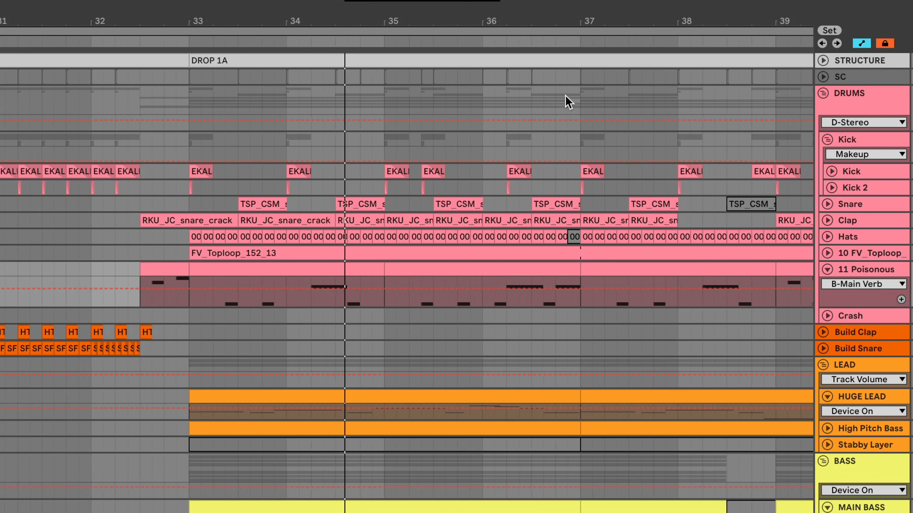
key(a)
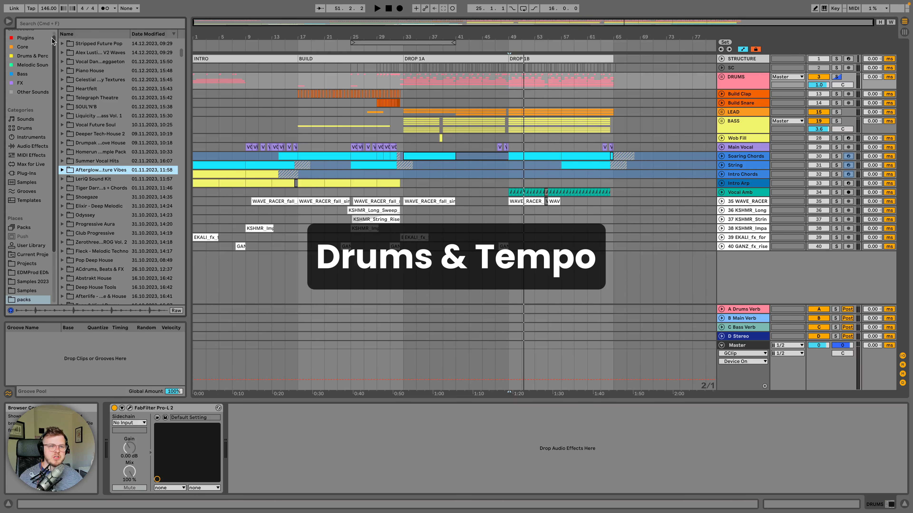
click(47, 10)
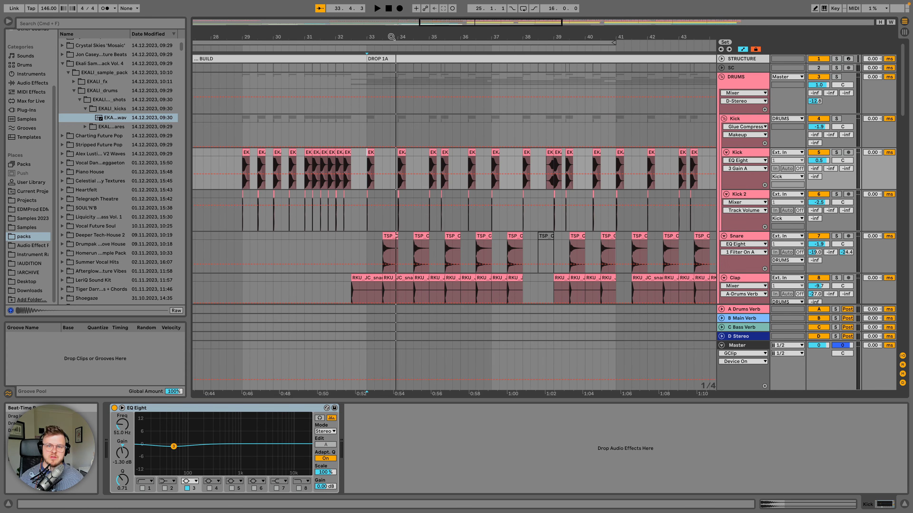
Step: Solo the Kick track and audition its clip at the start of Drop 1A
scroll(391, 37, down, 3)
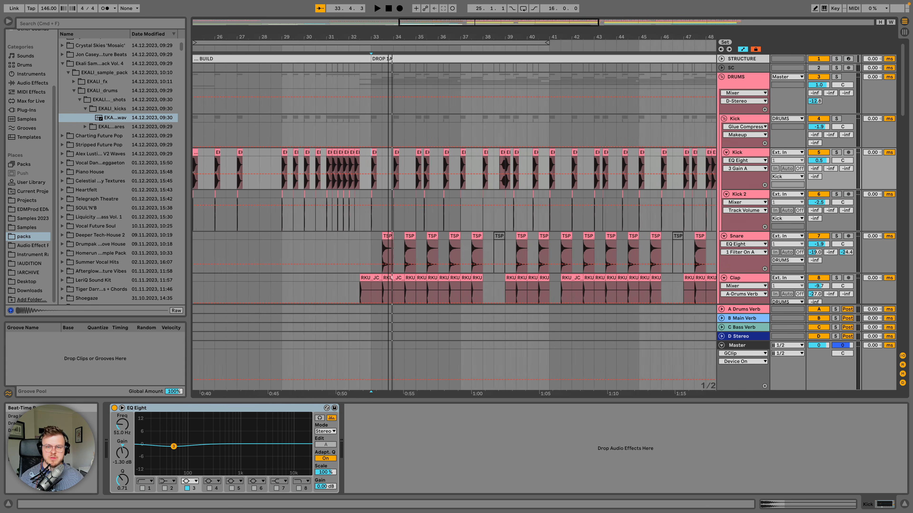
scroll(389, 34, up, 1)
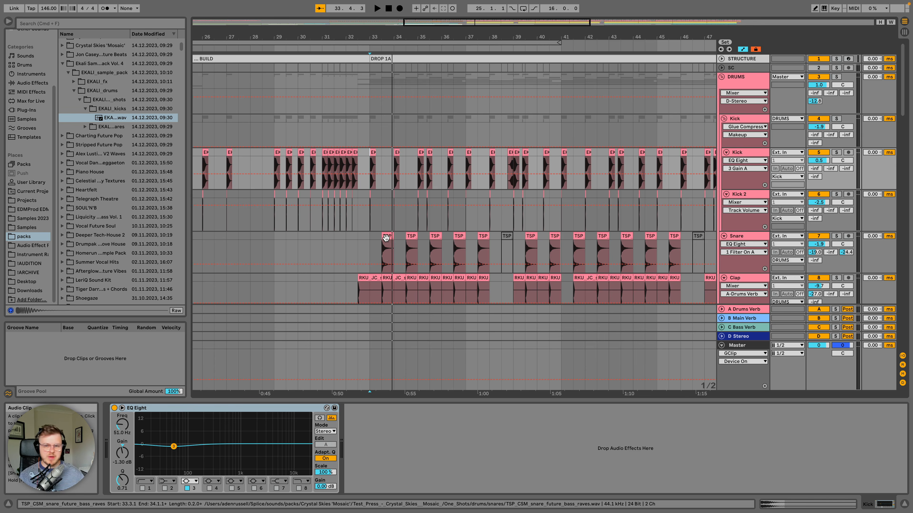
drag(369, 35, 369, 37)
click(375, 153)
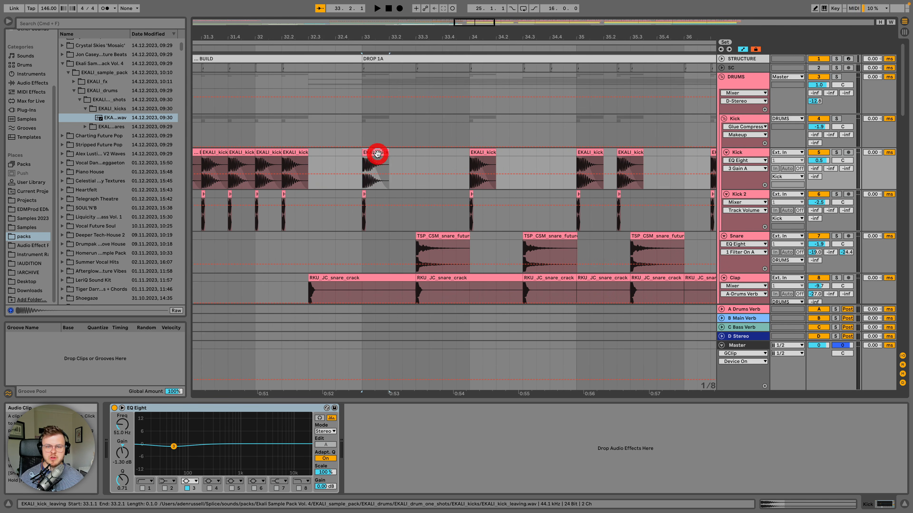
click(836, 153)
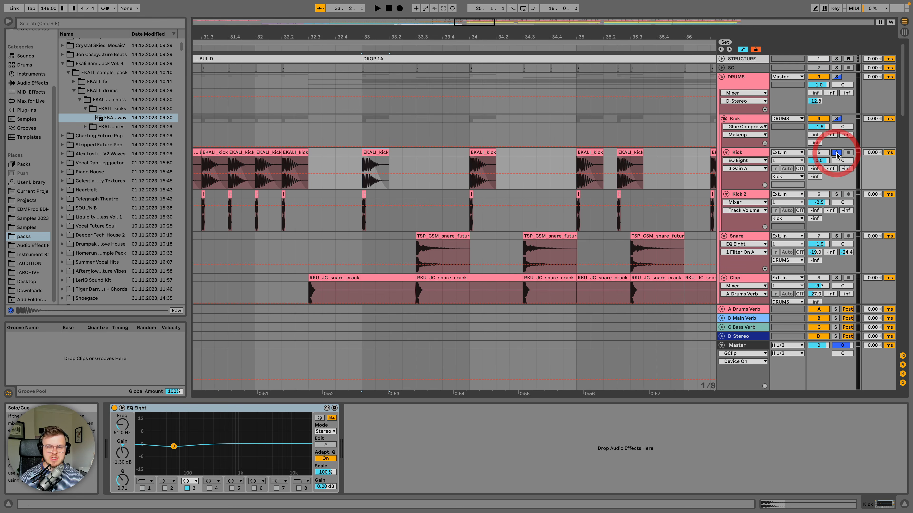
key(space)
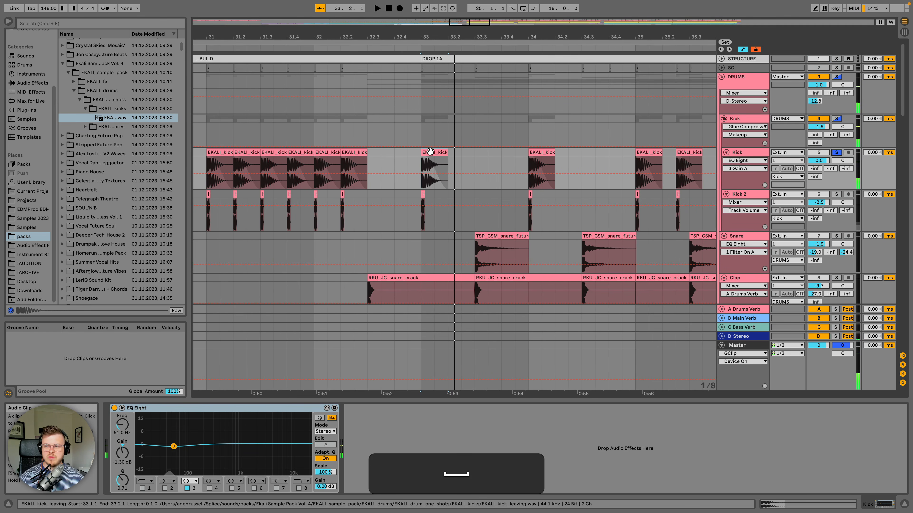
Step: Open the bar 33 EKALI_kick_leaving clip to examine its waveform and sample settings, and return to the Kick track's devices
double_click(431, 159)
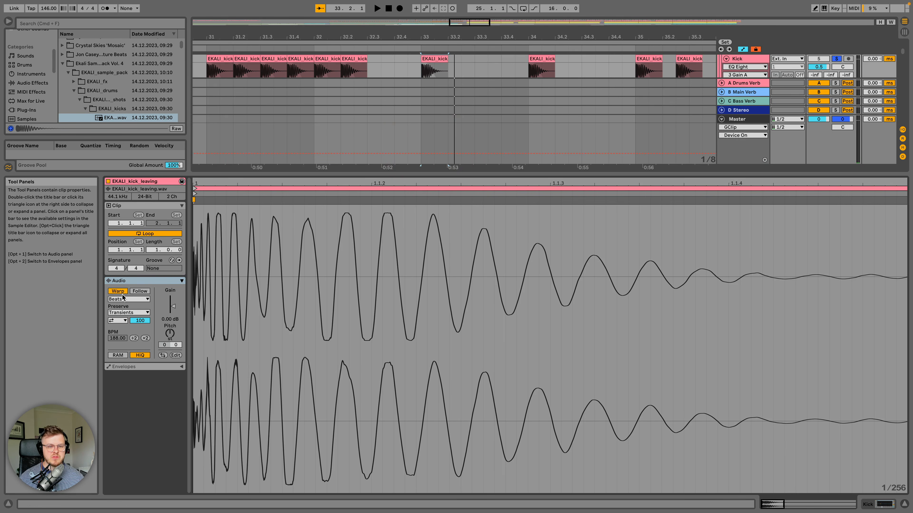
key(minus)
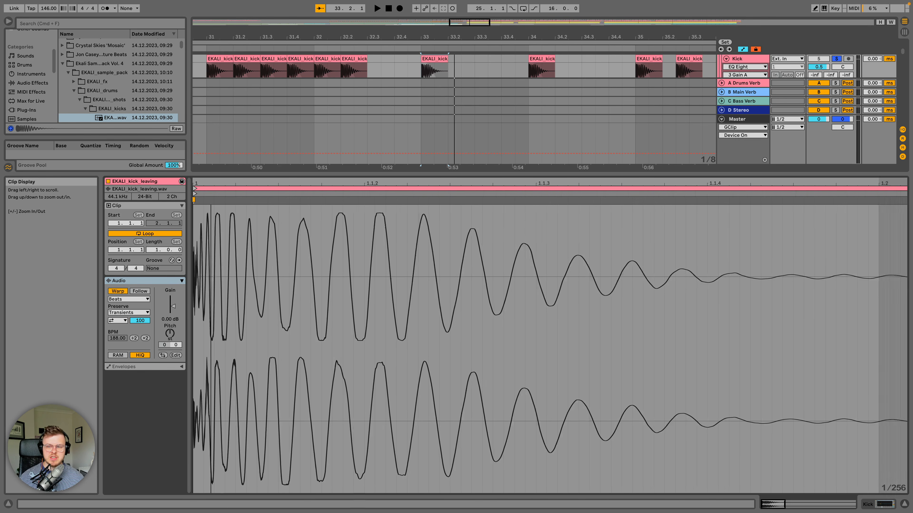
key(minus)
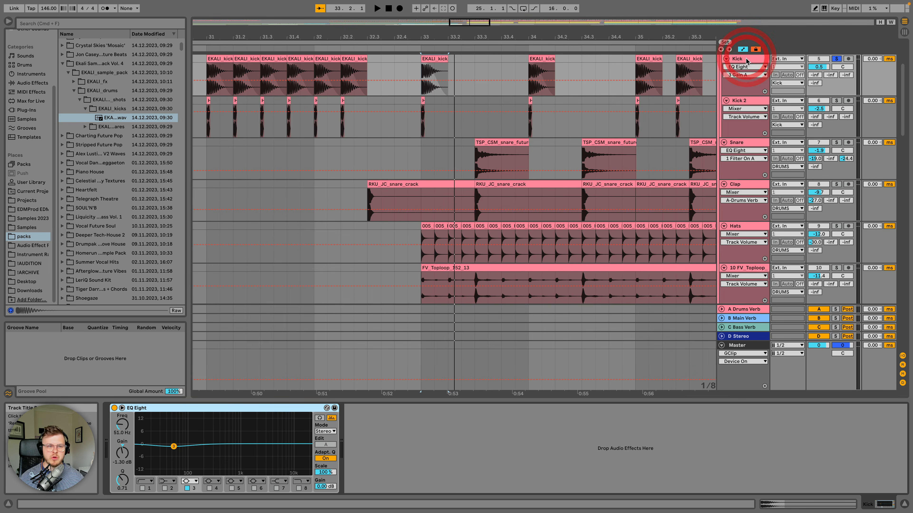
click(116, 121)
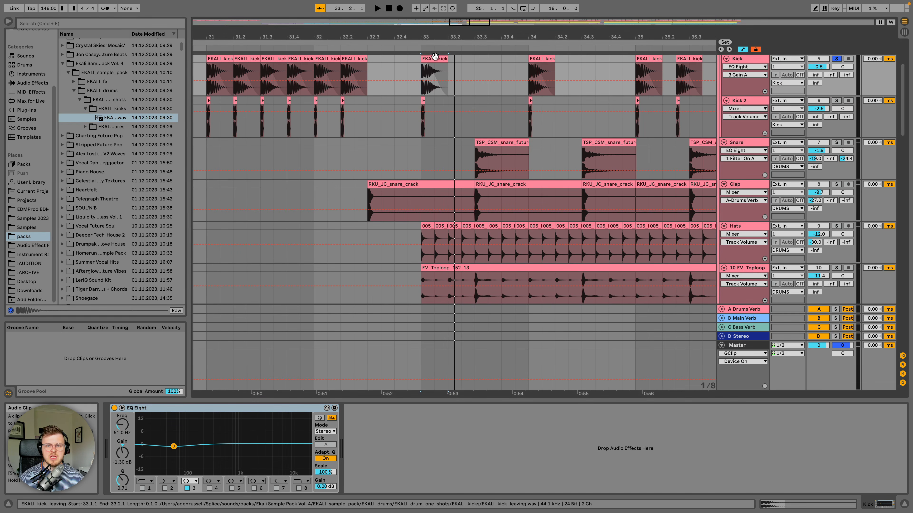
Step: Display the fade handles on the kick clip at bar 33 to inspect its fade-out
click(434, 56)
scroll(493, 90, up, 3)
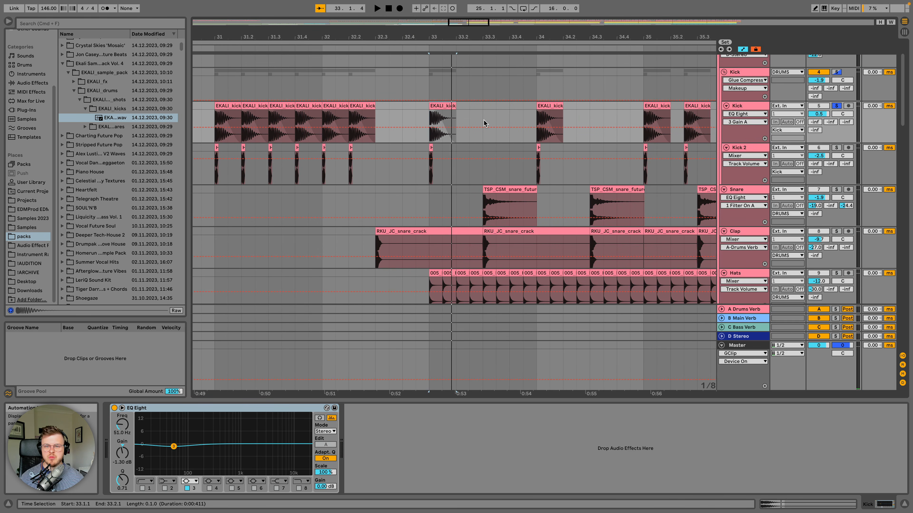
drag(442, 37, 449, 122)
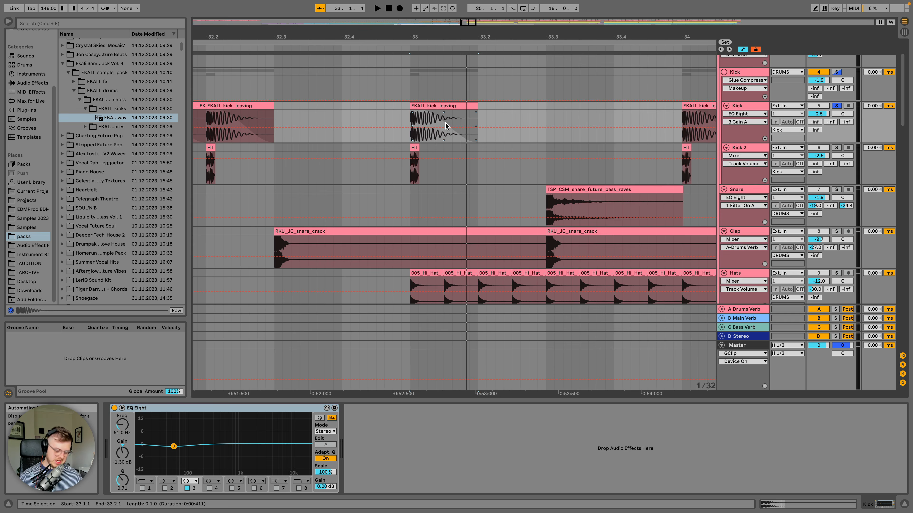
key(f)
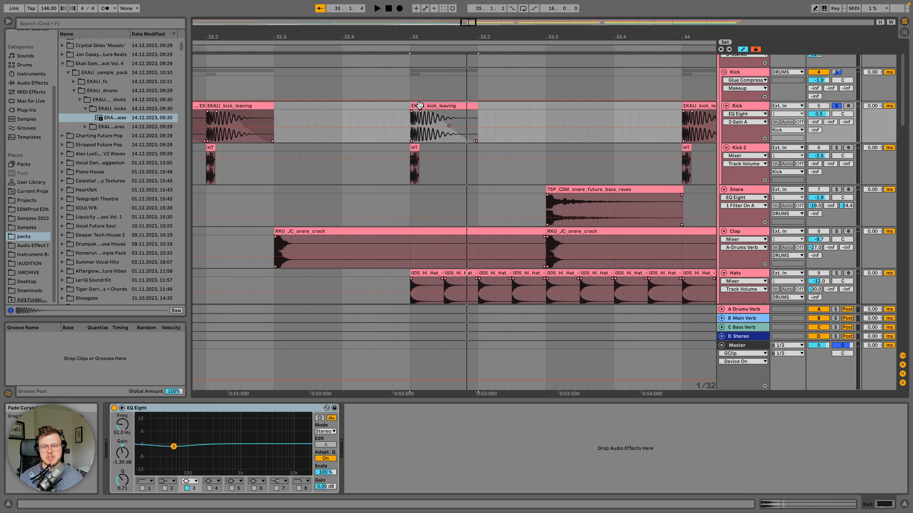
click(420, 108)
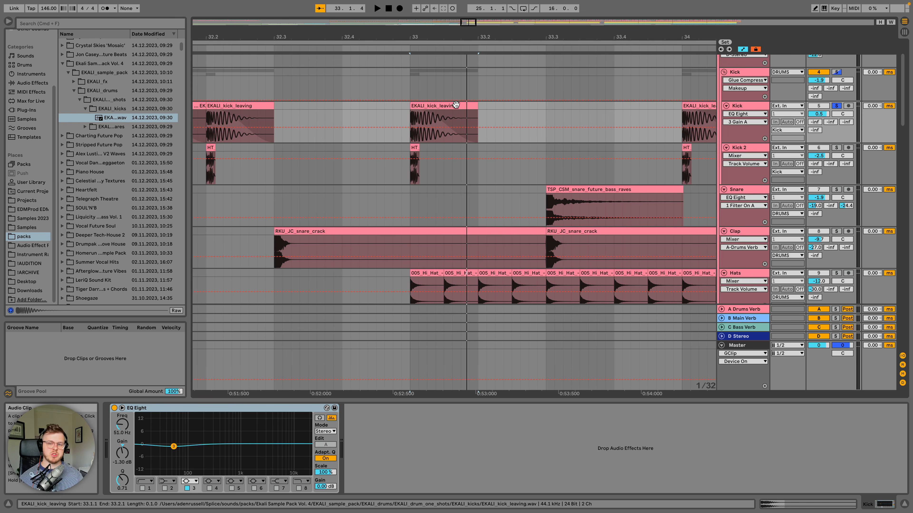
Step: Examine the placement of the kick and snare clips across bars 33 and 34 of Drop 1A
scroll(446, 37, down, 5)
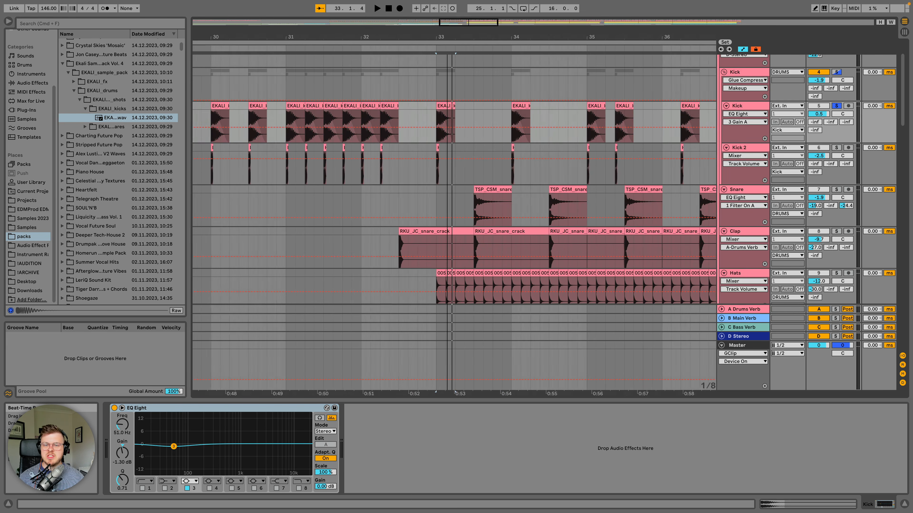
click(403, 105)
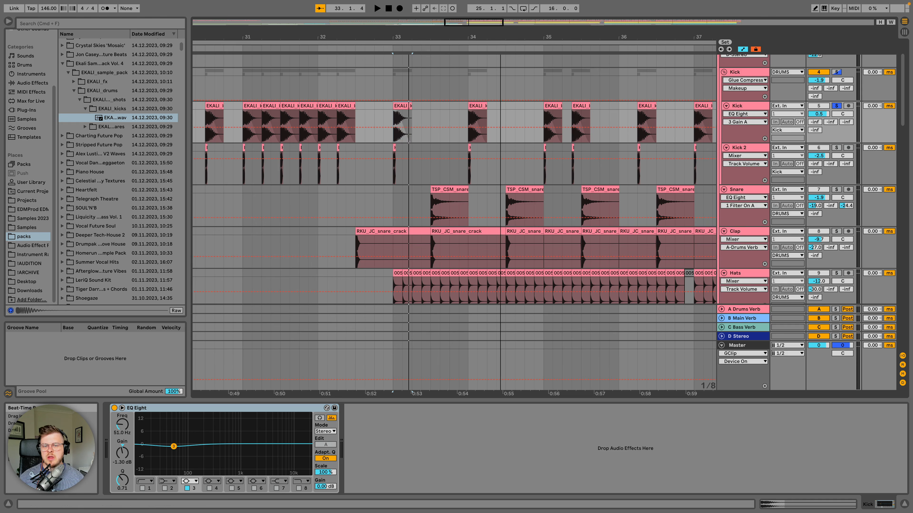
scroll(413, 86, right, 3)
drag(336, 107, 385, 107)
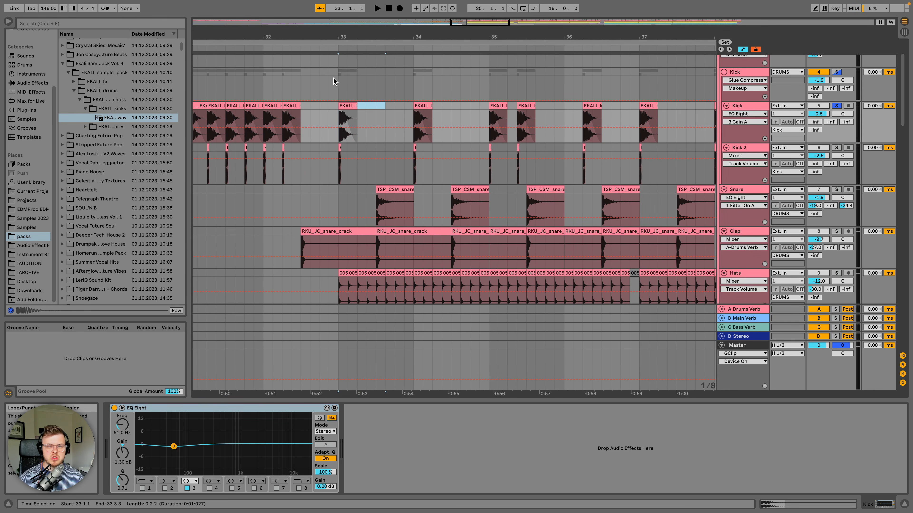
click(391, 192)
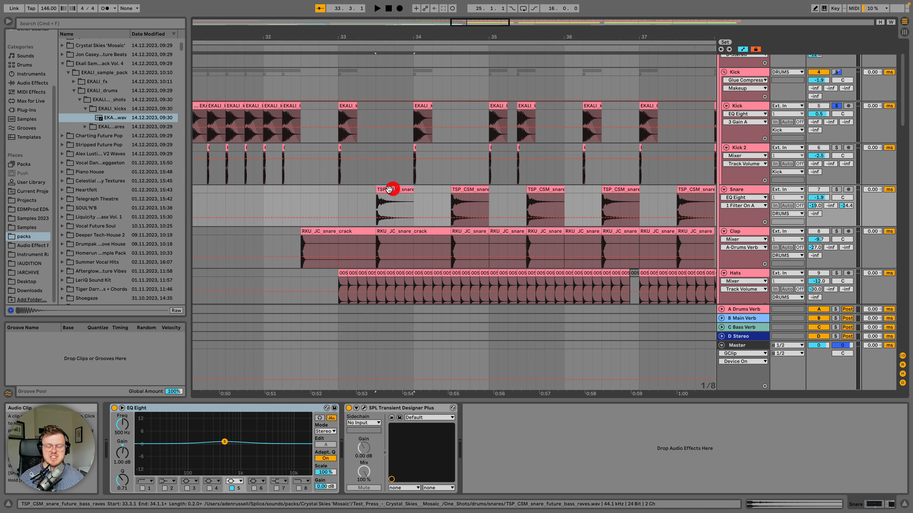
click(339, 110)
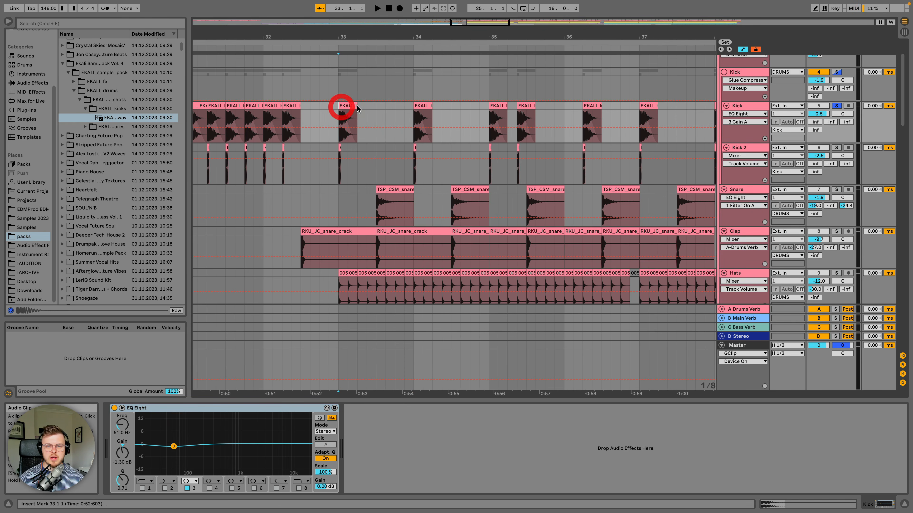
click(377, 200)
click(414, 103)
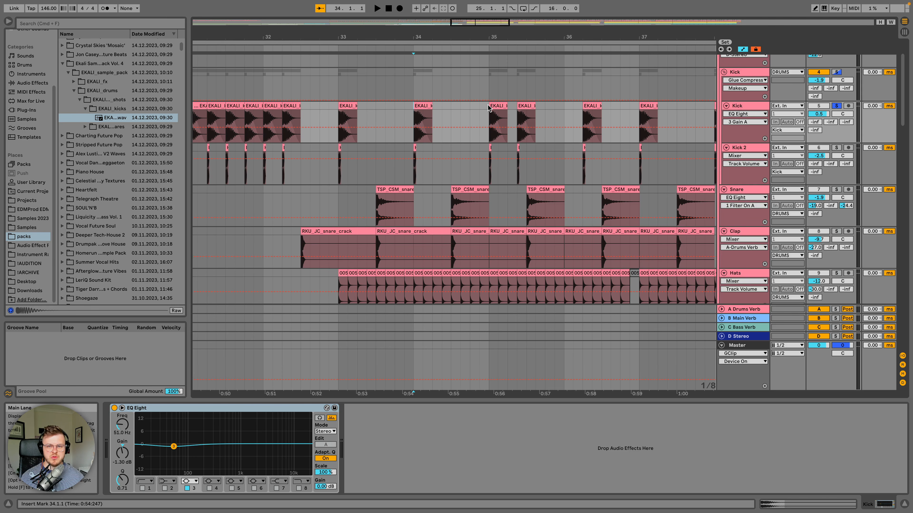
Step: Examine the off-beat kick clips at positions 35.2.3 and 36.2.1
click(522, 106)
scroll(534, 108, right, 3)
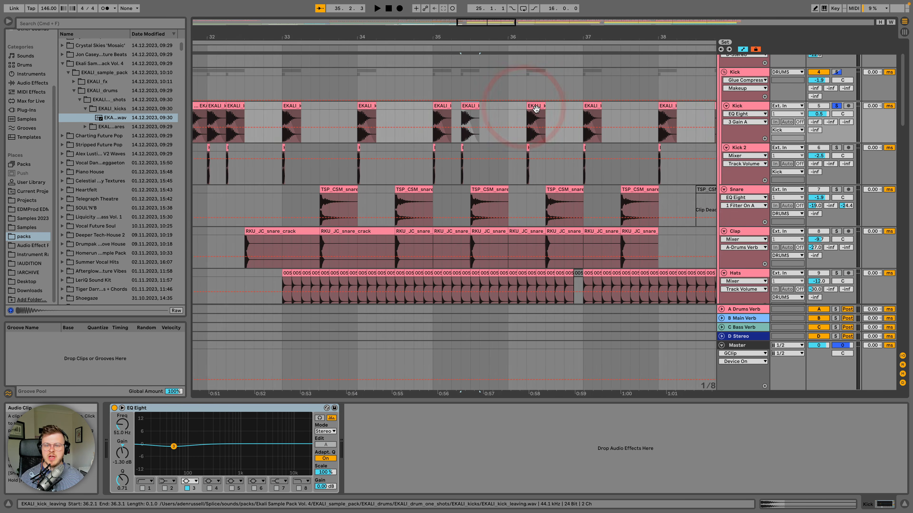
click(562, 106)
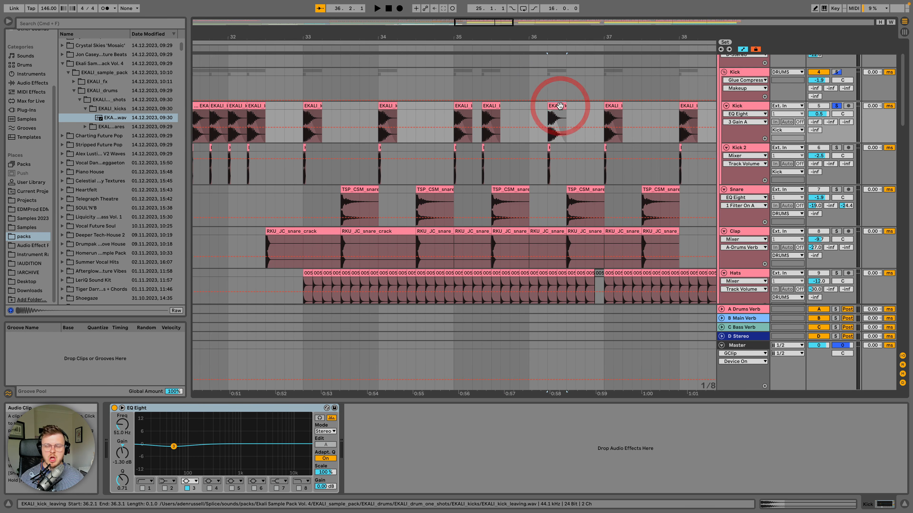
Step: Turn on the metronome and play the soloed kick pattern from bar 33
click(312, 105)
click(312, 105)
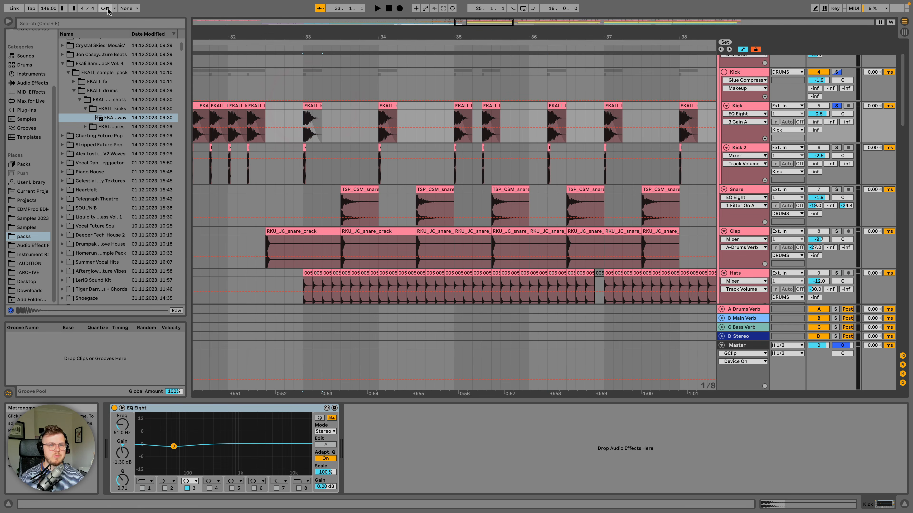
key(space)
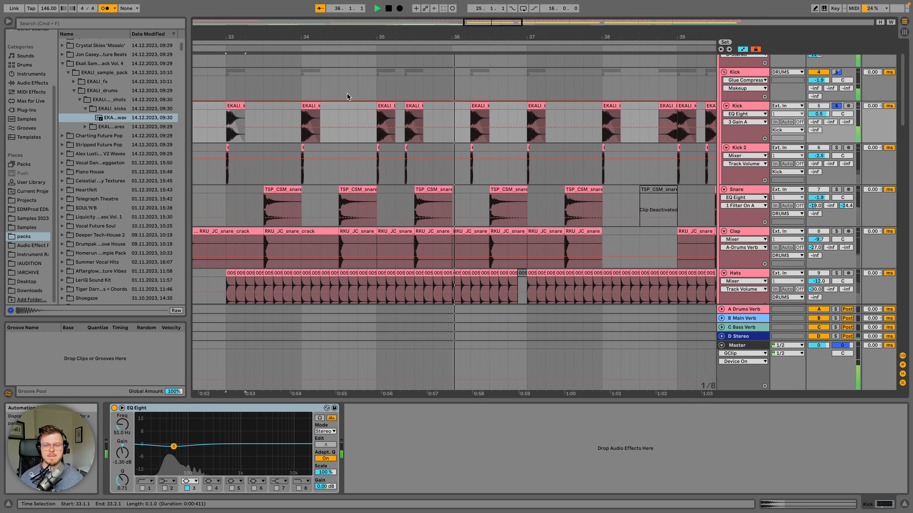
key(space)
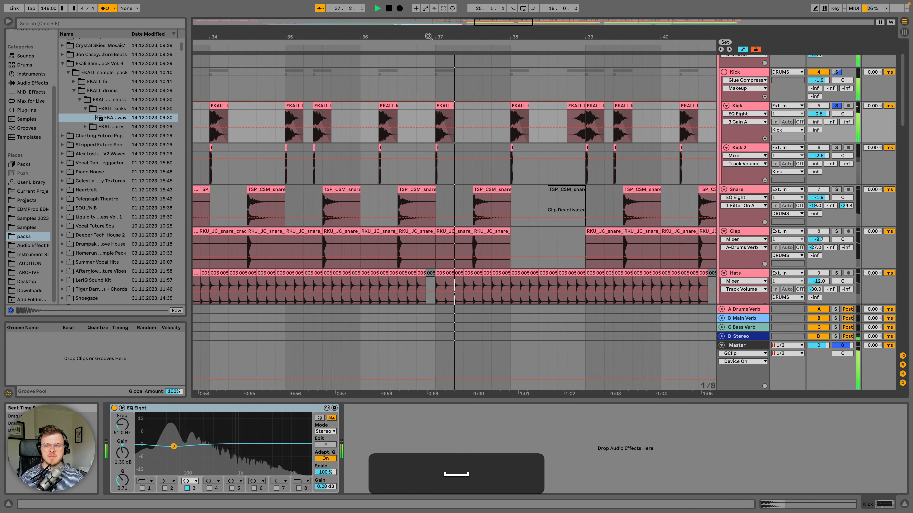
Step: Solo the Kick 2 track together with the Kick track and show Kick 2's devices
scroll(577, 135, down, 3)
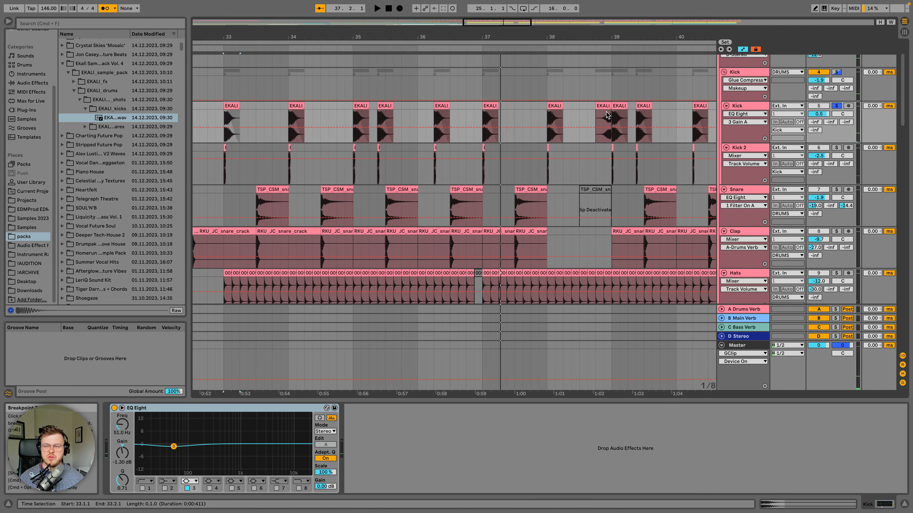
scroll(577, 135, left, 1)
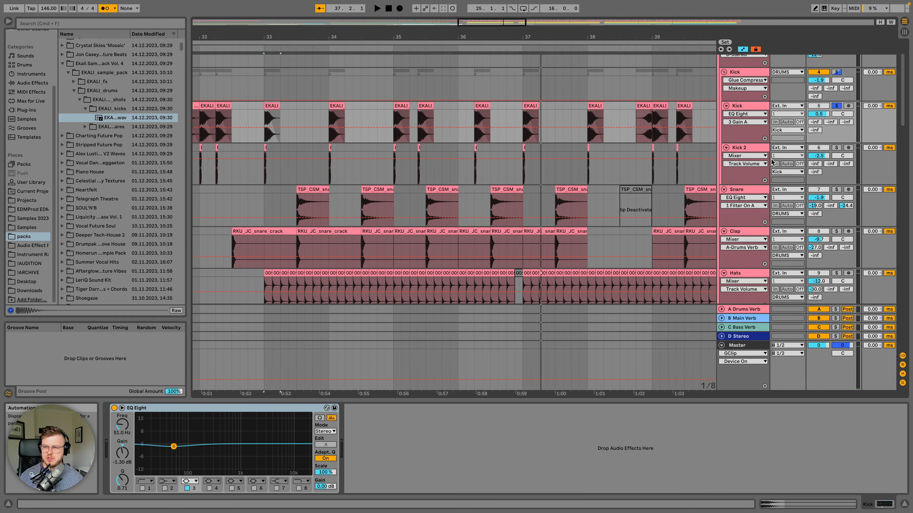
super+click(836, 147)
click(740, 148)
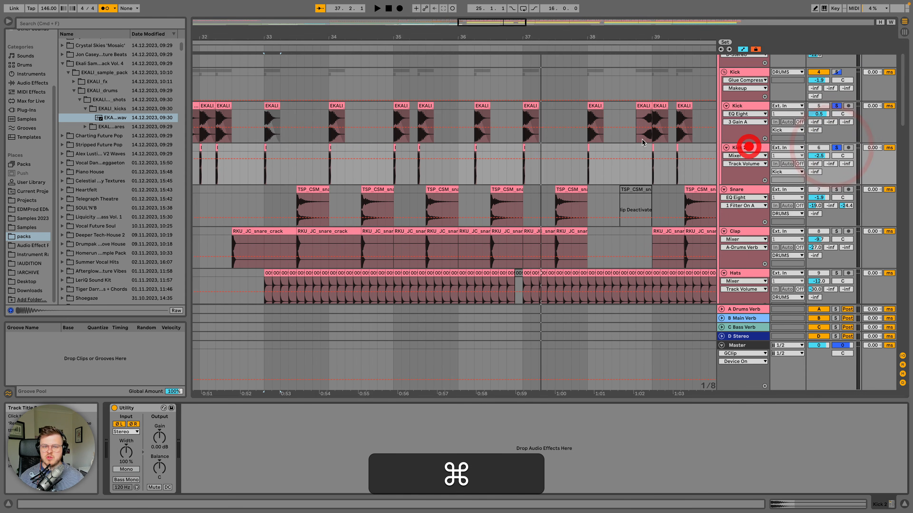
Step: Open the Kick 2 clip at bar 33, reveal its HT_05_Kick_Hard_D sample in the browser, and return to the track's devices
drag(259, 38, 257, 54)
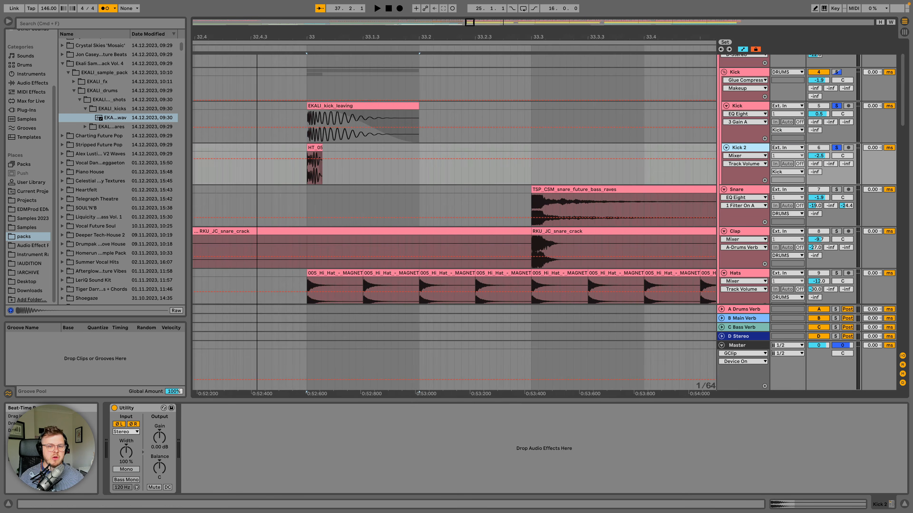
double_click(309, 149)
click(137, 189)
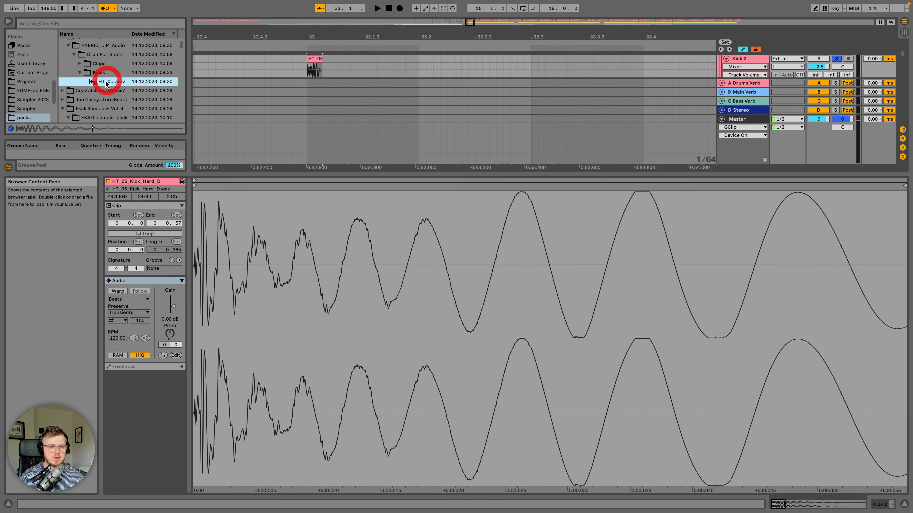
click(747, 59)
Step: Play the layered Kick and Kick 2 tracks from bar 33 with the metronome
scroll(471, 116, up, 5)
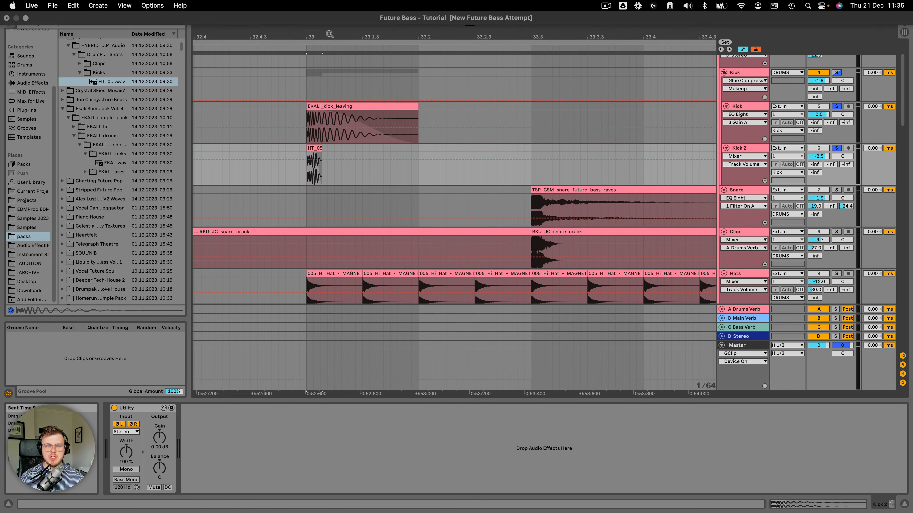
scroll(329, 36, down, 3)
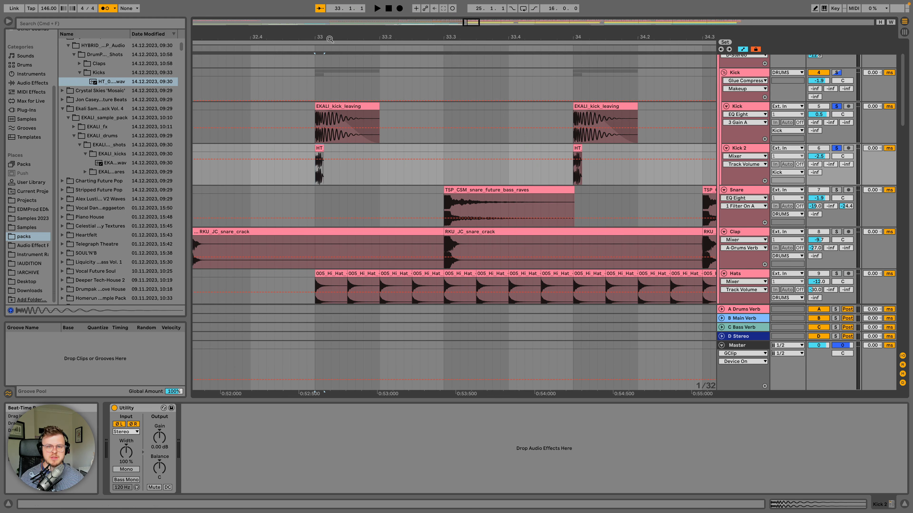
click(322, 105)
key(space)
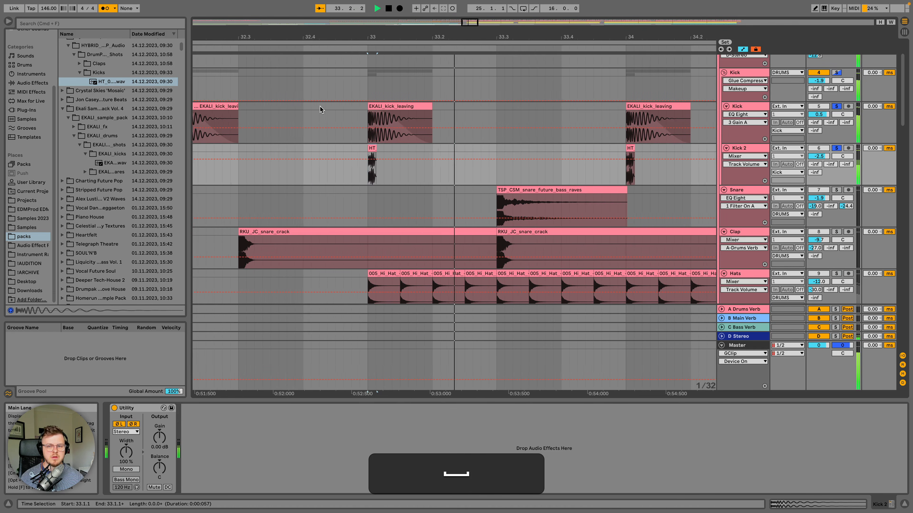
scroll(342, 114, down, 5)
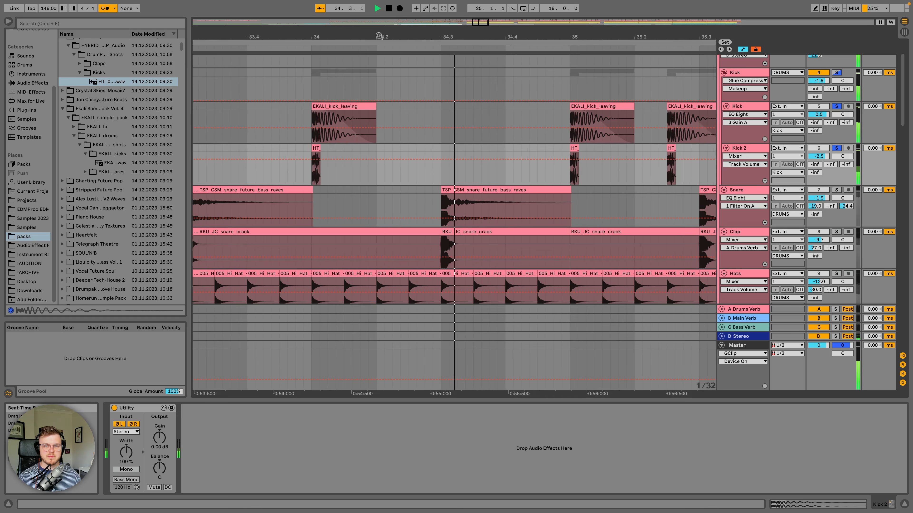
Step: Replay the layered kicks from bar 33 and toggle Kick 2's solo to compare the layers
key(space)
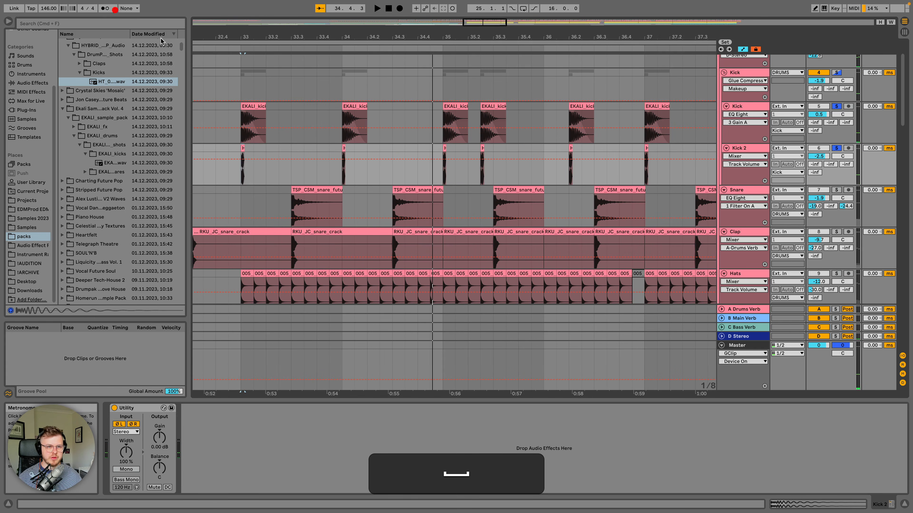
click(240, 147)
key(space)
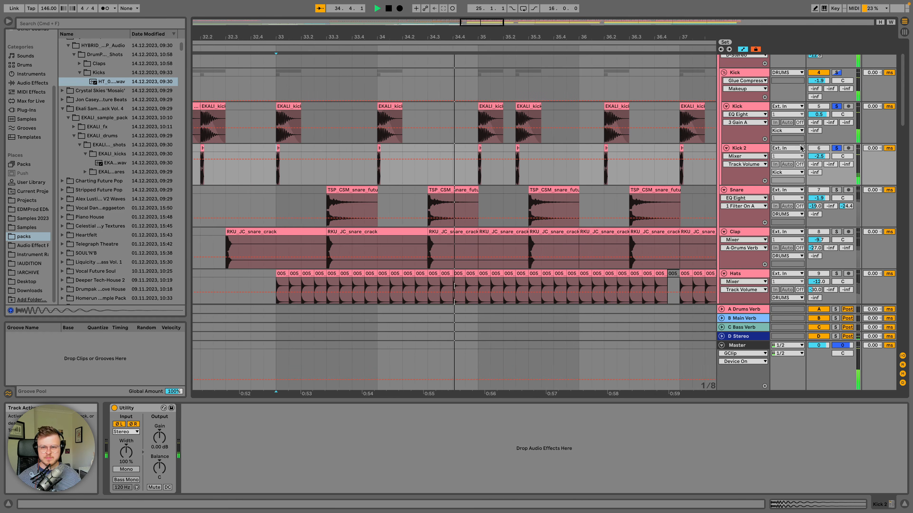
key(super+space)
click(834, 148)
key(space)
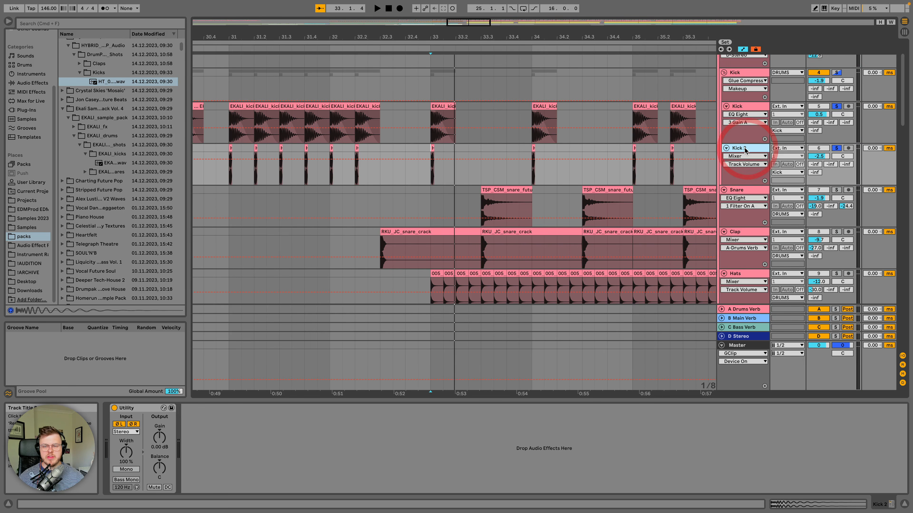
Step: Play the kick layers at bar 33 with Kick 2's Utility switched off and on to compare the phase inversion, leaving it on
scroll(433, 37, up, 10)
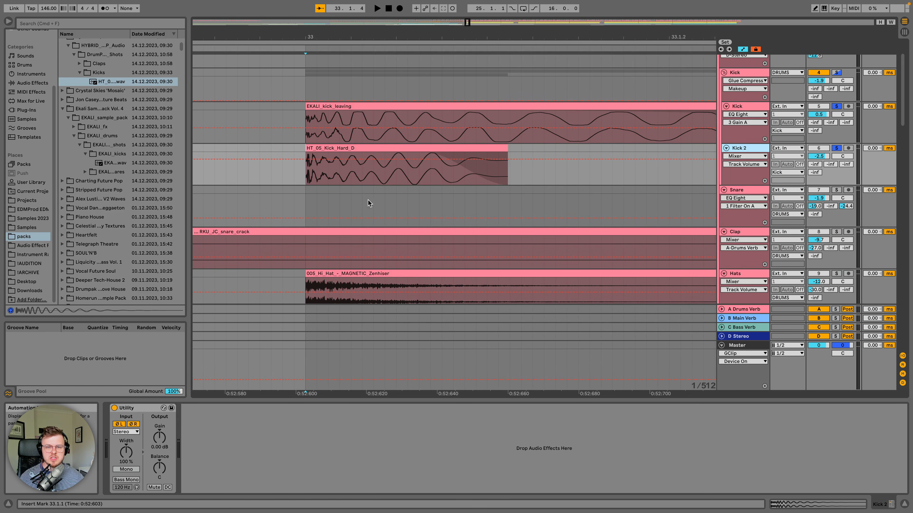
click(124, 415)
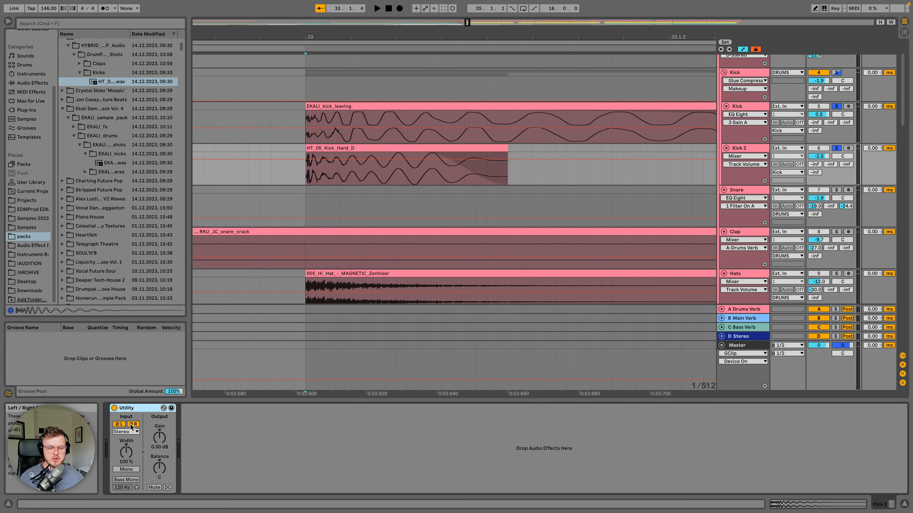
click(114, 409)
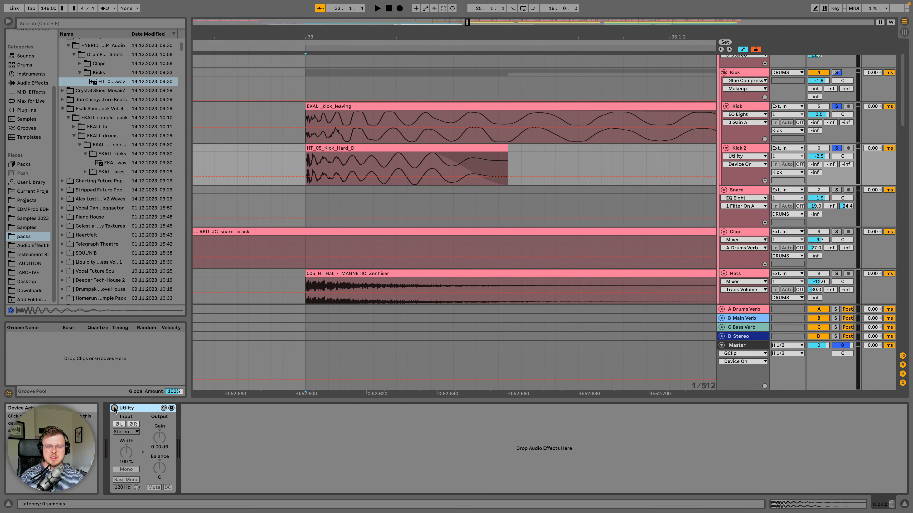
key(space)
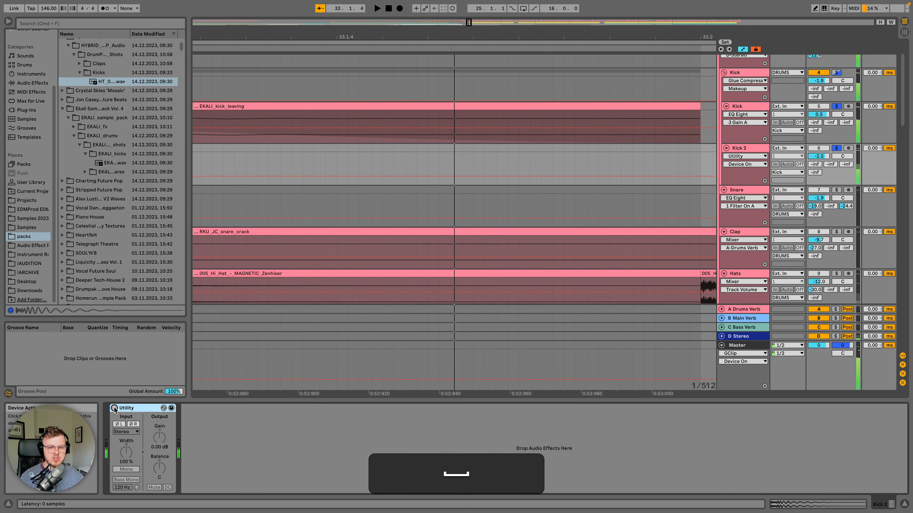
click(114, 409)
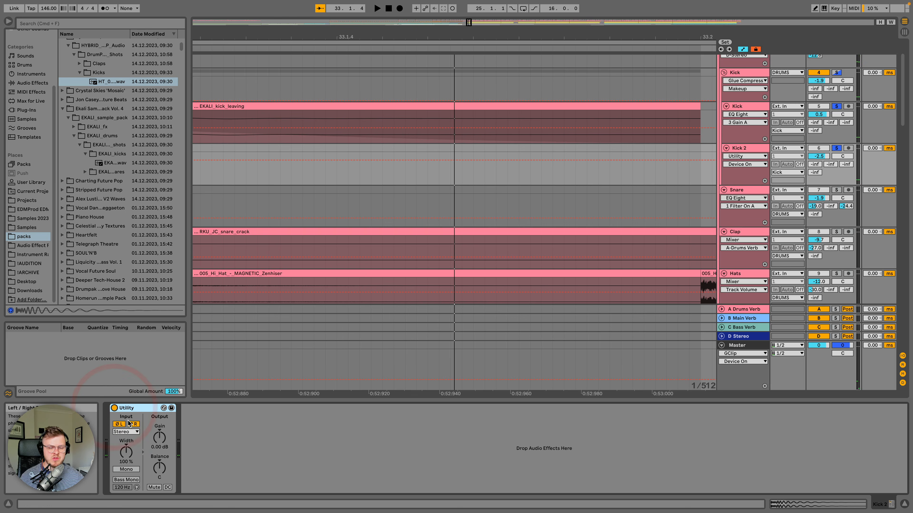
key(space)
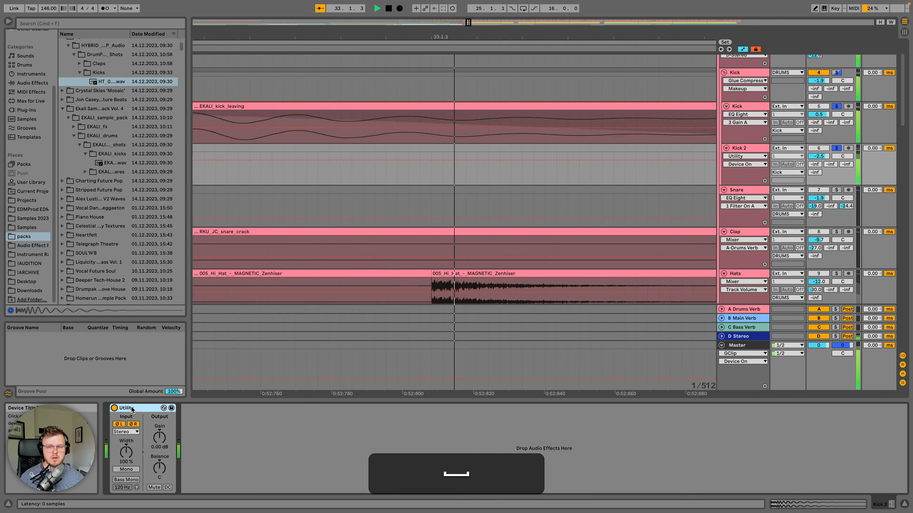
click(114, 408)
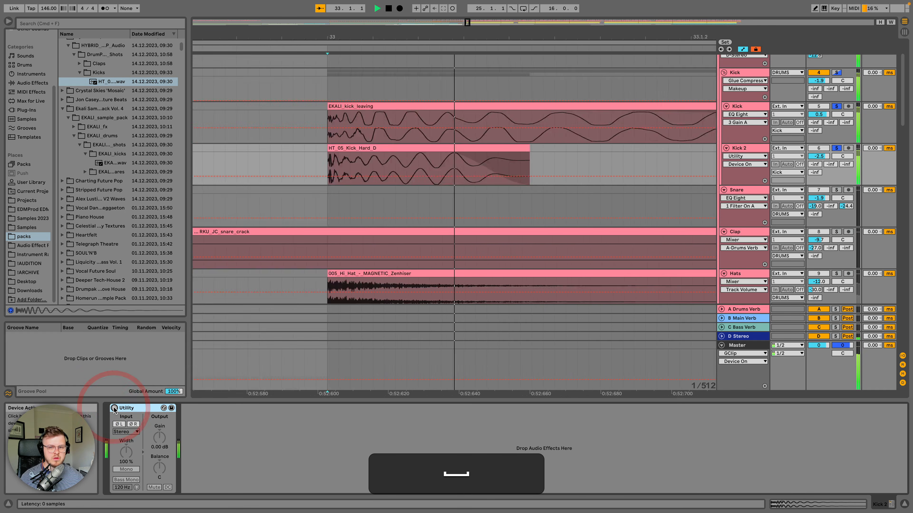
click(114, 409)
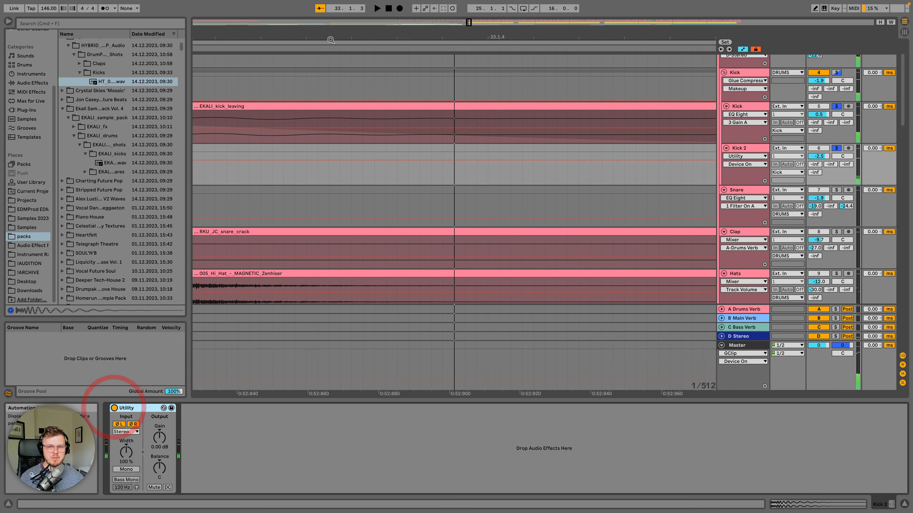
Step: Replay the EKALI_kick_leaving hit at bar 33 with Kick 2's devices shown, and turn off playback Follow
click(585, 103)
key(space)
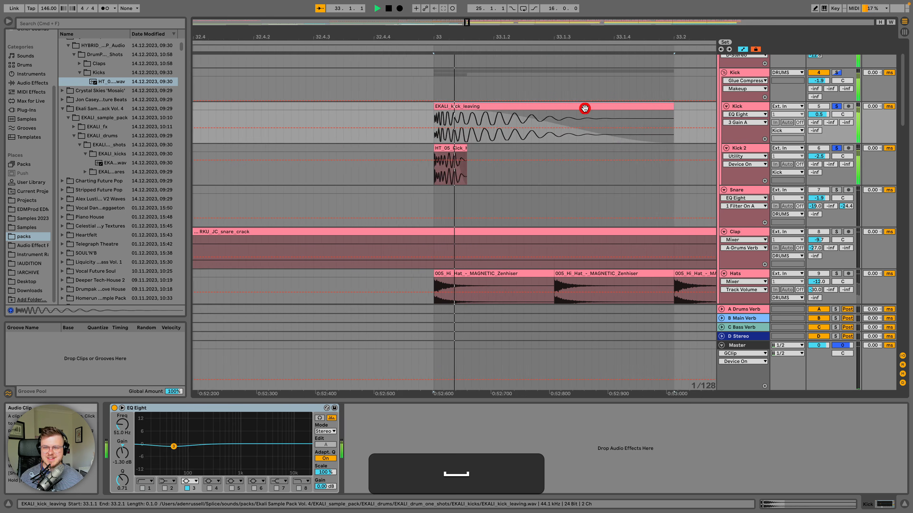
click(743, 145)
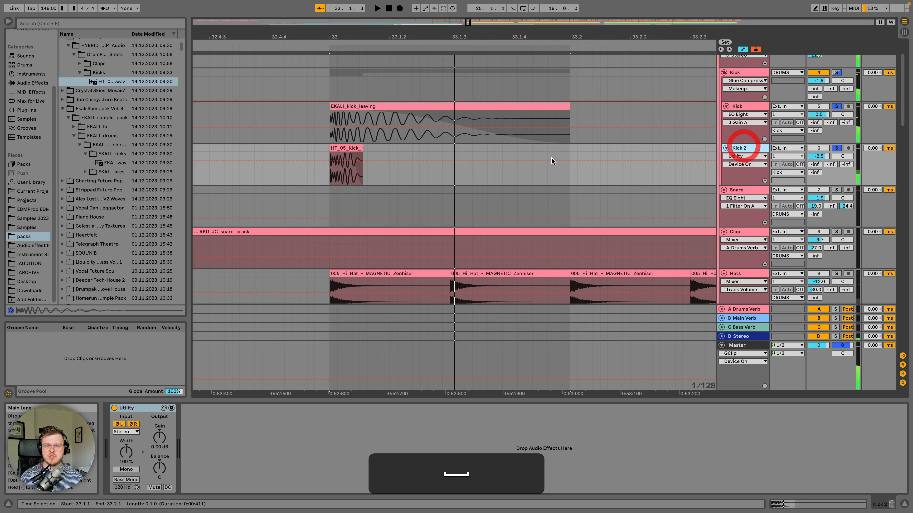
click(319, 8)
key(minus)
key(minus)
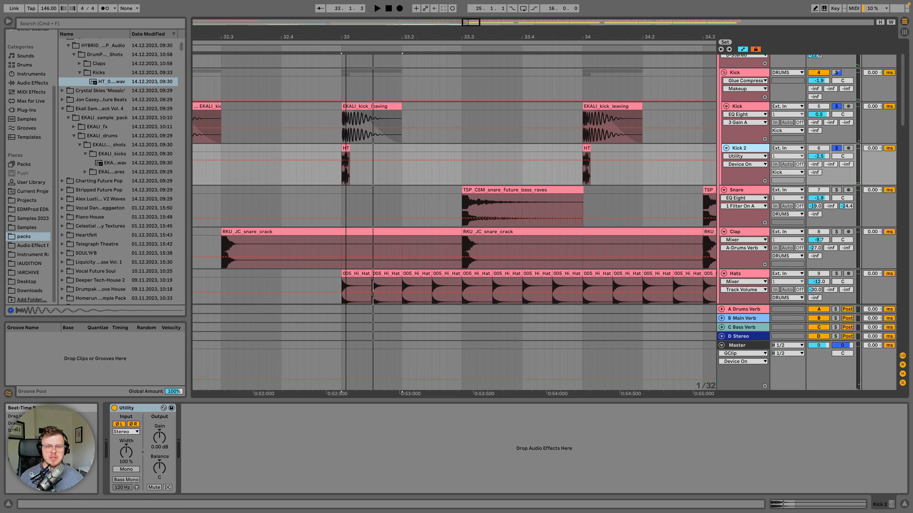
key(minus)
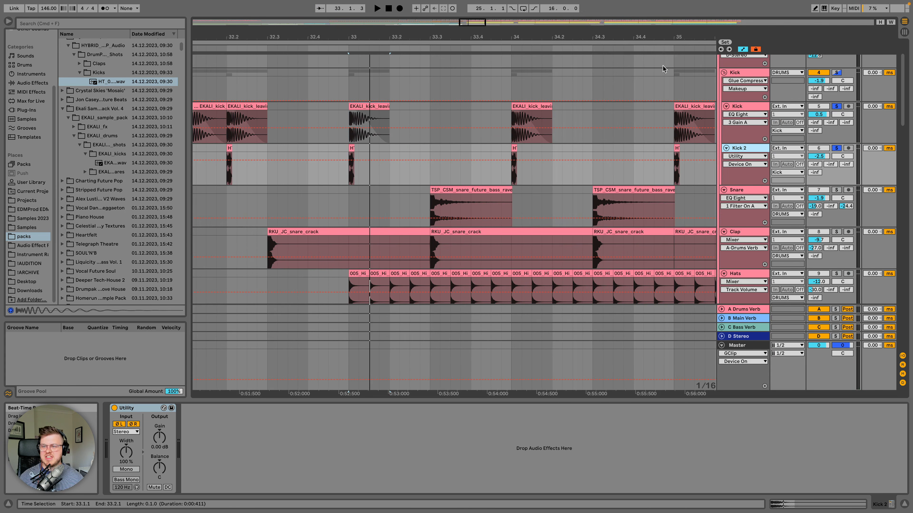
Step: Show the Kick group's devices and compare the kick sound at bar 33 with the Glue Compressor bypassed and active
click(740, 72)
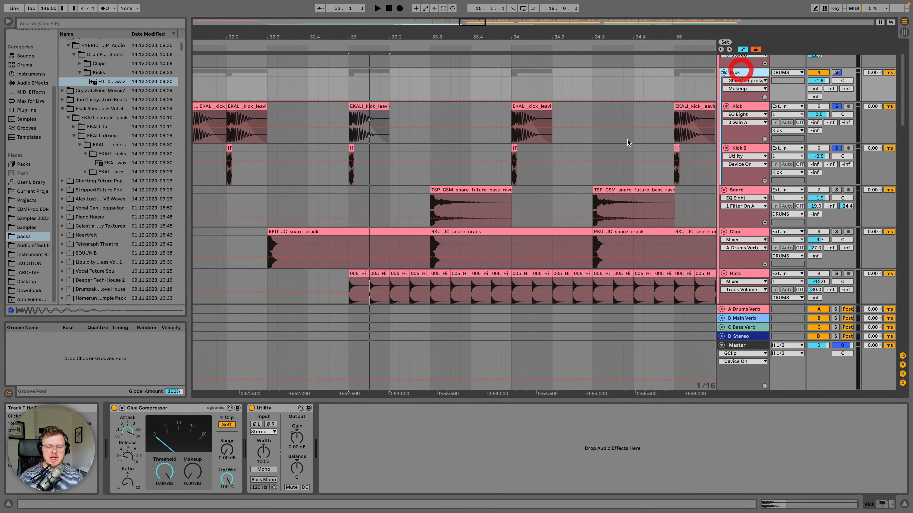
click(202, 410)
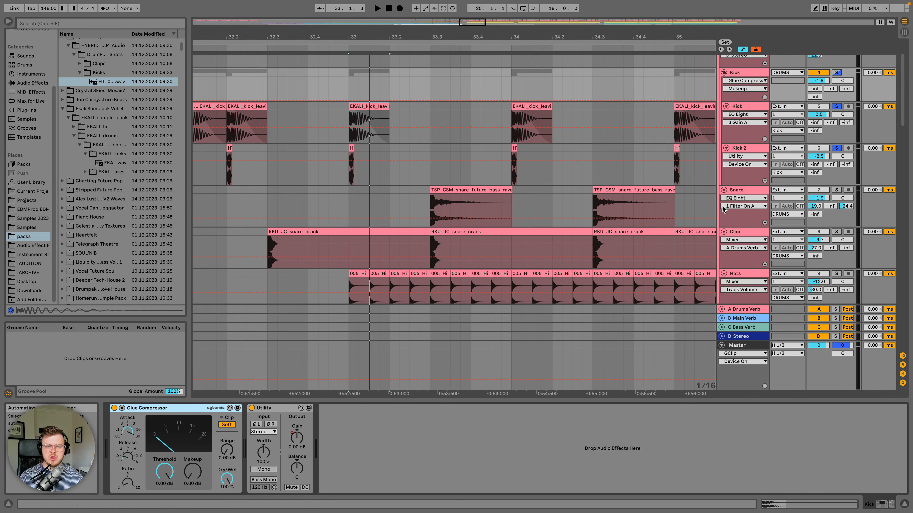
drag(348, 37, 349, 64)
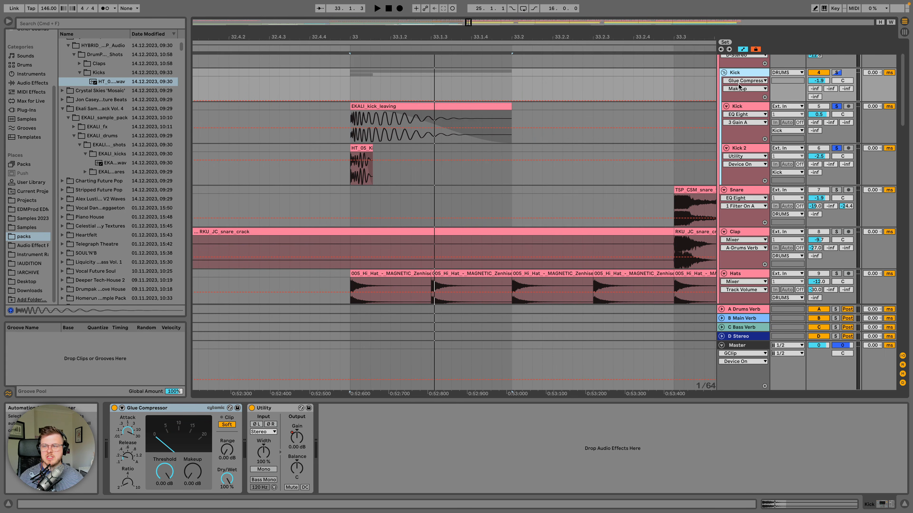
click(743, 73)
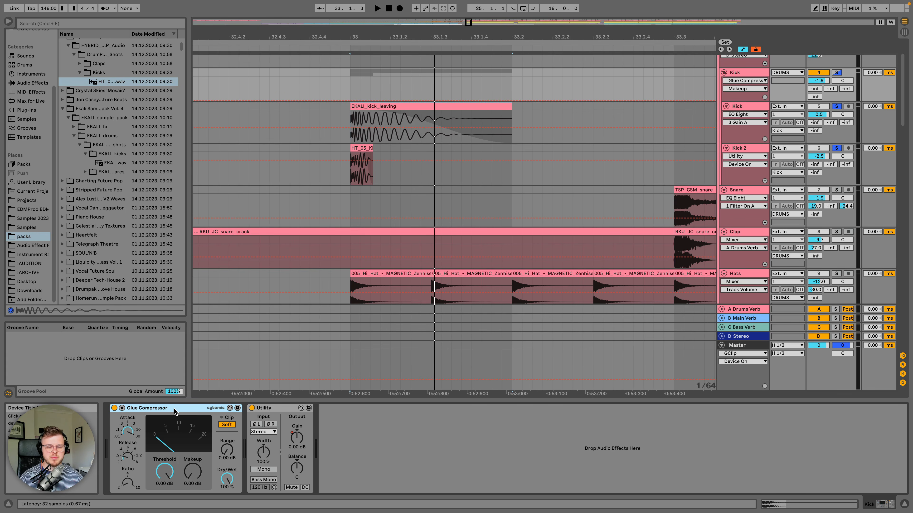
click(114, 408)
key(space)
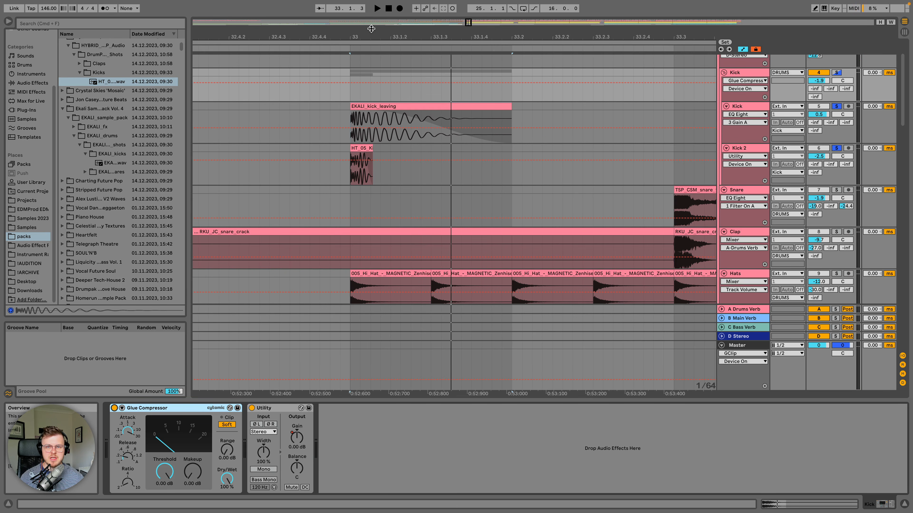
Step: Open the Kick 2 clip and the Kick clip at bar 33 to examine their sample waveforms
drag(371, 34, 293, 8)
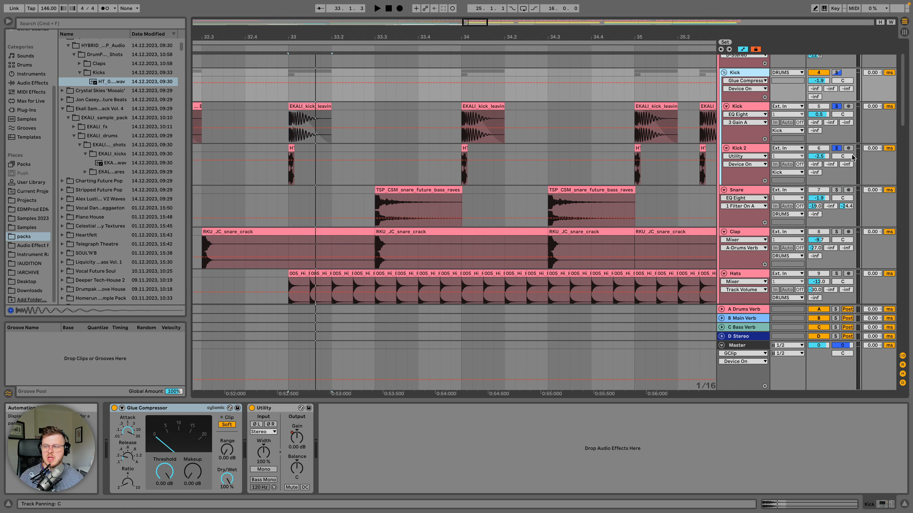
drag(625, 31, 624, 27)
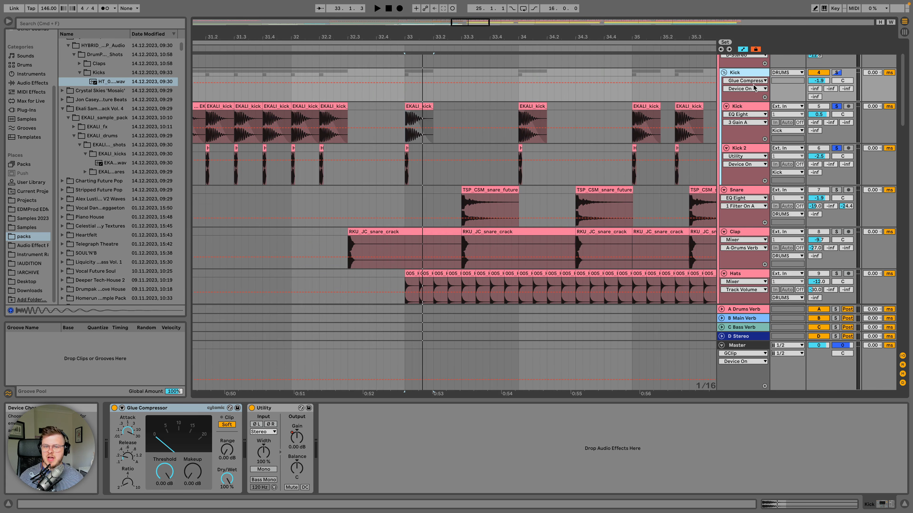
double_click(405, 147)
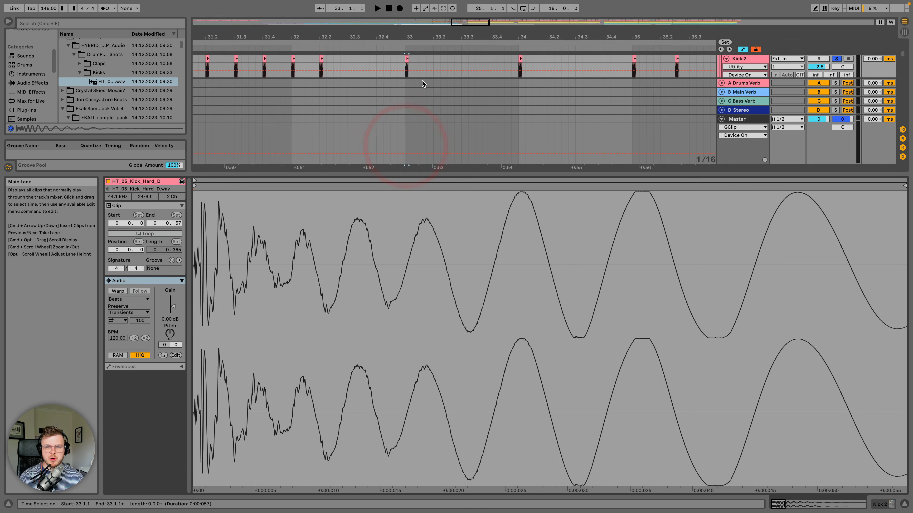
drag(435, 176, 425, 260)
scroll(397, 127, up, 3)
click(413, 58)
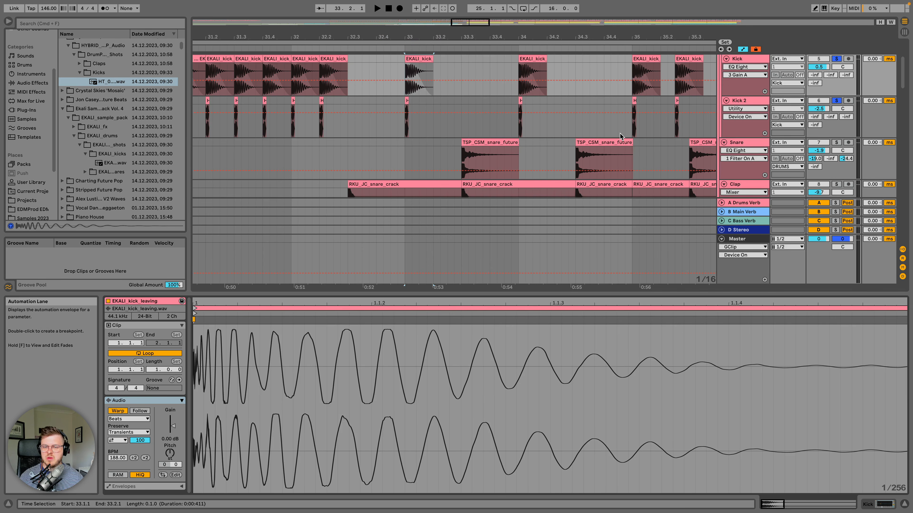
Step: Solo the Snare and Clap tracks along with the kicks and play from the Clap clip at bar 32.3
super+click(836, 143)
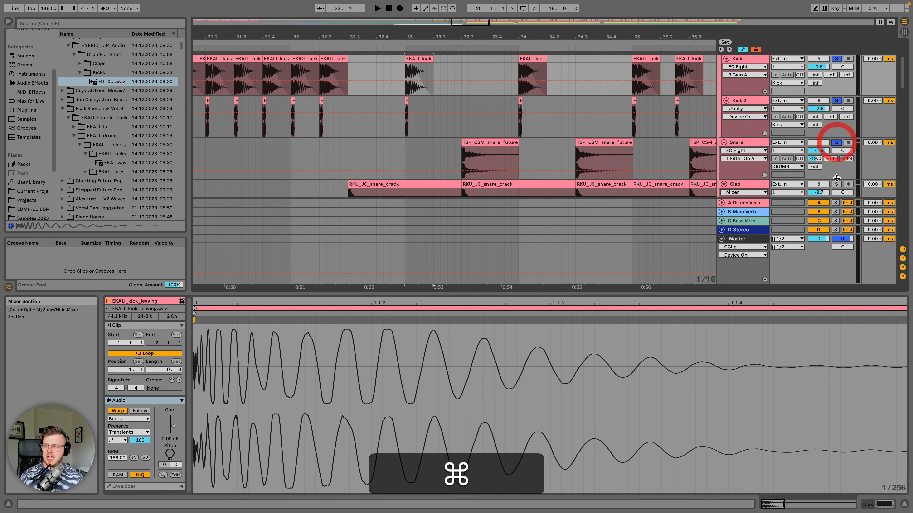
super+click(836, 184)
scroll(525, 154, down, 2)
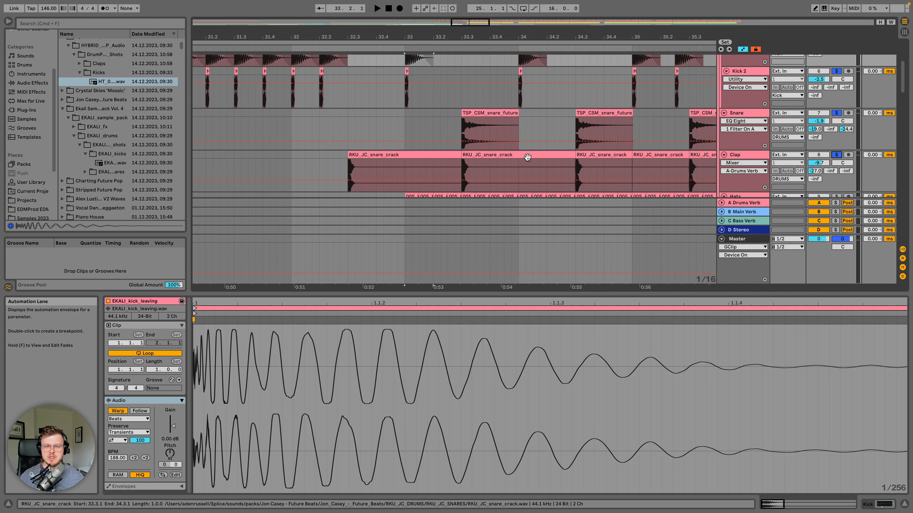
click(358, 154)
key(space)
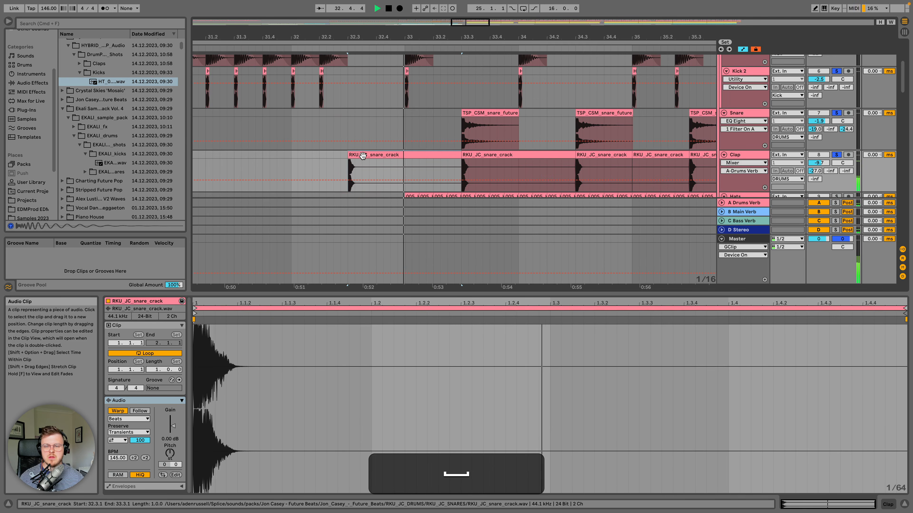
drag(425, 35, 425, 38)
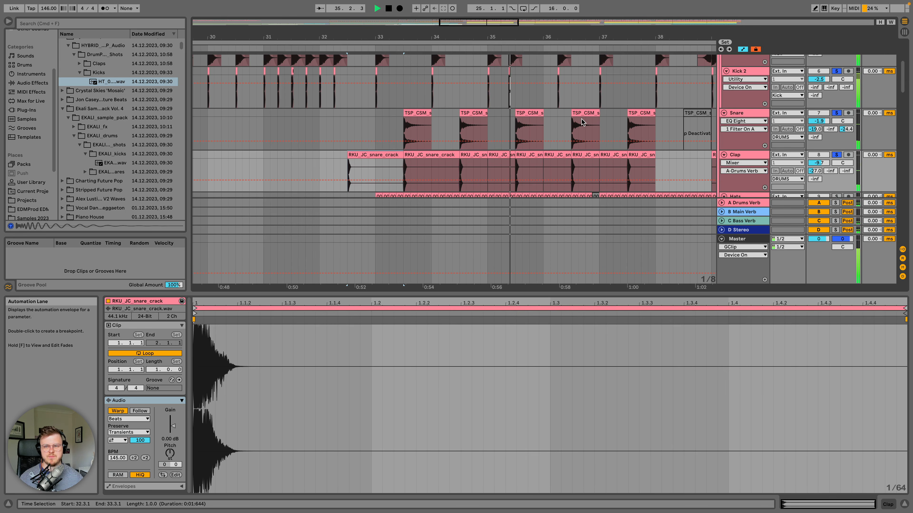
Step: Show the Snare track's devices, and reveal in the browser and play the TSP_CSM_snare_future_bass_raves sample at bar 33.3
key(space)
click(746, 113)
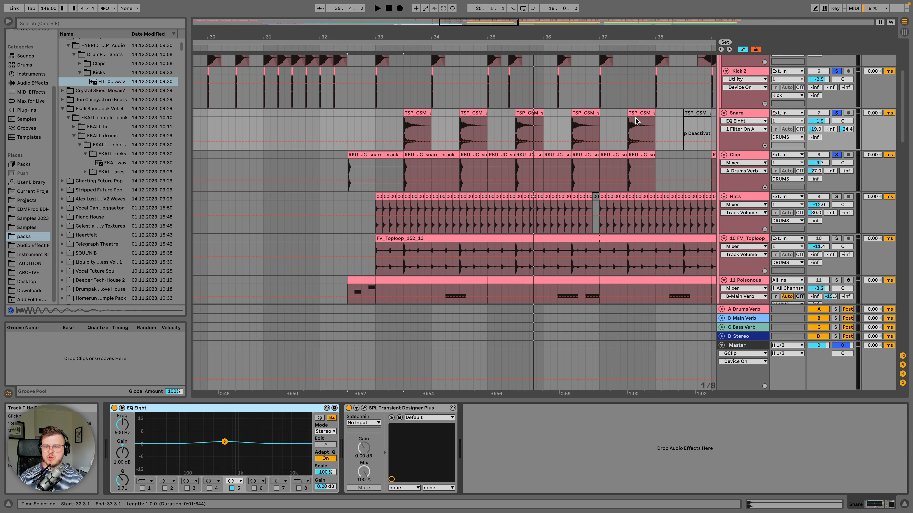
click(416, 112)
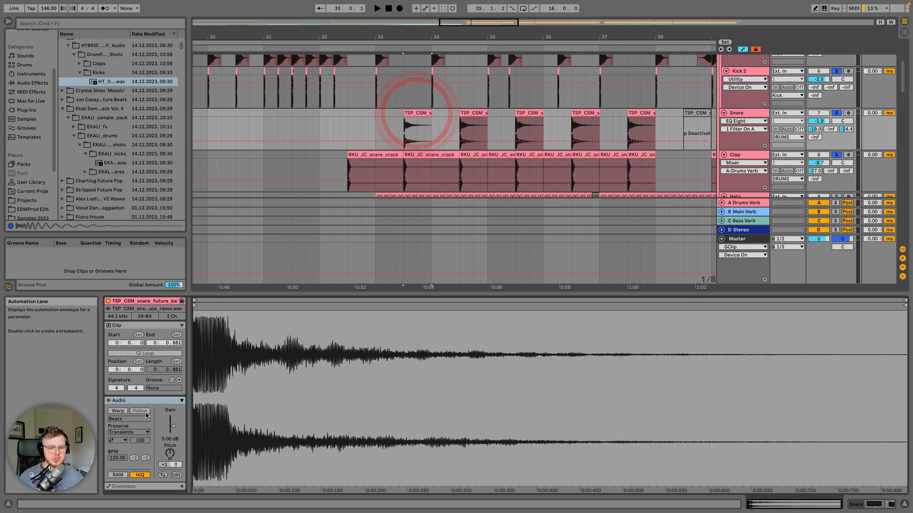
click(139, 310)
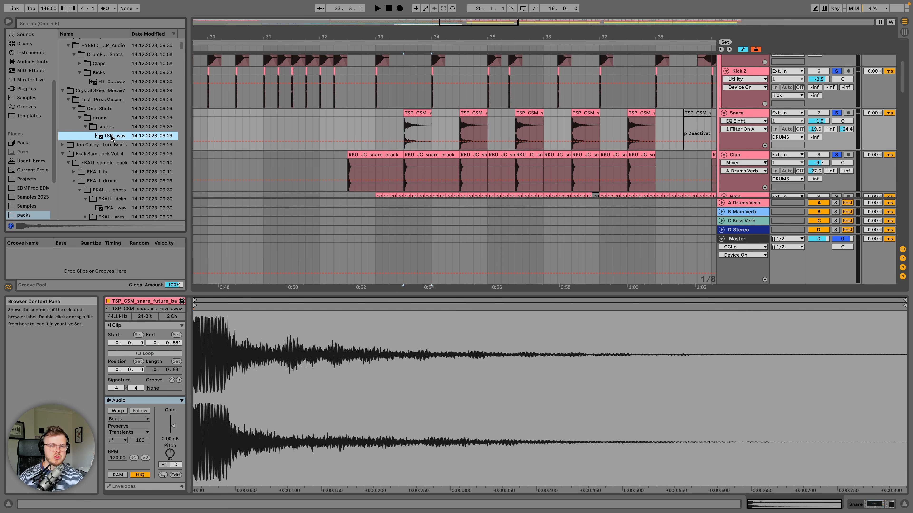
key(space)
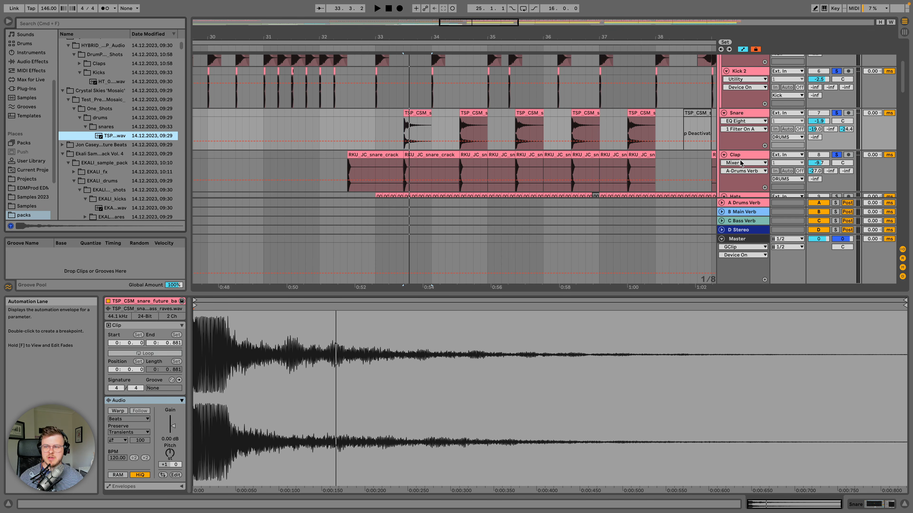
Step: Open the RKU_JC_snare_crack clip at bar 33.3 on the Clap track and solo only that track
click(750, 156)
scroll(425, 127, down, 2)
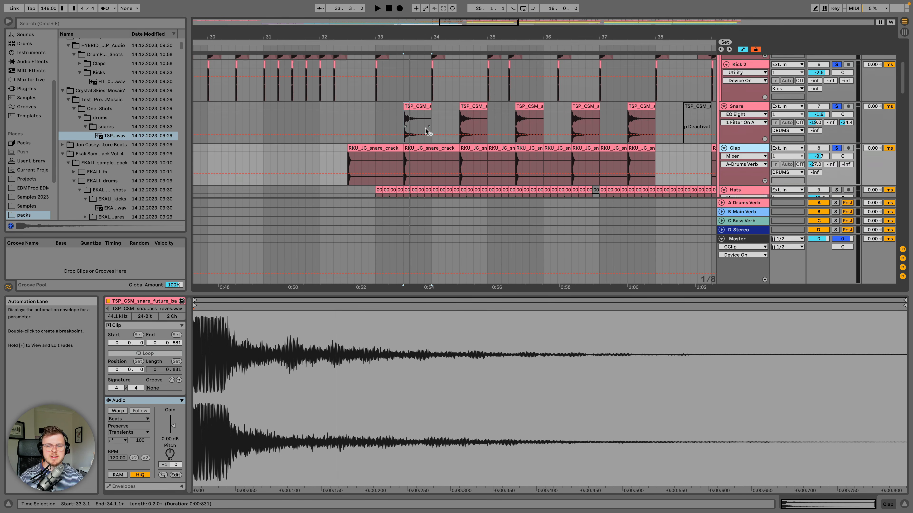
click(412, 137)
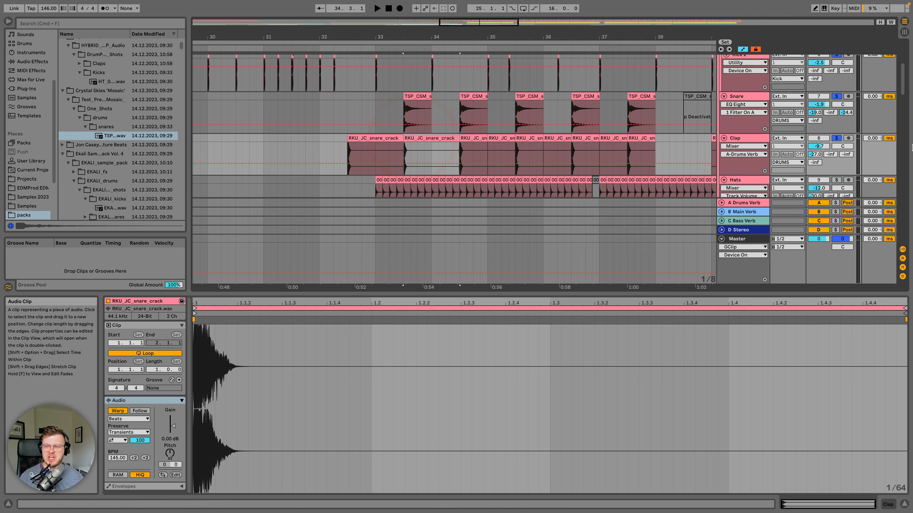
click(835, 138)
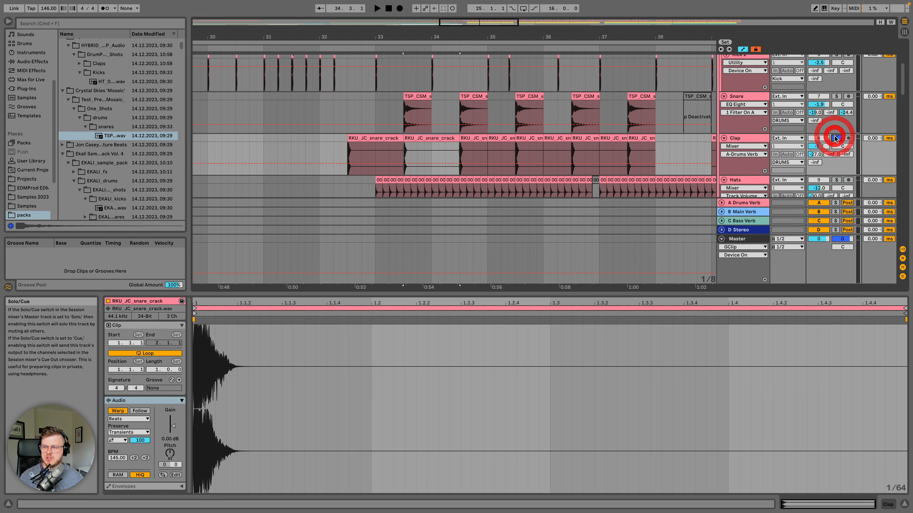
Step: Play the soloed Clap track from bar 33.3 to hear the snare crack layer on its own
key(space)
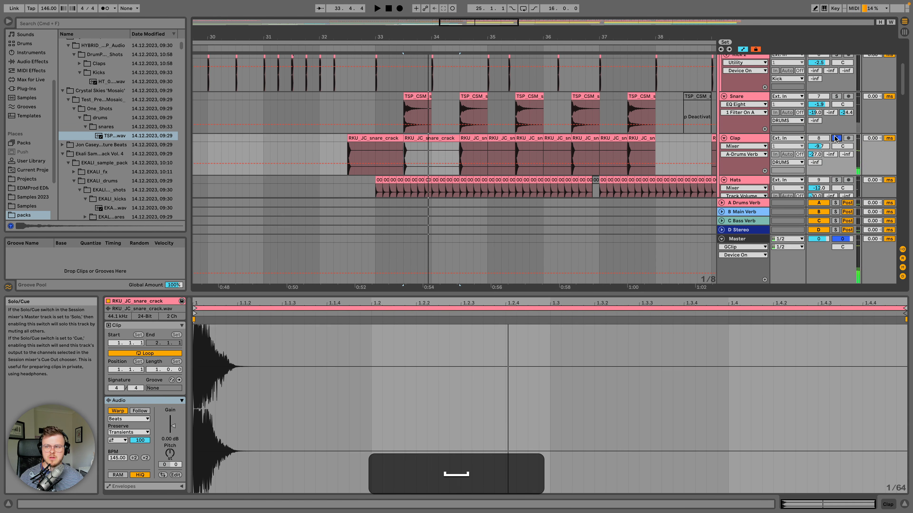
key(space)
key(space)
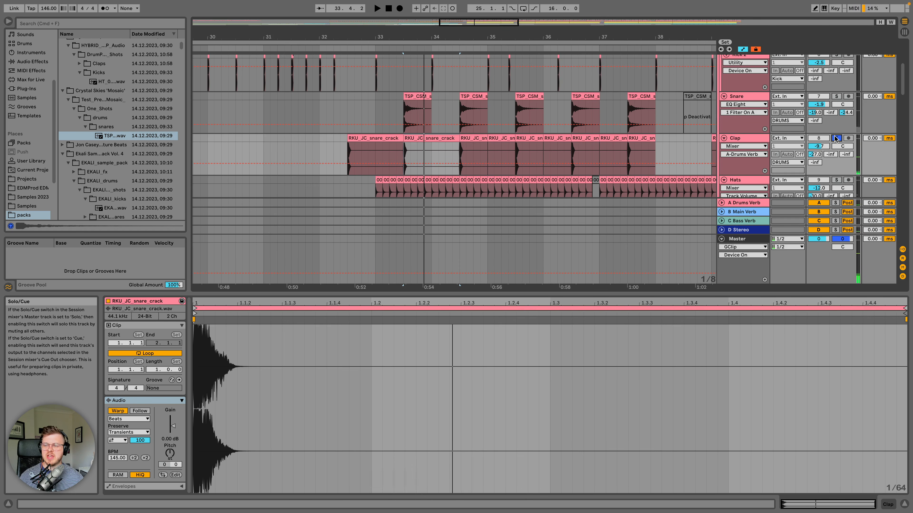
drag(492, 35, 499, 29)
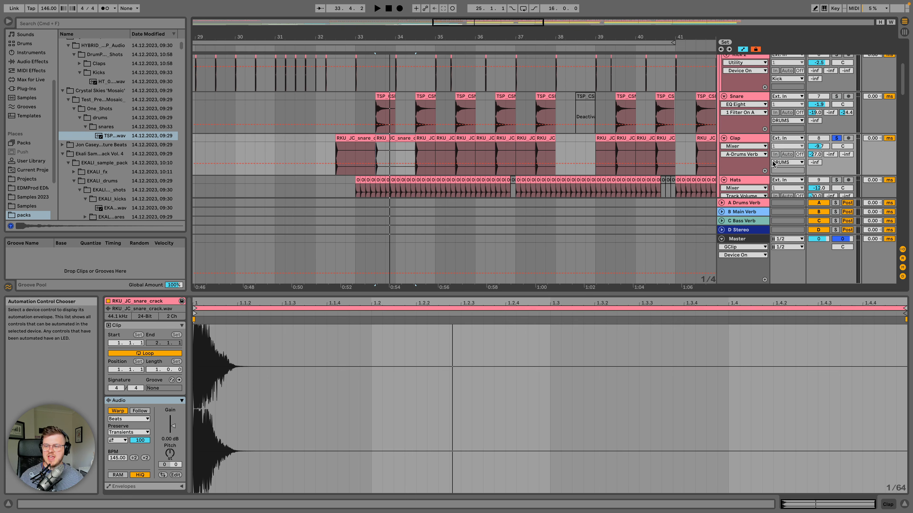
Step: Unfold the A Drums Verb return track, show its devices and fold the track again
click(721, 203)
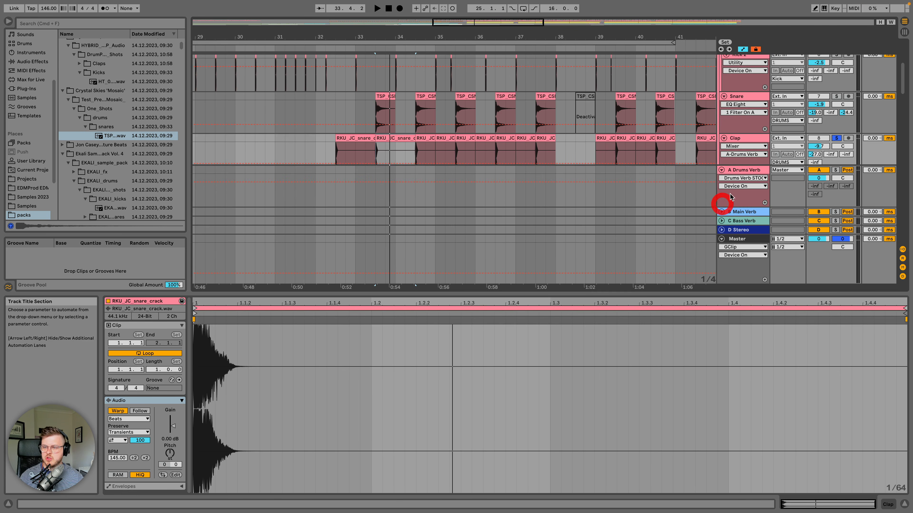
click(738, 170)
click(722, 170)
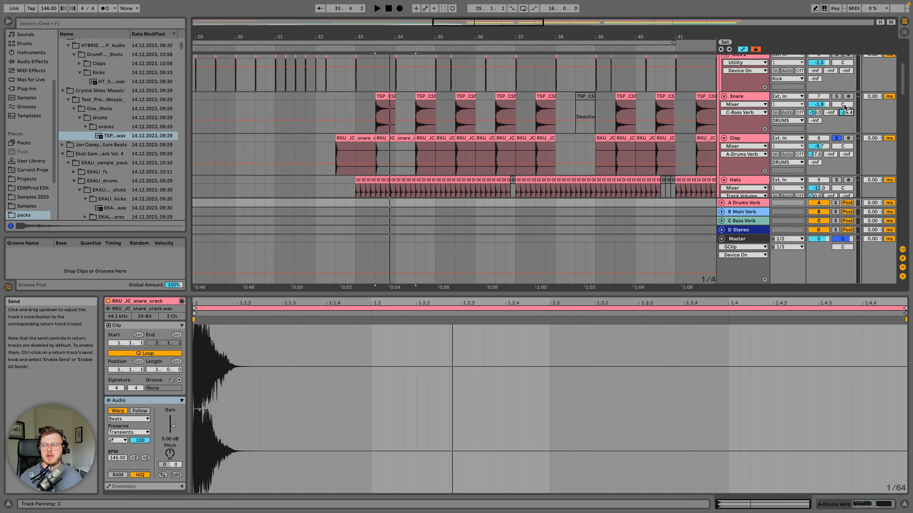
Step: Solo the A Drums Verb return and play it, switch the solo to C Bass Verb, and clear the solo after listening
click(834, 203)
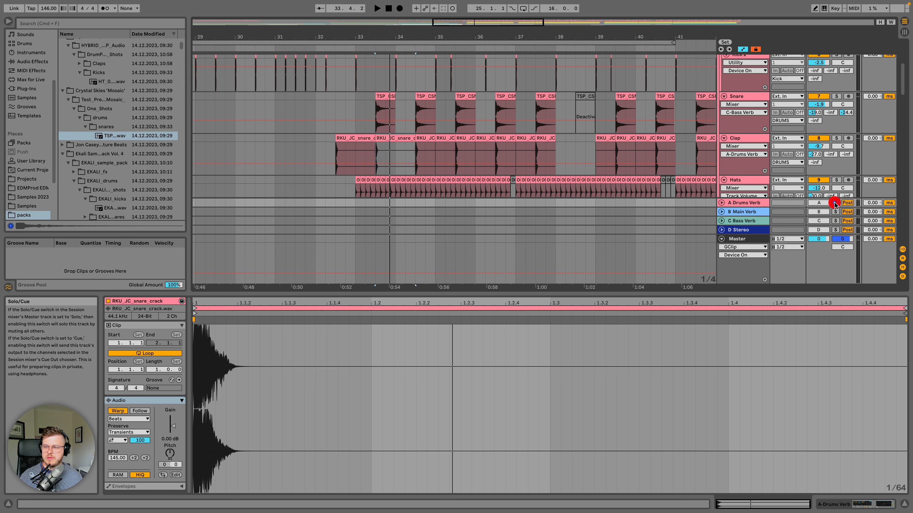
key(space)
click(835, 221)
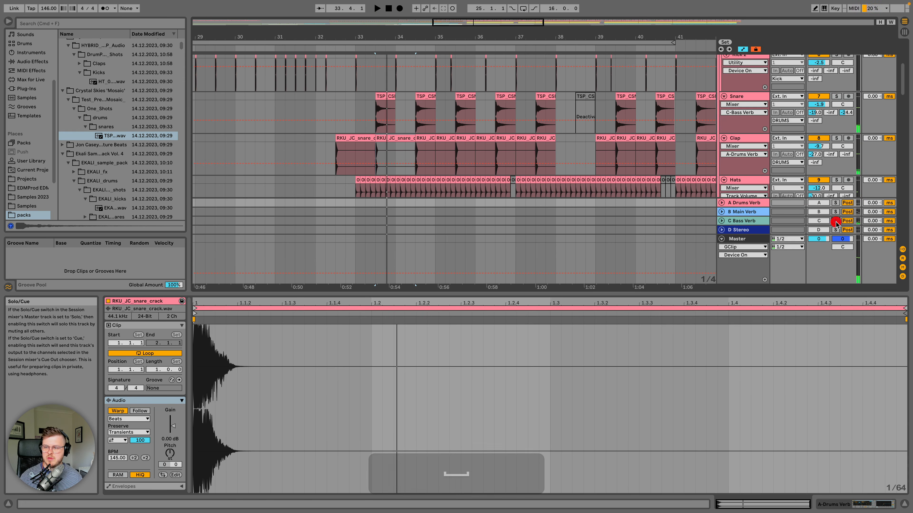
key(space)
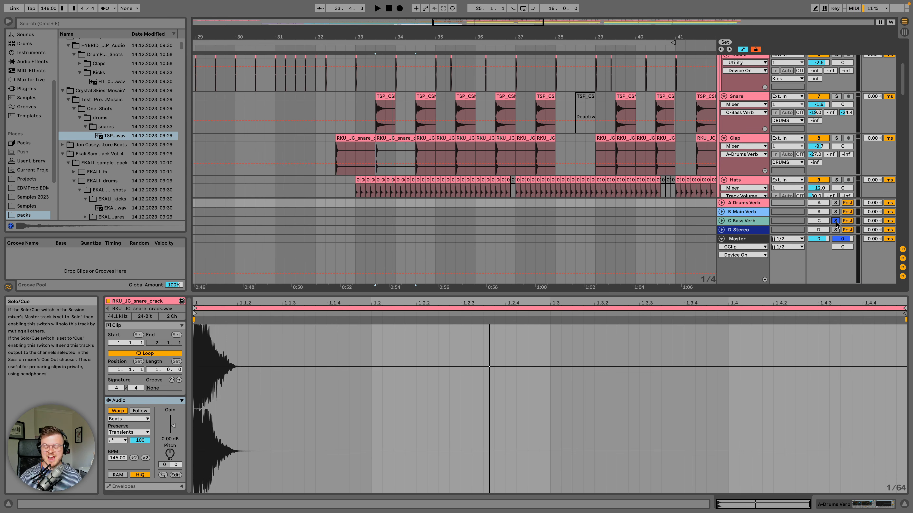
click(835, 222)
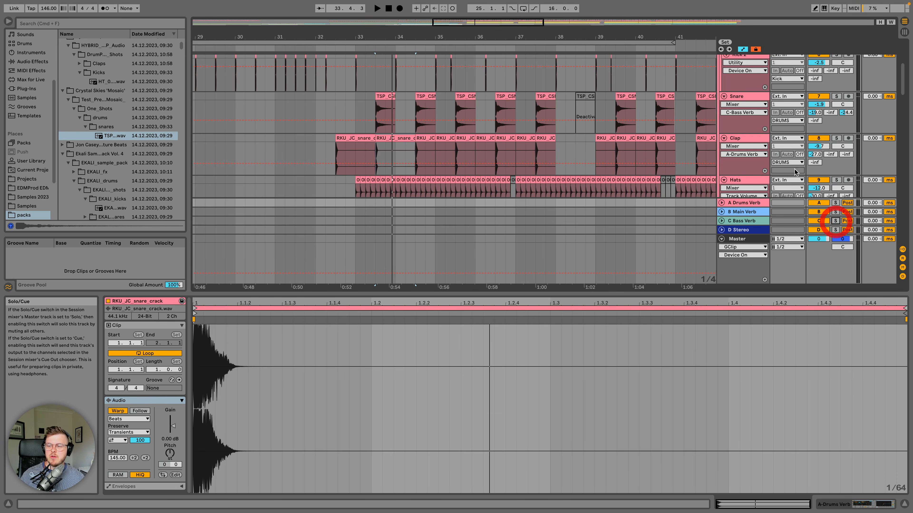
Step: Solo the Kick, Kick 2, Snare and Clap tracks and play them together from bar 33
click(740, 139)
scroll(743, 140, up, 3)
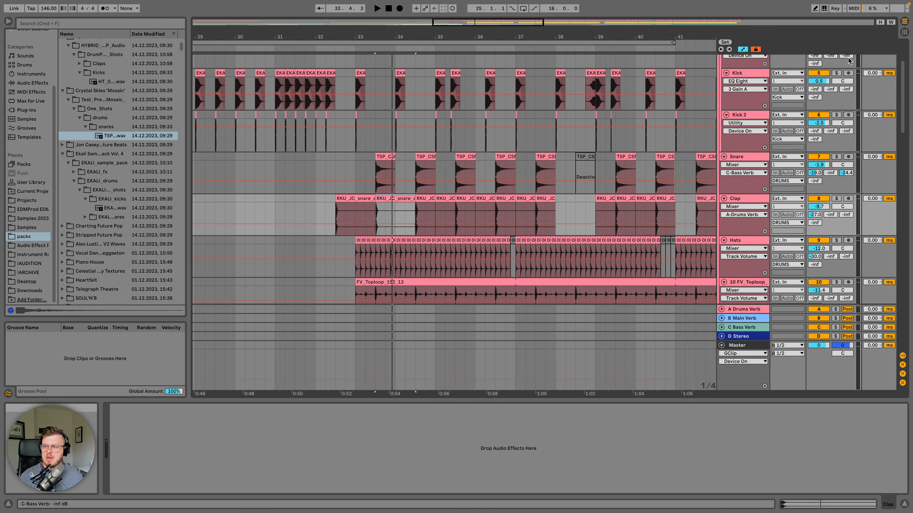
drag(836, 74, 836, 200)
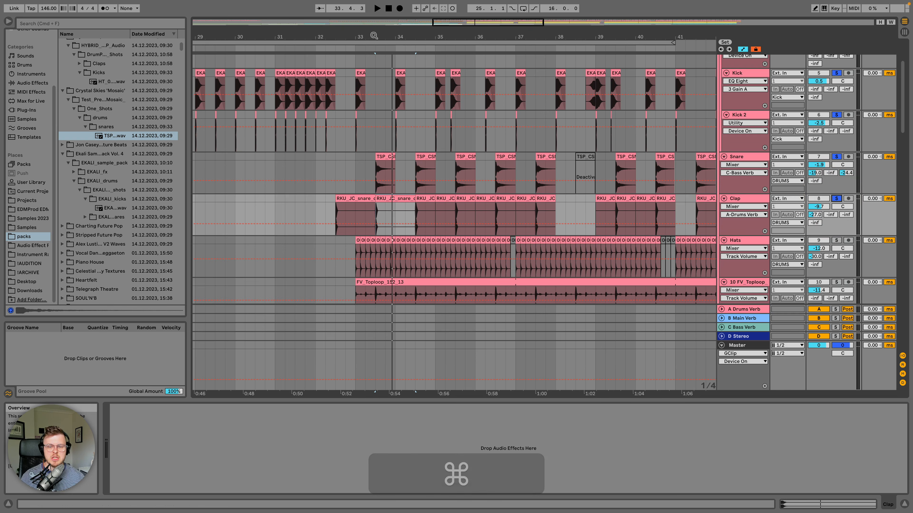
scroll(345, 101, up, 3)
scroll(344, 101, right, 2)
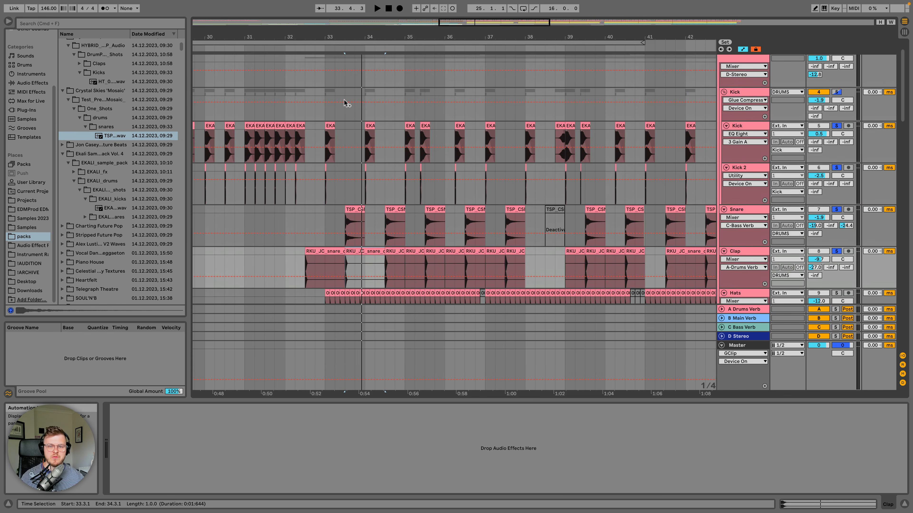
scroll(345, 100, down, 1)
click(326, 102)
key(space)
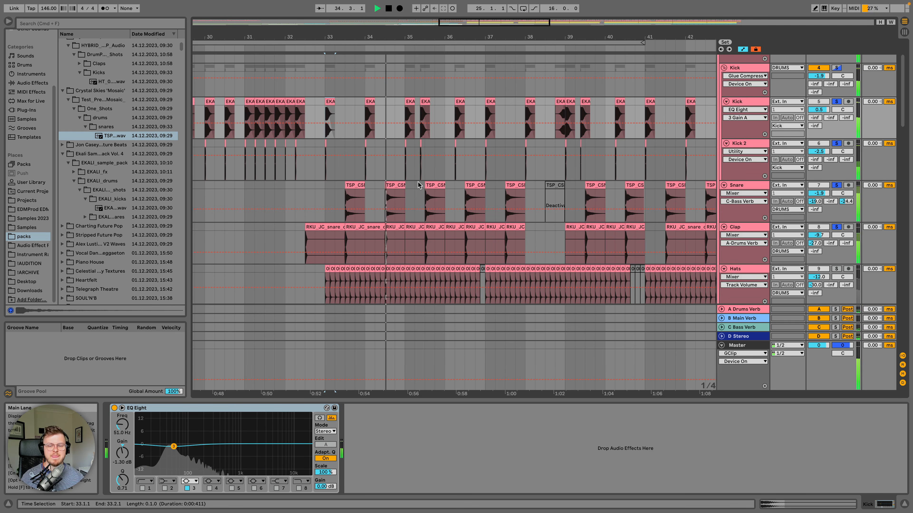
key(space)
Step: Show the Hats track's devices and add that track to the soloed drums
scroll(506, 198, down, 2)
scroll(506, 197, left, 1)
scroll(506, 197, down, 1)
scroll(506, 197, left, 1)
click(743, 227)
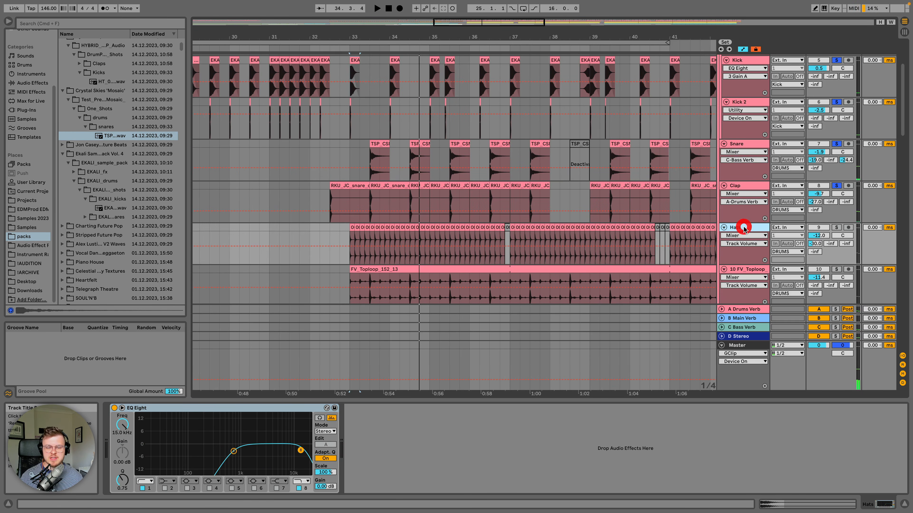
super+click(835, 227)
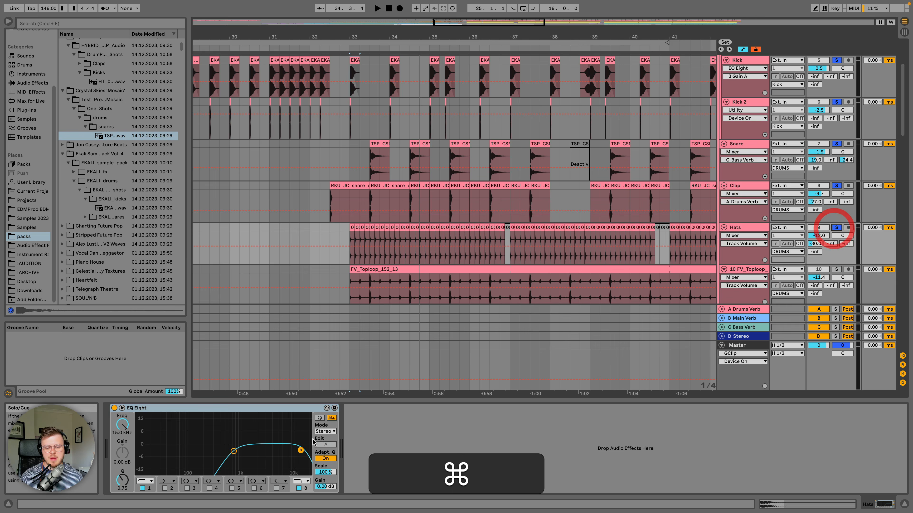
Step: Examine the low-cut and high-cut bands of the Hats EQ Eight, and compare playback with the device bypassed and re-enabled
click(234, 451)
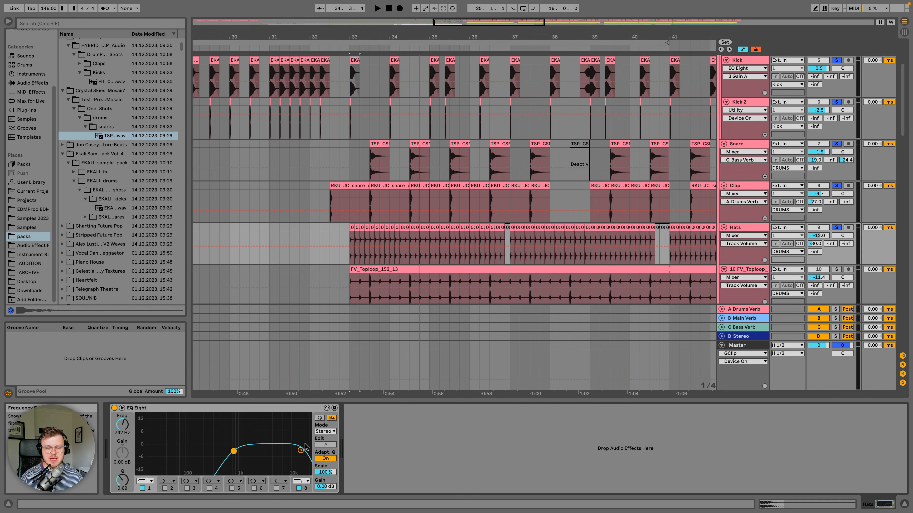
click(301, 451)
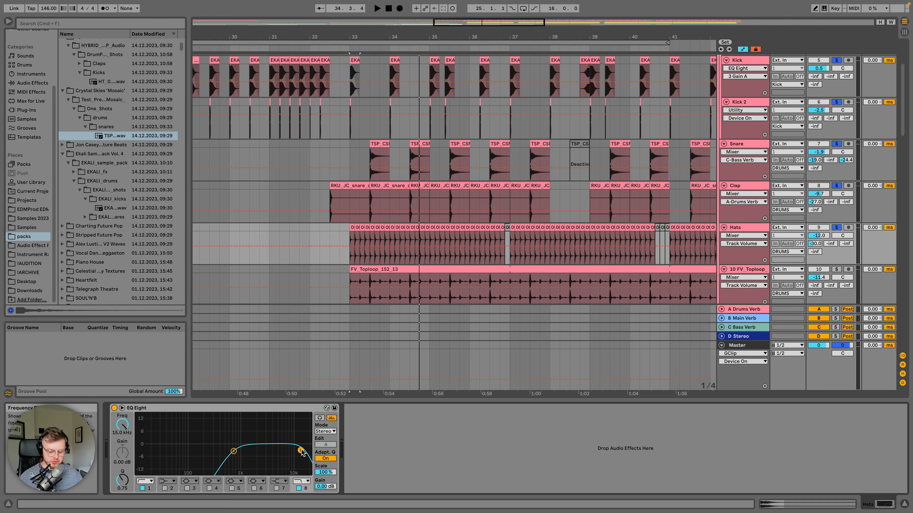
key(space)
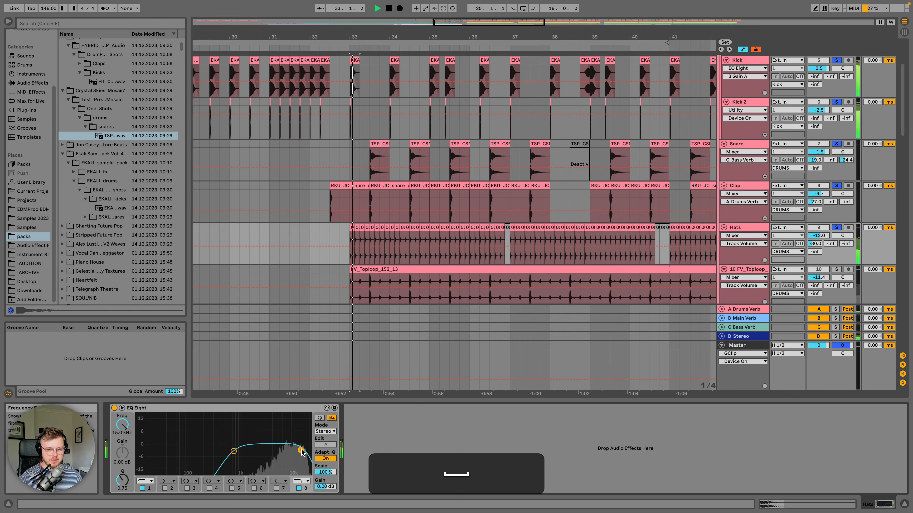
click(114, 409)
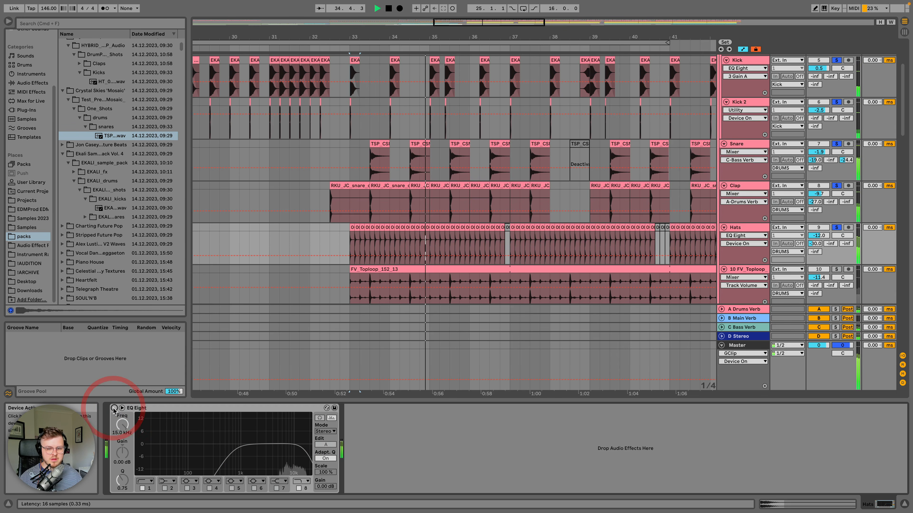
click(114, 409)
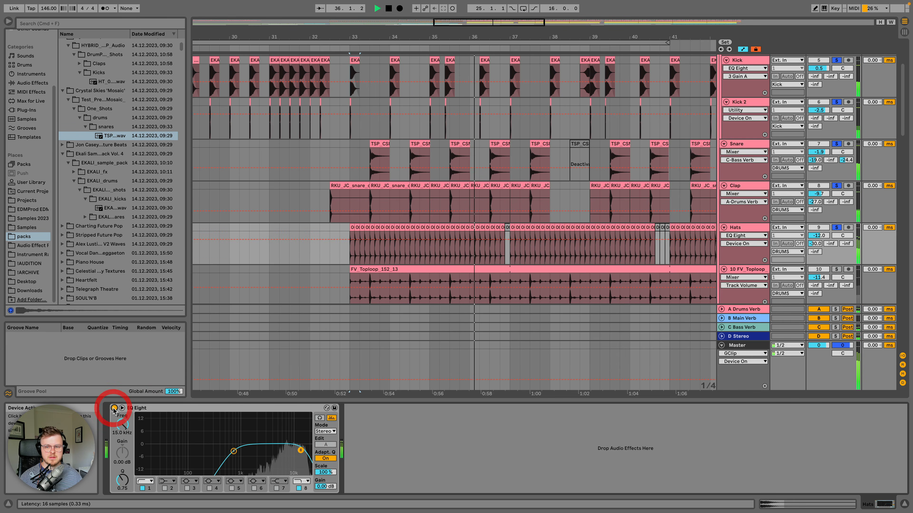
key(shift+space)
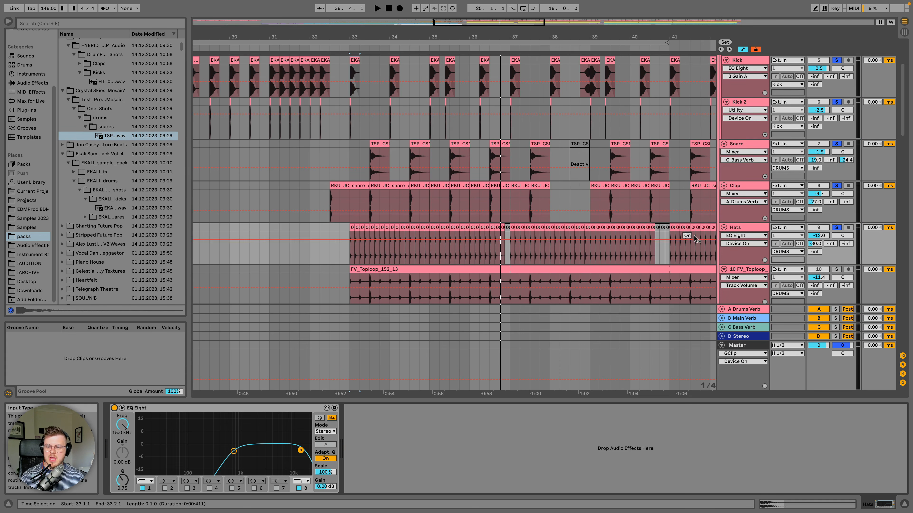
Step: Play the soloed drums with the hats from bar 33 and show the Hats track's A-Drums Verb send automation
scroll(565, 195, down, 2)
scroll(343, 87, up, 3)
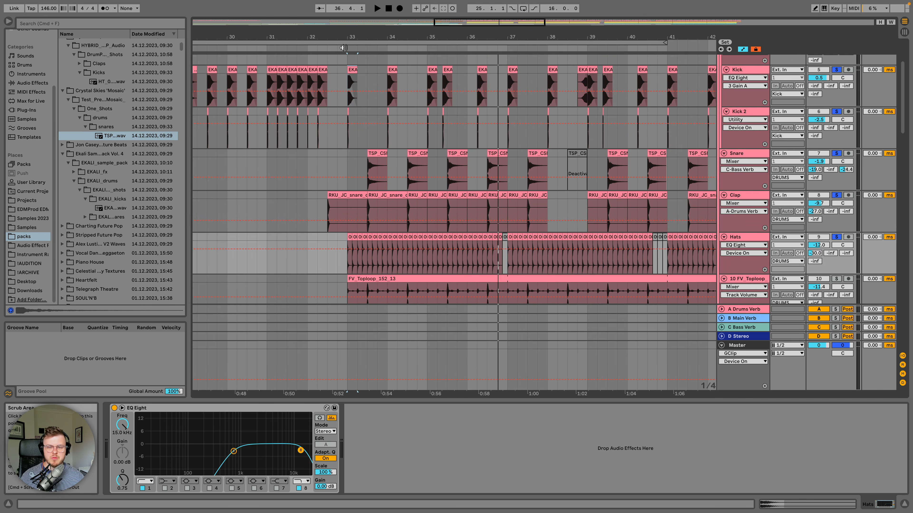
click(344, 46)
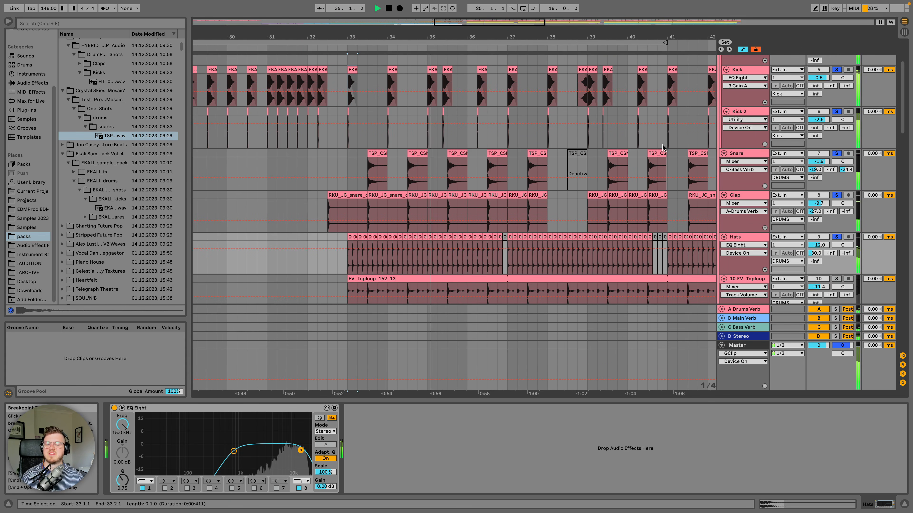
key(space)
click(815, 253)
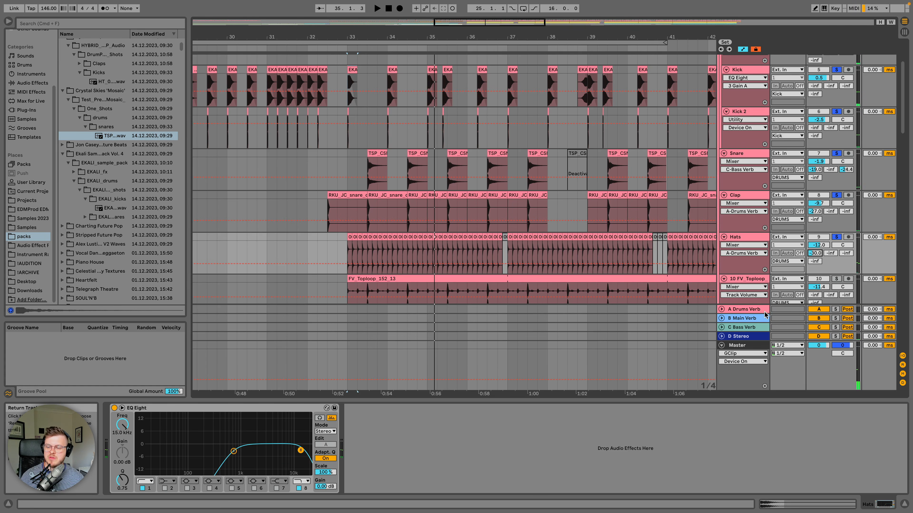
Step: Add the 10 FV_Toploop track to the soloed drums
scroll(735, 240, down, 3)
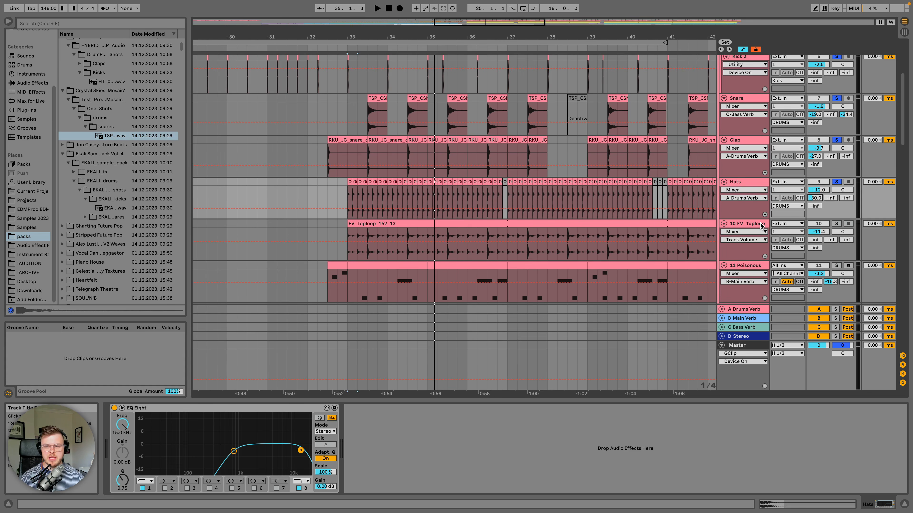
key(super)
super+click(835, 224)
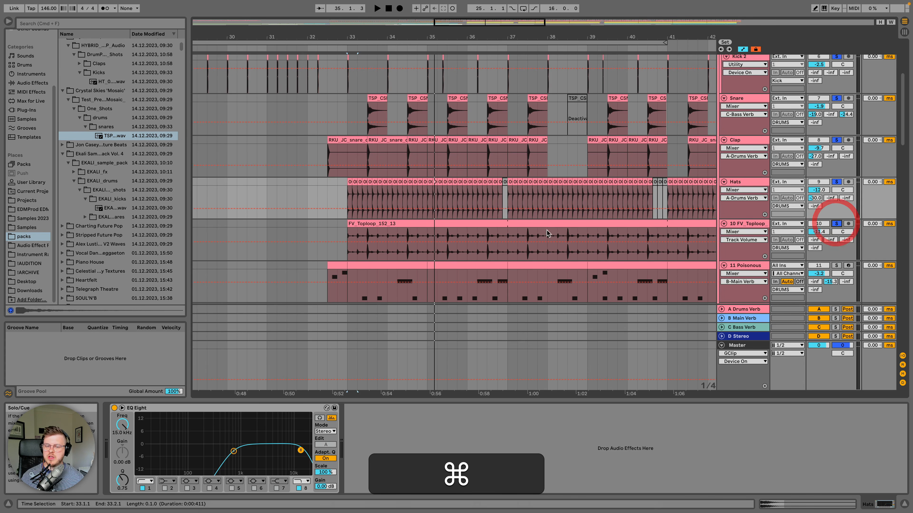
Step: Open the FV_Toploop_152_13 clip at bar 33 and reveal its sample file in the browser
click(420, 224)
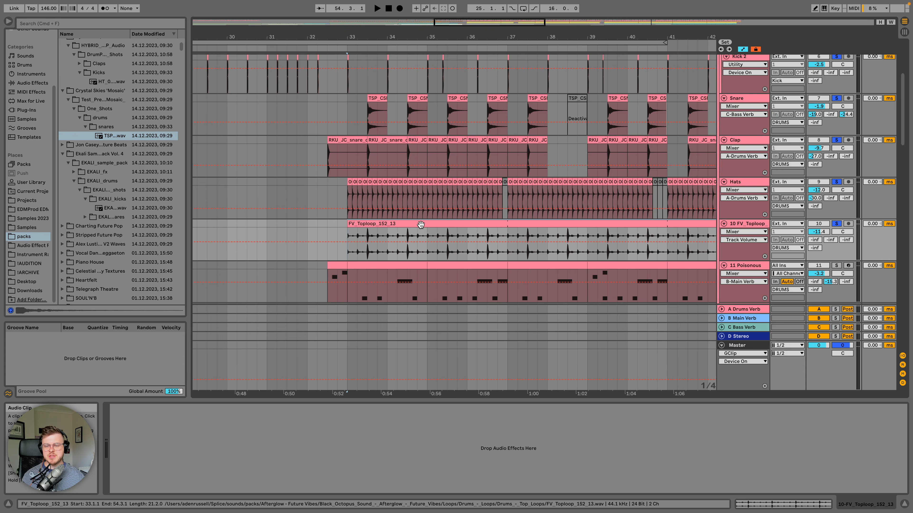
double_click(421, 224)
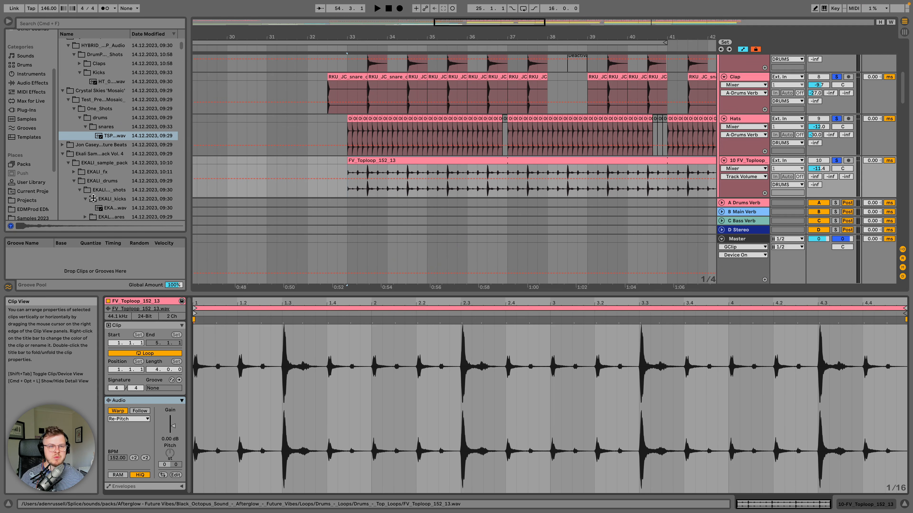
click(133, 309)
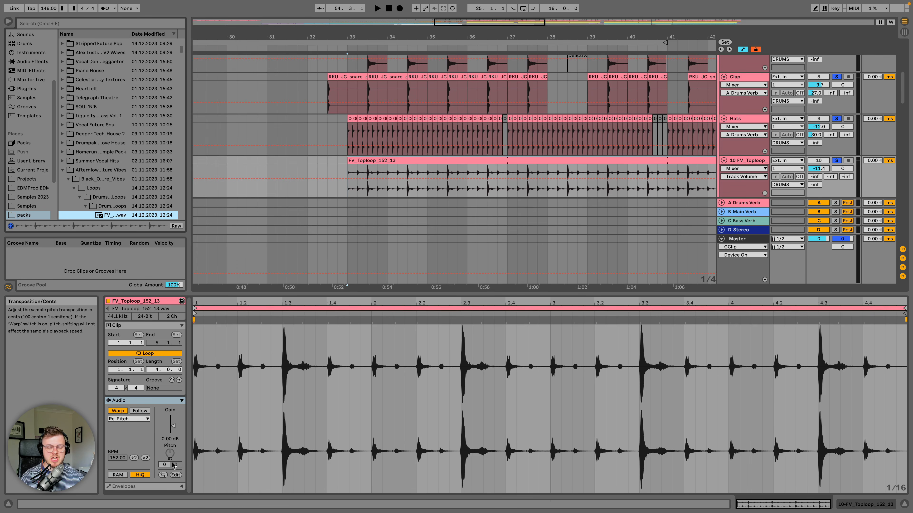
Step: Show the Hats track's devices again and play the soloed drums with the top loop from bar 33
click(389, 161)
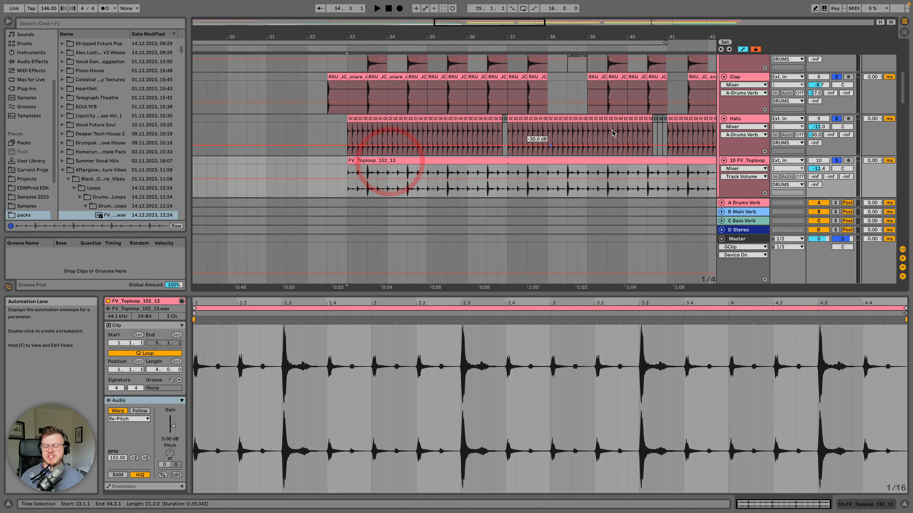
click(744, 120)
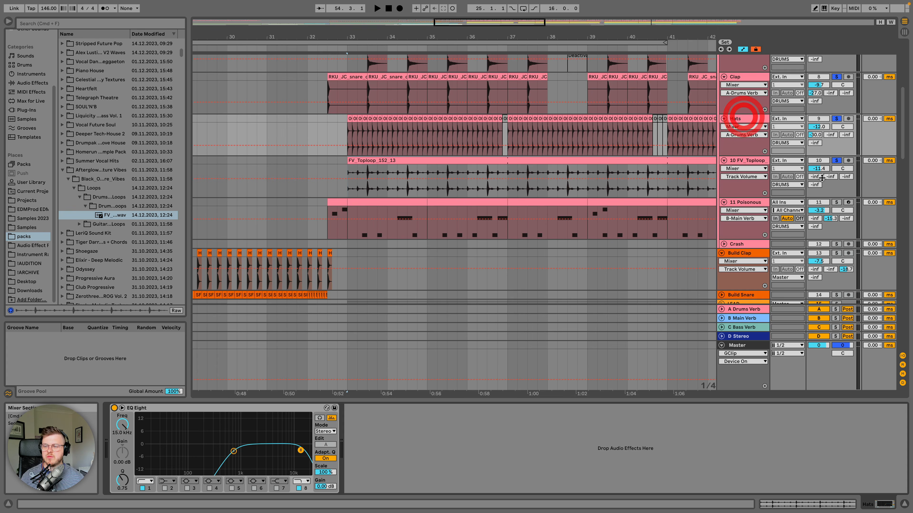
key(space)
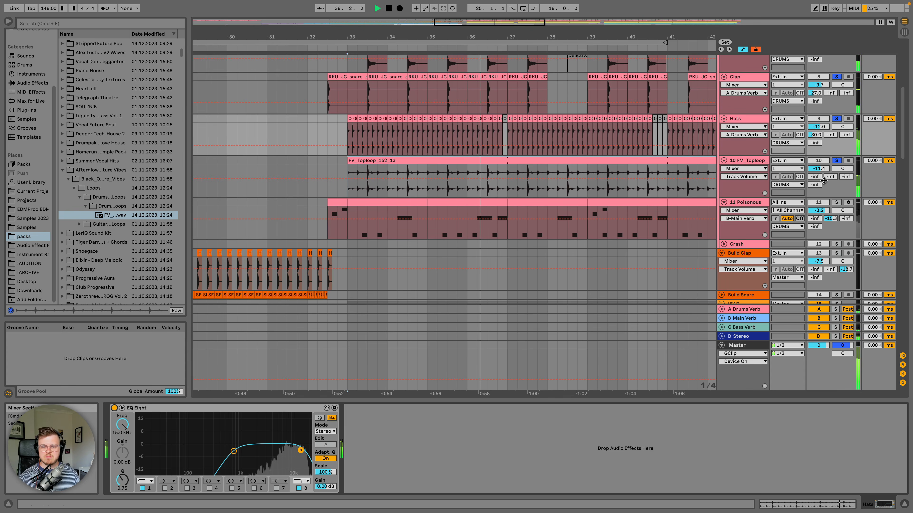
key(space)
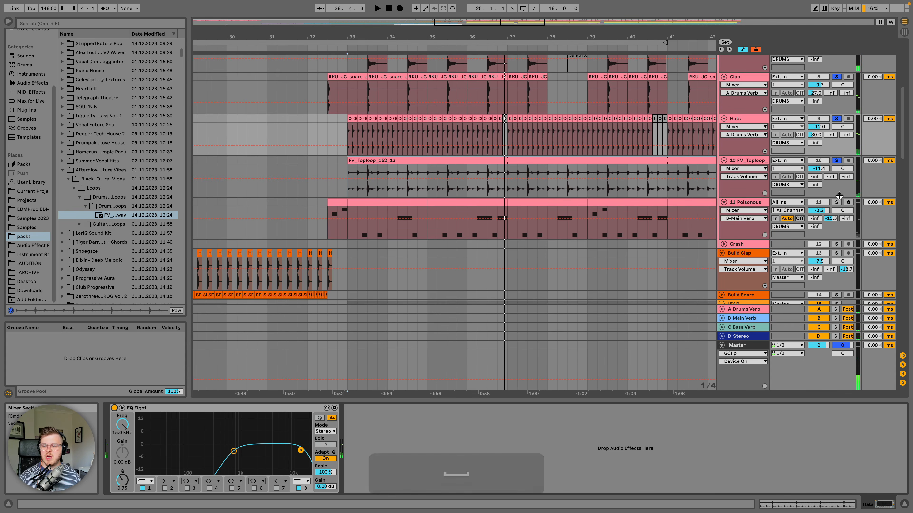
Step: Check the 10 FV_Toploop track for devices, add the 11 Poisonous track to the solo and show its device chain
click(749, 162)
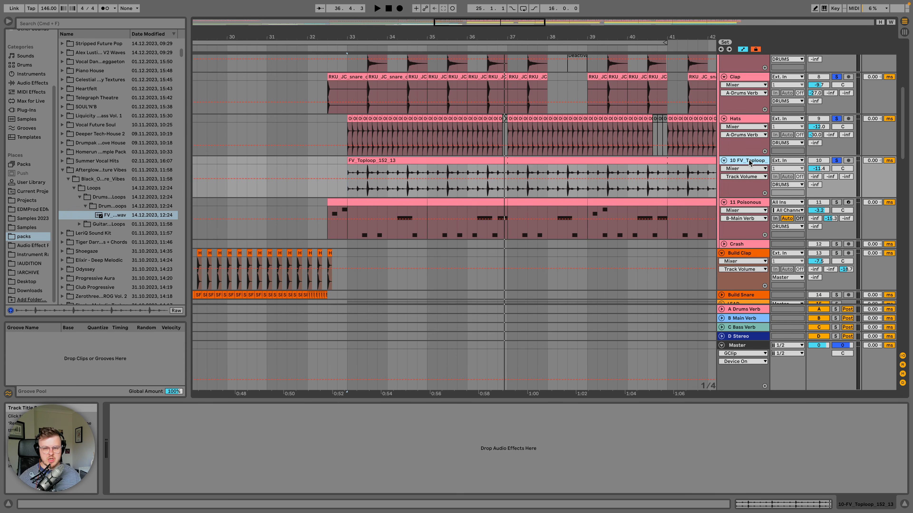
super+click(836, 202)
click(751, 203)
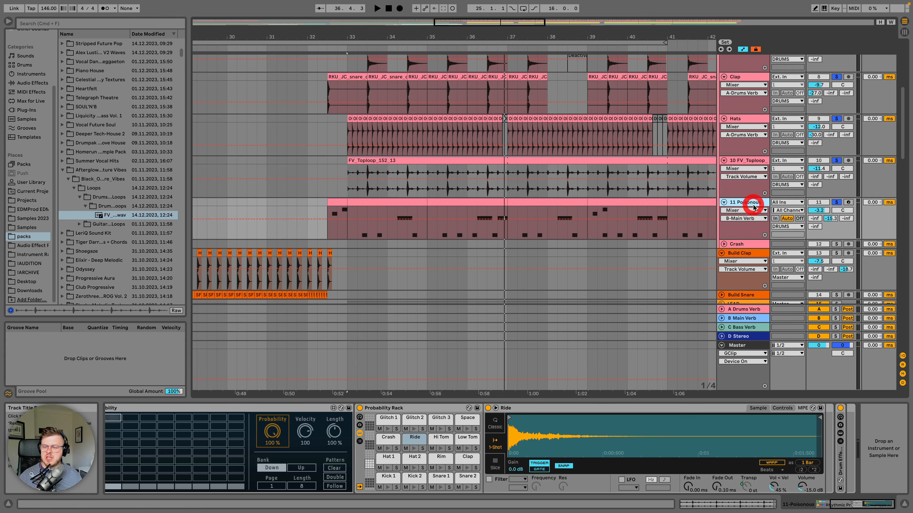
Step: Show the start of the 11 Poisonous device chain, audition the Ride pad in the Probability Rack and select the Poisonous rack
scroll(264, 409, left, 5)
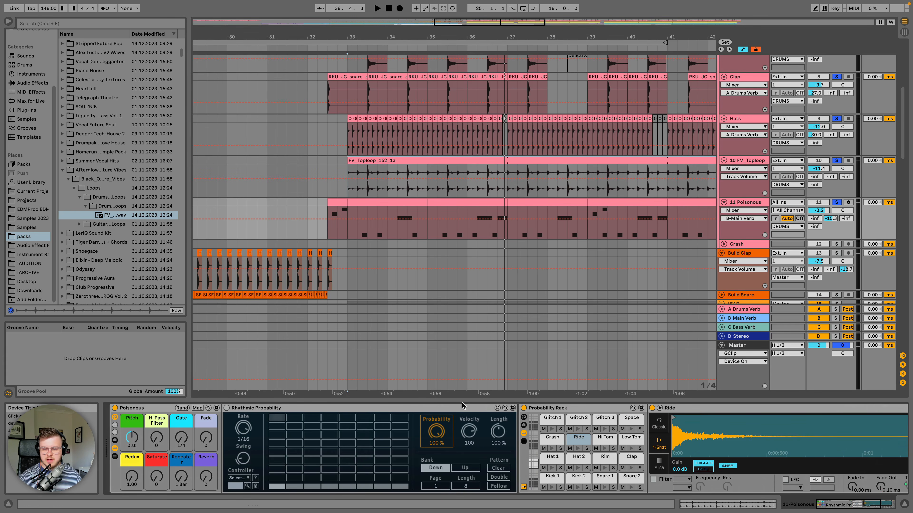
drag(577, 450, 499, 314)
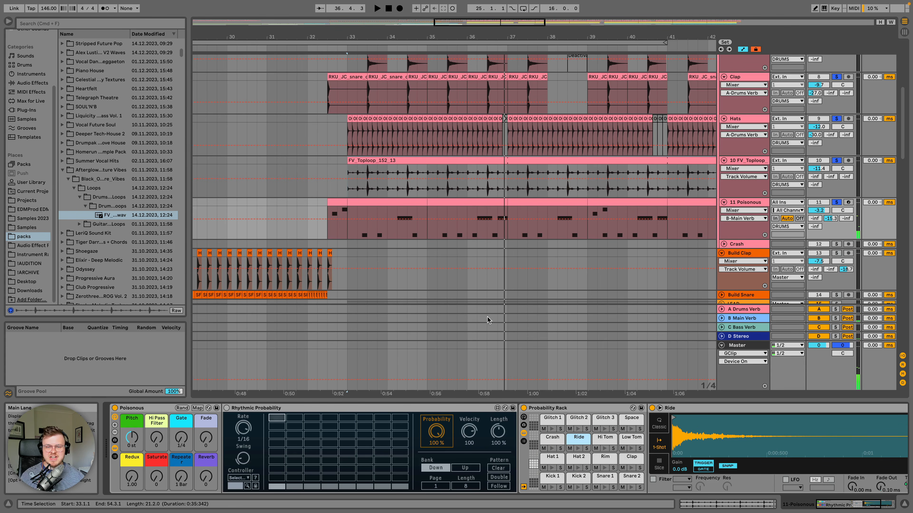
click(132, 410)
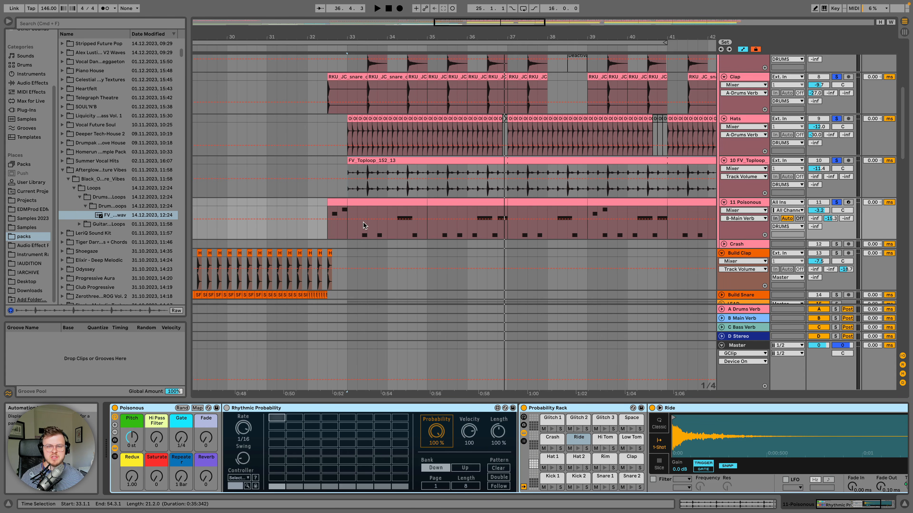
Step: Open the 11 Poisonous clip at bar 33 in an enlarged note editor, and show the notes of the preceding clip at bar 32.3
scroll(359, 187, up, 5)
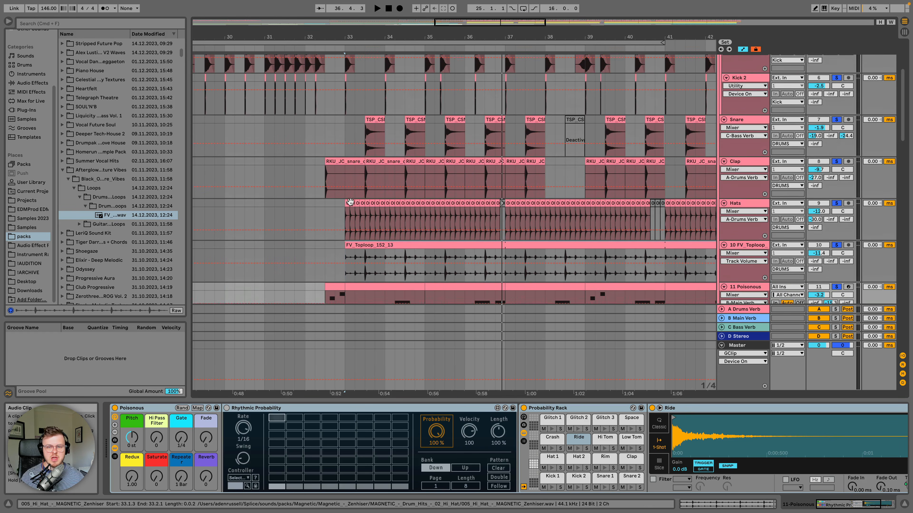
scroll(377, 160, up, 2)
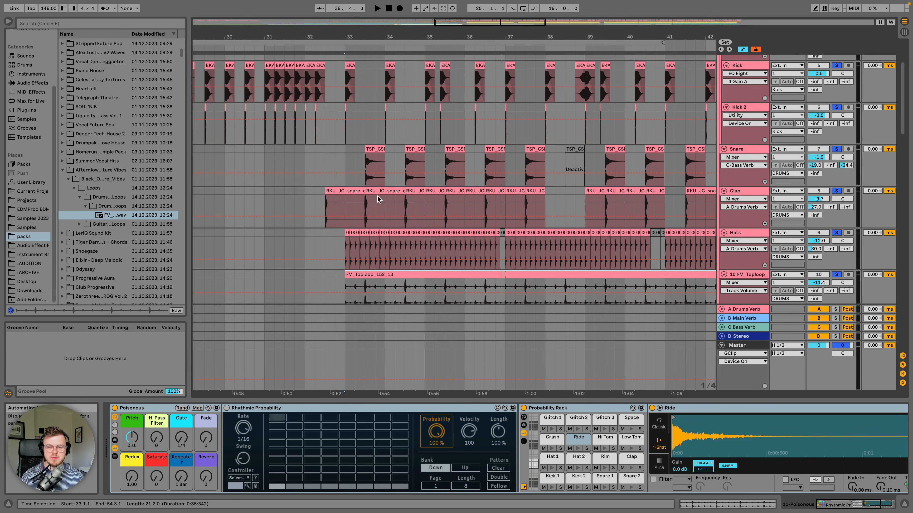
scroll(377, 199, down, 5)
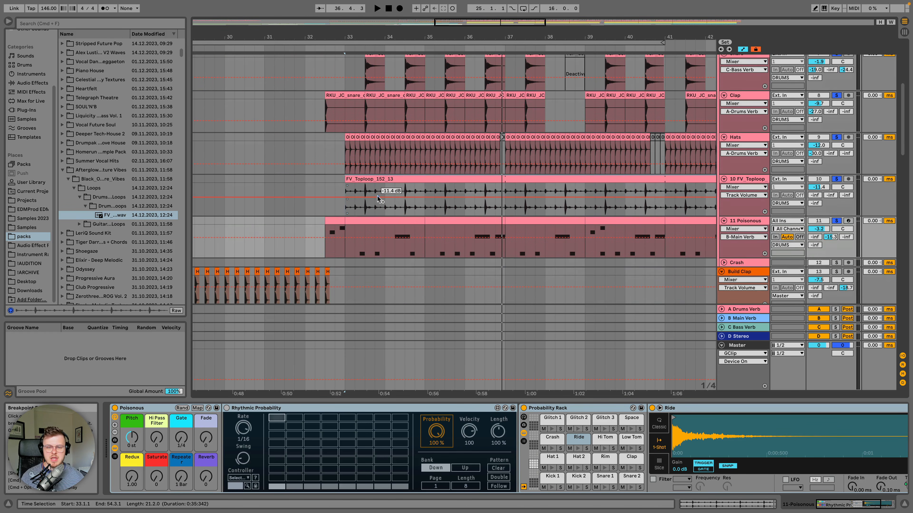
click(365, 221)
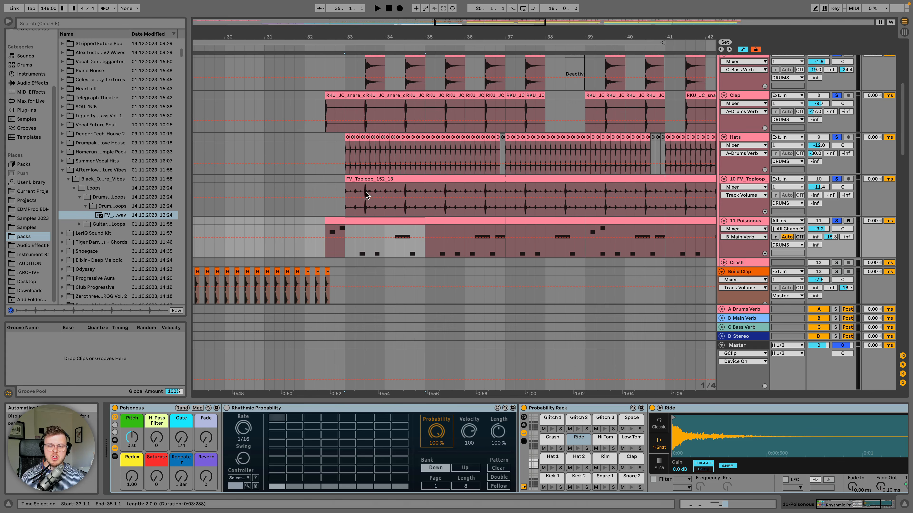
double_click(368, 218)
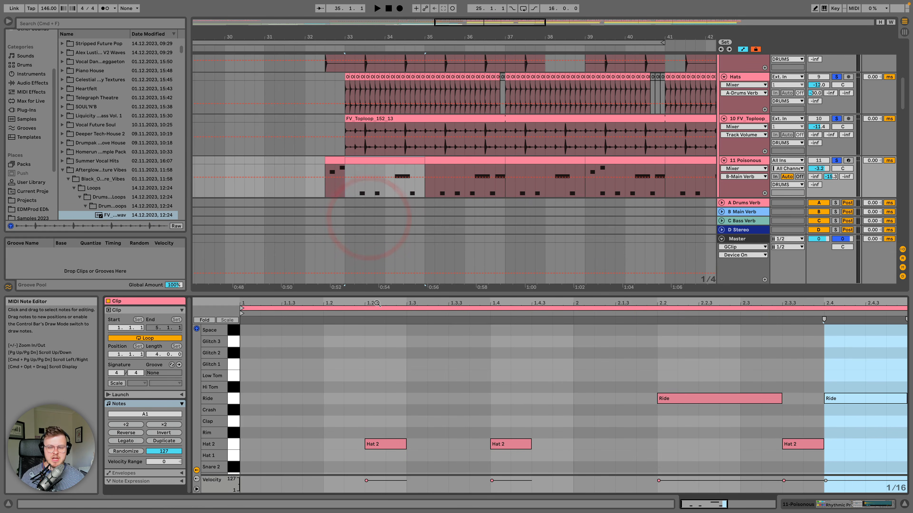
drag(362, 296, 362, 227)
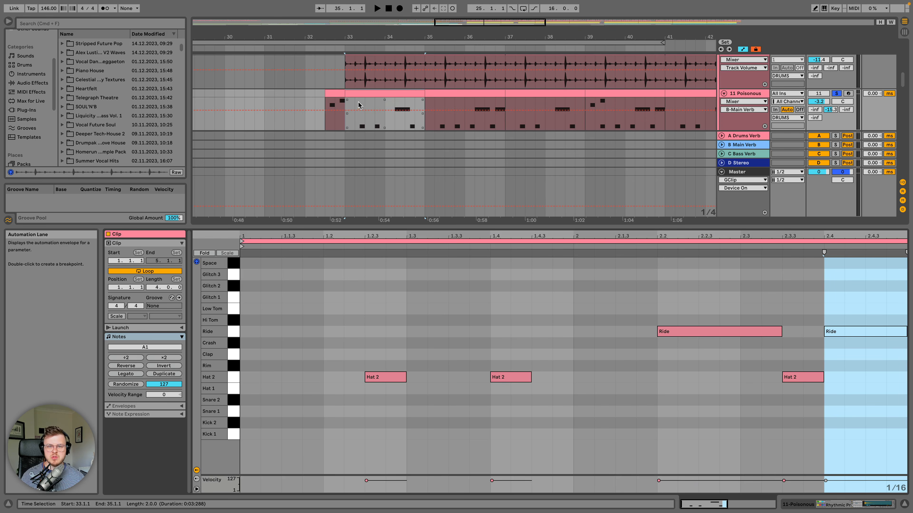
click(336, 94)
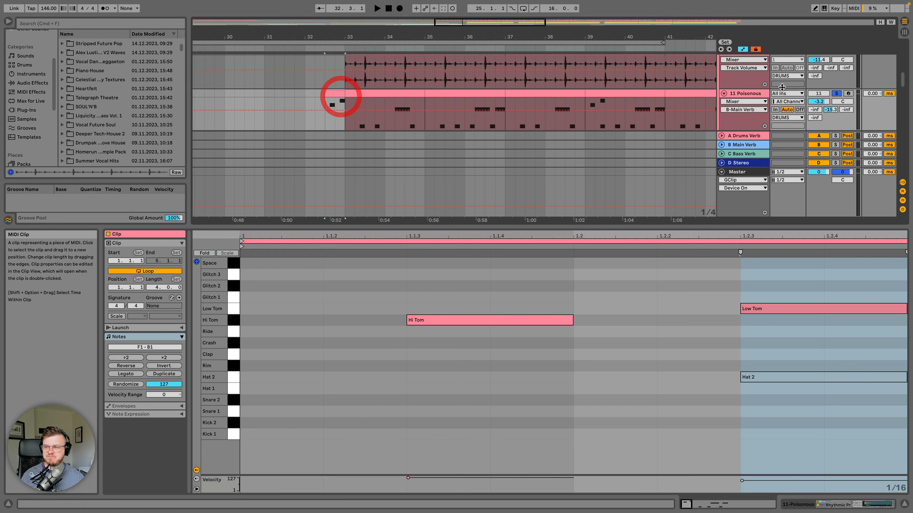
Step: Show the 11 Poisonous devices again and play the soloed drums from bar 32.3
click(753, 93)
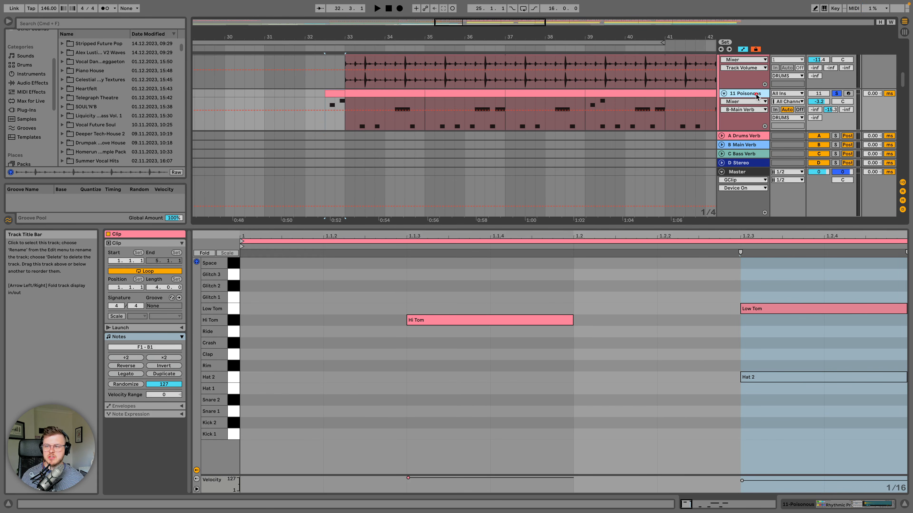
key(space)
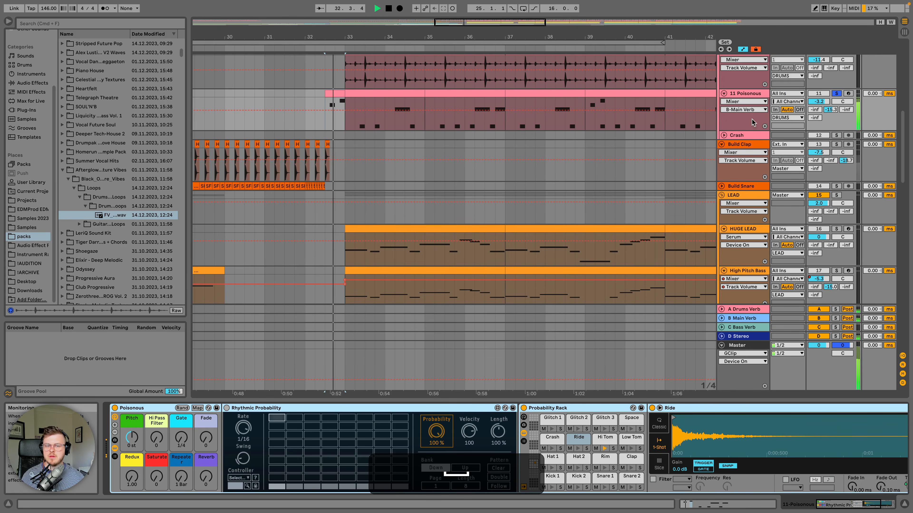
scroll(580, 137, up, 5)
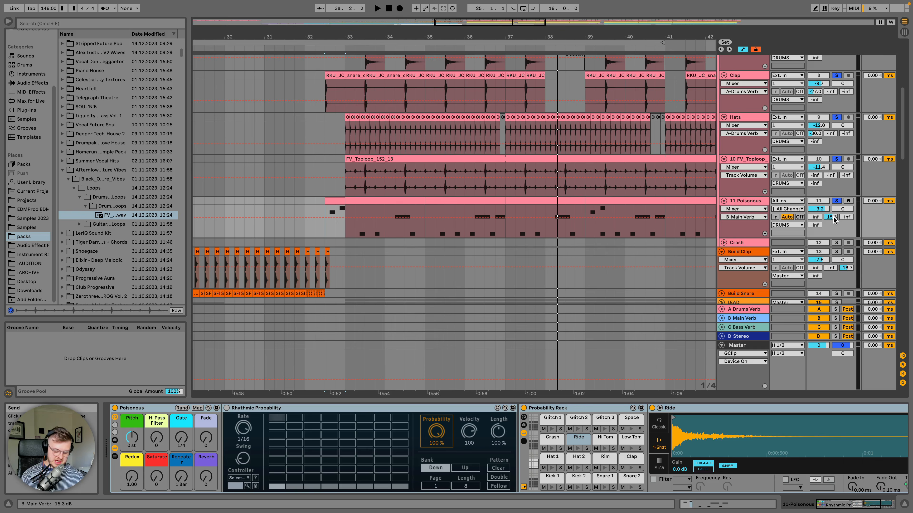
Step: Play the drums from bar 32.3 with the 11 Poisonous B-Main Verb send at -inf, raising it to -17.5 dB during playback
key(space)
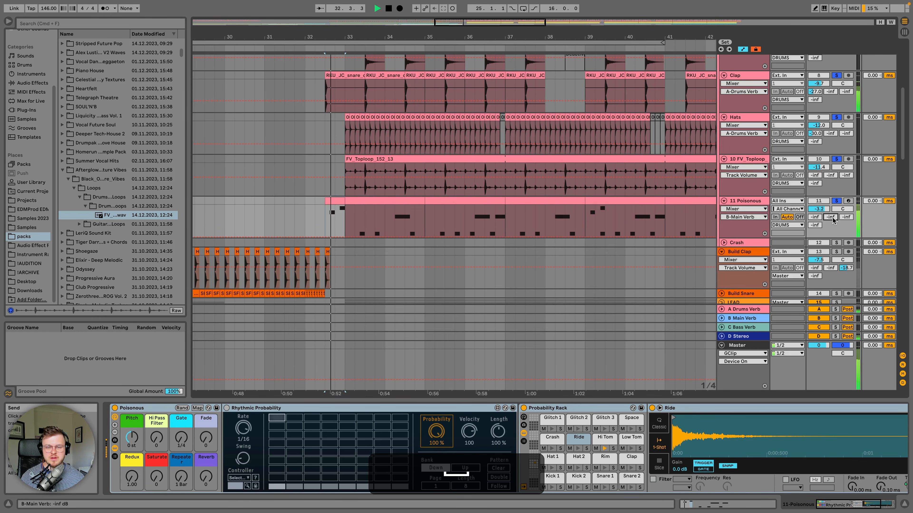
drag(831, 218, 830, 204)
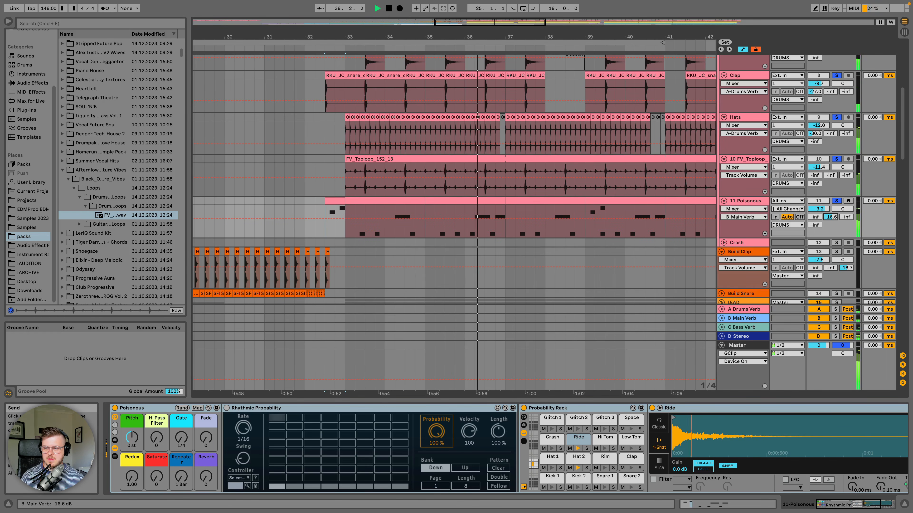
key(space)
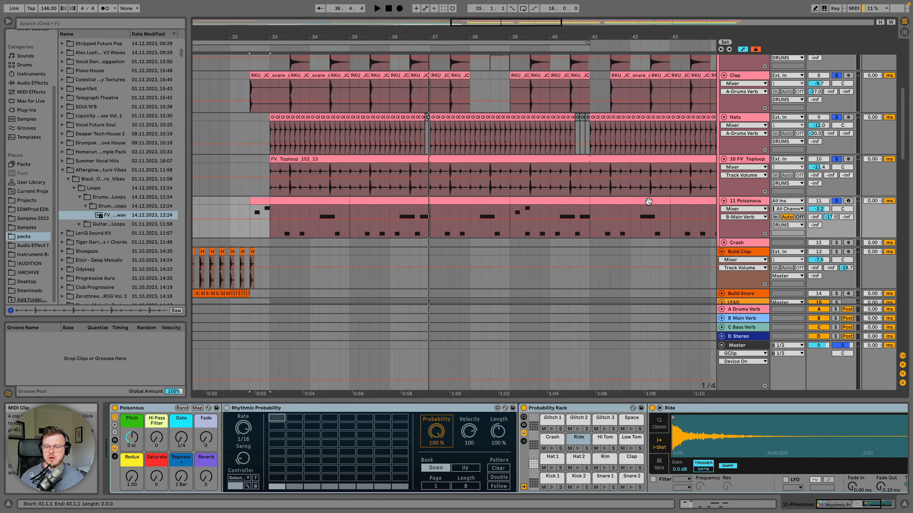
Step: Select the 11 Poisonous clip at bar 33 and play the soloed drums from there
scroll(606, 206, right, 3)
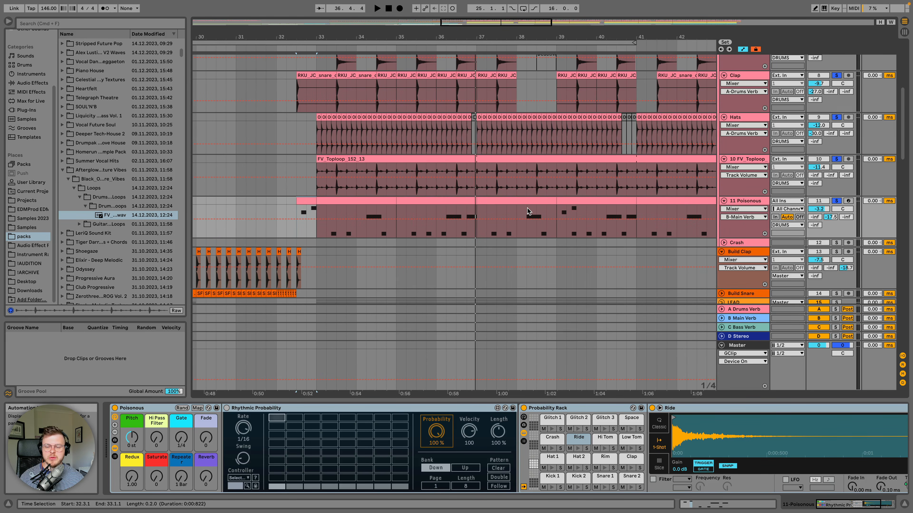
drag(518, 42, 516, 23)
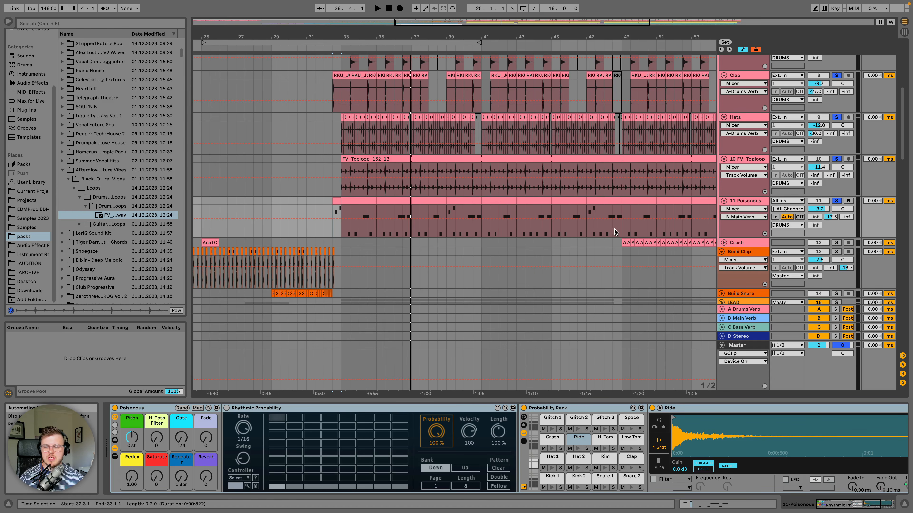
scroll(499, 233, right, 3)
click(324, 201)
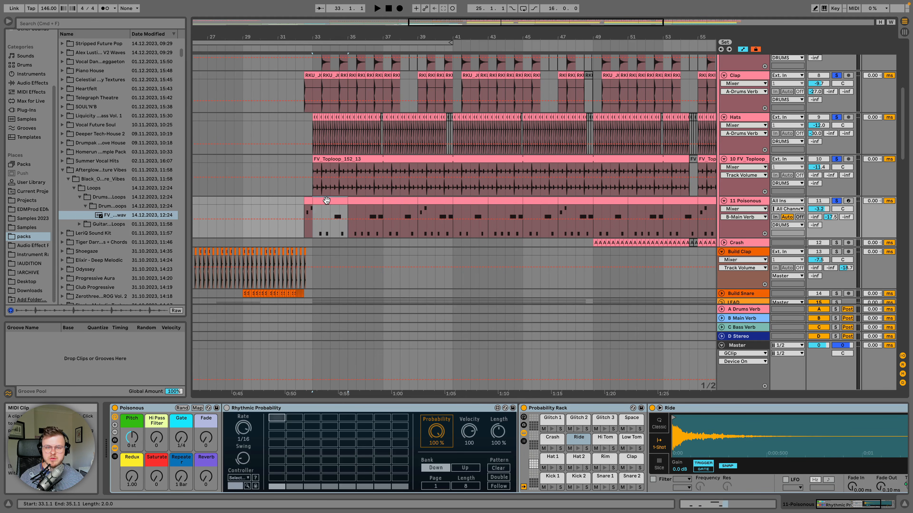
key(space)
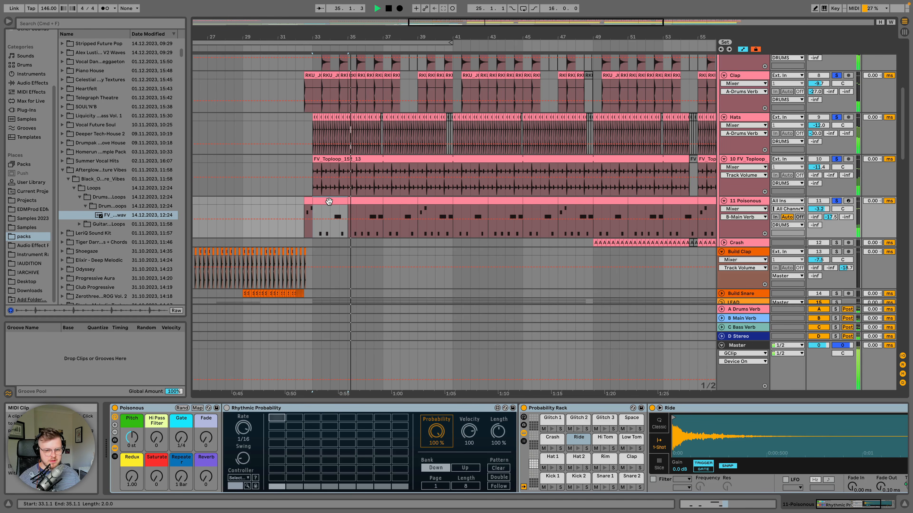
click(439, 203)
scroll(449, 209, right, 2)
scroll(449, 209, up, 1)
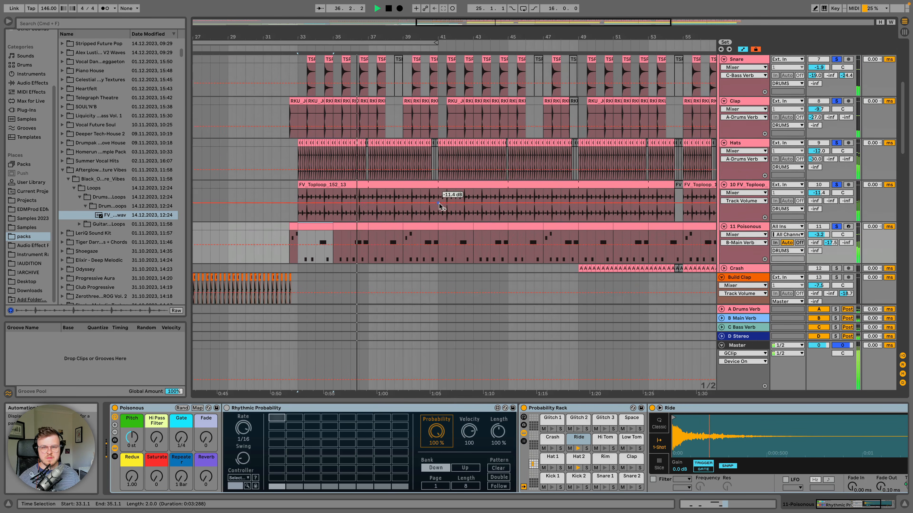
key(space)
Step: Select the DROP 1B section on the STRUCTURE track and add the Crash track to the soloed drums
click(568, 253)
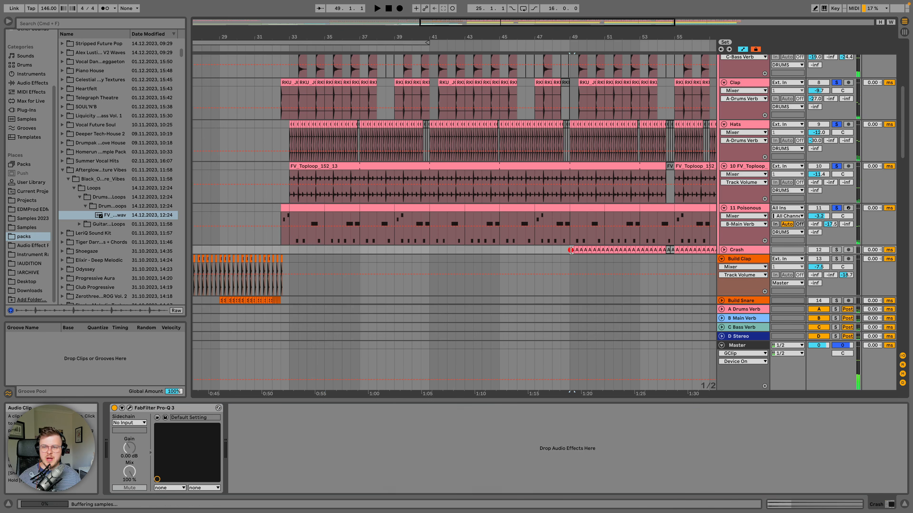
key(minus)
scroll(473, 110, up, 5)
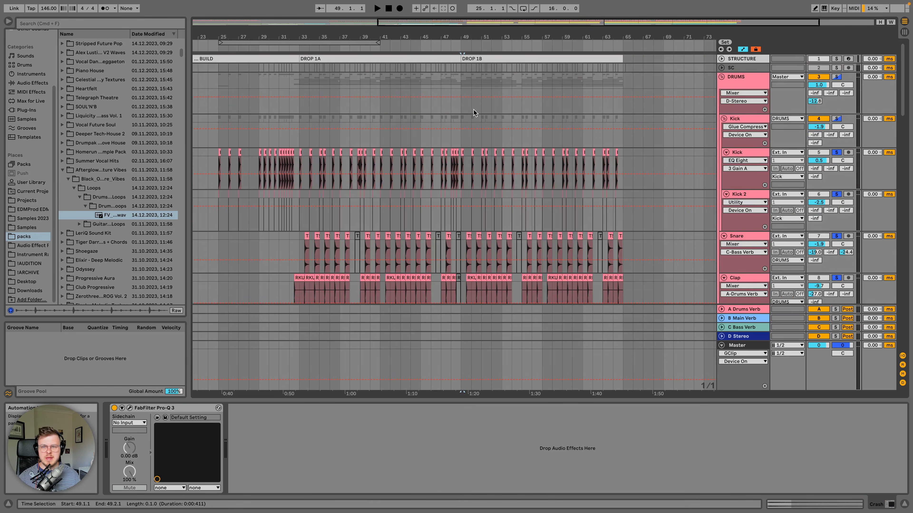
click(476, 58)
scroll(475, 89, down, 10)
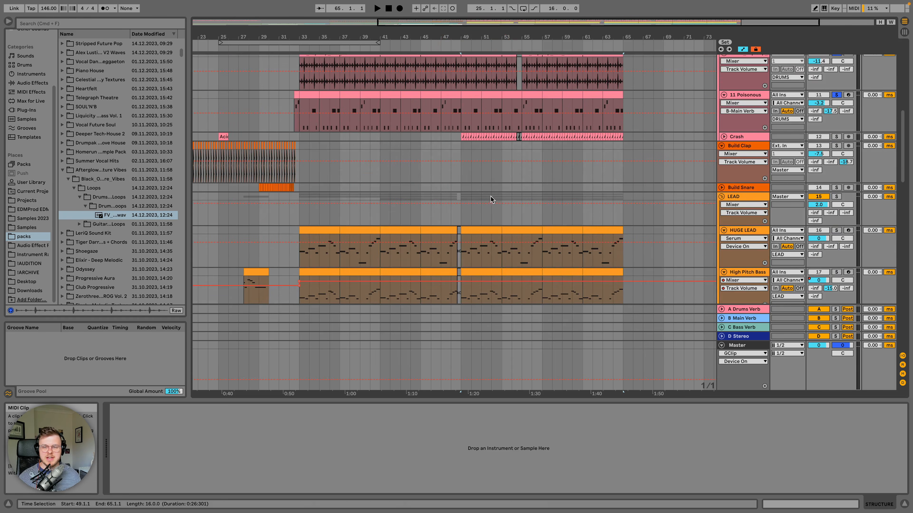
key(super)
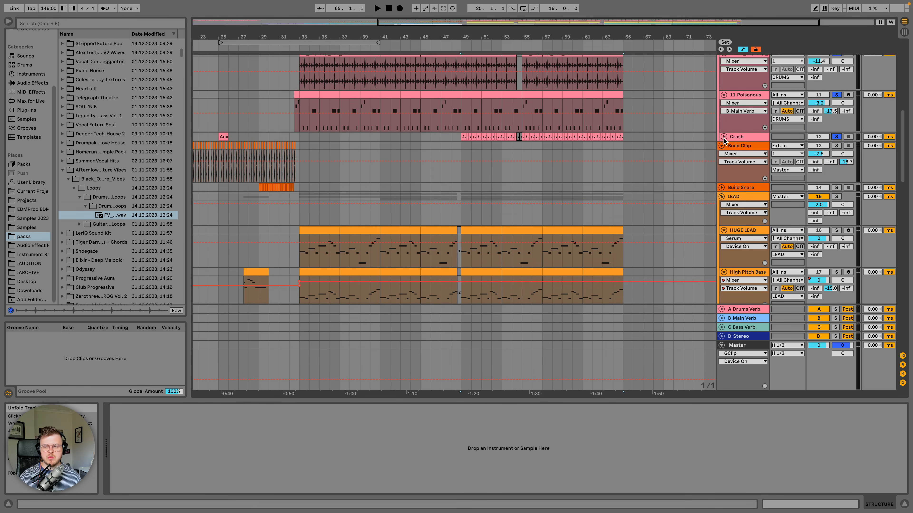
Step: Select the first Crash clip at bar 49, unfold the Crash track and play the soloed drums from there
scroll(665, 151, down, 5)
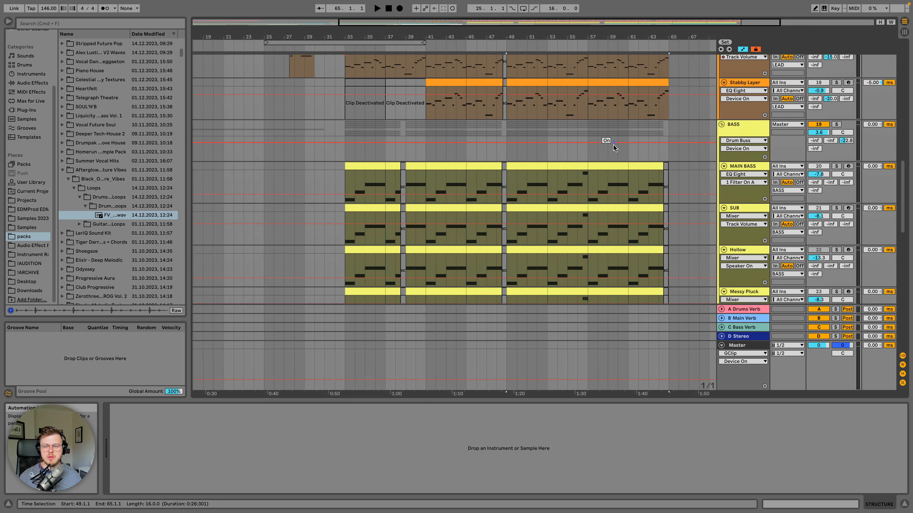
scroll(607, 143, up, 5)
scroll(610, 147, left, 2)
scroll(611, 151, right, 4)
scroll(503, 155, up, 2)
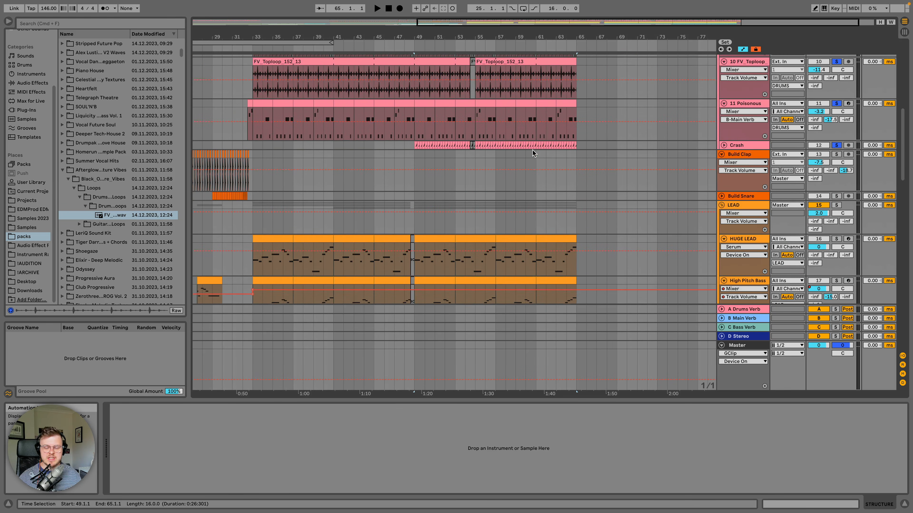
click(416, 152)
click(417, 152)
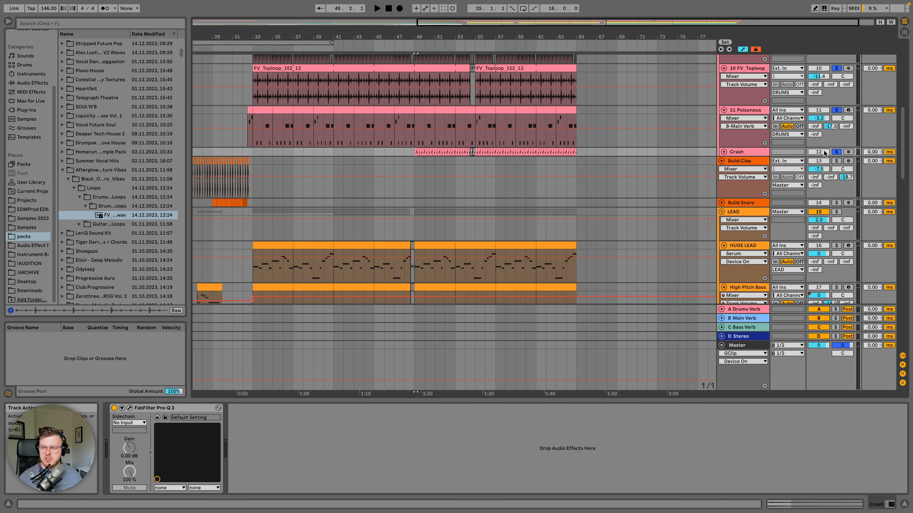
click(724, 151)
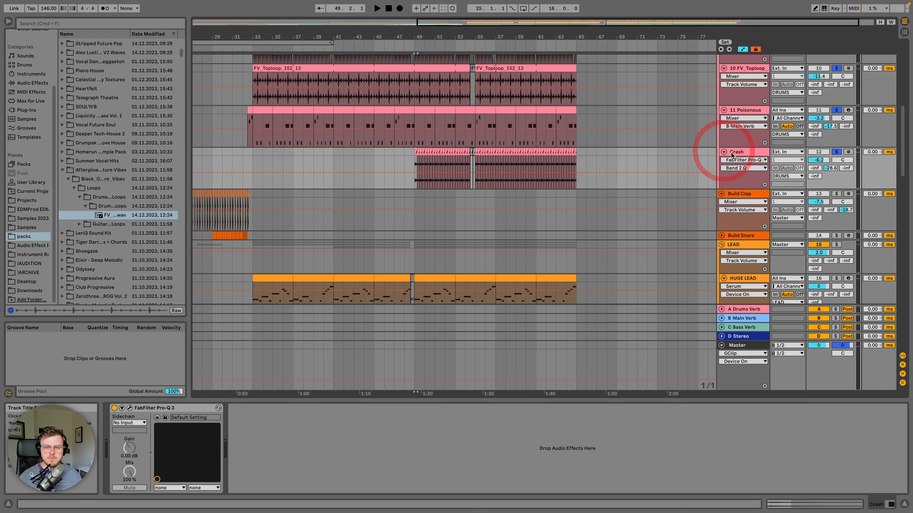
key(space)
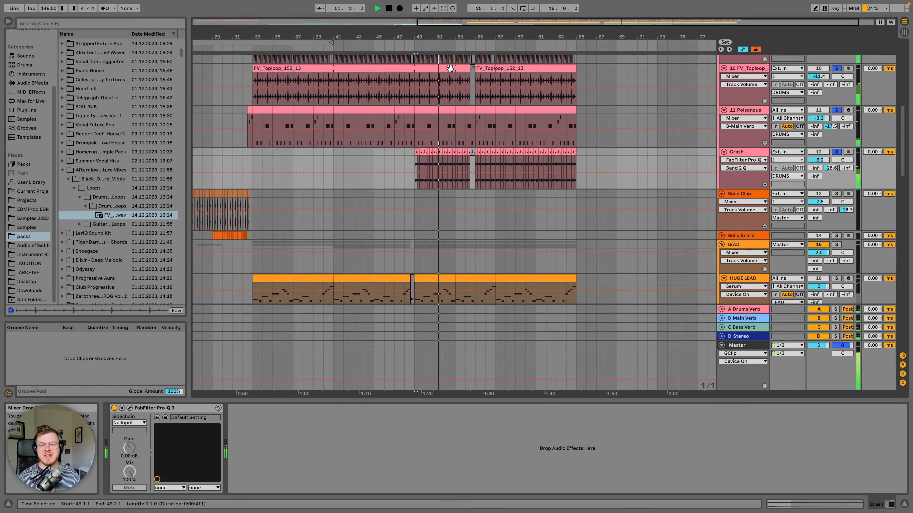
drag(426, 35, 421, 82)
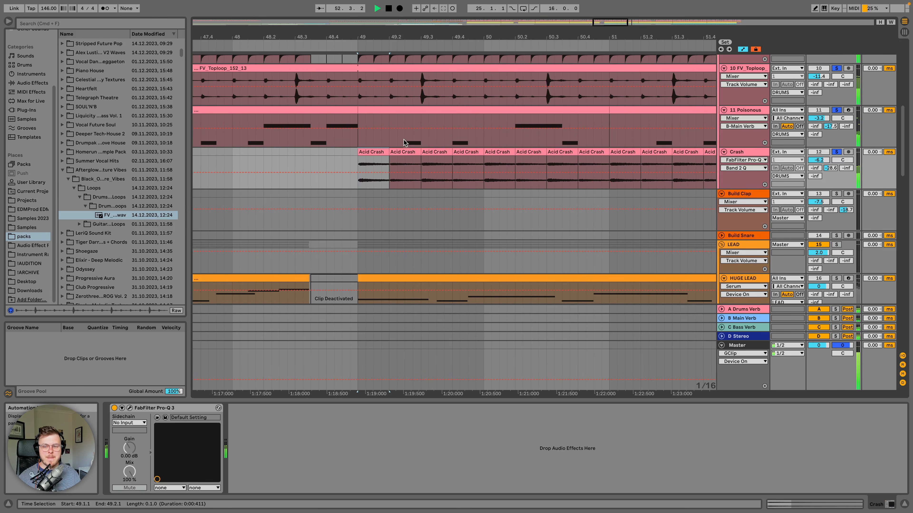
key(space)
Step: Open the first Acid Crash clip at bar 49 and compare its sample and gain settings with those of the following clip
double_click(380, 150)
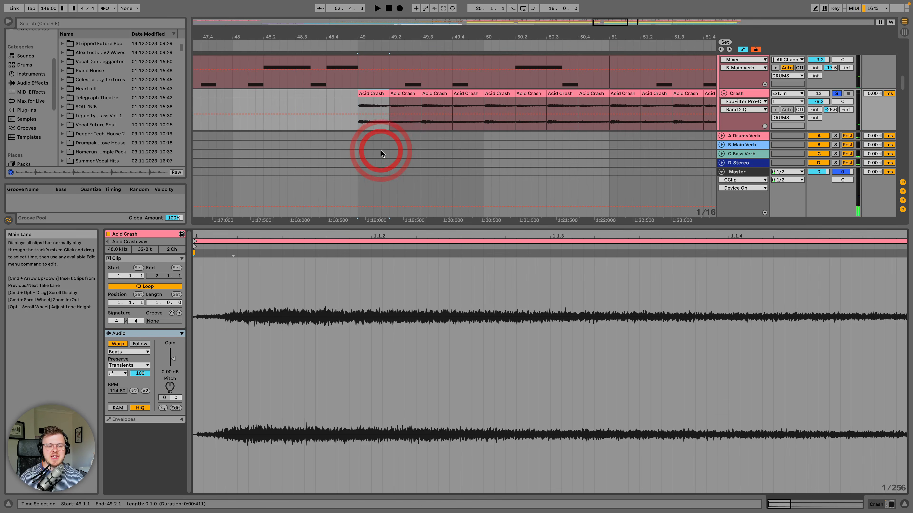
click(353, 94)
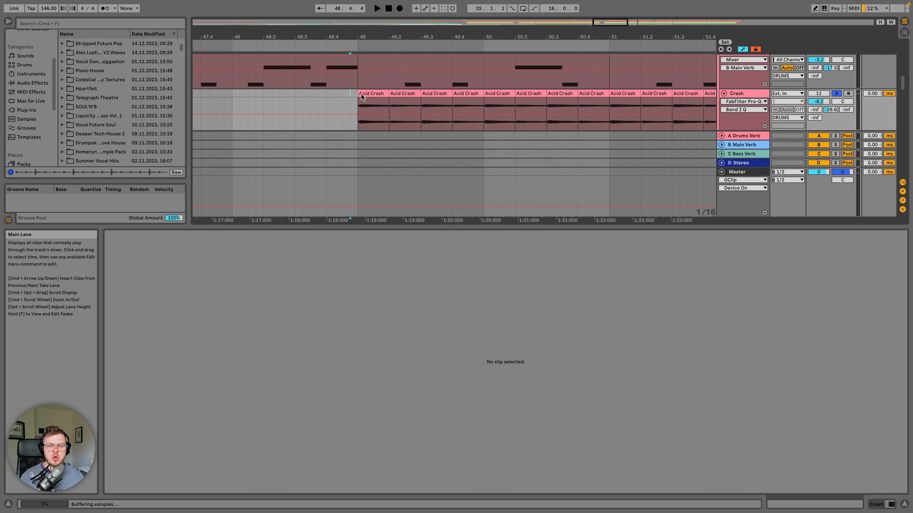
click(379, 94)
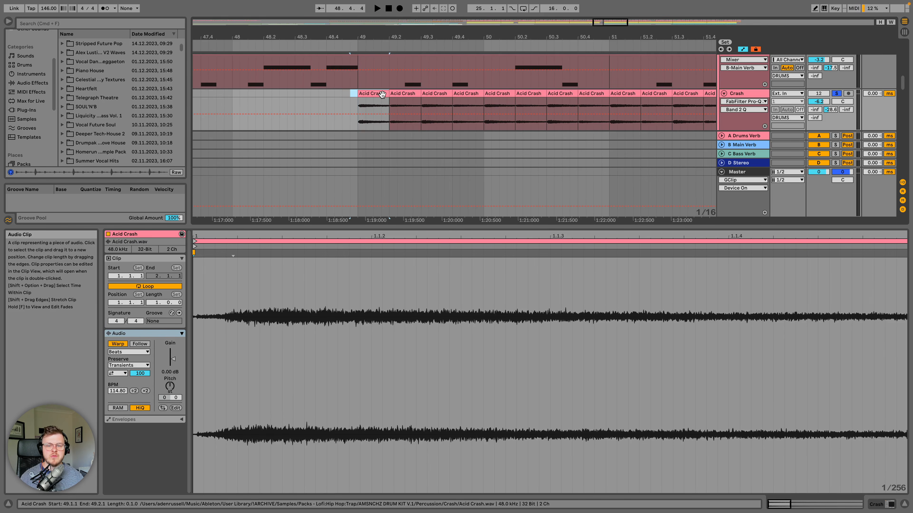
click(402, 94)
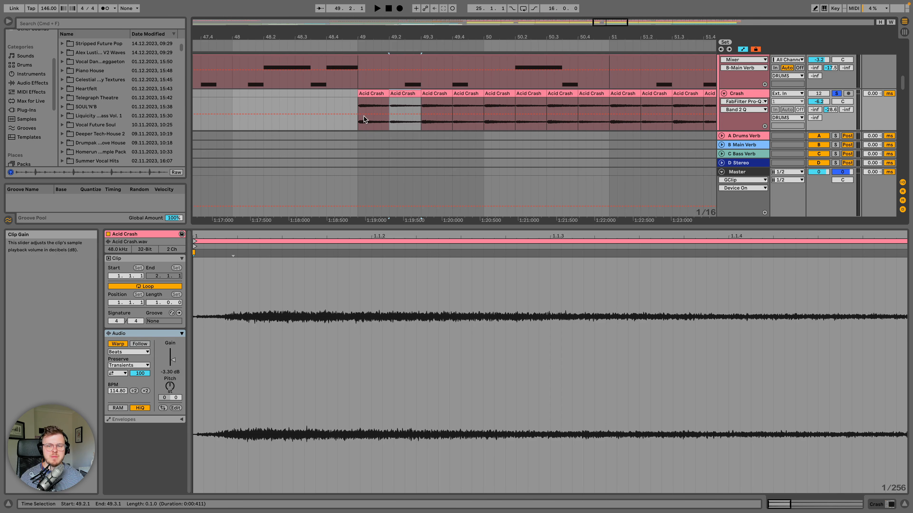
Step: Compare the Acid Crash clips at the start of bar 49 and play the soloed drums from the first one
click(376, 93)
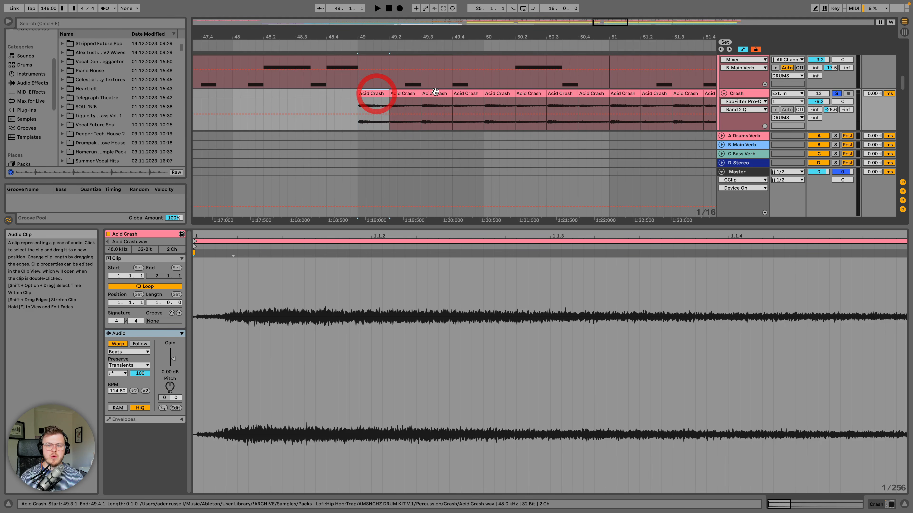
click(434, 93)
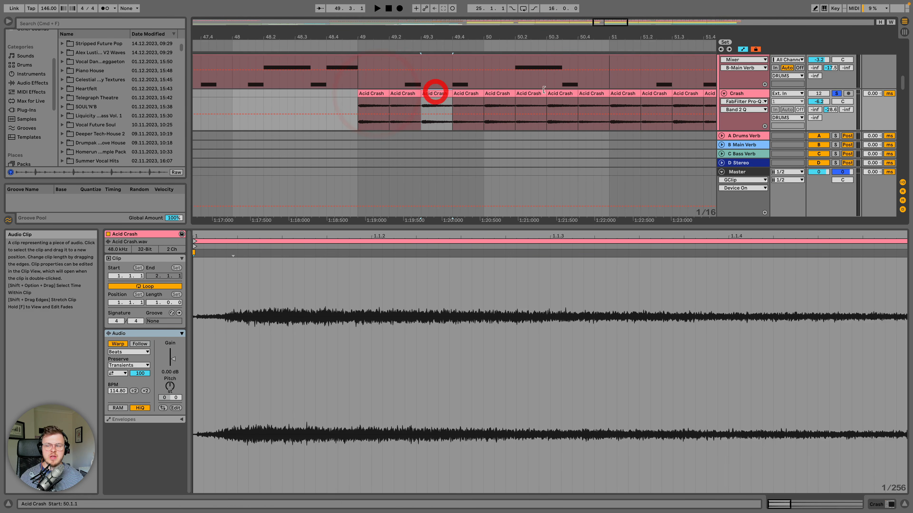
click(371, 94)
key(space)
key(space)
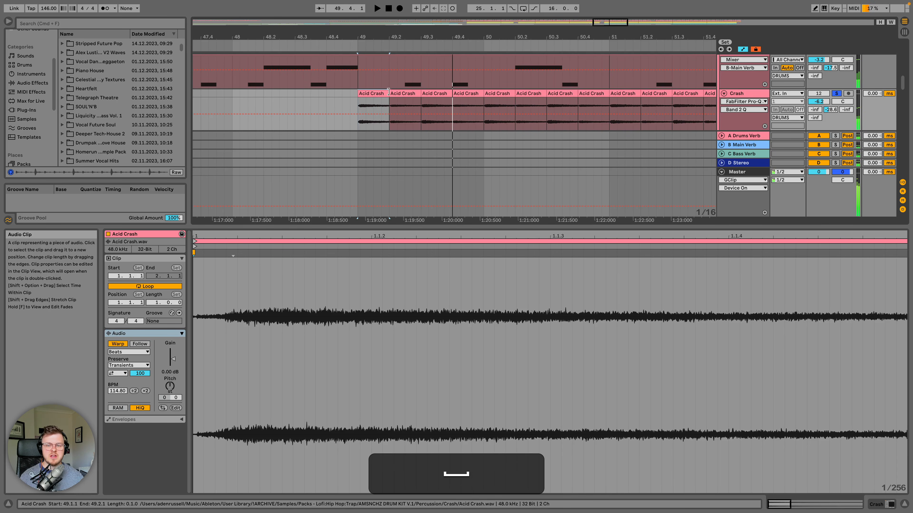
key(minus)
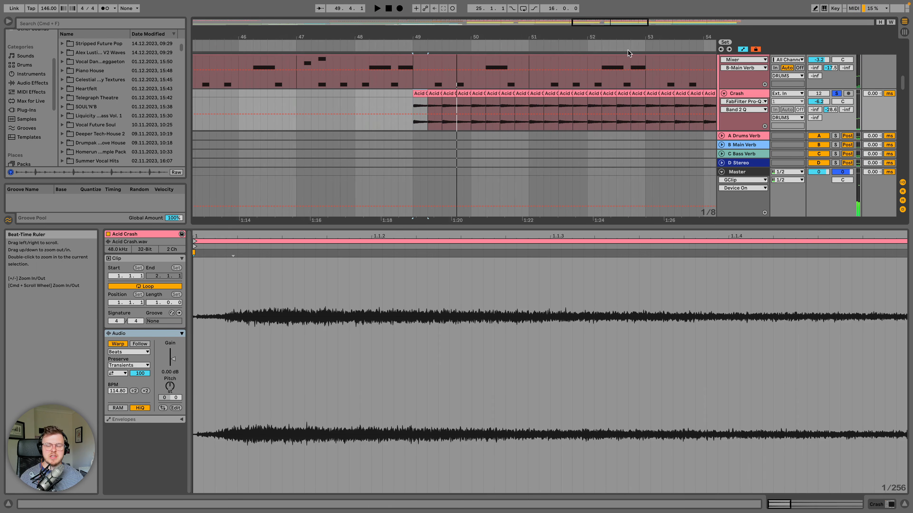
Step: Show the Crash track's devices and review its volume and reverb send levels
click(750, 94)
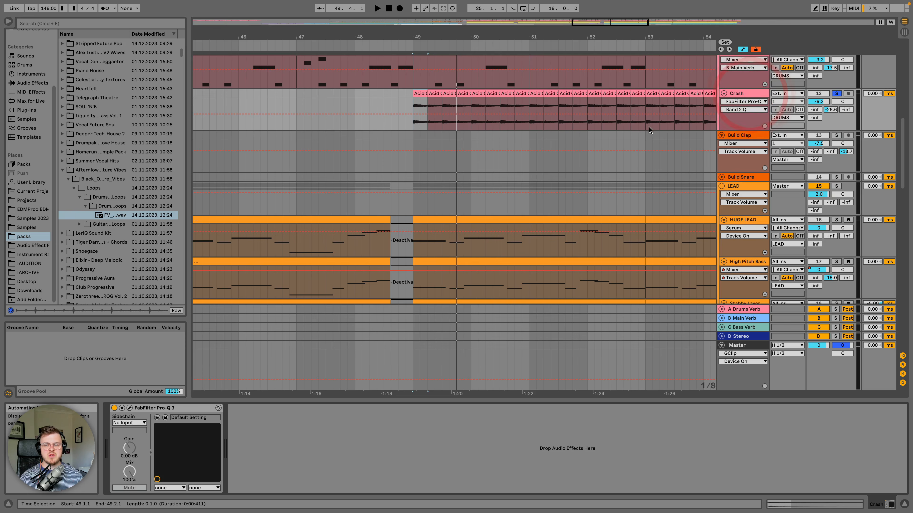
scroll(579, 147, right, 3)
scroll(578, 147, up, 1)
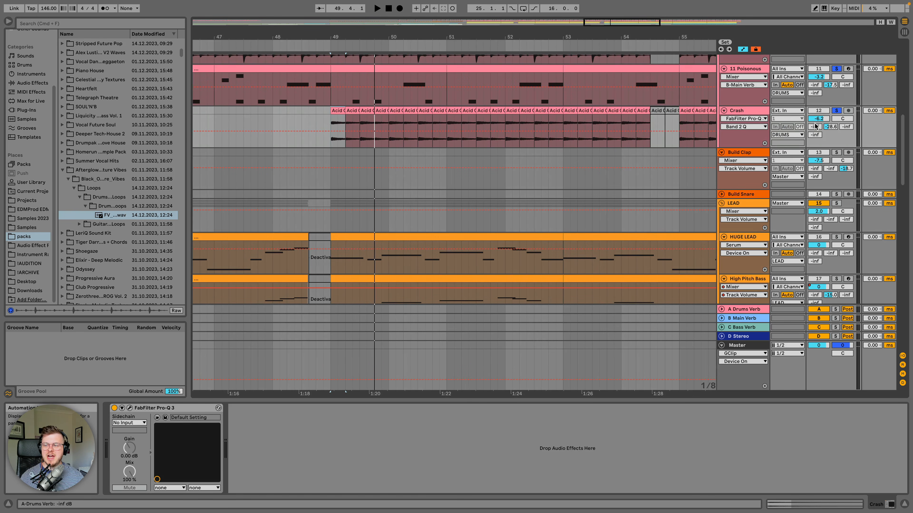
Step: Play the soloed drums from bar 55 of Drop 1B and review the kick, snare, clap, hats and percussion tracks during playback
drag(466, 45, 465, 54)
scroll(533, 51, up, 5)
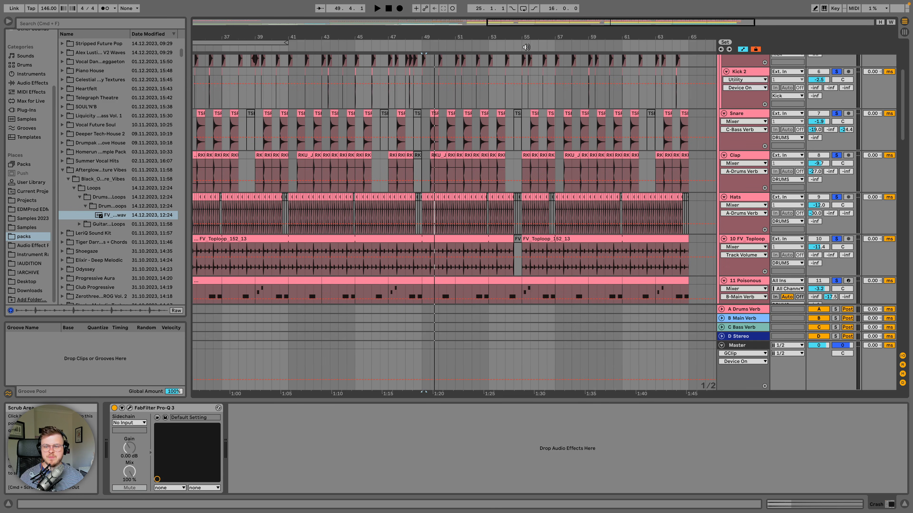
click(525, 47)
key(minus)
key(minus)
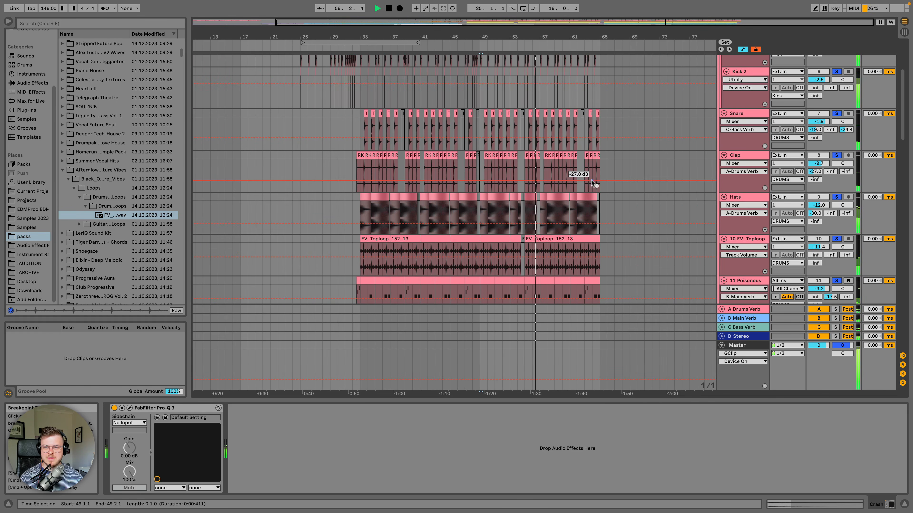
scroll(615, 194, up, 3)
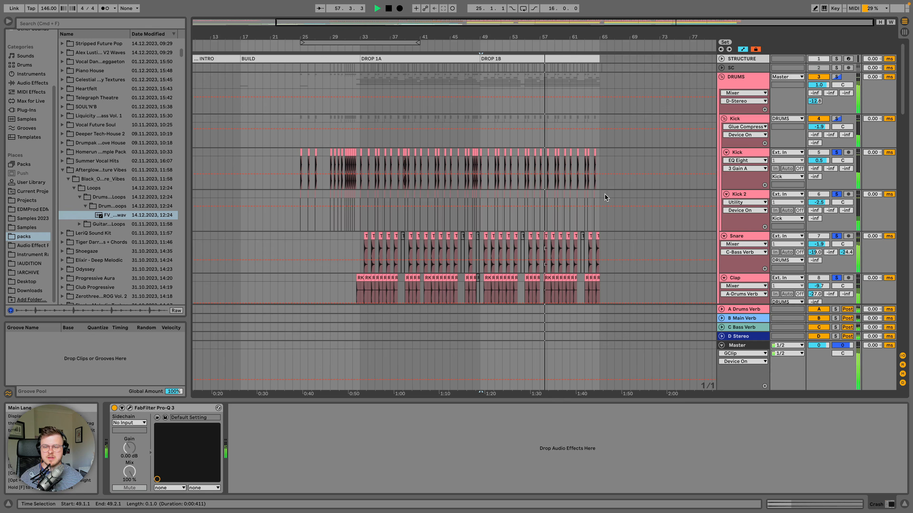
scroll(607, 195, down, 3)
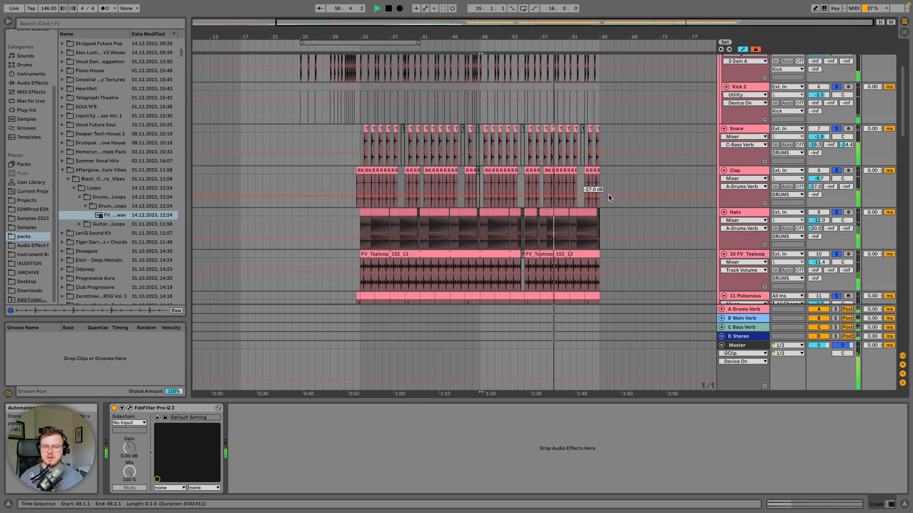
scroll(609, 195, down, 1)
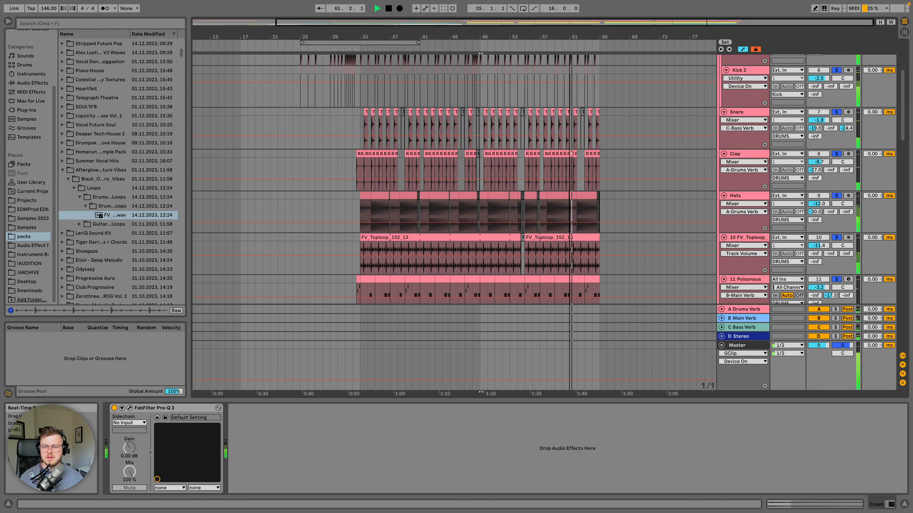
scroll(556, 202, up, 5)
key(space)
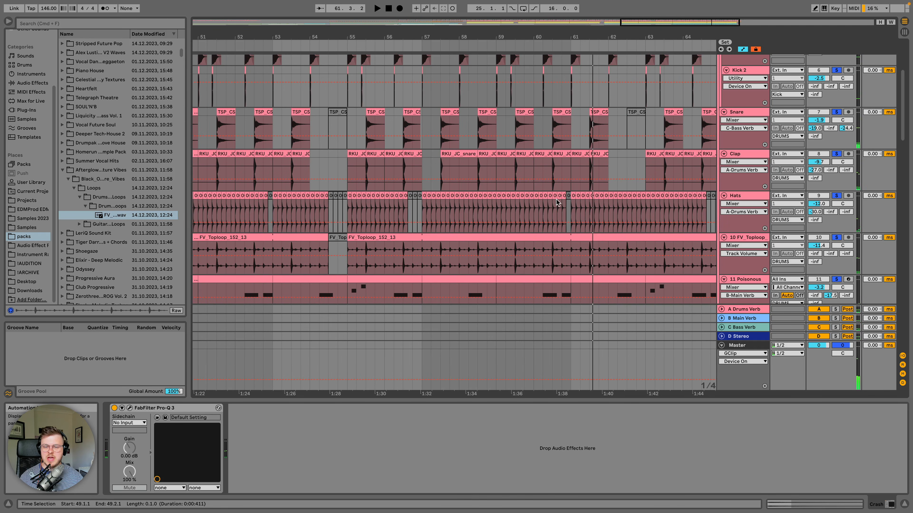
Step: Open the FabFilter Pro-L 2 limiter on the DRUMS group and examine its unity gain option
scroll(343, 204, up, 7)
scroll(342, 203, left, 1)
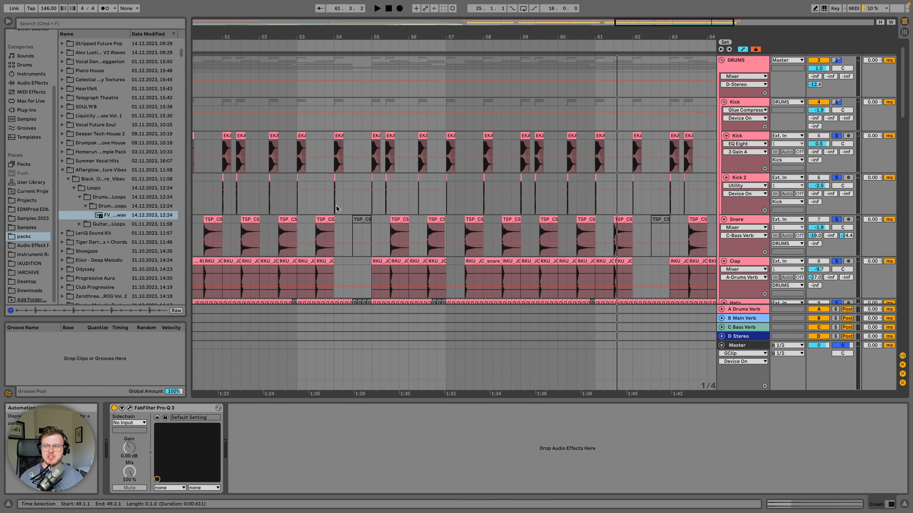
click(759, 83)
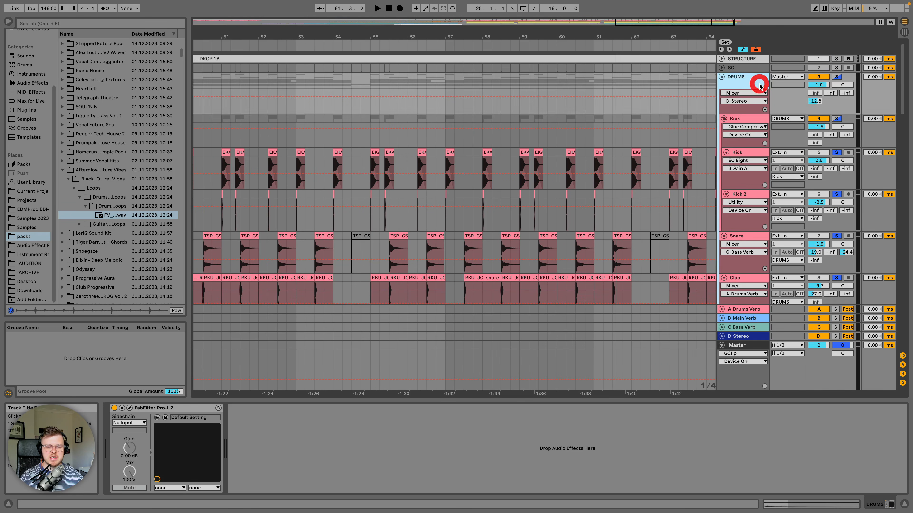
click(132, 408)
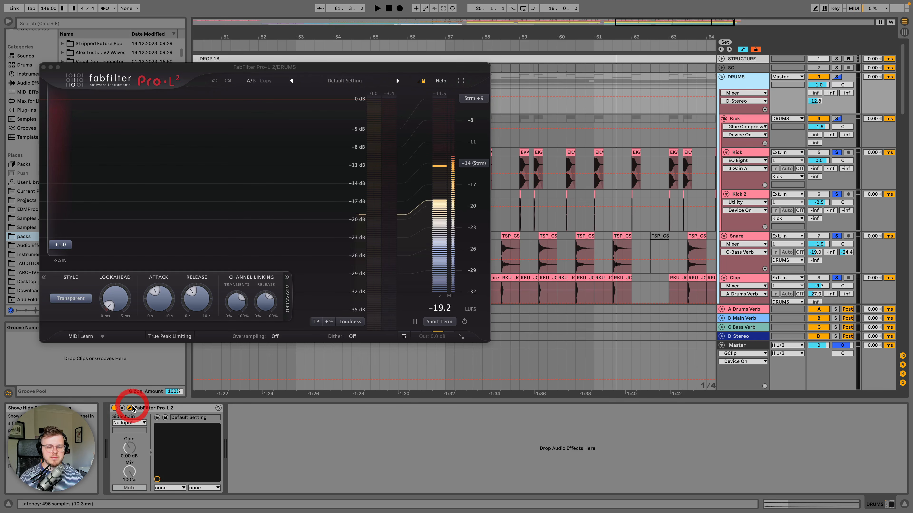
mouse_move(436, 339)
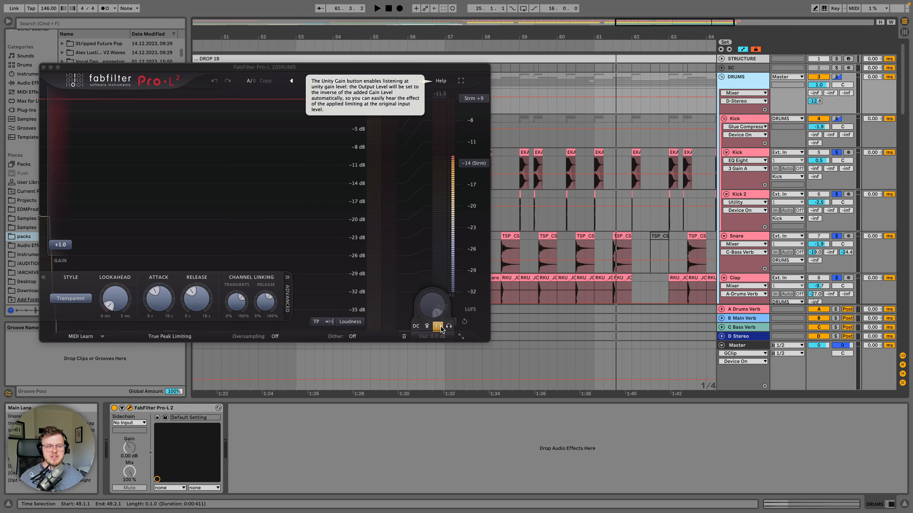
Step: Audition the drums while varying the Pro-L 2 gain, return it to +1.0 dB and close the limiter window
click(62, 245)
key(space)
mouse_move(63, 246)
mouse_down()
mouse_move(69, 198)
mouse_move(76, 246)
mouse_move(66, 247)
mouse_up()
key(space)
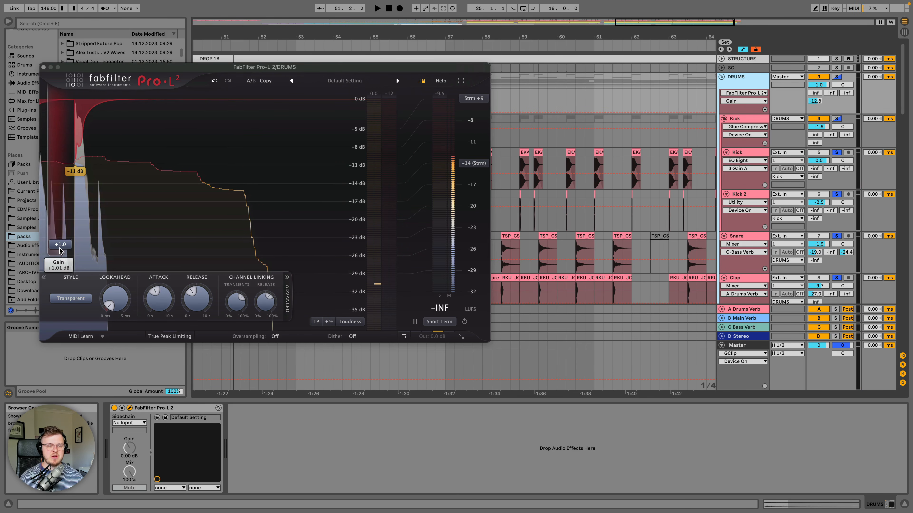
mouse_move(59, 248)
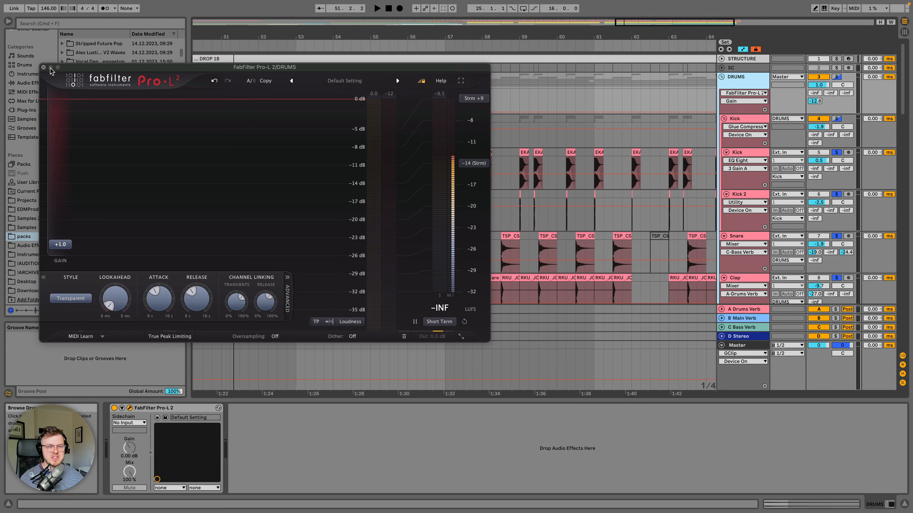
drag(77, 70, 143, 78)
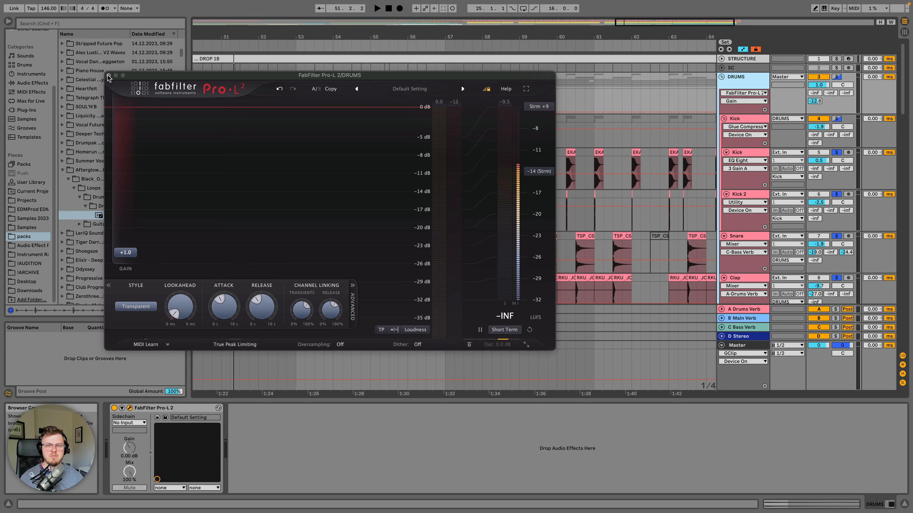
click(109, 77)
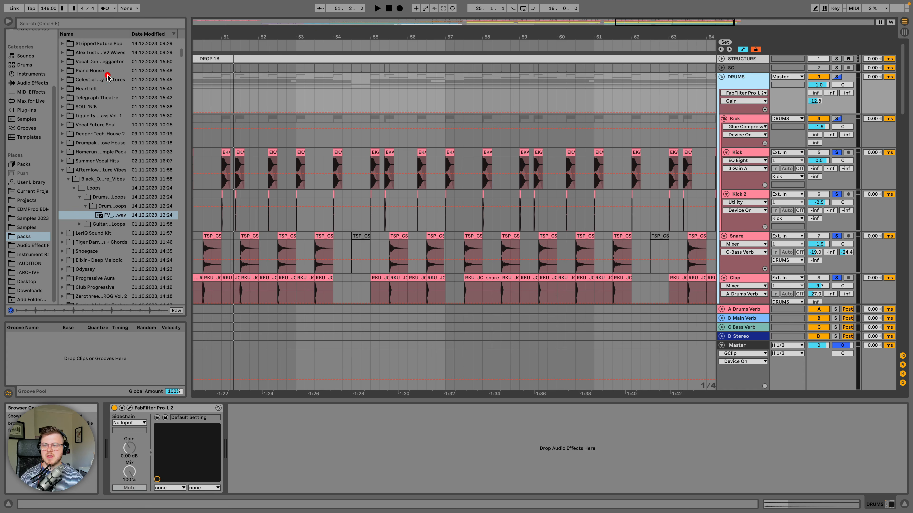
key(minus)
key(minus)
key(minus)
key(minus)
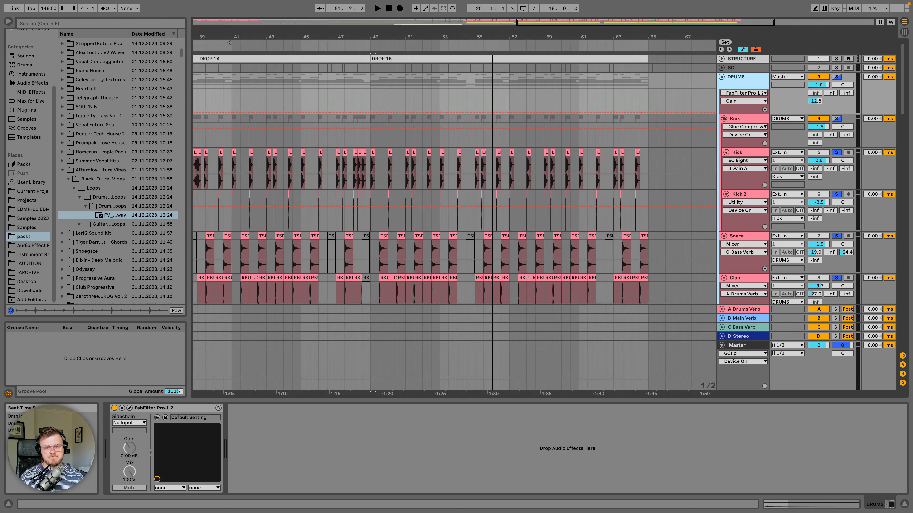
scroll(341, 130, down, 2)
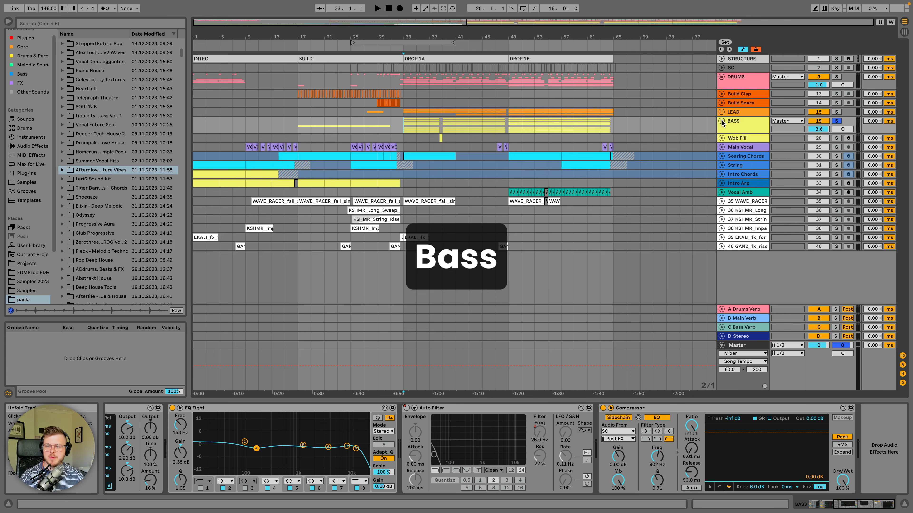
Step: Unfold the BASS group and examine its MAIN BASS, SUB, Hollow and Messy Pluck tracks across Drops 1A and 1B
click(722, 121)
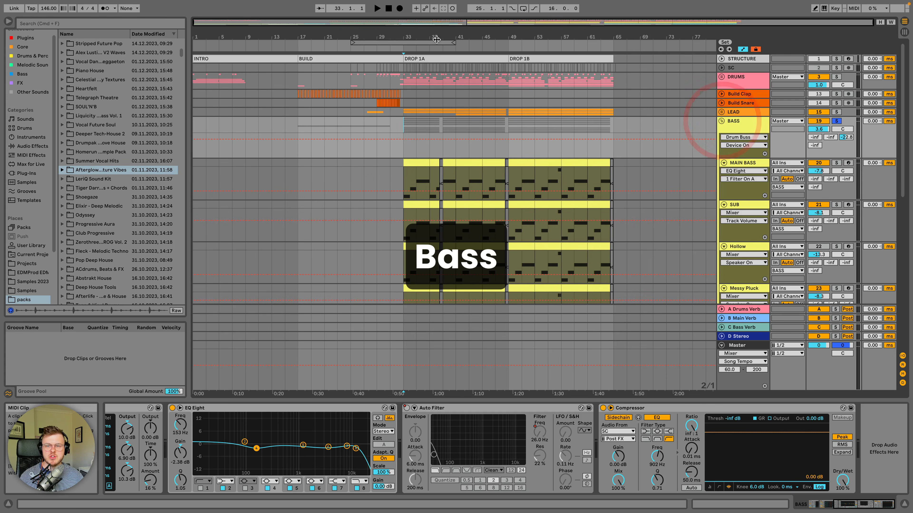
key(plus)
drag(334, 33, 334, 36)
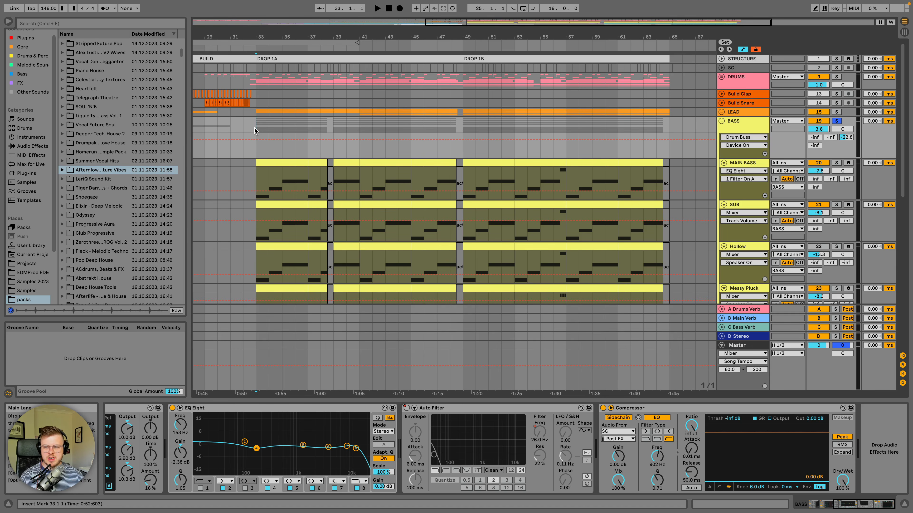
scroll(254, 130, down, 1)
click(299, 131)
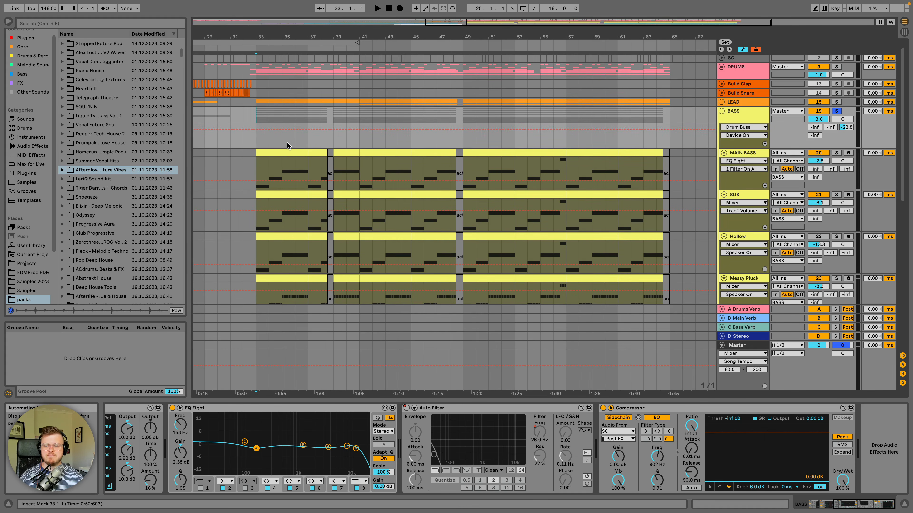
scroll(287, 142, left, 3)
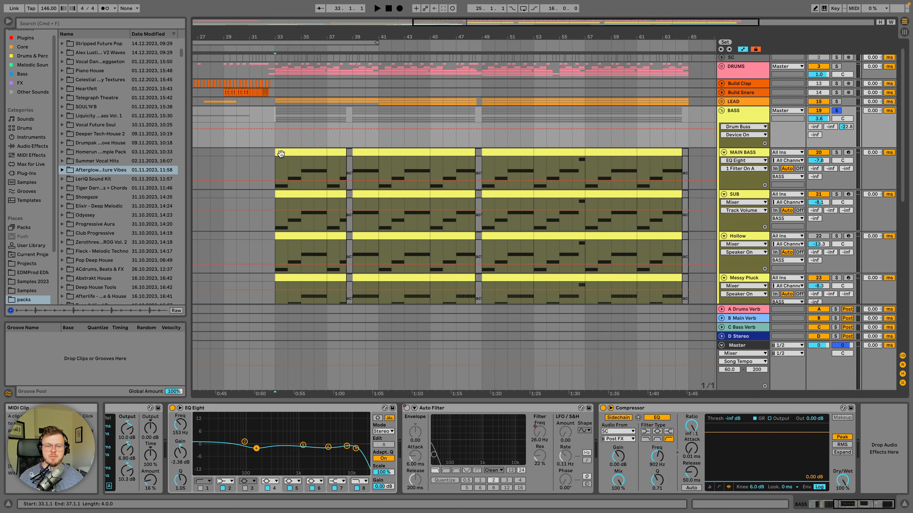
scroll(280, 153, left, 5)
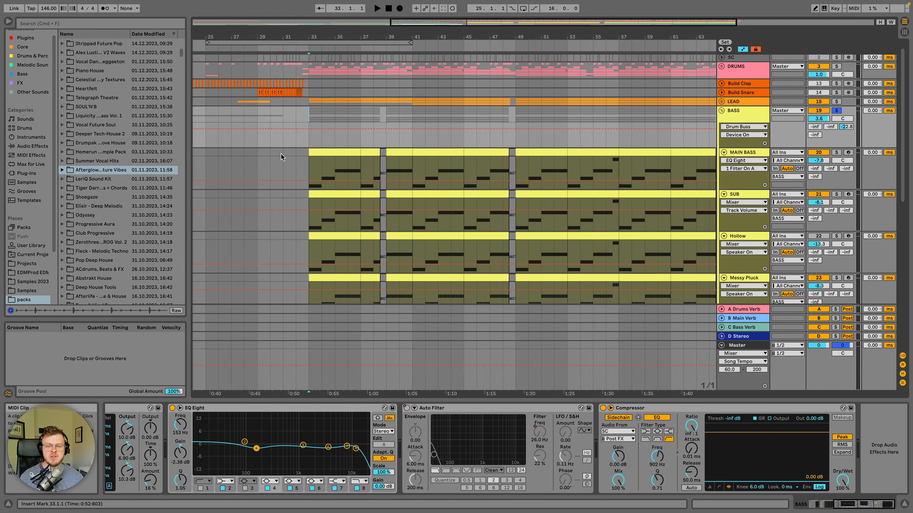
Step: Open the MAIN BASS clip at bar 33 and audition its first three notes one by one in the piano roll
double_click(327, 151)
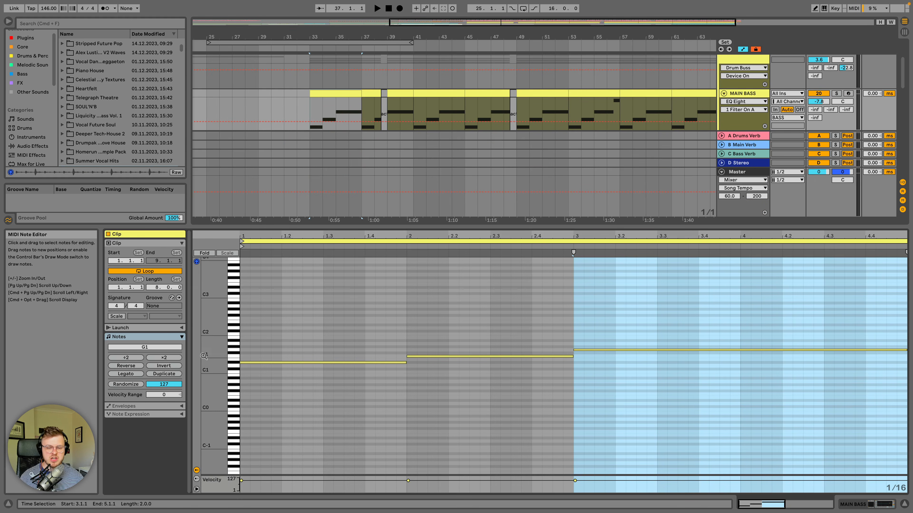
double_click(217, 352)
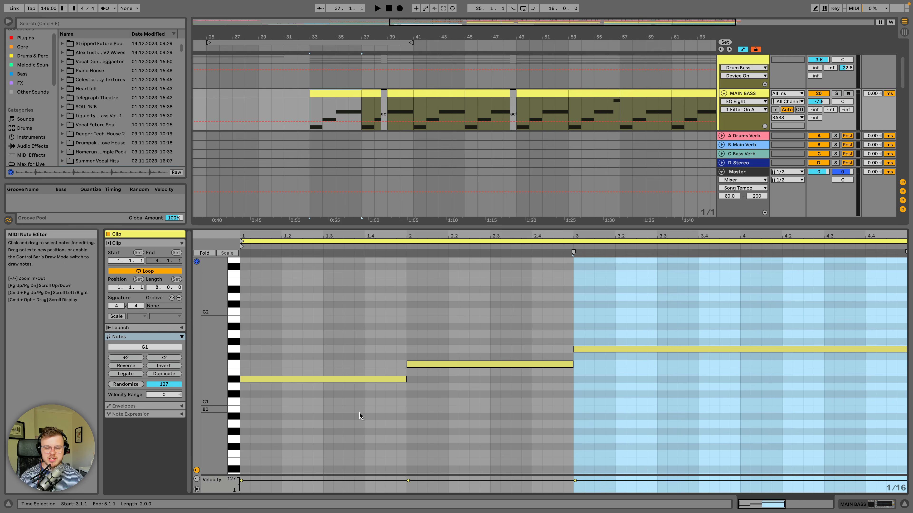
drag(355, 415, 332, 325)
drag(487, 409, 487, 323)
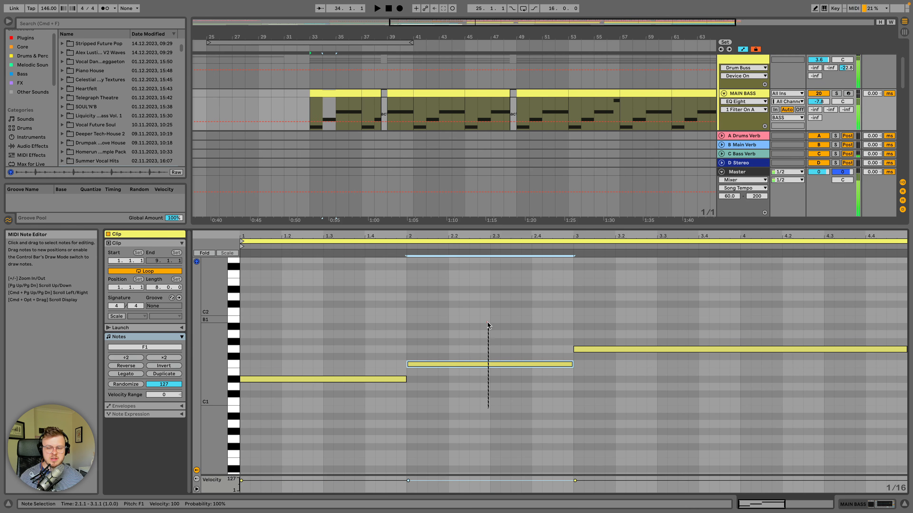
drag(651, 391, 651, 306)
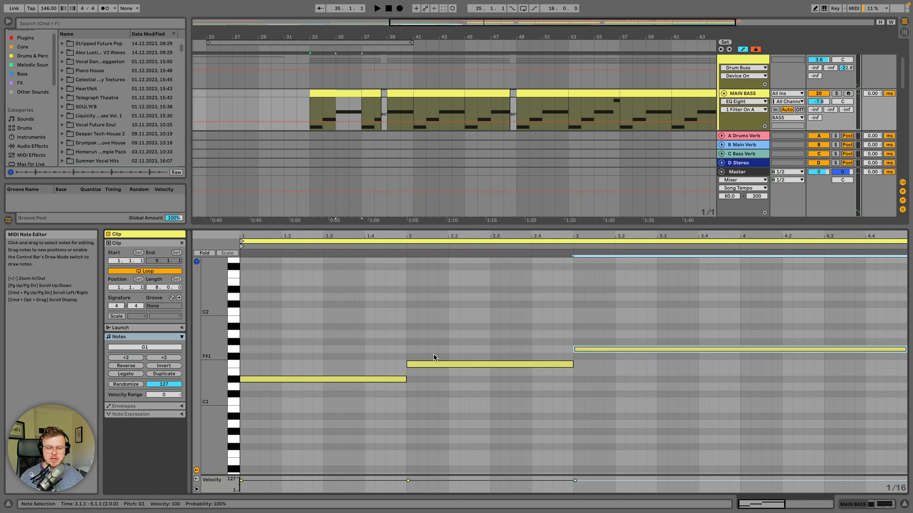
click(393, 379)
click(446, 364)
click(598, 349)
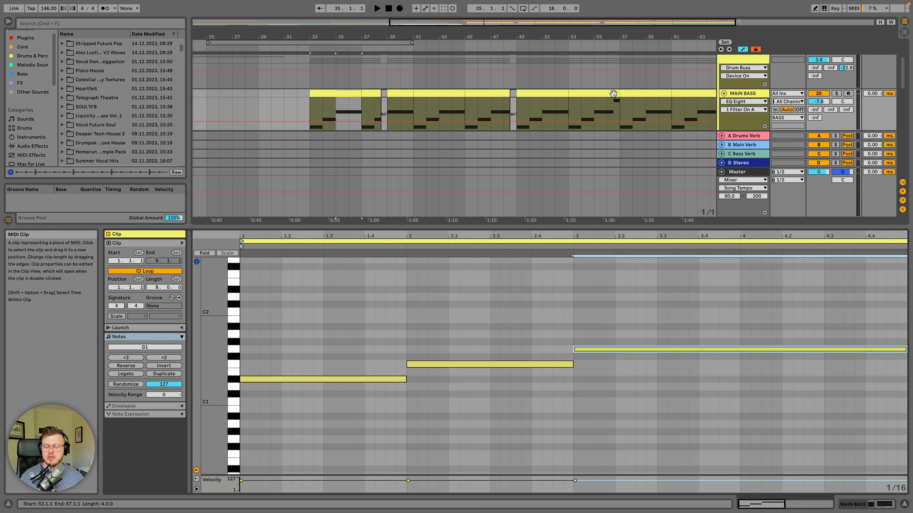
Step: Open the MAIN BASS clip at bar 53 and audition the A#1 note at 4.3
click(613, 93)
key(super+e)
click(854, 416)
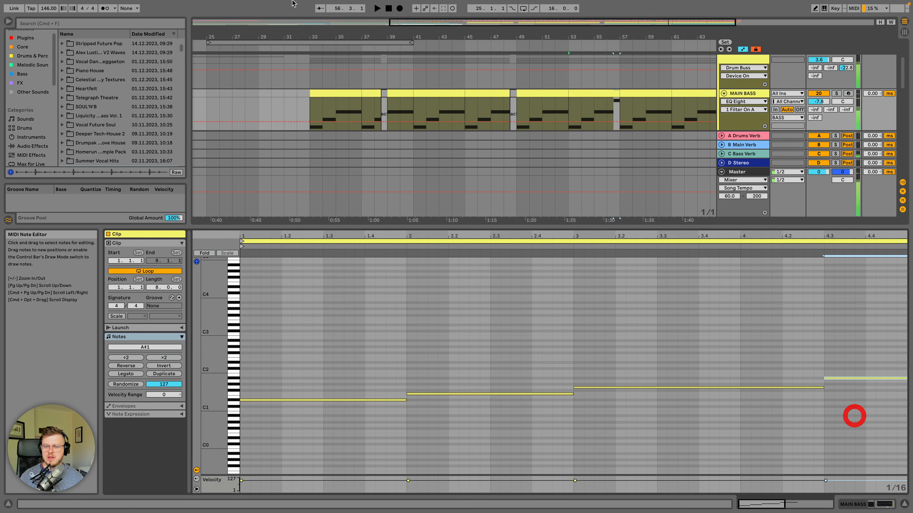
Step: Return to the BASS group's device view, solo the MAIN BASS track and audition it from bar 33
click(744, 92)
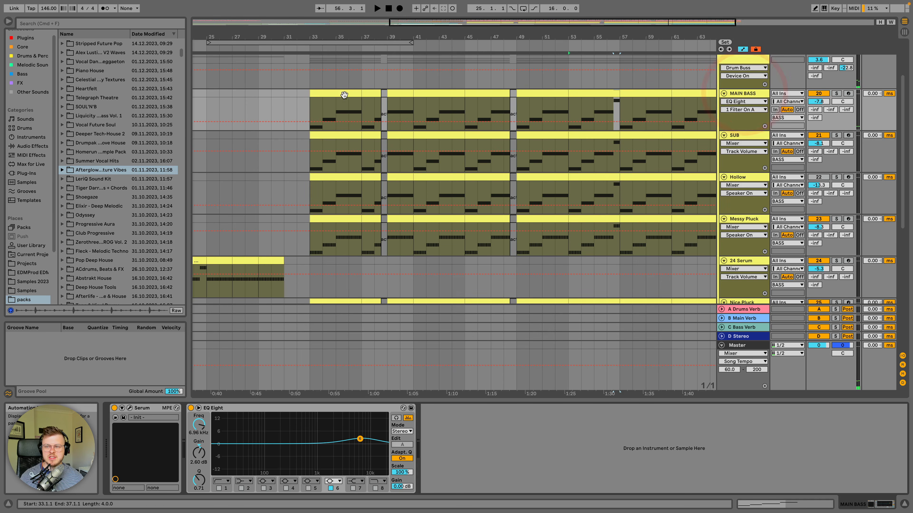
scroll(751, 90, up, 2)
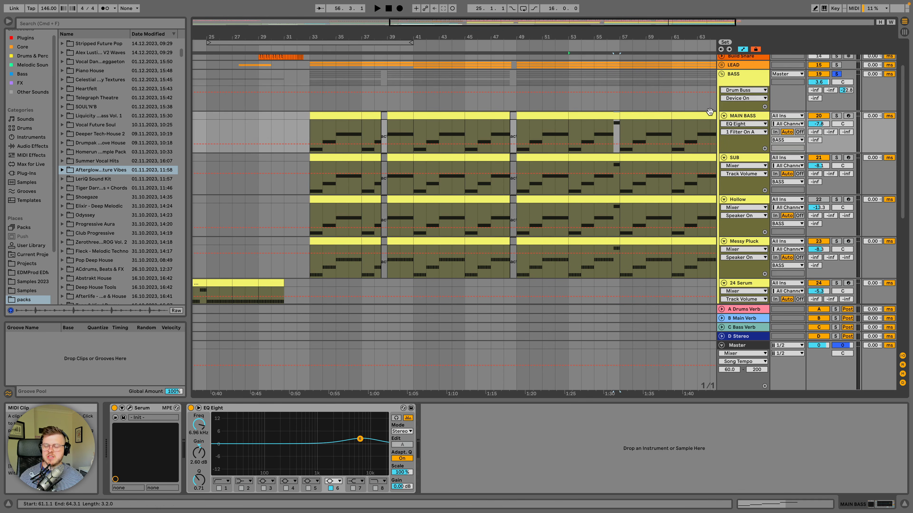
click(750, 116)
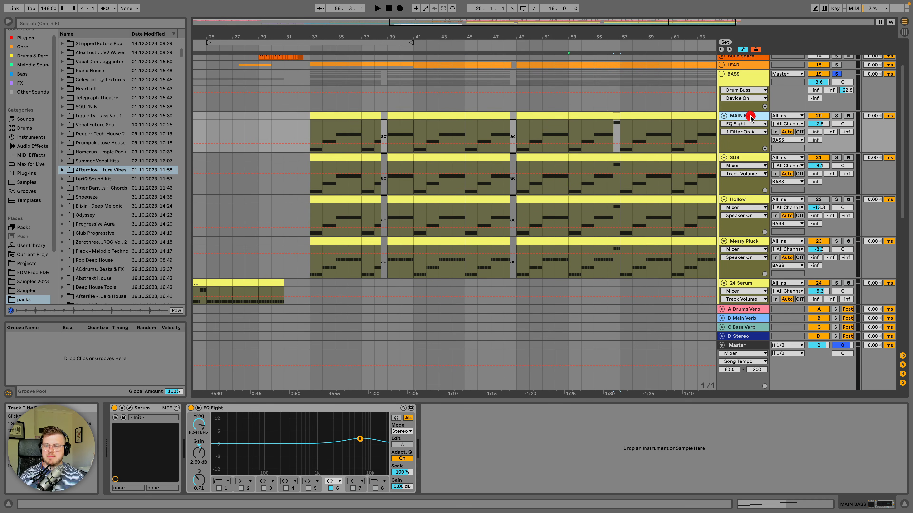
click(836, 116)
click(350, 115)
key(space)
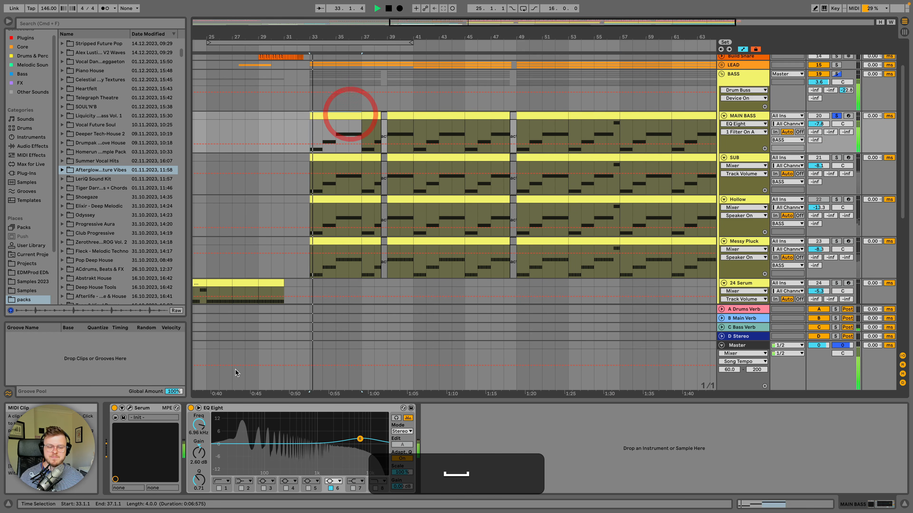
Step: Open the MAIN BASS track's Serum synth and audition oscillator A alone with oscillator B, sub and noise switched off
click(130, 408)
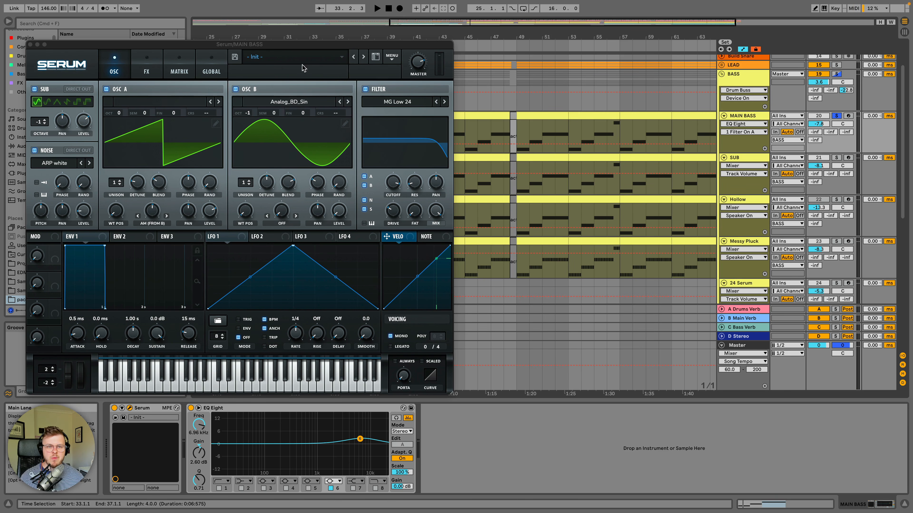
click(275, 46)
drag(275, 46, 547, 92)
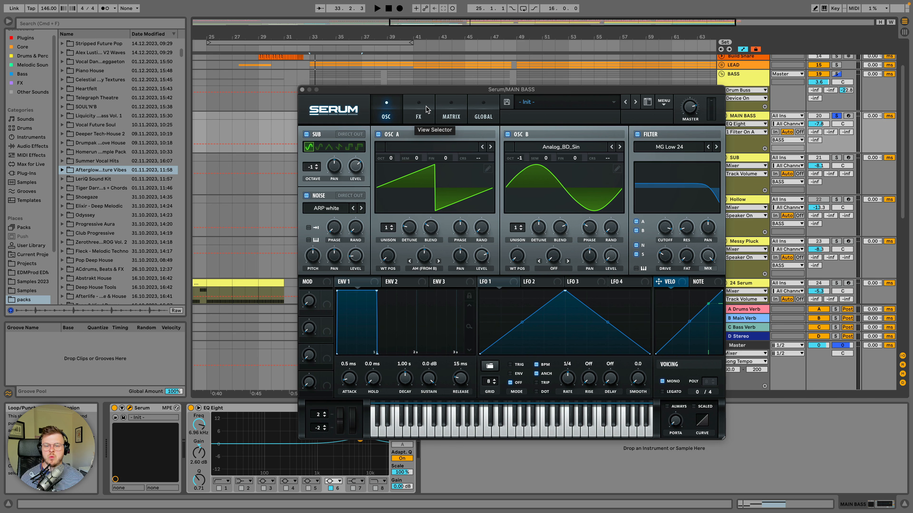
click(507, 134)
click(307, 135)
click(306, 195)
key(space)
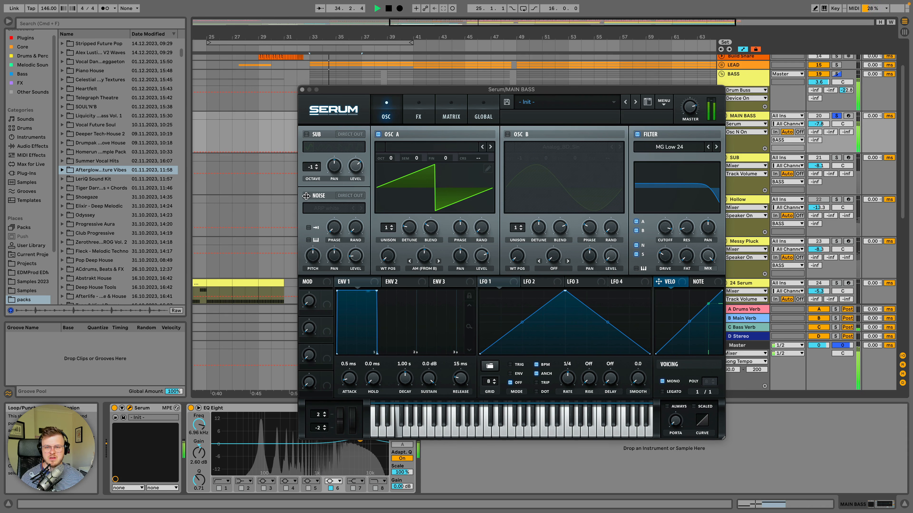
key(space)
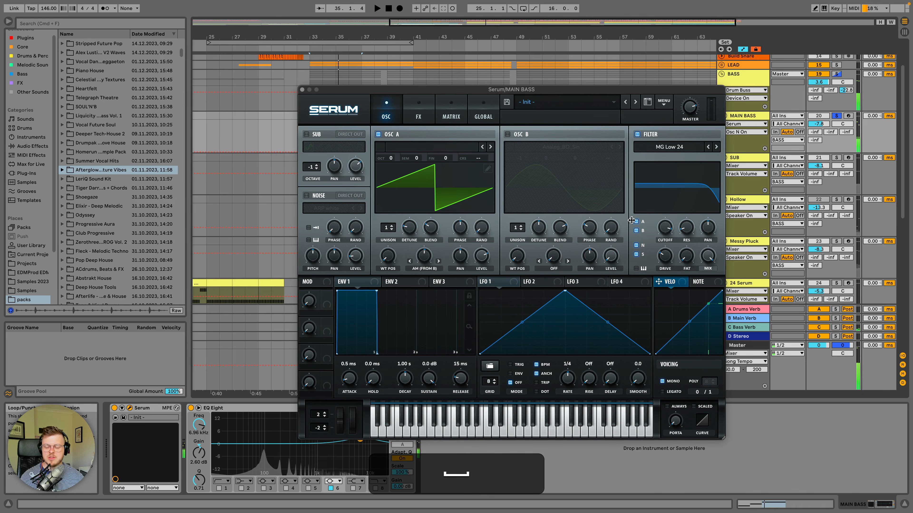
Step: Switch oscillator B back on and audition MAIN BASS with and without it, leaving it enabled
click(507, 134)
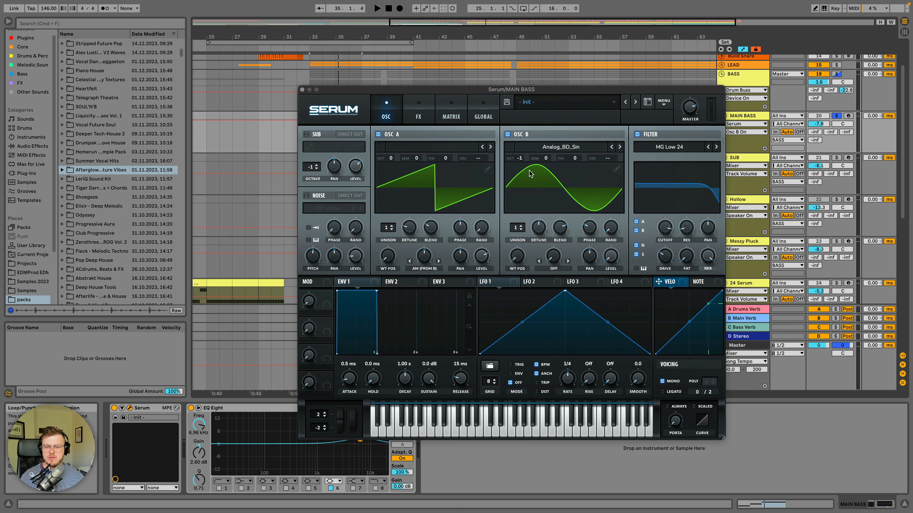
key(space)
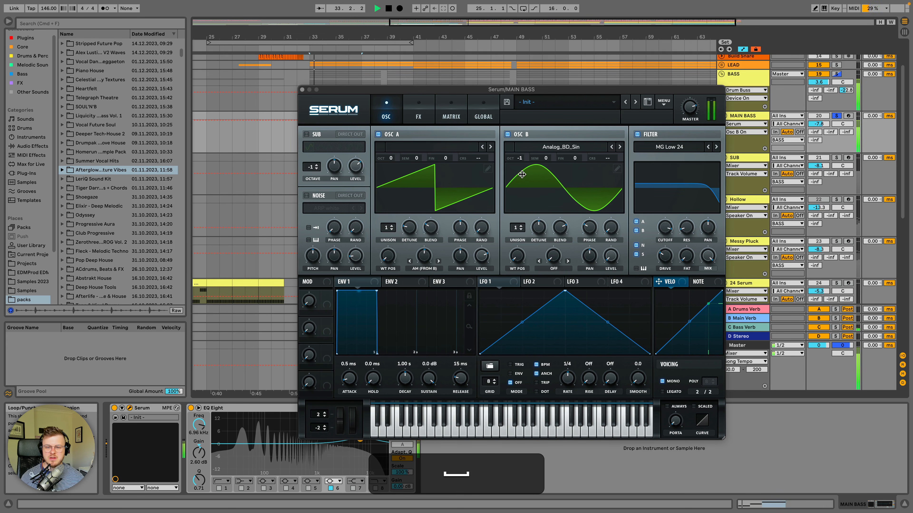
click(507, 134)
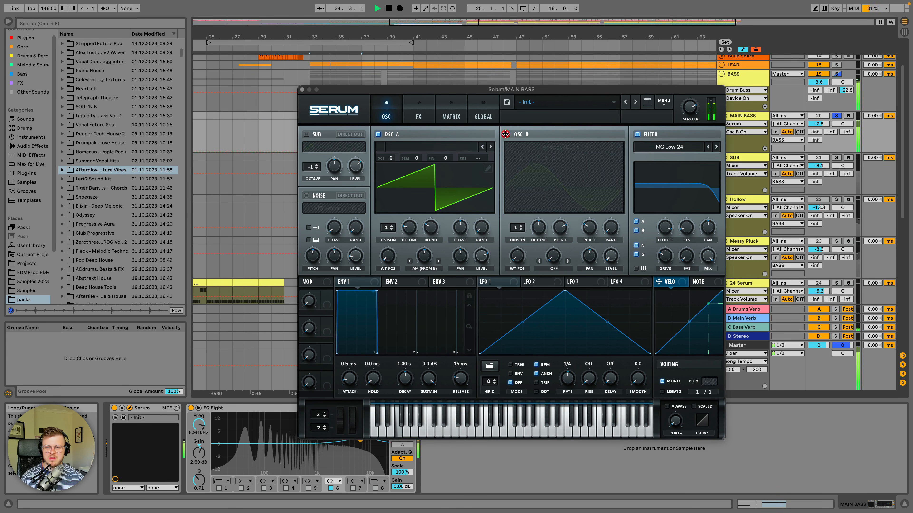
click(507, 134)
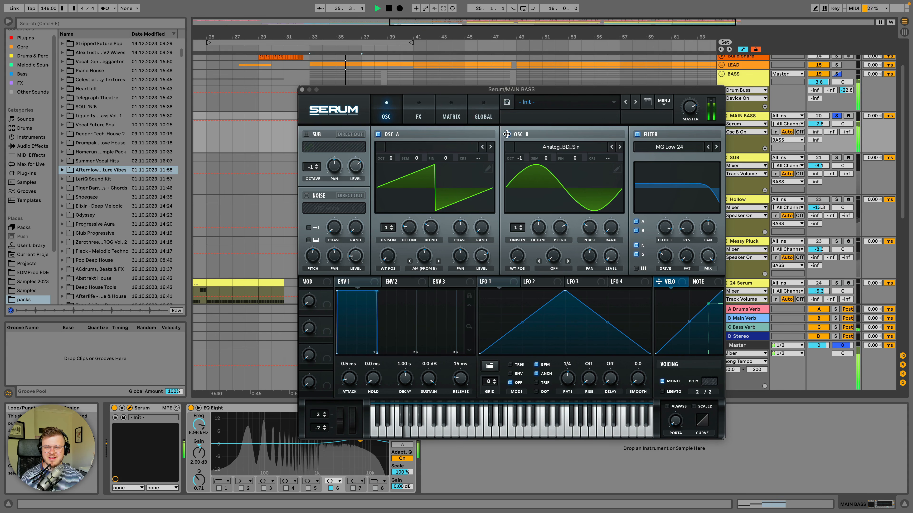
key(space)
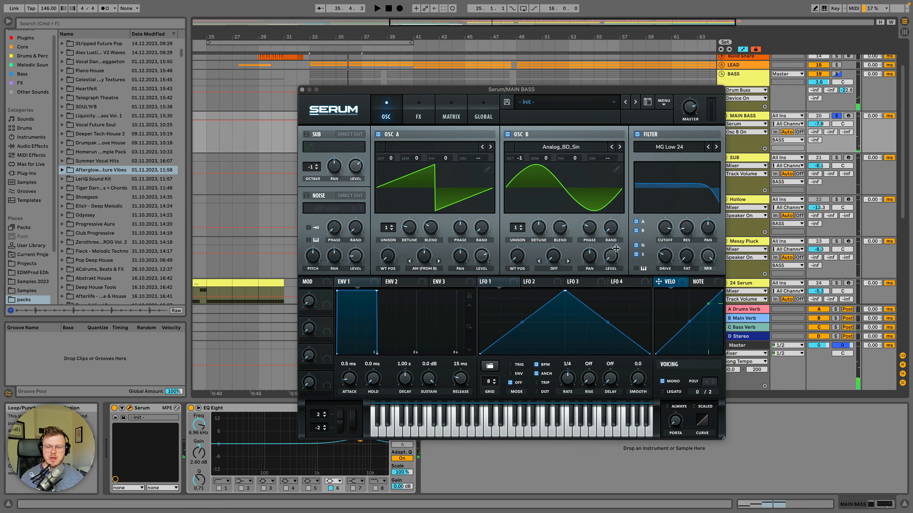
Step: Check the random phase and phase settings of Serum's oscillators A and B
click(611, 227)
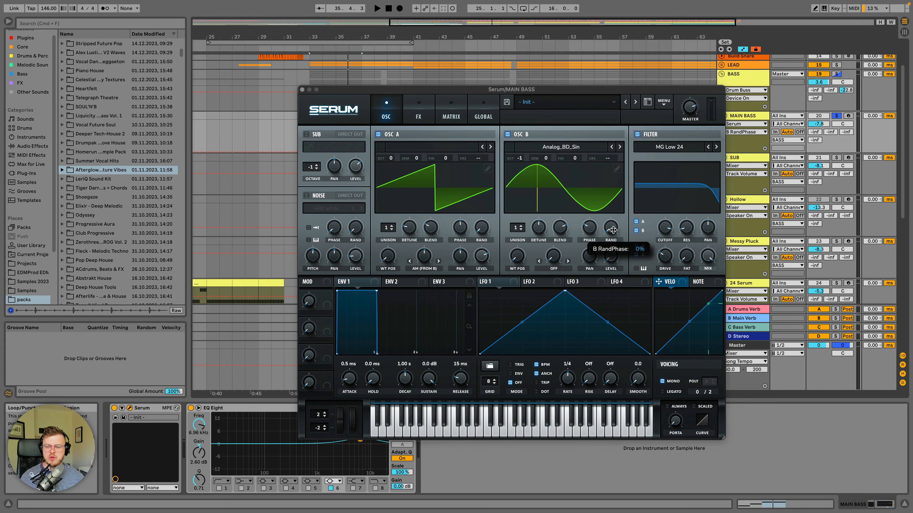
click(483, 228)
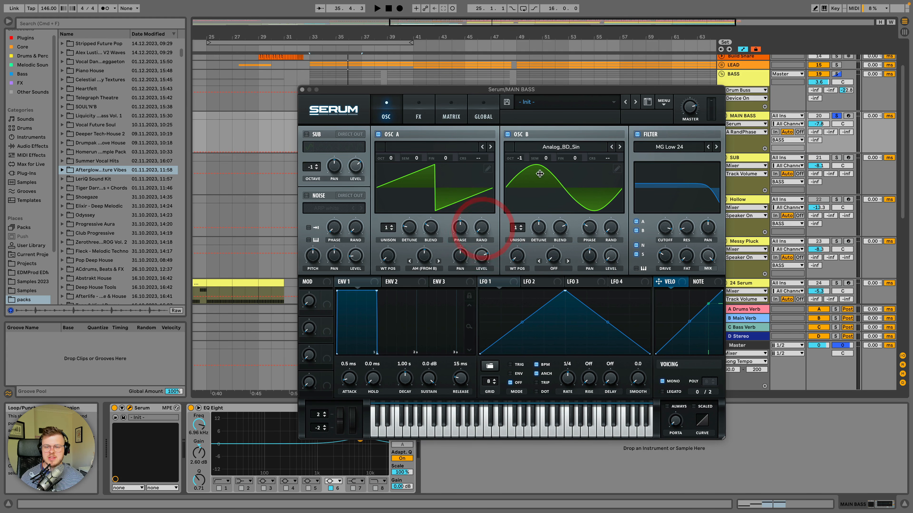
click(592, 223)
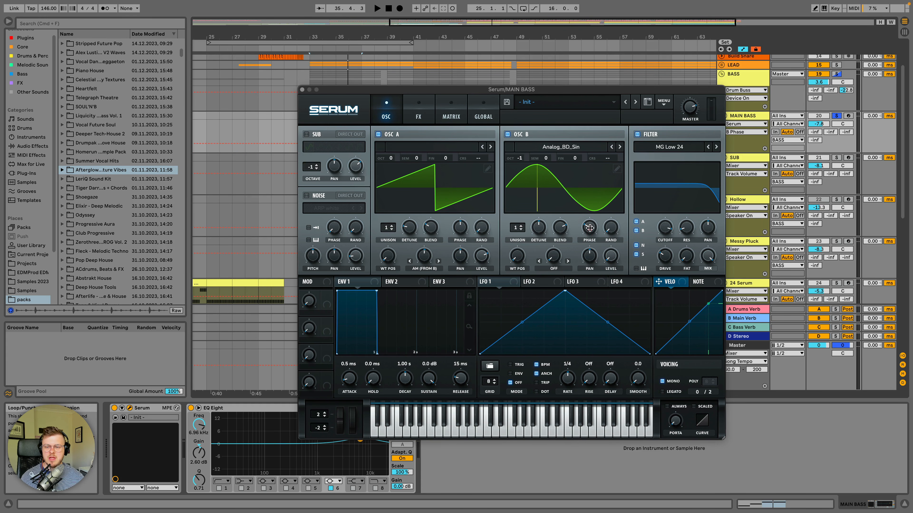
click(459, 227)
click(590, 227)
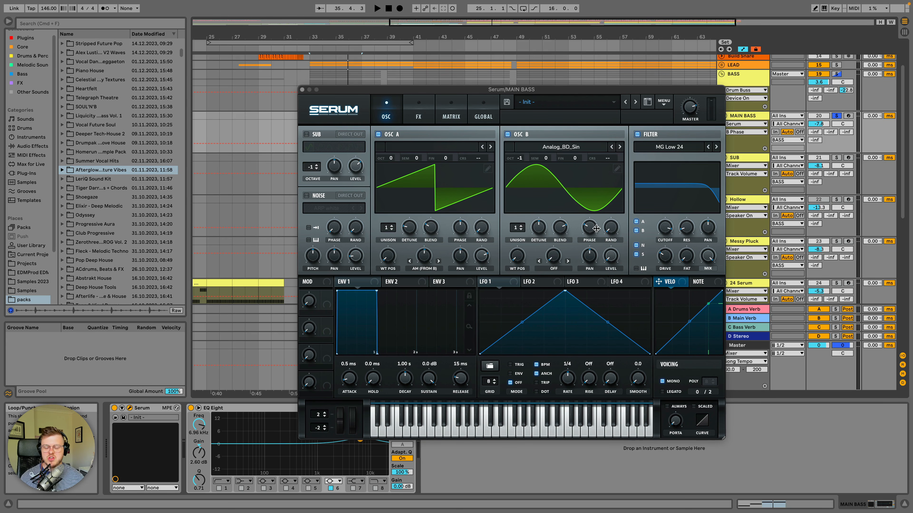
Step: Audition MAIN BASS while varying oscillator B's phase, and reset that phase after stopping playback
key(space)
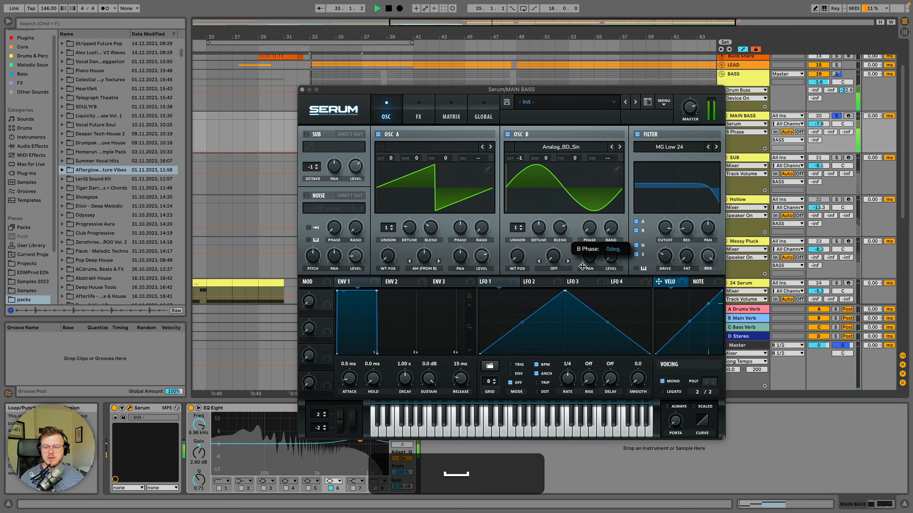
mouse_move(582, 264)
mouse_down()
mouse_move(582, 195)
mouse_move(583, 221)
mouse_up()
key(space)
double_click(590, 226)
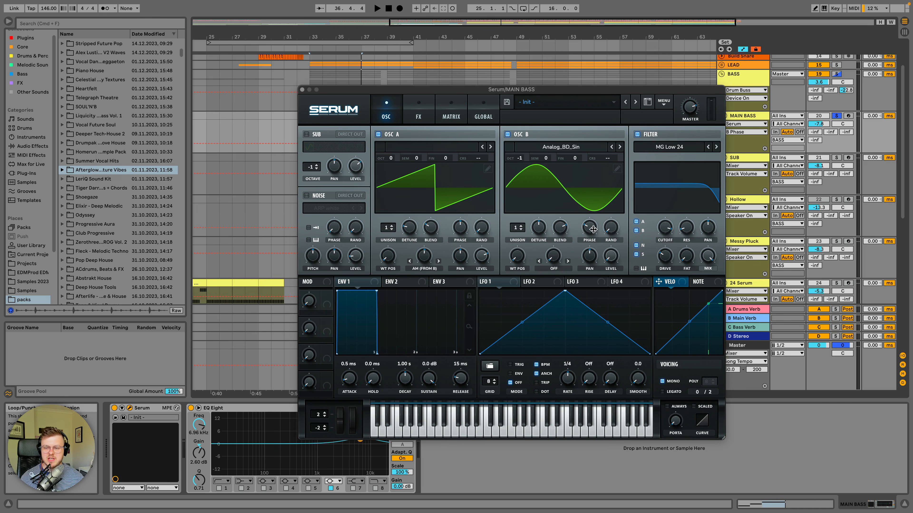
click(589, 227)
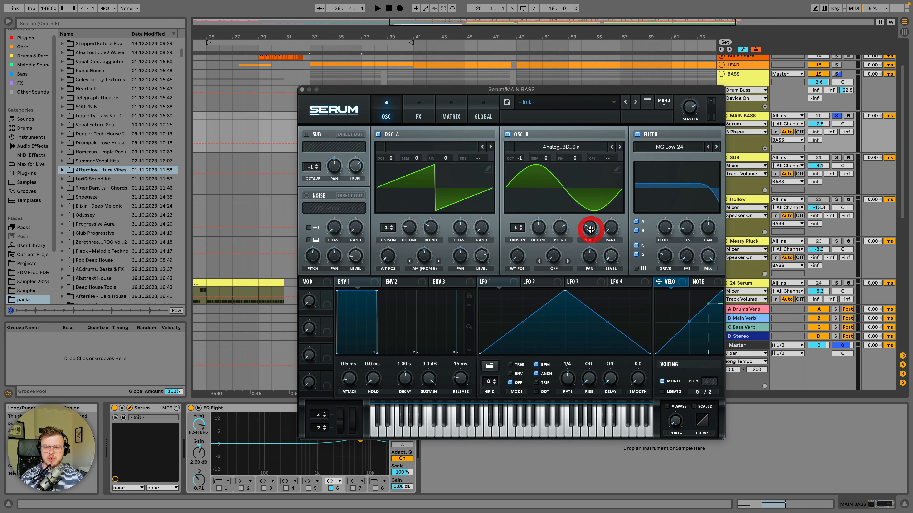
Step: Re-enable Serum's sub and ARP white noise oscillators and audition MAIN BASS with the noise switched off and on
click(307, 134)
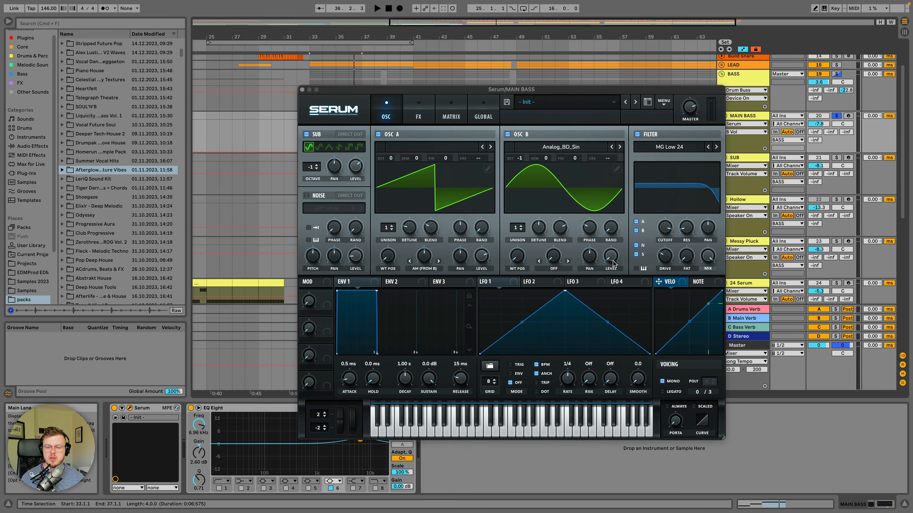
mouse_move(609, 264)
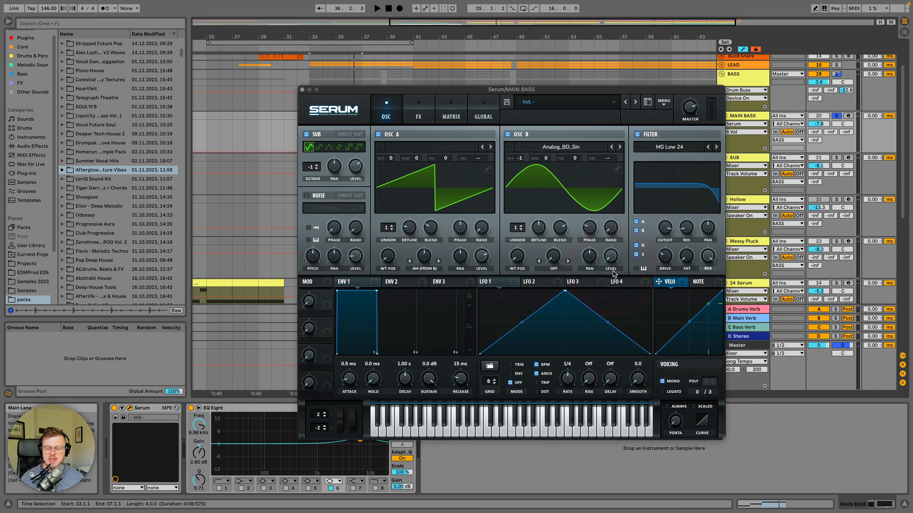
click(307, 196)
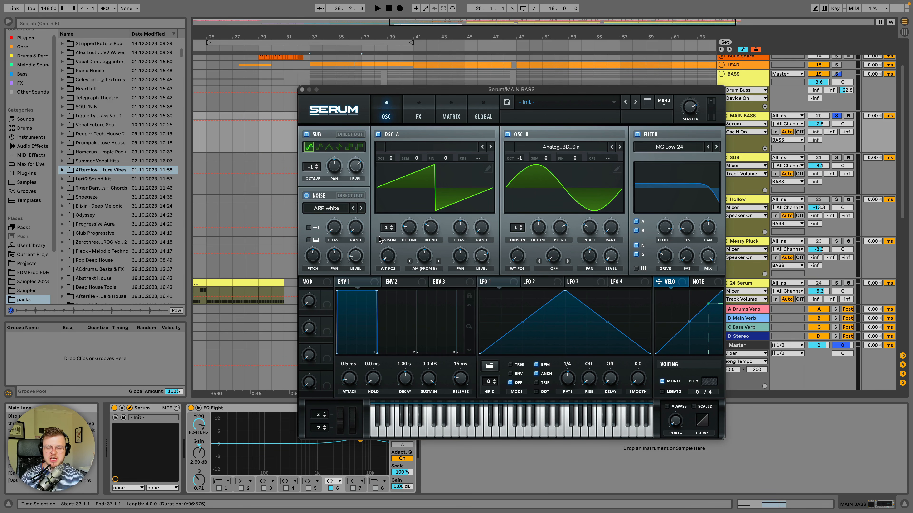
key(space)
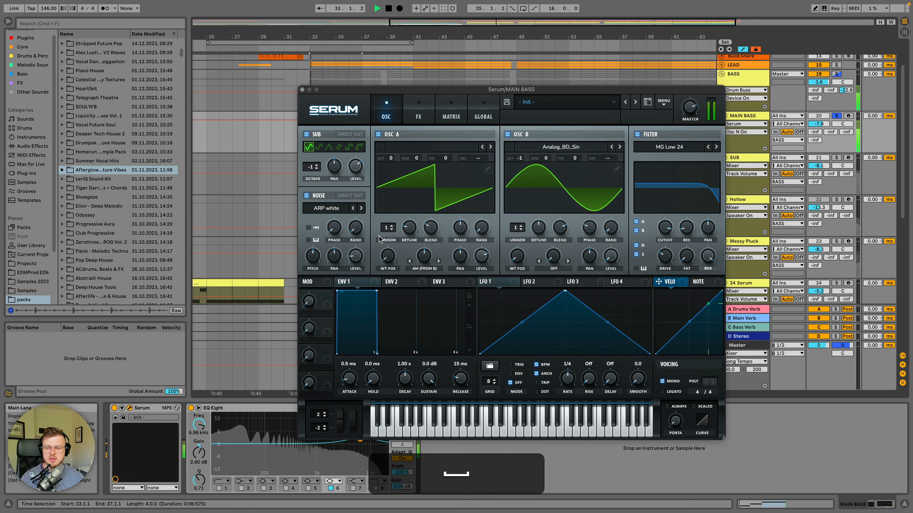
click(307, 195)
click(307, 196)
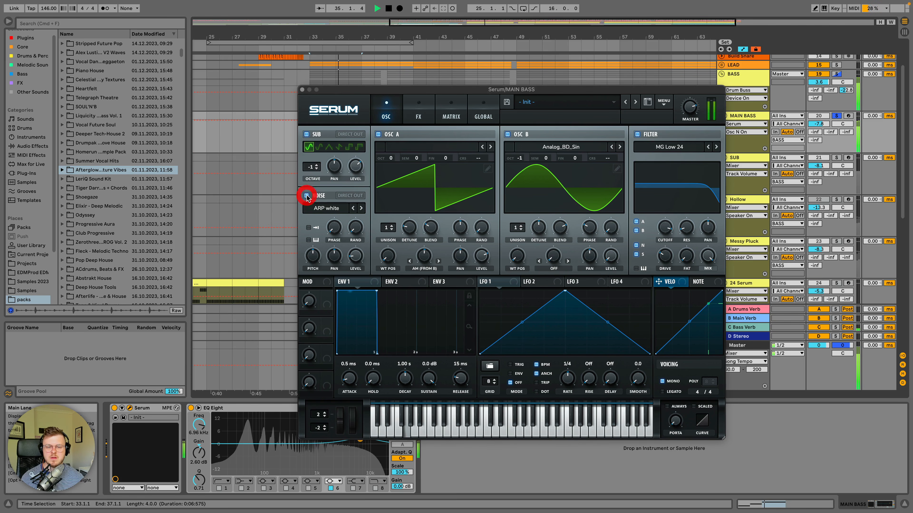
key(space)
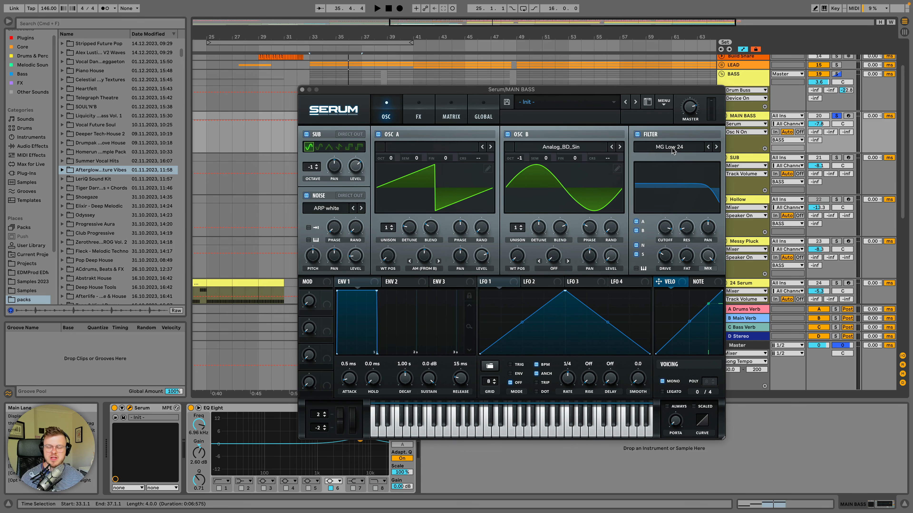
Step: Audition MAIN BASS with Serum's MG Low 24 filter switched off and on again
key(space)
click(637, 134)
click(637, 135)
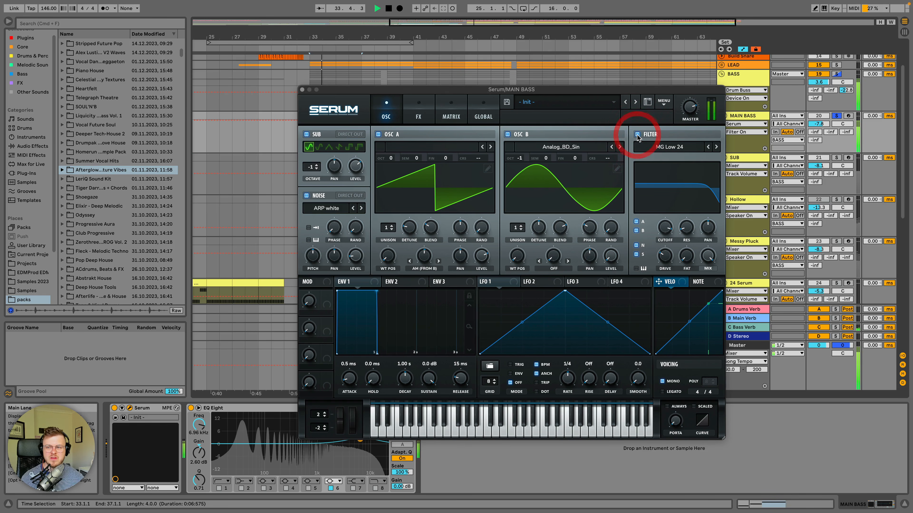
key(space)
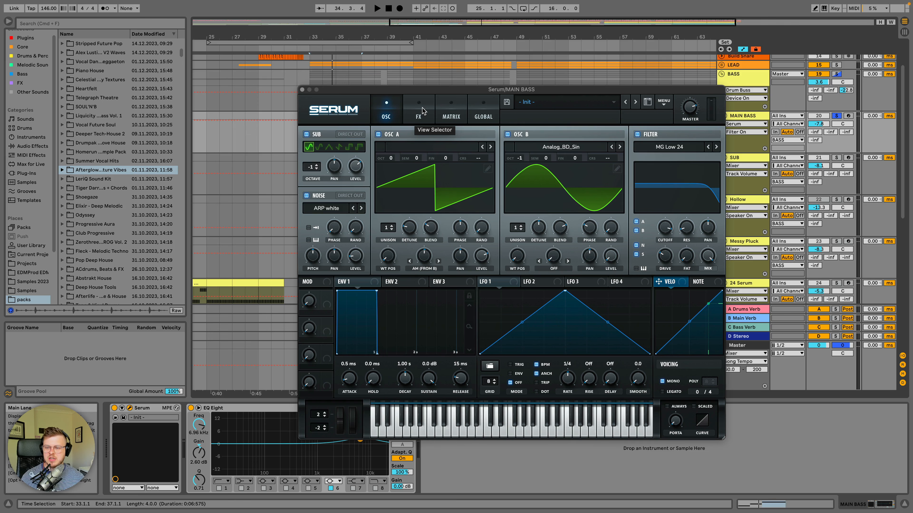
Step: Show Serum's effects rack and audition MAIN BASS with the Hyper/Dimension effect repeatedly bypassed and re-enabled
click(414, 118)
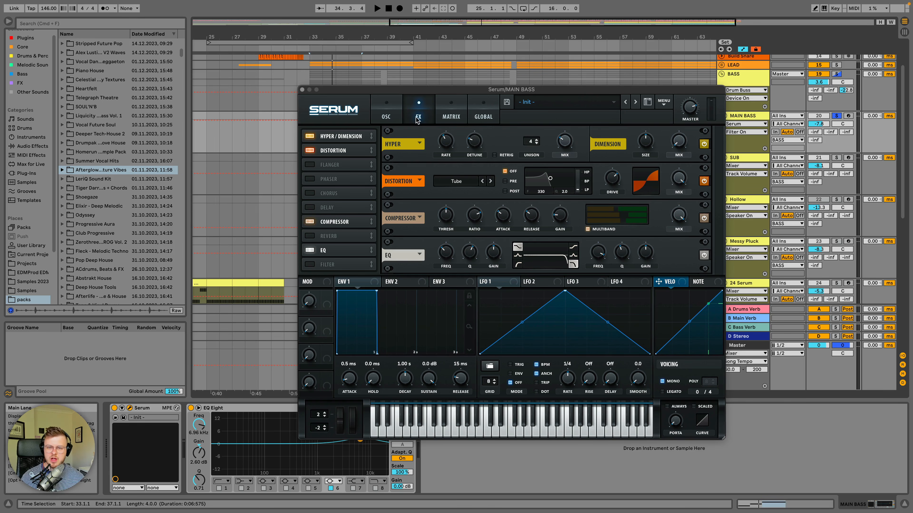
click(386, 115)
click(418, 114)
click(386, 115)
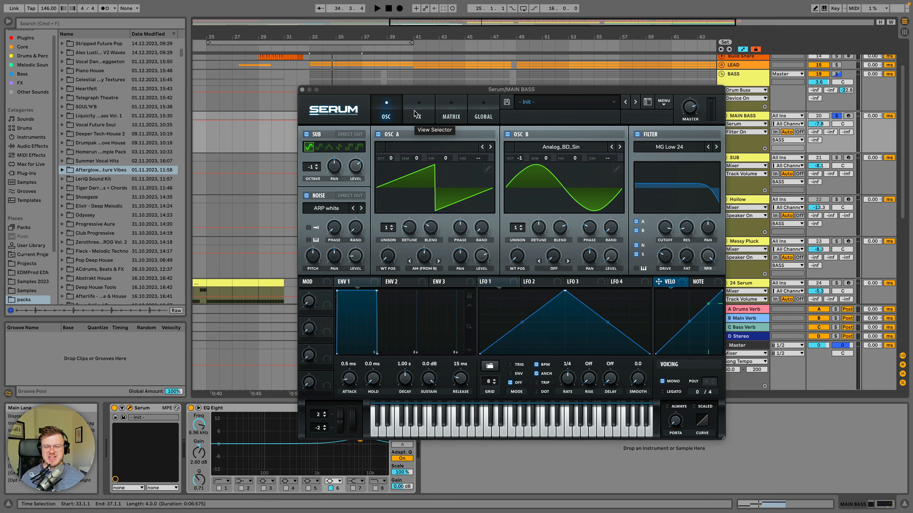
click(419, 115)
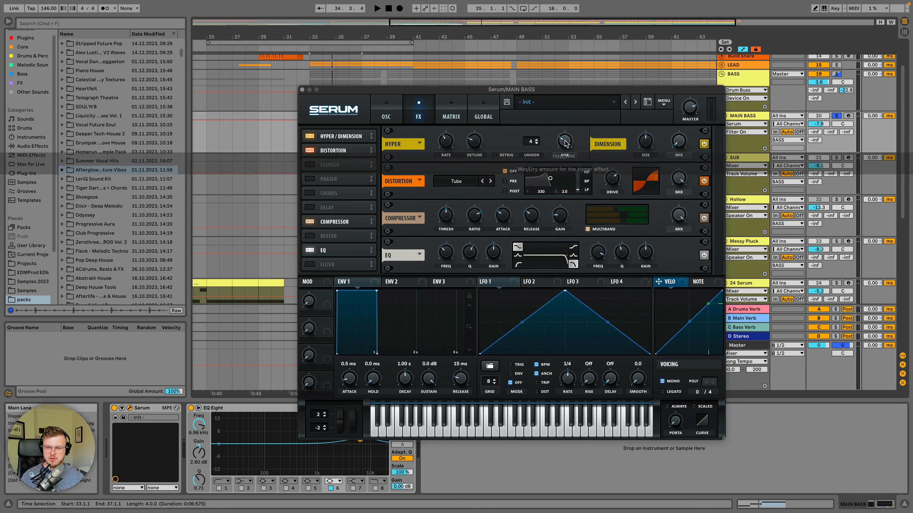
key(space)
click(703, 145)
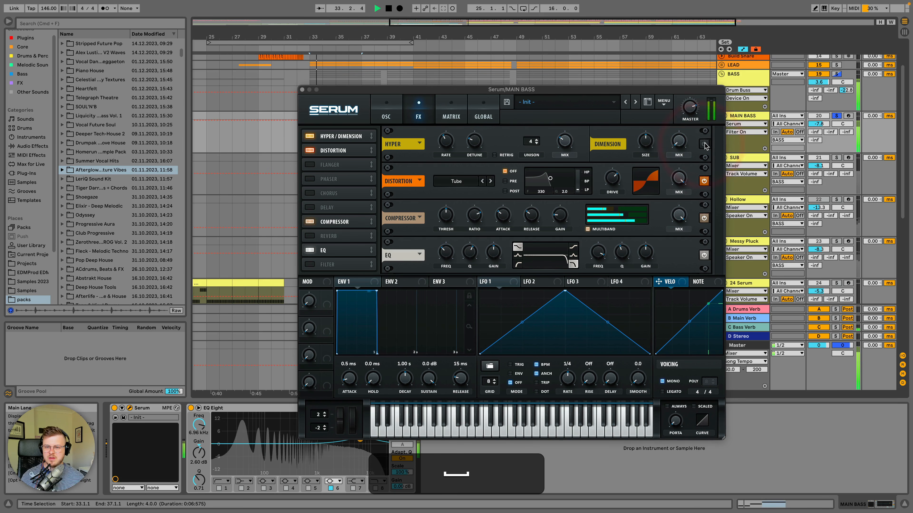
click(703, 145)
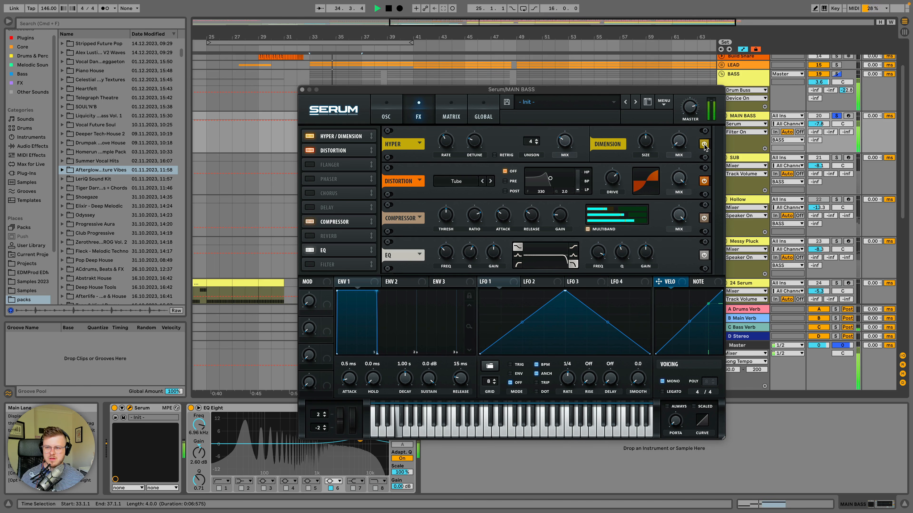
click(703, 145)
click(703, 145)
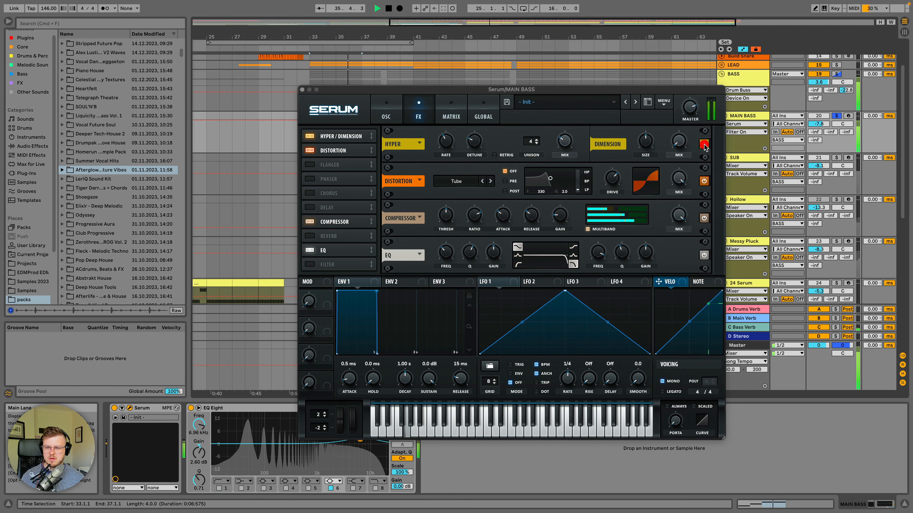
key(space)
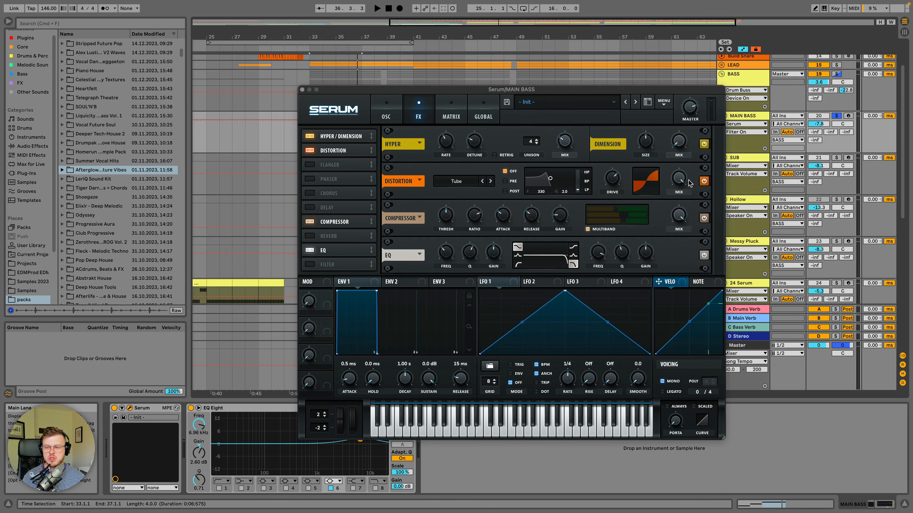
Step: Audition MAIN BASS with Serum's Tube distortion bypassed and re-enabled, stop playback and close the plugin window
key(space)
click(703, 182)
click(704, 182)
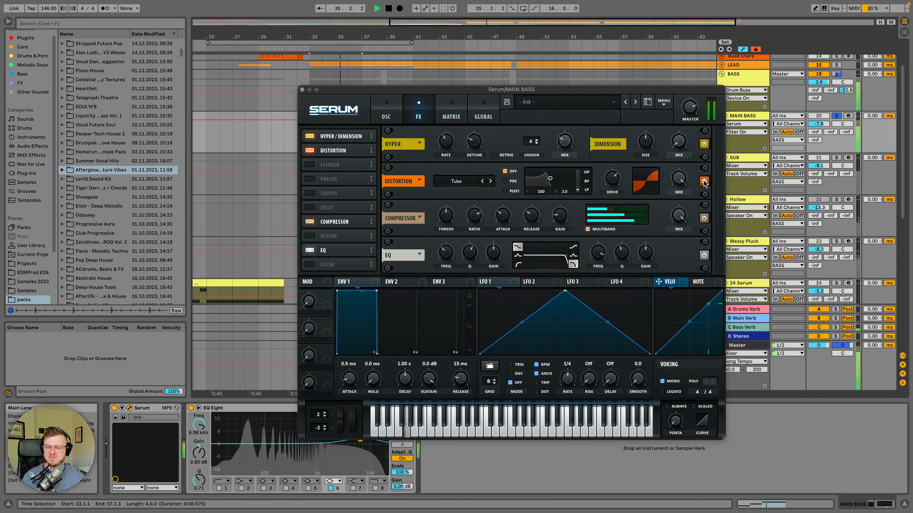
key(space)
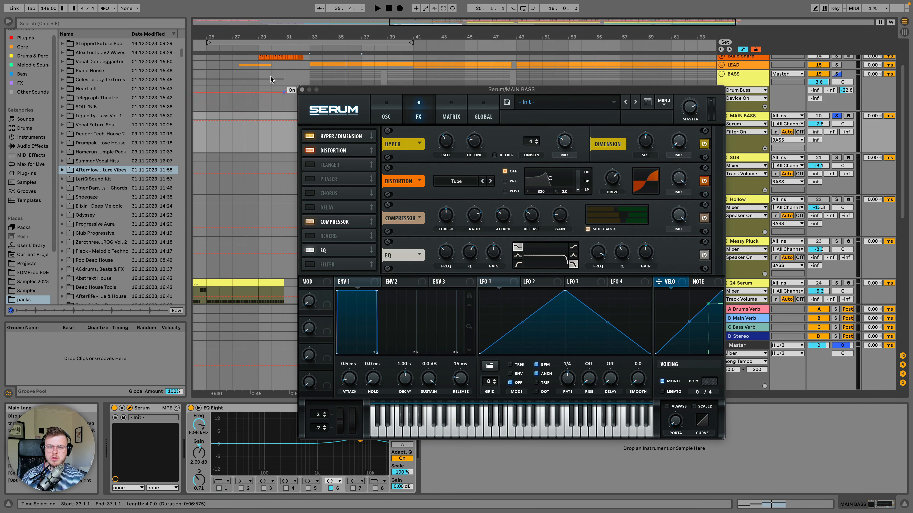
click(302, 89)
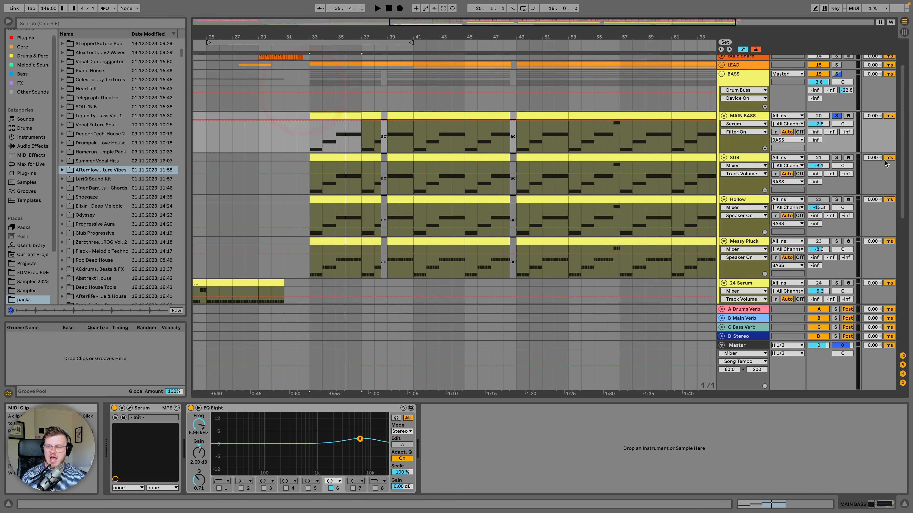
Step: Solo SUB together with MAIN BASS, view SUB's Serum patch and close its window
super+click(836, 158)
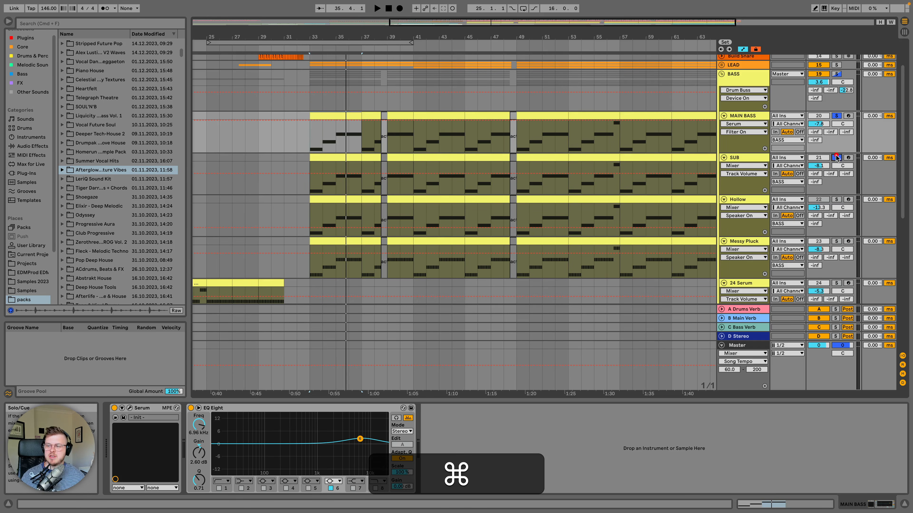
click(736, 157)
click(130, 408)
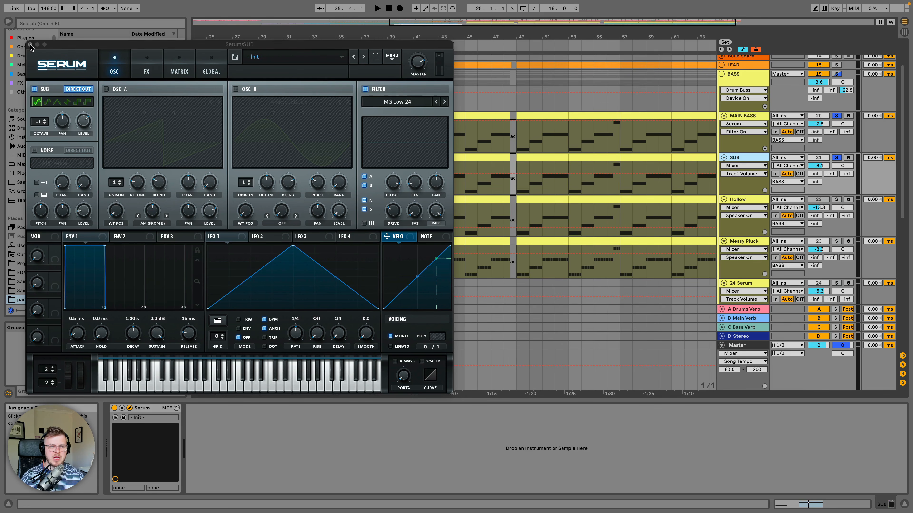
click(30, 45)
Step: Audition MAIN BASS with the SUB layer's solo switched off and back on, and select the SUB track after stopping playback
click(749, 115)
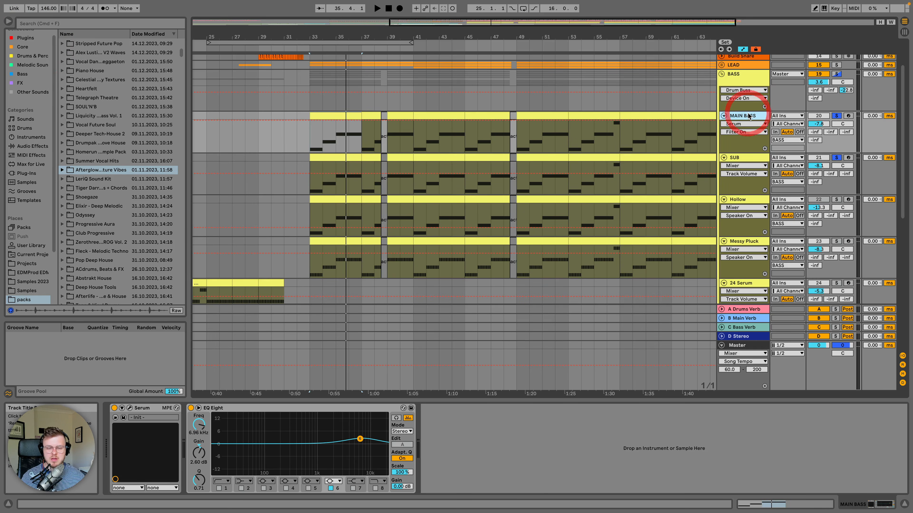
key(space)
super+click(834, 158)
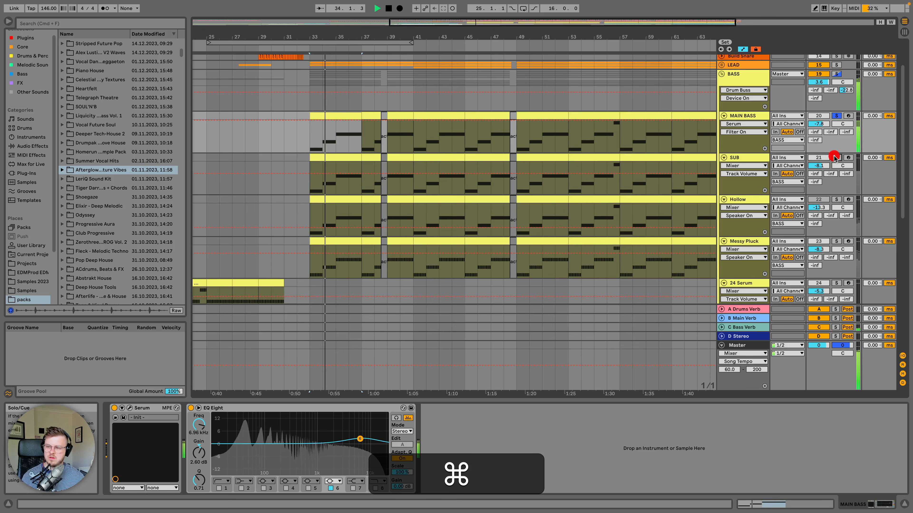
super+click(835, 158)
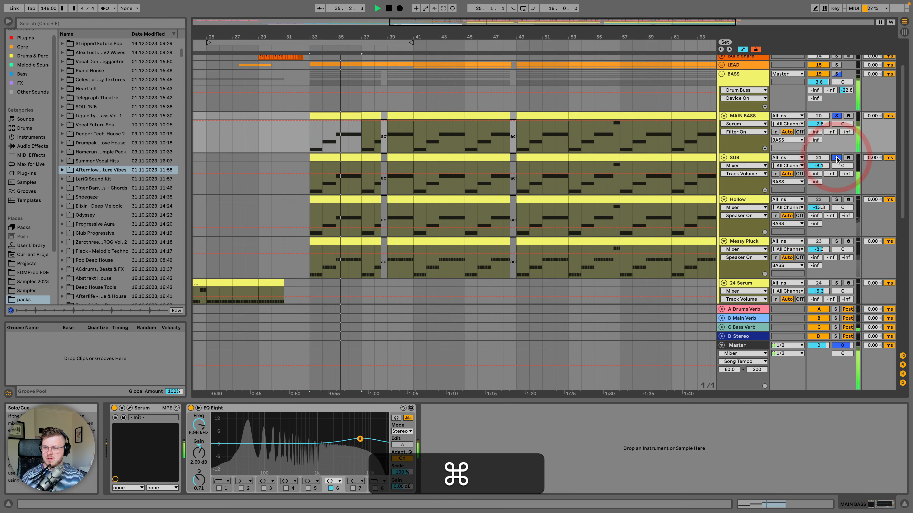
key(space)
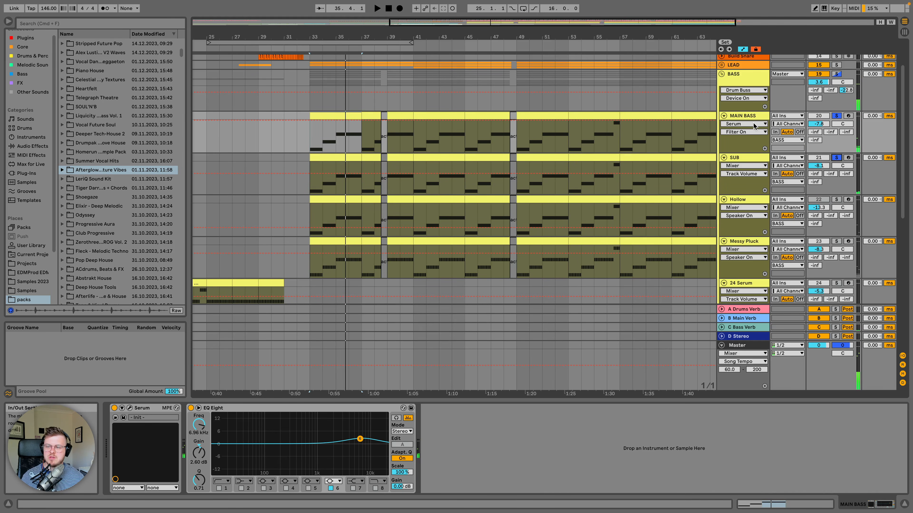
click(749, 115)
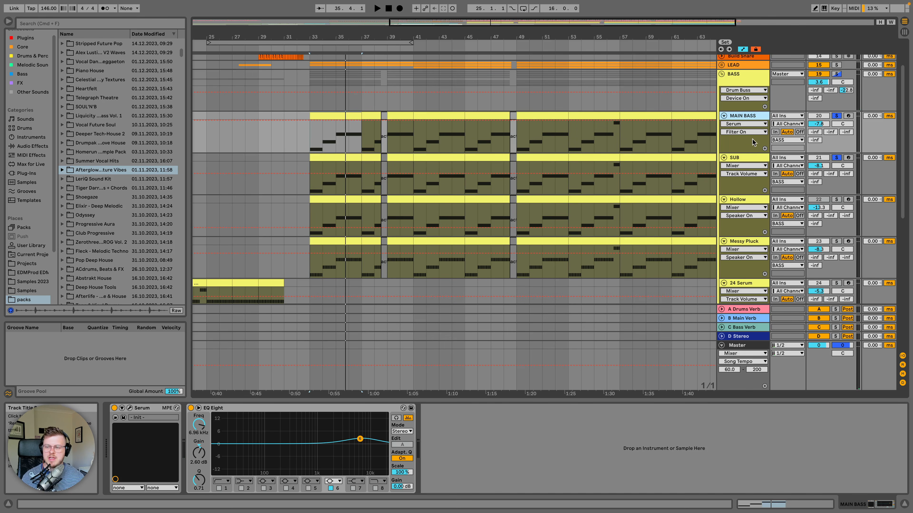
click(748, 157)
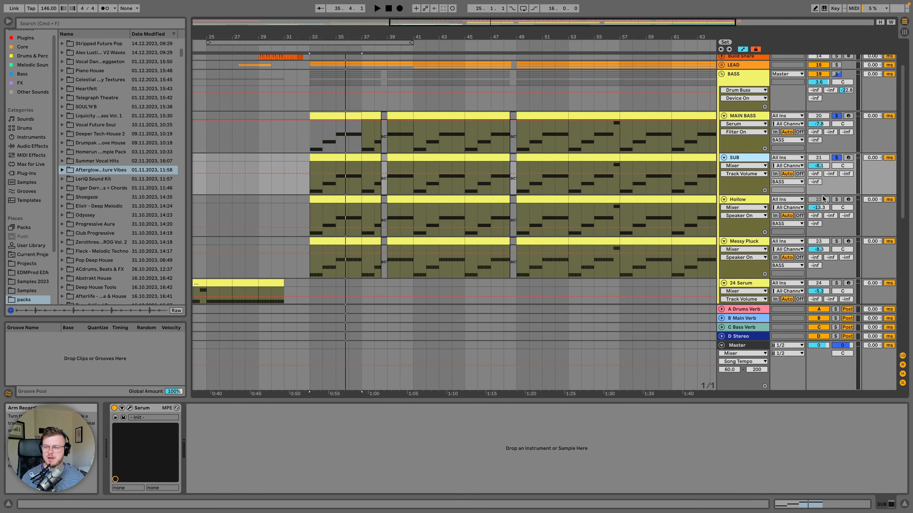
Step: Clear the bass layer solos, select the Hollow track, view its Serum patch and close the plugin window
click(836, 200)
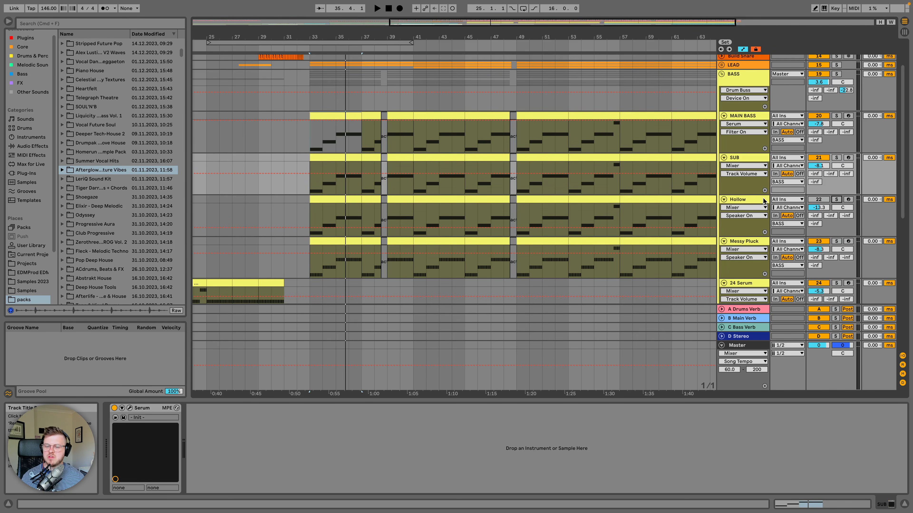
click(762, 200)
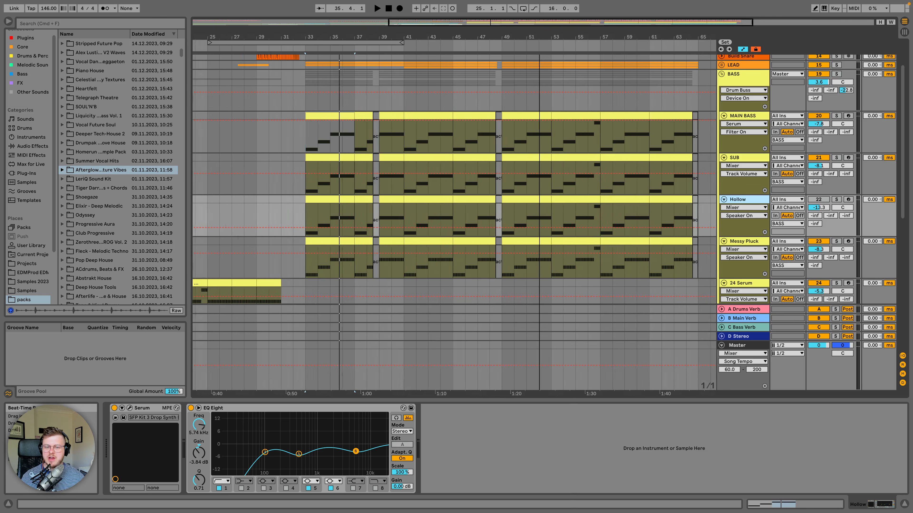
scroll(546, 183, down, 2)
scroll(546, 183, down, 3)
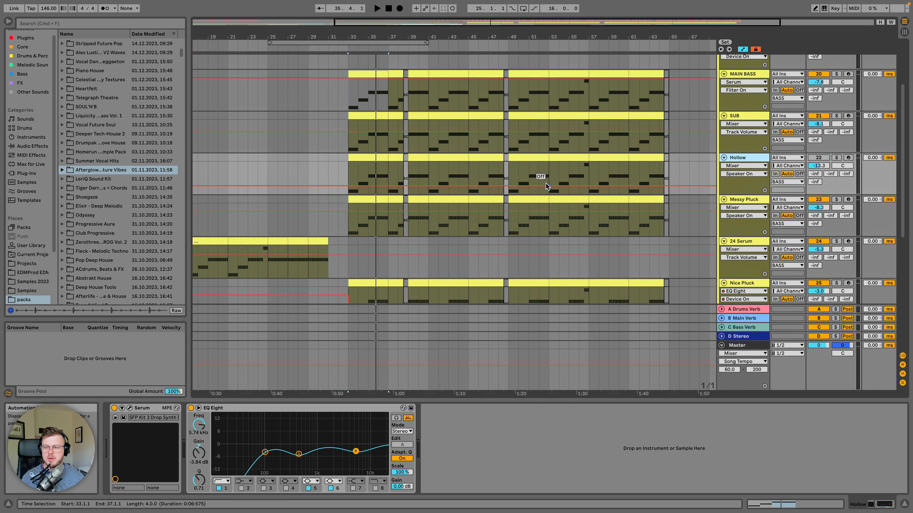
scroll(545, 187, up, 1)
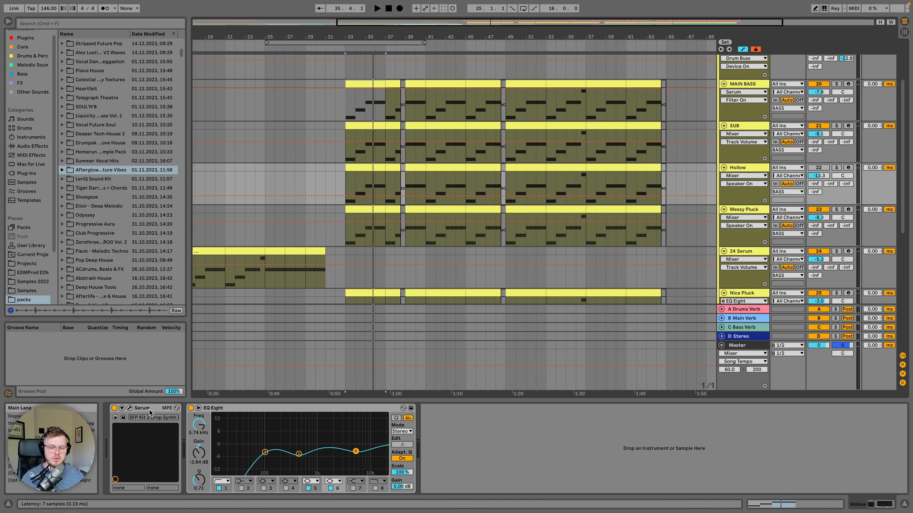
click(130, 408)
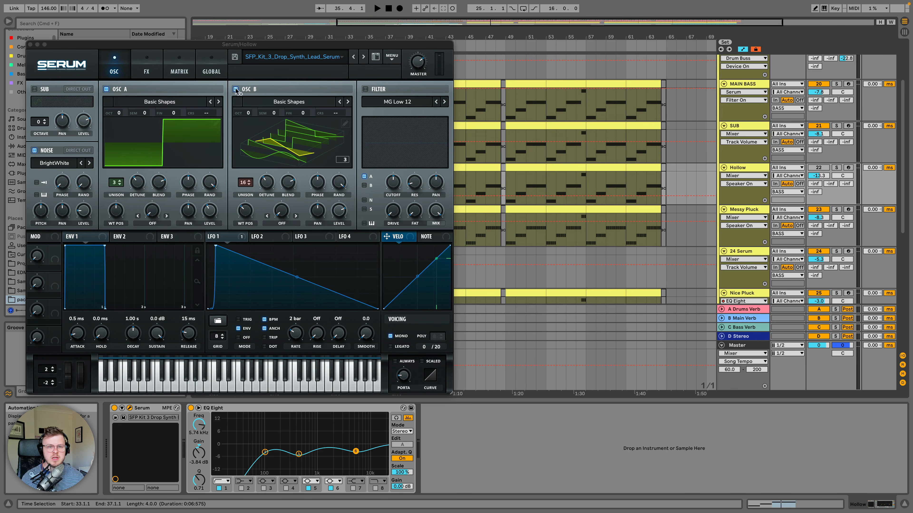
click(31, 44)
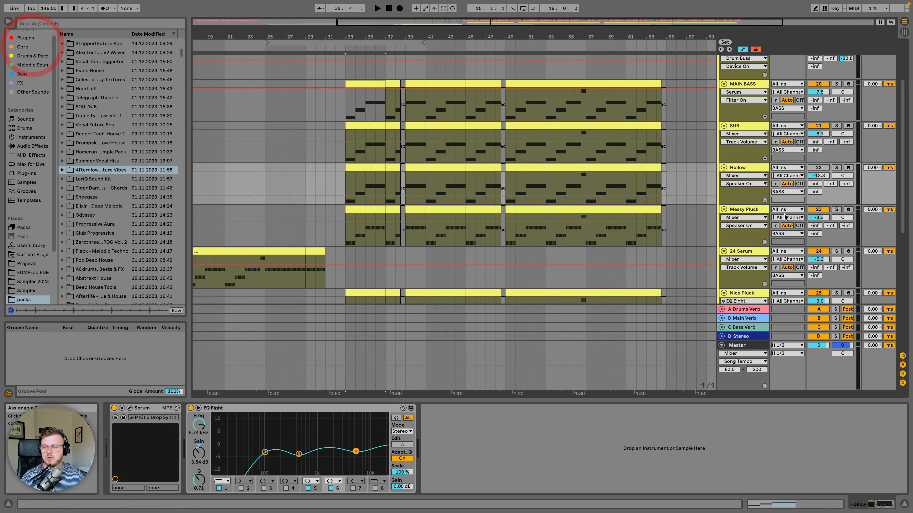
Step: View the Serum patches on the Messy Pluck and Nice Pluck tracks, closing each plugin window
click(751, 211)
click(130, 408)
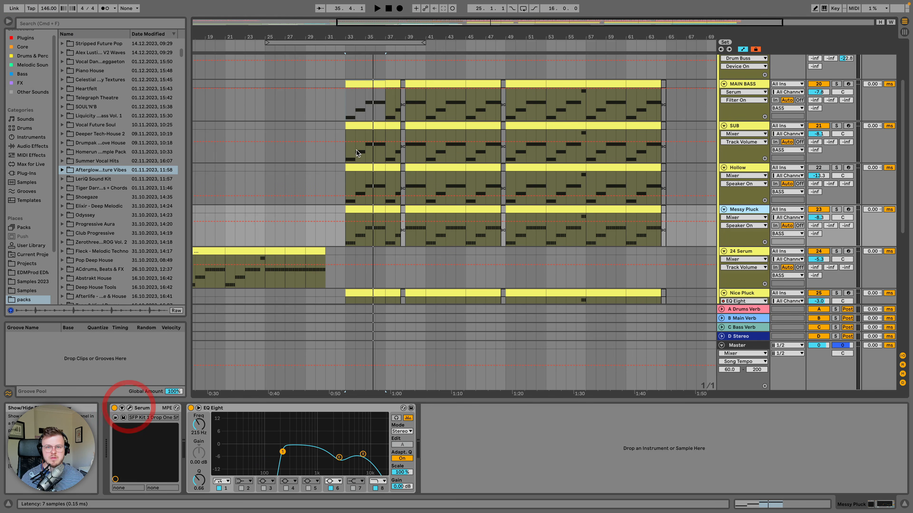
click(30, 45)
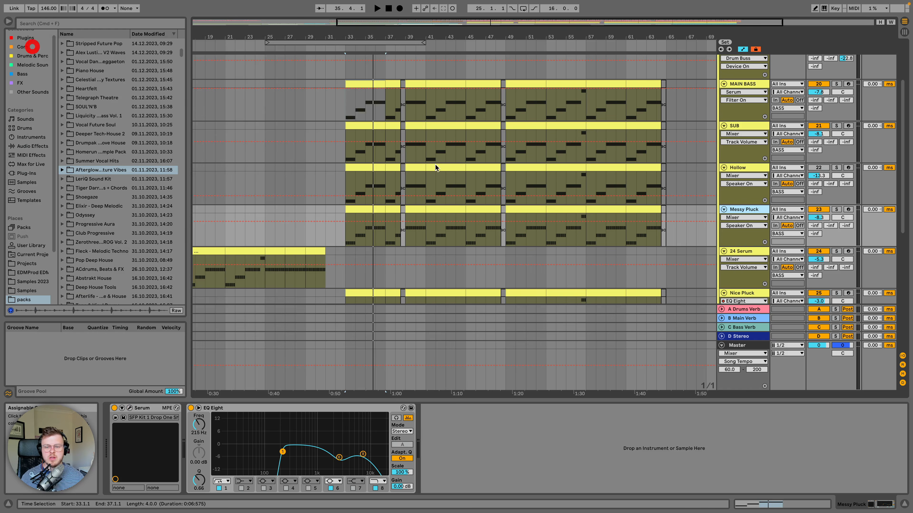
scroll(424, 177, down, 5)
click(370, 202)
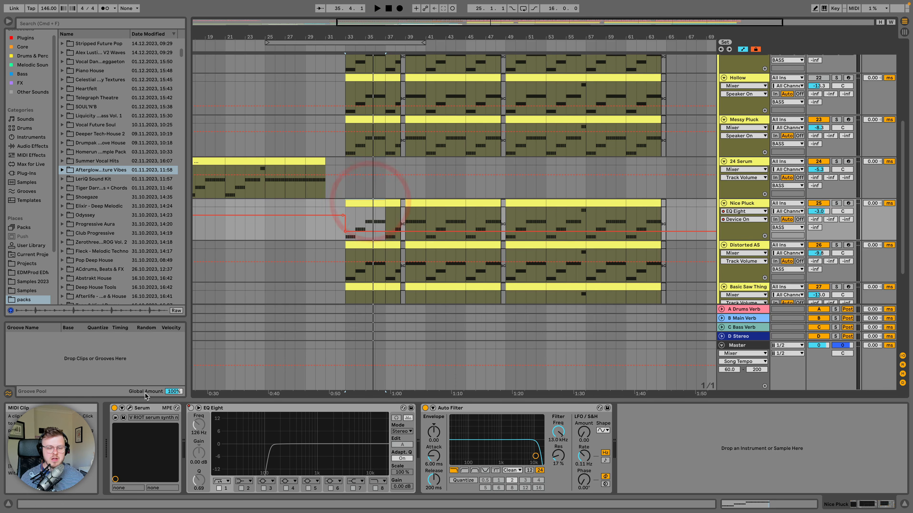
click(129, 408)
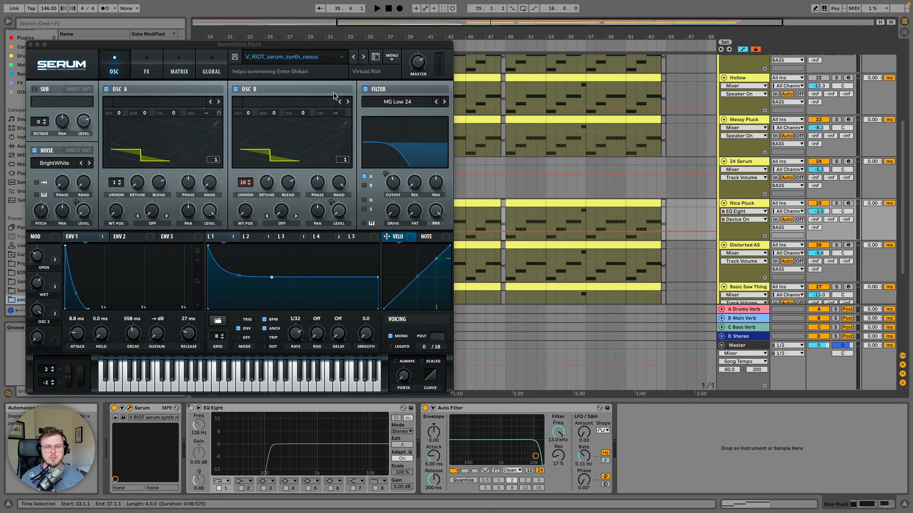
click(30, 45)
Step: View the Serum patch on Distorted AS, solo Basic Saw Thing and view its Serum patch, closing each plugin window
click(754, 246)
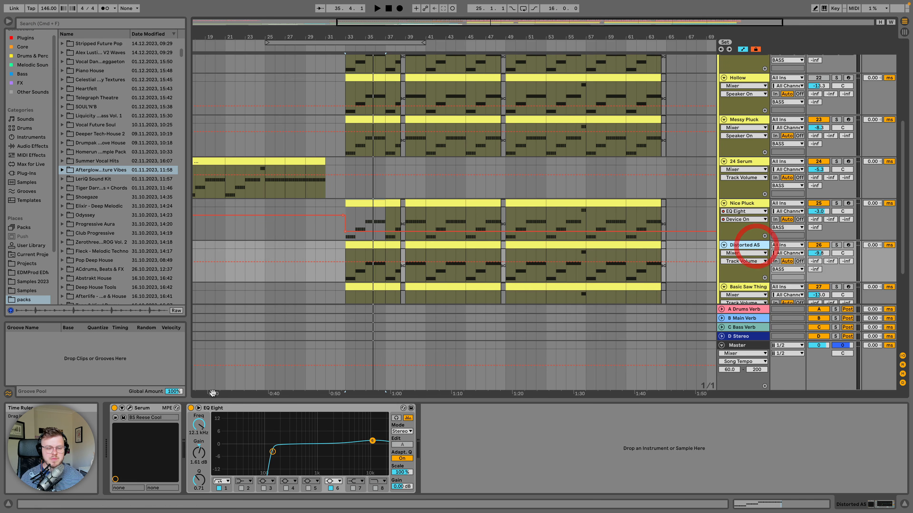
click(129, 408)
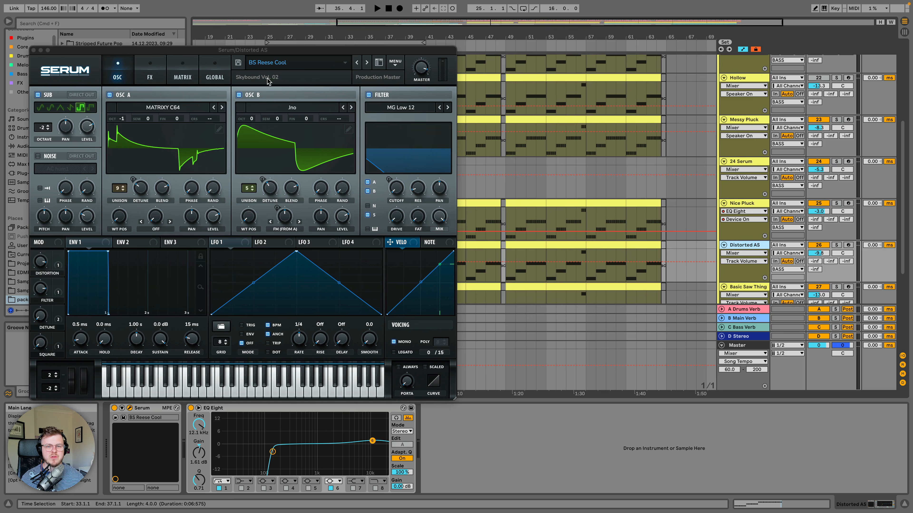
click(33, 54)
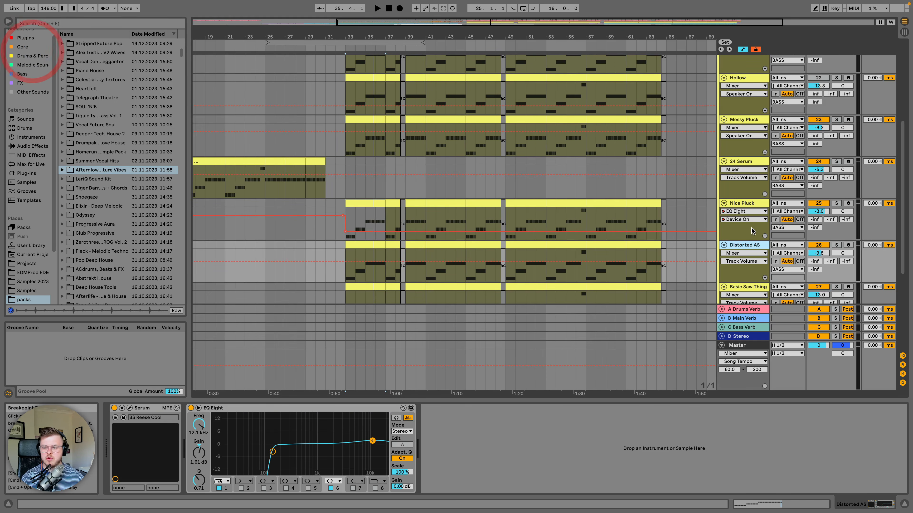
scroll(764, 230, down, 2)
click(834, 248)
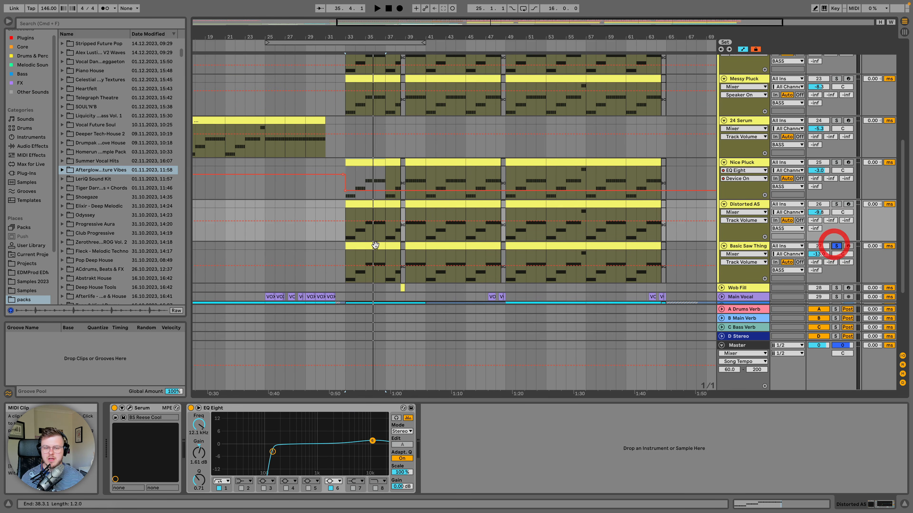
click(351, 248)
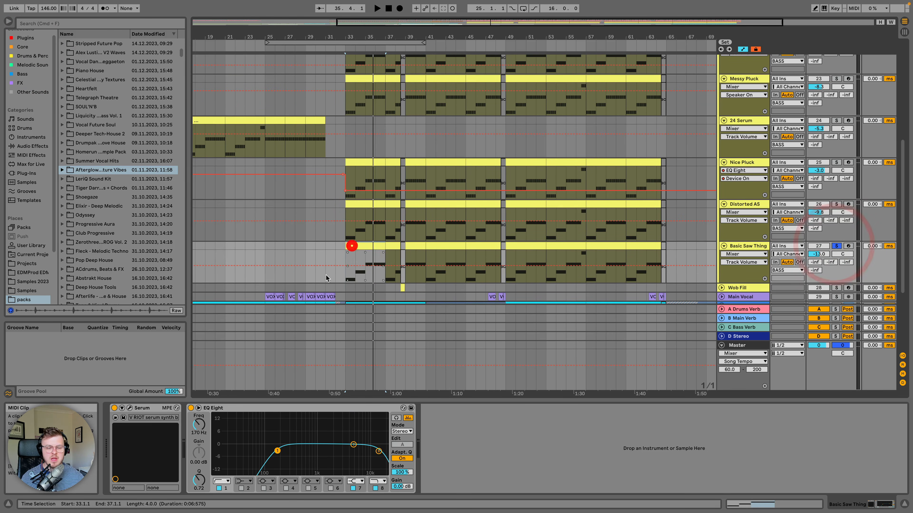
click(130, 409)
click(31, 45)
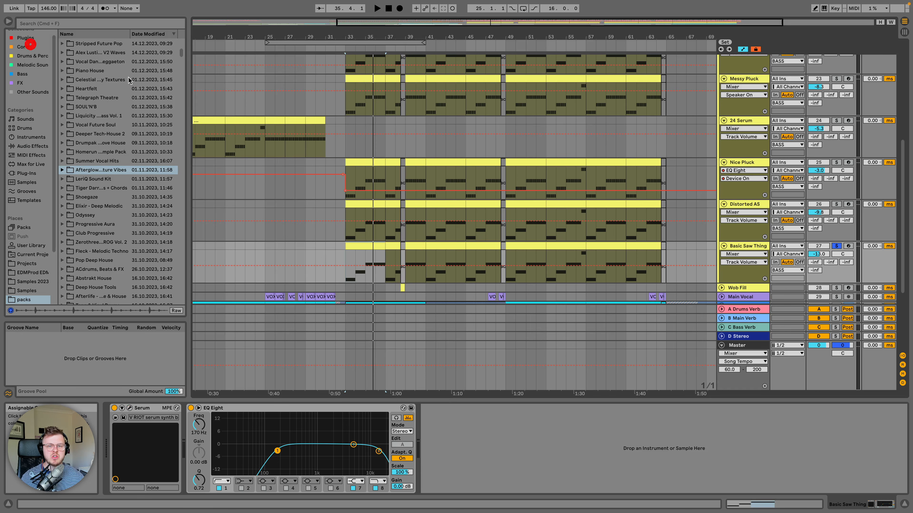
Step: Solo the Hollow layer, play its first clip from bar 33, stop playback and remove the solo
scroll(357, 140, up, 3)
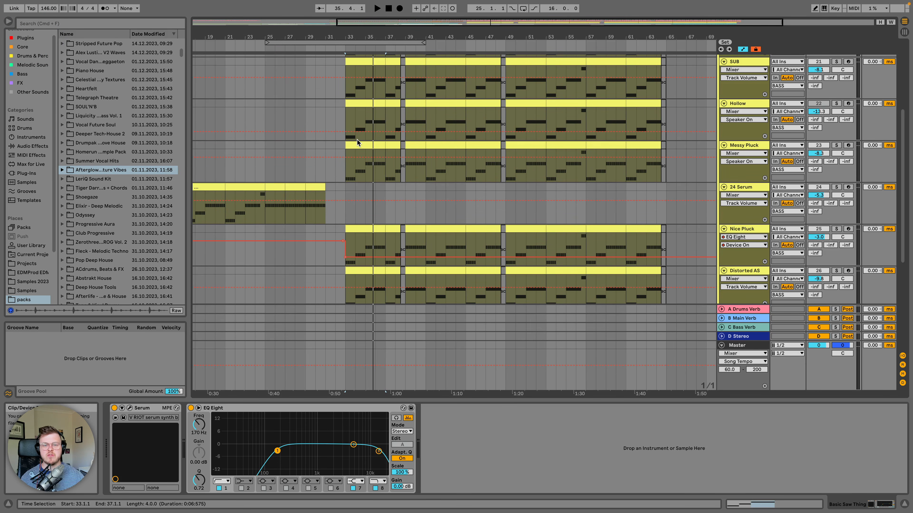
scroll(357, 142, up, 2)
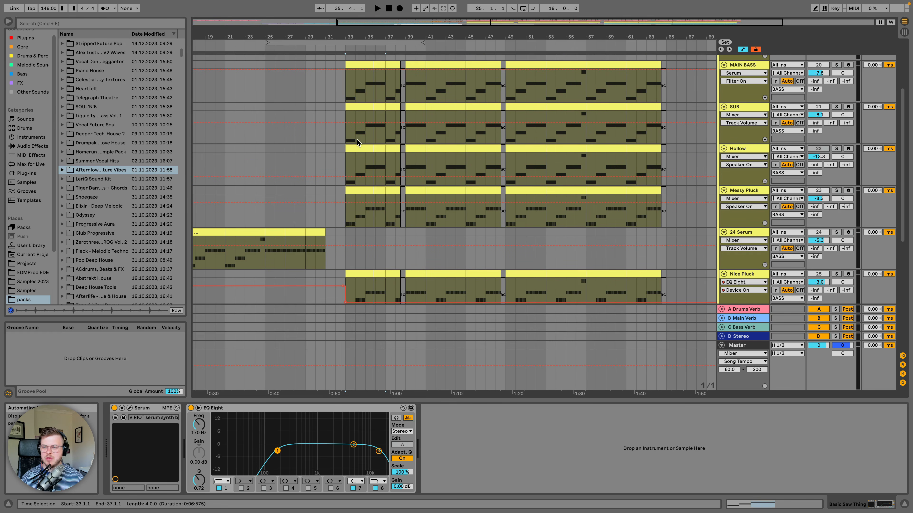
click(839, 150)
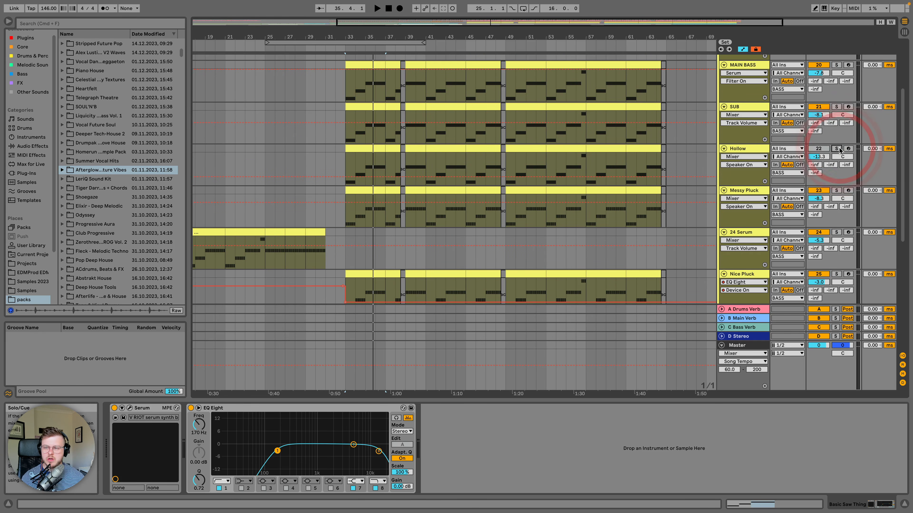
click(838, 148)
click(364, 149)
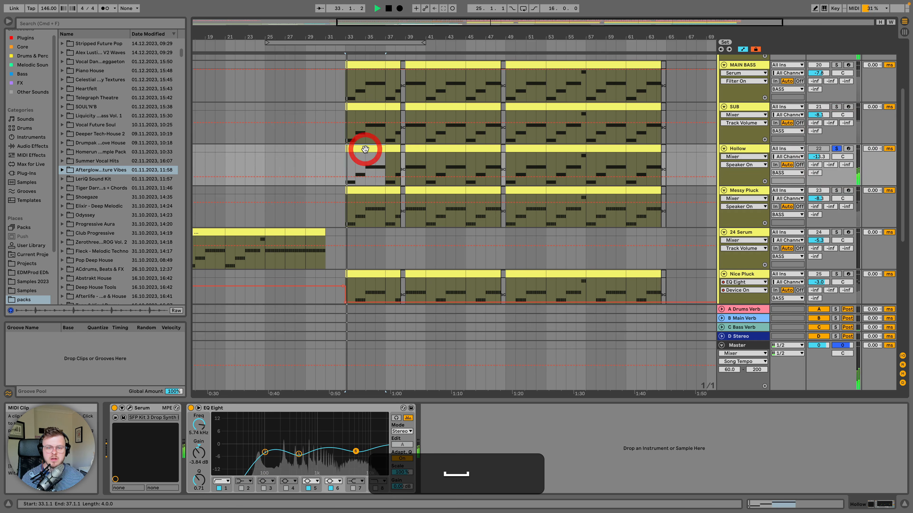
key(space)
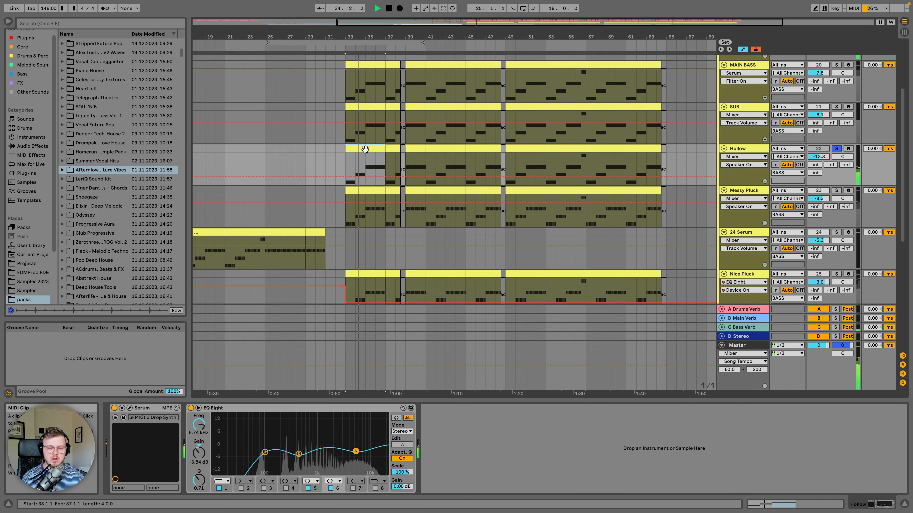
key(space)
click(835, 148)
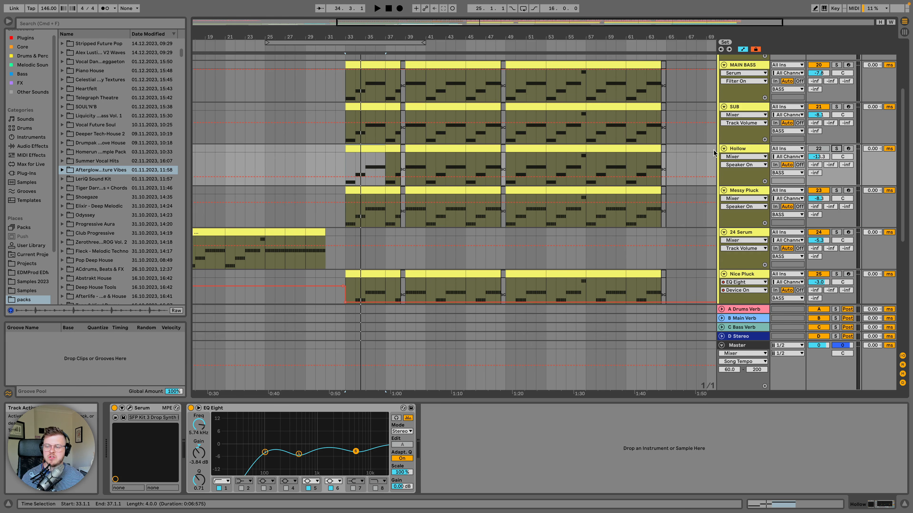
Step: Select the Hollow track and solo the MAIN BASS, SUB and Hollow layers together
click(742, 148)
scroll(744, 153, up, 2)
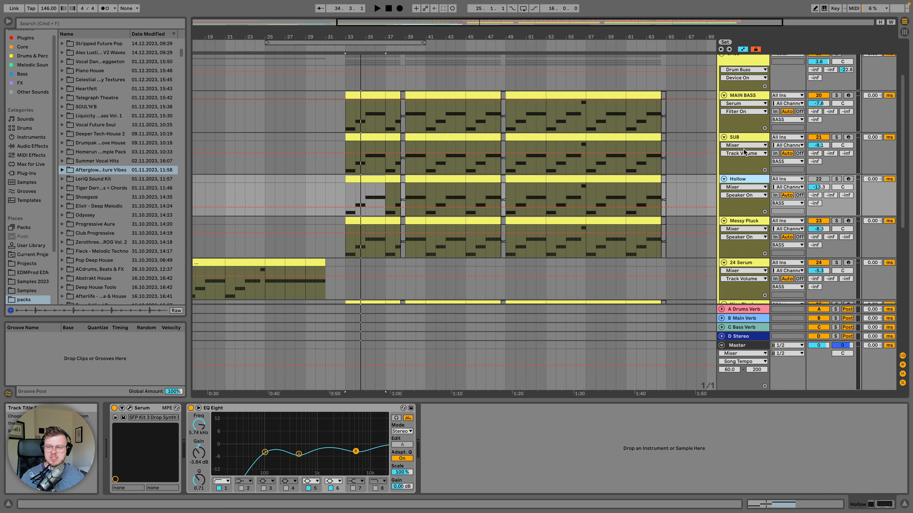
super+click(836, 96)
super+click(836, 137)
super+click(837, 179)
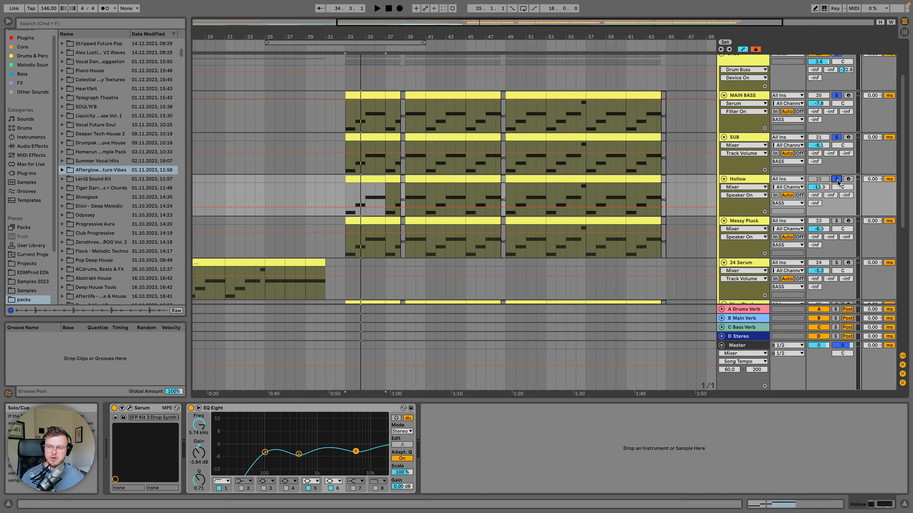
Step: Play the soloed MAIN BASS, SUB and Hollow layers together, stop playback and remove the solos
key(space)
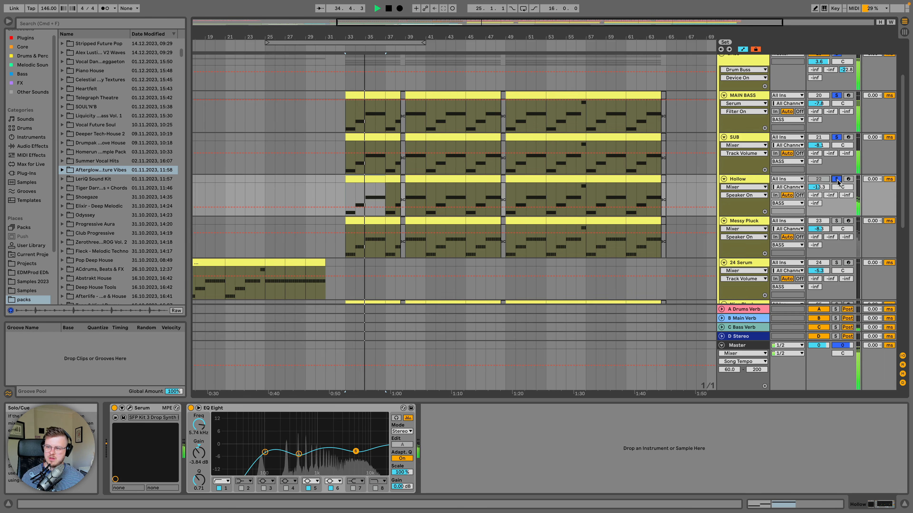
key(super+space)
click(836, 179)
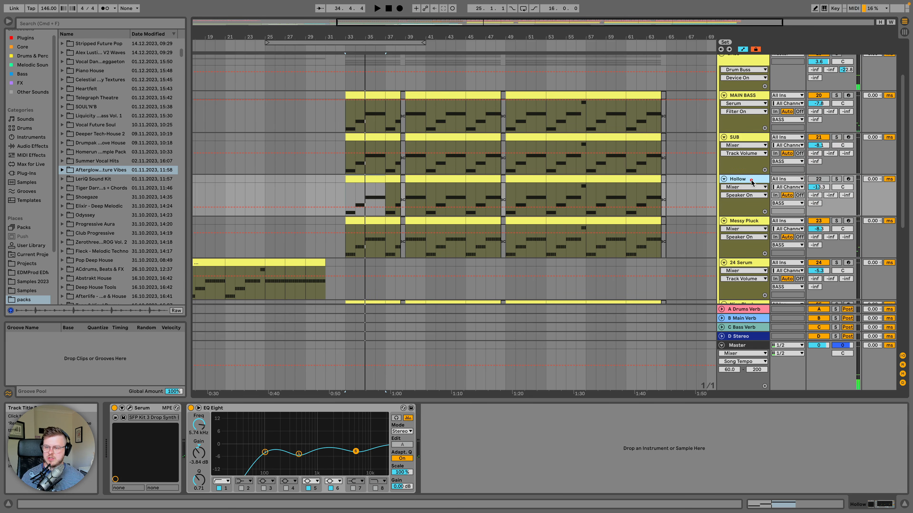
Step: Delete the Hollow track from the bass group
click(751, 182)
key(BackSpace)
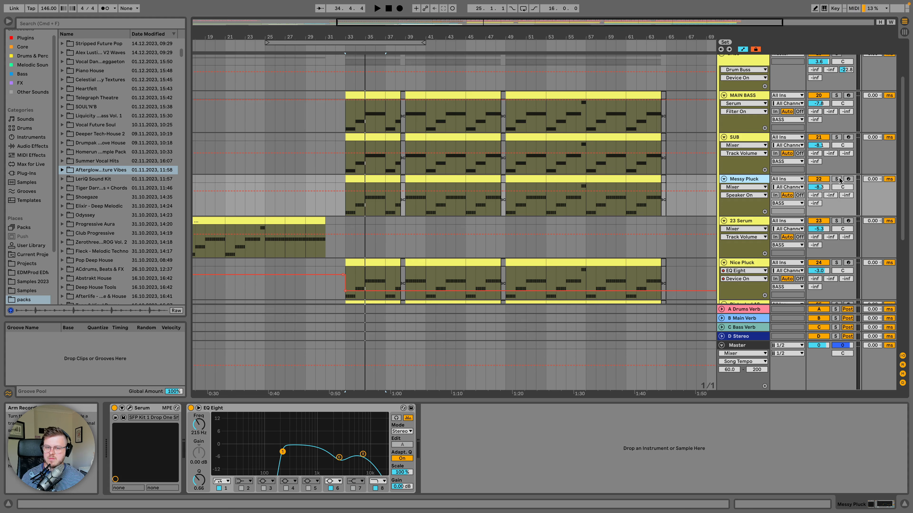
Step: Solo the Messy Pluck and Nice Pluck layers together and select Messy Pluck's first clip at bar 33
click(836, 179)
click(373, 183)
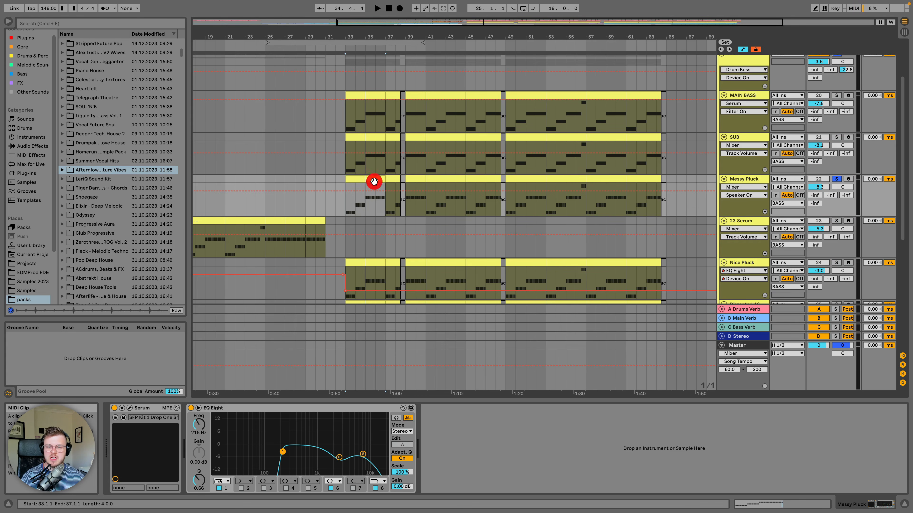
scroll(465, 206, down, 2)
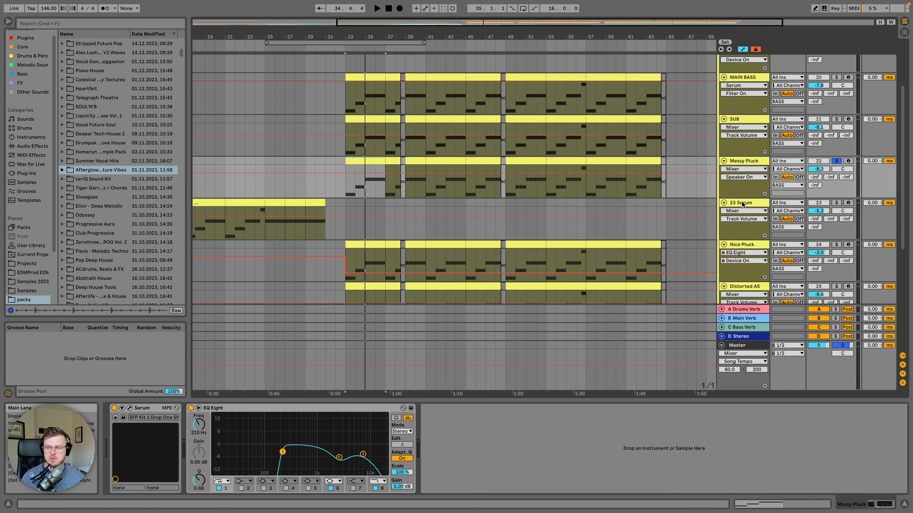
super+click(836, 244)
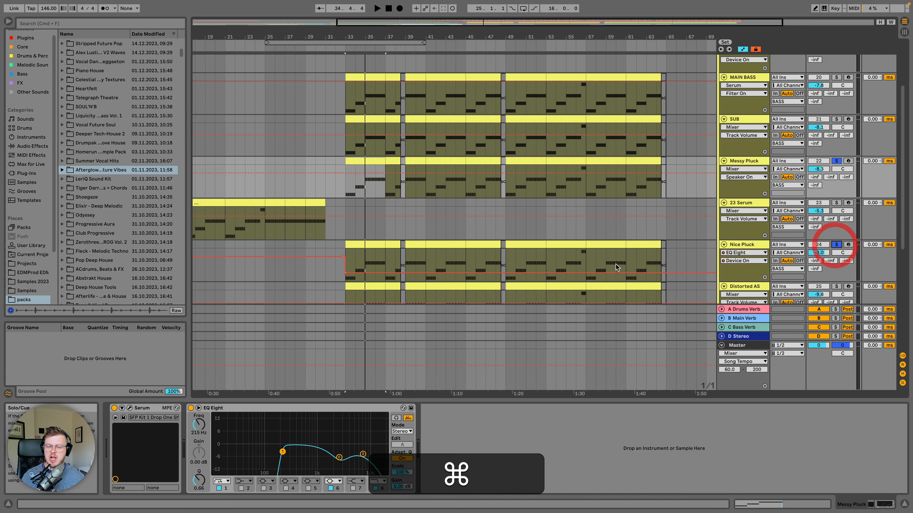
Step: Open the first Nice Pluck clip, select its opening D#1 notes, and return to the track's device chain
double_click(352, 245)
click(252, 352)
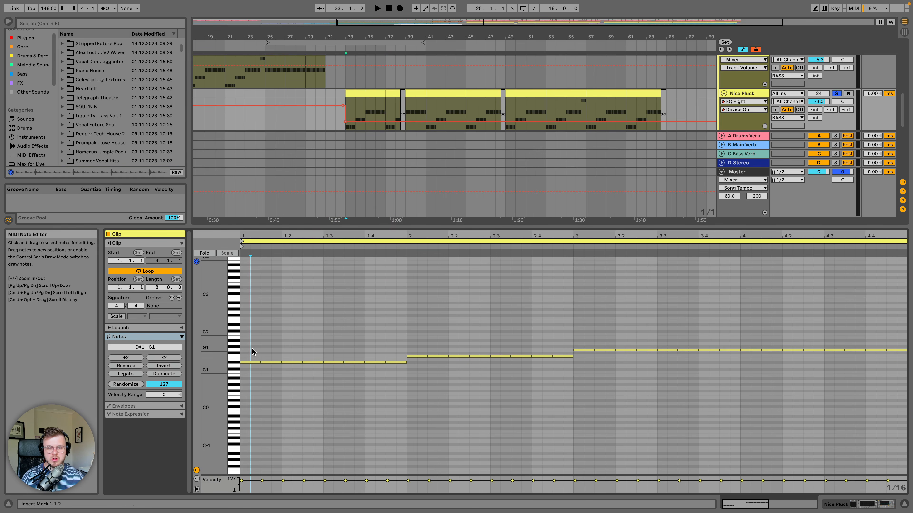
drag(249, 349, 385, 373)
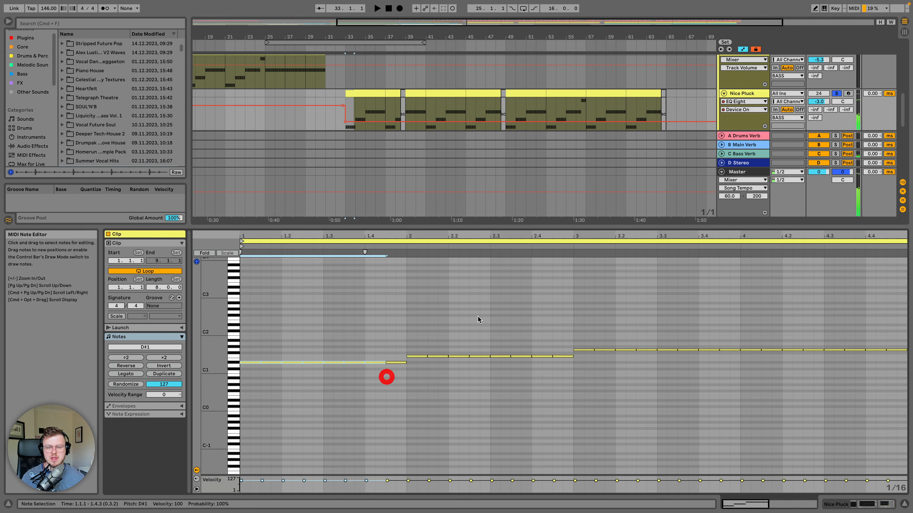
click(746, 93)
Step: Open the first Messy Pluck clip, select its opening D#1 notes, and return to the track's device chain
scroll(375, 150, up, 5)
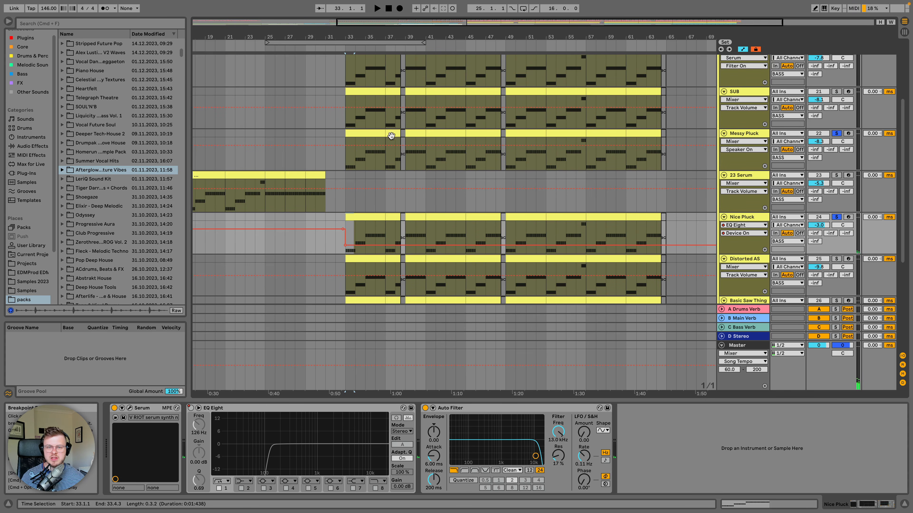
click(370, 135)
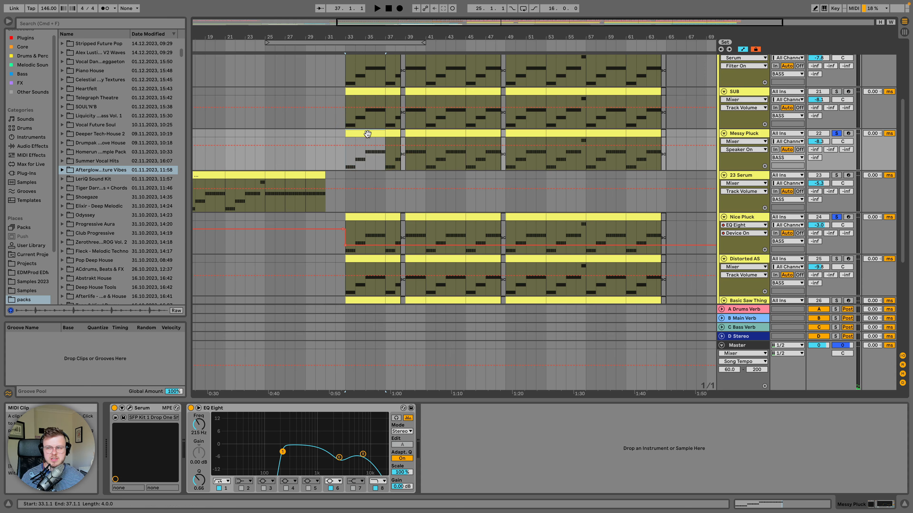
double_click(368, 134)
click(266, 366)
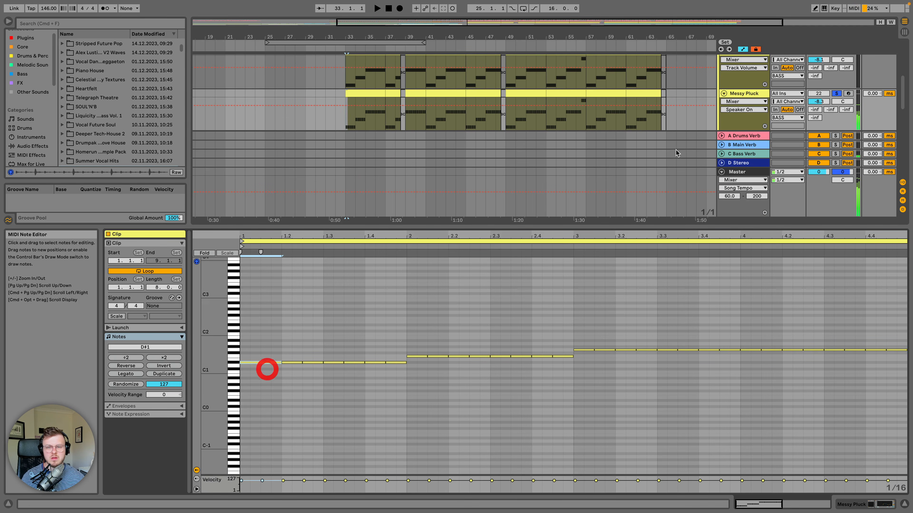
click(734, 94)
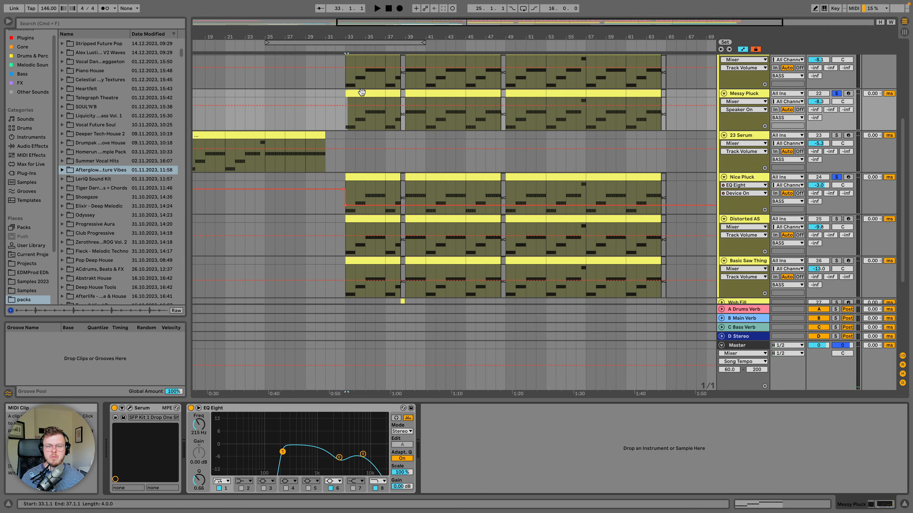
Step: Play the soloed Messy Pluck and Nice Pluck layers together from bar 33 and stop playback
key(space)
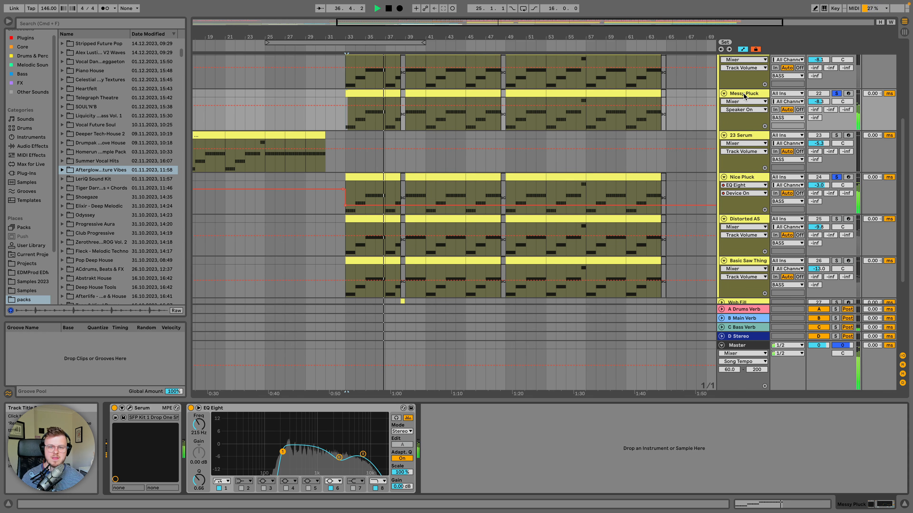
key(space)
key(super)
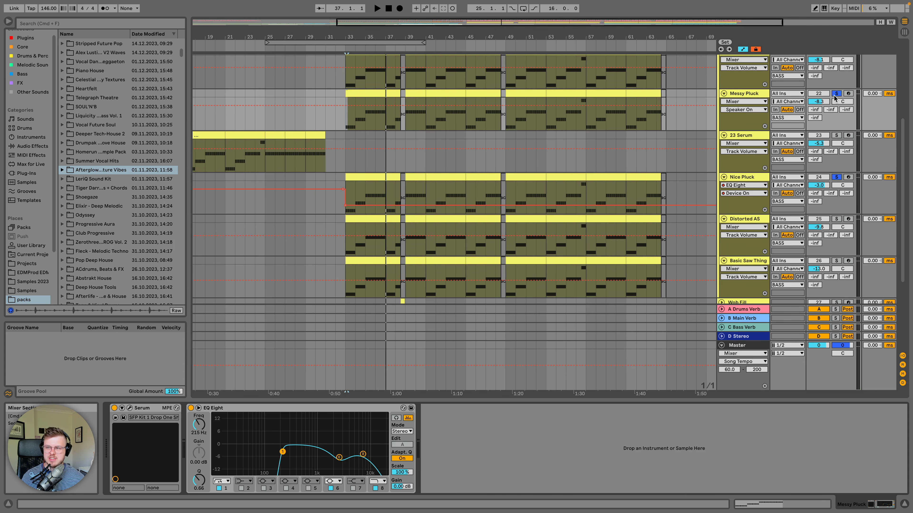
Step: Remove Messy Pluck's solo and play Nice Pluck's first clip on its own from bar 33
super+click(834, 94)
click(358, 92)
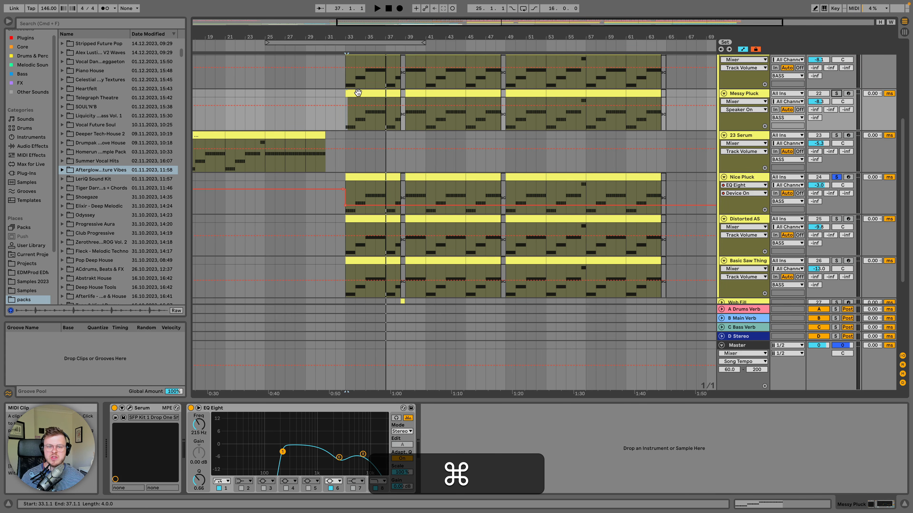
drag(366, 94, 364, 177)
key(space)
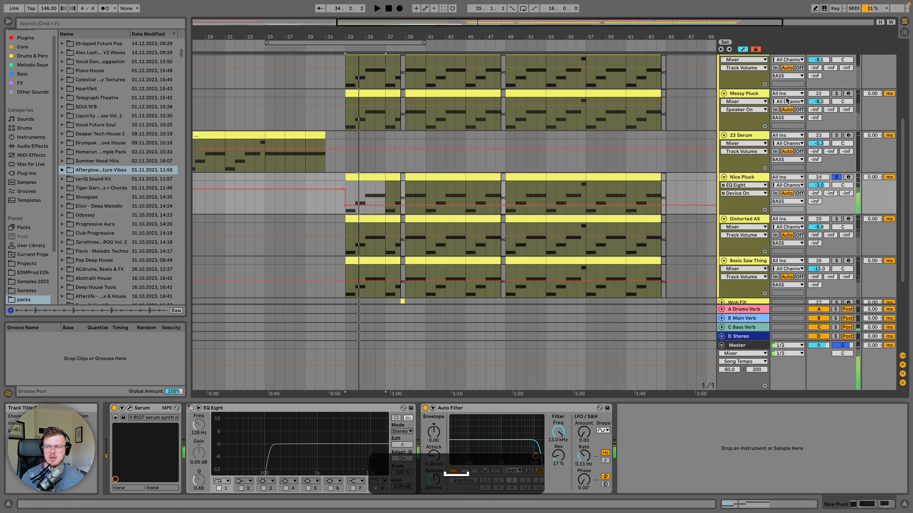
Step: Solo Messy Pluck and play its first clip, add Nice Pluck to the solo during playback, and stop
click(835, 94)
click(359, 92)
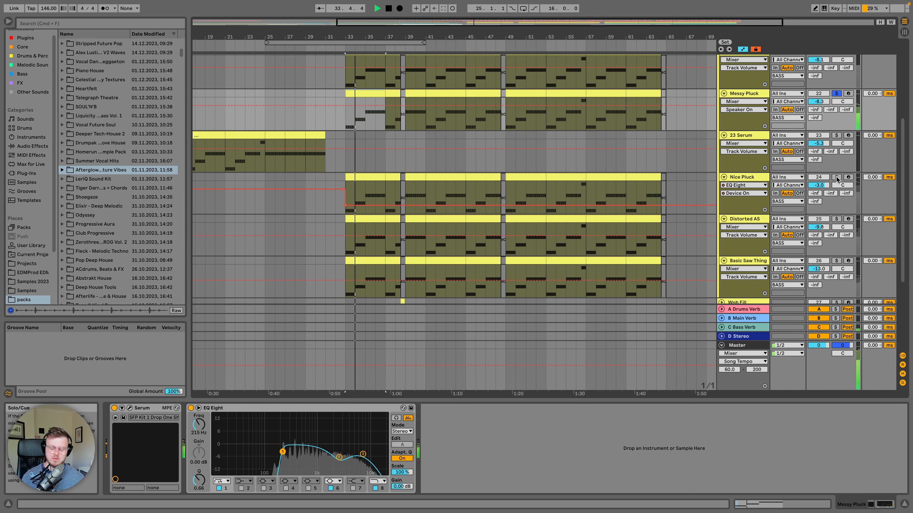
super+click(837, 177)
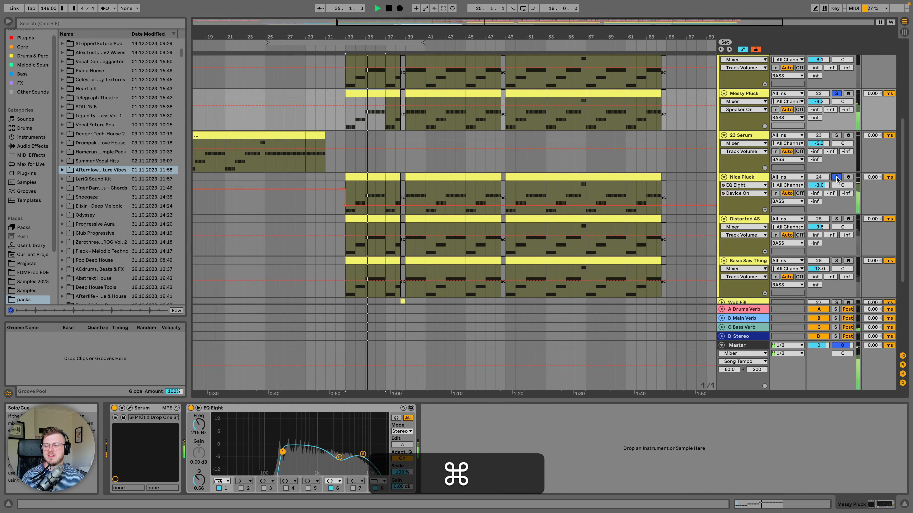
key(space)
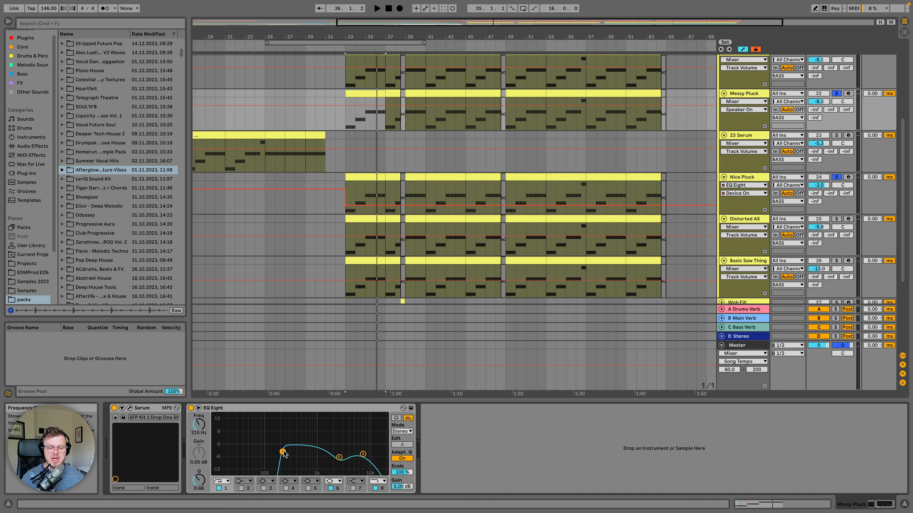
Step: Examine the EQ Eight curves on the Nice Pluck, Distorted AS and Basic Saw Thing tracks
click(751, 181)
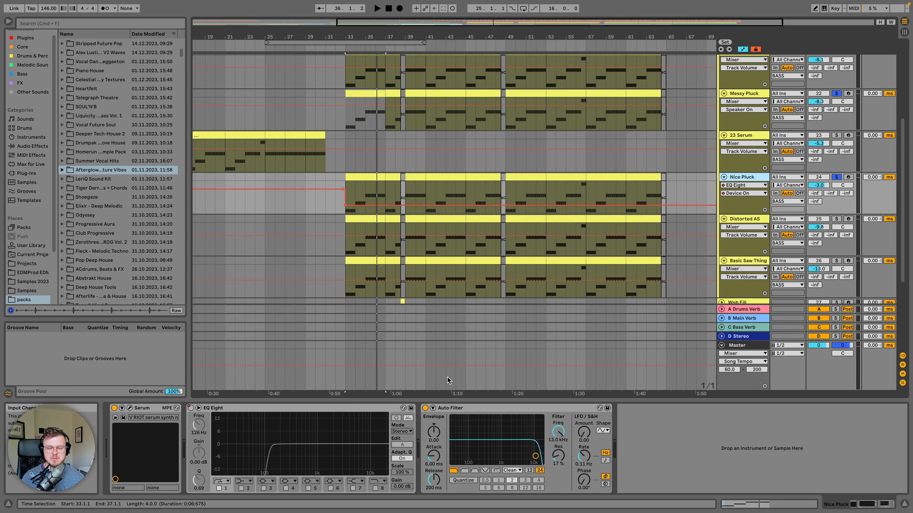
click(277, 409)
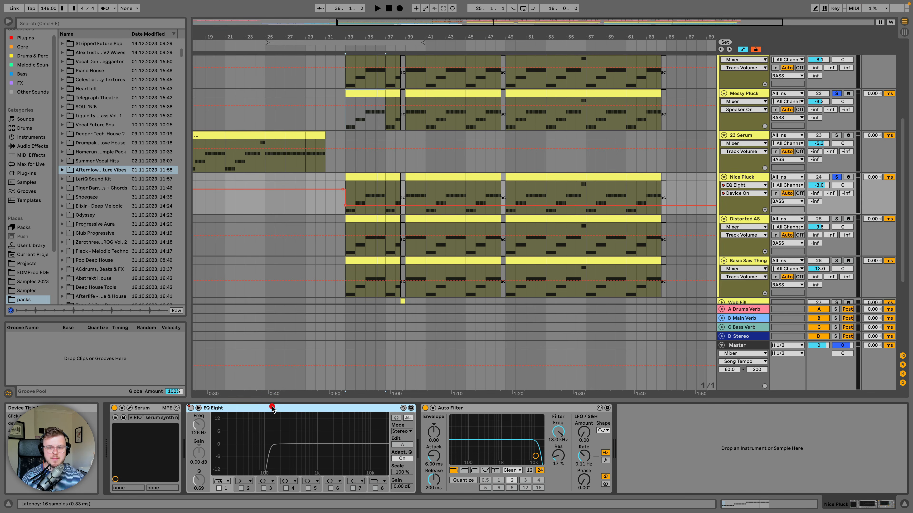
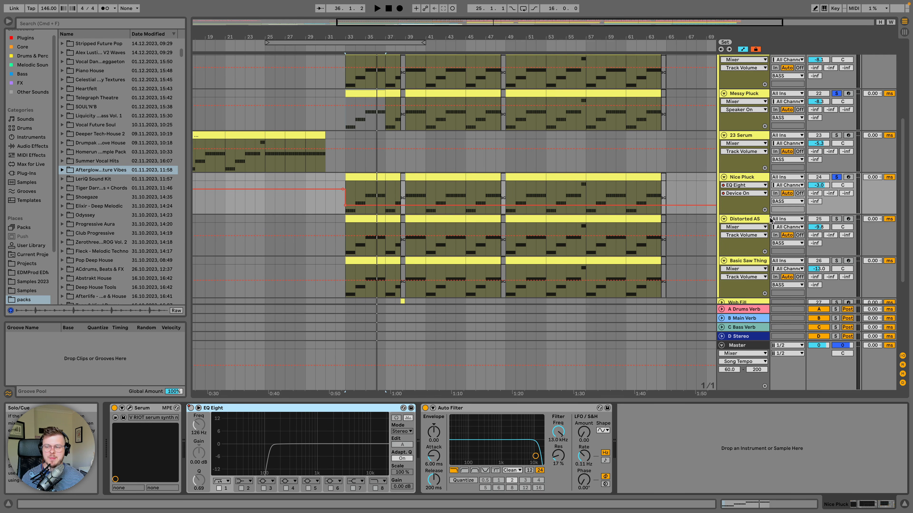
click(738, 220)
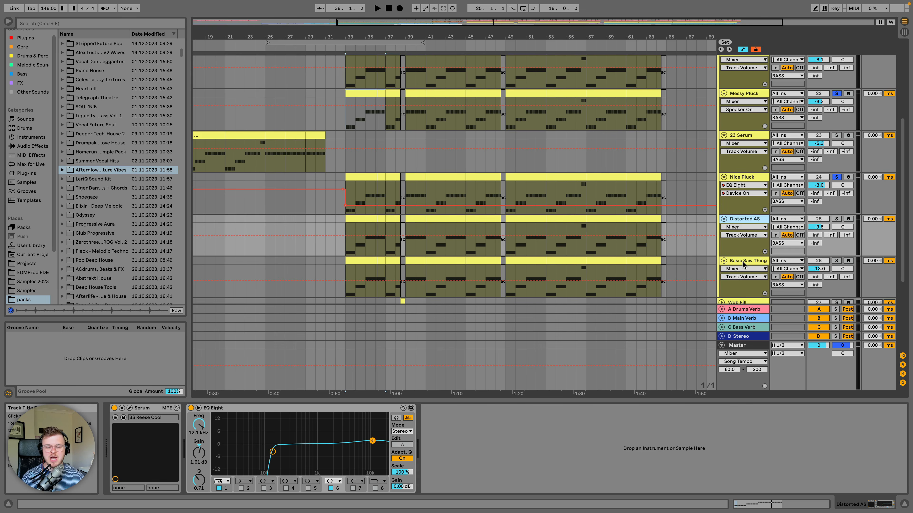
click(742, 261)
click(745, 220)
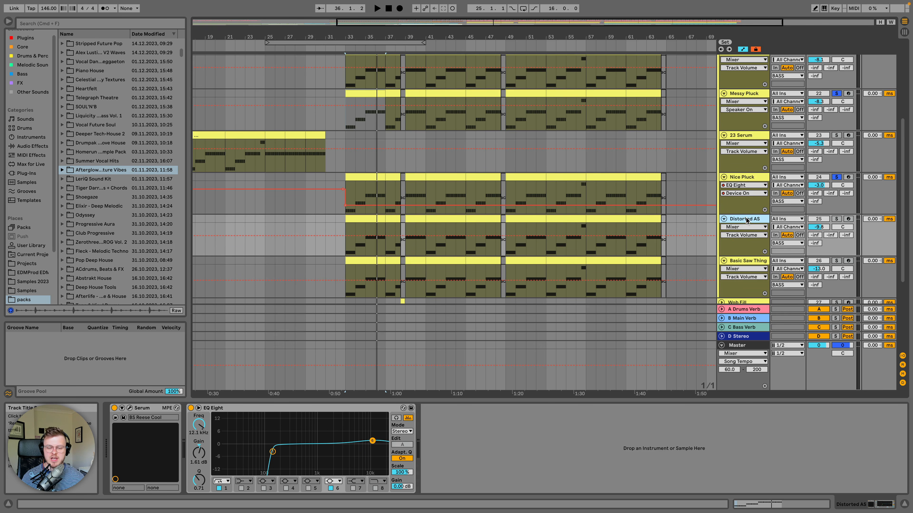
click(272, 453)
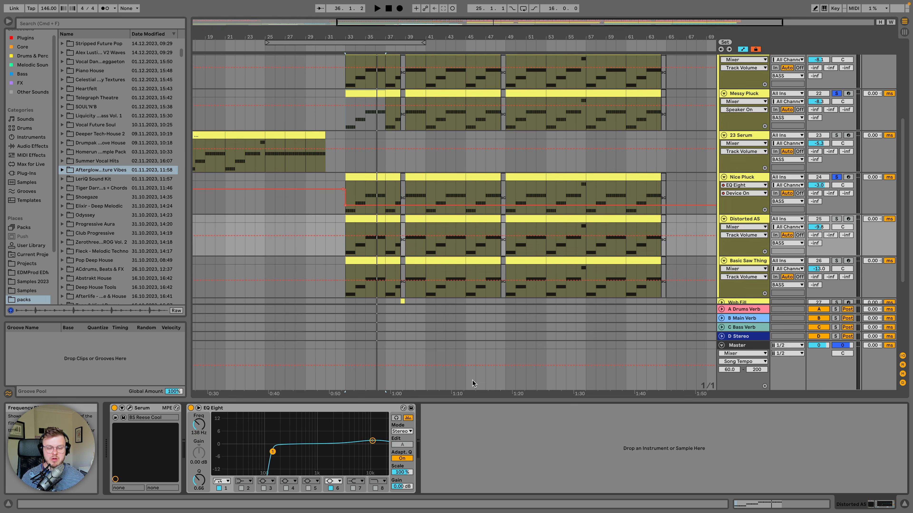
click(748, 263)
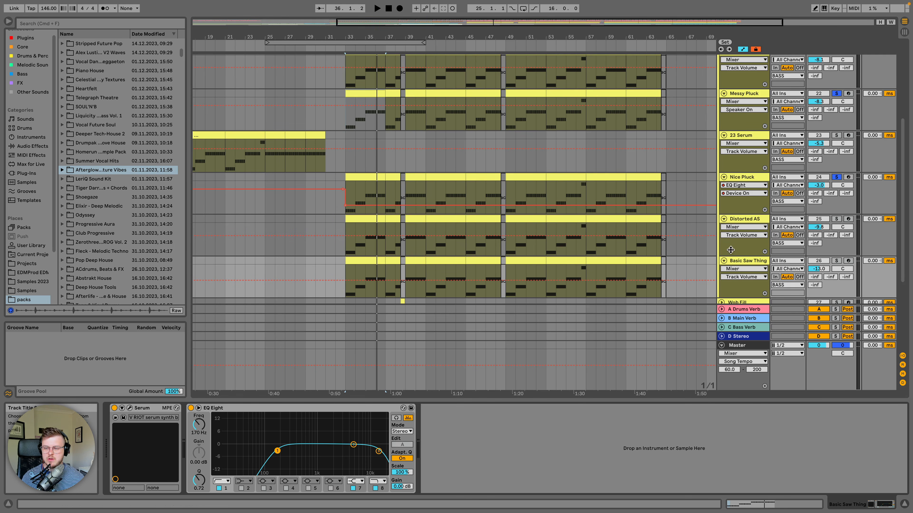
Step: Add Distorted AS and Basic Saw Thing to the soloed plucks, play from bar 33 and stop playback
scroll(731, 249, down, 3)
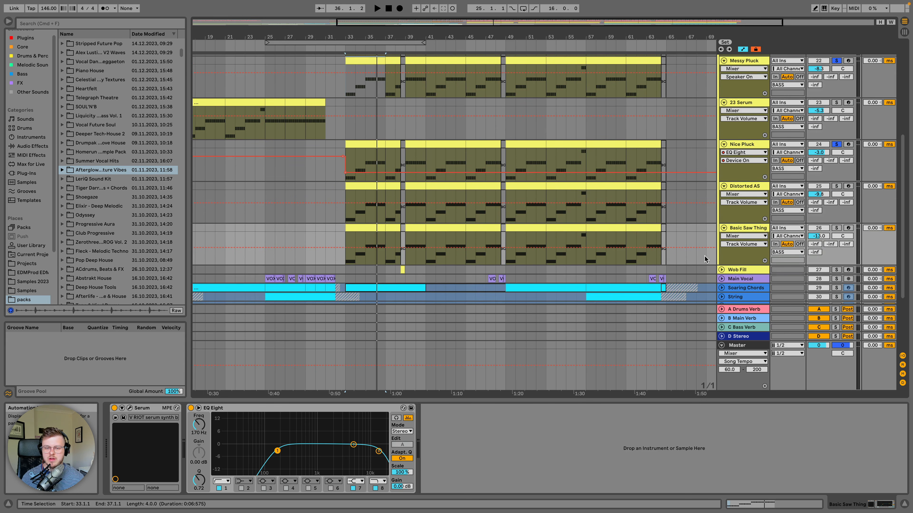
super+click(836, 186)
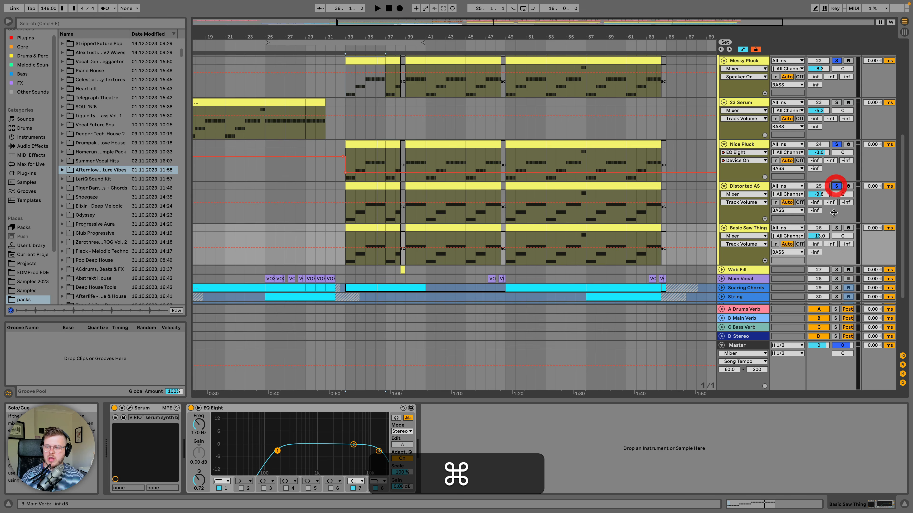
super+click(836, 228)
super+click(369, 187)
key(space)
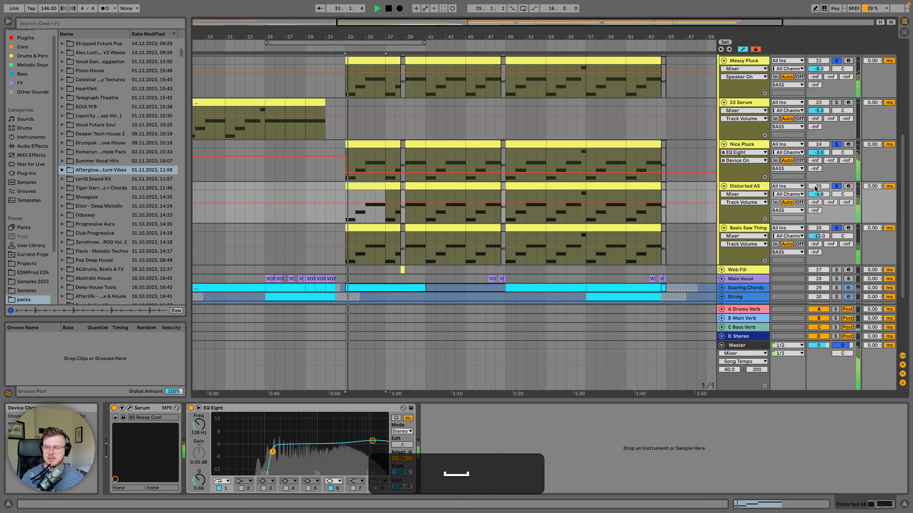
key(space)
Step: Solo Distorted AS alone, play its first clip from bar 33 and stop playback
click(836, 186)
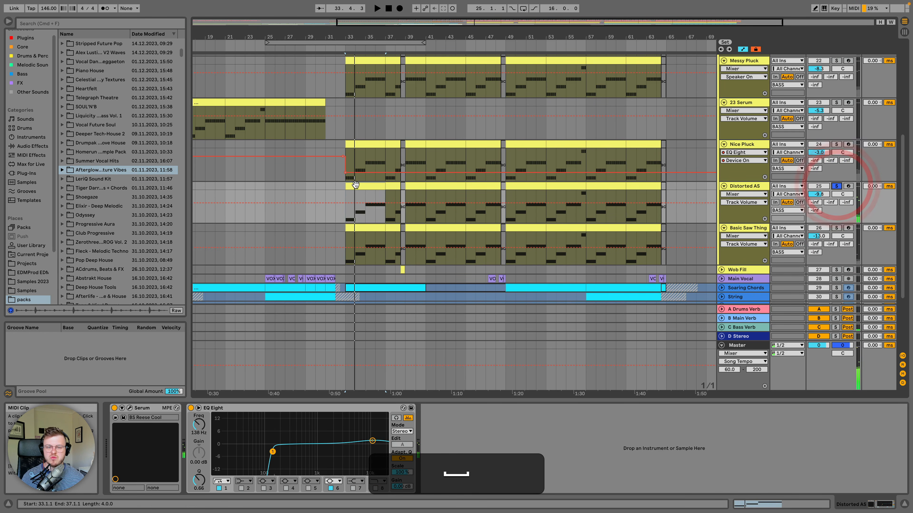
click(356, 185)
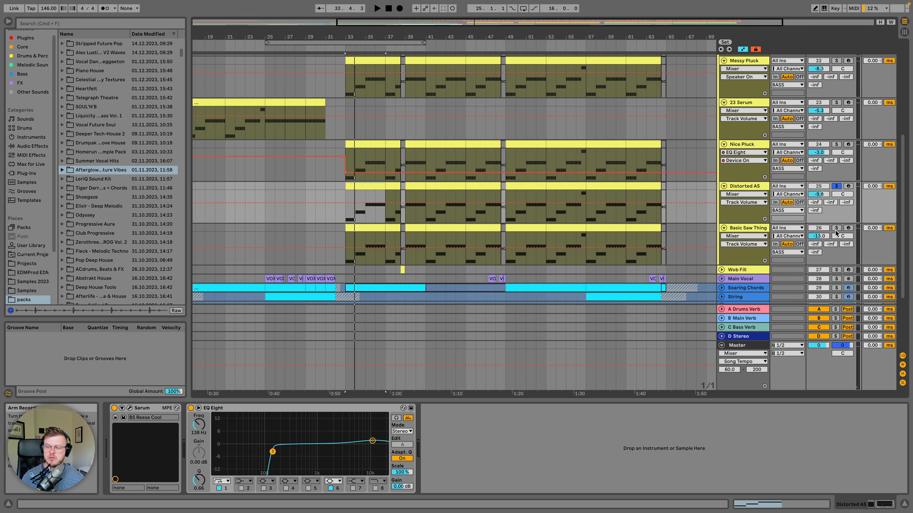
key(space)
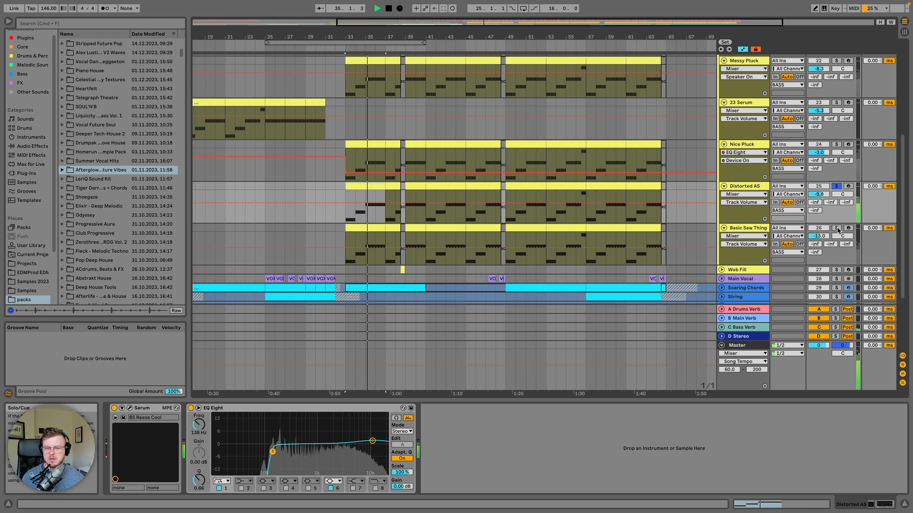
key(space)
Step: Solo Basic Saw Thing alone, play its first clip from bar 33 and stop playback
click(836, 228)
click(359, 228)
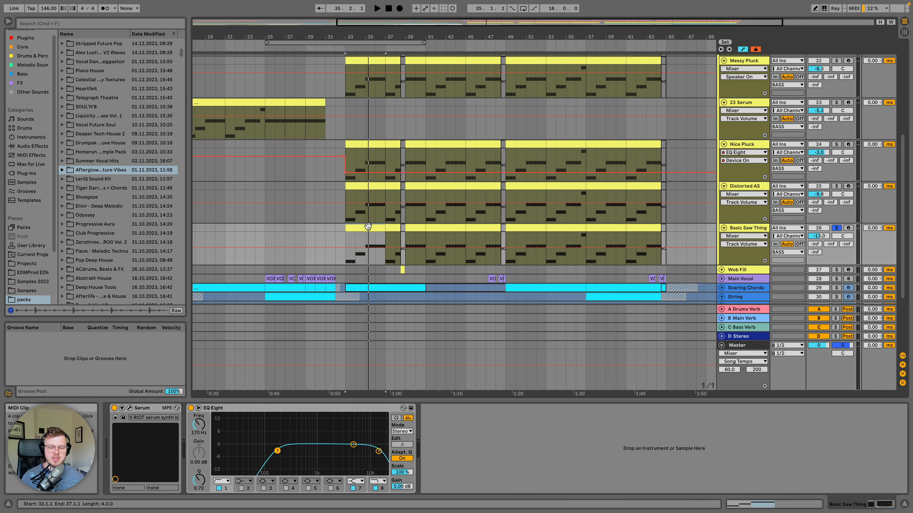
key(space)
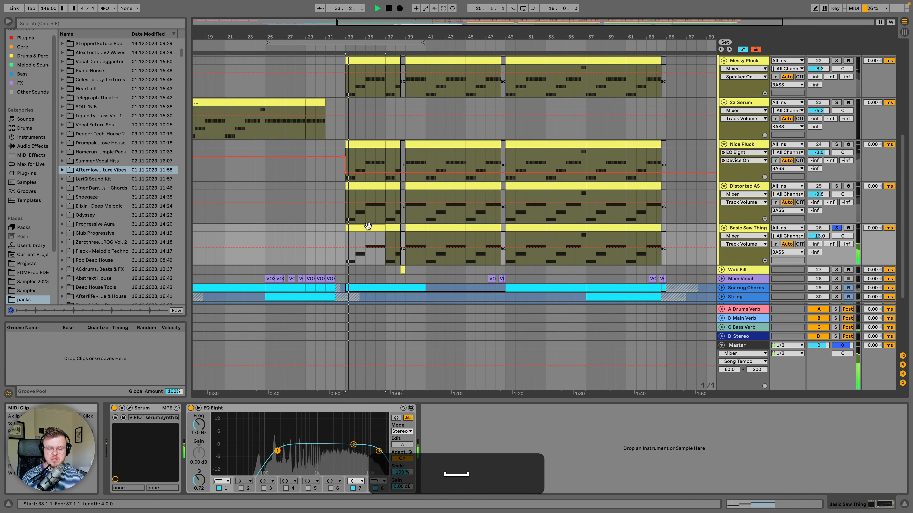
key(space)
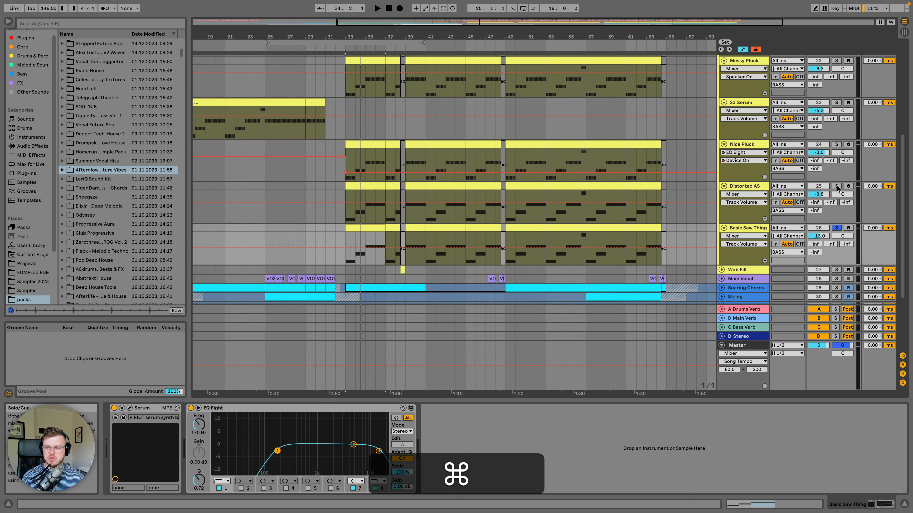
Step: Add Distorted AS to the soloed Basic Saw Thing, play from bar 33 and stop playback
super+click(837, 186)
key(super+space)
scroll(841, 141, up, 2)
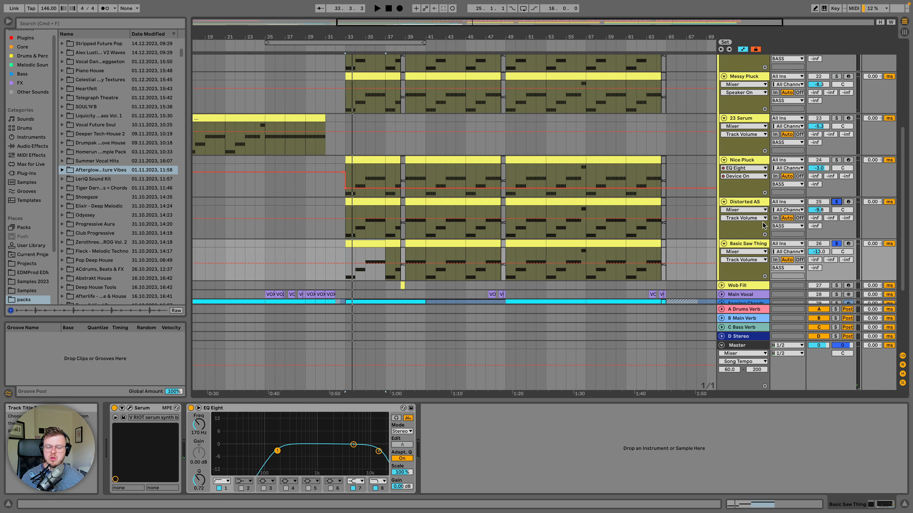
Step: Examine the EQ Eight curves on the Distorted AS, Nice Pluck and Messy Pluck tracks
click(753, 203)
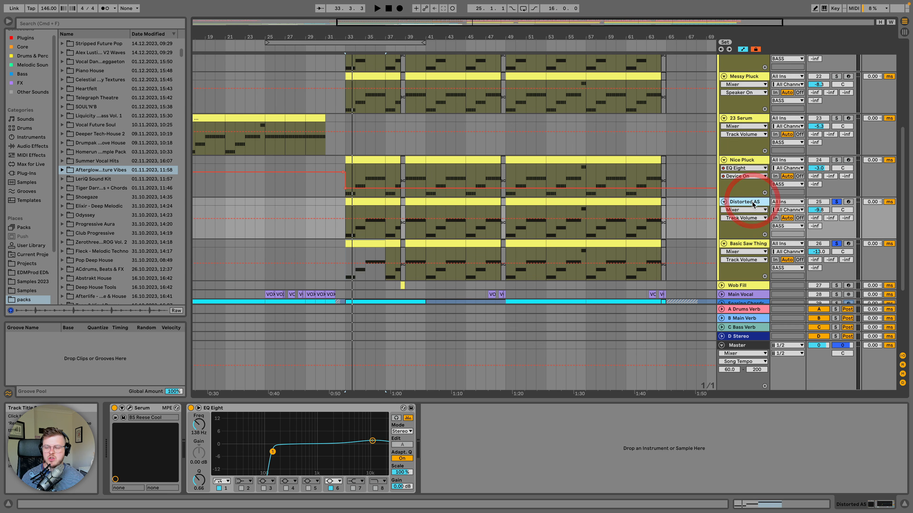
click(745, 160)
scroll(745, 159, up, 2)
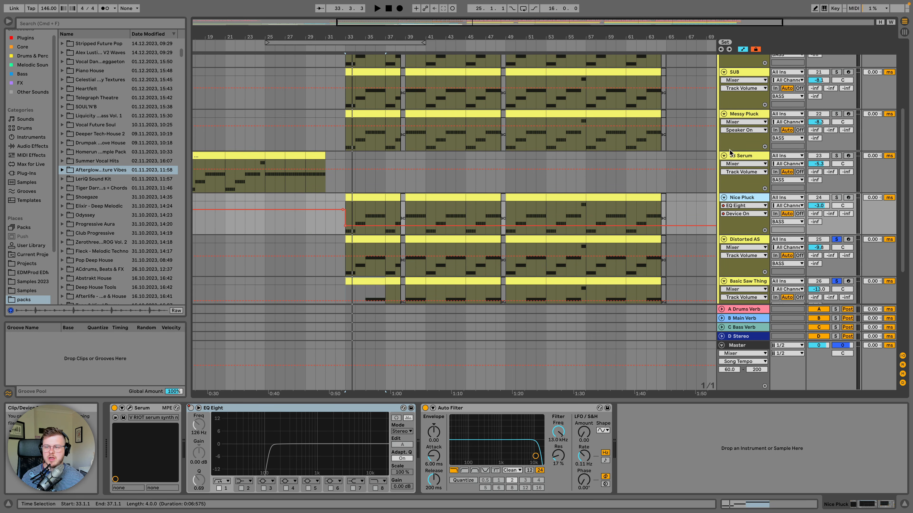
click(750, 114)
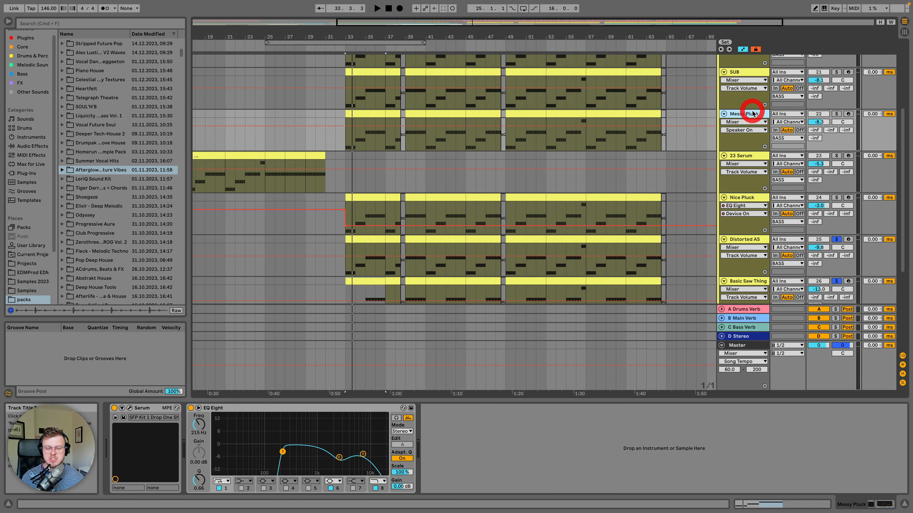
click(339, 457)
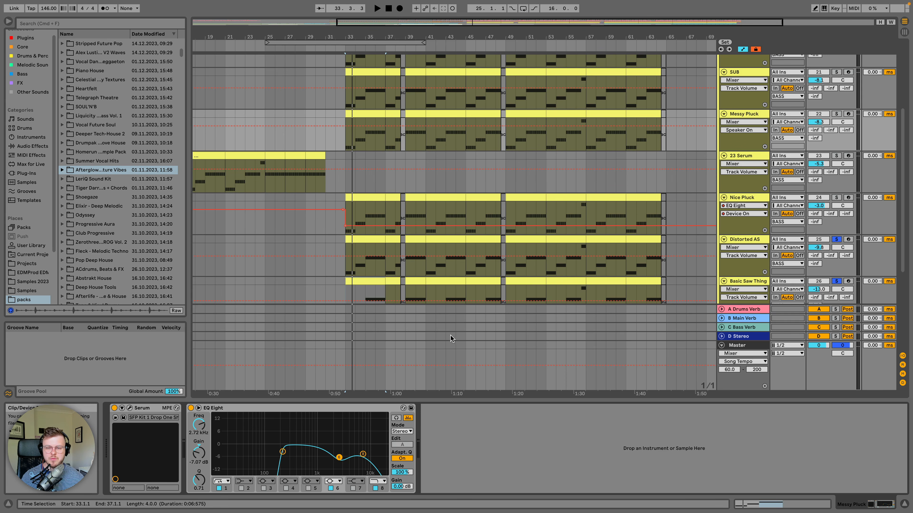
scroll(720, 180, up, 2)
scroll(720, 180, up, 1)
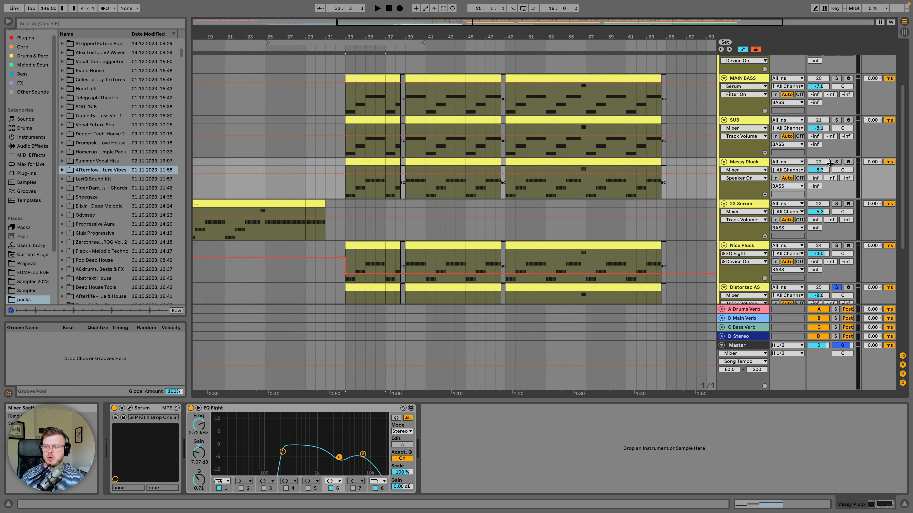
scroll(830, 163, up, 6)
click(836, 163)
scroll(837, 164, down, 2)
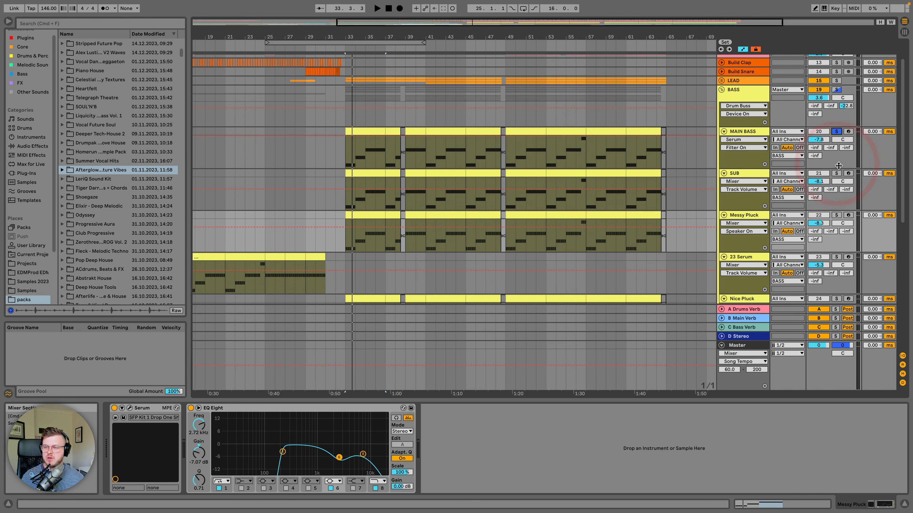
super+click(836, 173)
scroll(837, 173, down, 2)
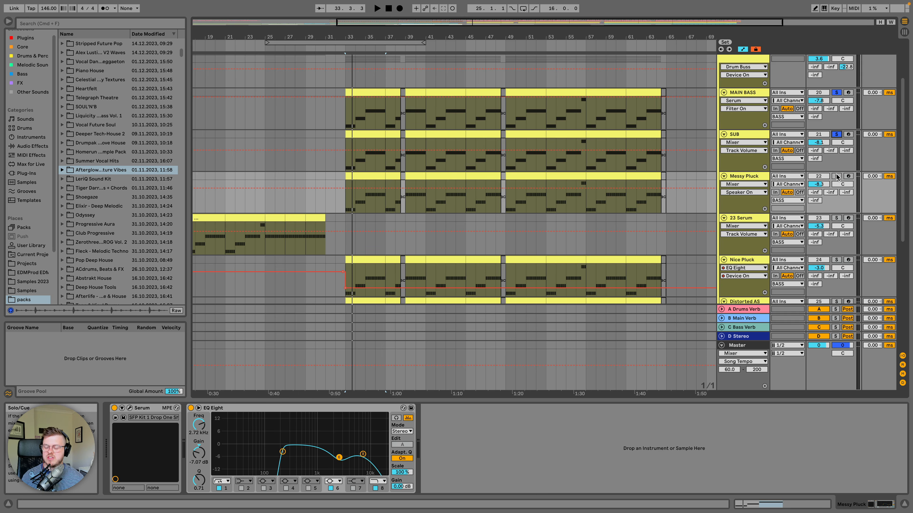
super+click(836, 176)
scroll(835, 179, down, 2)
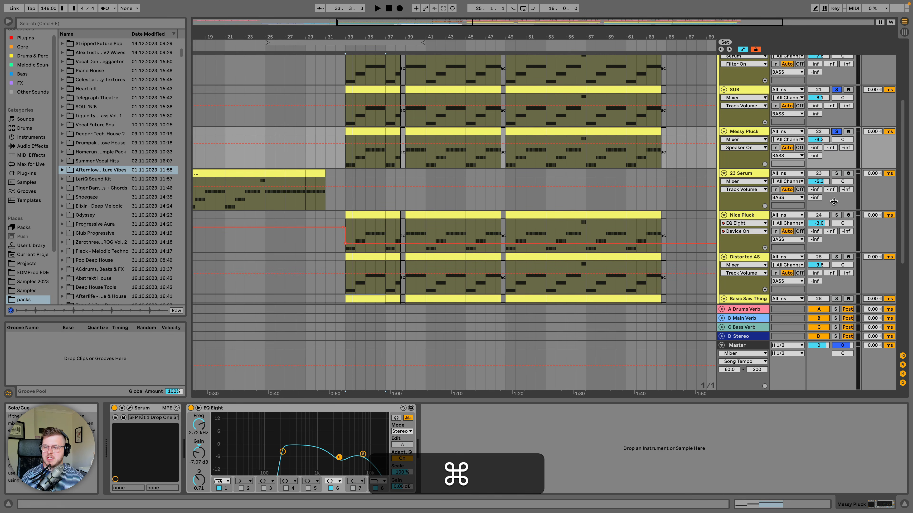
click(836, 131)
Step: Solo the whole BASS group, play it from bar 33 and stop playback
scroll(837, 134, up, 6)
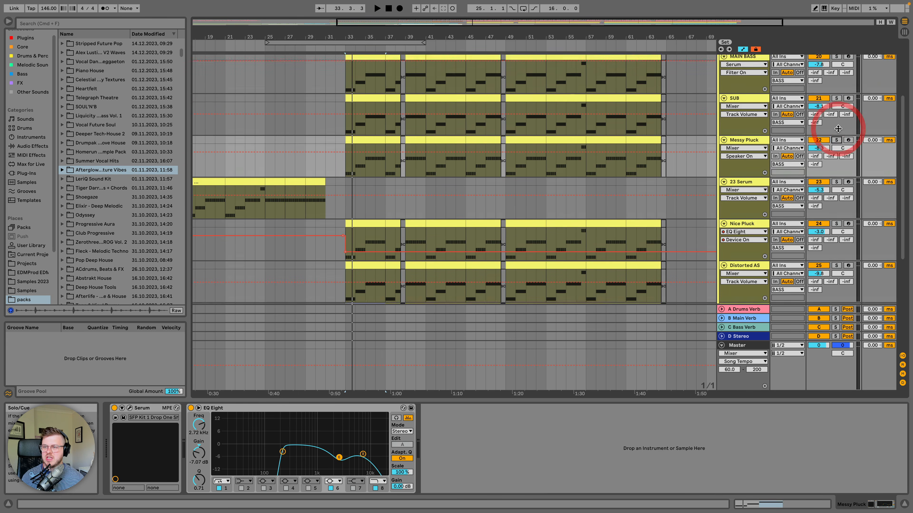
click(836, 120)
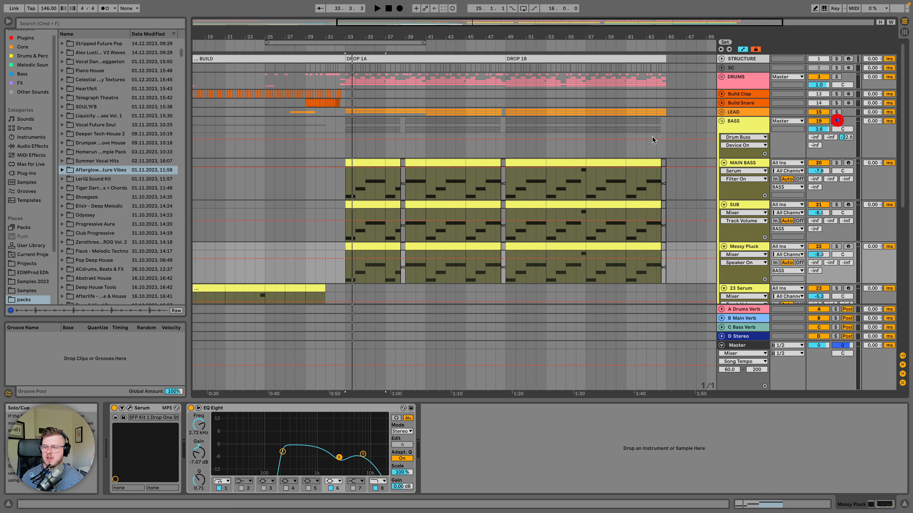
click(345, 149)
scroll(364, 150, down, 1)
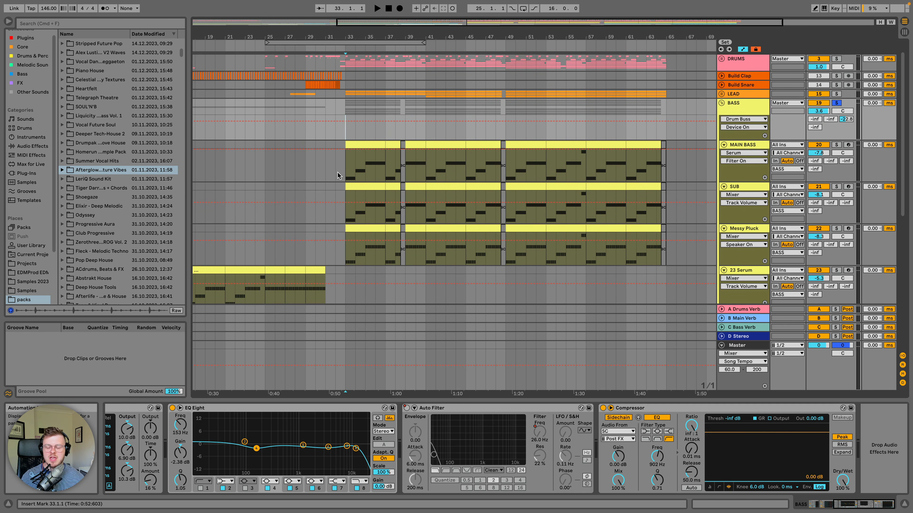
scroll(337, 172, down, 1)
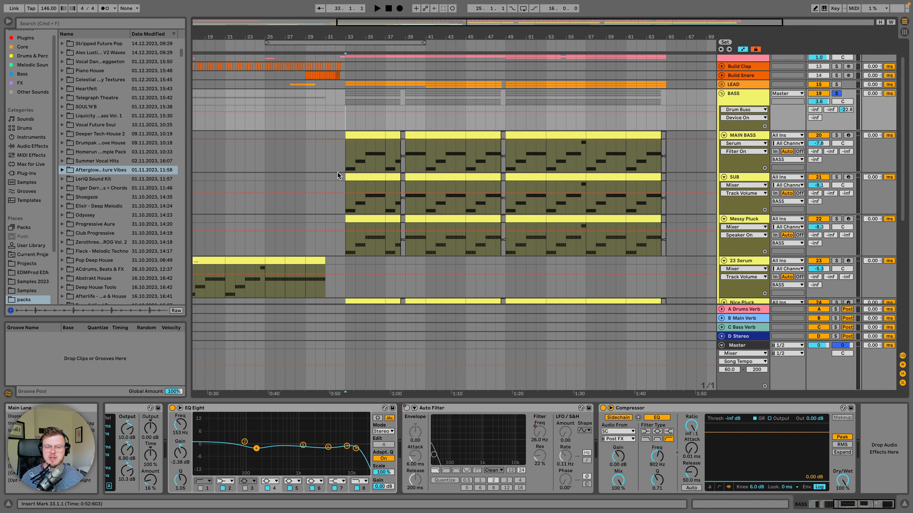
key(space)
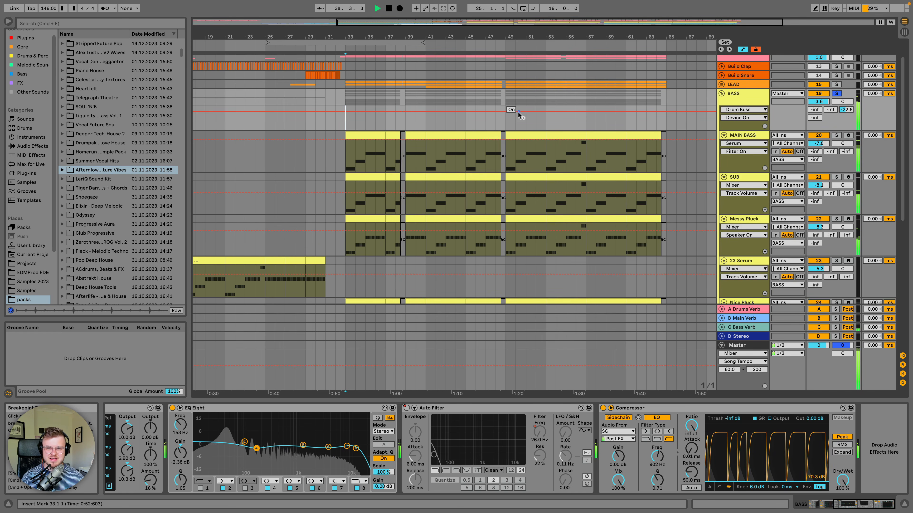
key(space)
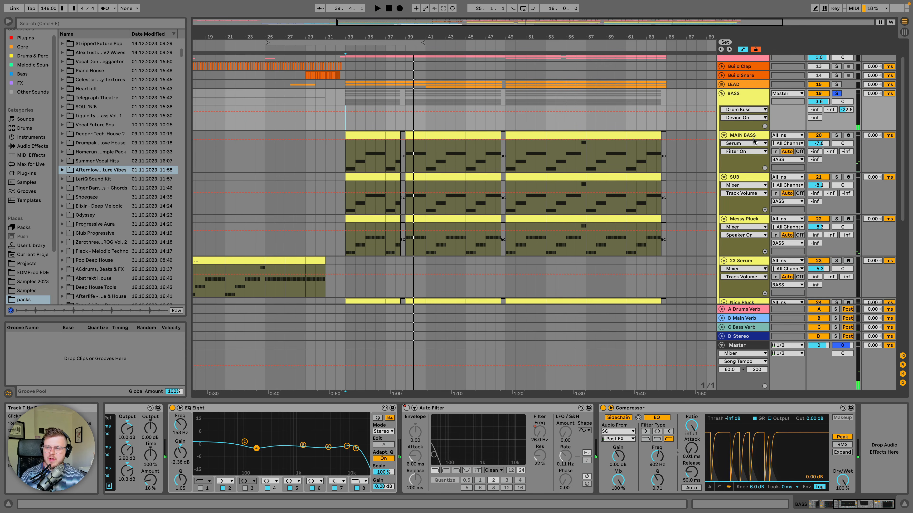
Step: Group all devices on the BASS group track, from Drum Buss through Compressor, into one Audio Effect Rack
click(741, 99)
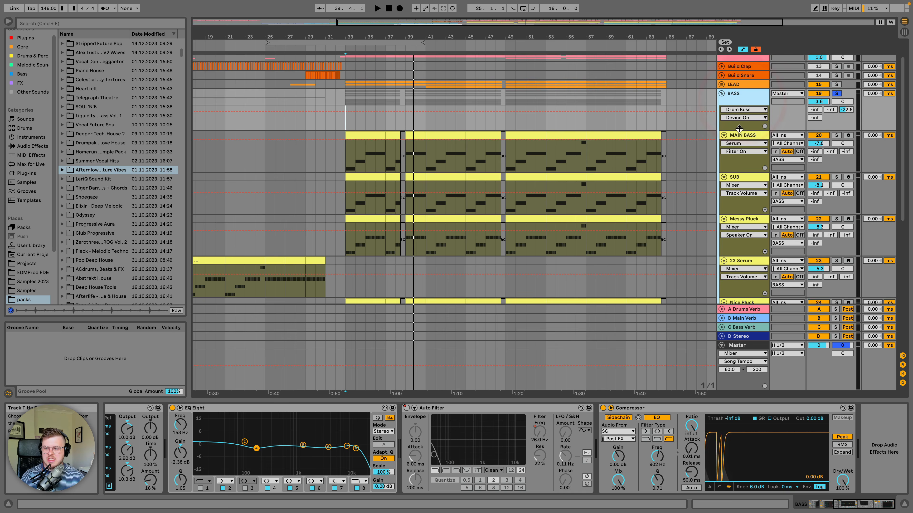
scroll(588, 412, left, 5)
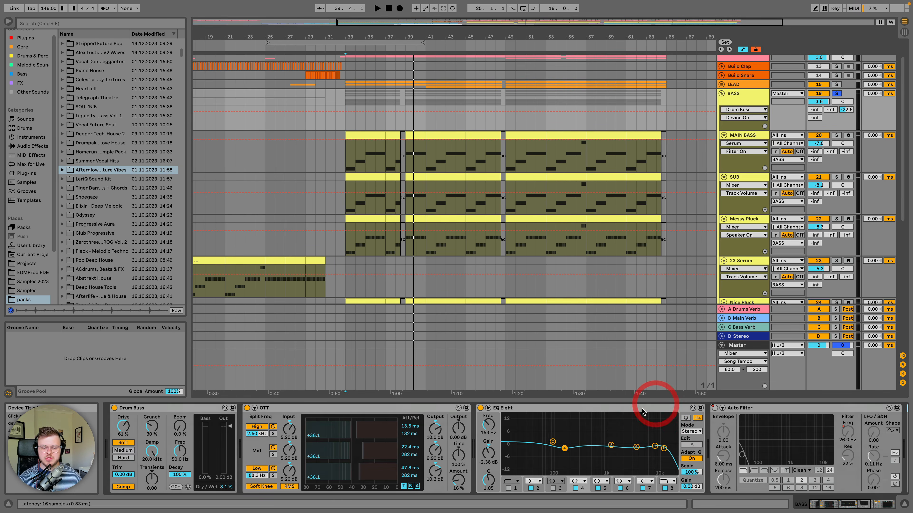
shift+click(159, 408)
key(super+g)
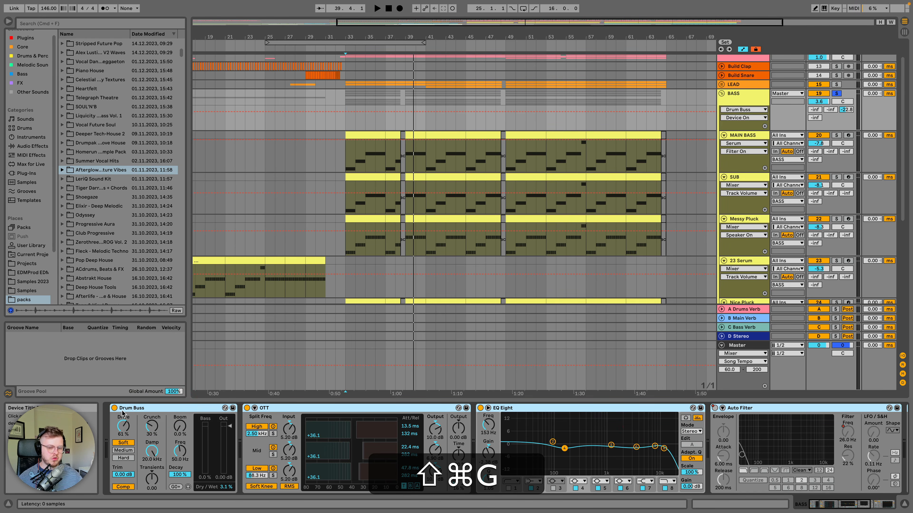
Step: Play the BASS group from bar 33 with its effect rack bypassed, and inspect the reverb on the Bass Verb return
key(space)
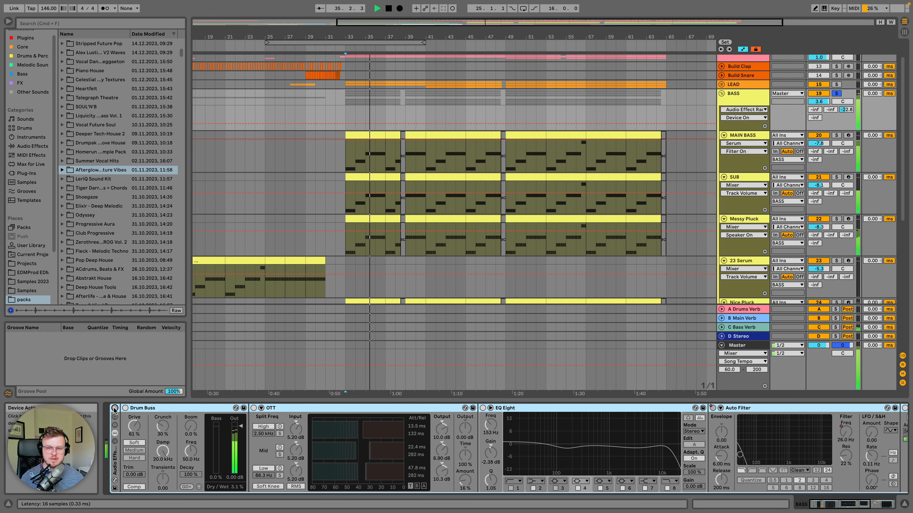
key(space)
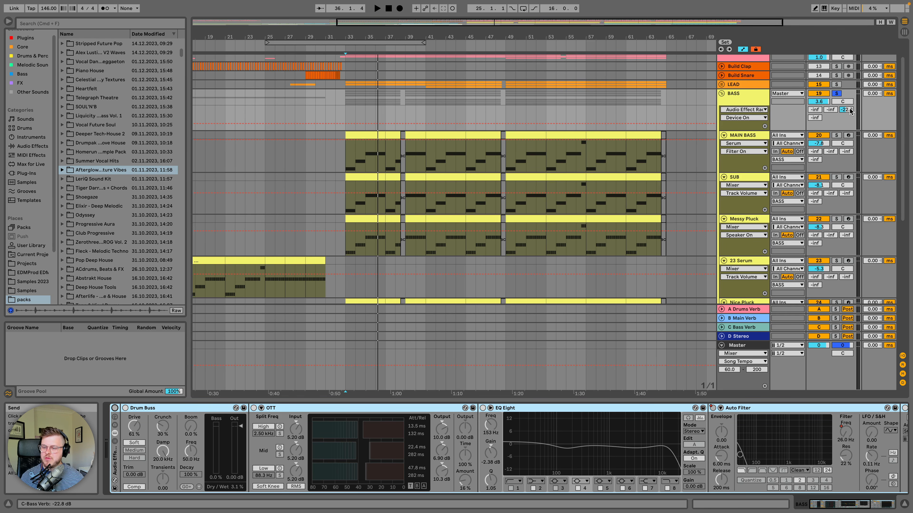
click(756, 327)
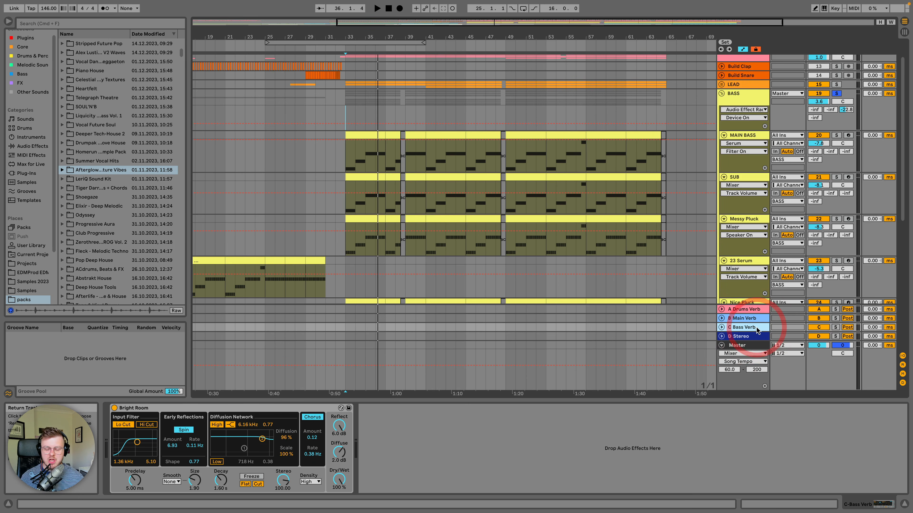
click(748, 100)
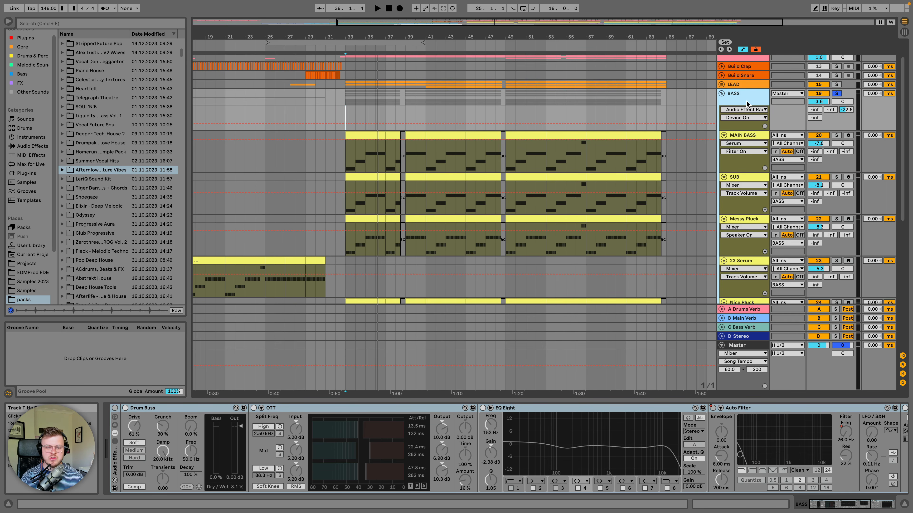
Step: Re-enable the BASS effect rack and switch off its Compressor, EQ Eight and OTT devices
click(117, 414)
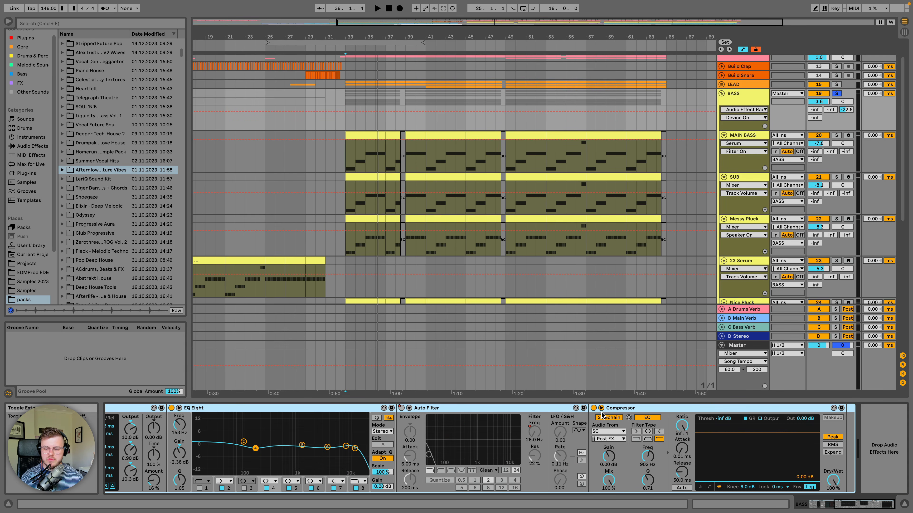
click(593, 410)
click(482, 408)
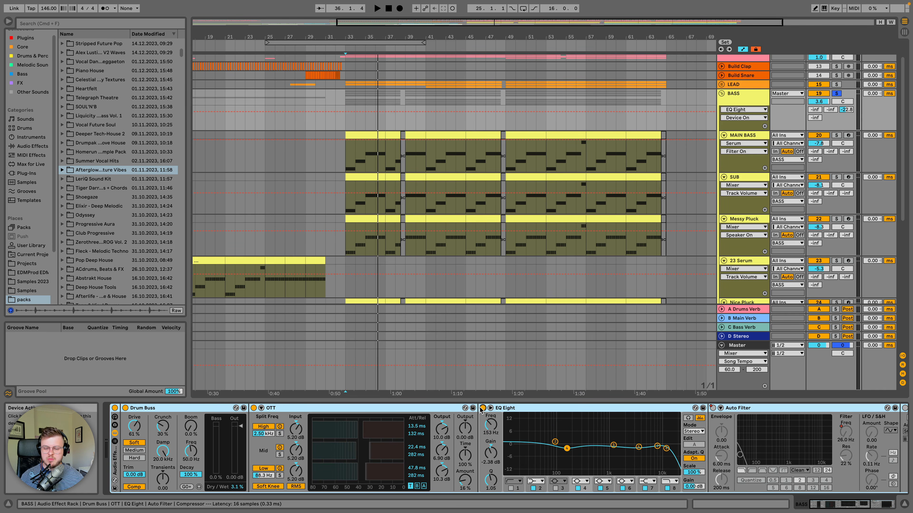
click(254, 408)
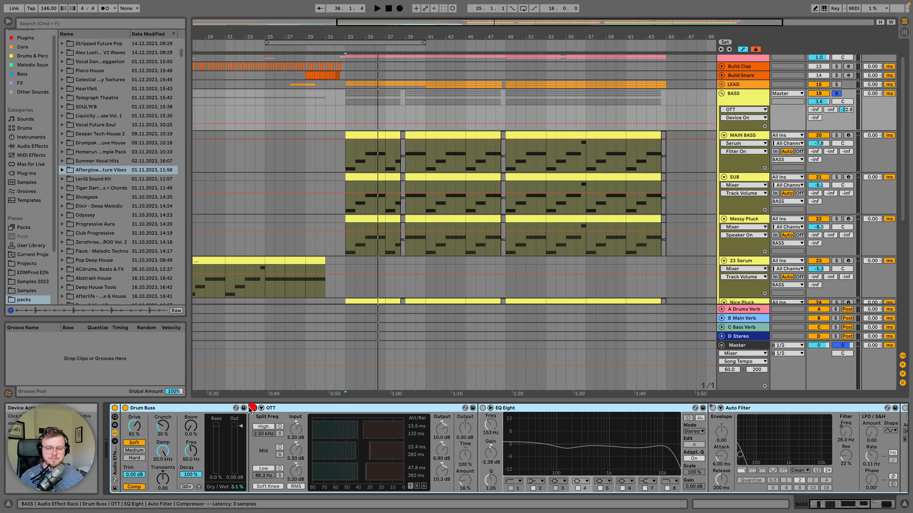
Step: Compare the BASS group with Drum Buss switched off and back on during playback from bar 33, and stop playback
click(185, 408)
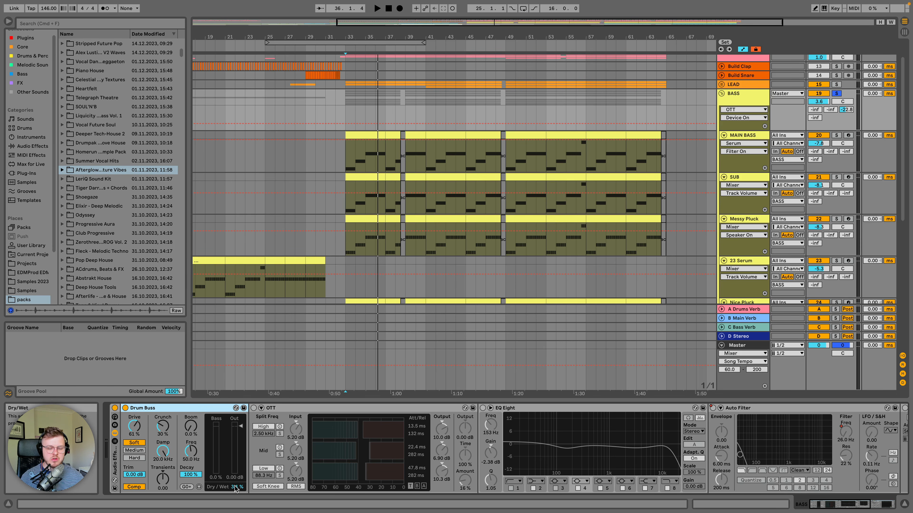
click(125, 408)
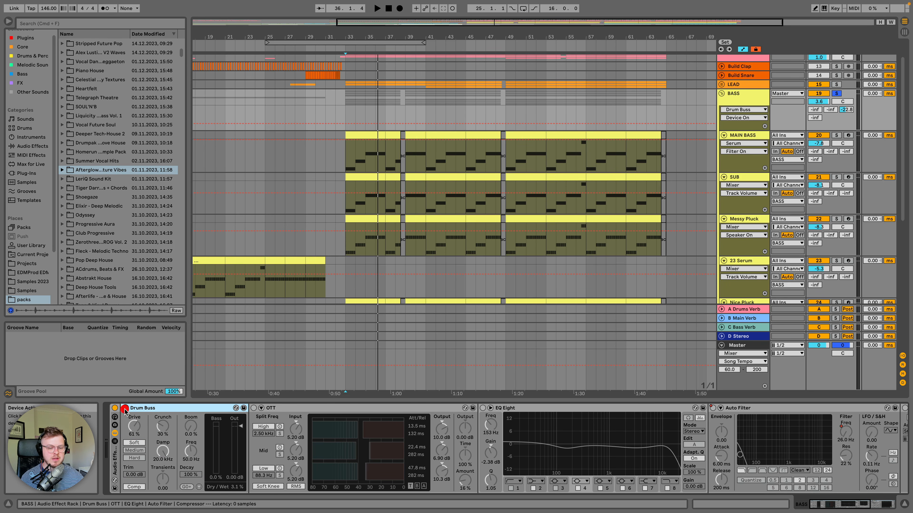
key(space)
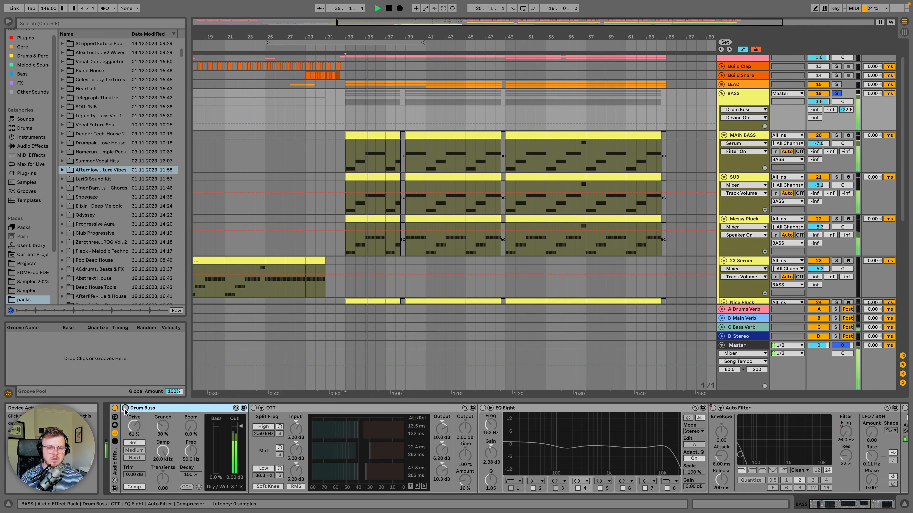
click(125, 408)
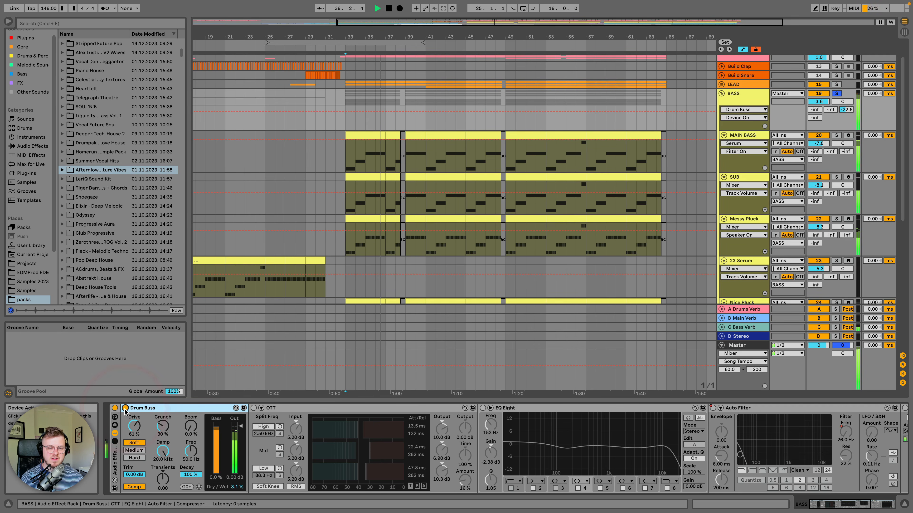
key(space)
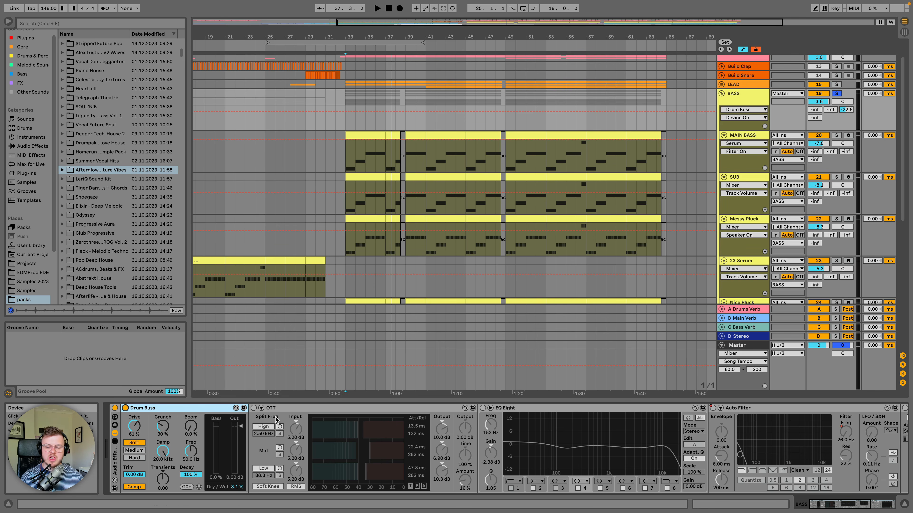
Step: Switch OTT back on in the BASS rack and look through the Multiband Dynamics presets among the audio effects
click(253, 409)
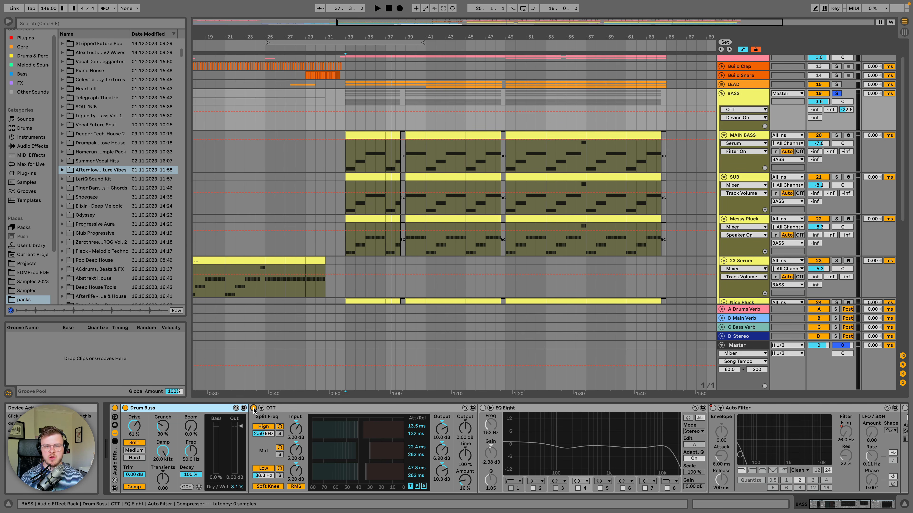
click(32, 146)
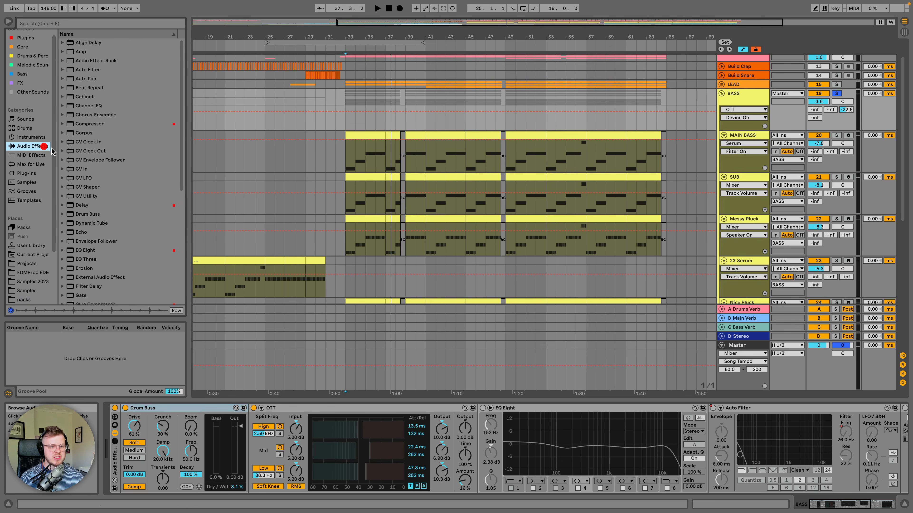
scroll(68, 180, down, 3)
scroll(64, 231, down, 3)
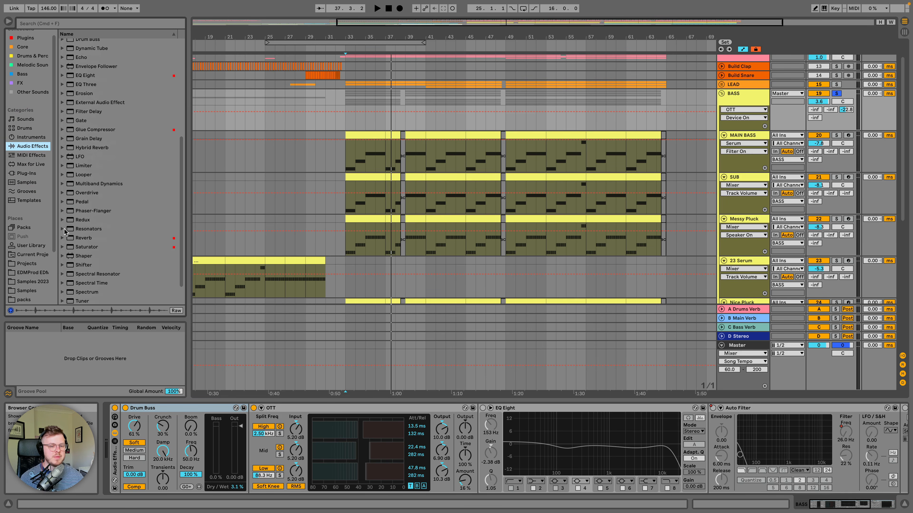
click(63, 185)
click(101, 229)
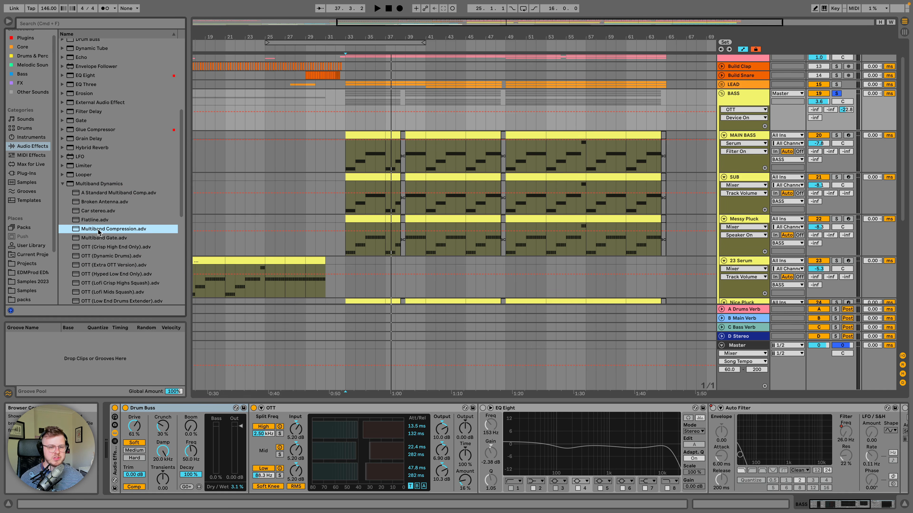
click(398, 411)
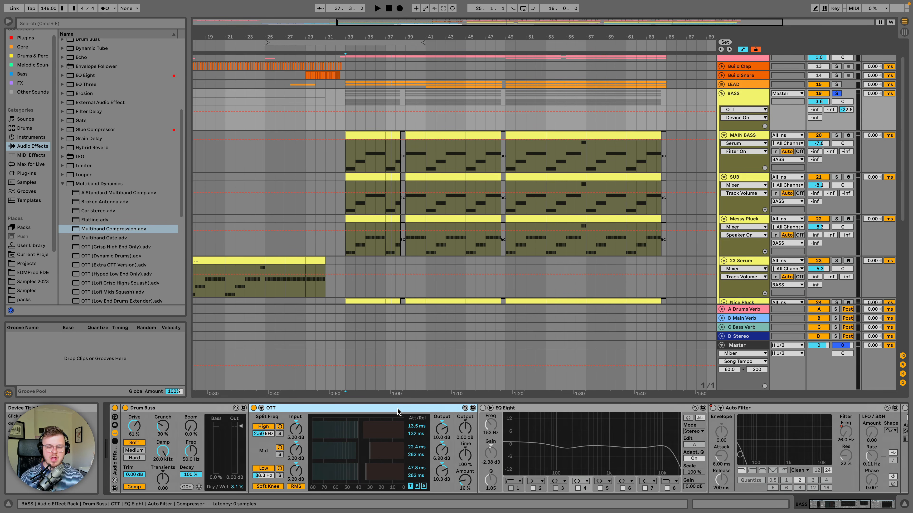
Step: Switch EQ Eight back on in the BASS rack and inspect its low-frequency bands 2 and 4
click(201, 407)
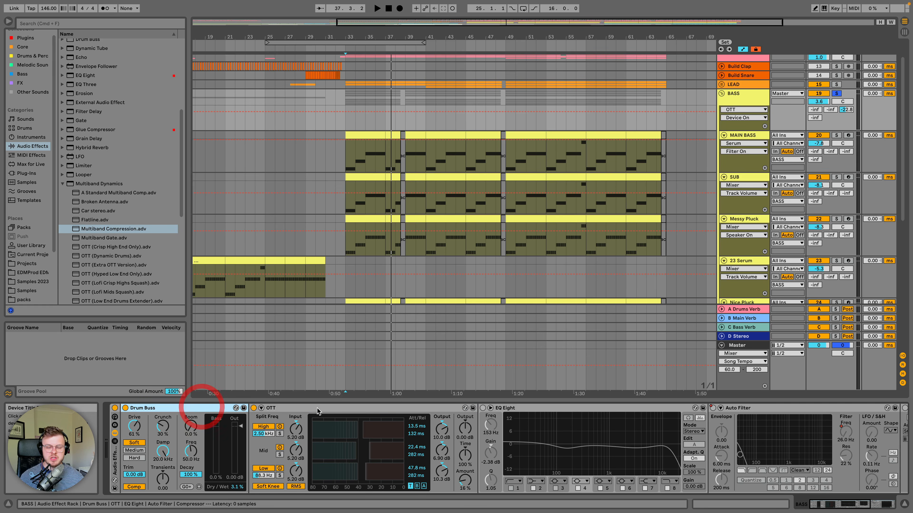
click(316, 408)
click(483, 408)
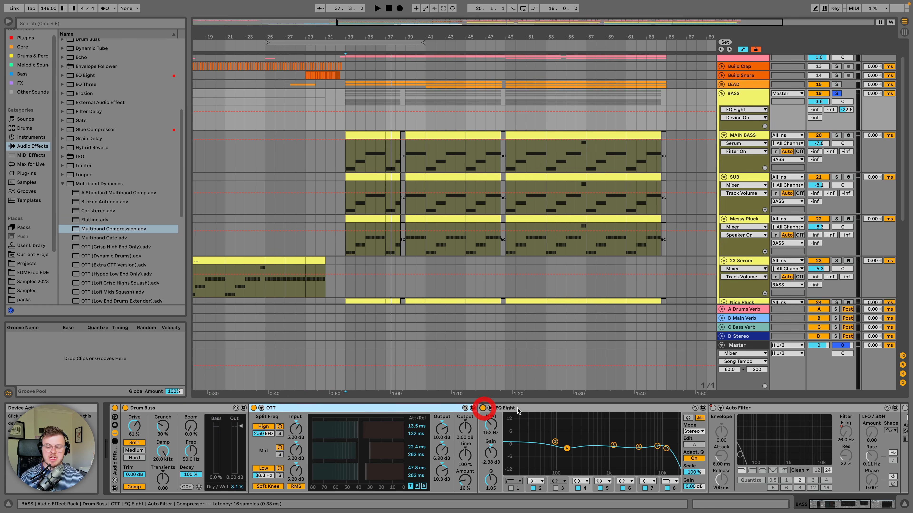
click(518, 408)
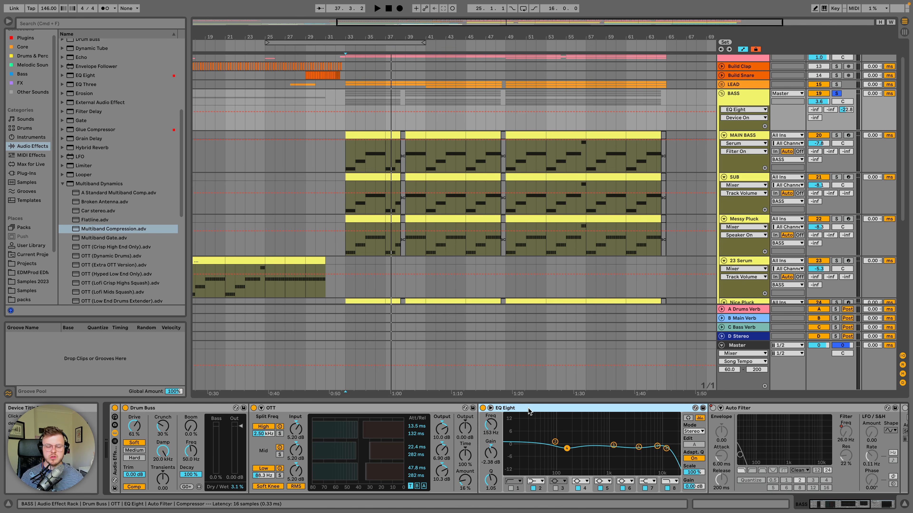
scroll(529, 409, right, 3)
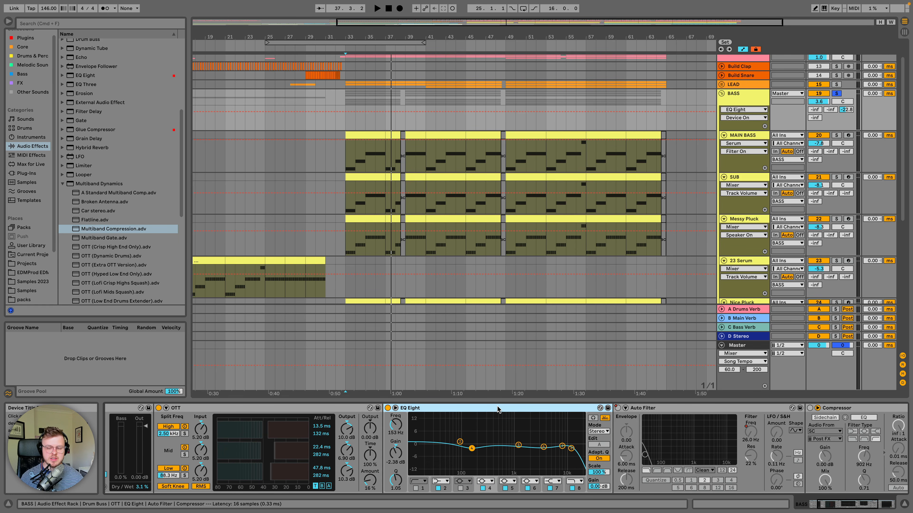
scroll(497, 409, right, 5)
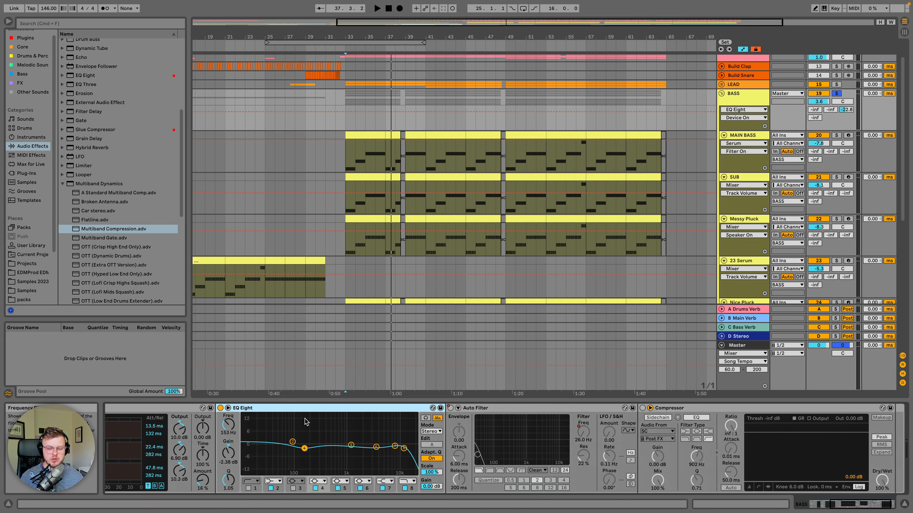
click(280, 489)
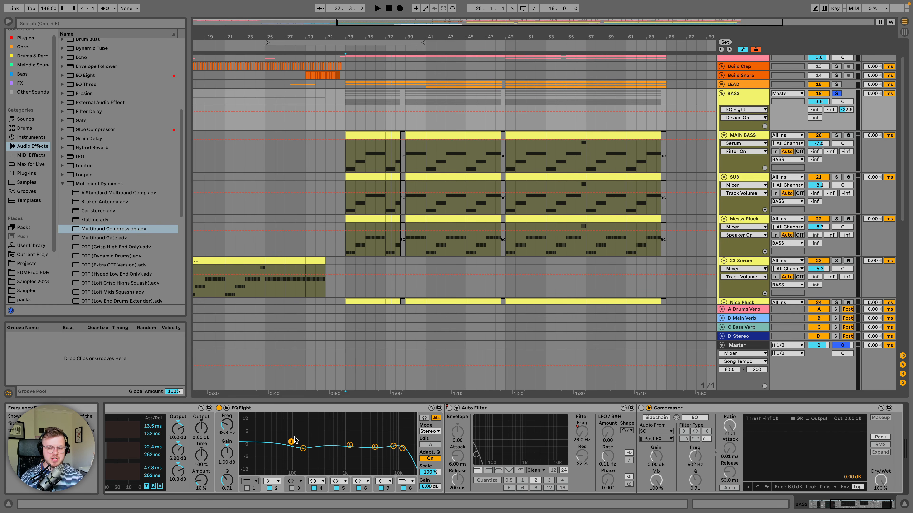
click(318, 488)
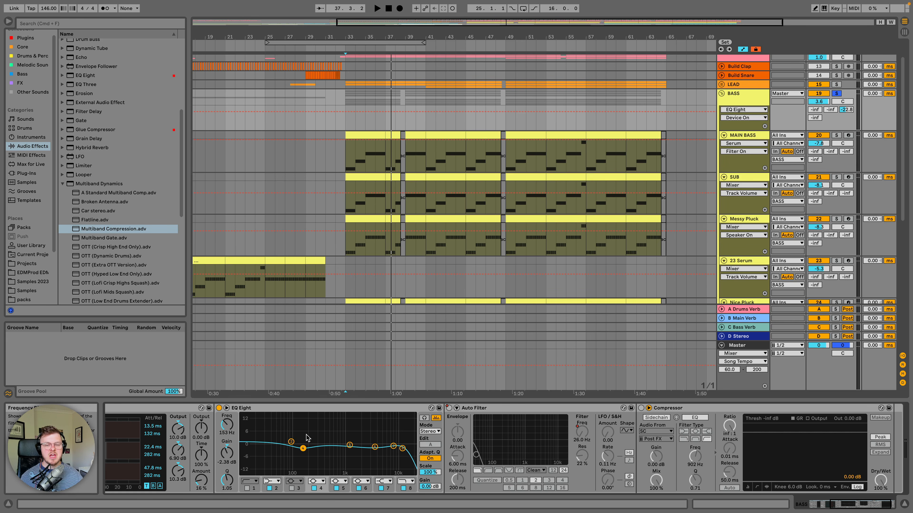
Step: Add an EQ Eight after FabFilter Pro-L 2 on the DRUMS group and switch off its band 1
scroll(879, 151, up, 2)
click(742, 81)
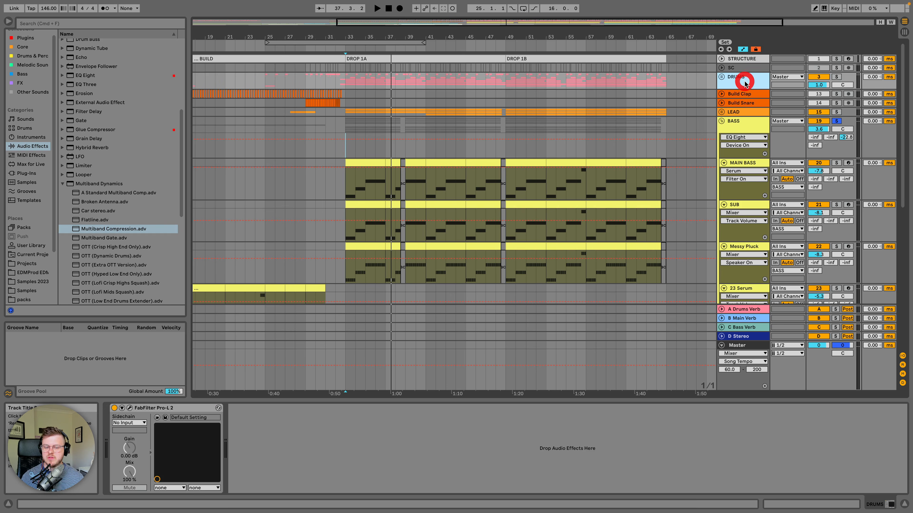
double_click(85, 75)
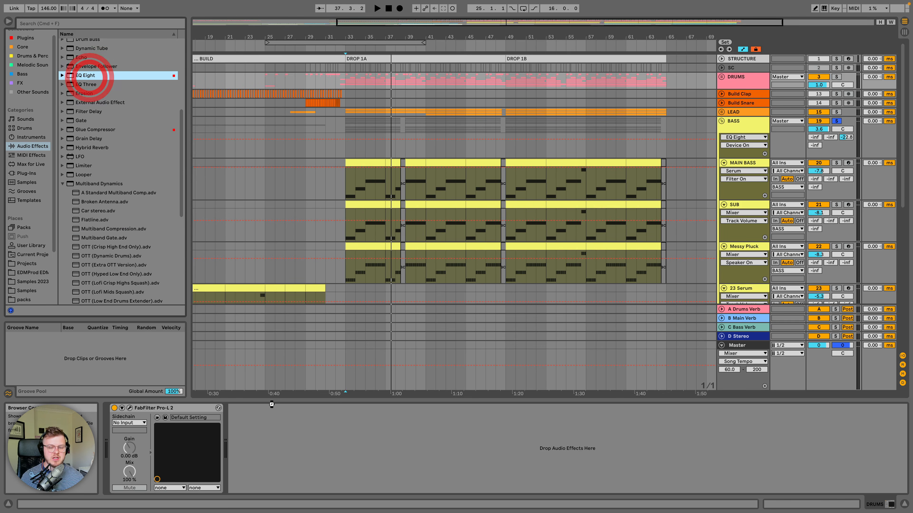
click(260, 488)
Step: Play the soloed DRUMS group from bar 33, examine its low end in the EQ Eight spectrum, and stop playback
key(space)
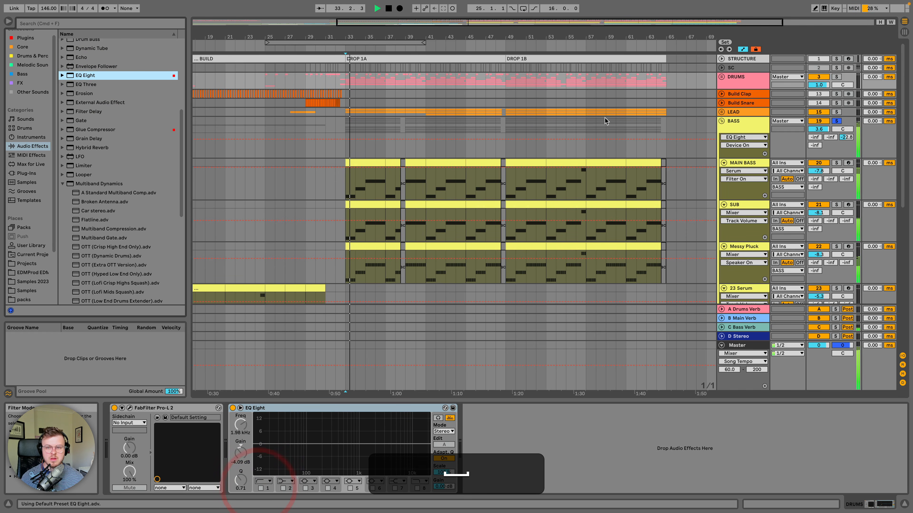
click(837, 77)
click(837, 78)
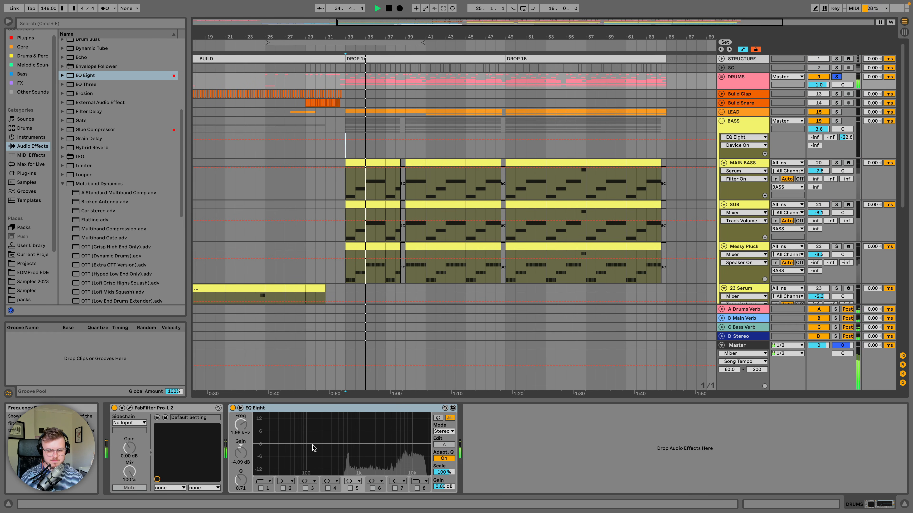
key(space)
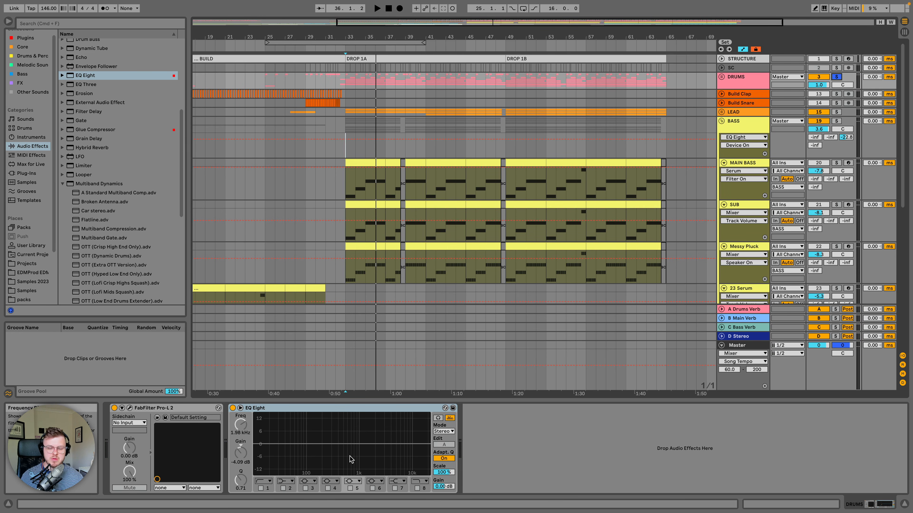
Step: Solo the BASS group and bring up its device chain again
scroll(743, 192, down, 2)
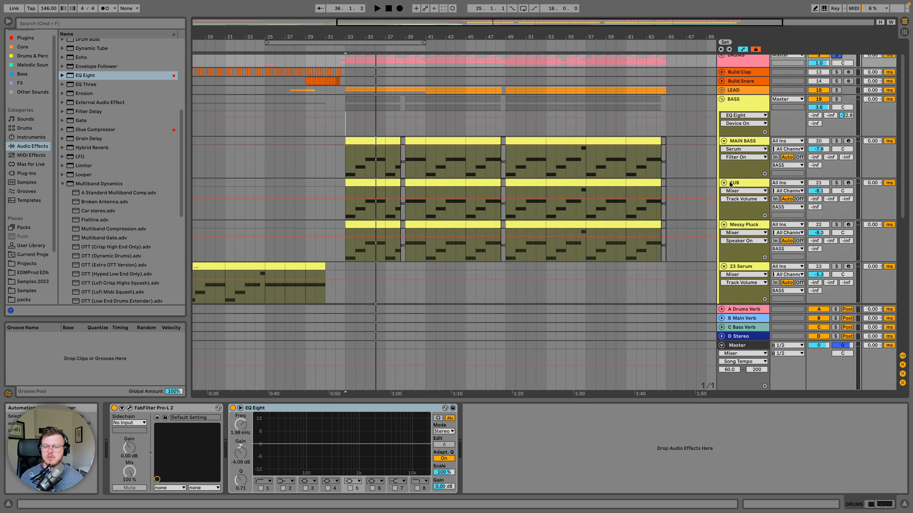
scroll(743, 180, down, 3)
scroll(743, 144, up, 3)
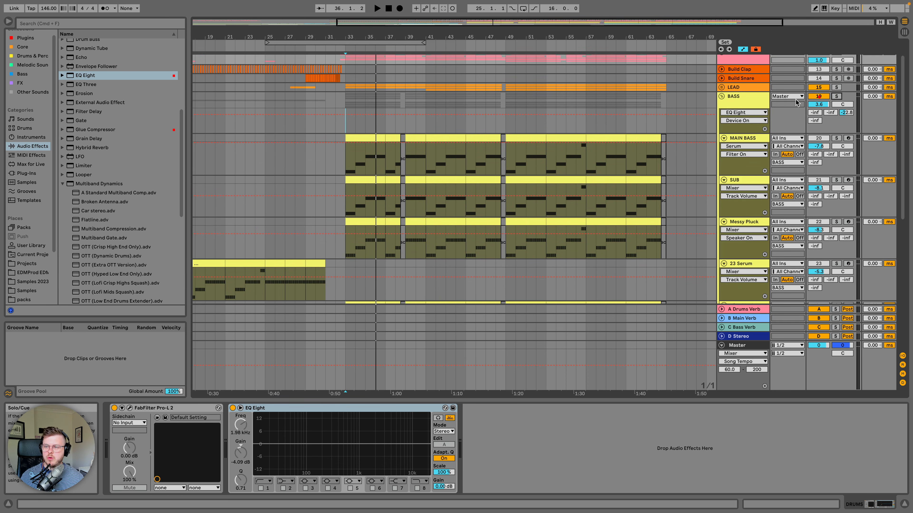
click(746, 100)
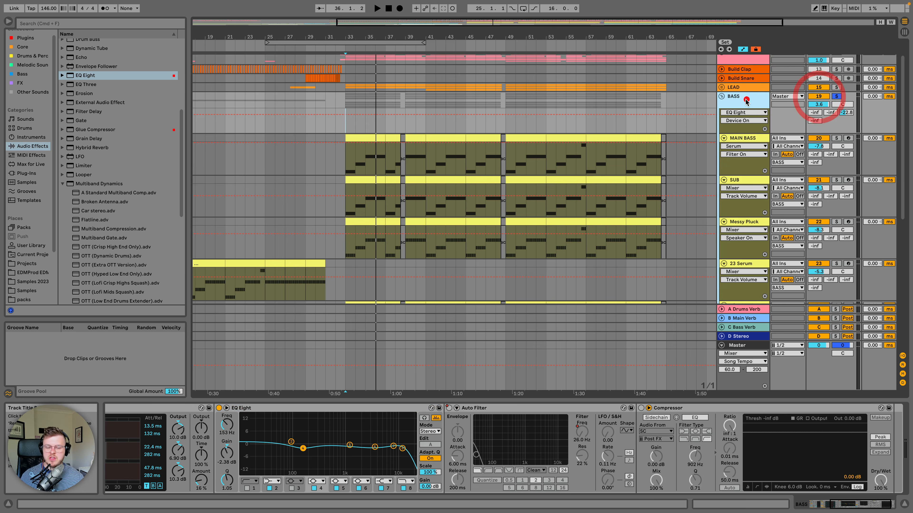
Step: Compare the BASS EQ Eight with band 4 off and on during playback, and set that band to about -4.34 dB at 147 Hz
click(314, 488)
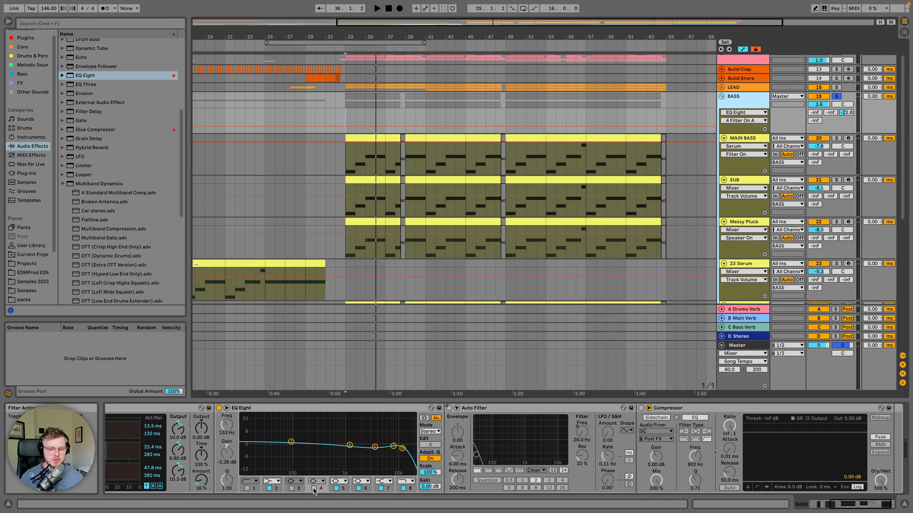
key(space)
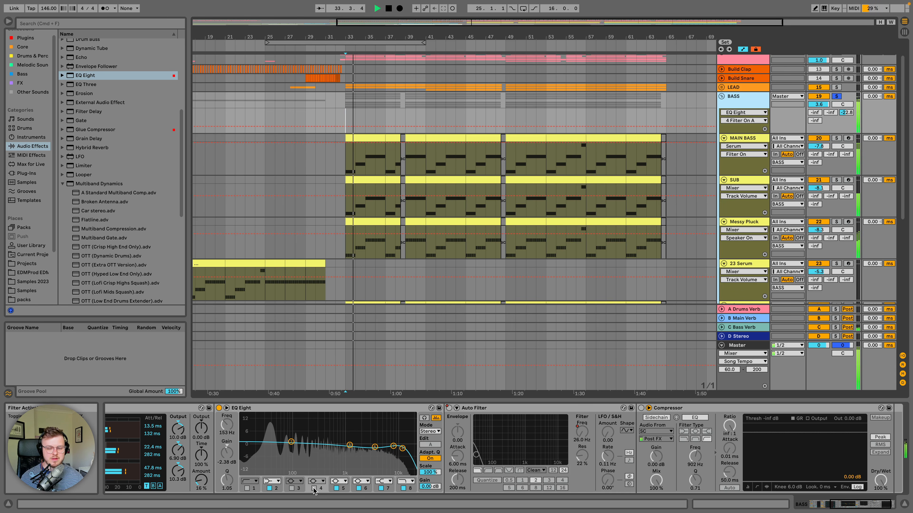
click(314, 488)
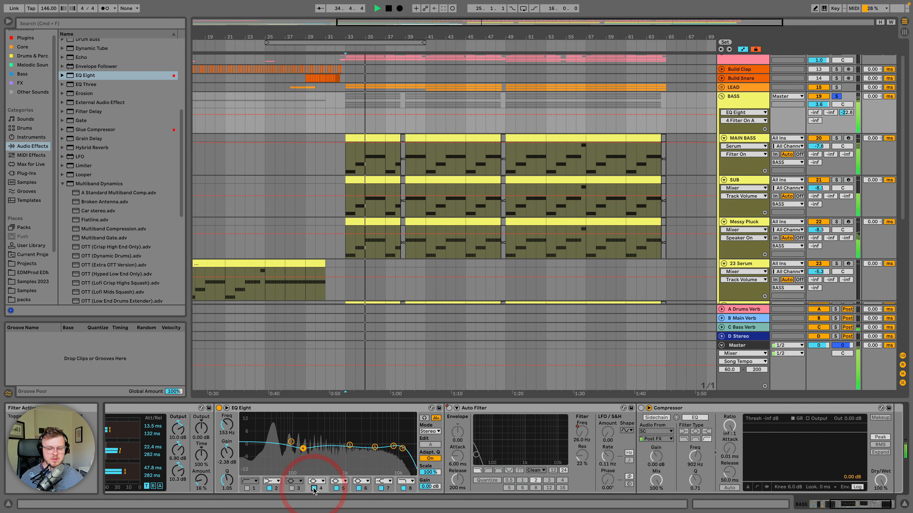
drag(303, 456, 302, 452)
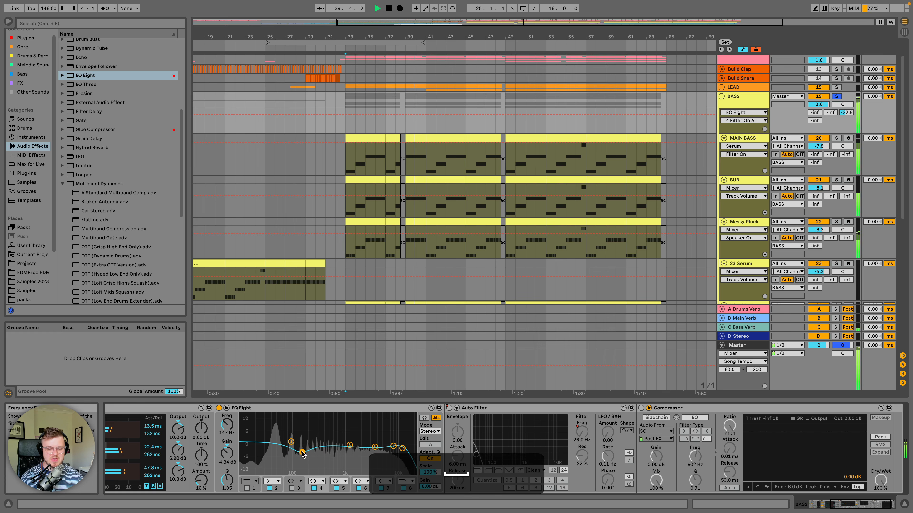
key(space)
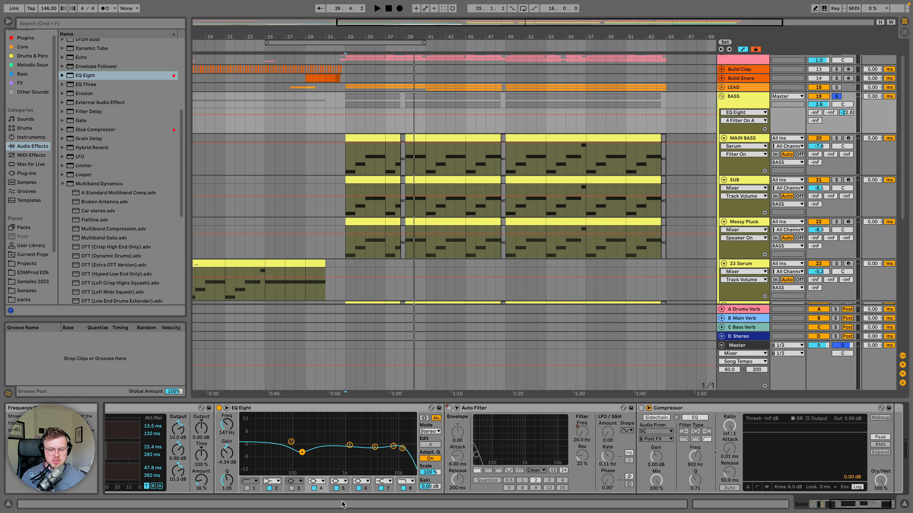
Step: Inspect the settings of bands 5, 6 and 7 in the BASS group's EQ Eight
click(341, 484)
click(365, 493)
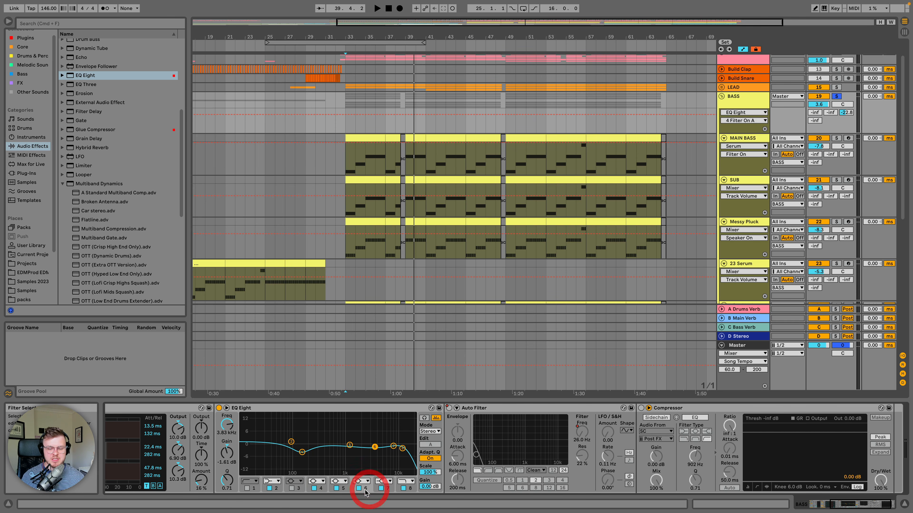
click(342, 488)
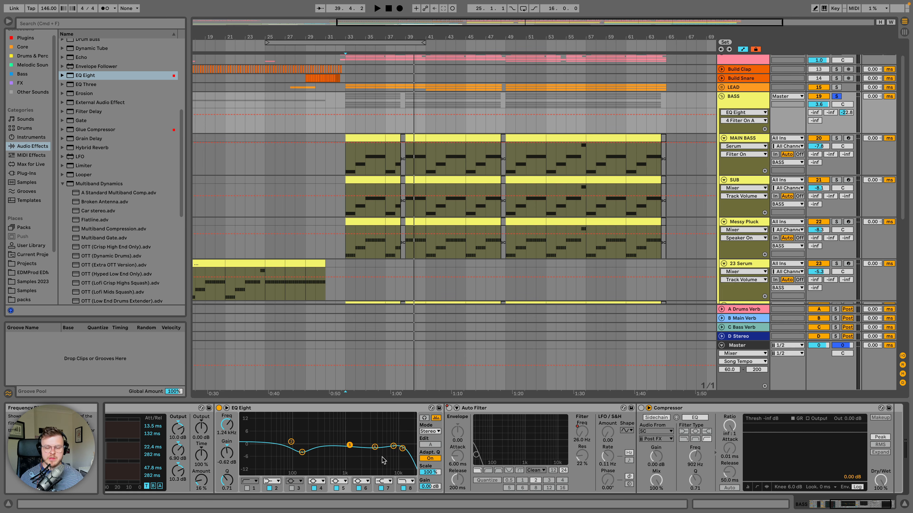
click(374, 447)
click(394, 447)
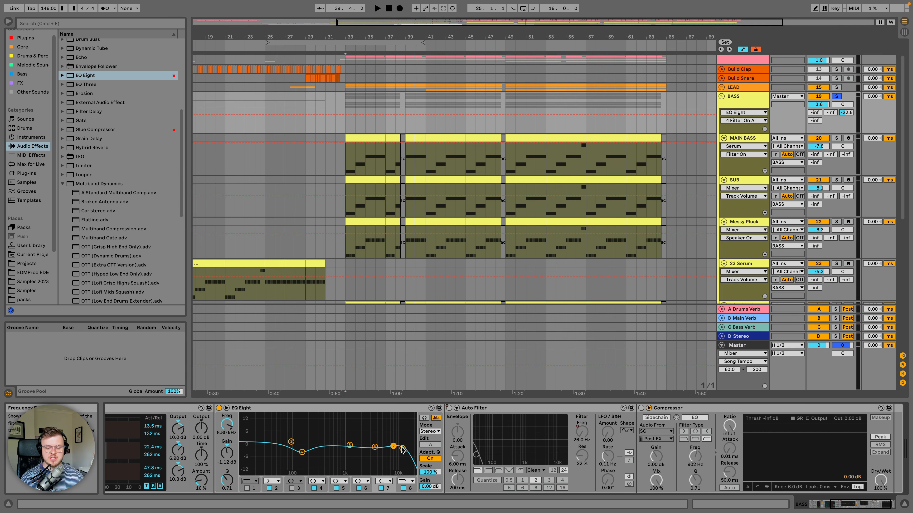
Step: Switch off band 8, the high cut, in the BASS EQ Eight and play the group from bar 33
click(403, 488)
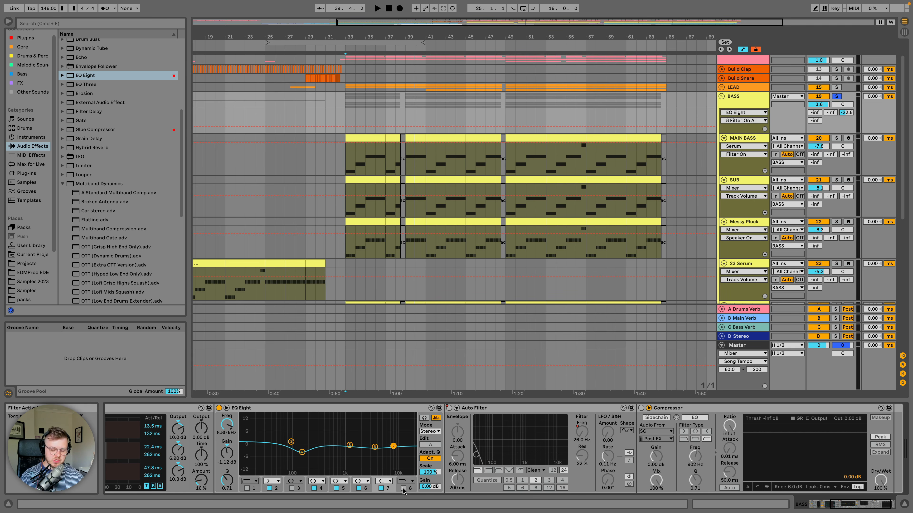
key(space)
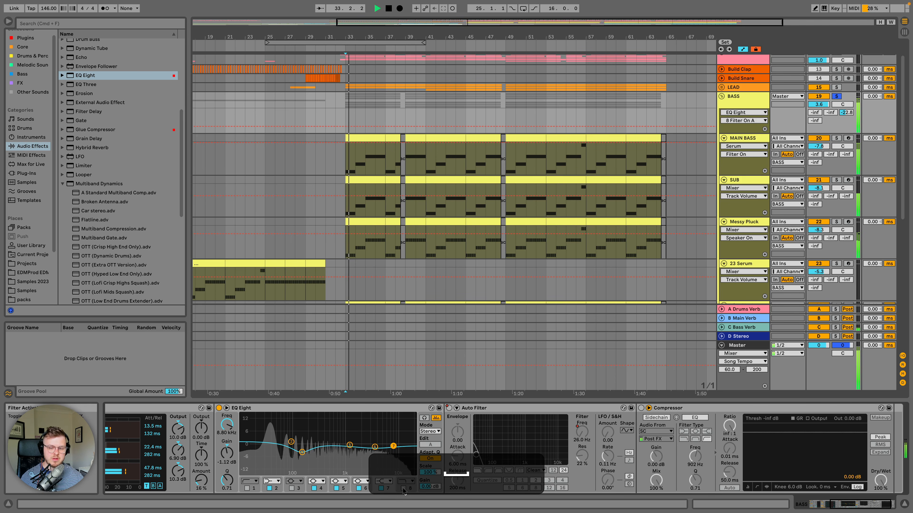
Step: Compare the BASS sound with EQ Eight band 8 off and on during playback, leaving the high-end cut enabled
click(403, 489)
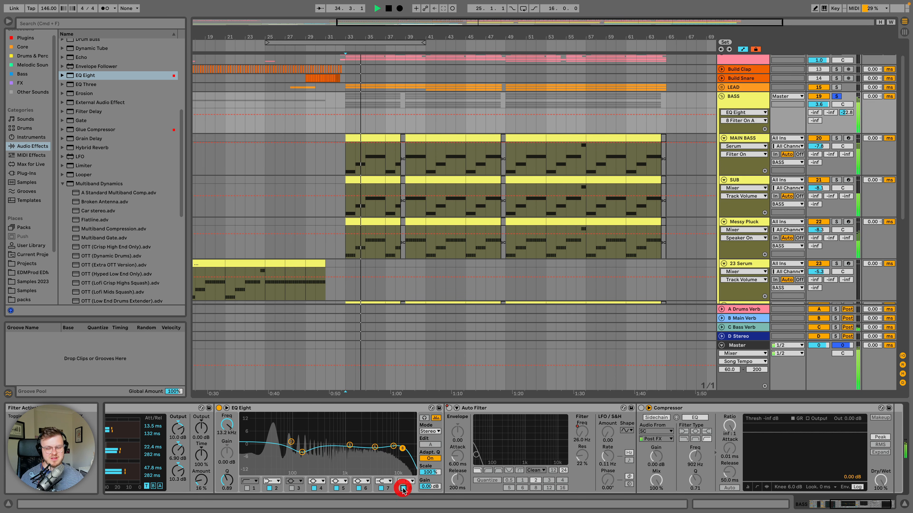
click(403, 489)
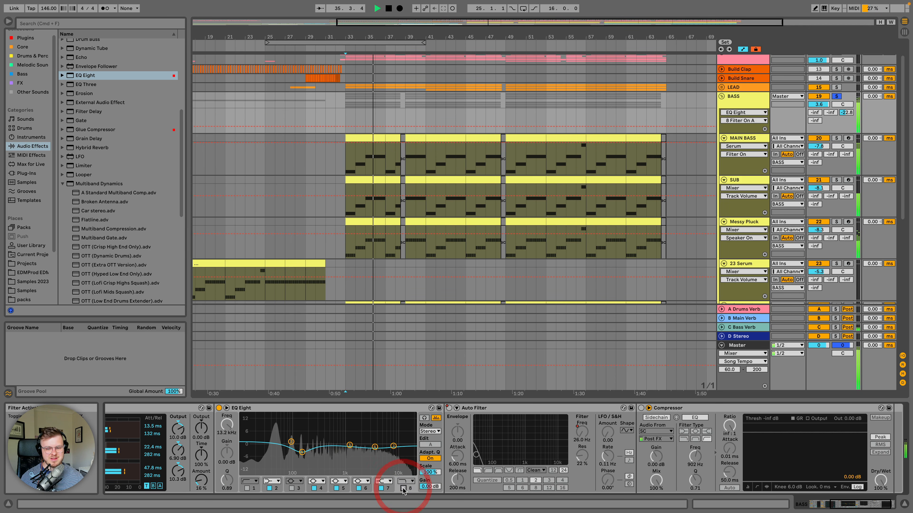
click(403, 489)
key(space)
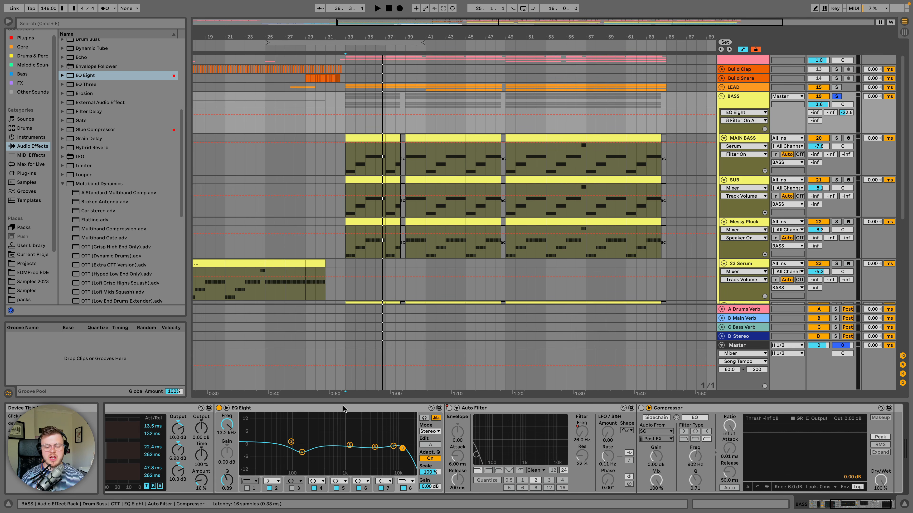
Step: Turn on the Compressor in the BASS group and move the Auto Filter after it in the device chain
scroll(343, 408, left, 5)
scroll(343, 409, right, 5)
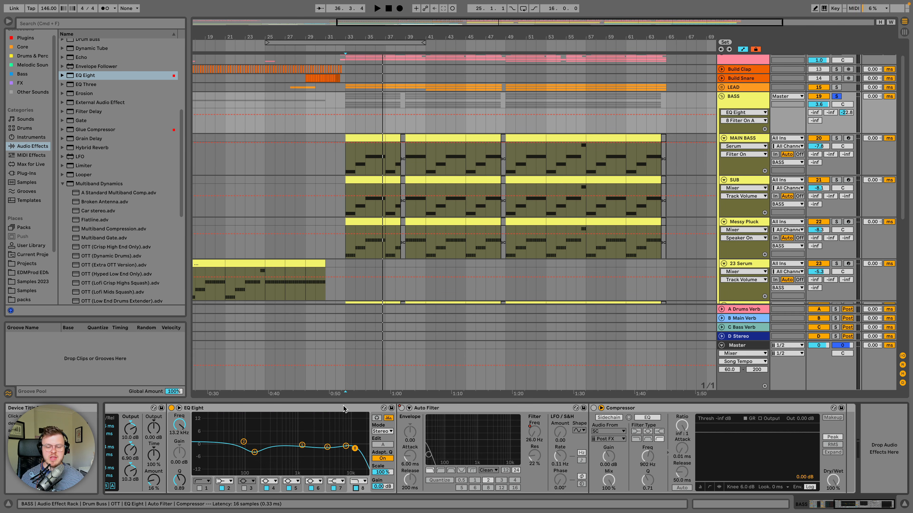
click(593, 408)
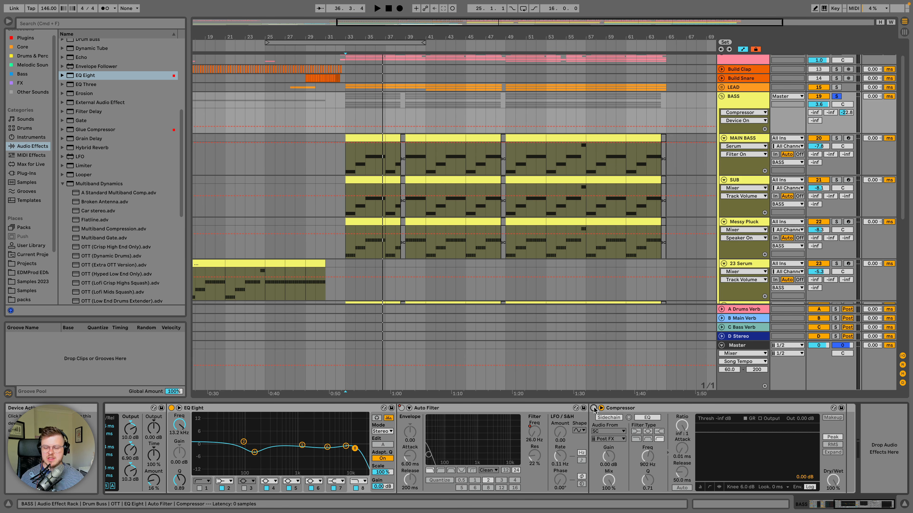
drag(492, 407, 857, 428)
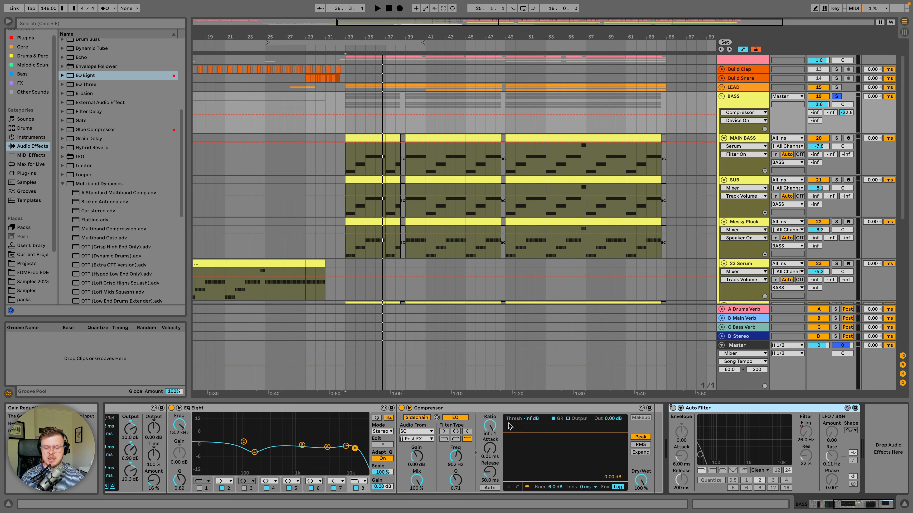
click(478, 409)
Step: Unfold the SC track and examine its sidechain trigger hits around the start of DROP 1A
scroll(740, 107, up, 3)
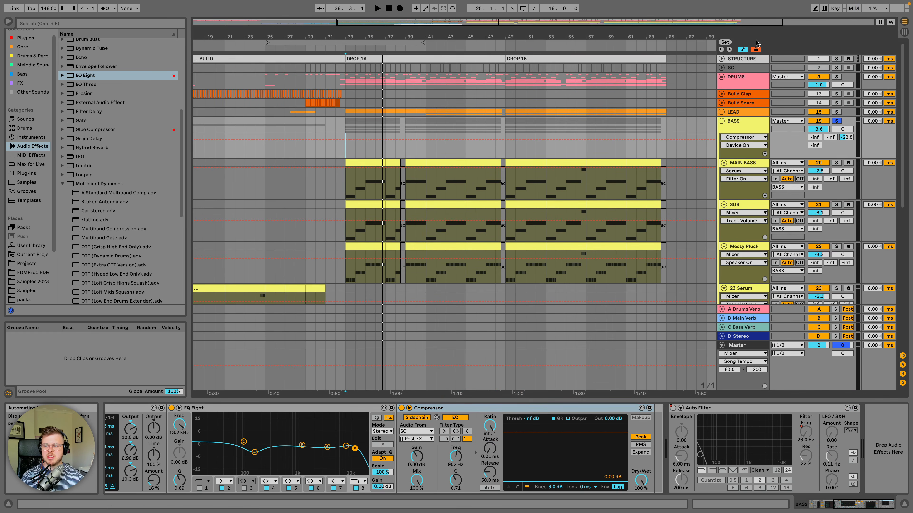
click(719, 67)
scroll(347, 55, up, 10)
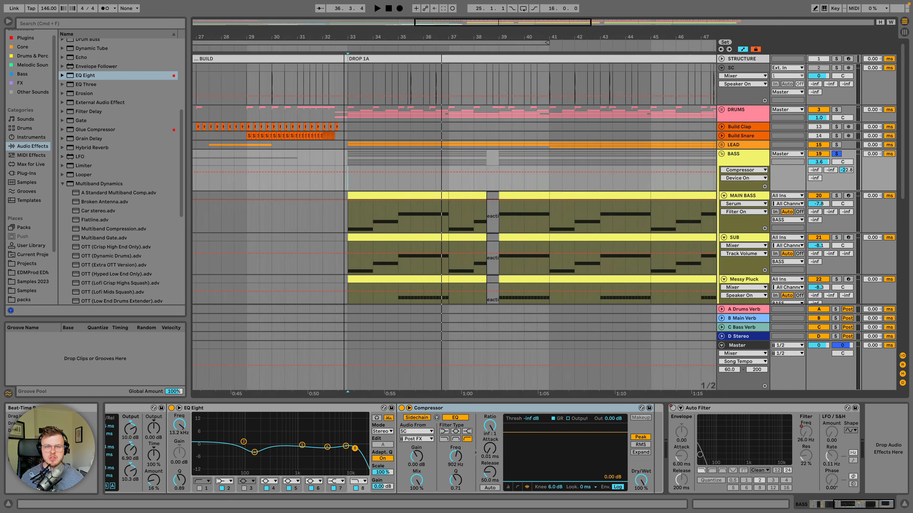
click(418, 67)
scroll(414, 66, up, 5)
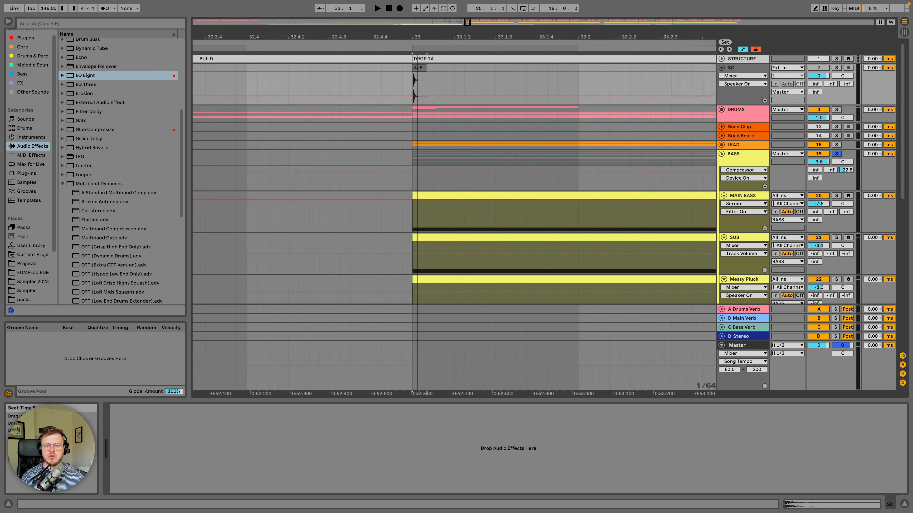
Step: Open the SC snare clip at bar 33 and locate its source sample in the browser
double_click(411, 66)
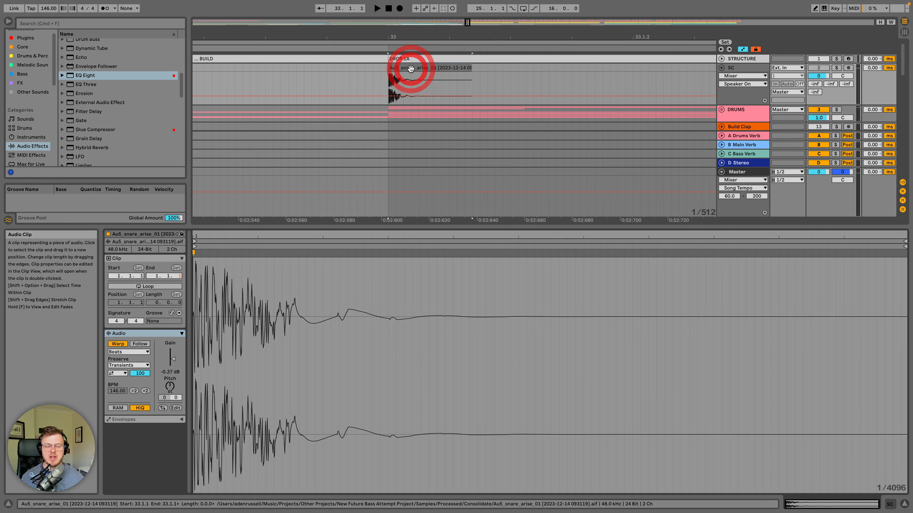
click(126, 242)
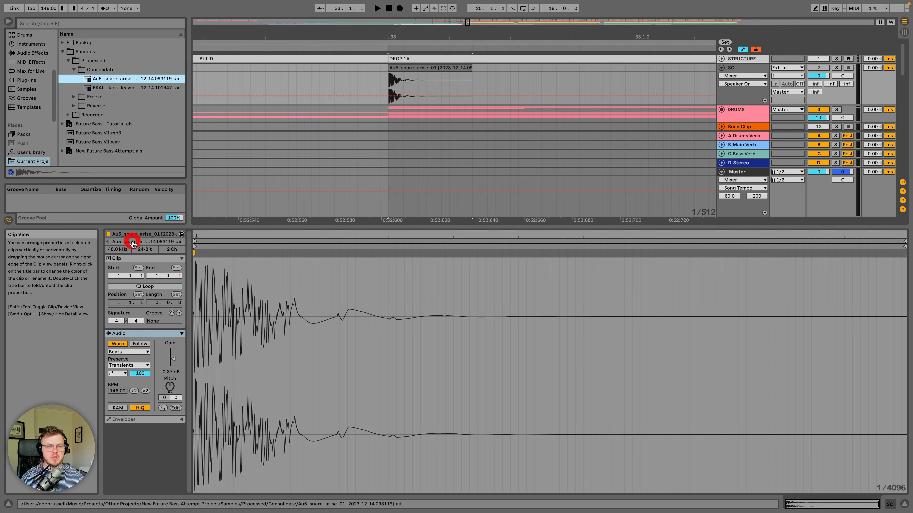
click(113, 80)
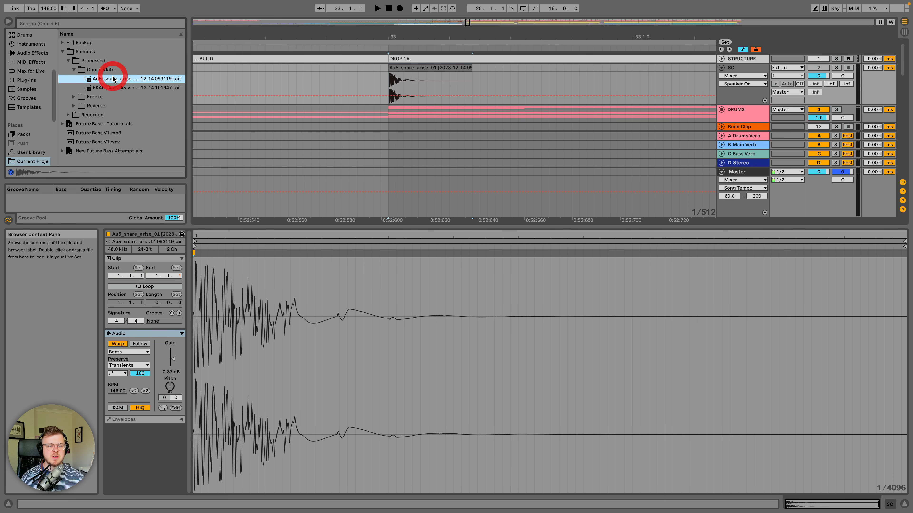
click(406, 36)
mouse_move(406, 36)
mouse_down()
mouse_move(352, 28)
mouse_move(346, 82)
mouse_up()
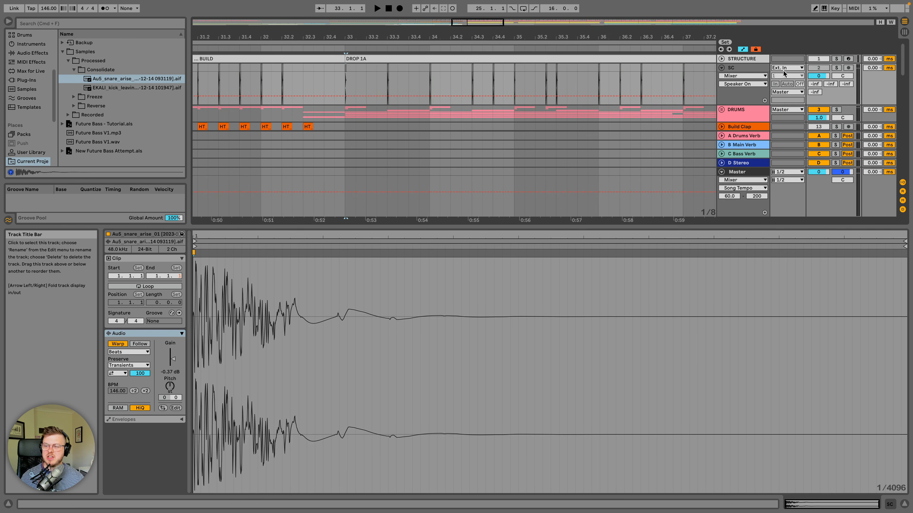
Step: Check which track feeds the BASS Compressor's sidechain and review the list of available audio sources
double_click(752, 67)
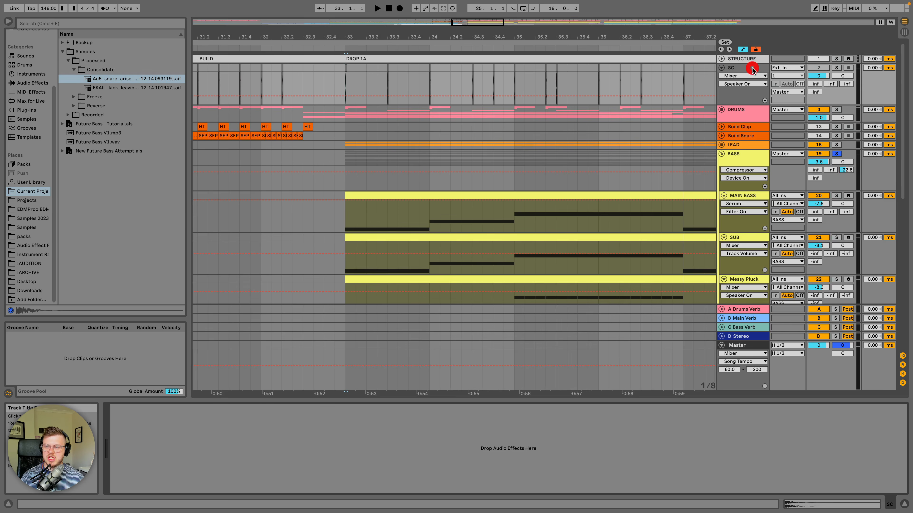
click(743, 156)
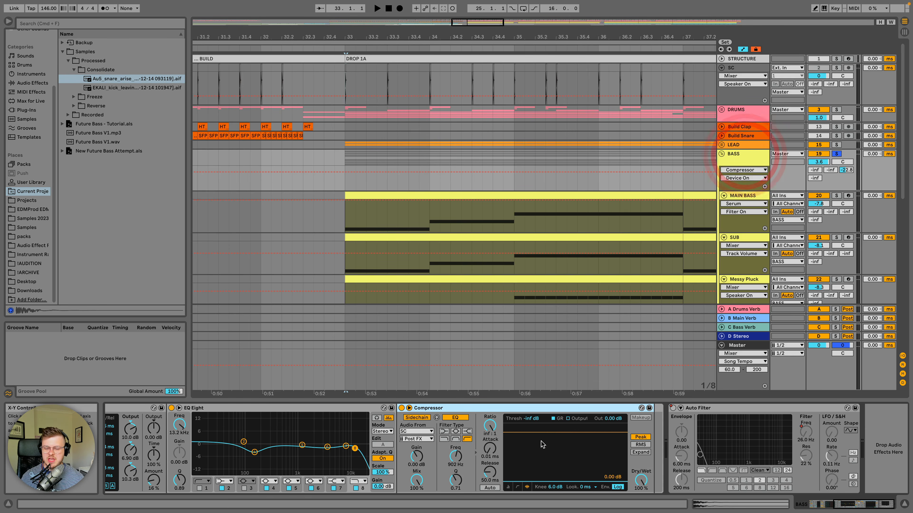
click(437, 409)
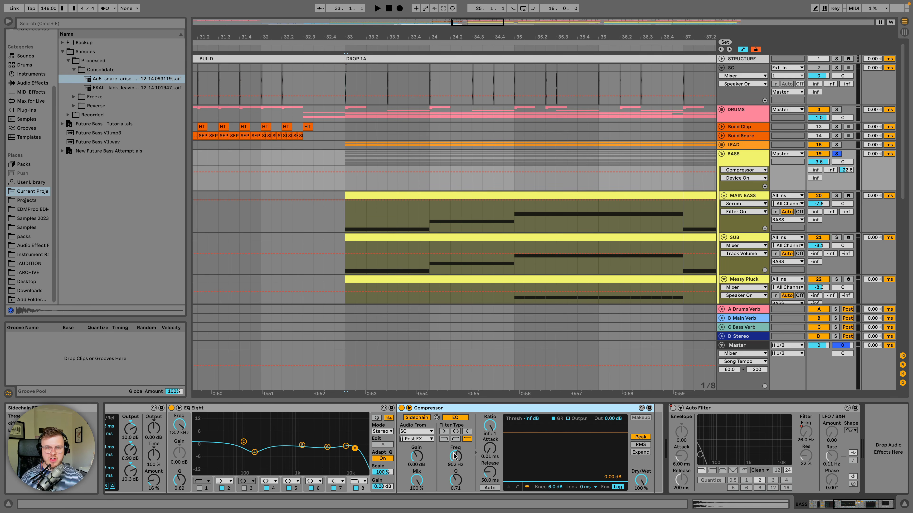
drag(343, 36, 343, 36)
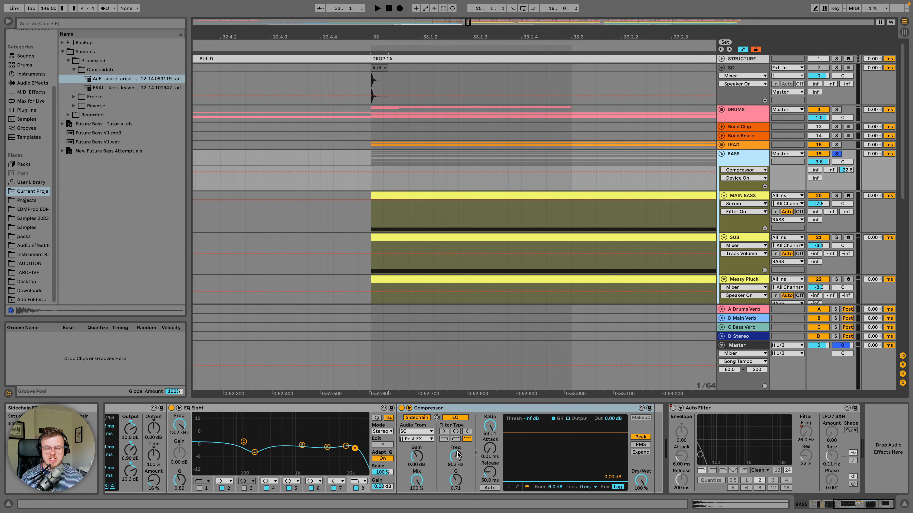
click(424, 431)
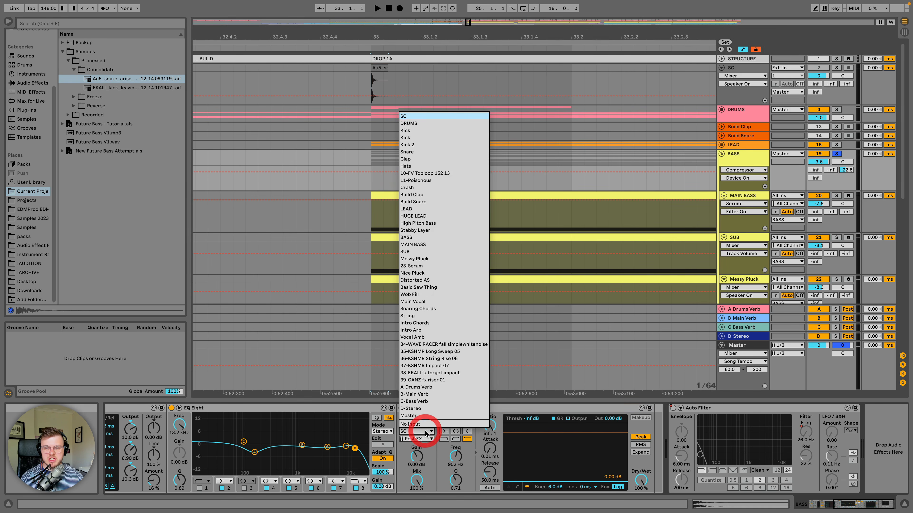
click(732, 68)
click(743, 159)
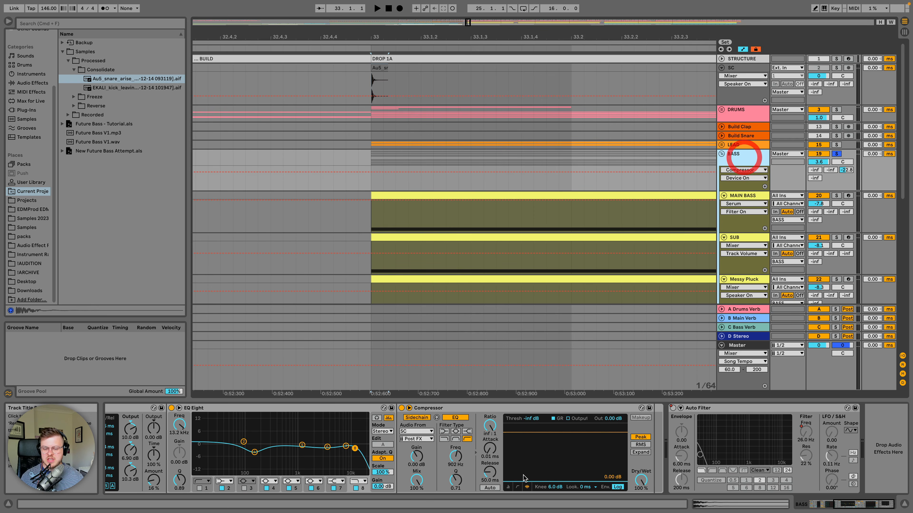
Step: Review the Compressor's ratio, attack and release controls, and audition the sidechain ducking on the BASS group
click(489, 430)
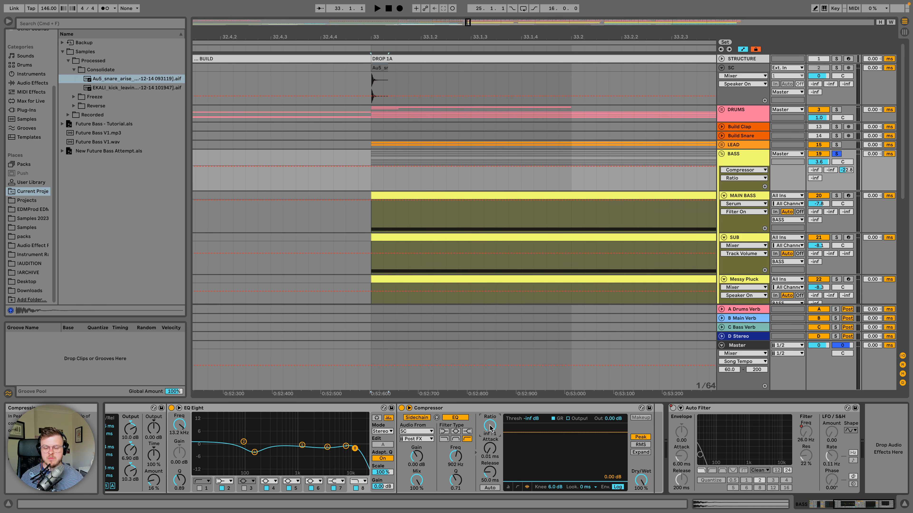
click(491, 451)
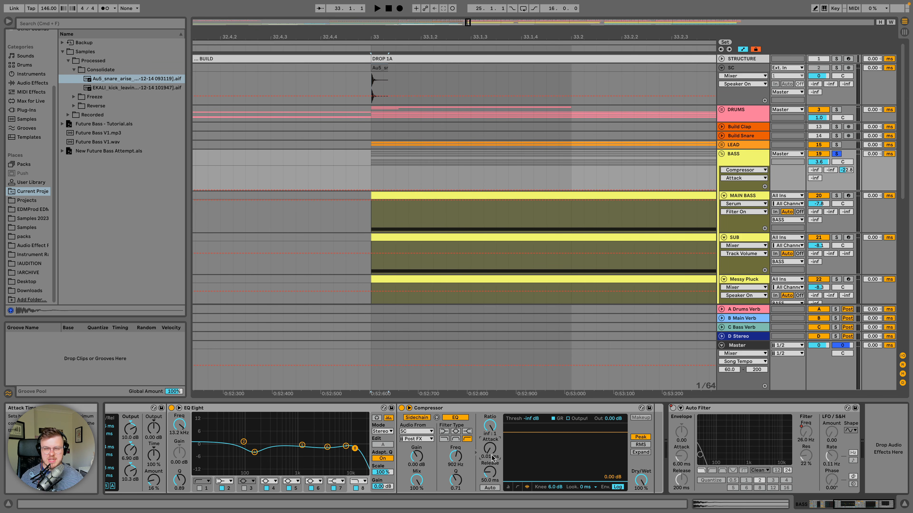
click(492, 474)
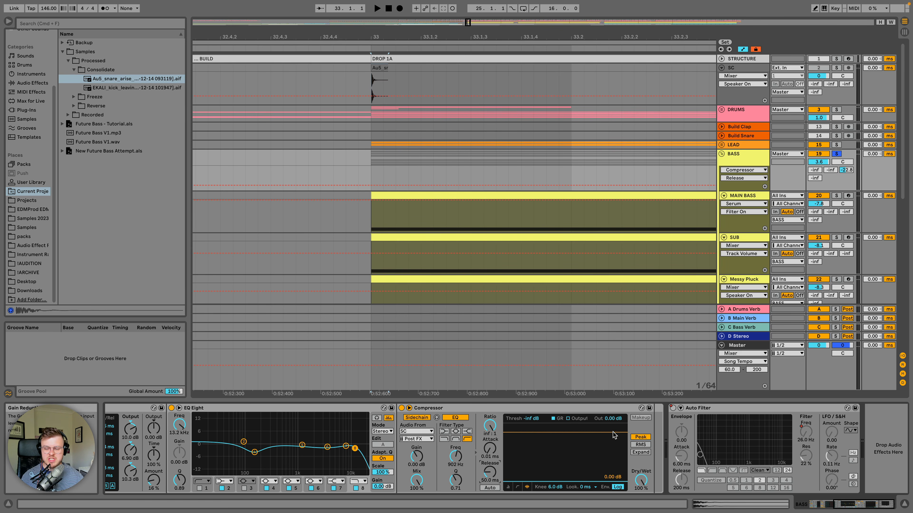
key(space)
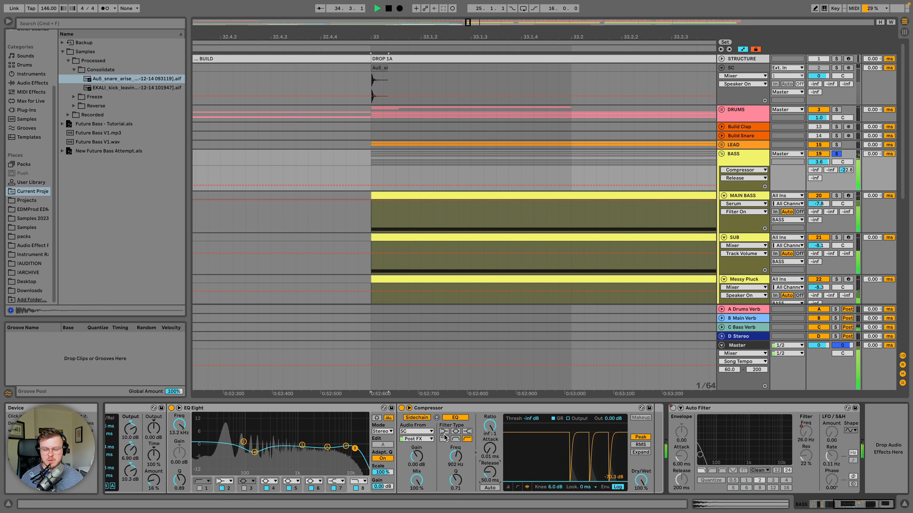
key(space)
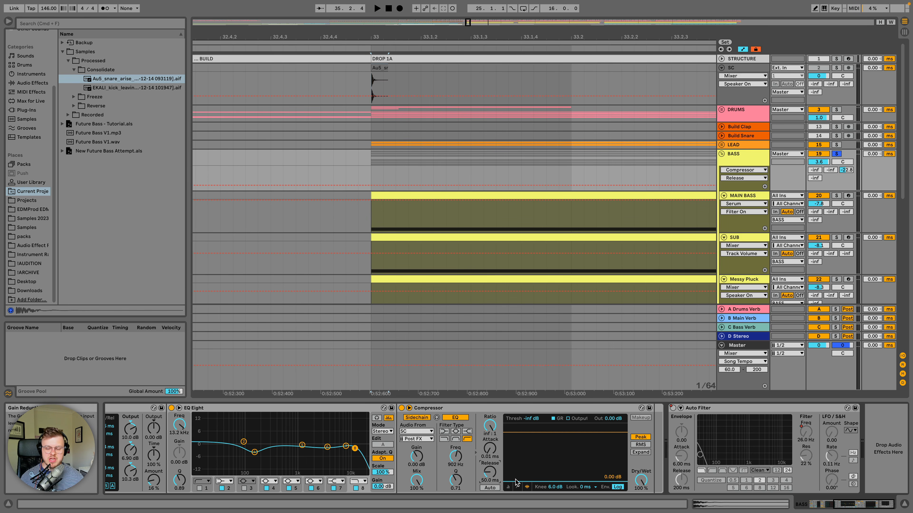
Step: Try the Compressor with a -29.4 dB threshold and a 164 ms release, and reset both settings
mouse_move(517, 482)
mouse_down()
mouse_move(490, 464)
mouse_move(512, 473)
mouse_up()
key(space)
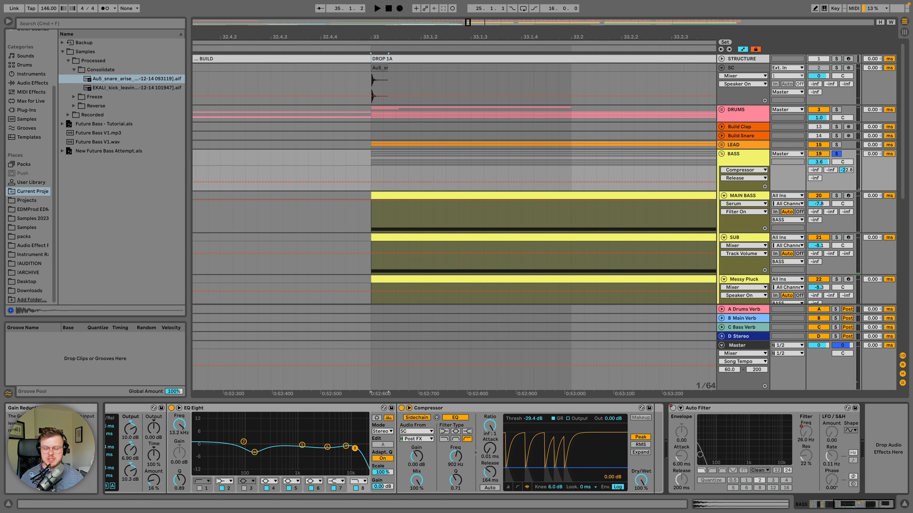
drag(510, 469, 510, 483)
click(489, 476)
key(Delete)
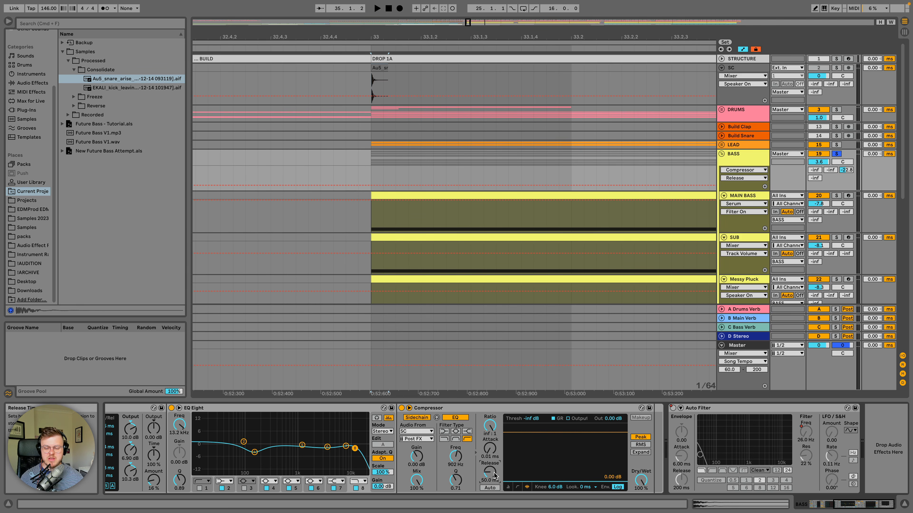
Step: Set the Compressor's release to 217 ms and audition the ducking on the BASS group
mouse_move(490, 471)
mouse_down()
mouse_move(490, 462)
mouse_move(512, 478)
mouse_move(512, 460)
mouse_move(512, 485)
mouse_move(489, 473)
mouse_up()
key(space)
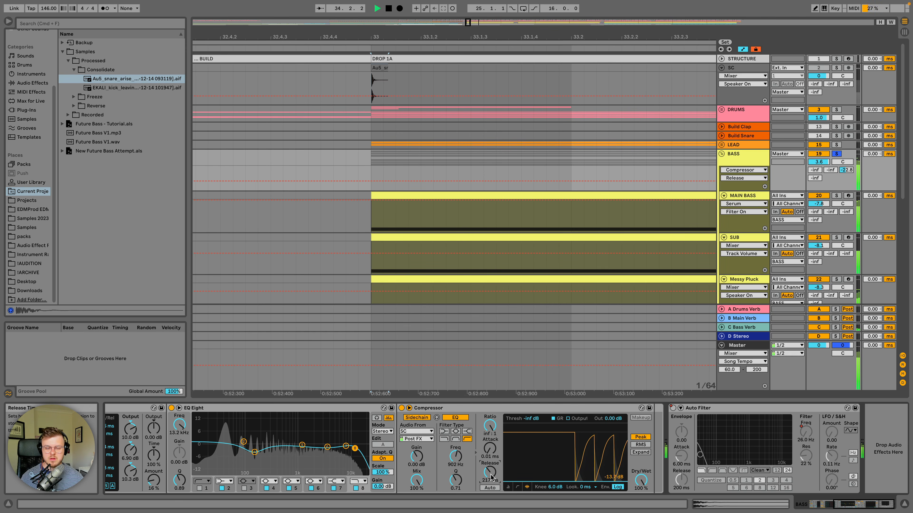
key(space)
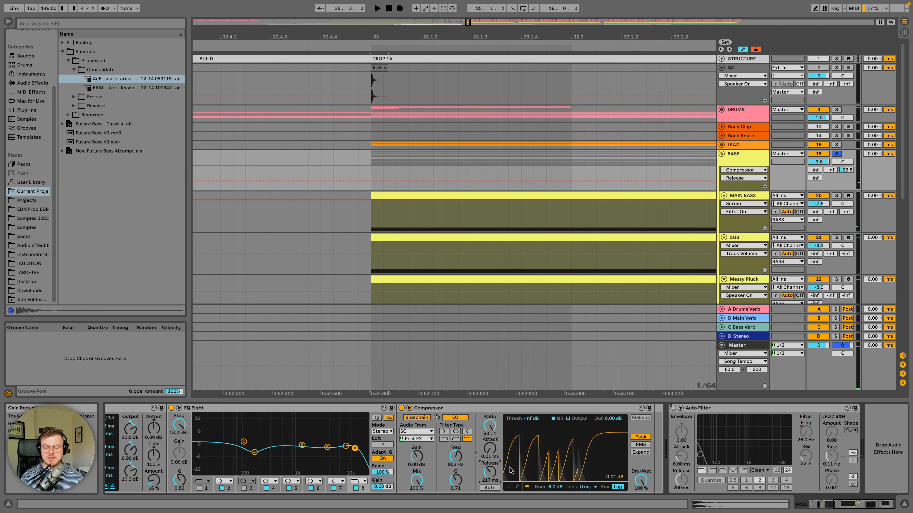
Step: Select the closely spaced SC hits from 34.2.3 to 35.1.3 and audition the BASS group's ducking over them
drag(540, 40, 302, 36)
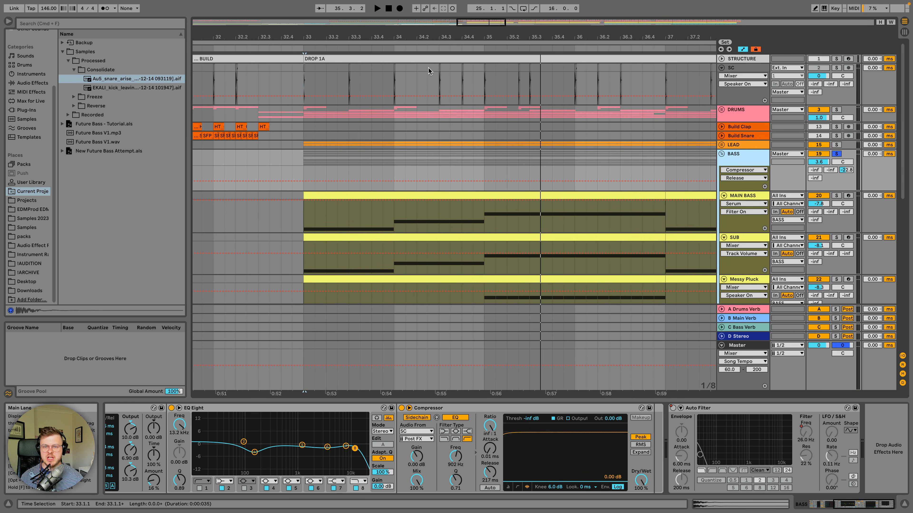
drag(427, 68, 499, 70)
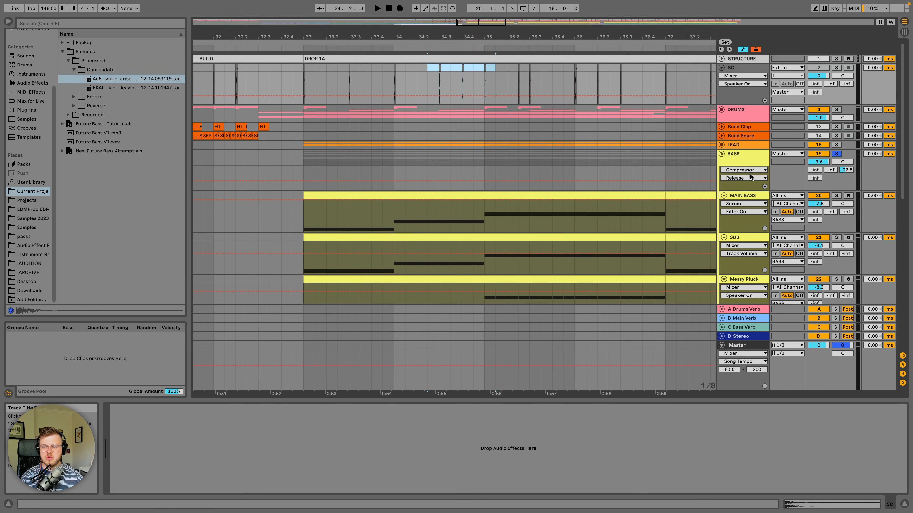
click(750, 160)
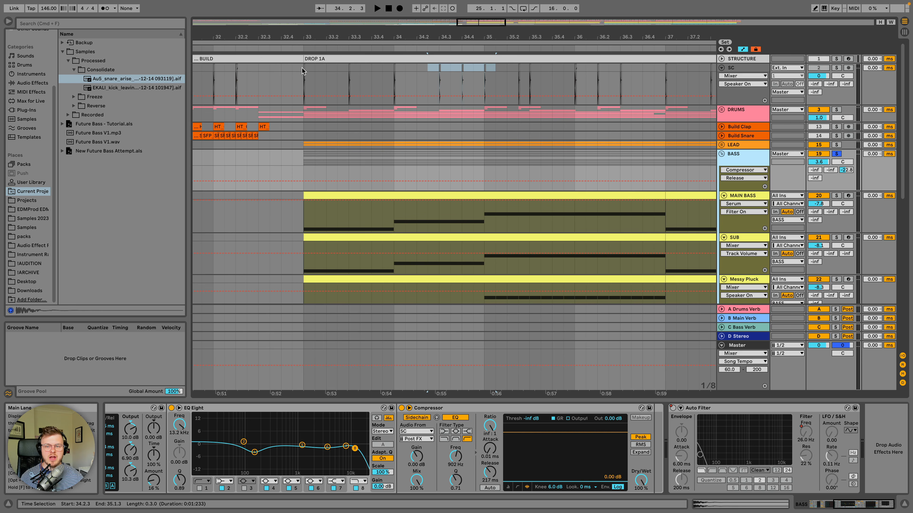
click(434, 64)
key(space)
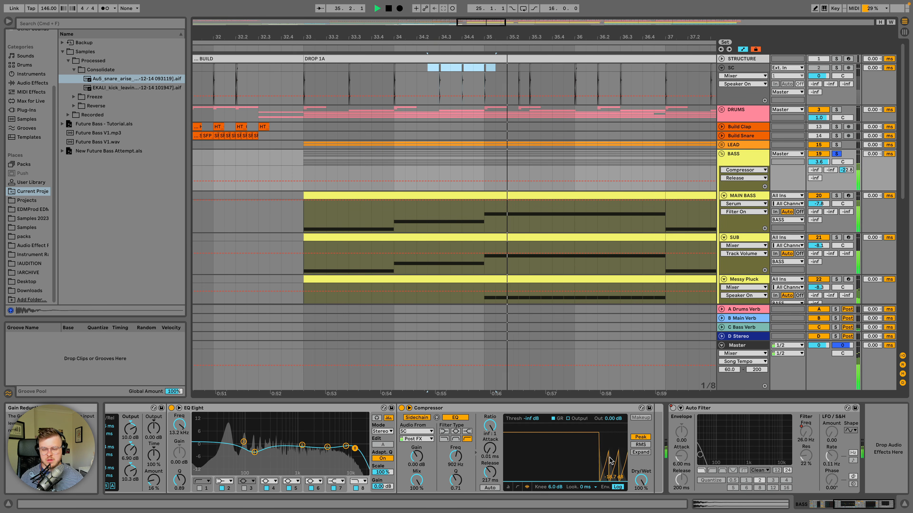
key(space)
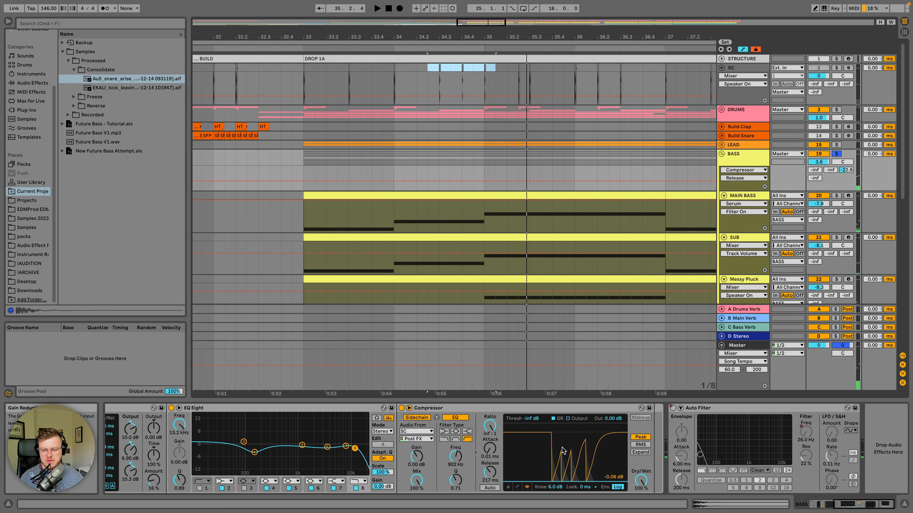
Step: Replay the closely spaced hits and set the BASS Compressor's release to 50 ms
key(space)
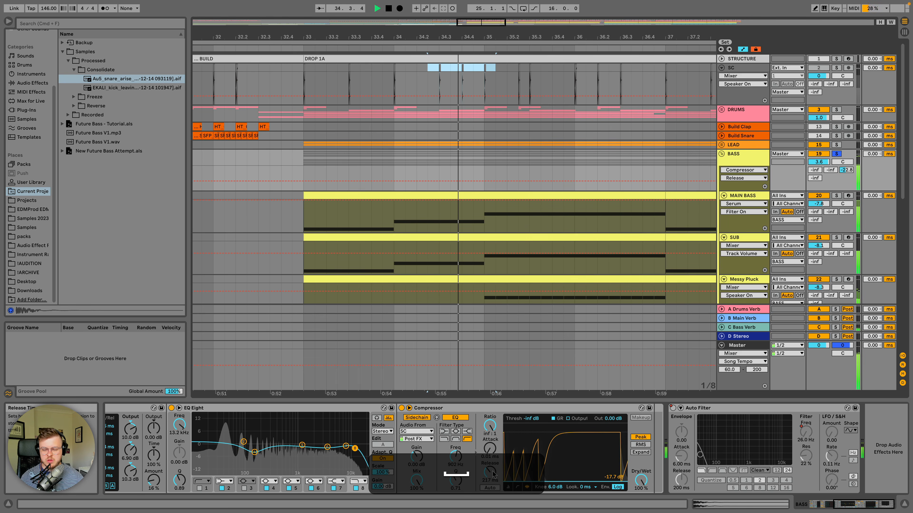
key(space)
mouse_move(493, 475)
mouse_down()
mouse_move(493, 489)
mouse_move(489, 479)
mouse_up()
scroll(489, 473, left, 1)
text(50)
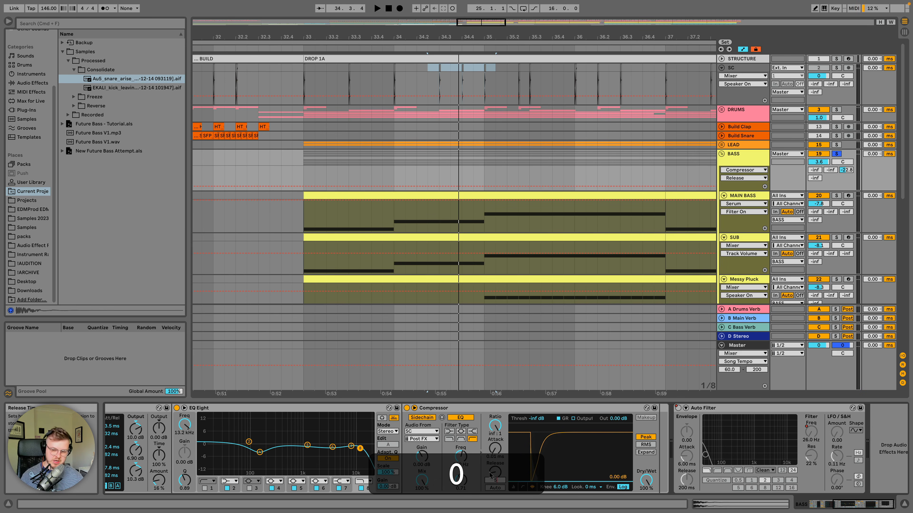
Step: Apply the 50 ms release to the BASS Compressor
key(Return)
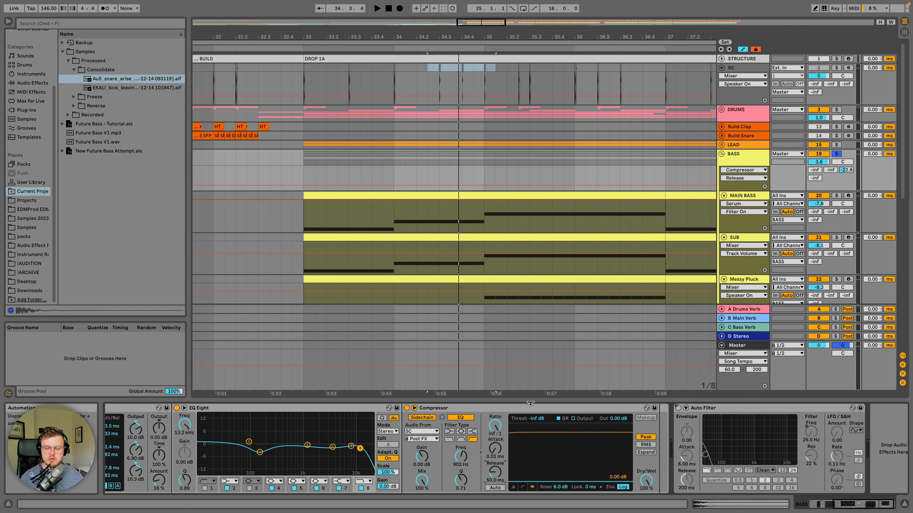
click(533, 415)
Step: Look over the BASS group's clips and the LEAD group's tracks across the two drop sections
key(minus)
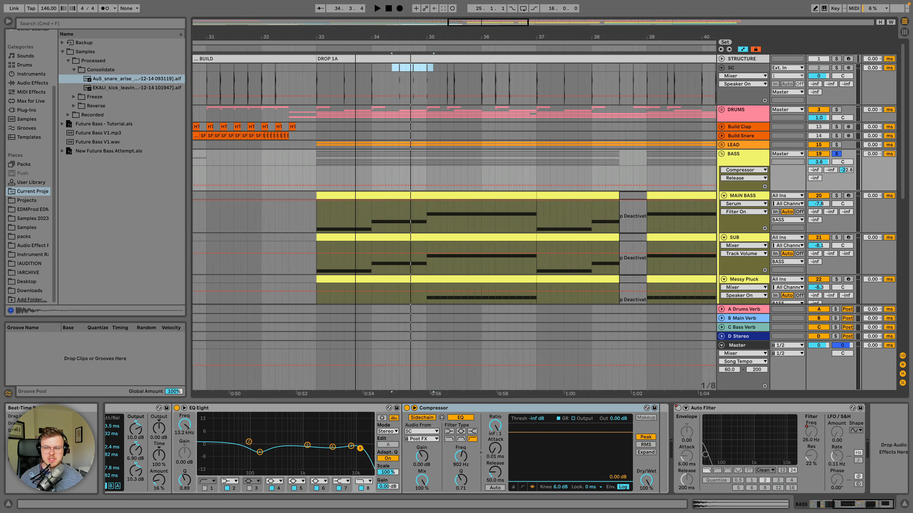
key(minus)
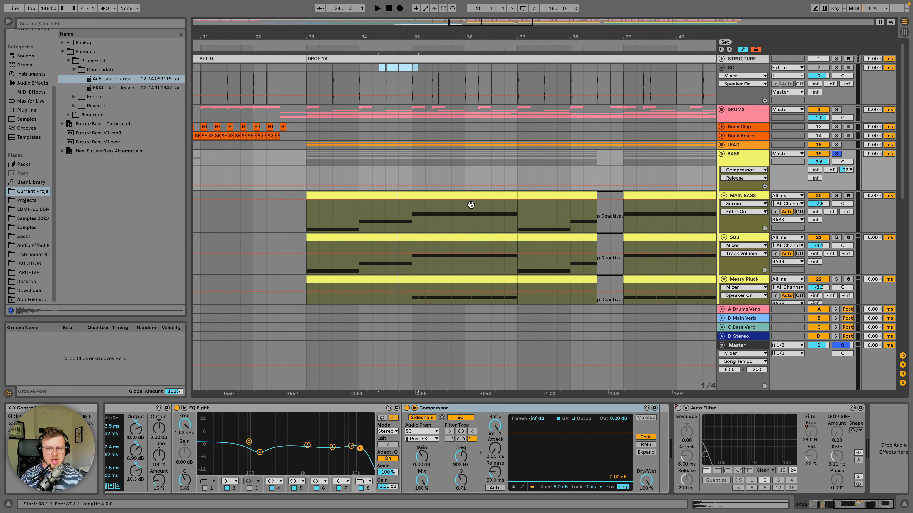
click(756, 157)
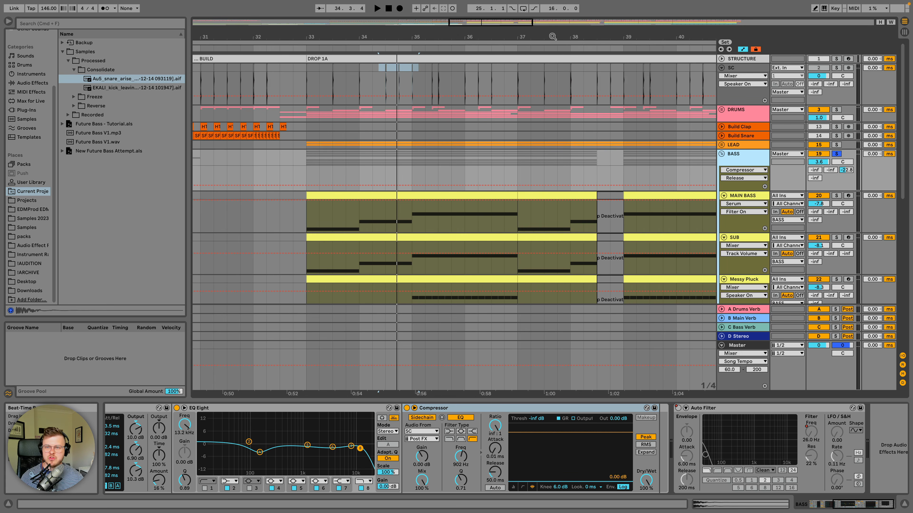
key(minus)
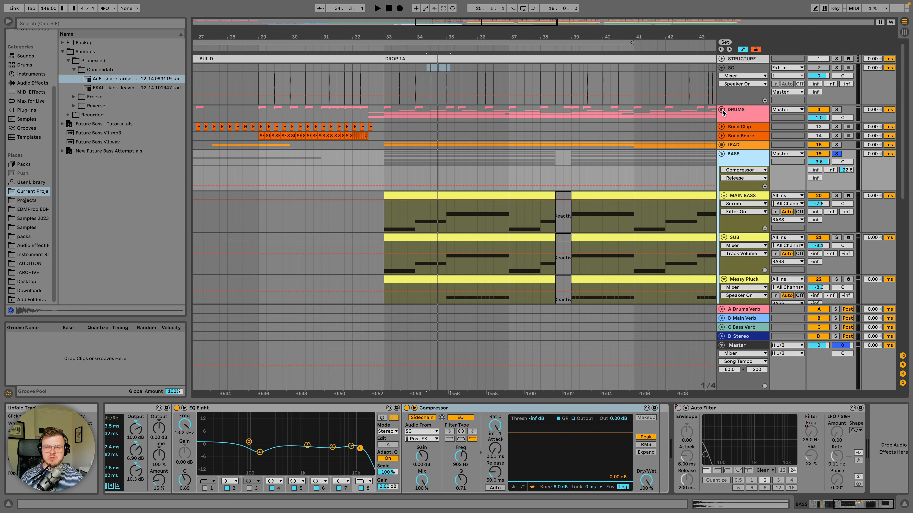
scroll(607, 122, right, 3)
drag(457, 37, 456, 57)
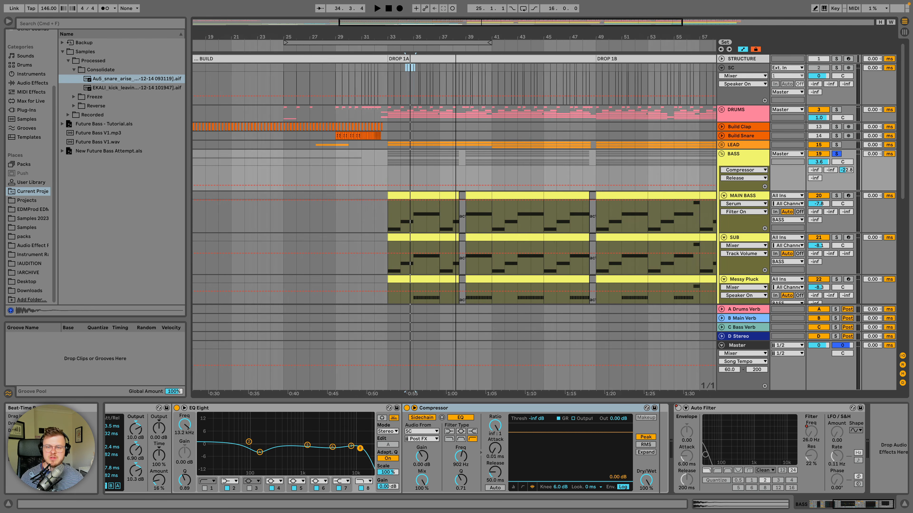
click(721, 146)
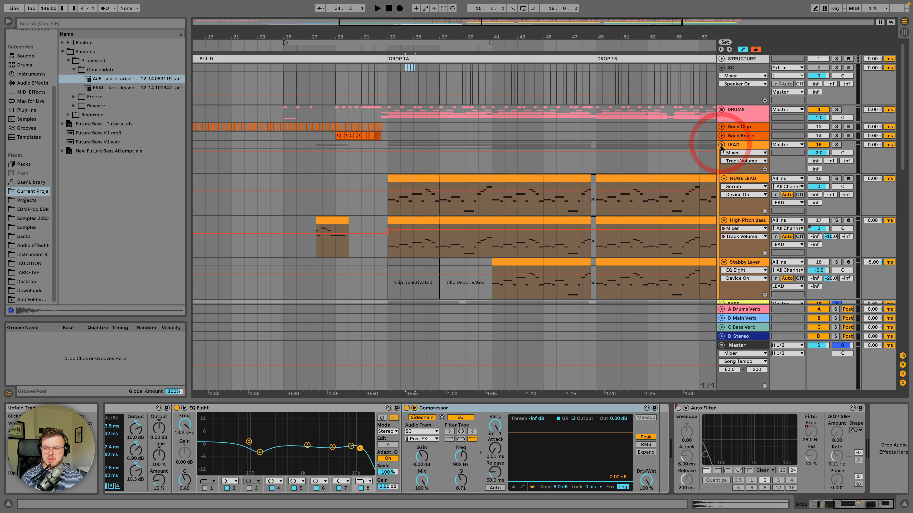
click(721, 144)
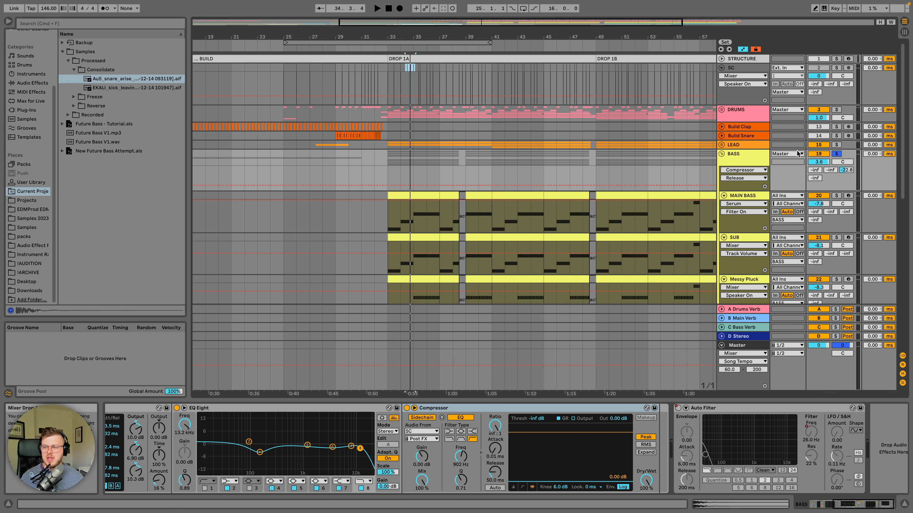
Step: Solo the DRUMS group together with BASS and audition both from bar 33, the start of DROP 1A
click(759, 110)
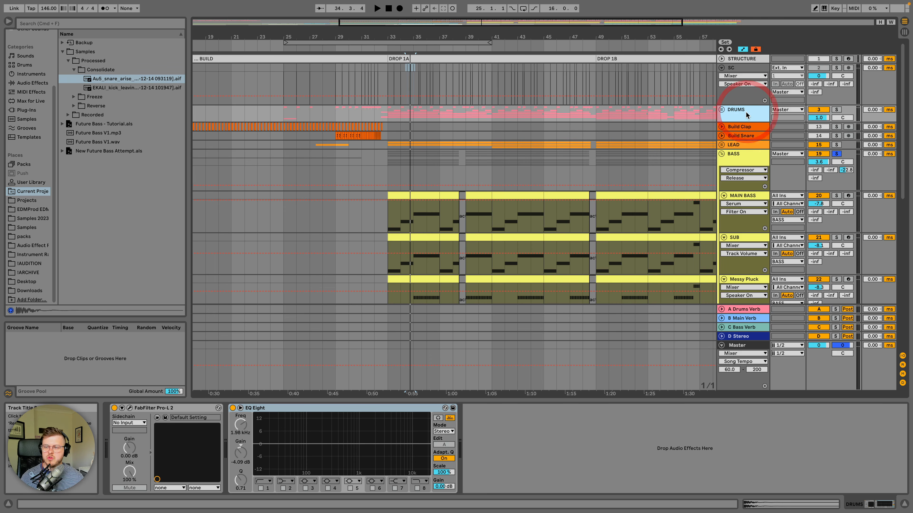
click(749, 155)
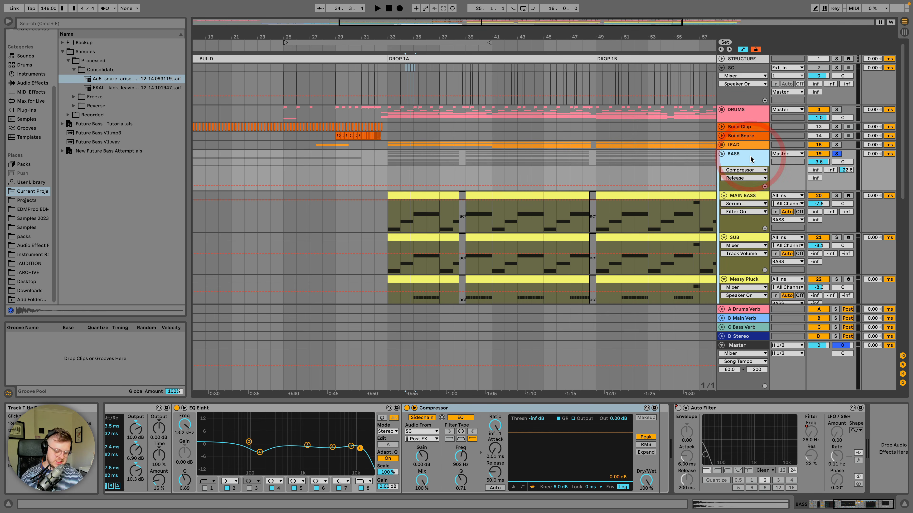
super+click(837, 110)
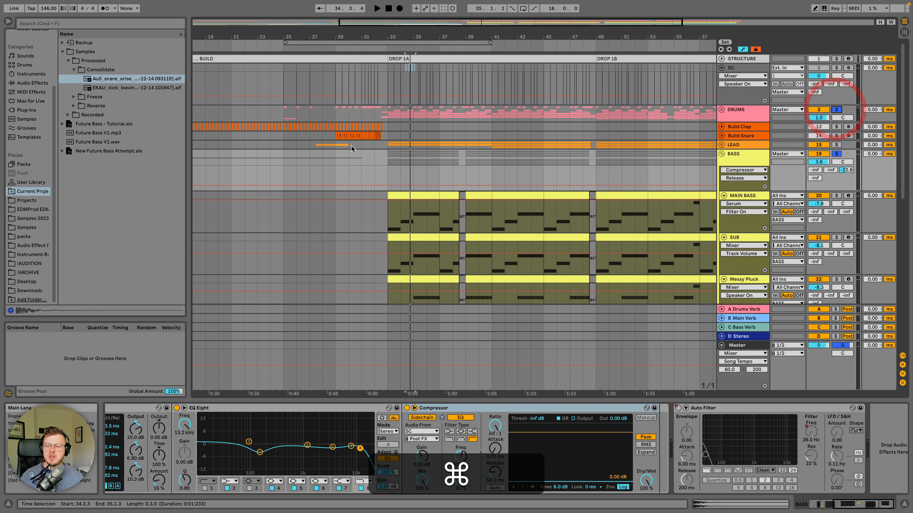
click(386, 114)
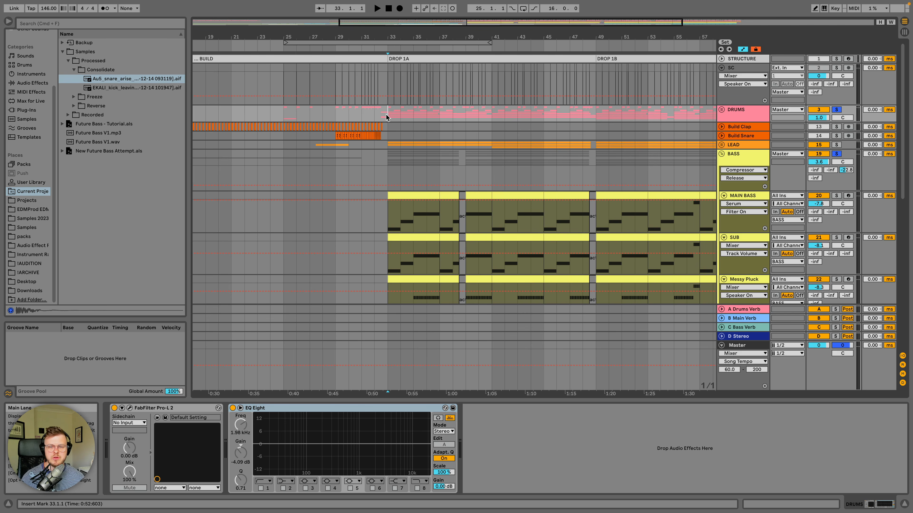
key(space)
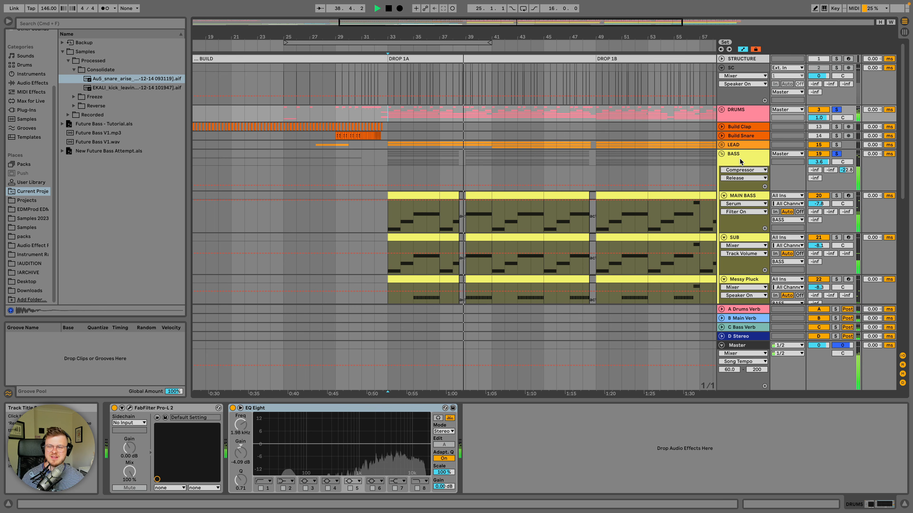
key(space)
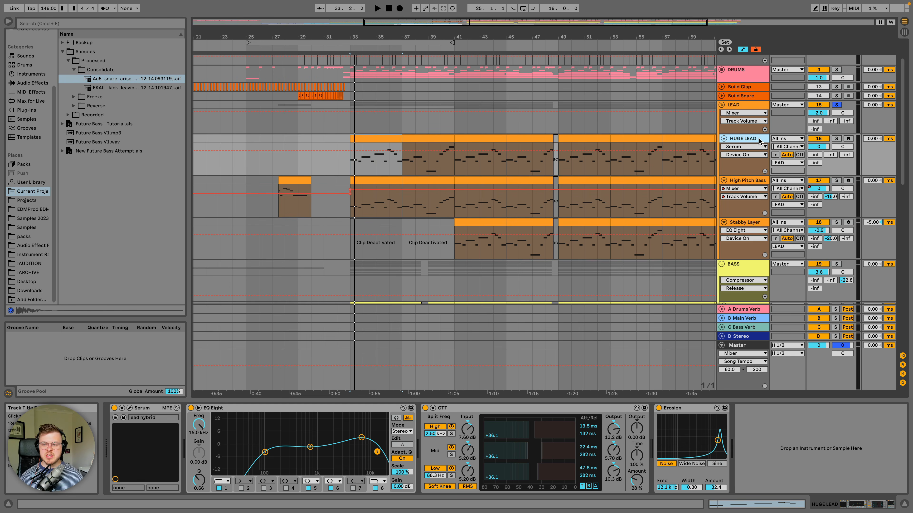
Step: Open the HUGE LEAD clip at bar 33 for note editing and audition its opening D#5, D5 and F5 notes
click(374, 135)
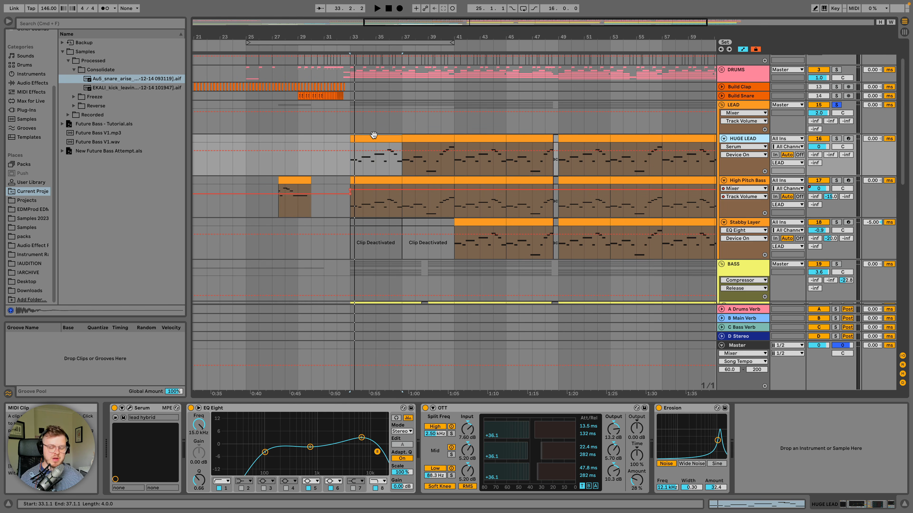
double_click(374, 135)
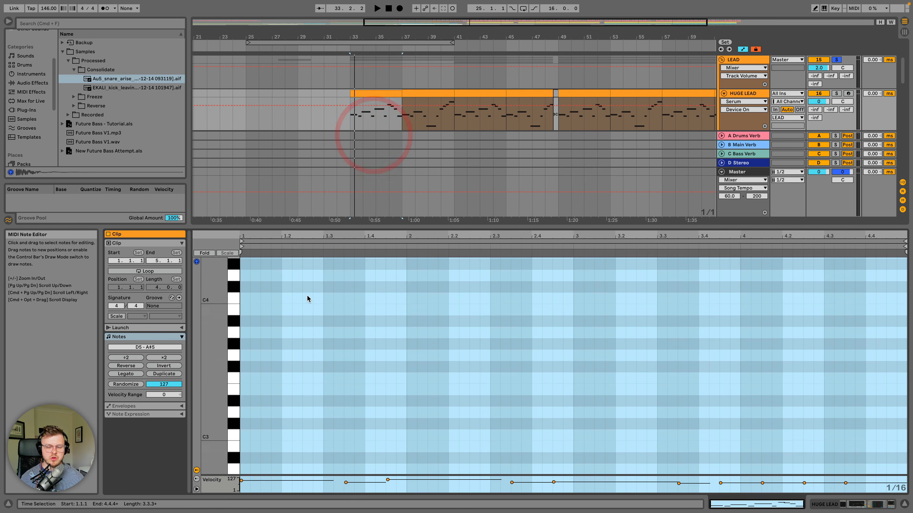
scroll(306, 298, down, 5)
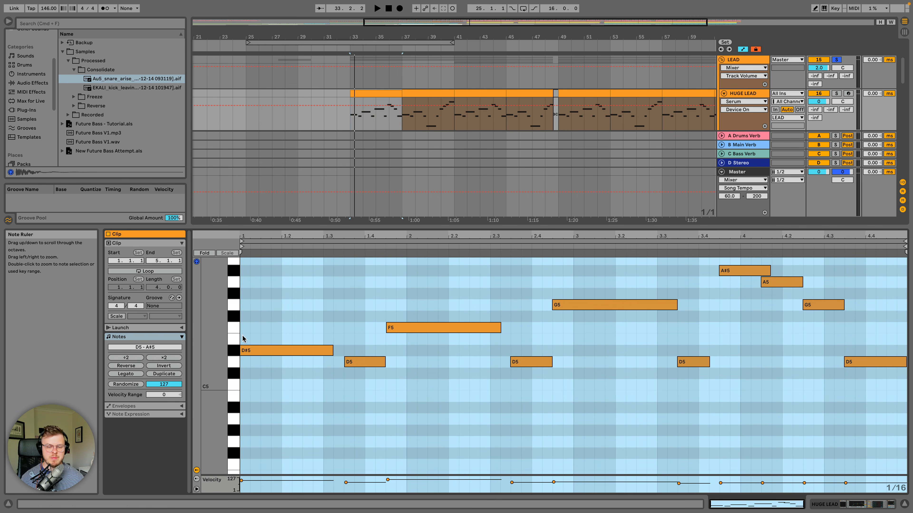
click(263, 353)
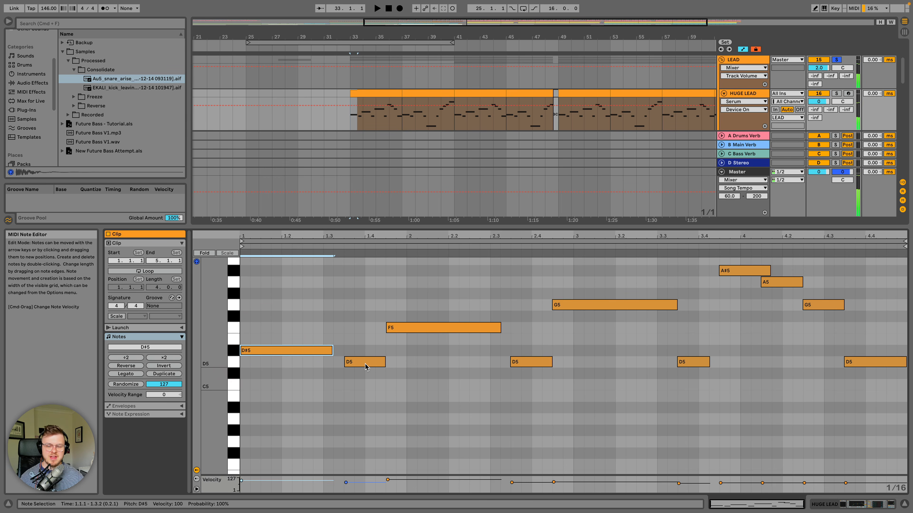
click(365, 362)
click(412, 330)
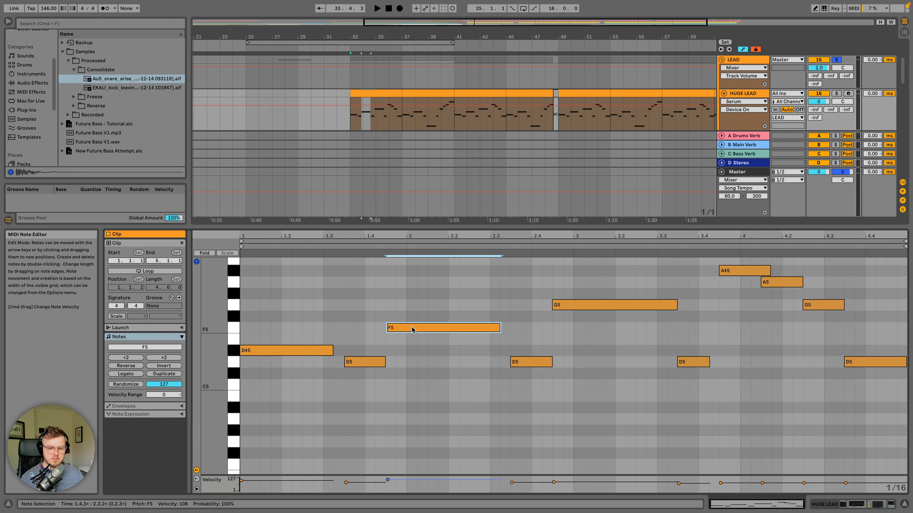
Step: Arm the HUGE LEAD track for recording
click(848, 93)
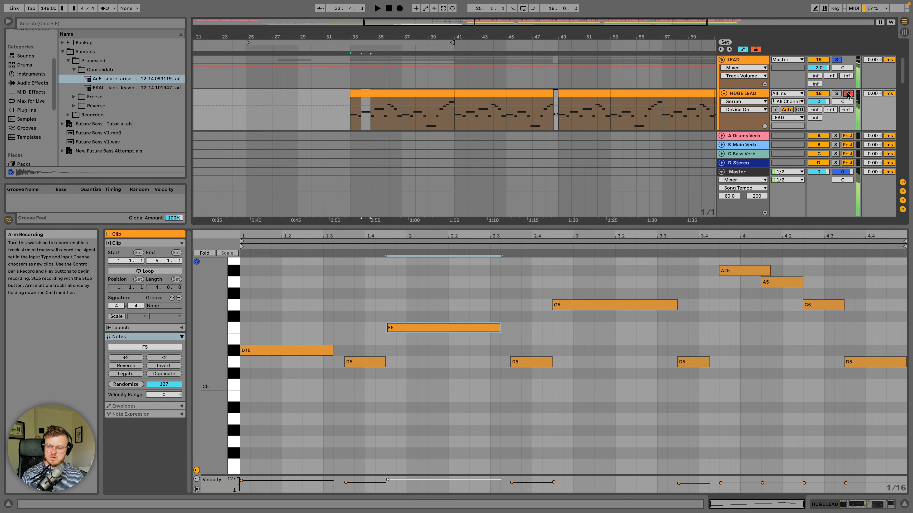
key(F4)
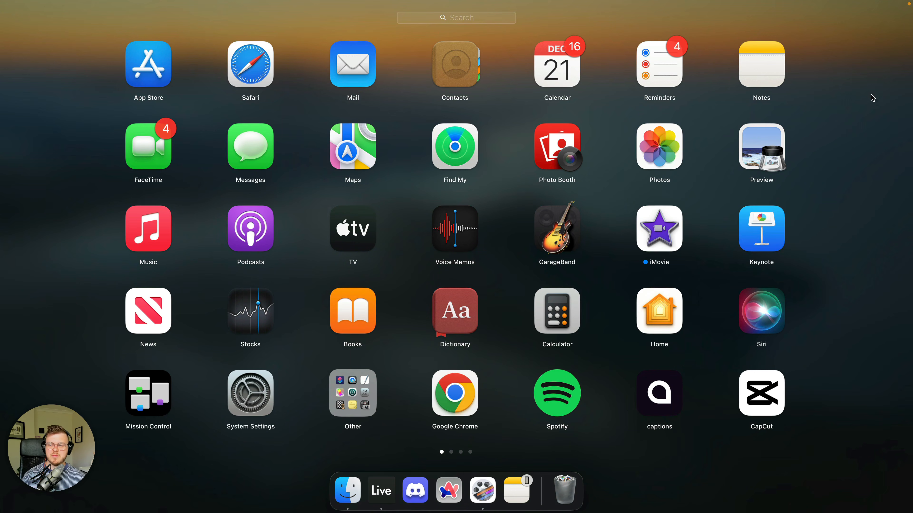
click(886, 94)
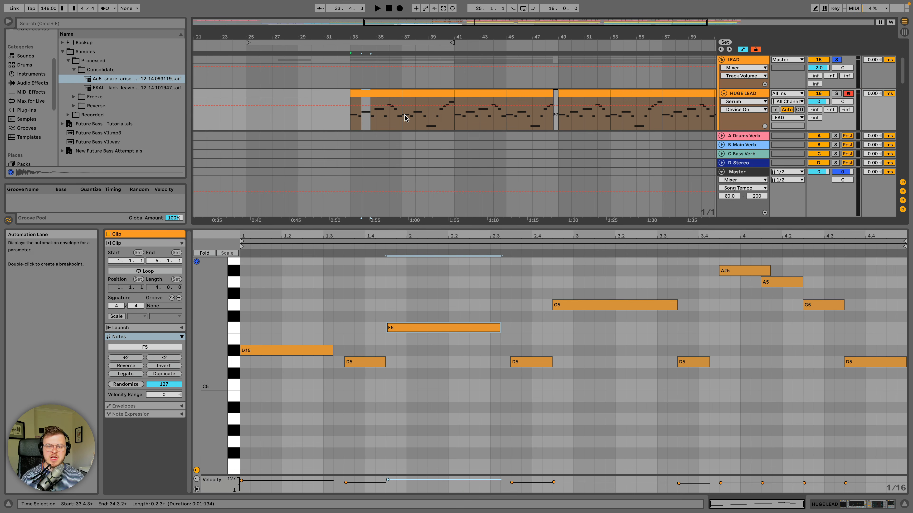
click(373, 92)
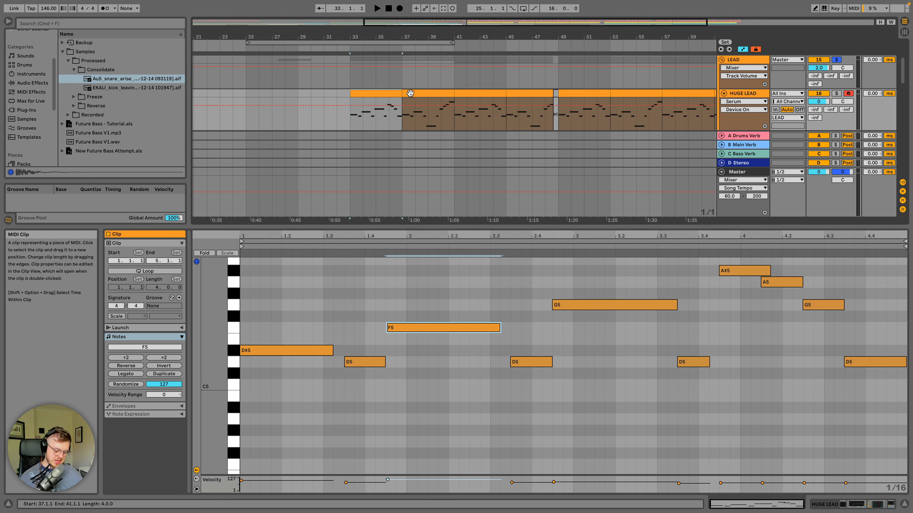
key(super+d)
key(super+z)
Step: Show the notes of the HUGE LEAD clip at bar 37 and audition its low G4 note
click(427, 93)
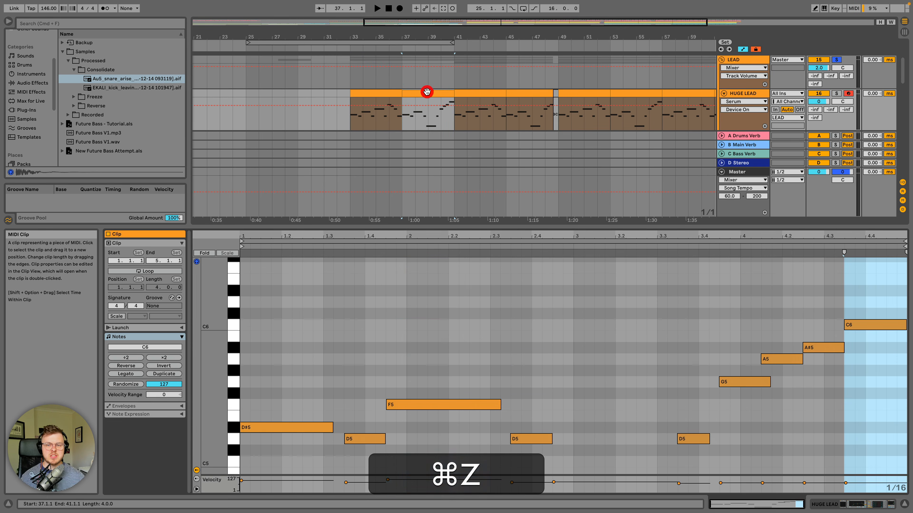
scroll(485, 359, down, 5)
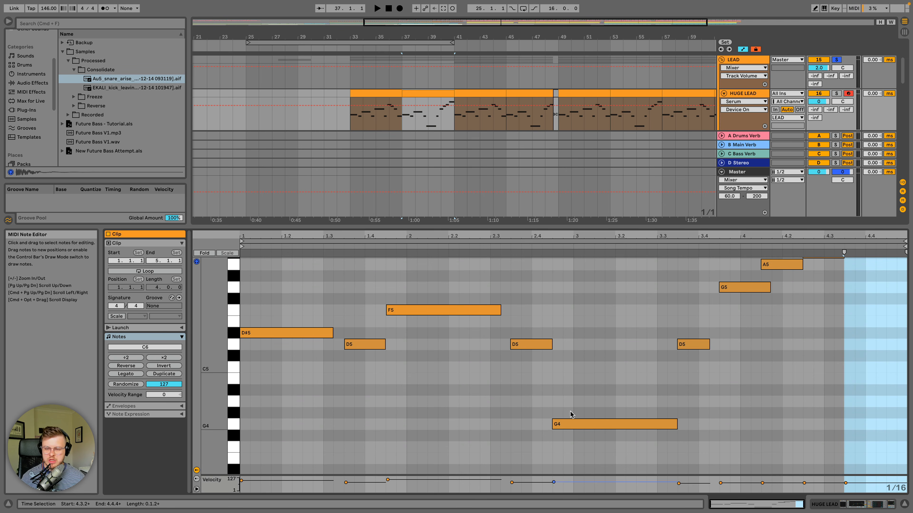
scroll(645, 360, up, 3)
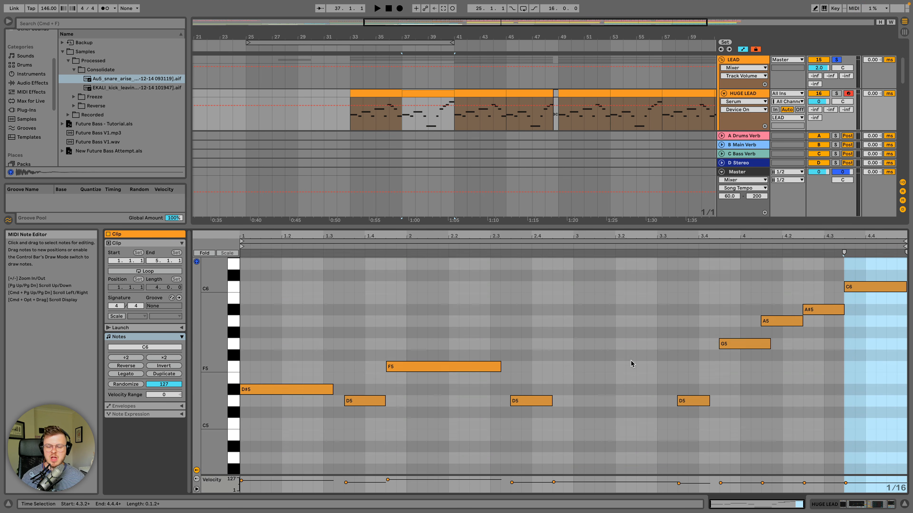
scroll(633, 364, down, 3)
click(575, 441)
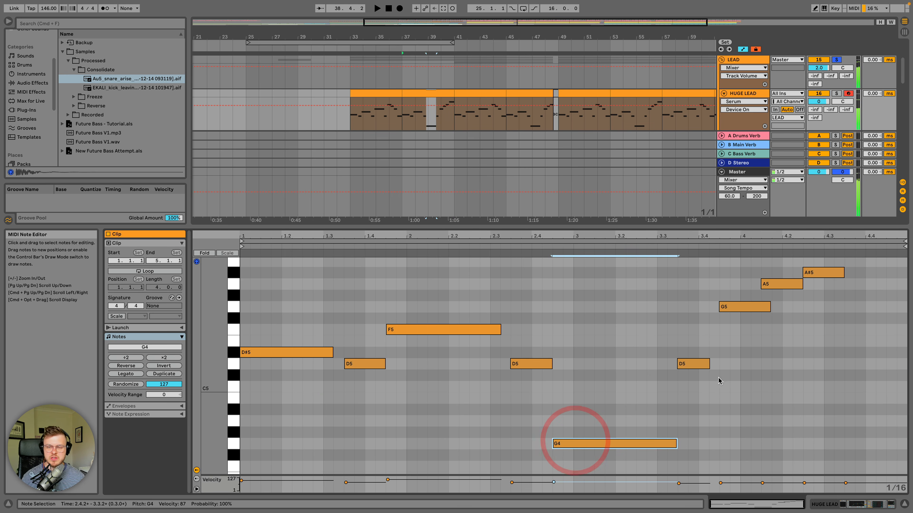
Step: Audition the clip's closing D5, G5, A5, A#5 and C6 notes, and briefly play the clip from bar 37
click(696, 364)
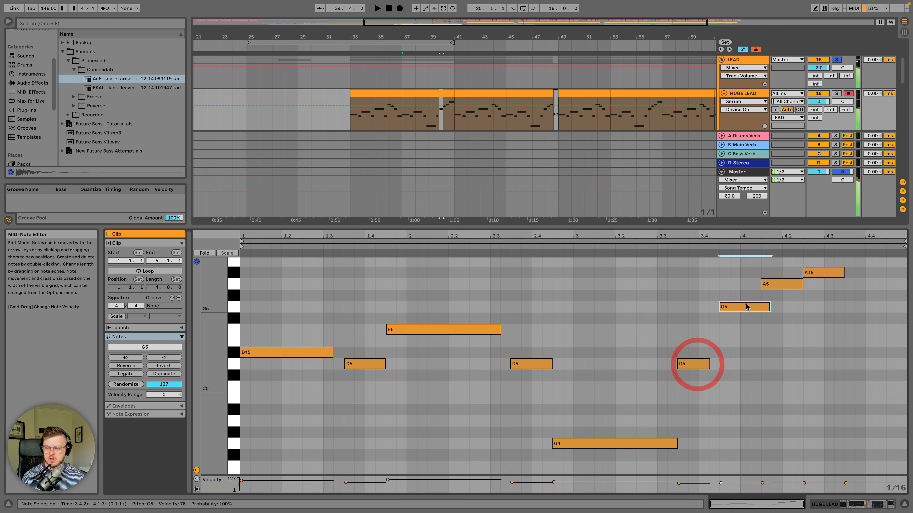
click(745, 307)
click(782, 283)
click(817, 277)
scroll(817, 277, up, 3)
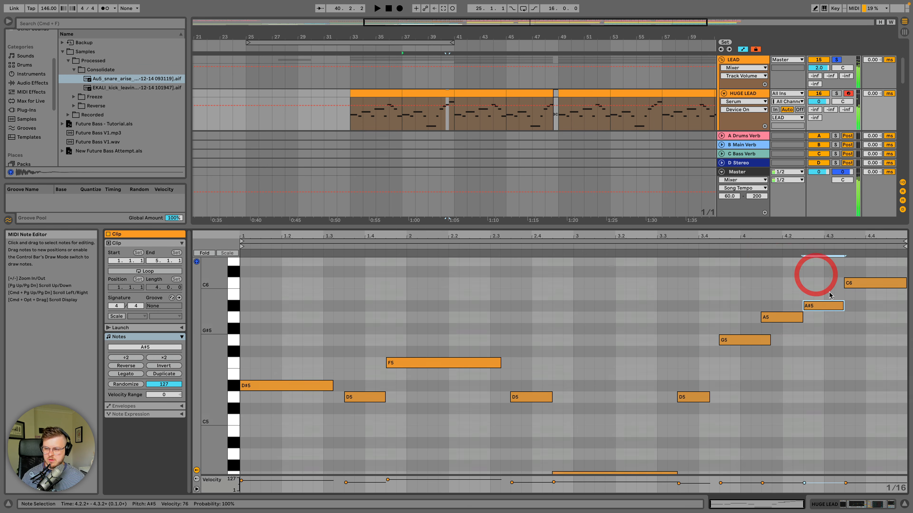
double_click(857, 290)
key(space)
key(space)
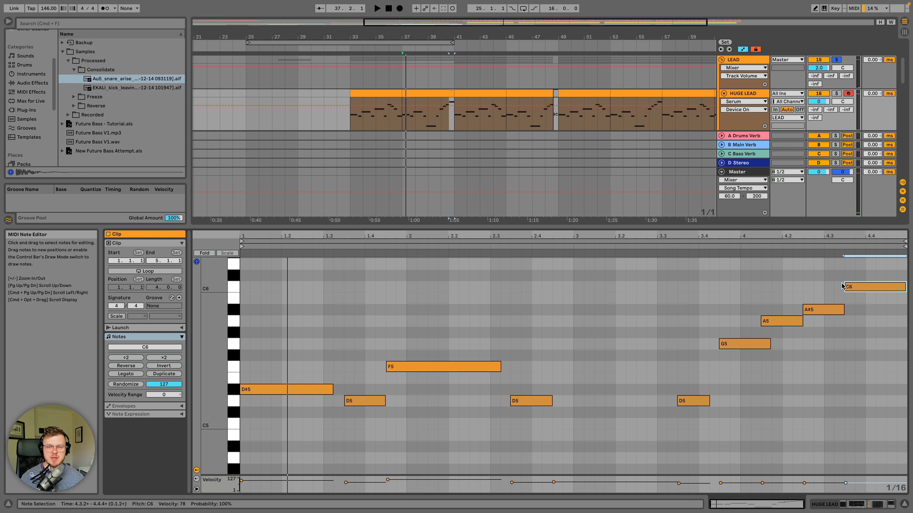
Step: Close the note editor and show the HUGE LEAD track's device chain
scroll(504, 144, right, 10)
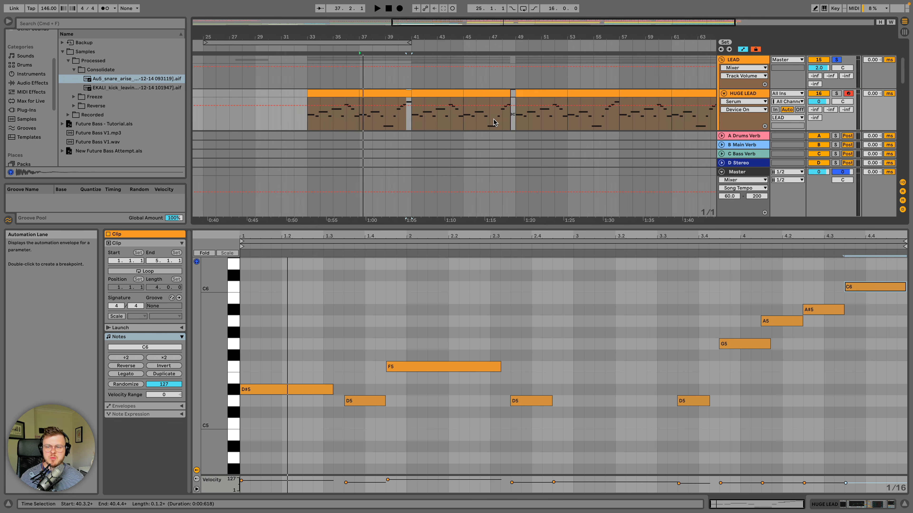
scroll(493, 122, left, 6)
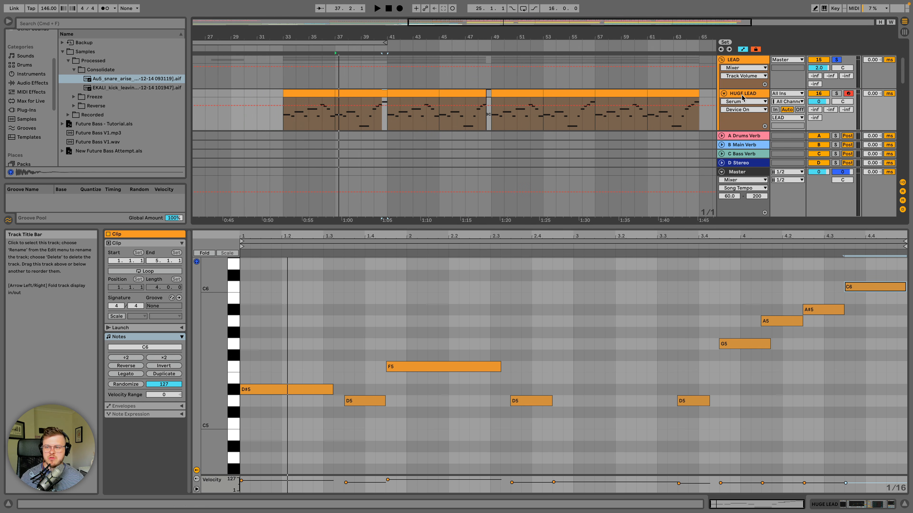
click(742, 95)
double_click(742, 95)
scroll(416, 164, left, 3)
scroll(416, 164, up, 2)
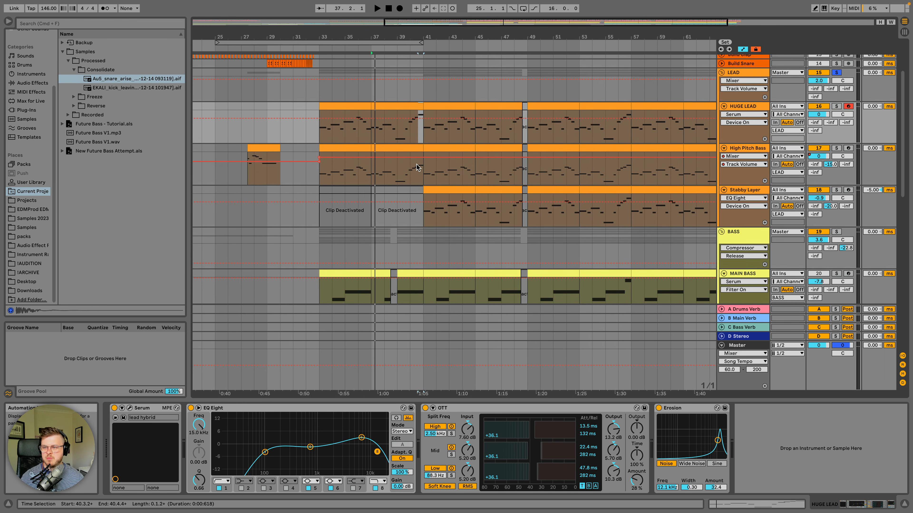
scroll(416, 164, up, 2)
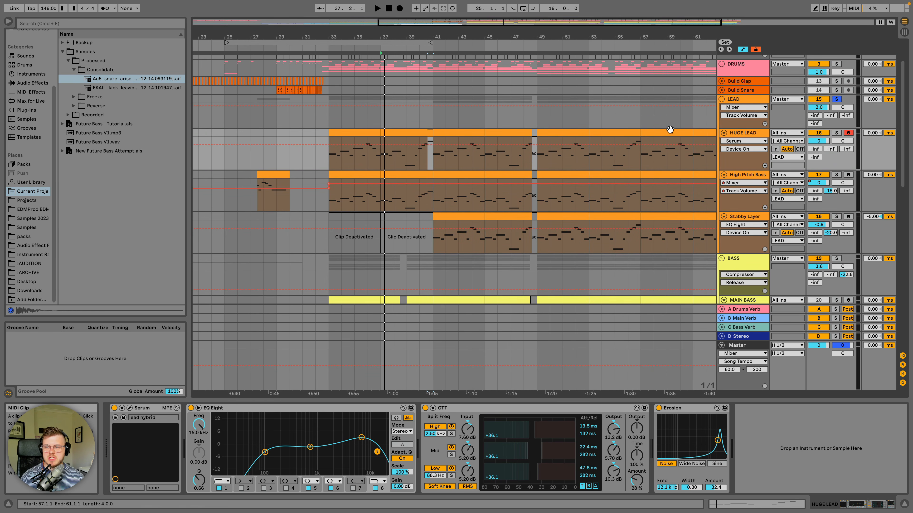
click(756, 137)
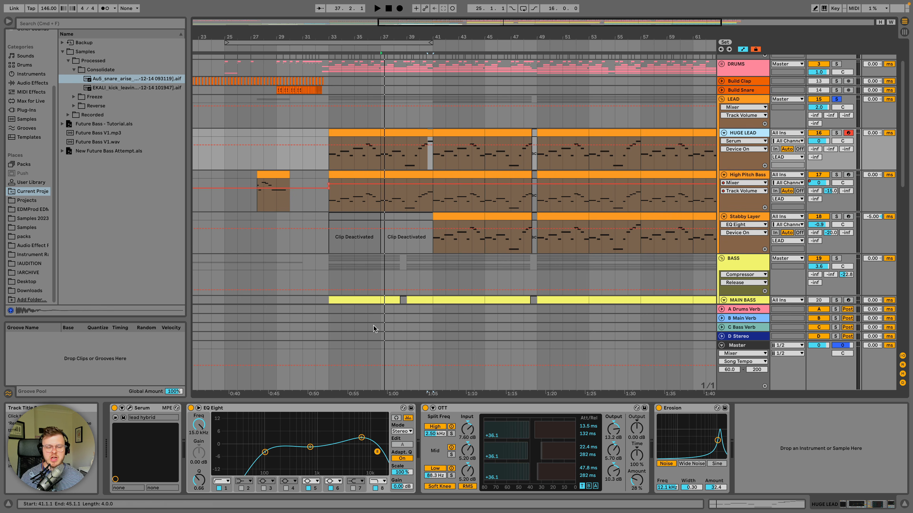
Step: Open the HUGE LEAD's Serum, audition the noise with oscillators A and B switched off, and solo the track
click(130, 408)
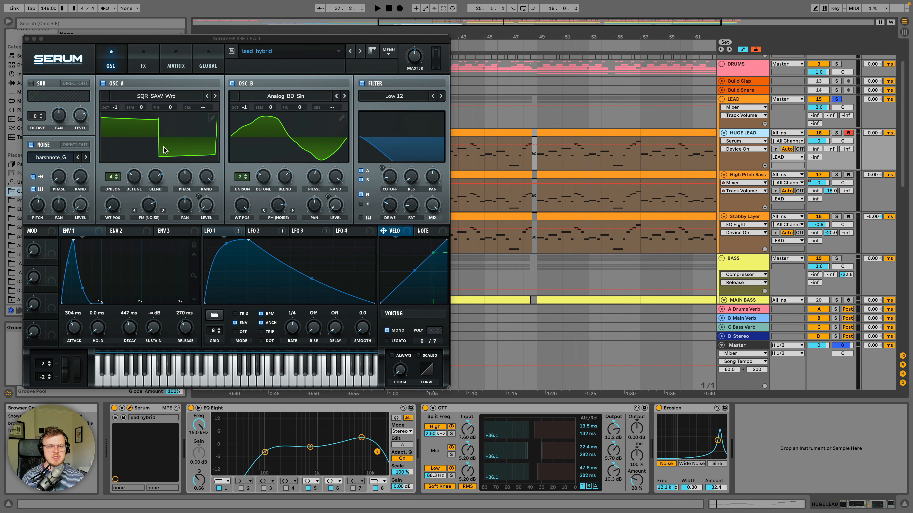
click(232, 83)
click(102, 83)
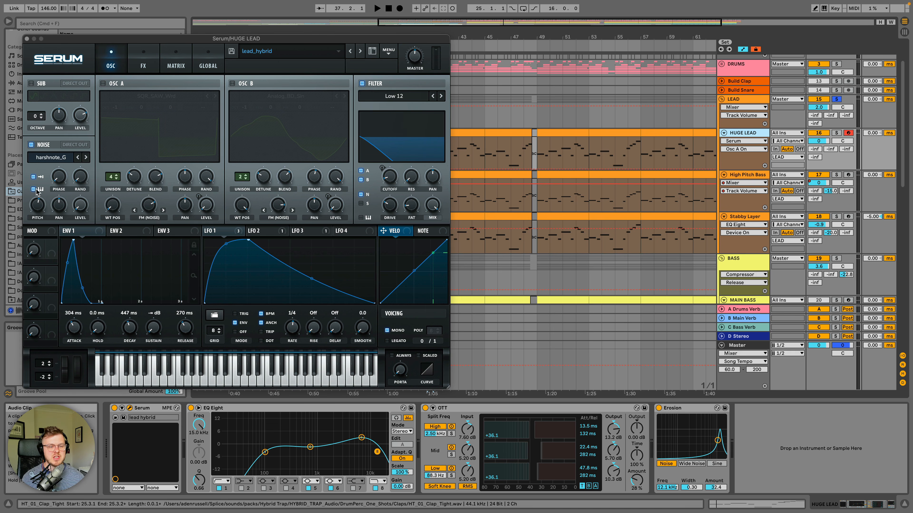
key(space)
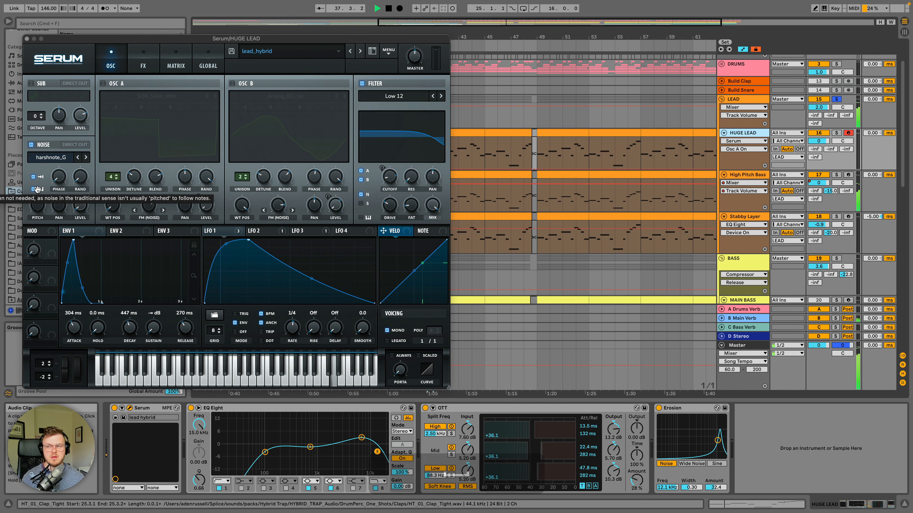
key(space)
click(836, 133)
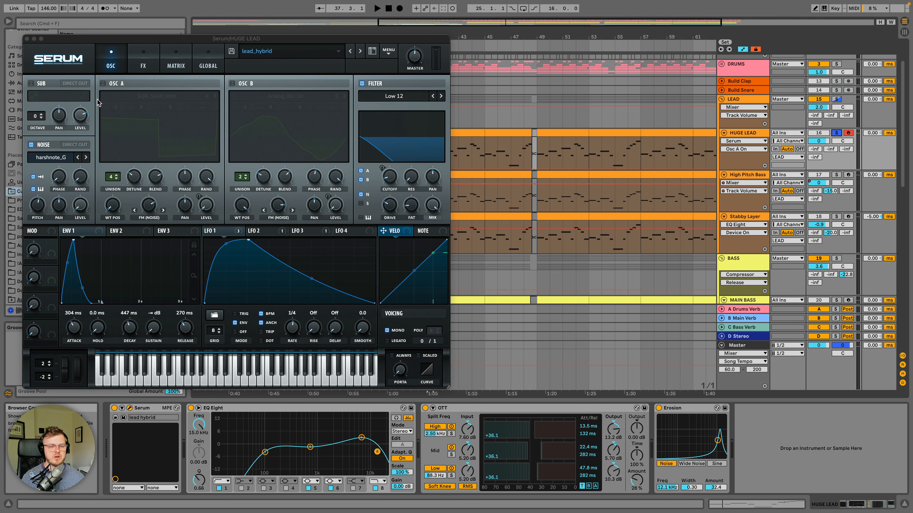
Step: Switch oscillators A and B back on, disable the noise oscillator, and audition the HUGE LEAD without noise
click(104, 84)
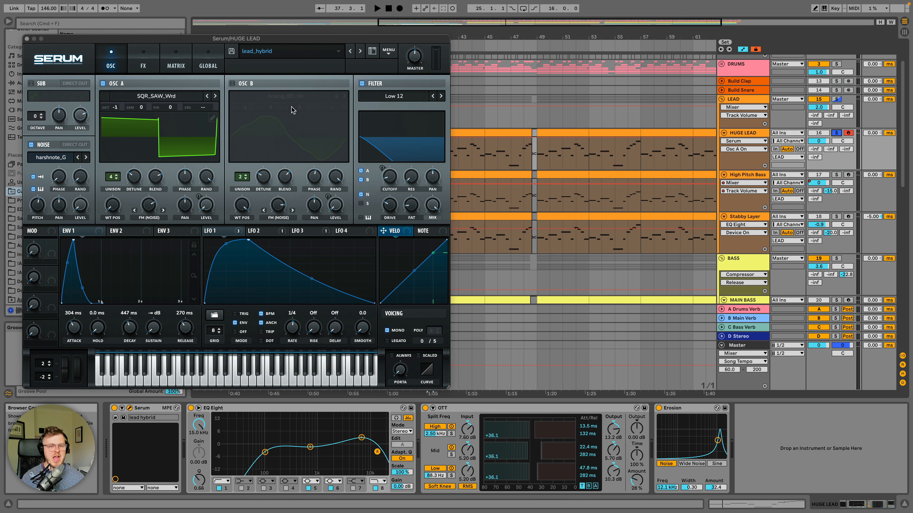
click(237, 83)
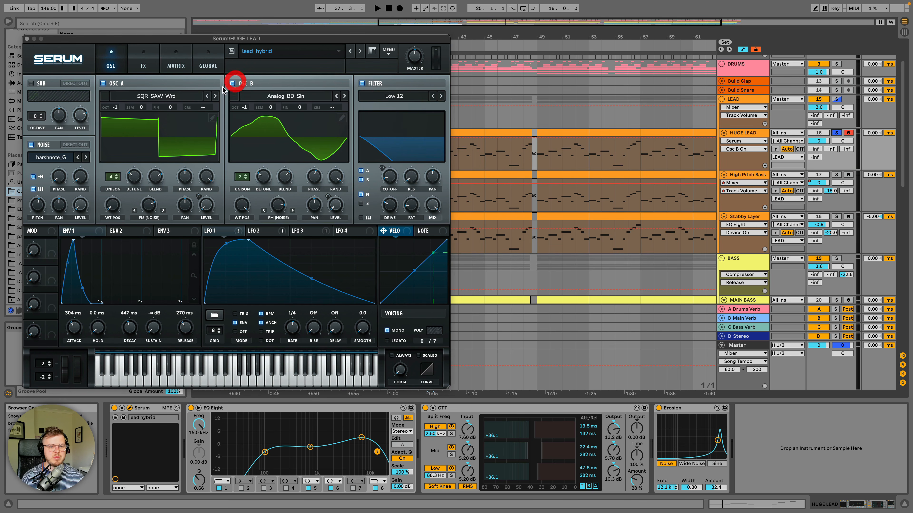
click(32, 145)
key(space)
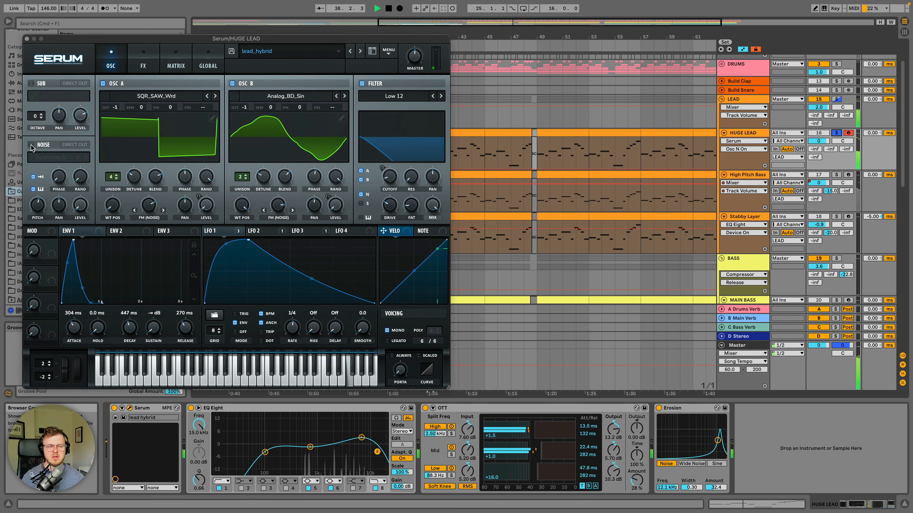
key(space)
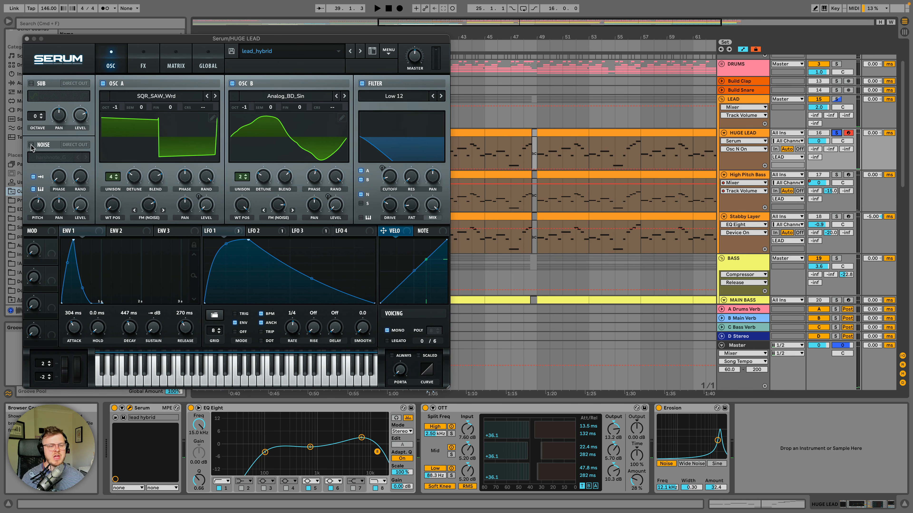
Step: Re-enable the noise oscillator and play the HUGE LEAD with its full sound
click(31, 145)
key(space)
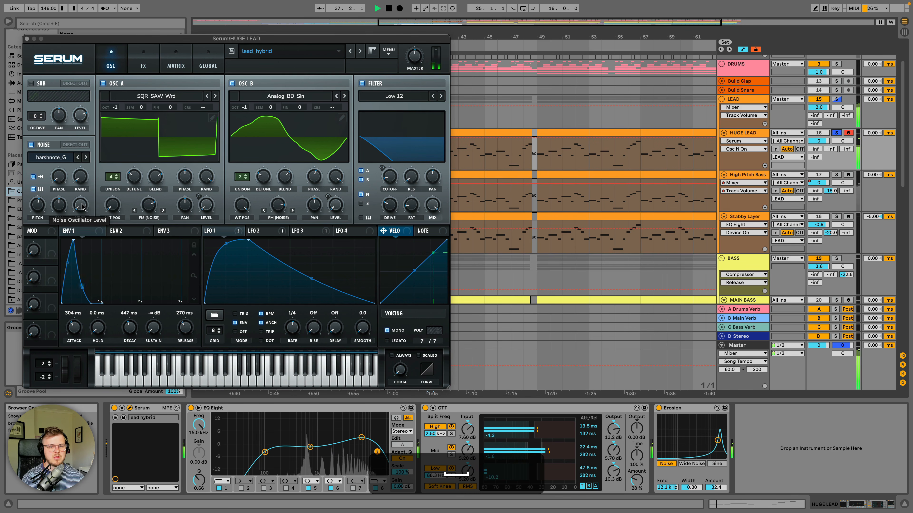
key(space)
Step: Switch off oscillators A and B and audition the harshnote_G noise alone with its level at 67%
click(103, 84)
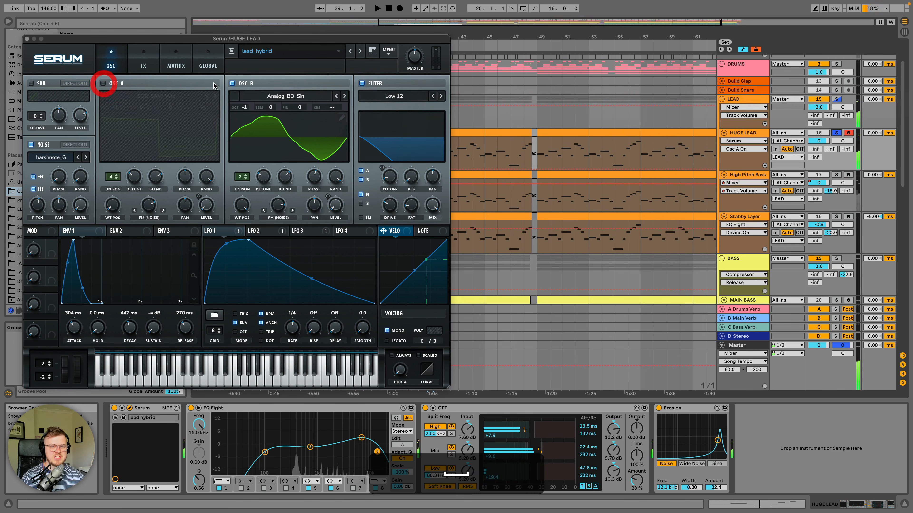
click(234, 84)
key(space)
click(92, 146)
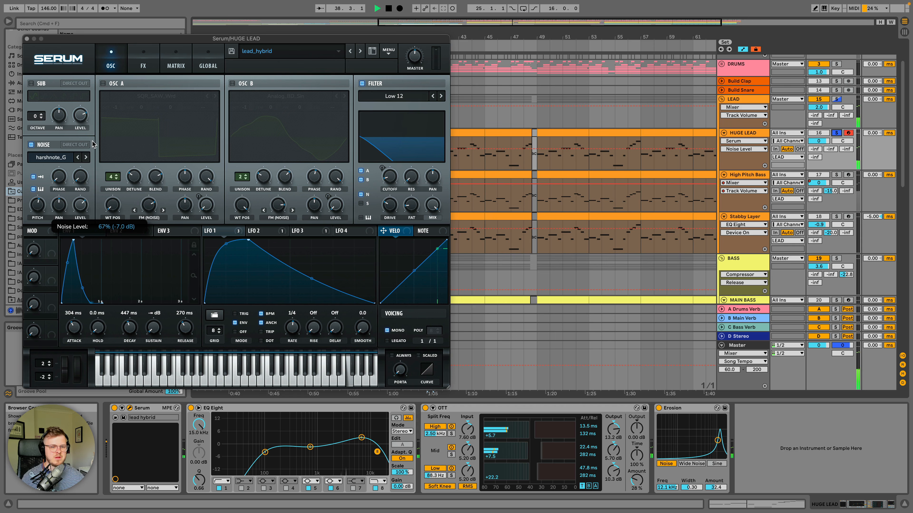
drag(92, 145, 93, 142)
key(space)
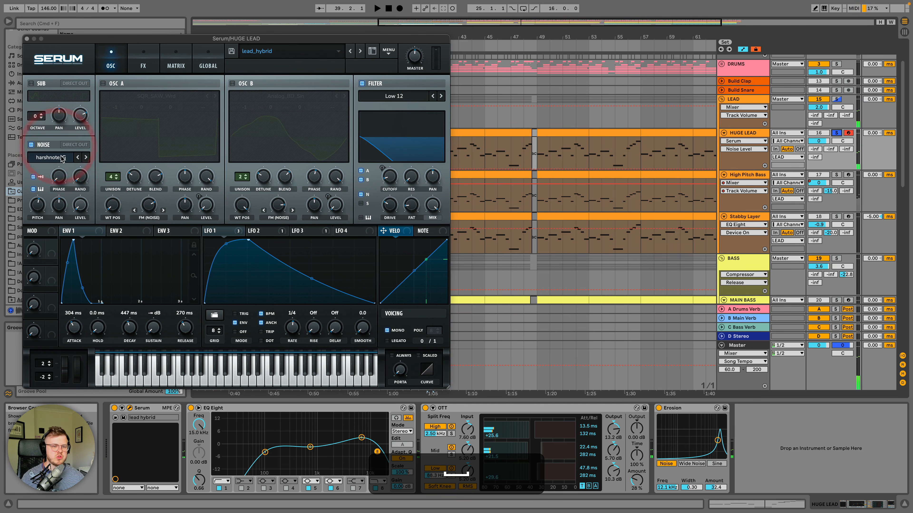
Step: Restore the lead_hybrid patch with oscillators A and B and the noise oscillator all switched on
click(32, 145)
click(103, 83)
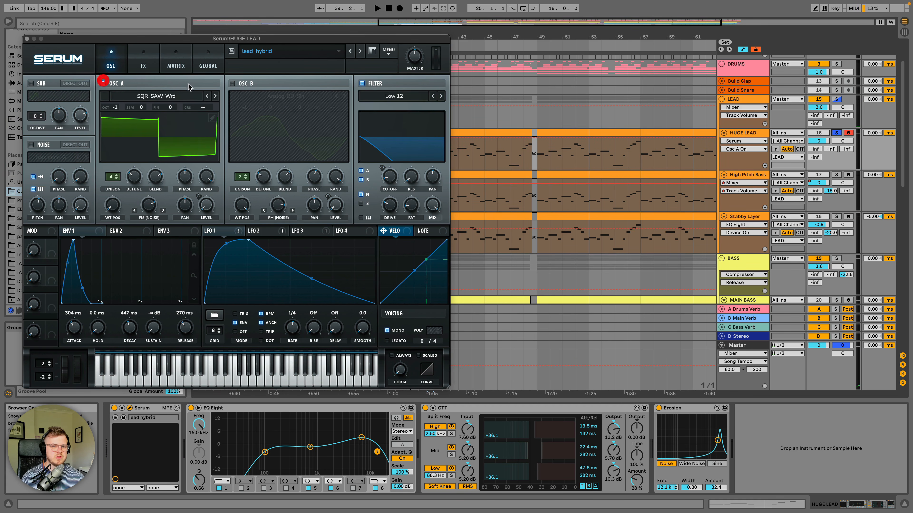
click(232, 83)
click(32, 144)
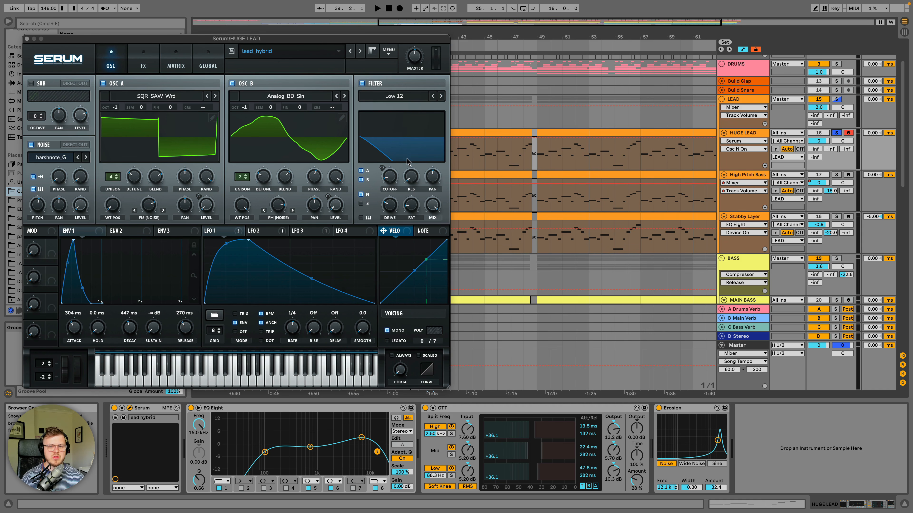
Step: Show LFO 1's modulation targets and the effects rack in the HUGE LEAD's Serum, and close the plugin window
click(234, 233)
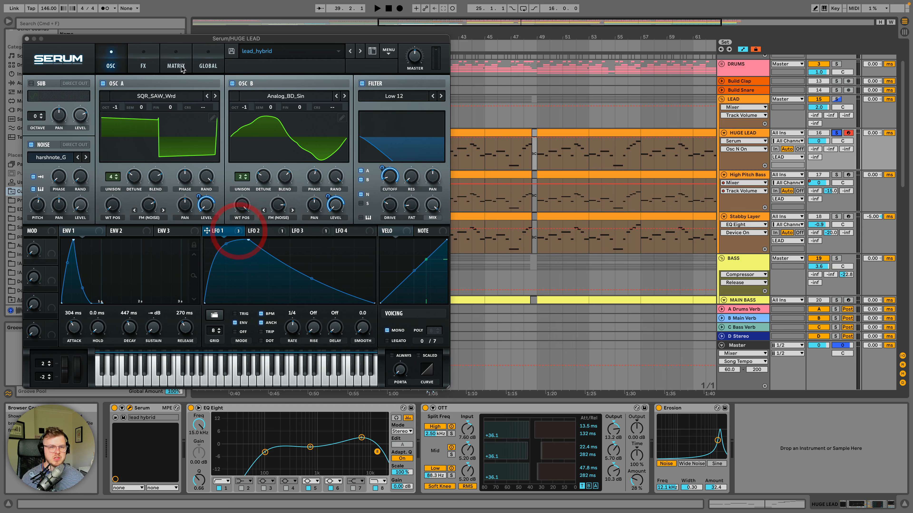
click(143, 64)
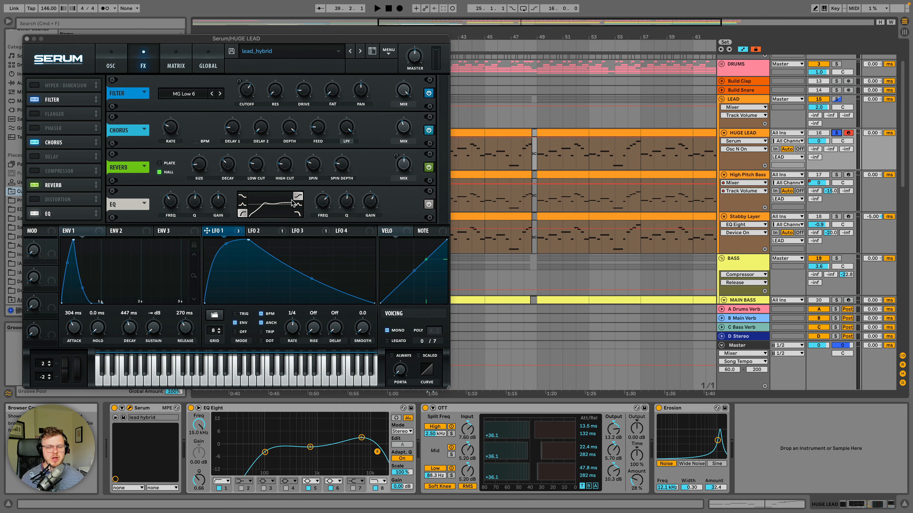
click(28, 39)
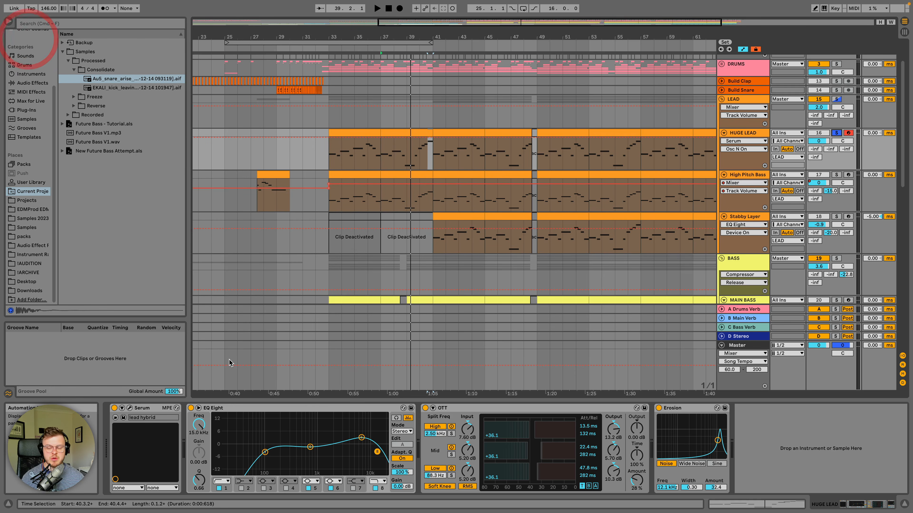
Step: Select the HUGE LEAD's EQ Eight and OTT devices, and review Serum's effects and oscillator pages once more
click(295, 410)
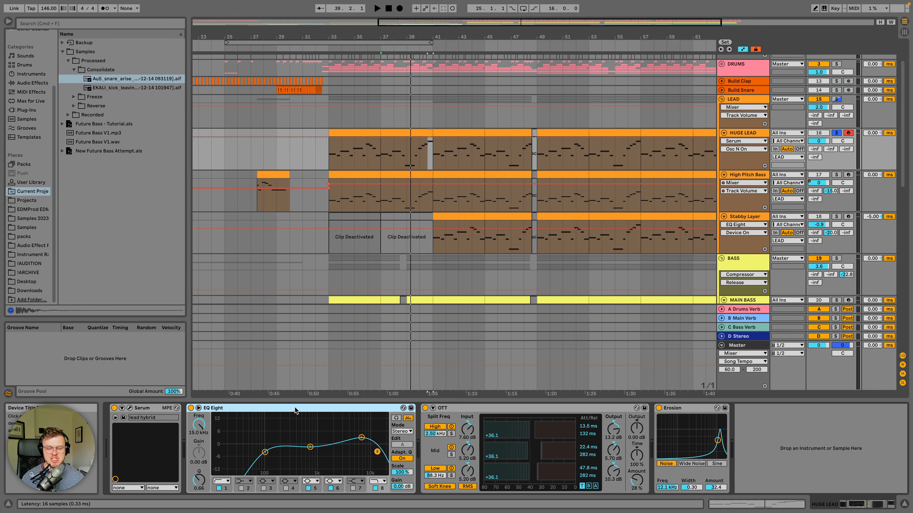
click(450, 410)
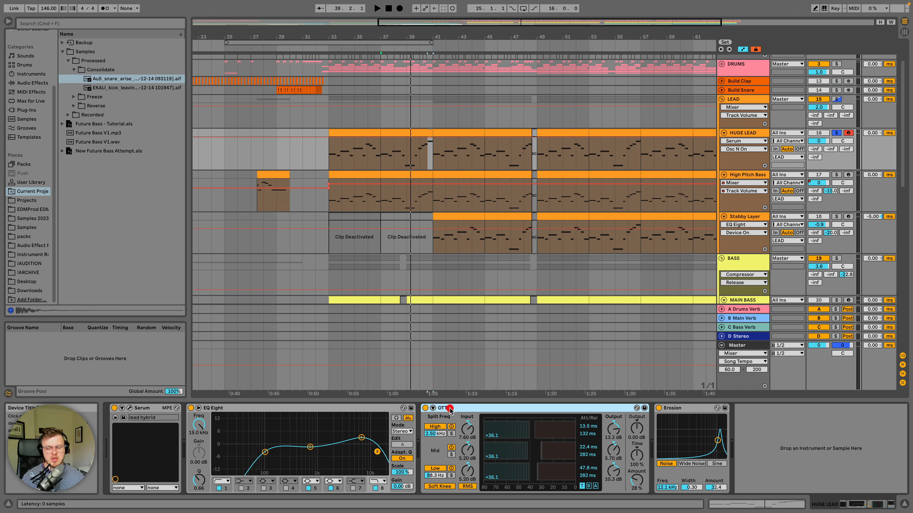
click(129, 408)
click(150, 65)
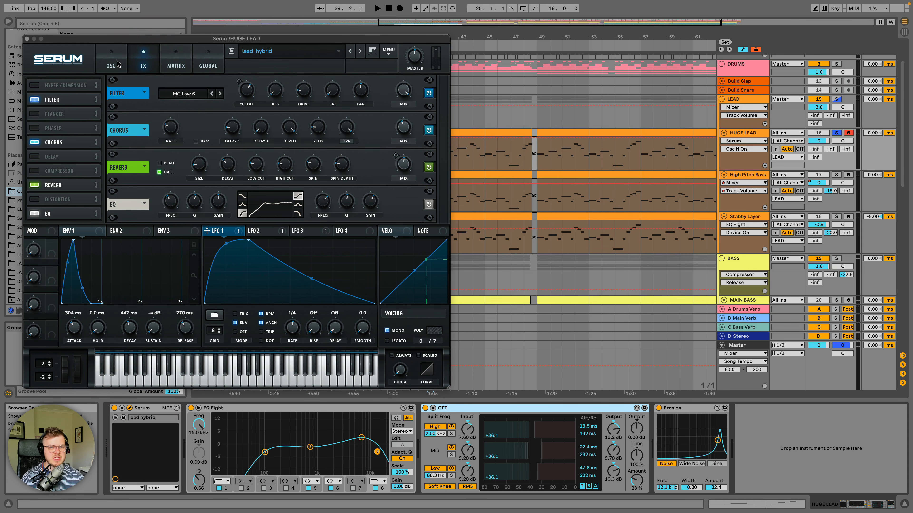
click(109, 63)
click(27, 39)
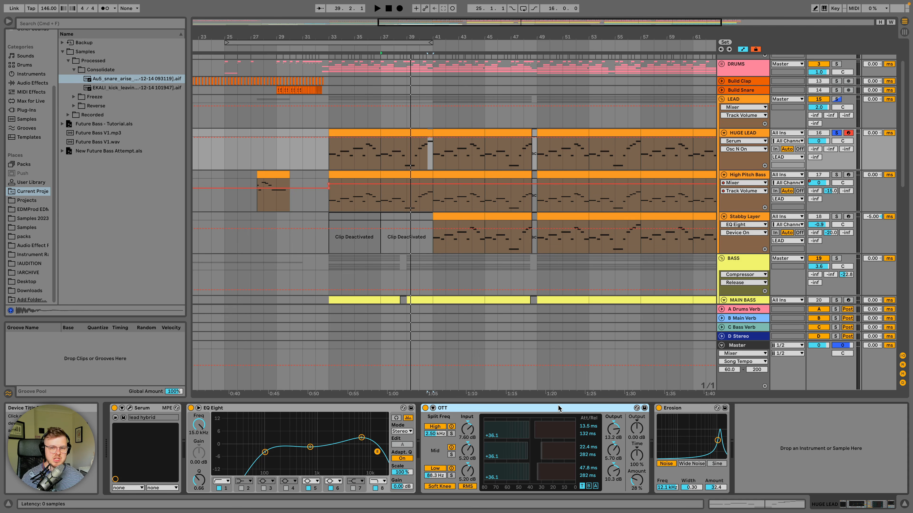
Step: Compare the HUGE LEAD with OTT bypassed and with OTT enabled by playing both versions
click(425, 408)
key(space)
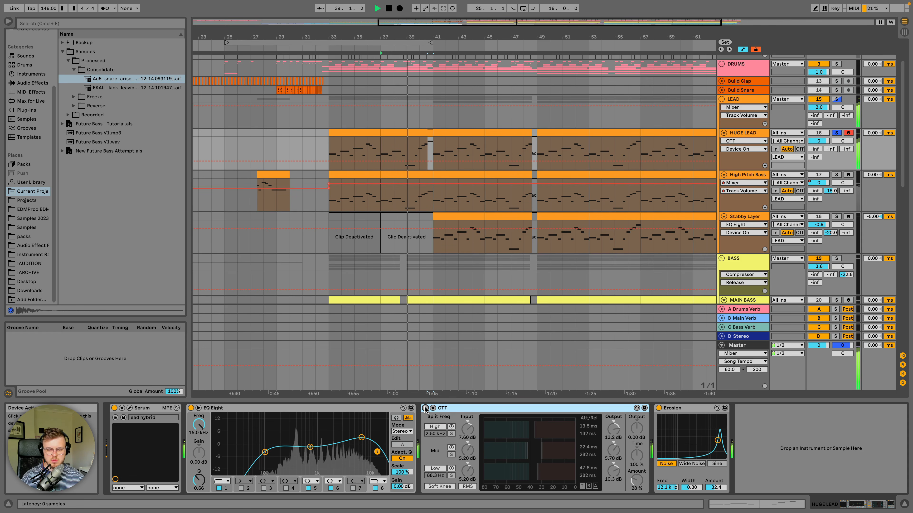
key(space)
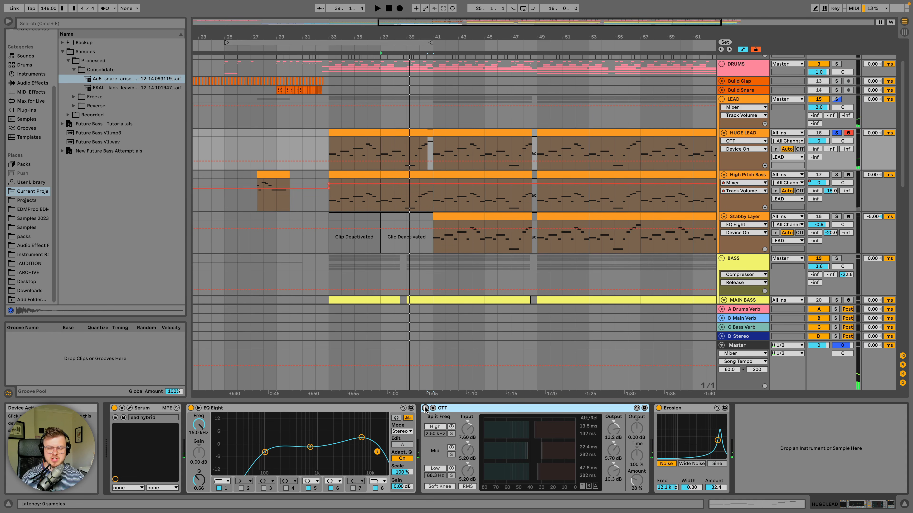
click(424, 407)
key(space)
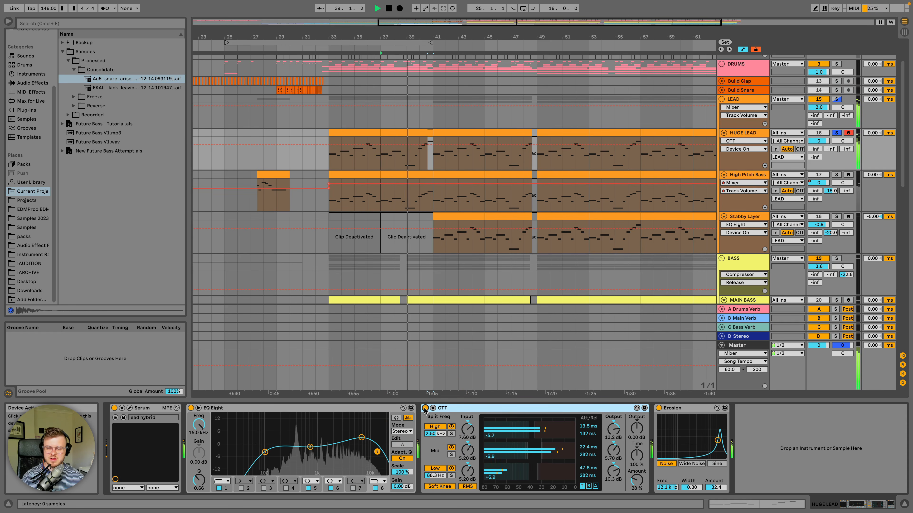
key(space)
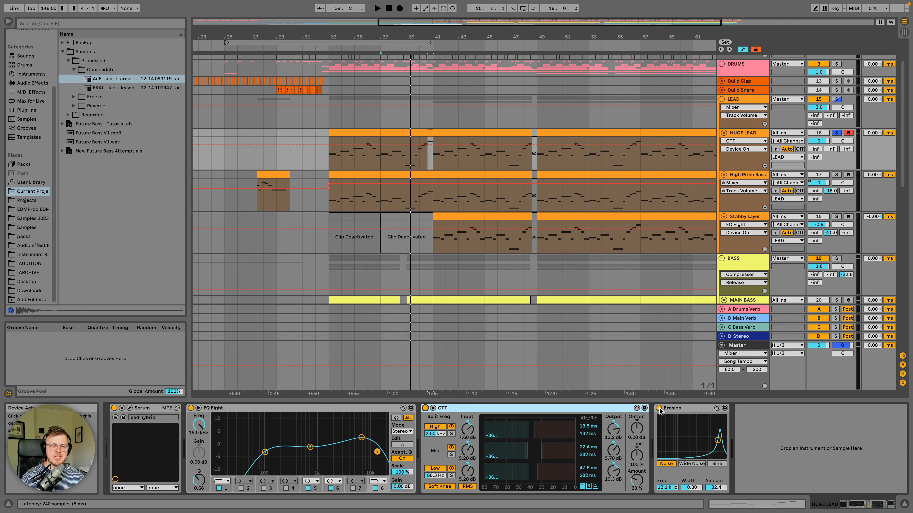
Step: Compare the HUGE LEAD with Erosion bypassed and re-enabled during playback
click(659, 408)
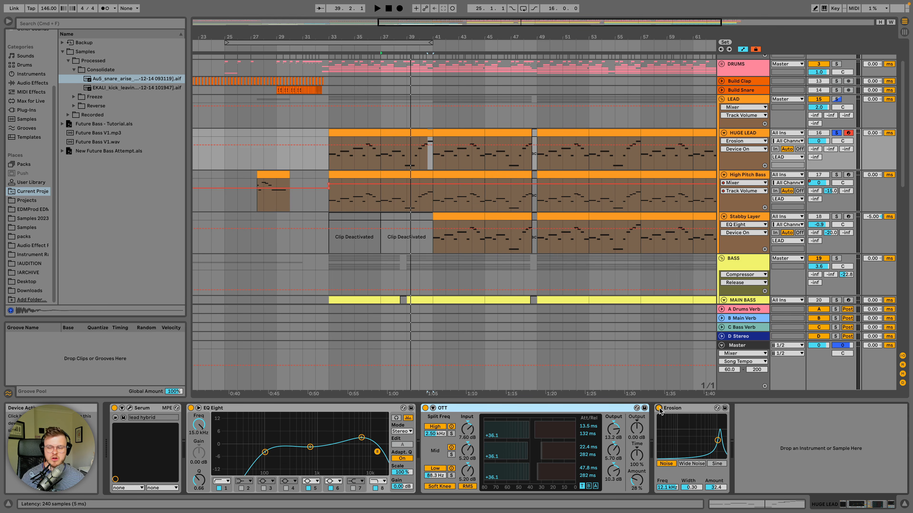
key(space)
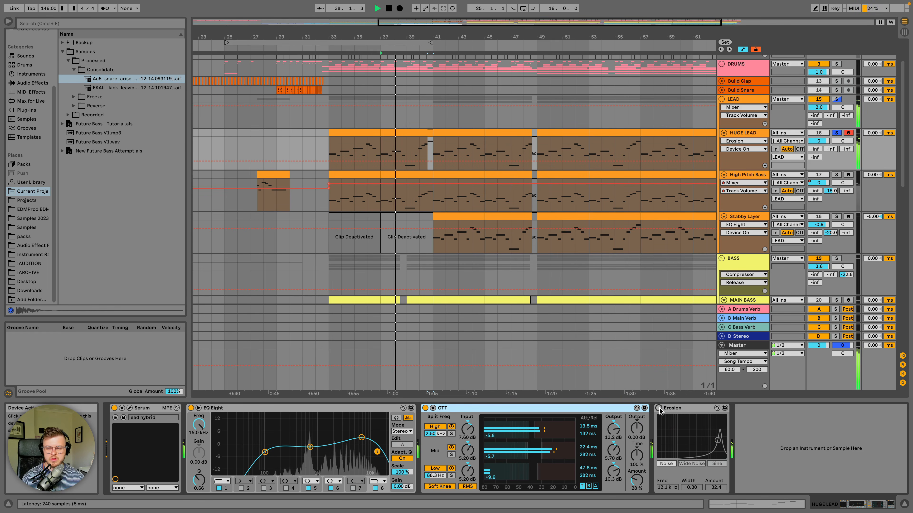
click(659, 408)
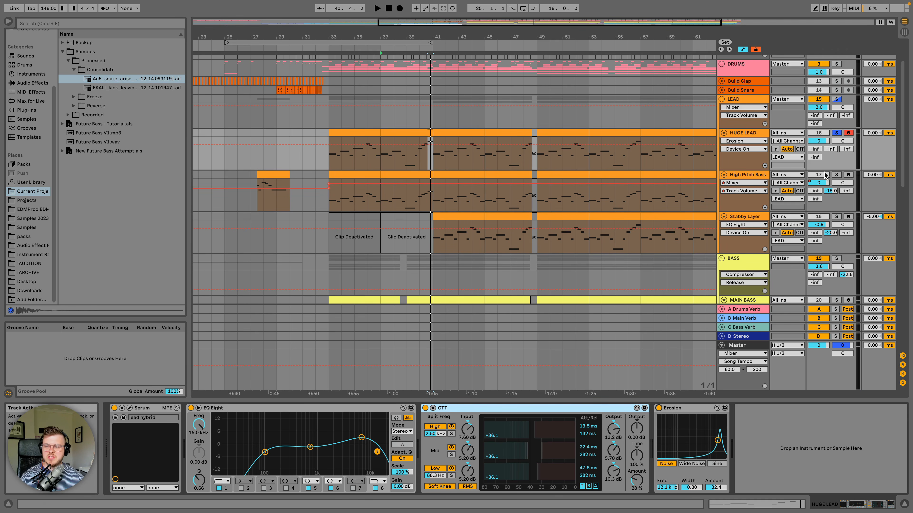
Step: Select the High Pitch Bass clip at bar 33 and solo that track on its own
super+click(836, 175)
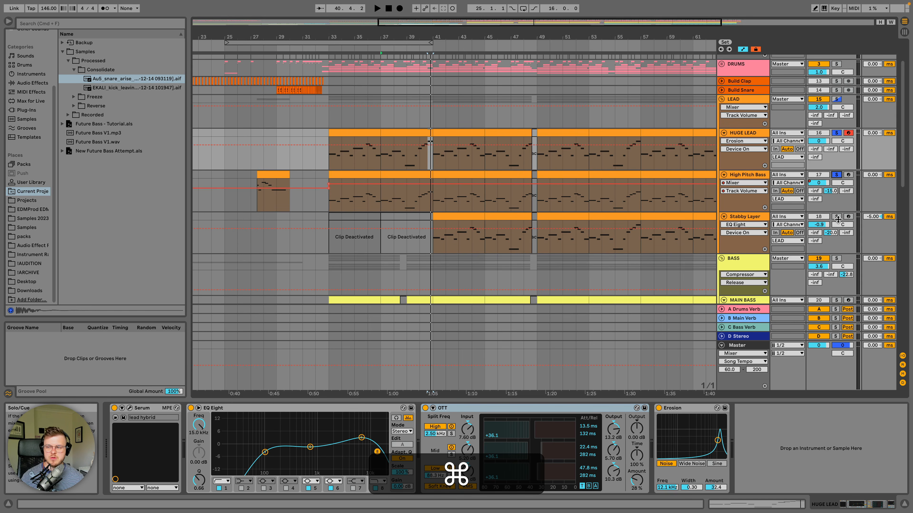
scroll(751, 237, down, 10)
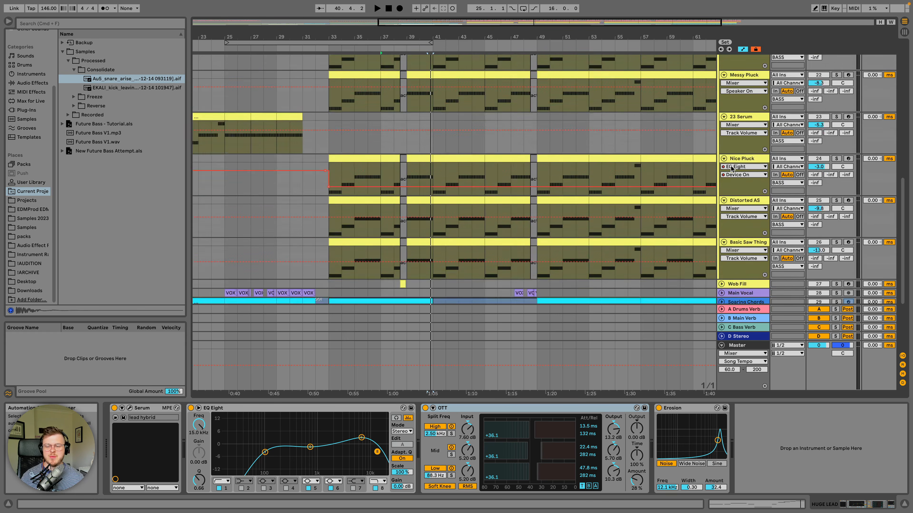
scroll(740, 172, up, 10)
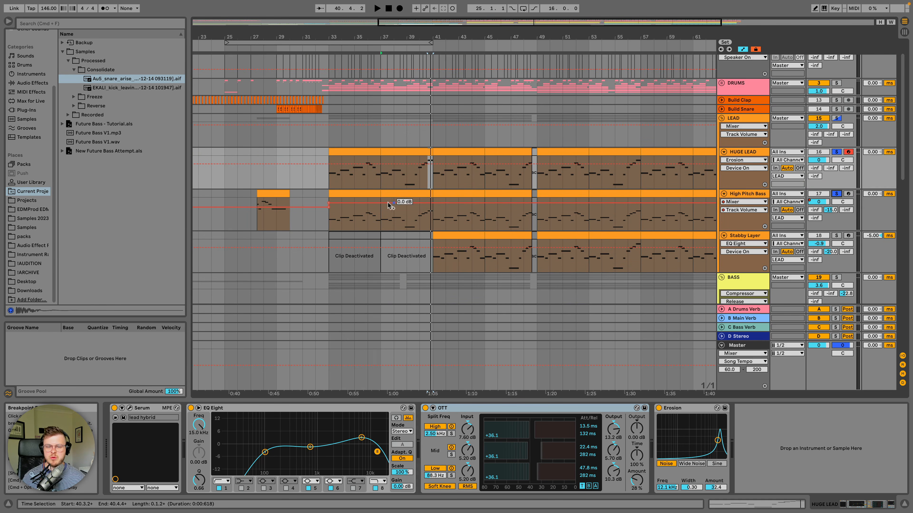
click(360, 193)
click(836, 194)
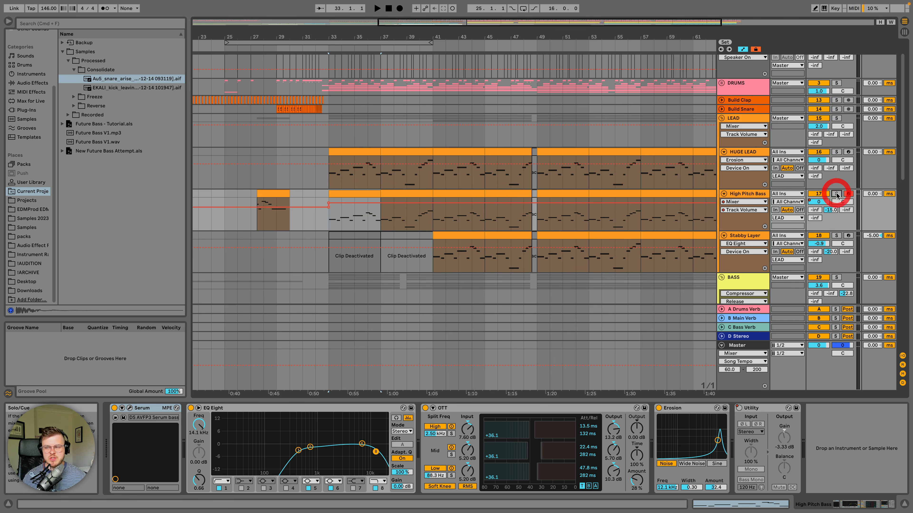
Step: Open the High Pitch Bass track's Serum and examine its oscillator settings and effects rack
click(130, 407)
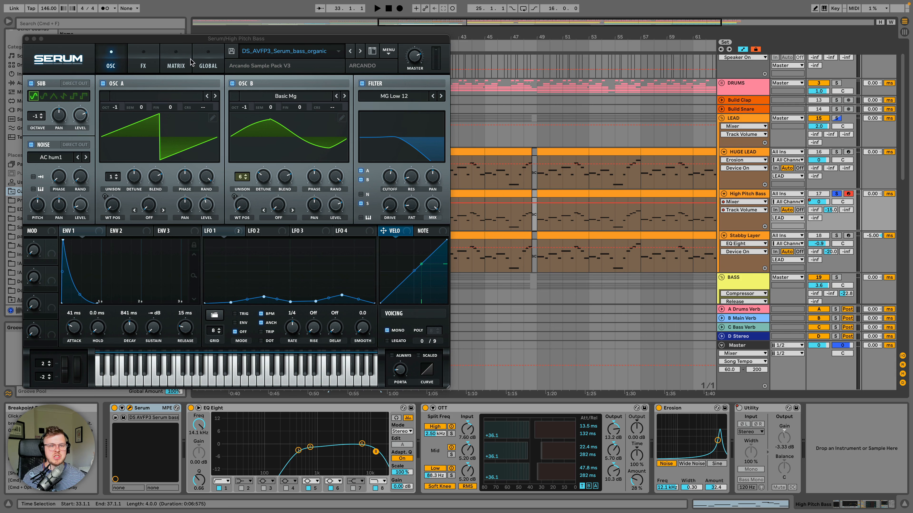
click(140, 58)
click(116, 56)
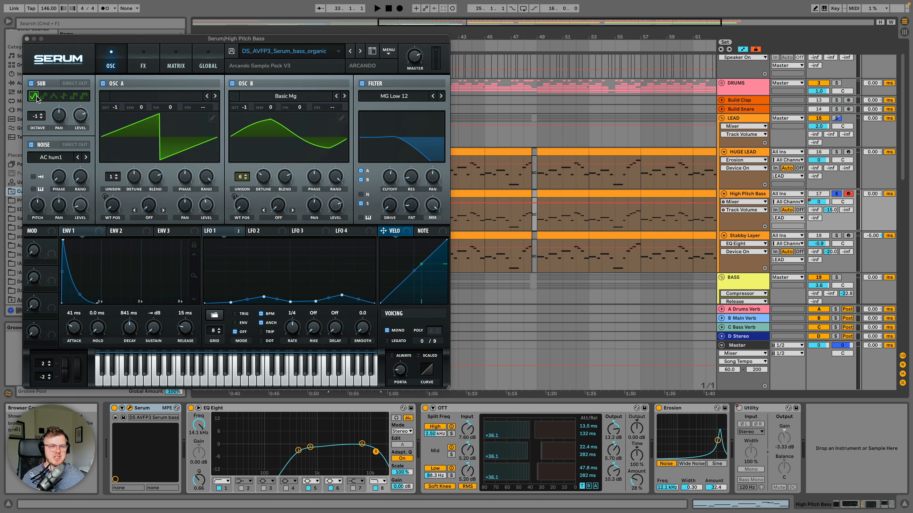
click(140, 63)
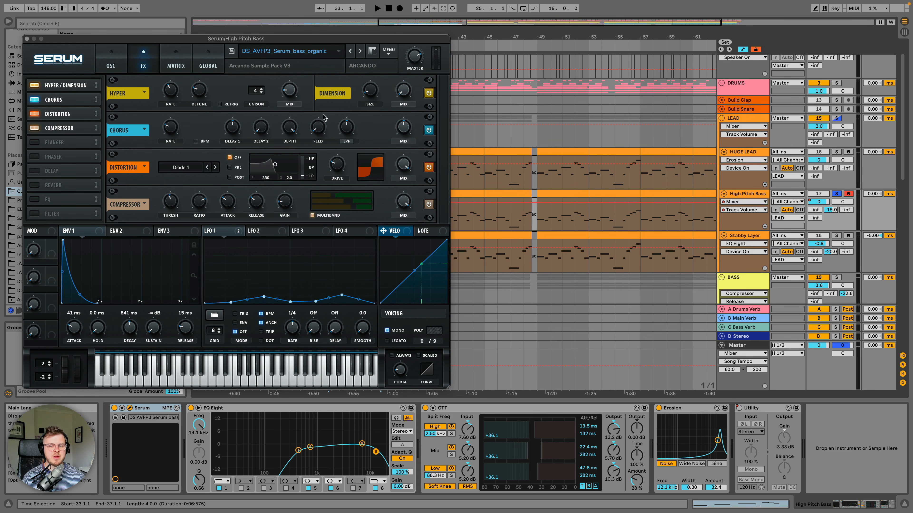
Step: Close the High Pitch Bass Serum window and play the soloed track from bar 33
click(27, 39)
key(space)
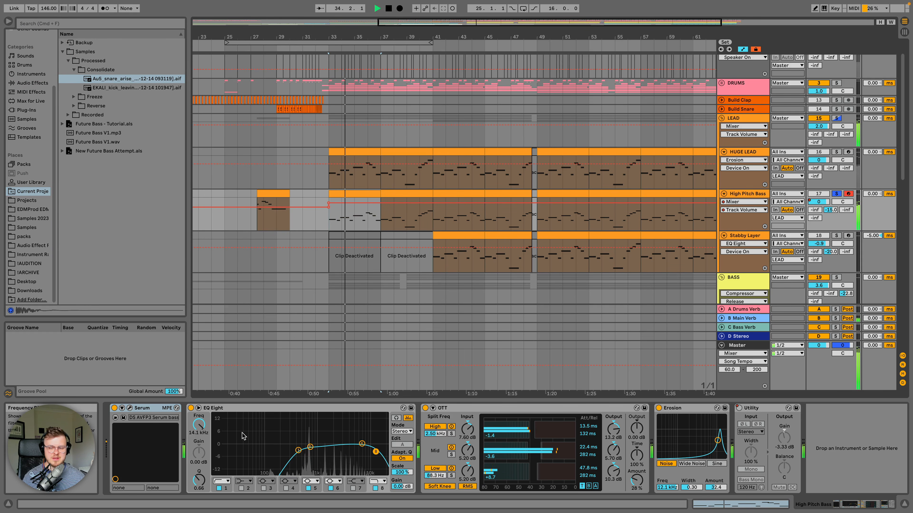
key(space)
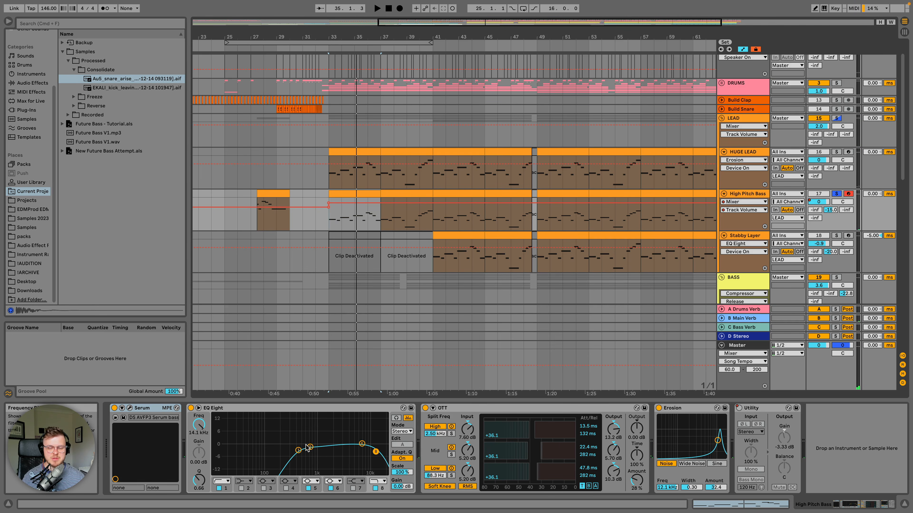
Step: Compare High Pitch Bass's EQ Eight with HUGE LEAD's, and examine its low-cut and high-end bands, OTT and Erosion
click(750, 153)
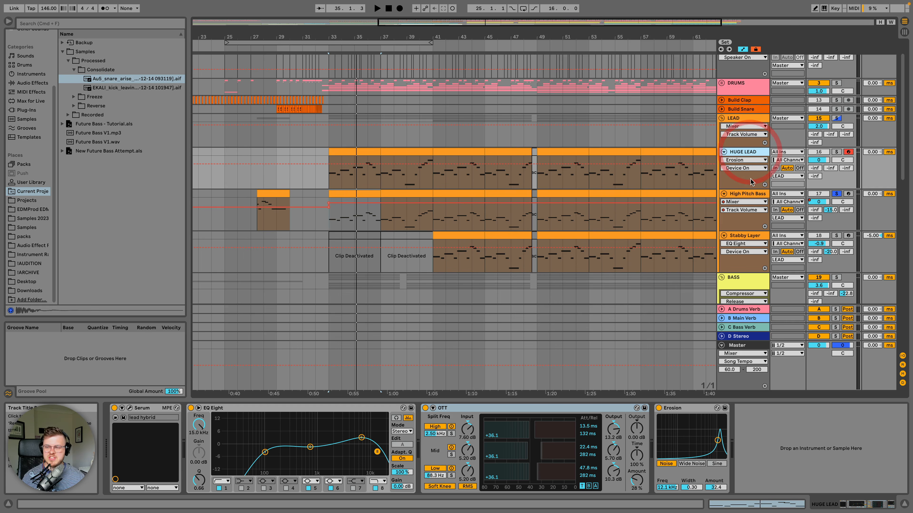
click(747, 194)
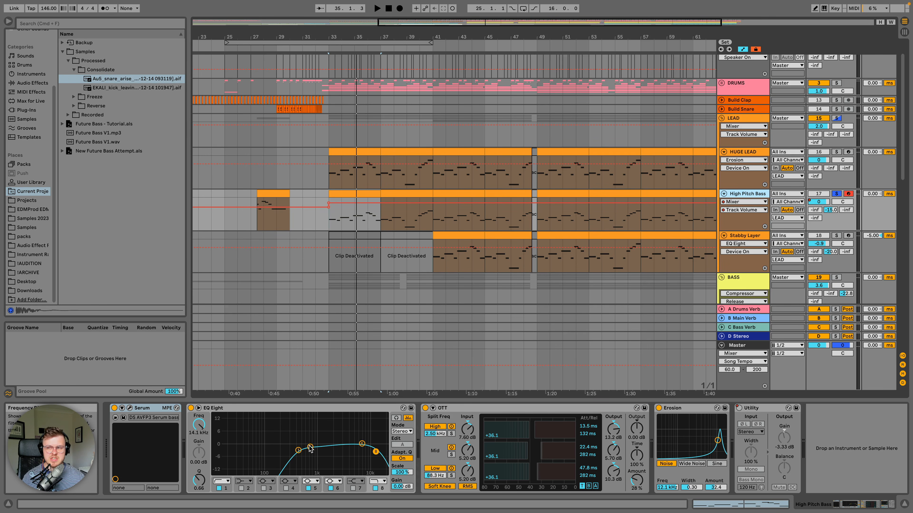
click(298, 450)
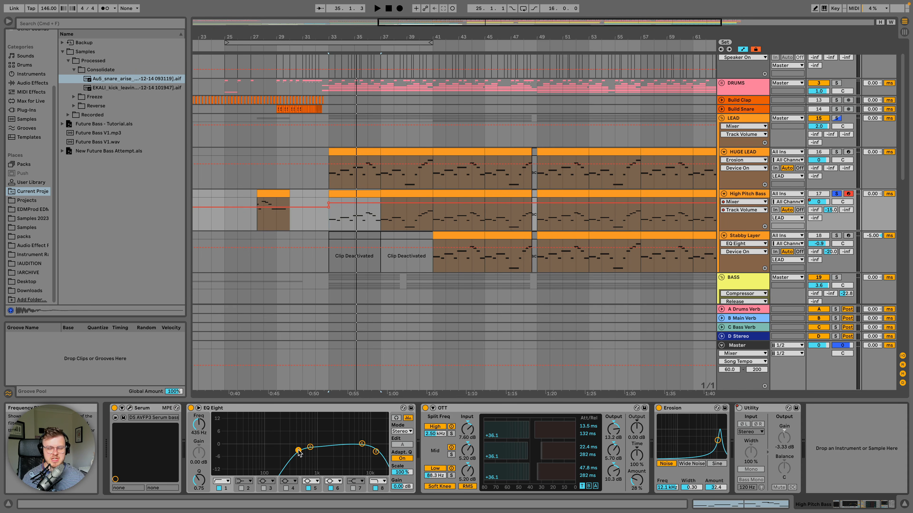
click(376, 451)
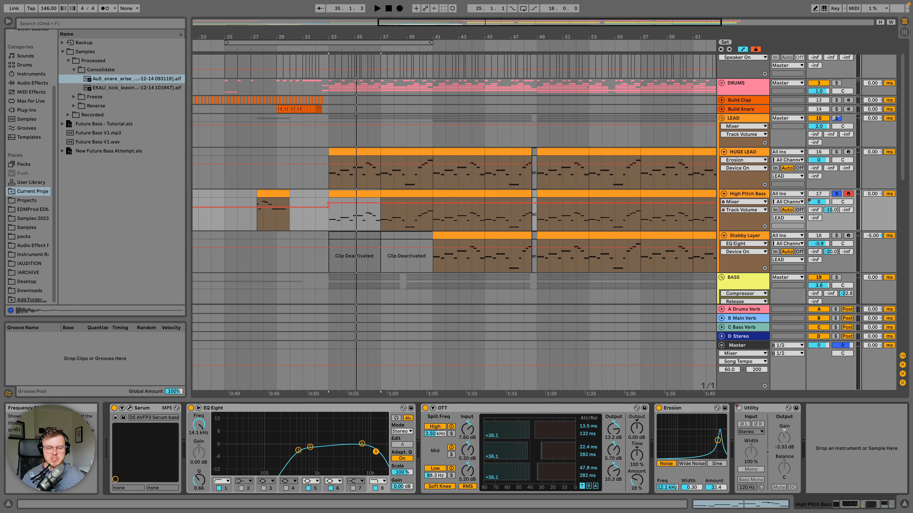
click(587, 409)
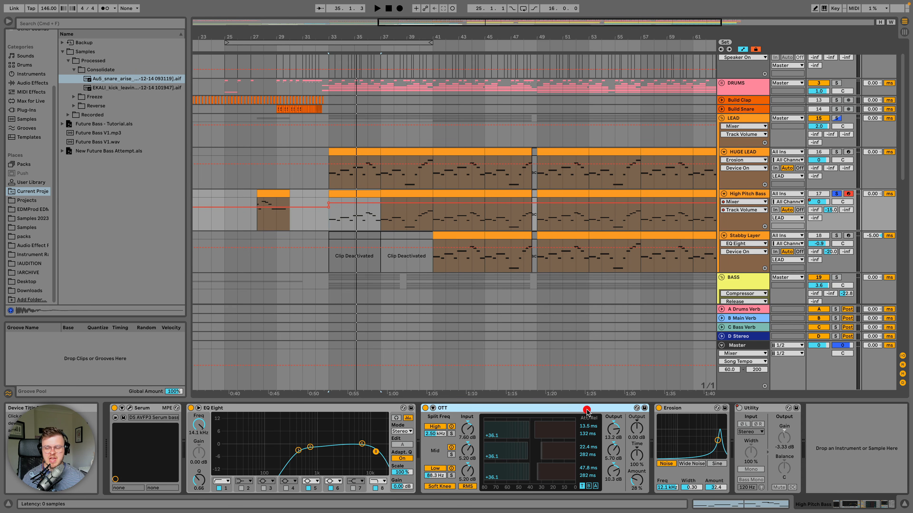
click(678, 408)
Step: Switch between the HUGE LEAD, High Pitch Bass and LEAD group tracks to compare their device chains
click(745, 152)
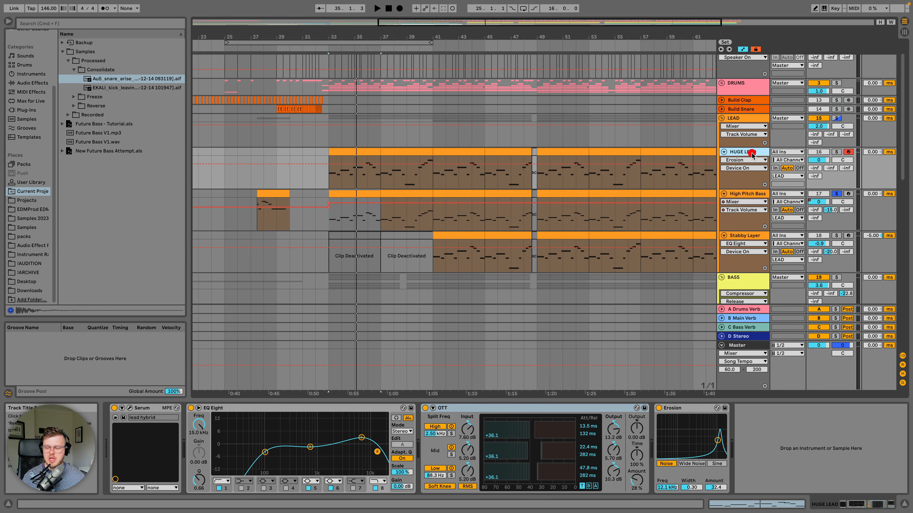
click(749, 193)
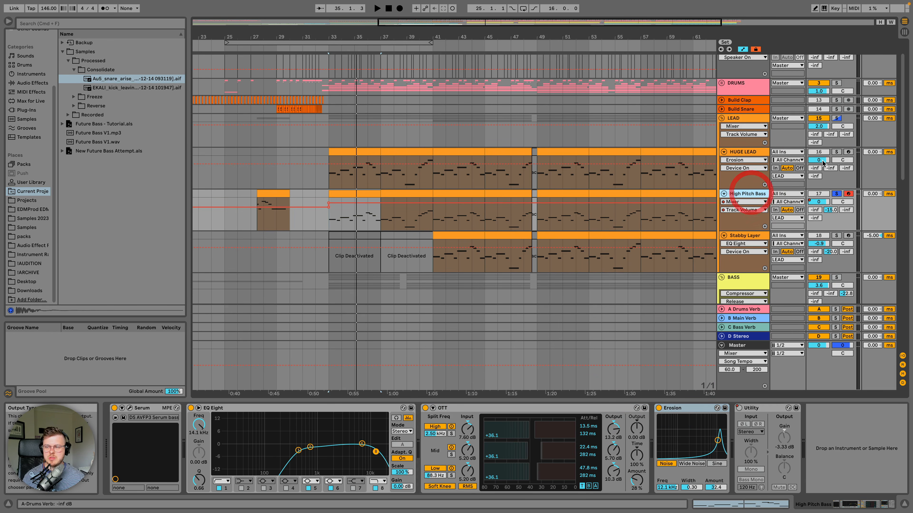
click(748, 116)
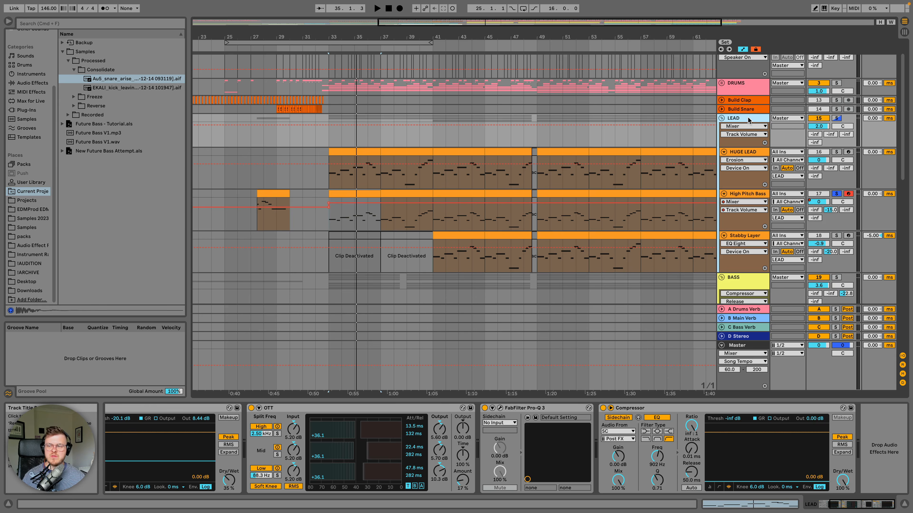
click(751, 151)
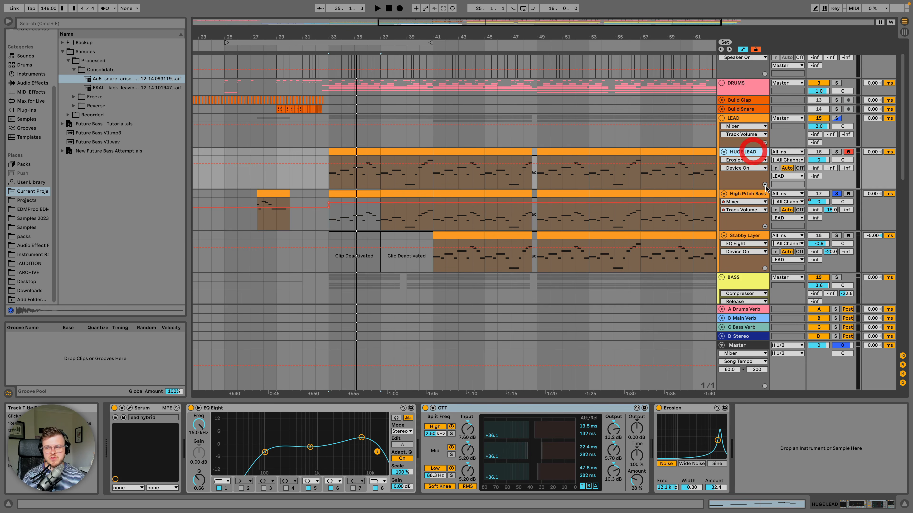
click(754, 194)
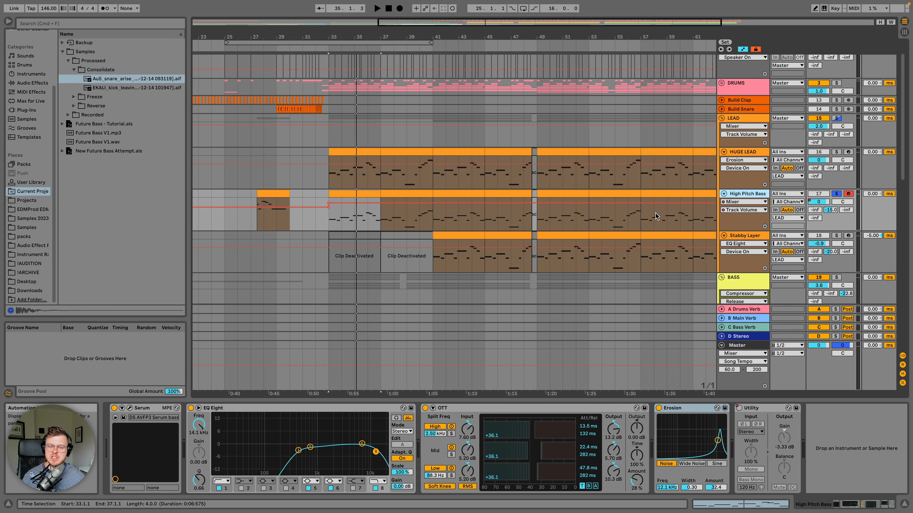
Step: Examine the Stabby Layer's clip at bar 41 and its two deactivated clips between bars 33 and 41
scroll(458, 235, down, 3)
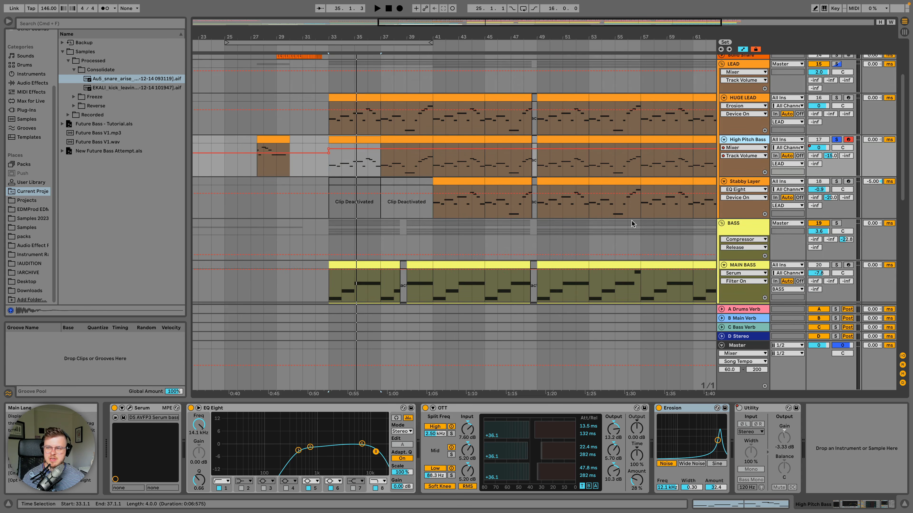
click(471, 183)
key(0)
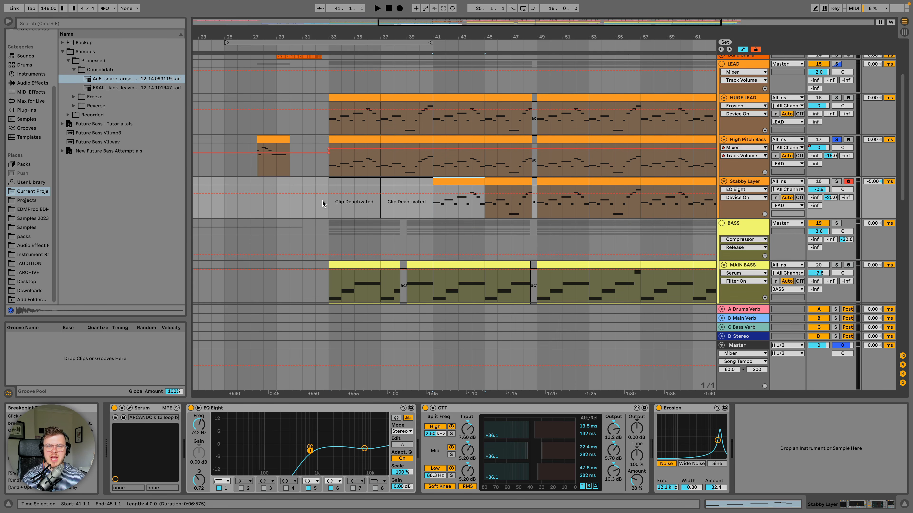
drag(326, 211, 437, 202)
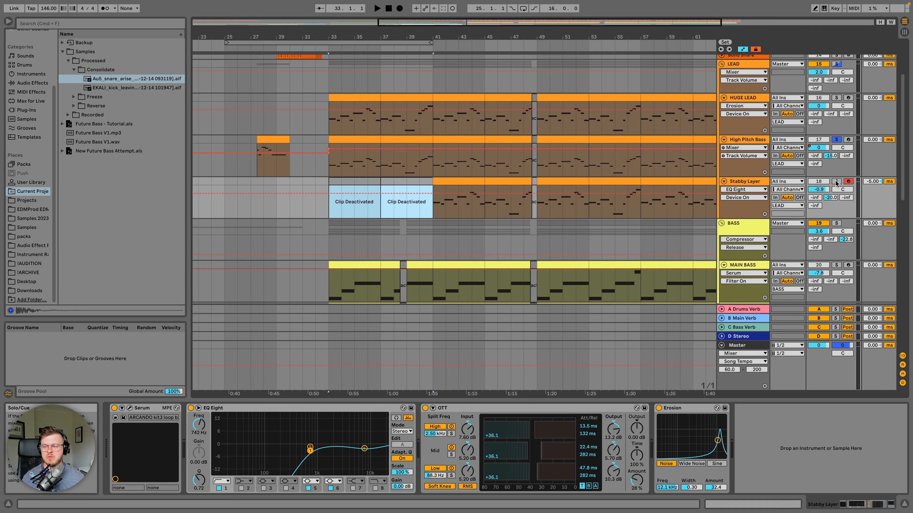
Step: Solo the whole LEAD group and play its layers together through bar 48
click(836, 65)
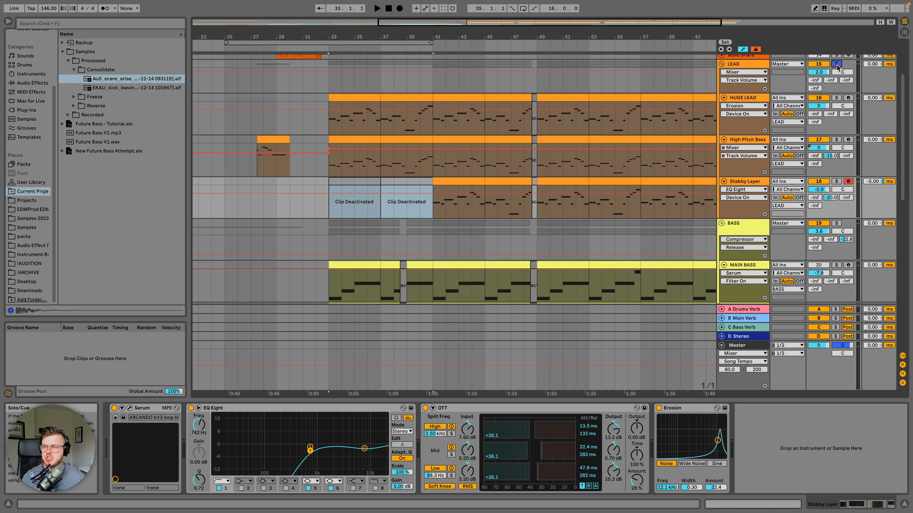
click(837, 65)
click(362, 183)
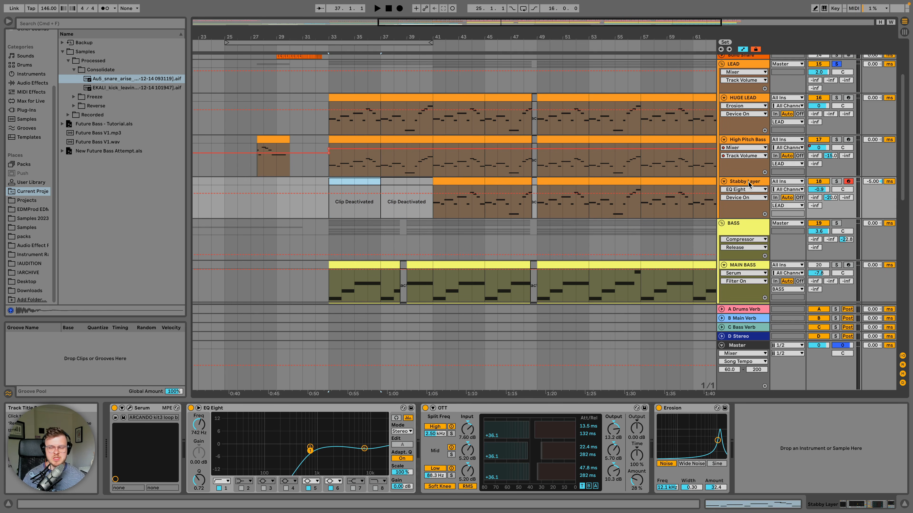
key(space)
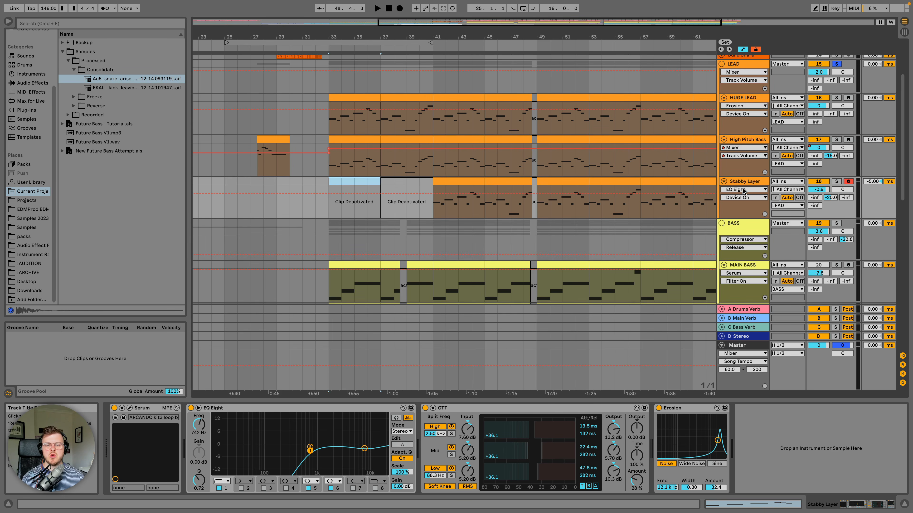
Step: Solo the Stabby Layer on its own and select its clip at bar 41
drag(326, 185, 532, 180)
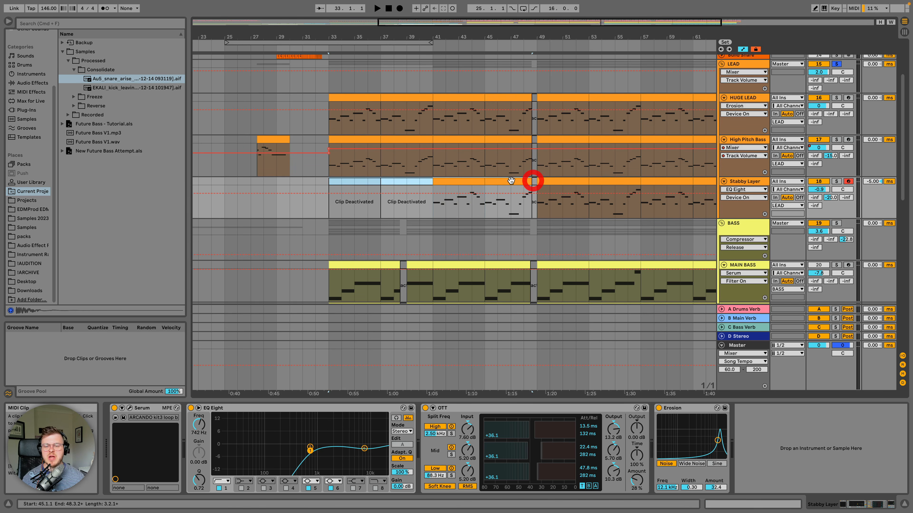
click(465, 181)
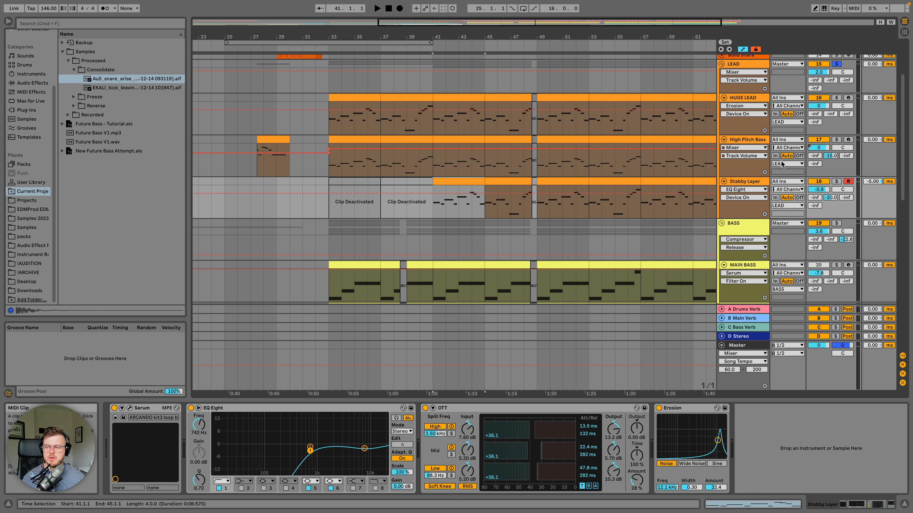
click(835, 181)
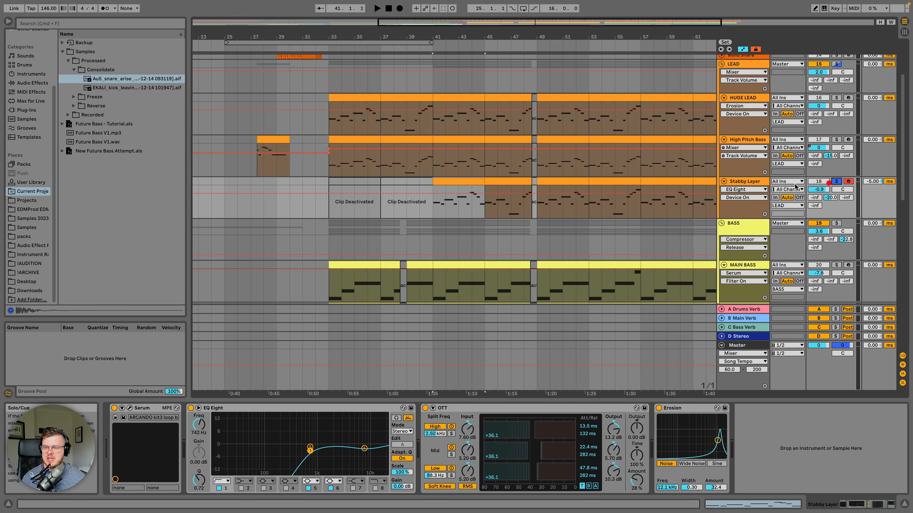
click(474, 183)
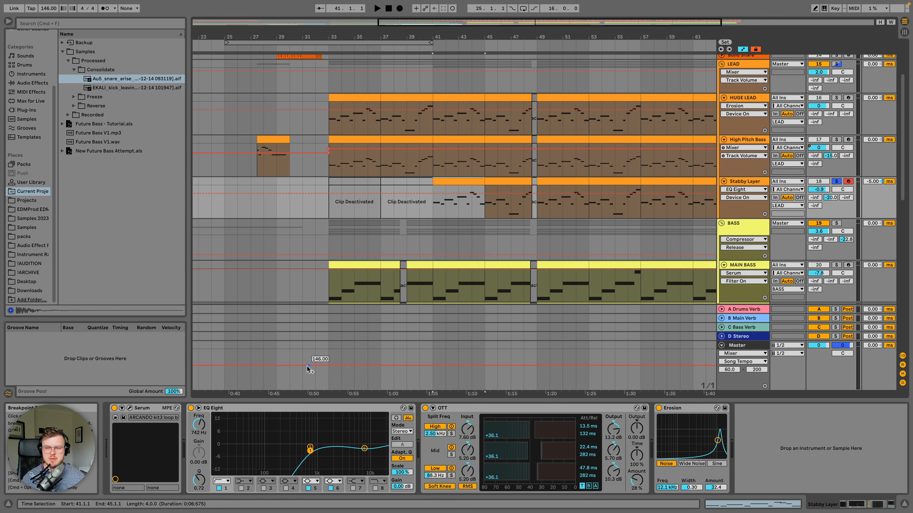
Step: Play the soloed Stabby Layer from bar 41 and examine its Erosion, OTT and Serum oscillator settings
click(685, 408)
click(604, 407)
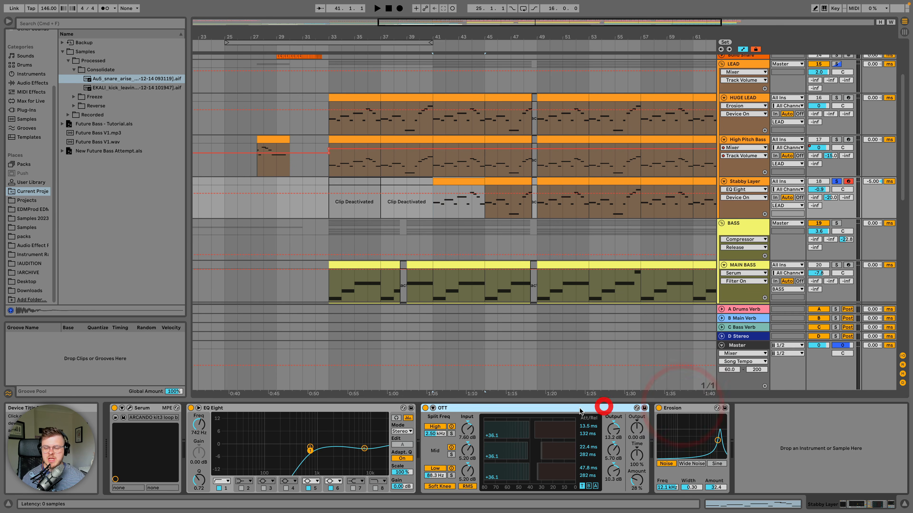
key(space)
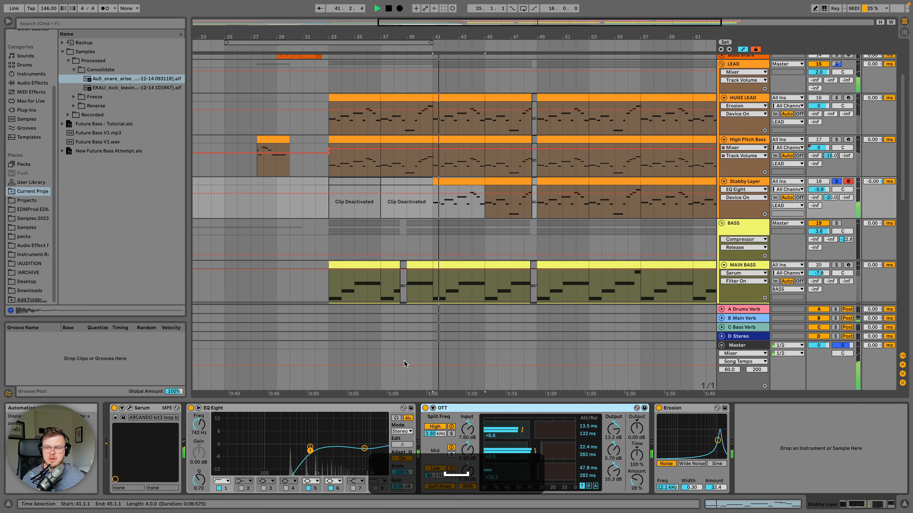
click(747, 181)
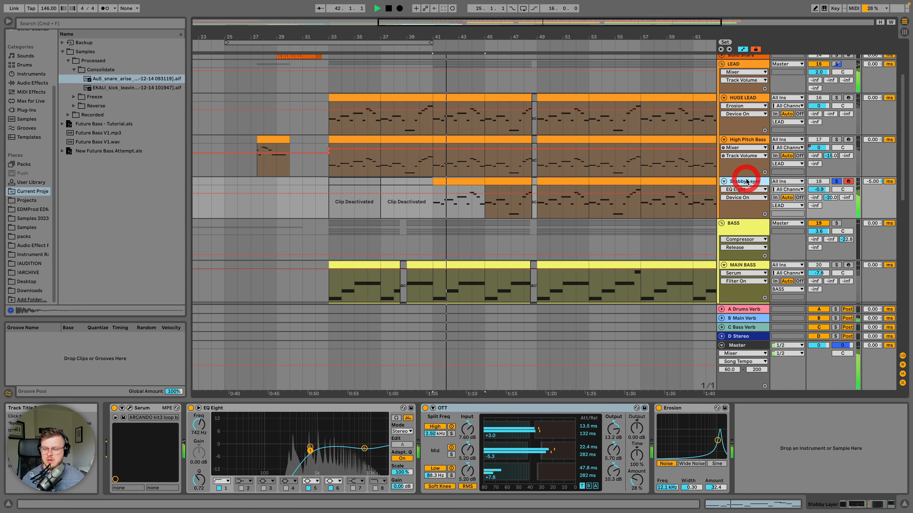
click(130, 408)
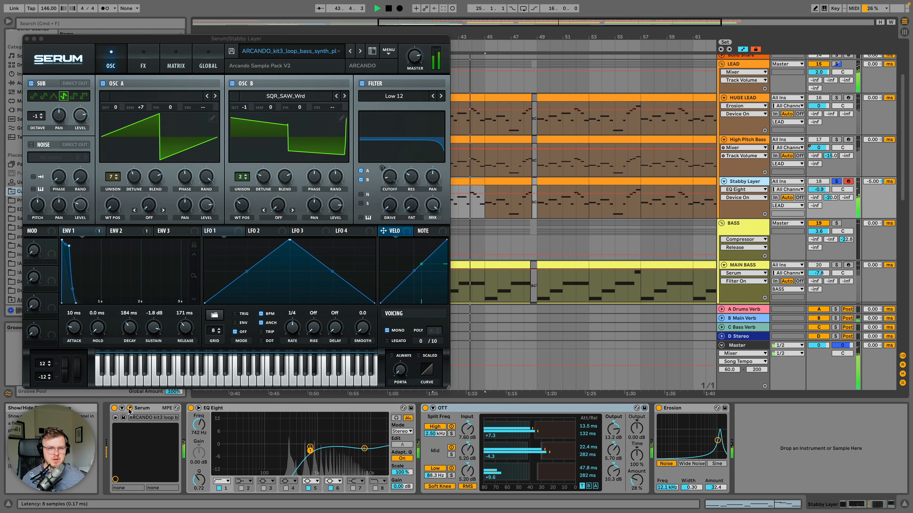
key(space)
click(130, 408)
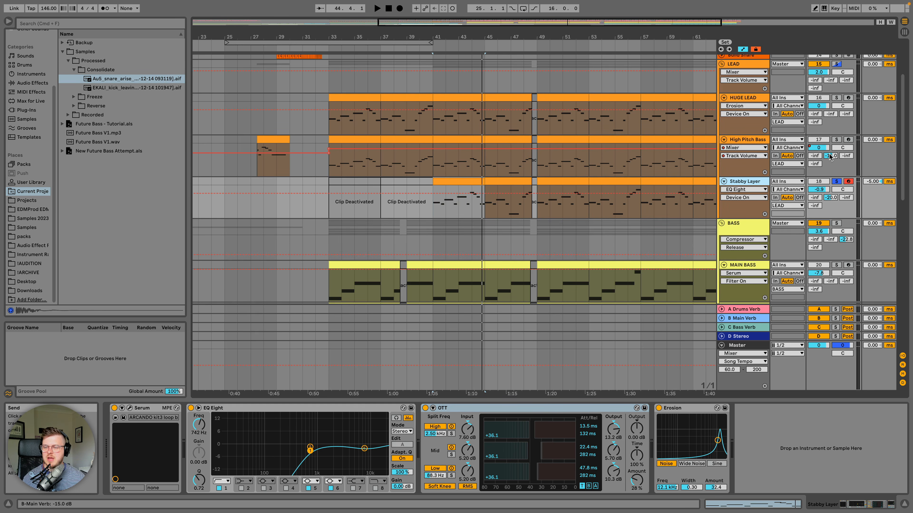
Step: Play the Stabby Layer from bar 41, solo the B Main Verb return to hear the reverb, and unsolo it
key(space)
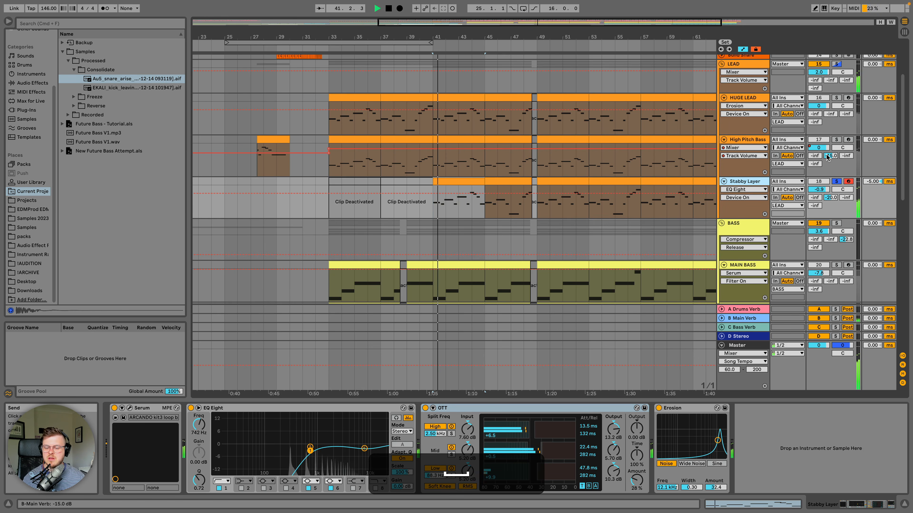
click(836, 318)
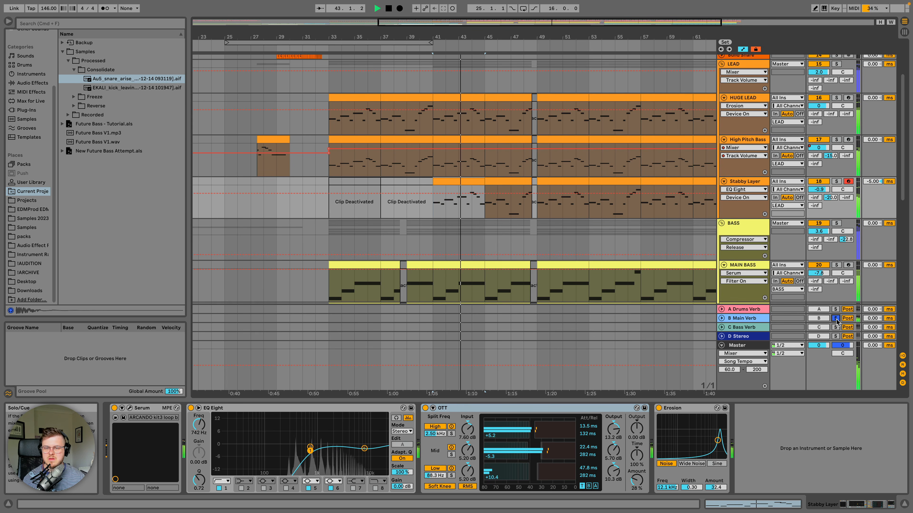
key(space)
click(836, 319)
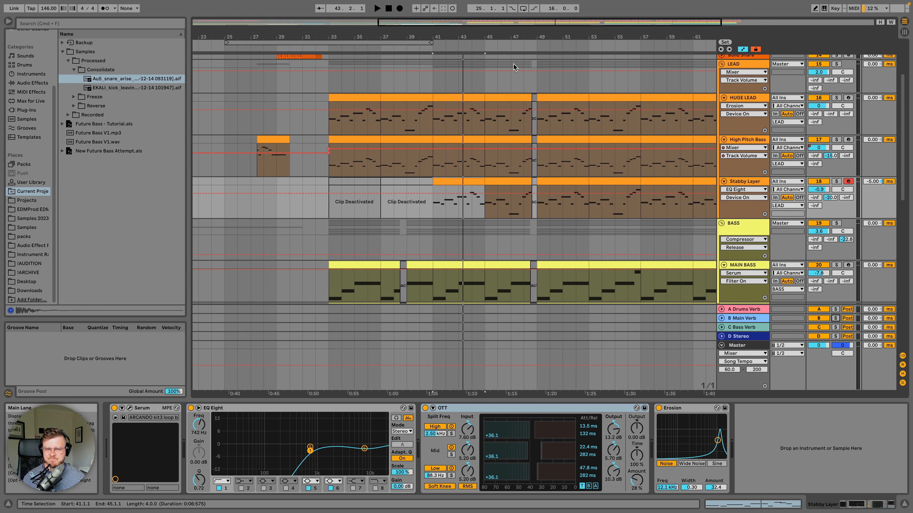
Step: Solo the HUGE LEAD, play its clip from bar 33, and unsolo the track
click(834, 98)
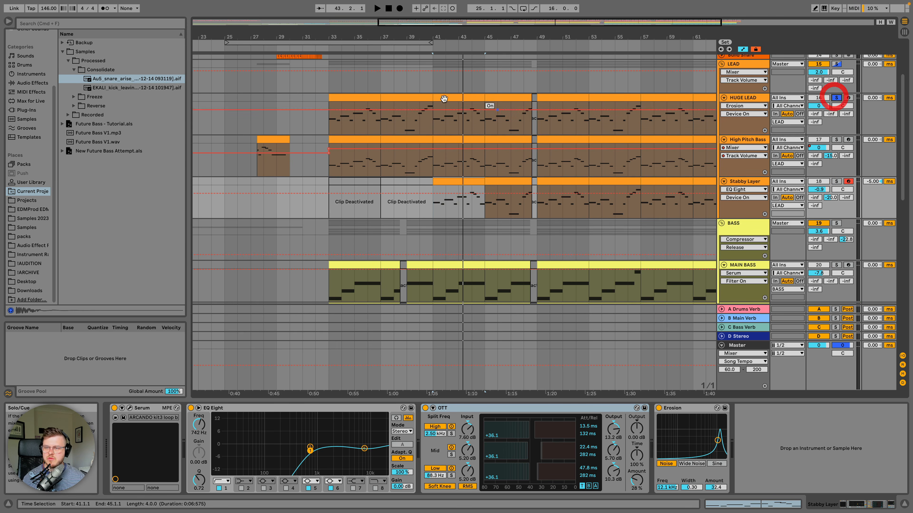
click(360, 94)
key(space)
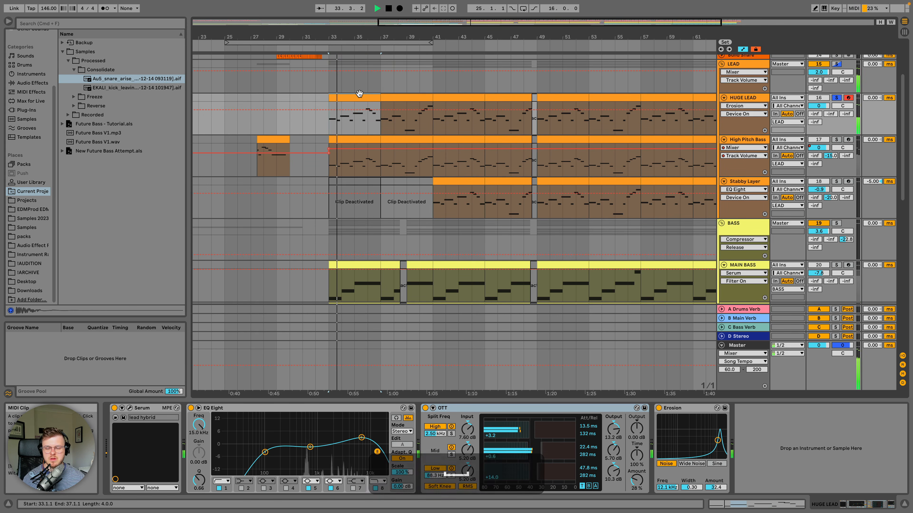
click(836, 97)
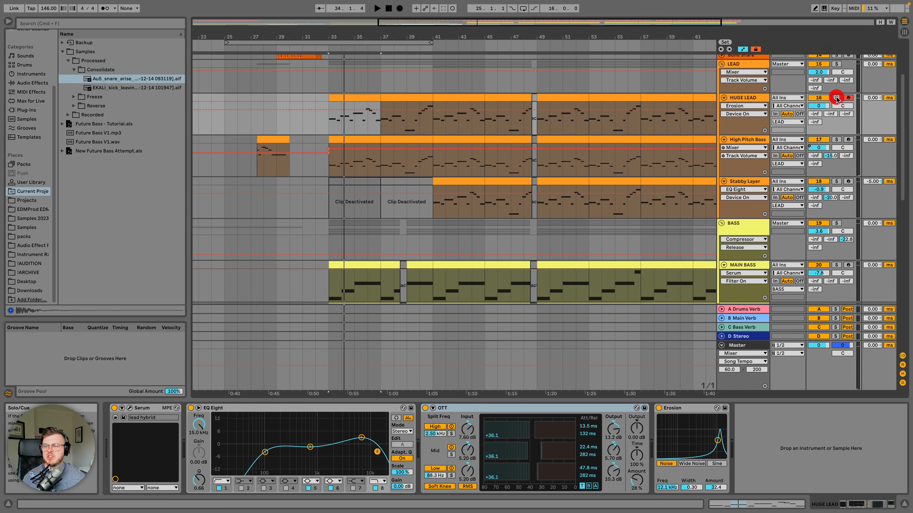
Step: Select the lead layers from bar 49 to 65 and open the HUGE LEAD clip at bar 53 to examine its notes
click(735, 65)
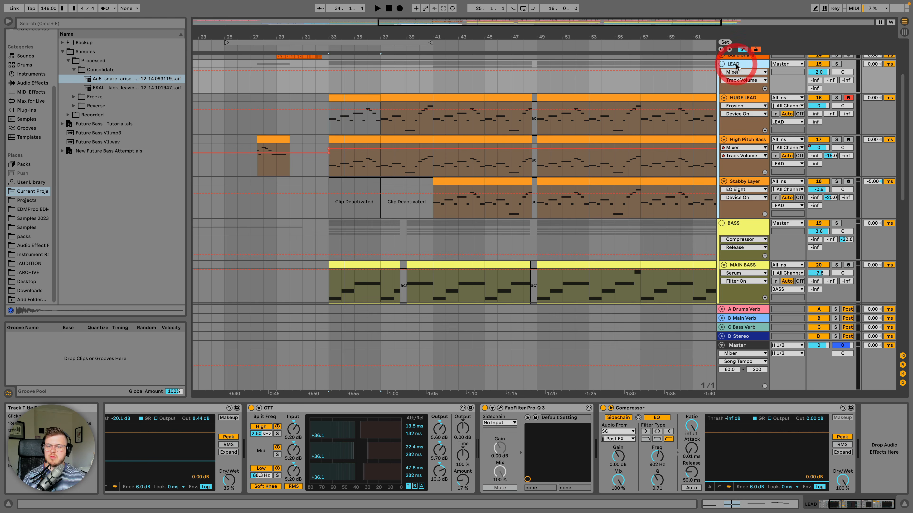
drag(562, 37, 516, 33)
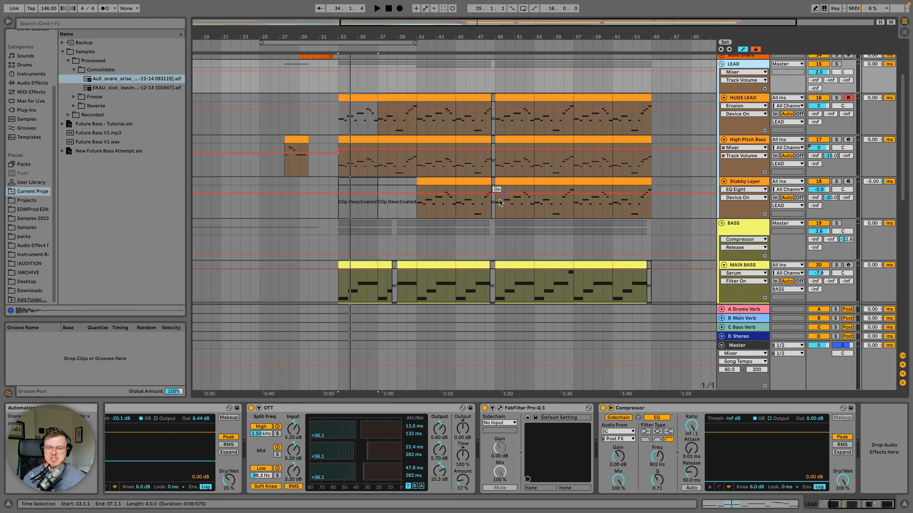
drag(496, 201, 648, 95)
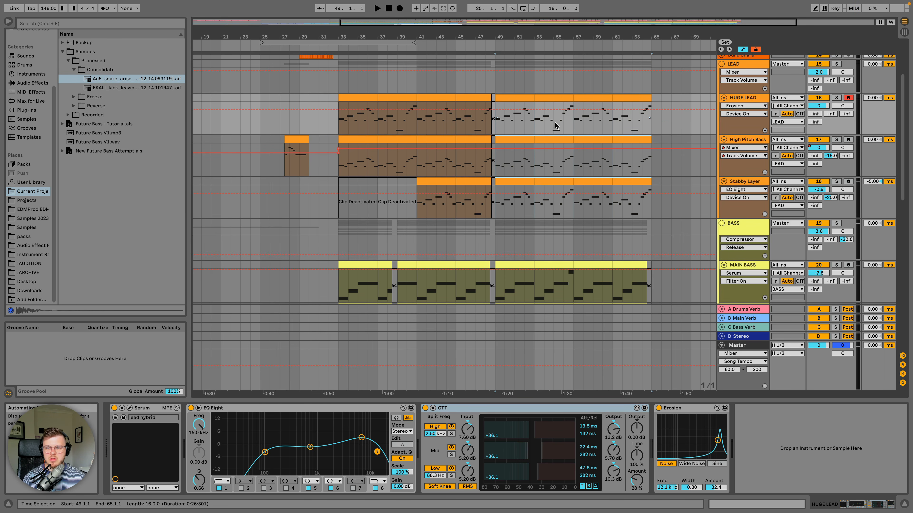
double_click(568, 96)
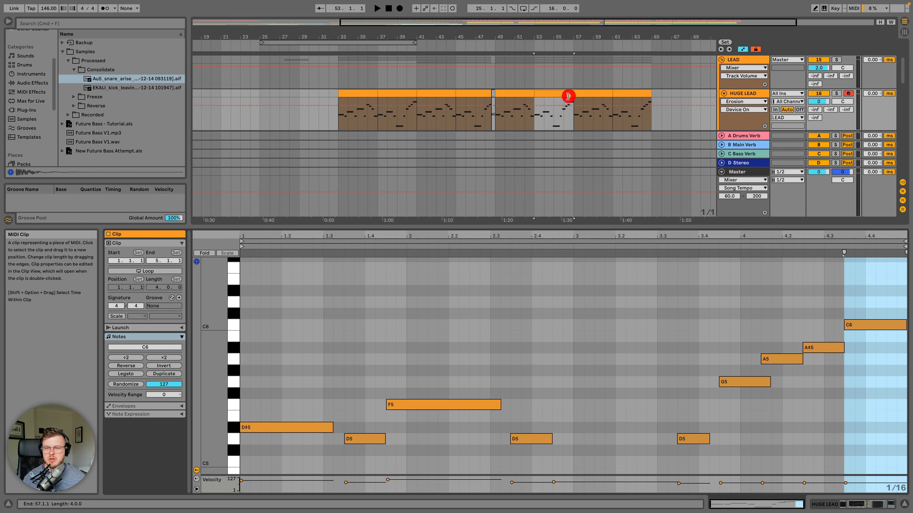
click(739, 85)
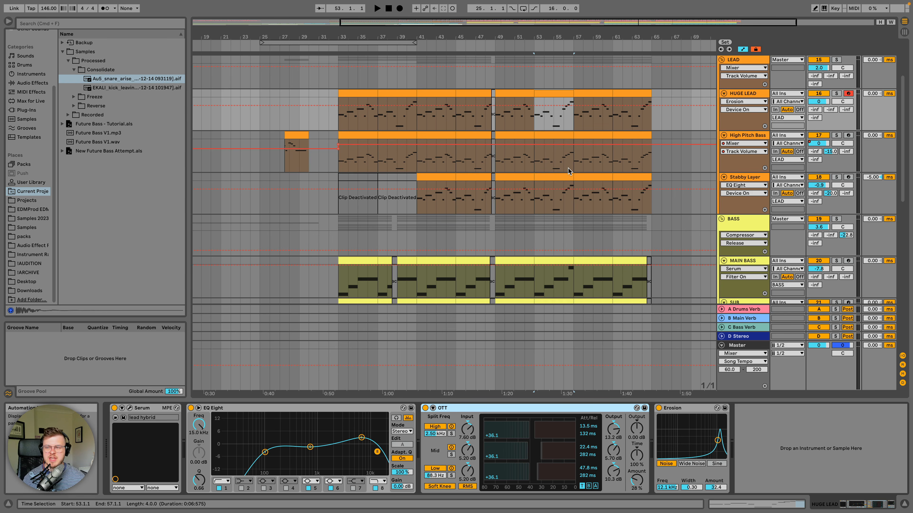
Step: Show the LEAD group's effects chain and examine its first Compressor and that device's Dry/Wet amount
click(750, 60)
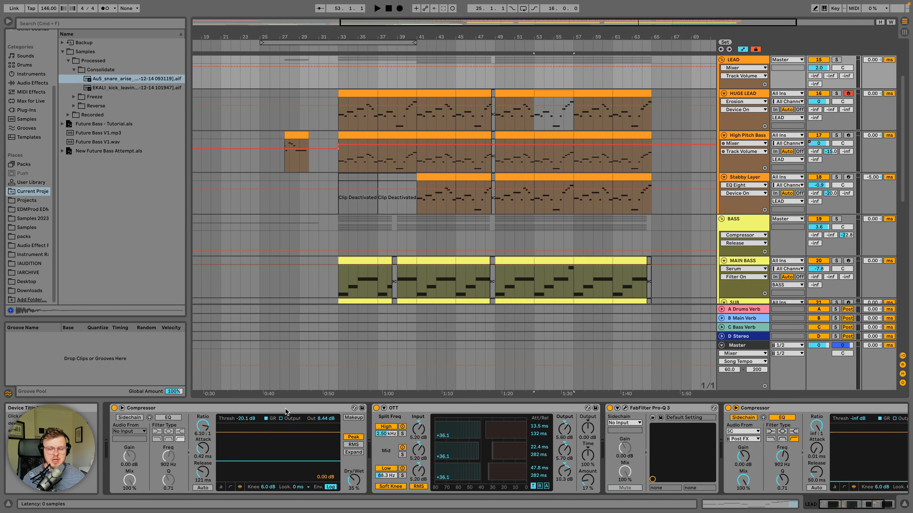
click(153, 409)
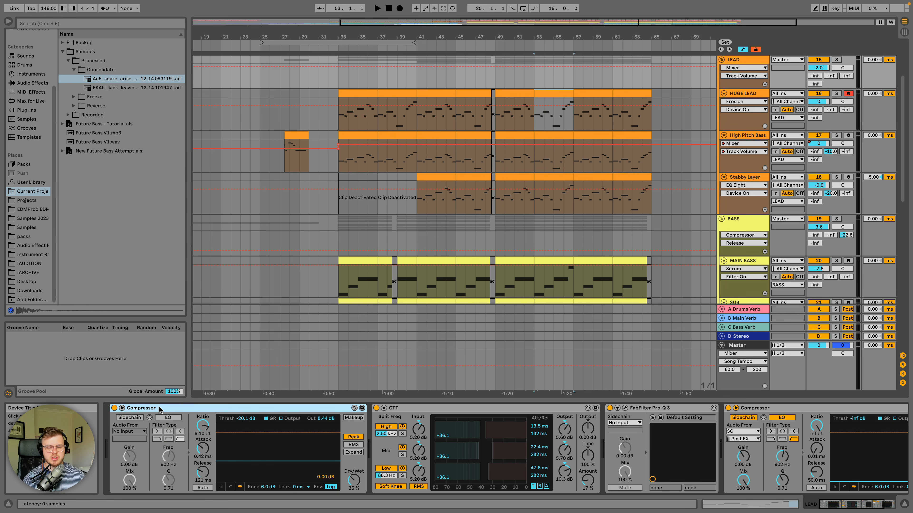
click(354, 482)
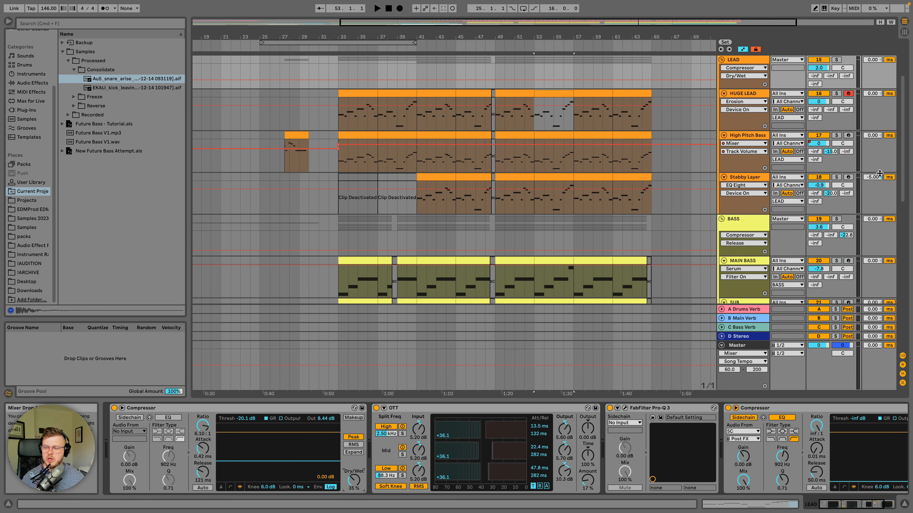
Step: Solo the BASS, DRUMS and LEAD groups together and show the LEAD group's device chain
click(836, 219)
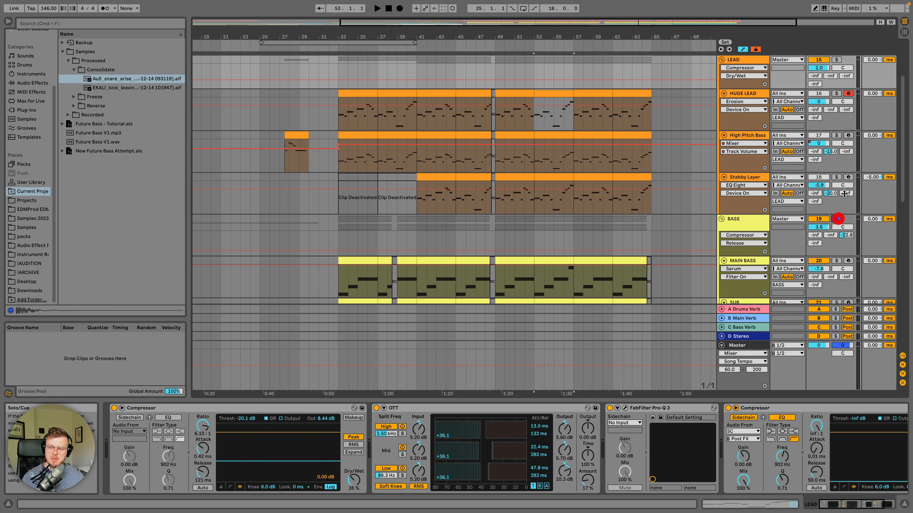
scroll(836, 119, up, 5)
super+click(836, 109)
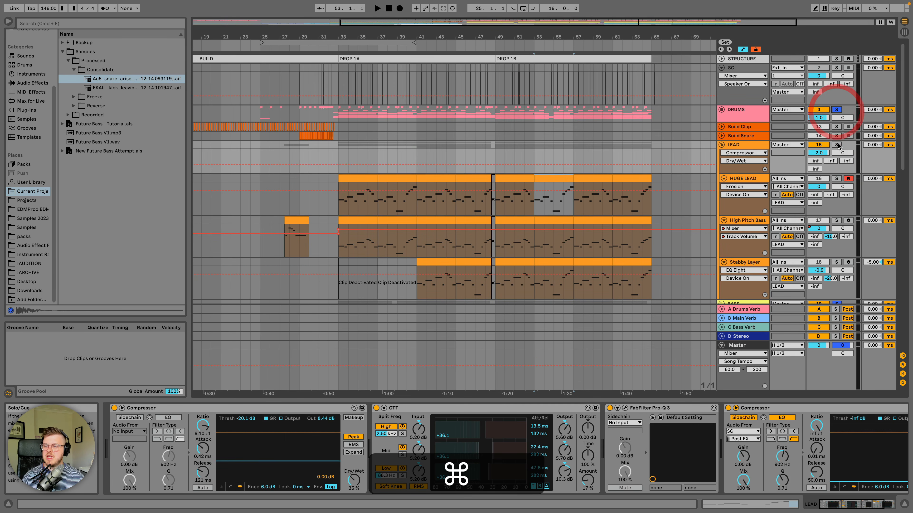
super+click(836, 144)
super+click(749, 145)
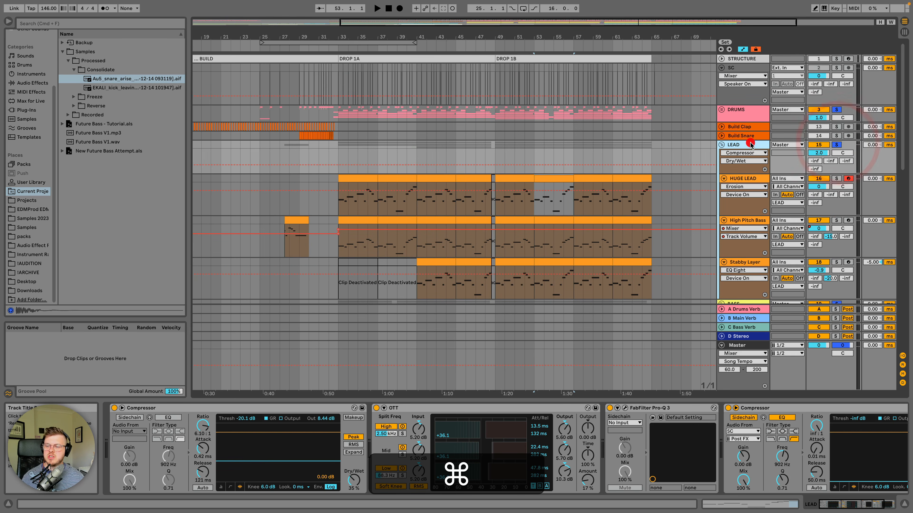
Step: Play the drop from bar 33, switching the LEAD group's first Compressor off and on to compare the sound
click(338, 153)
click(114, 408)
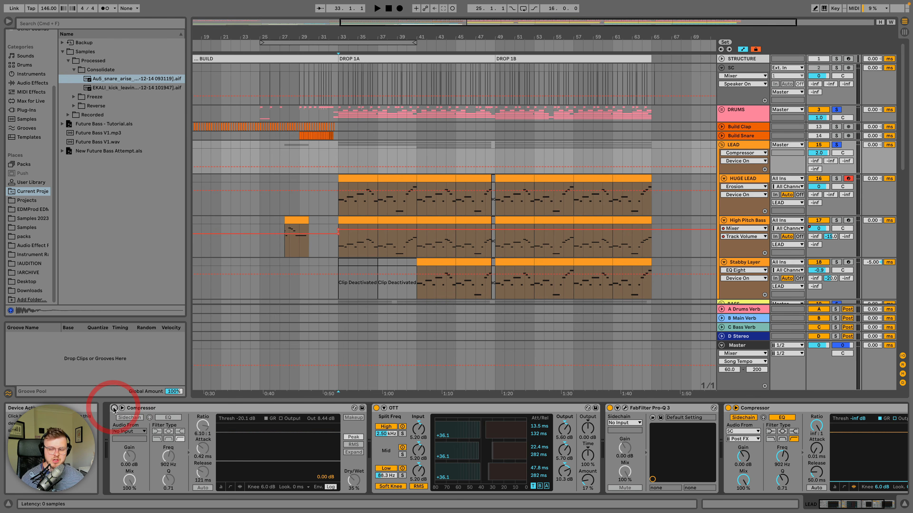
key(space)
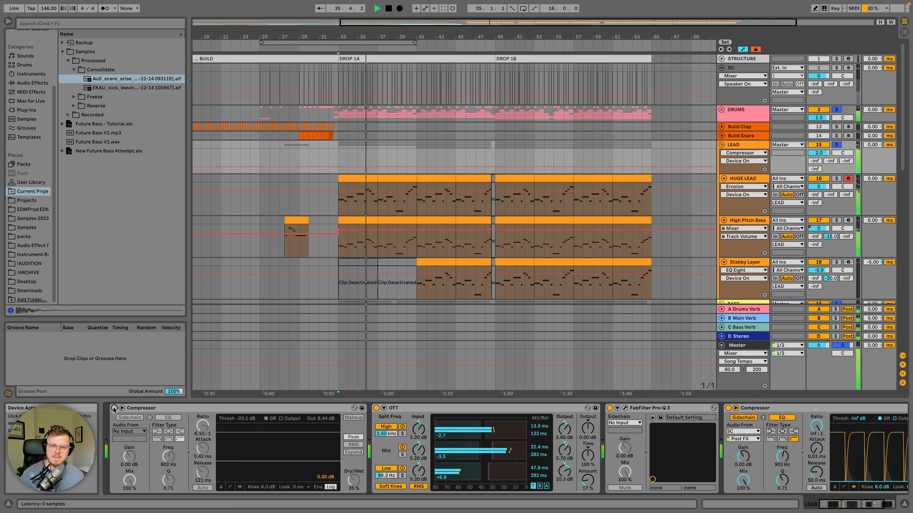
click(114, 408)
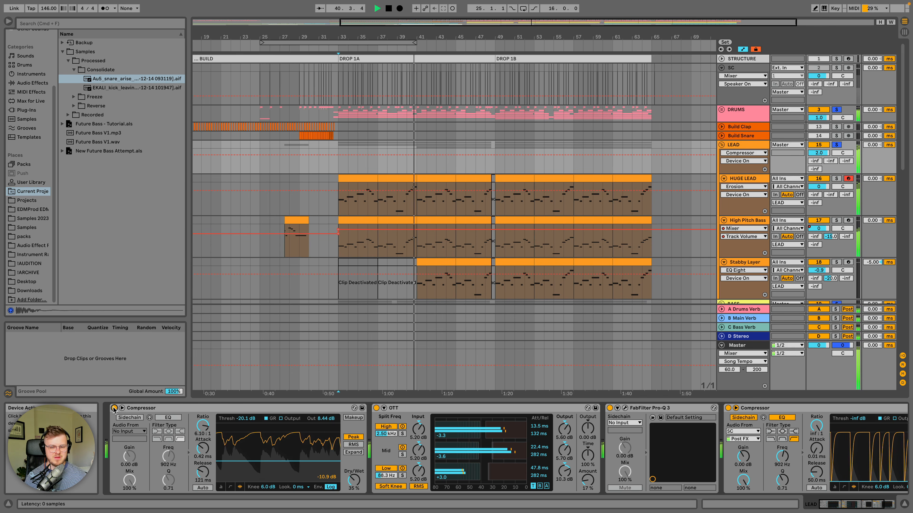
click(114, 408)
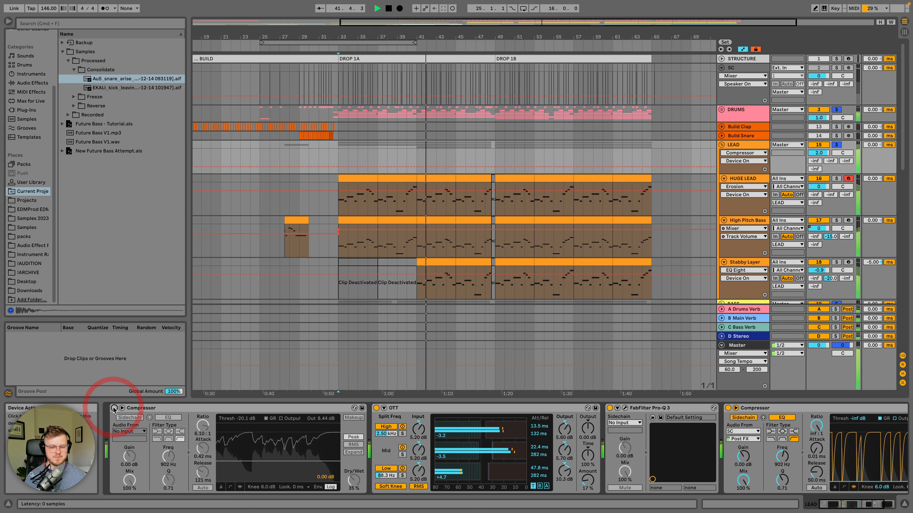
click(114, 408)
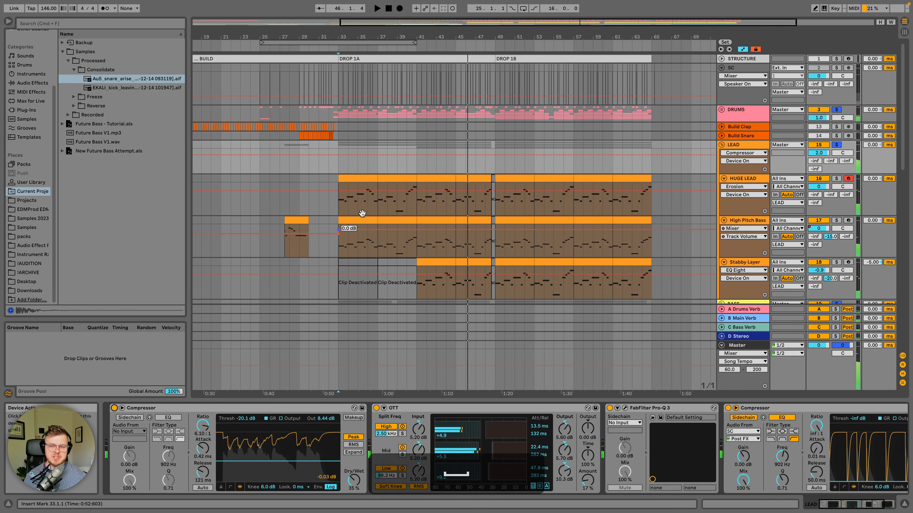
Step: Play the soloed groups from bar 37 while watching the LEAD group's Compressor and OTT, and stop playback
click(389, 174)
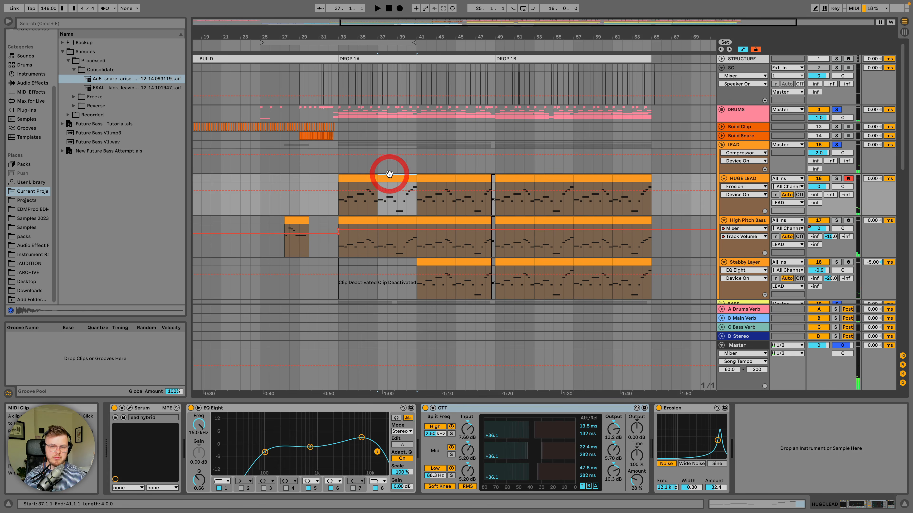
click(737, 144)
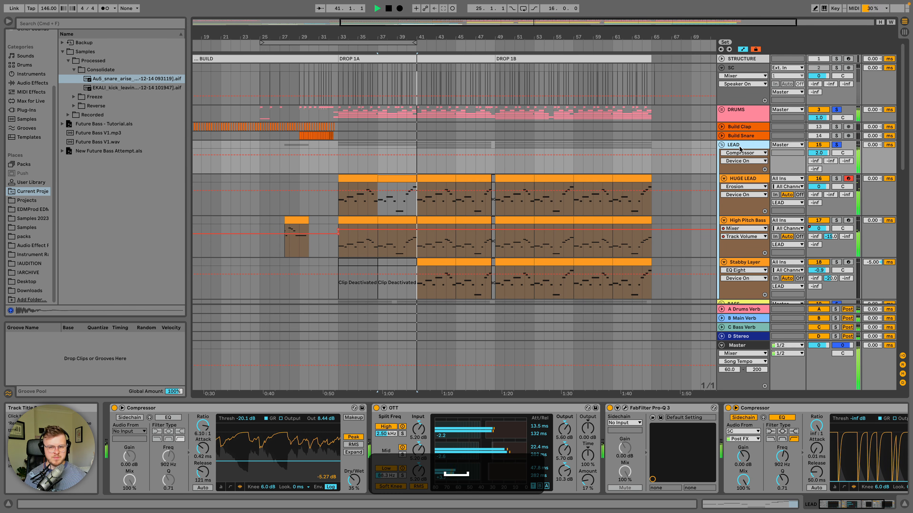
key(space)
Step: Play from bar 37 with the LEAD group's first Compressor at 63% Dry/Wet, undo that change and stop playback
drag(376, 215, 414, 210)
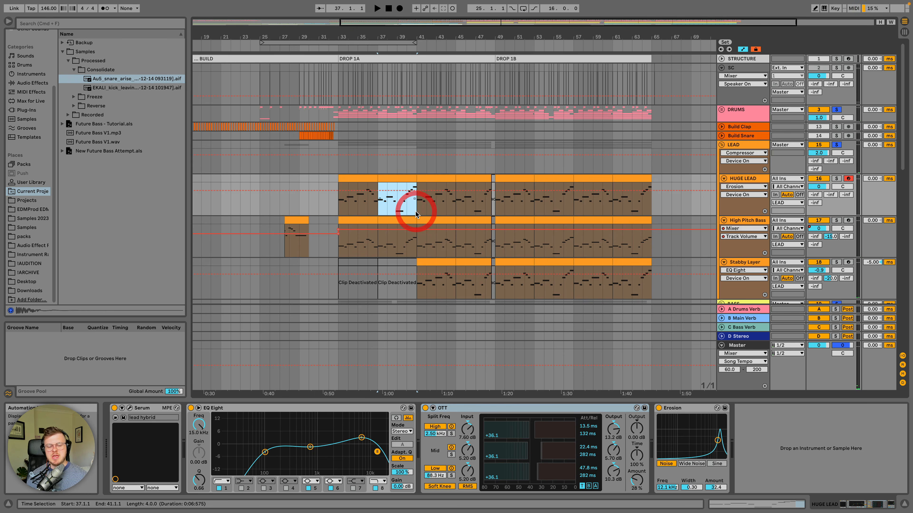
click(737, 145)
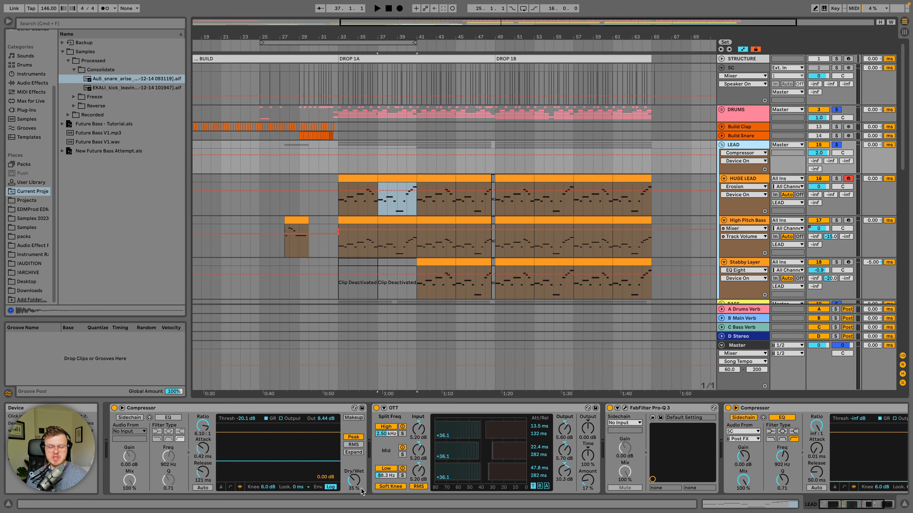
drag(361, 490, 361, 486)
key(space)
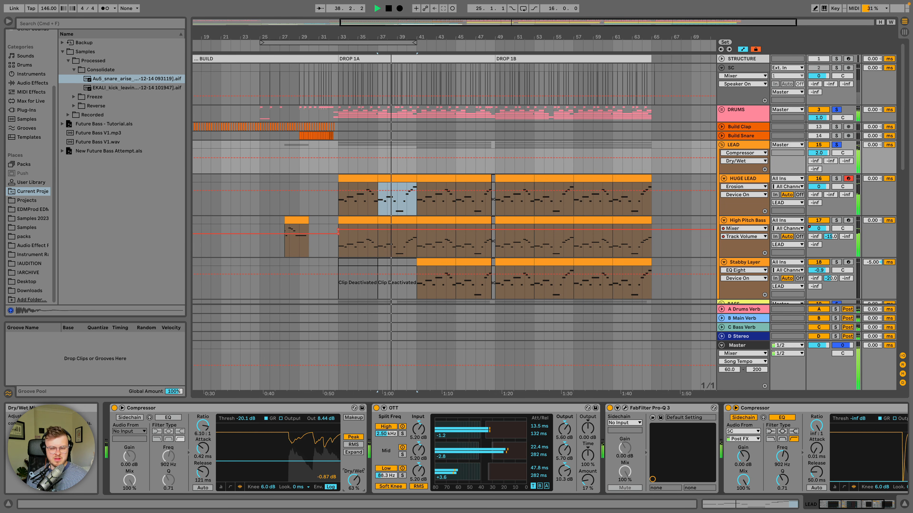
key(super+z)
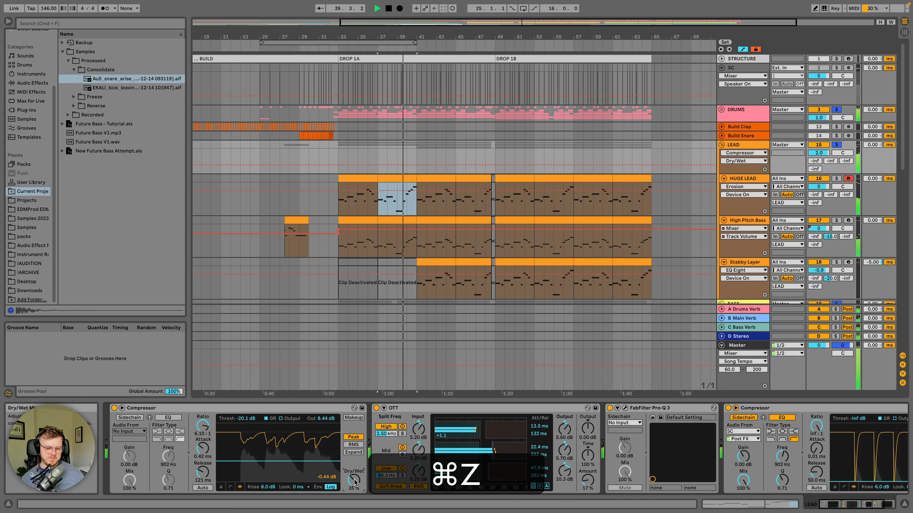
key(space)
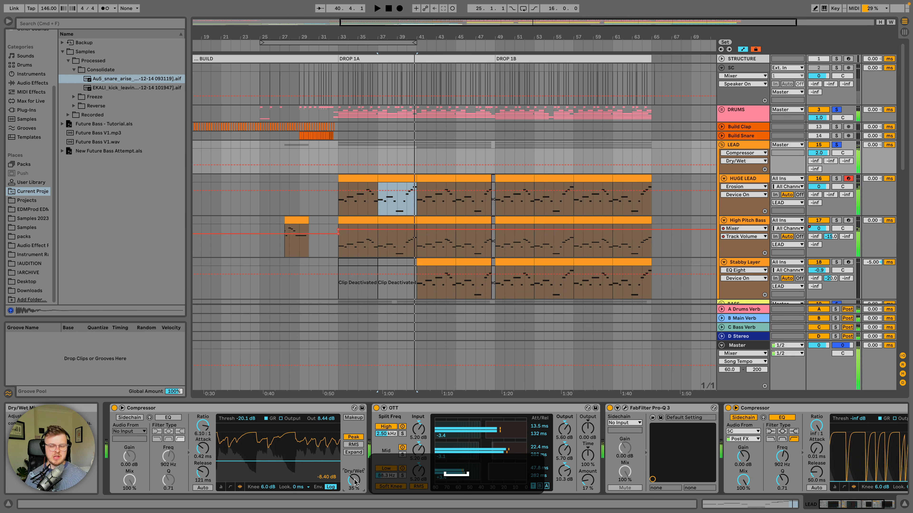
Step: Examine the LEAD group's Compressor and OTT, and open FabFilter Pro-Q 3 to inspect its boosted band
click(266, 408)
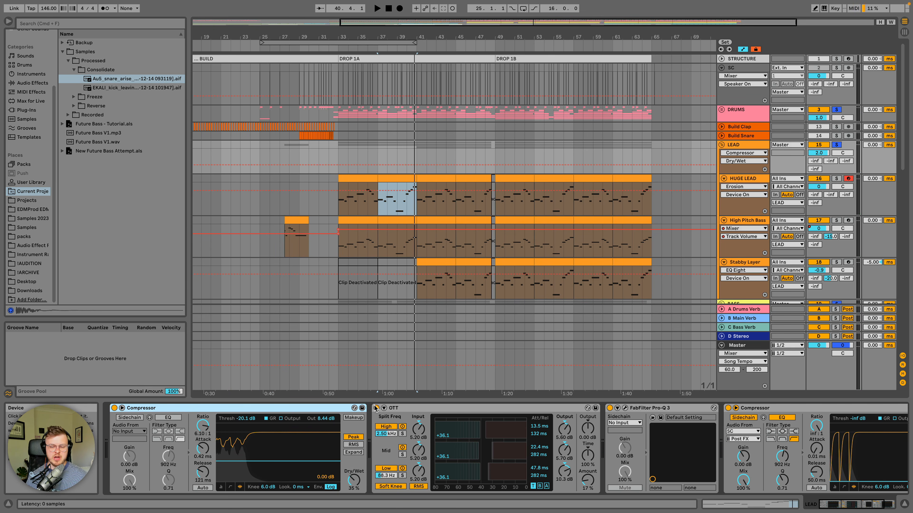
scroll(433, 412, right, 5)
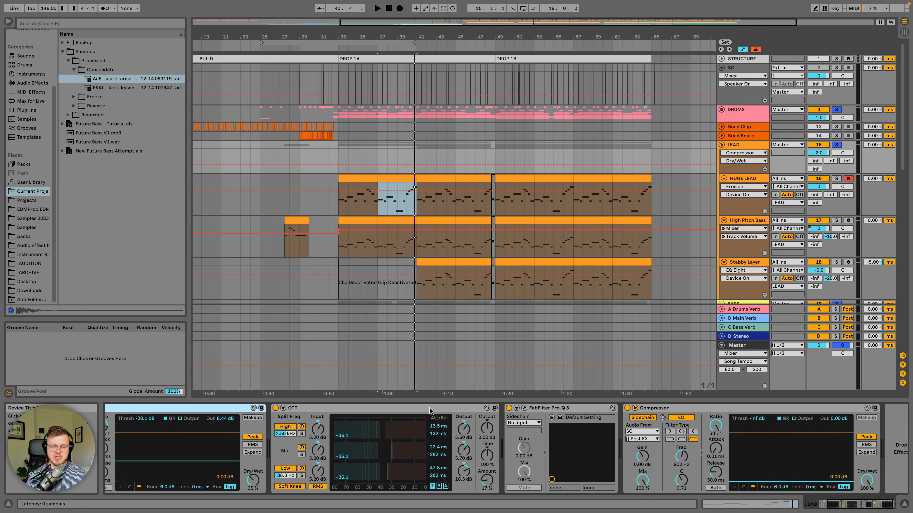
scroll(441, 407, right, 1)
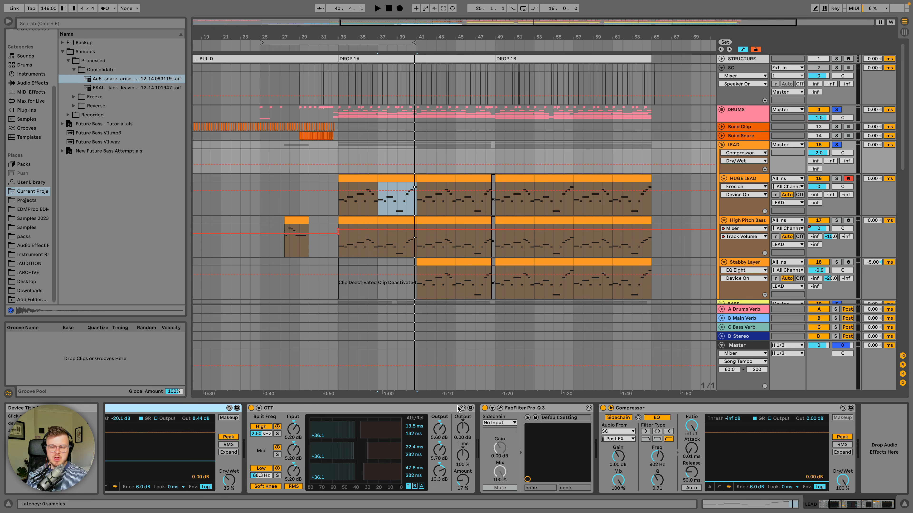
click(500, 408)
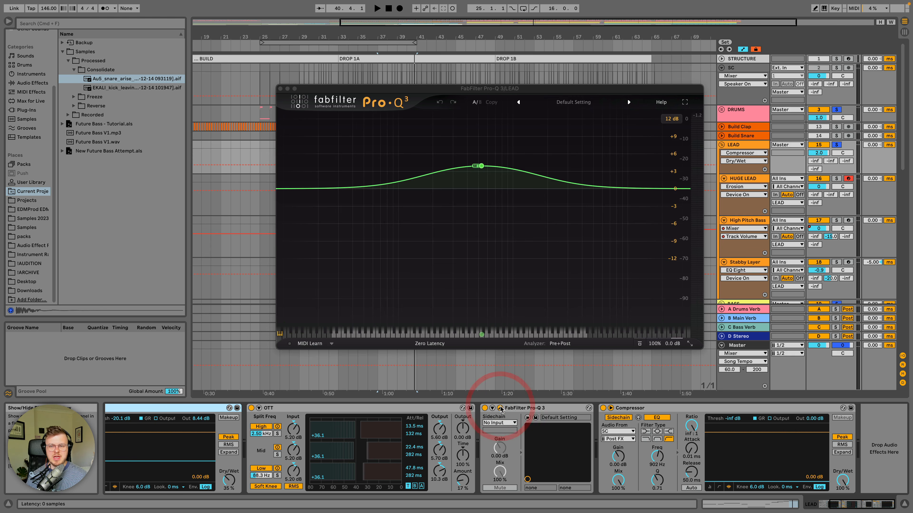
mouse_move(481, 171)
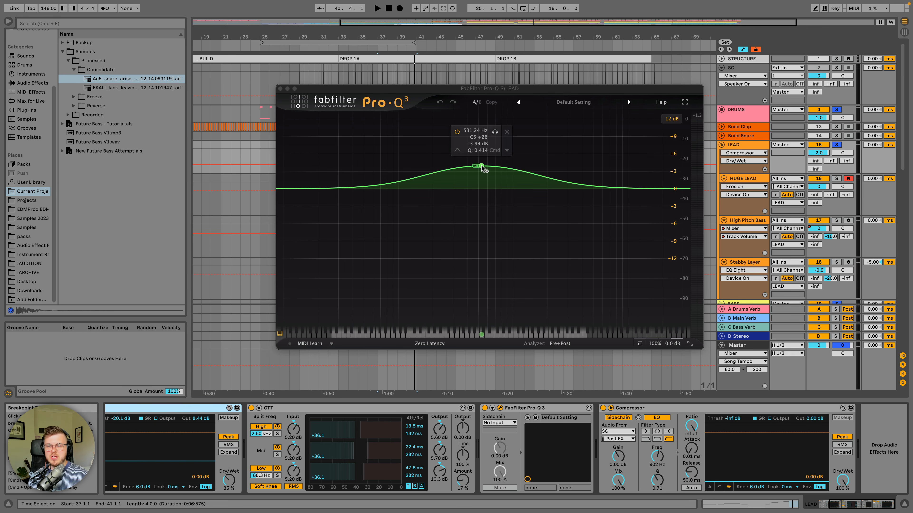
Step: Add a Utility at the end of the LEAD group's chain and switch its Width control to Mid/Side Mode
click(737, 345)
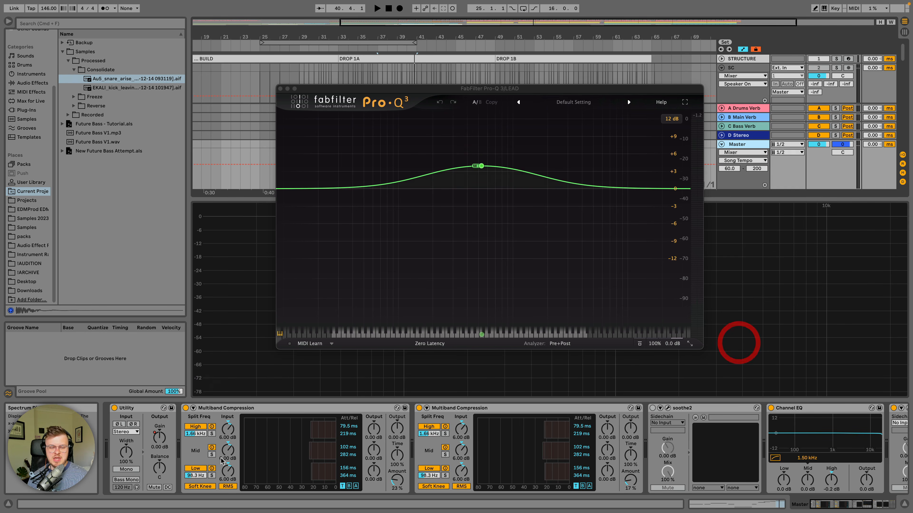
scroll(594, 455, right, 6)
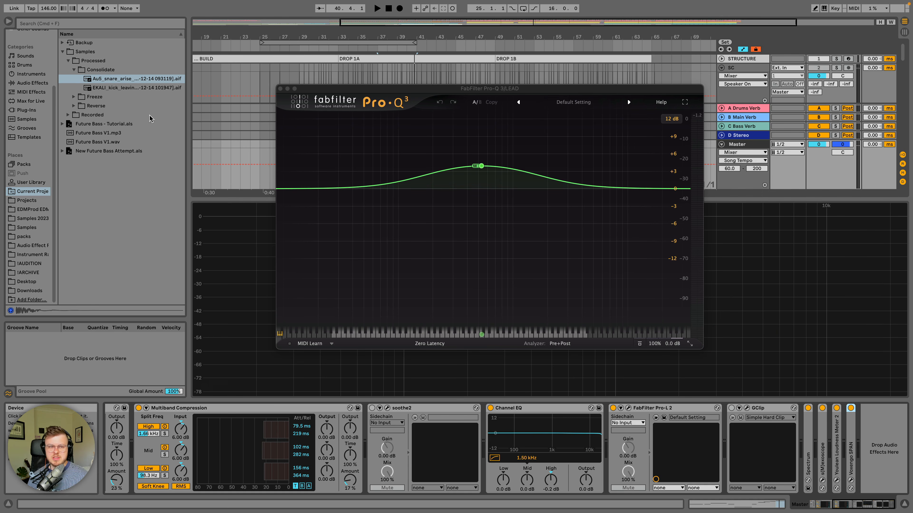
click(32, 82)
scroll(117, 216, down, 10)
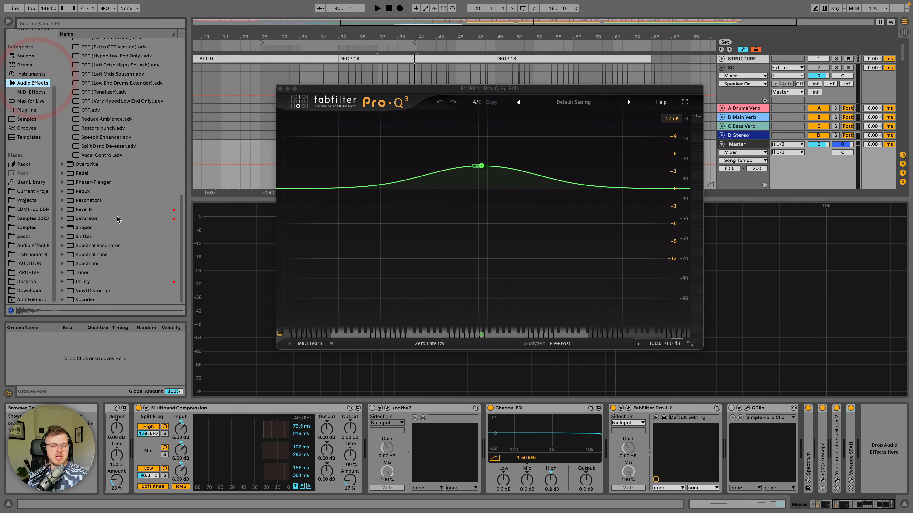
scroll(748, 90, down, 10)
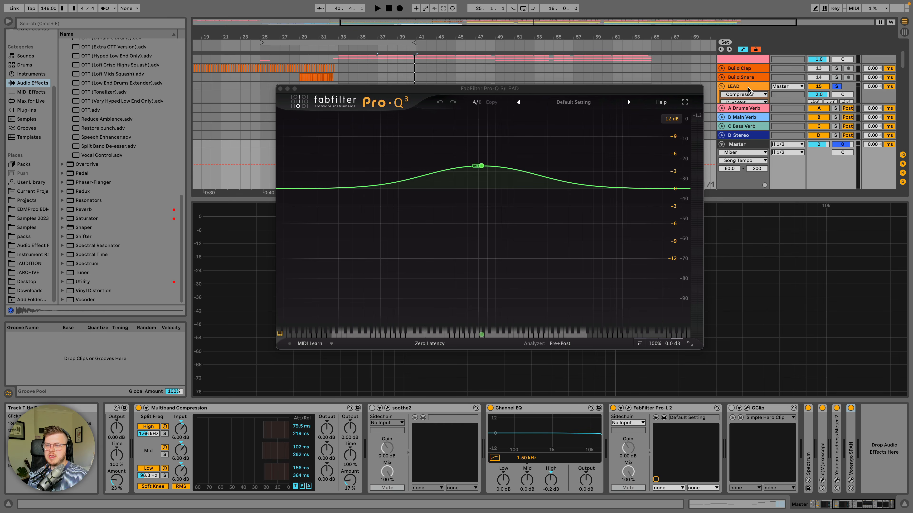
click(748, 90)
drag(86, 282, 853, 450)
right_click(853, 453)
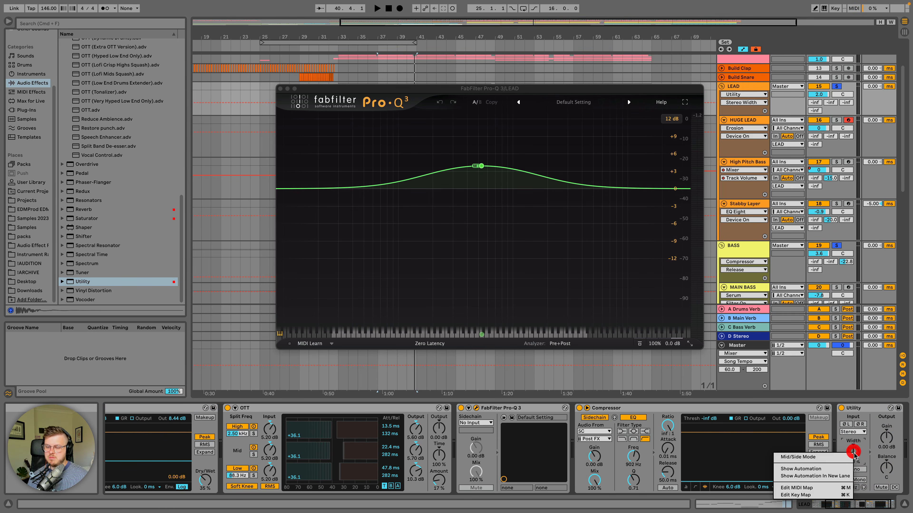
click(826, 480)
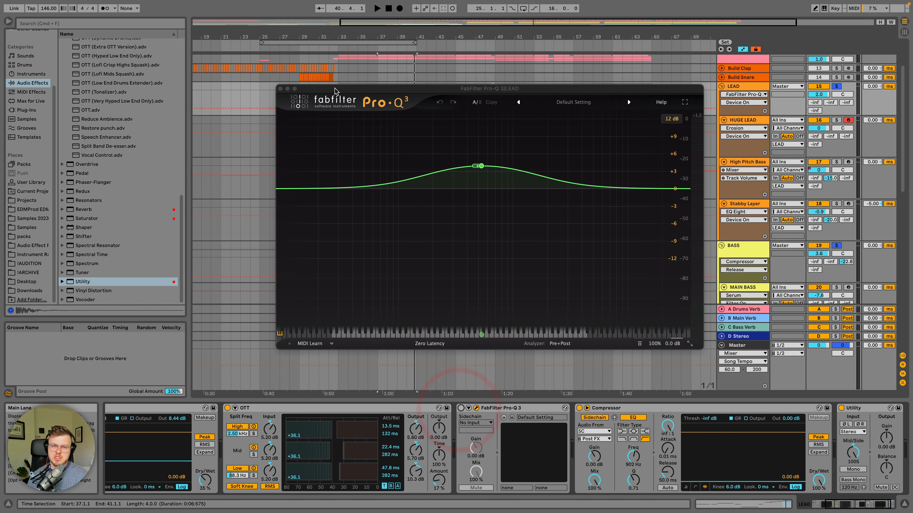
Step: Play the soloed LEAD and BASS groups from bar 33, stop playback and leave only the LEAD group soloed
drag(336, 88, 301, 204)
click(354, 119)
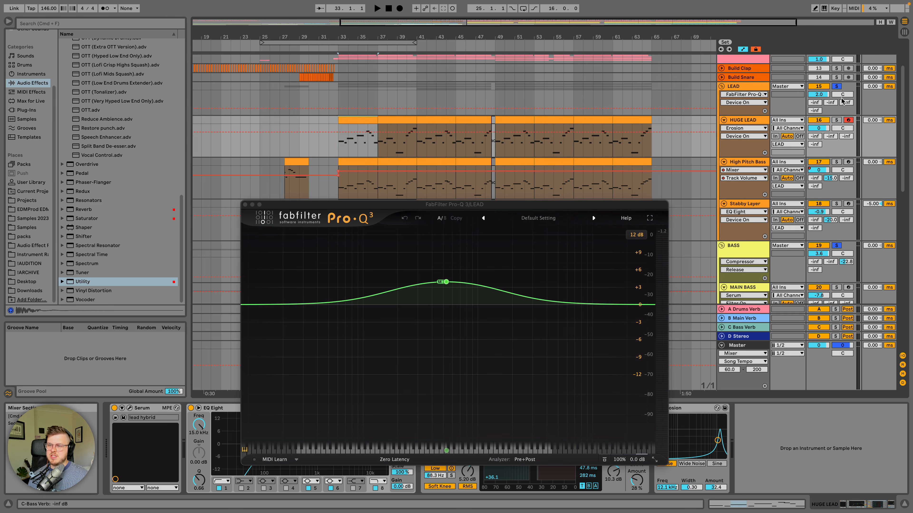
key(space)
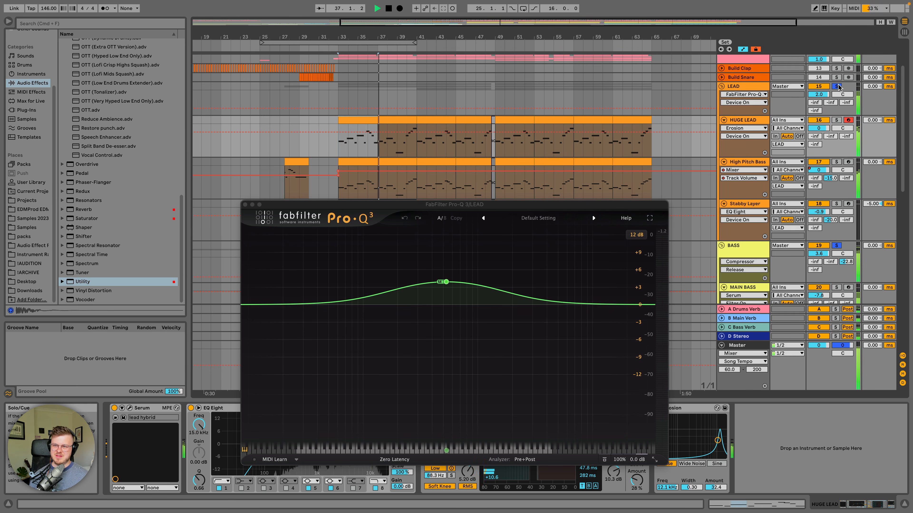
key(space)
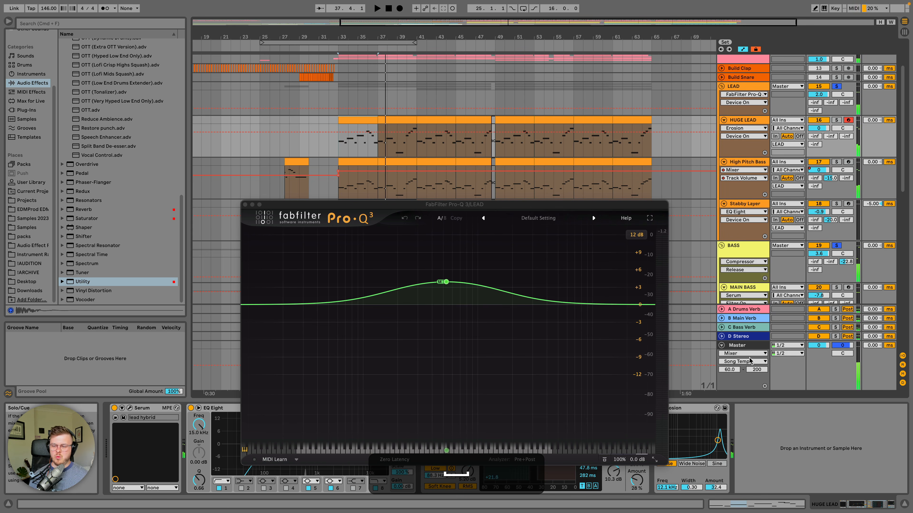
click(838, 86)
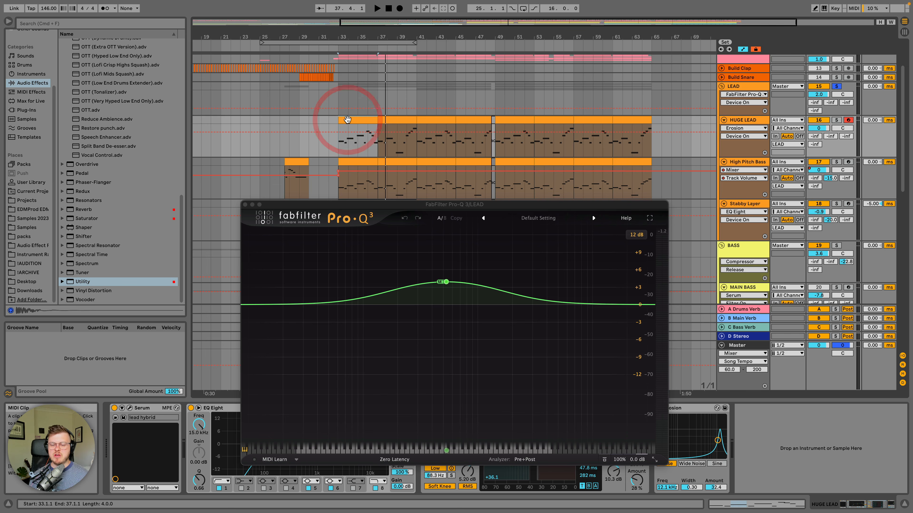
Step: Play the soloed LEAD group from bar 33, bypass its Utility during playback and stop
key(space)
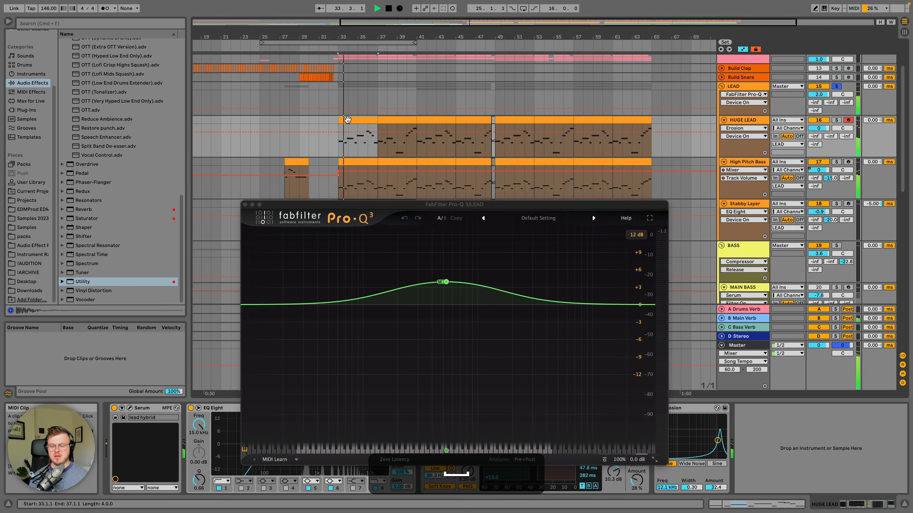
click(748, 86)
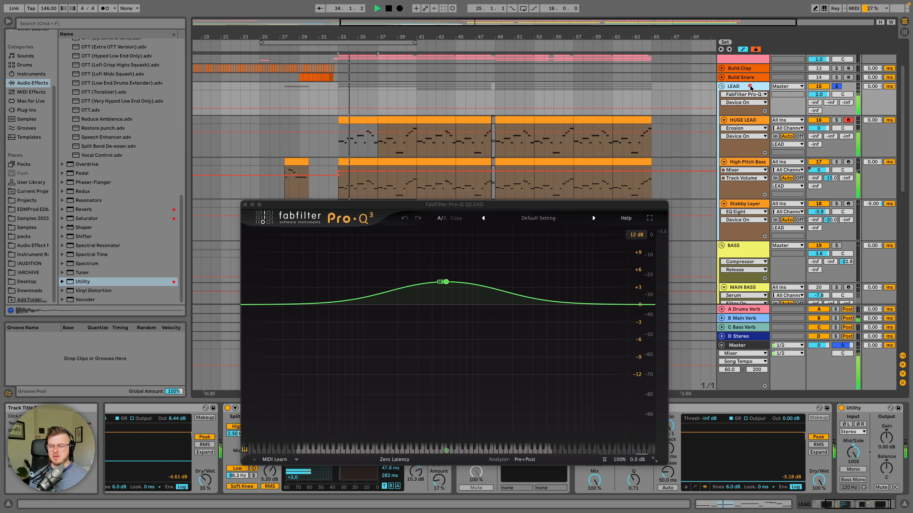
click(842, 408)
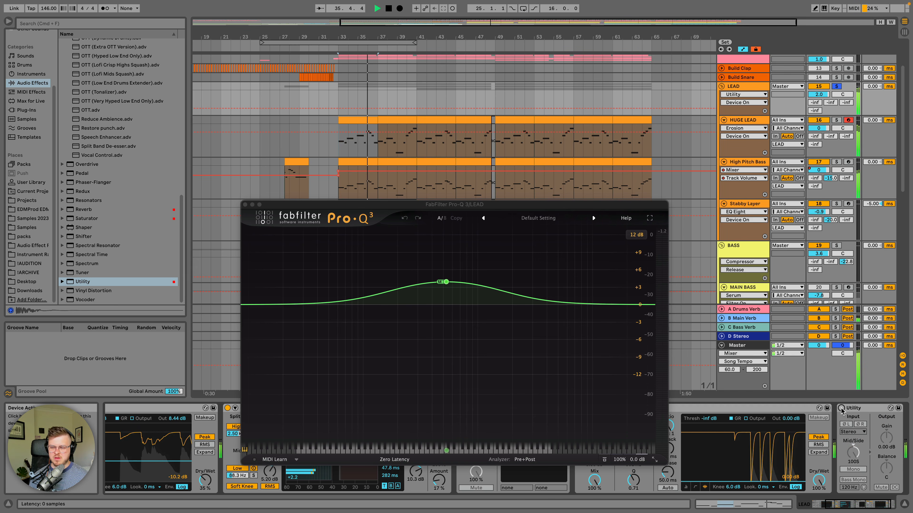
key(space)
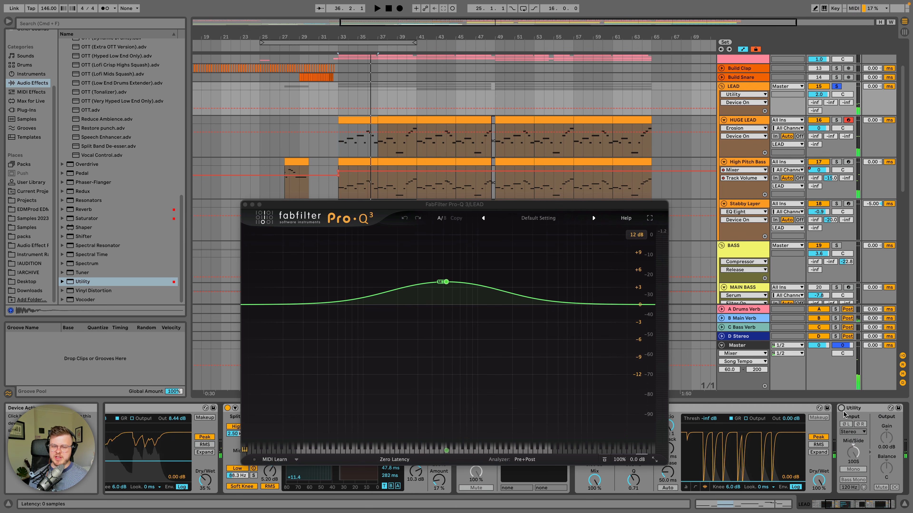
Step: Re-enable the LEAD group's Utility at 100M Mid/Side and play from bar 33, toggling Pro-Q 3 to compare the mid signal
click(841, 408)
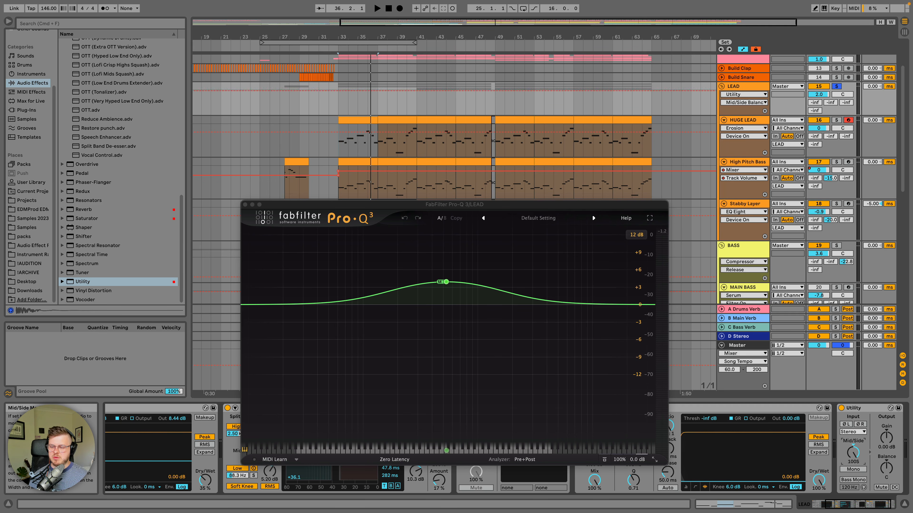
key(space)
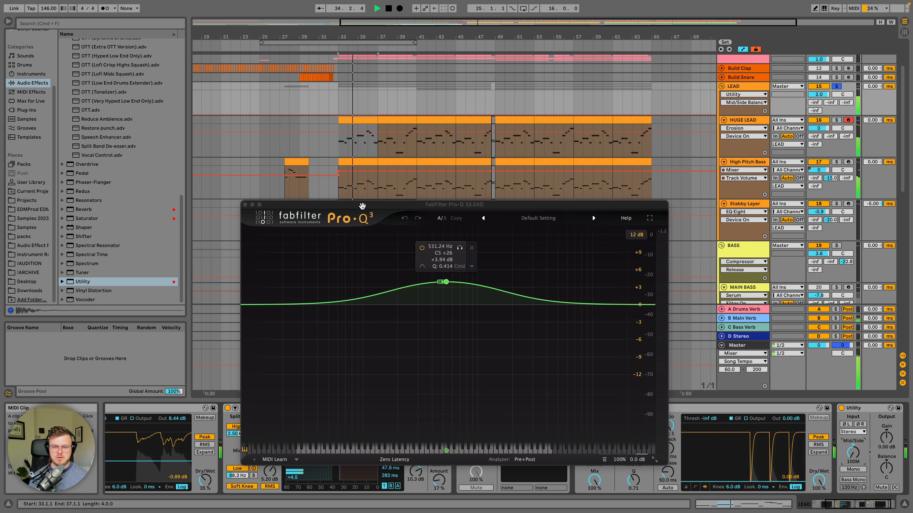
drag(367, 213, 357, 111)
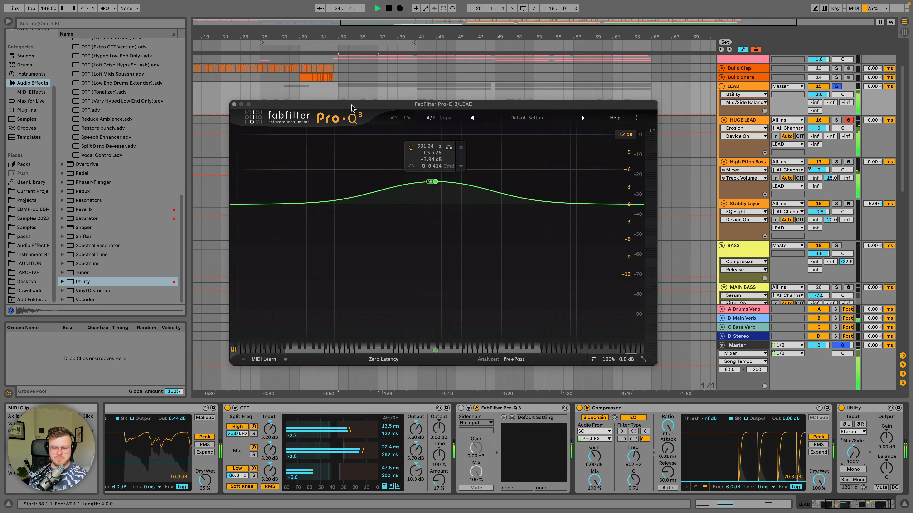
click(461, 408)
key(space)
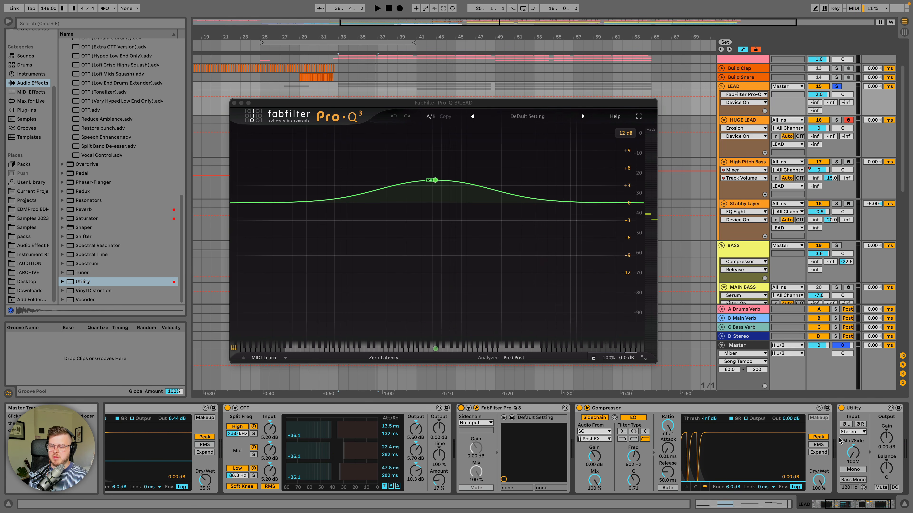
Step: Unsolo the LEAD group, close the Pro-Q 3 window, and reset Utility's Mid/Side balance to its default while playing from bar 33
click(837, 87)
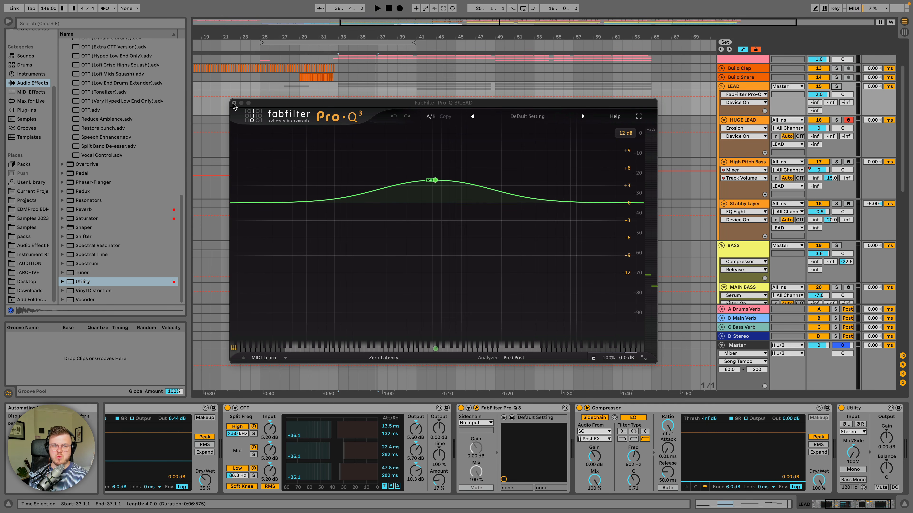
click(233, 104)
key(space)
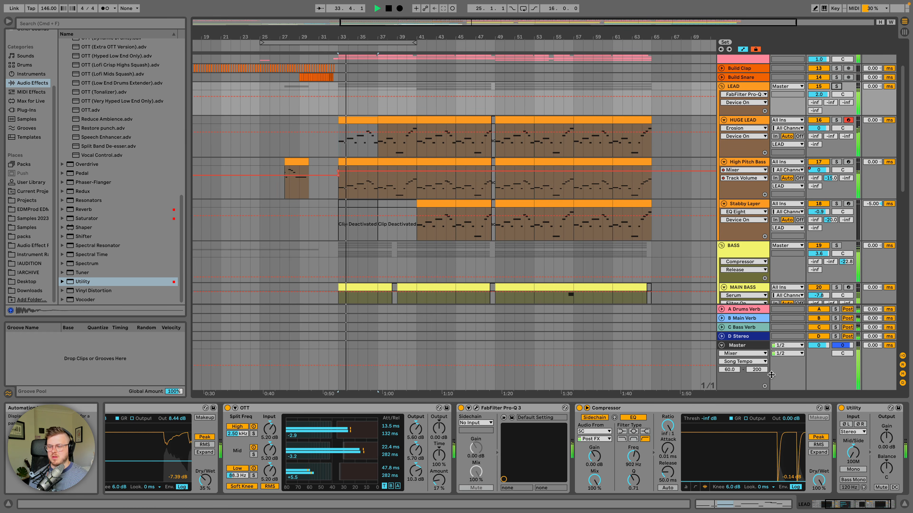
click(857, 454)
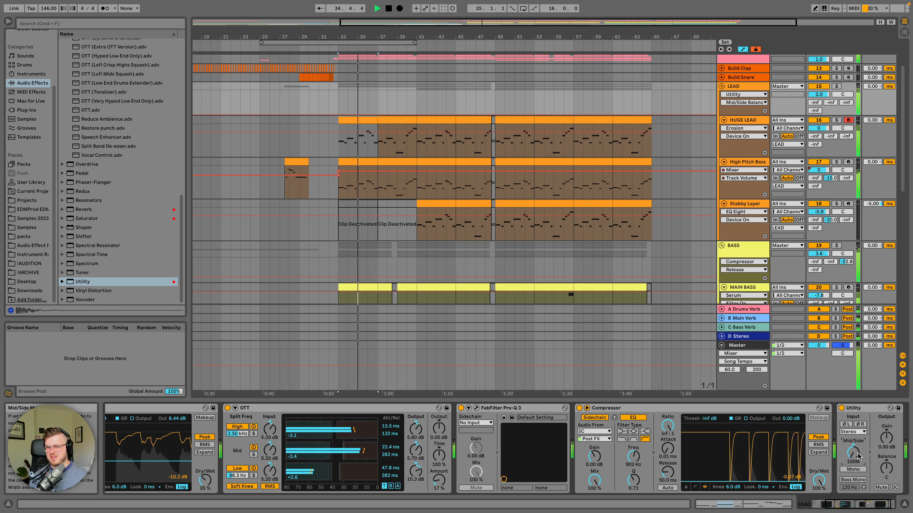
key(BackSpace)
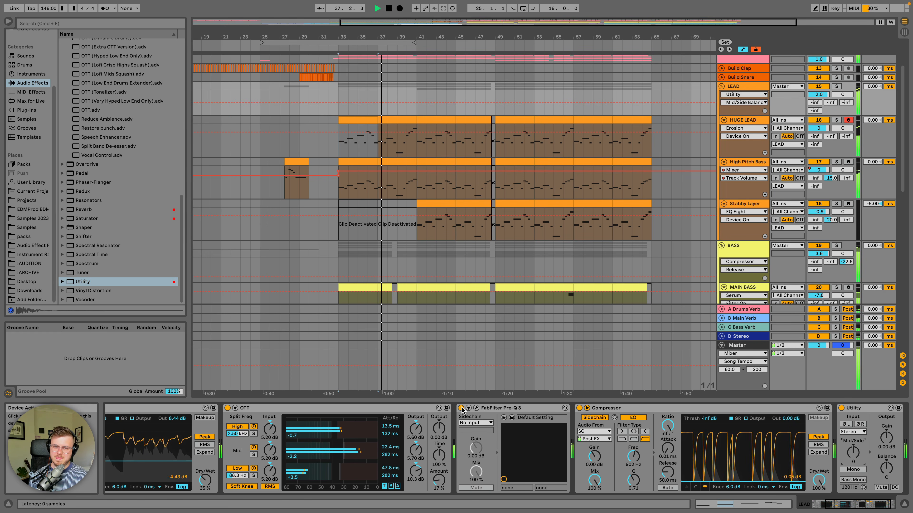
Step: Compare the full mix from bar 33 with the LEAD group's Pro-Q 3 bypassed and re-enabled
key(shift)
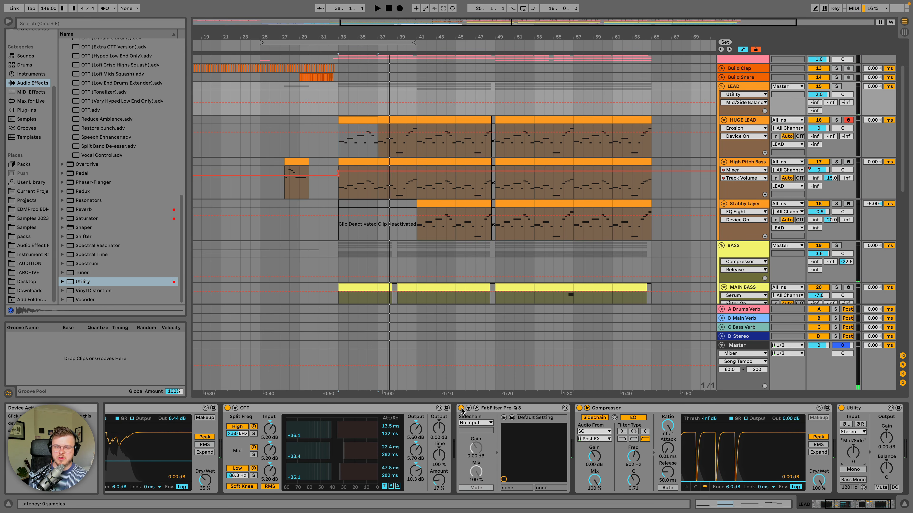
click(461, 409)
key(space)
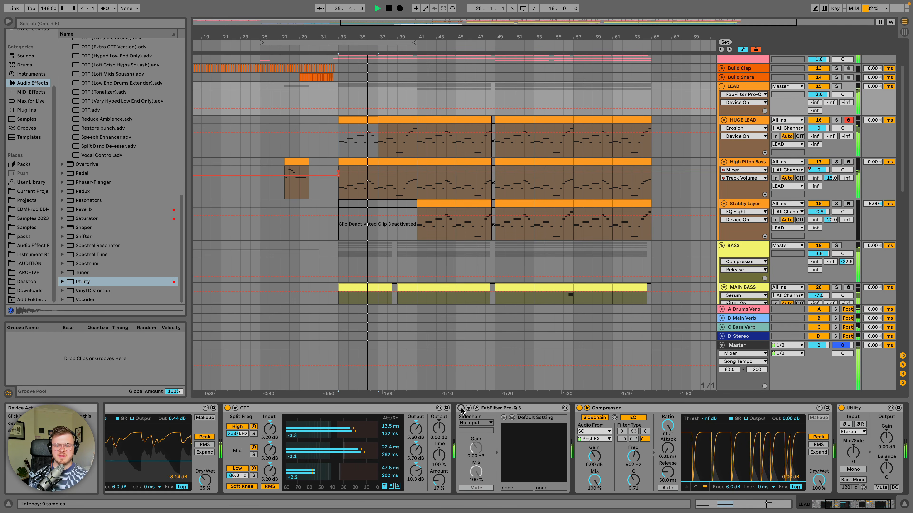
click(461, 409)
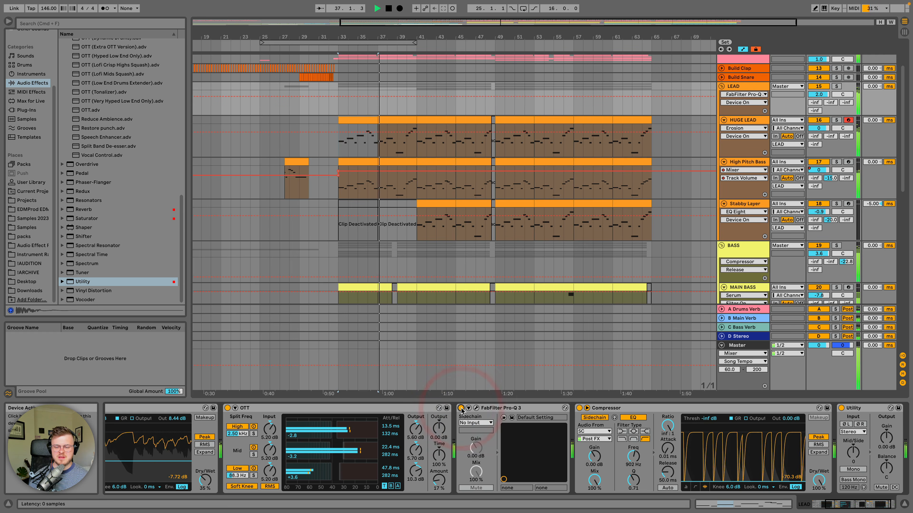
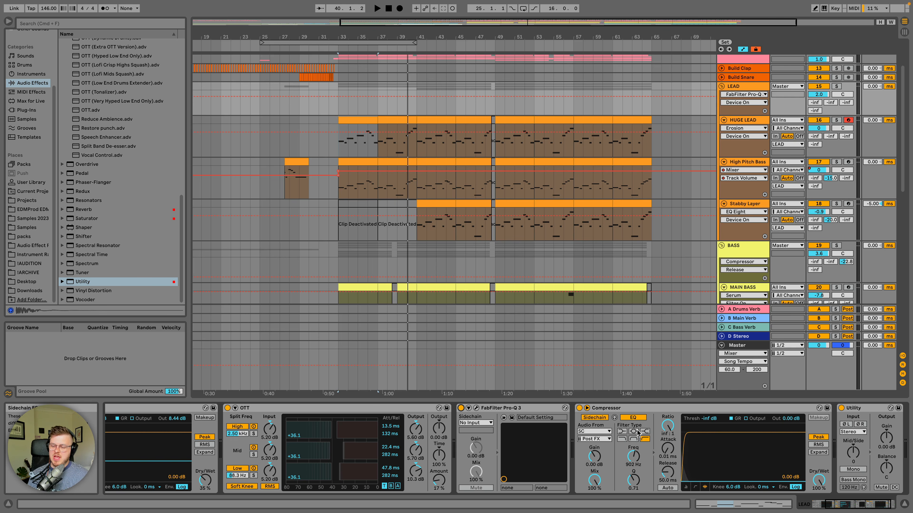
Step: Examine the sidechain Compressor after Pro-Q 3 in the LEAD group's chain
scroll(637, 434, right, 3)
click(614, 411)
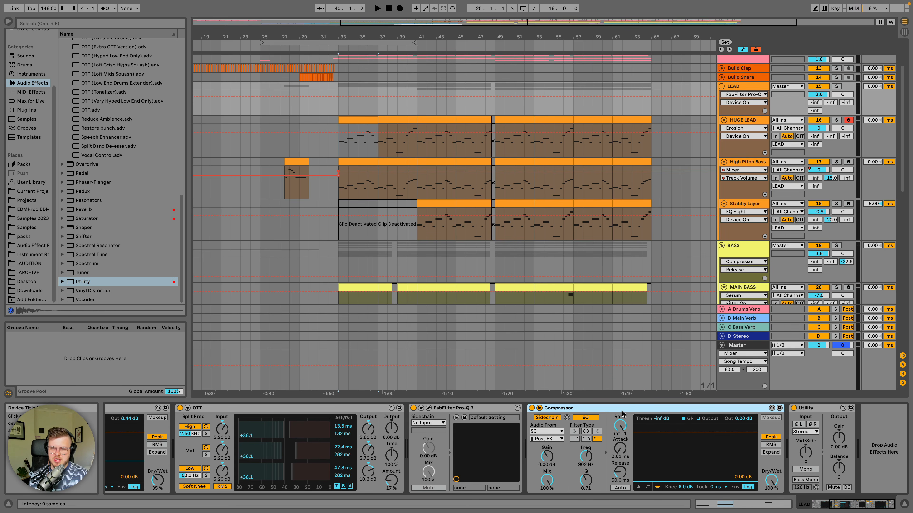
click(750, 86)
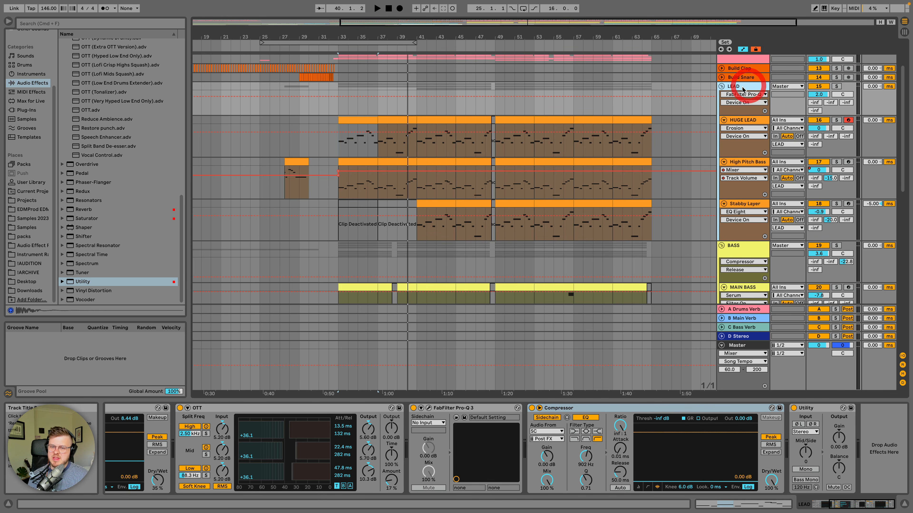
Step: Solo the LEAD, BASS and DRUMS groups together, play the drop from bar 33 and stop playback
click(836, 86)
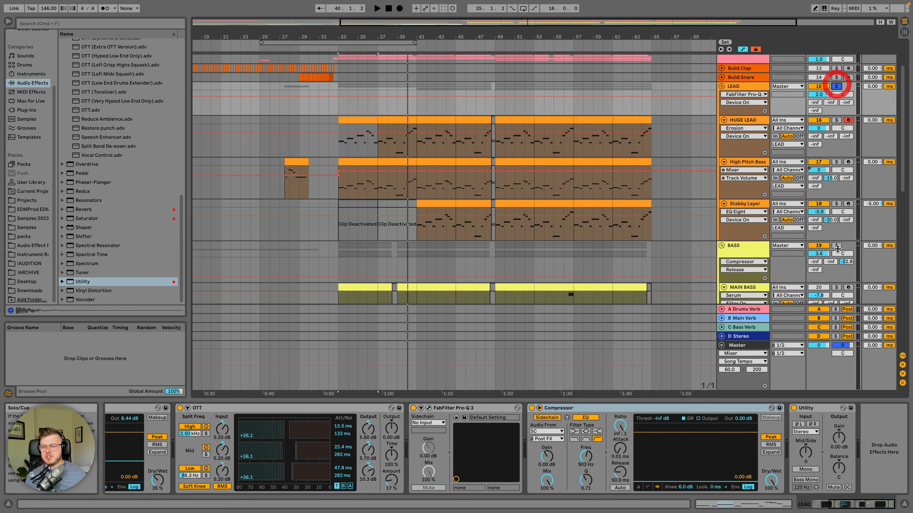
scroll(833, 179, up, 3)
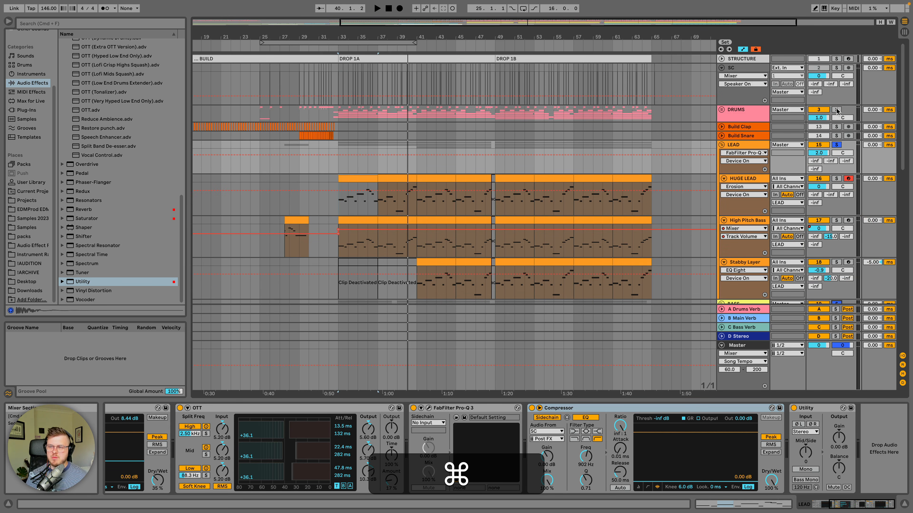
super+click(836, 109)
click(336, 113)
key(space)
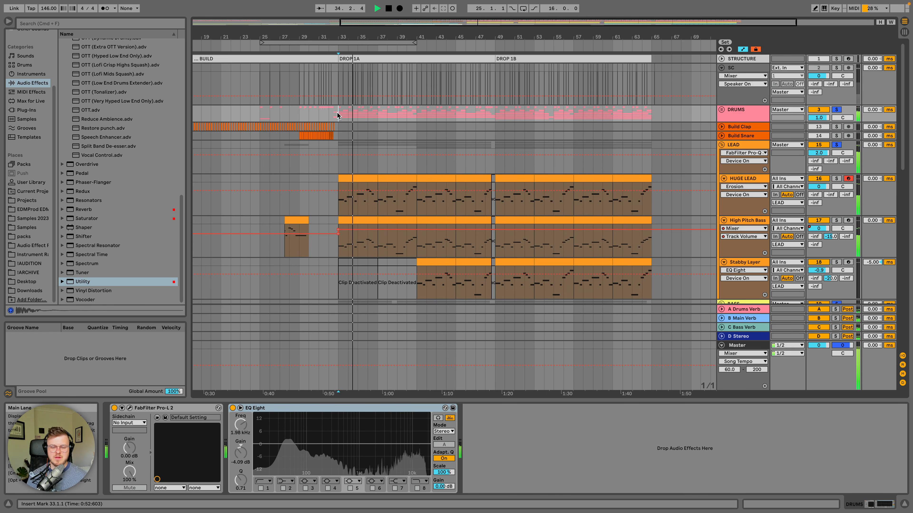
key(space)
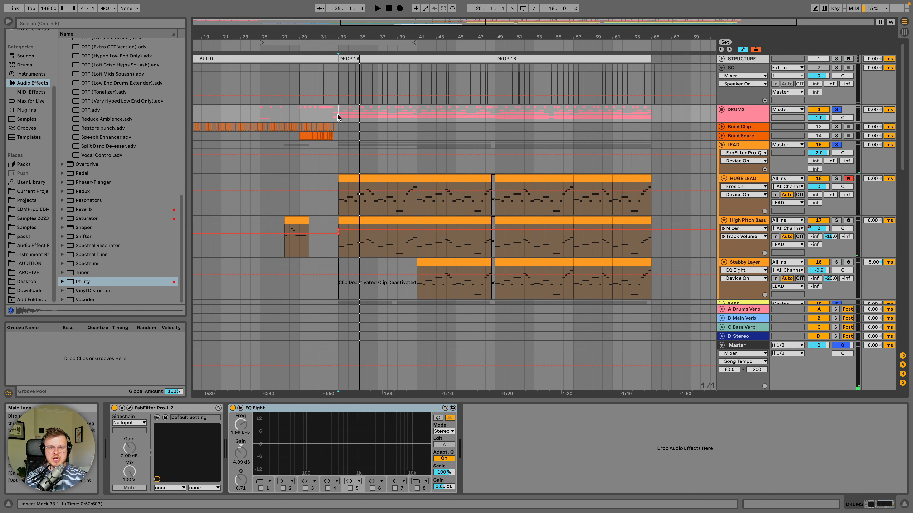
Step: Review the DROP 1A and DROP 1B sections in the arrangement, highlighting the DRUMS and LEAD groups from bar 33 to 49
drag(337, 114, 464, 114)
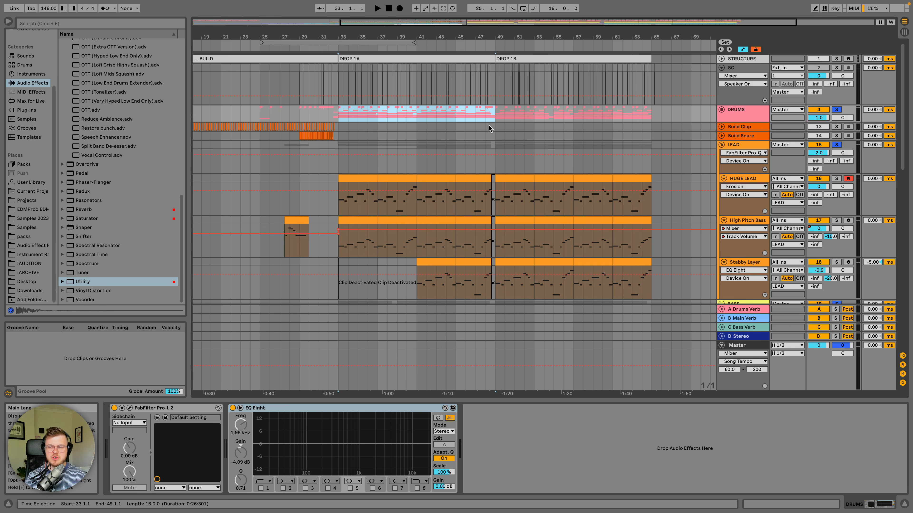
scroll(488, 125, down, 15)
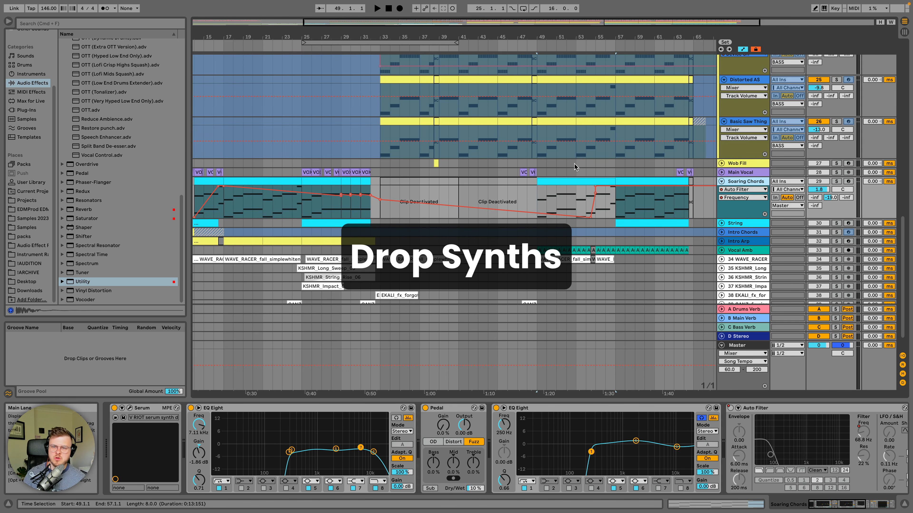
scroll(573, 166, up, 12)
scroll(574, 165, right, 3)
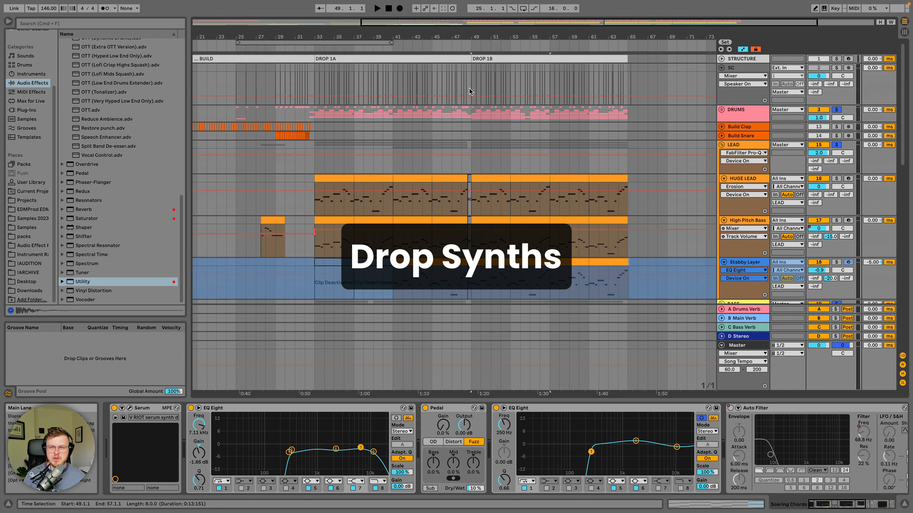
click(486, 57)
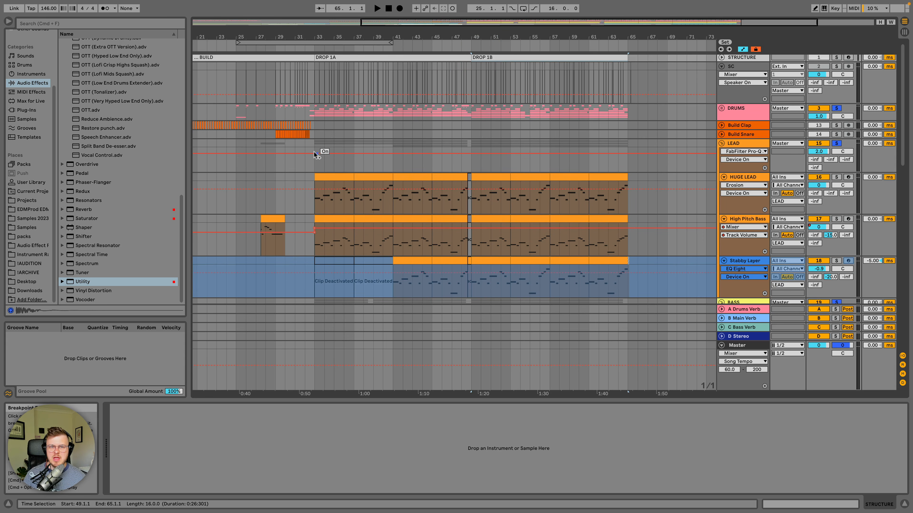
drag(314, 149, 472, 139)
scroll(496, 143, down, 15)
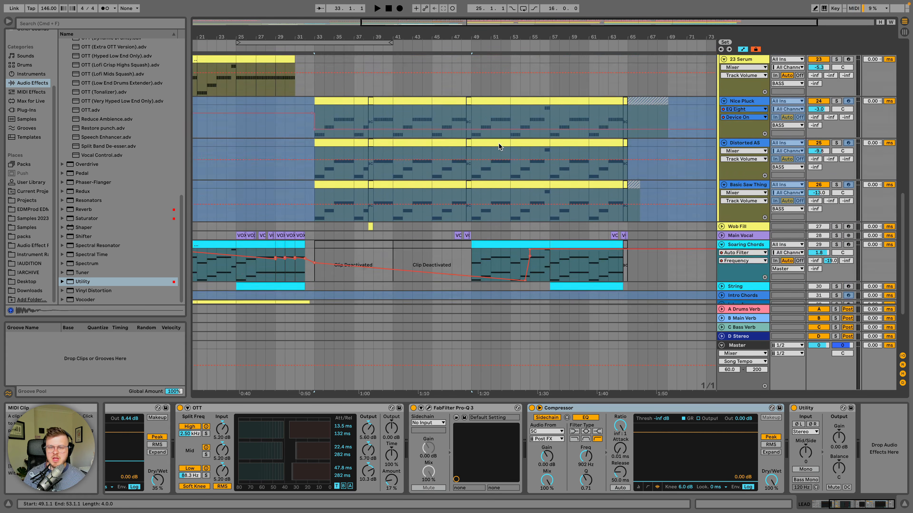
Step: Select the Soaring Chords clip at bar 49, inspect its Serum patch's effects and oscillators, and close Serum
click(492, 173)
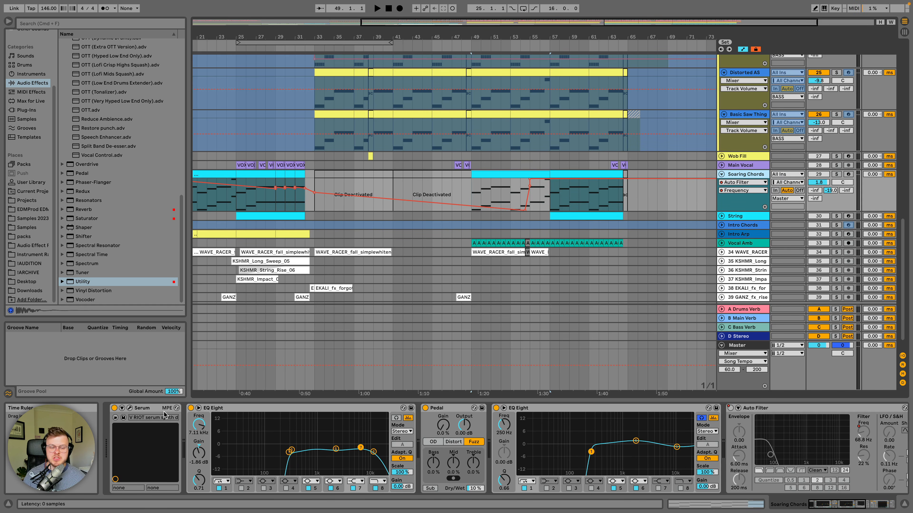
click(130, 409)
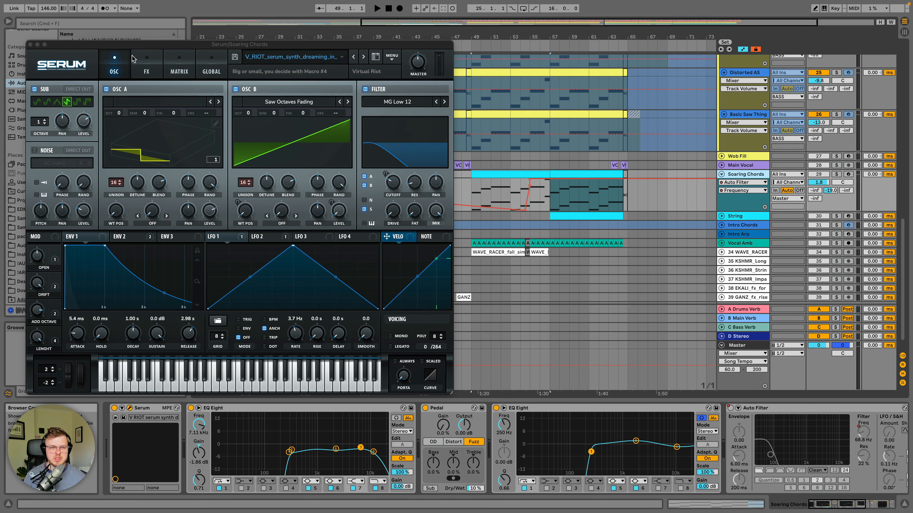
click(145, 61)
click(115, 64)
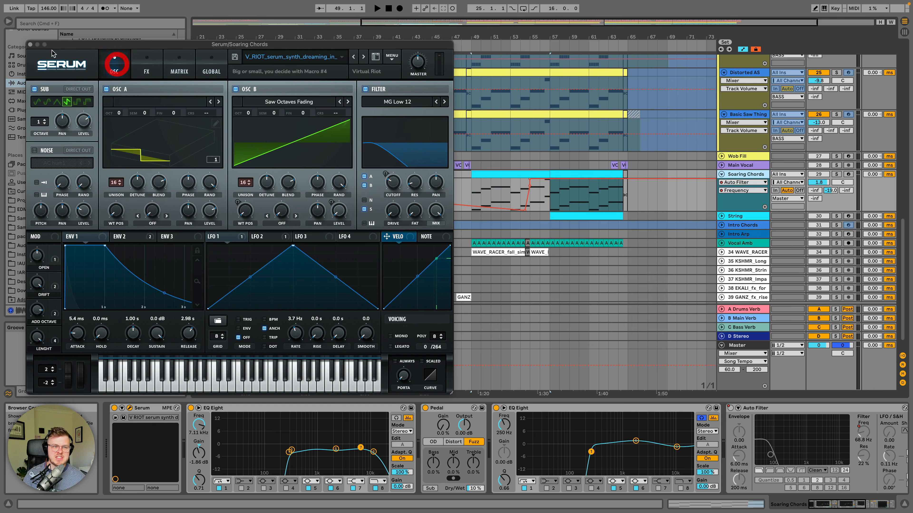
click(30, 45)
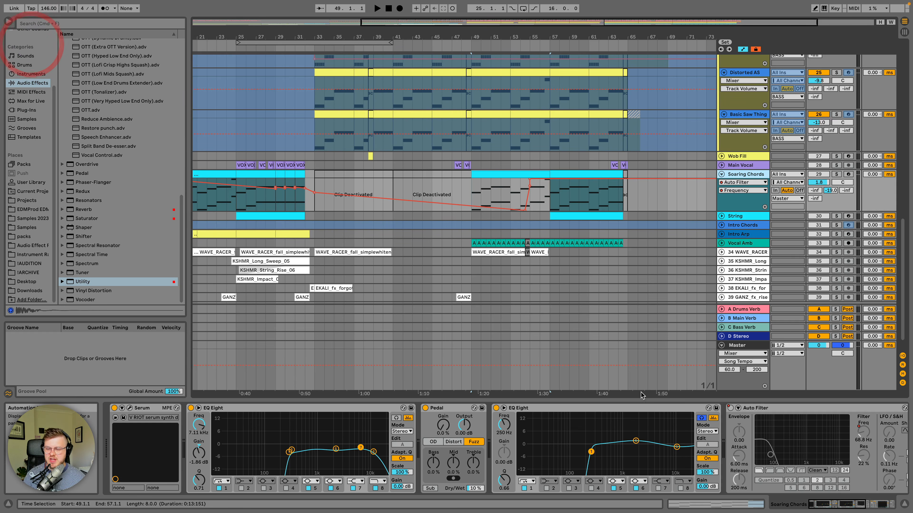
Step: Group all effects after Serum on Soaring Chords, from the first EQ Eight to Utility, into an Audio Effect Rack and bypass it
click(608, 407)
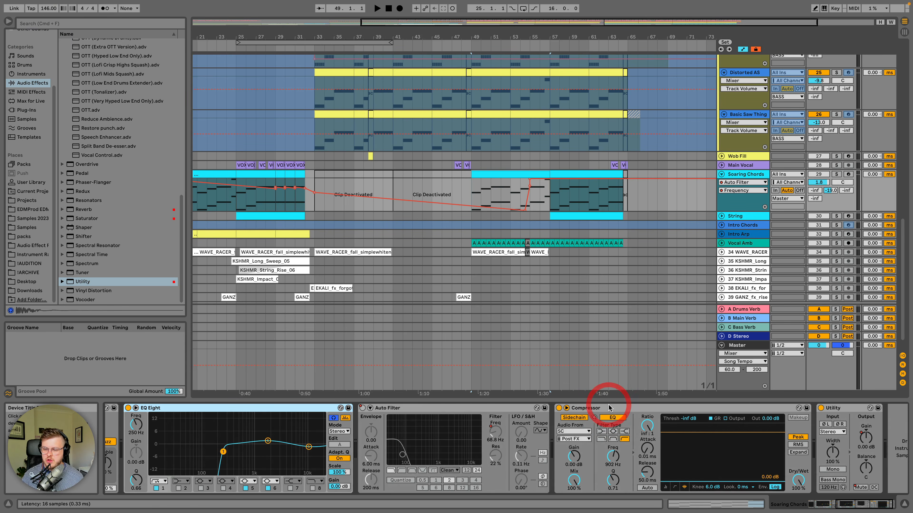
click(840, 408)
scroll(539, 449, left, 6)
shift+click(346, 413)
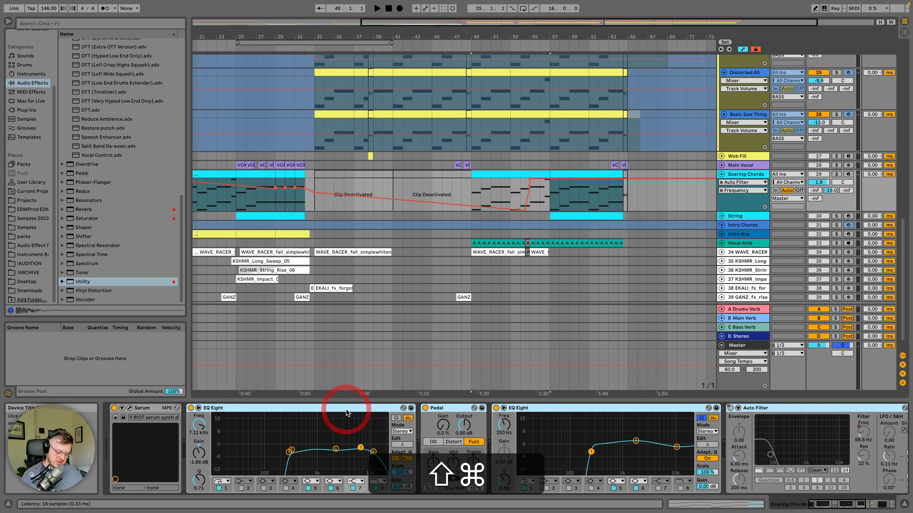
key(super+g)
click(191, 408)
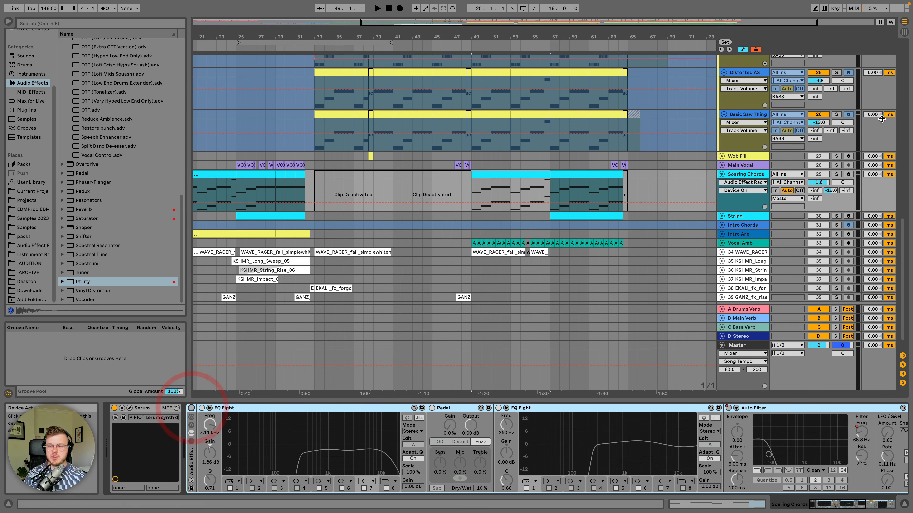
Step: Solo Soaring Chords, listen to its unprocessed sound from bar 49, and look over its Serum patch
click(836, 175)
click(512, 175)
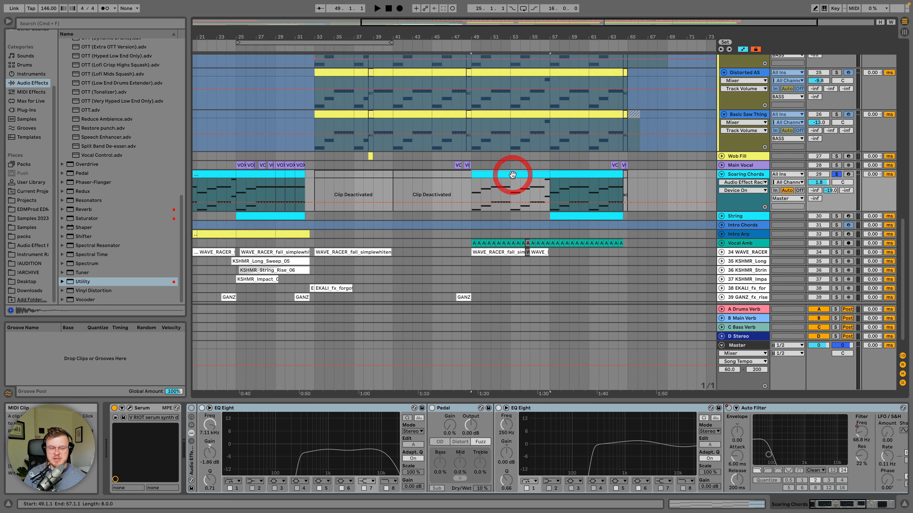
key(space)
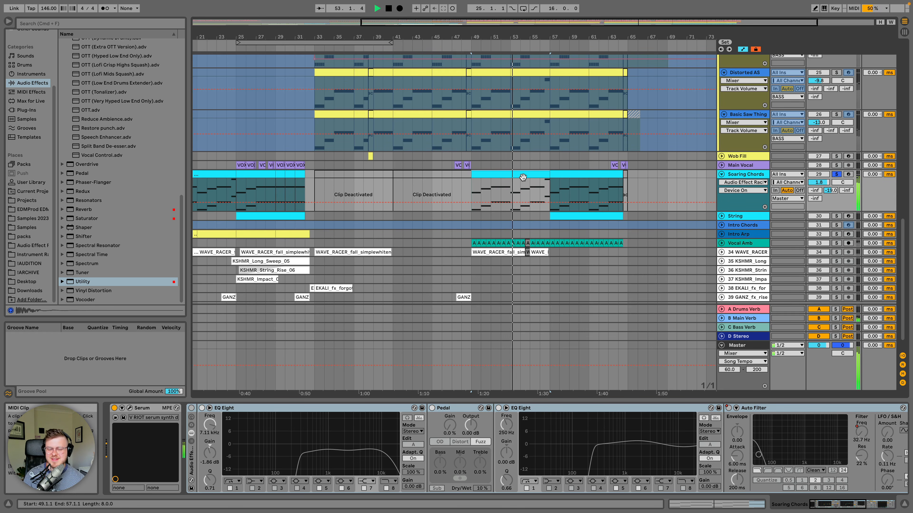
key(space)
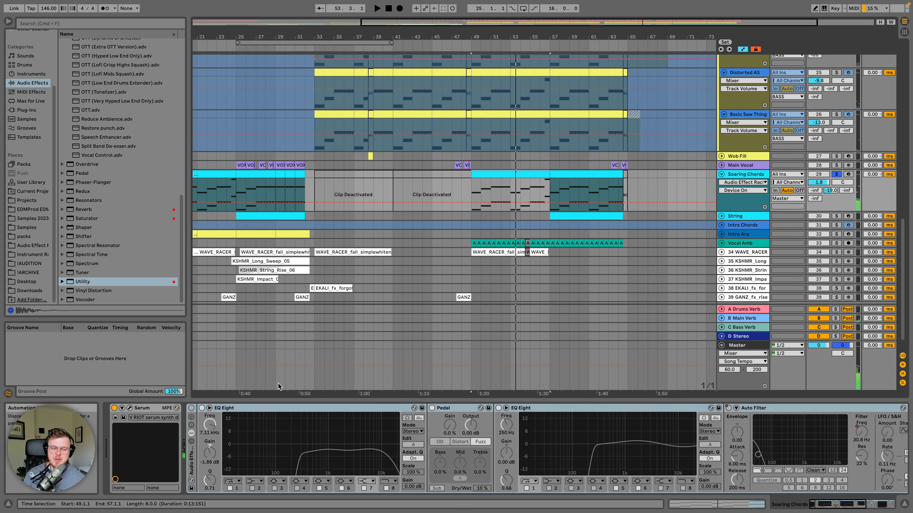
click(128, 409)
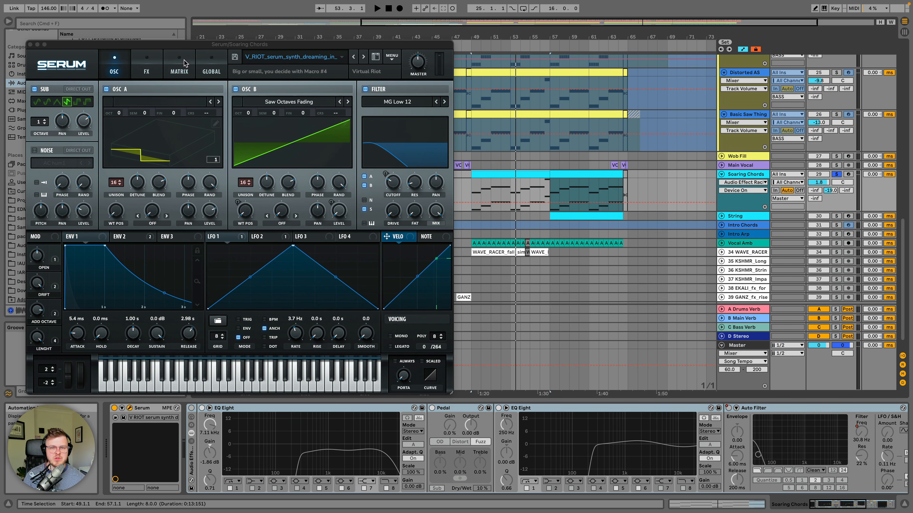
click(30, 45)
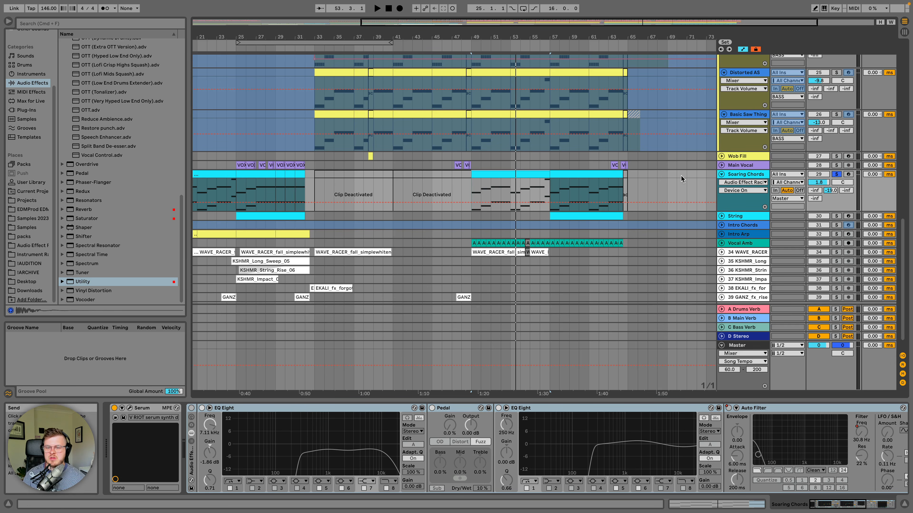
Step: Compare the MIDI notes of the Soaring Chords clip at bar 49 with those of the Basic Saw Thing clip
double_click(494, 172)
scroll(488, 70, down, 3)
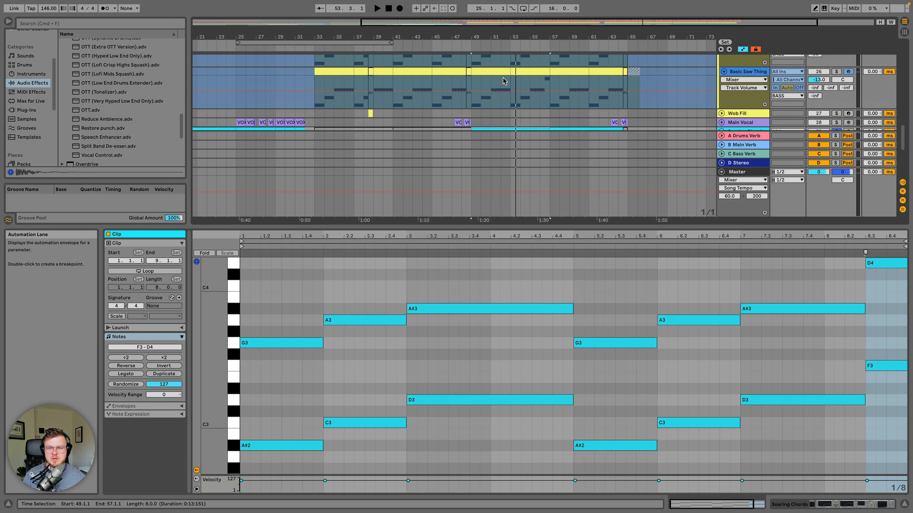
click(488, 70)
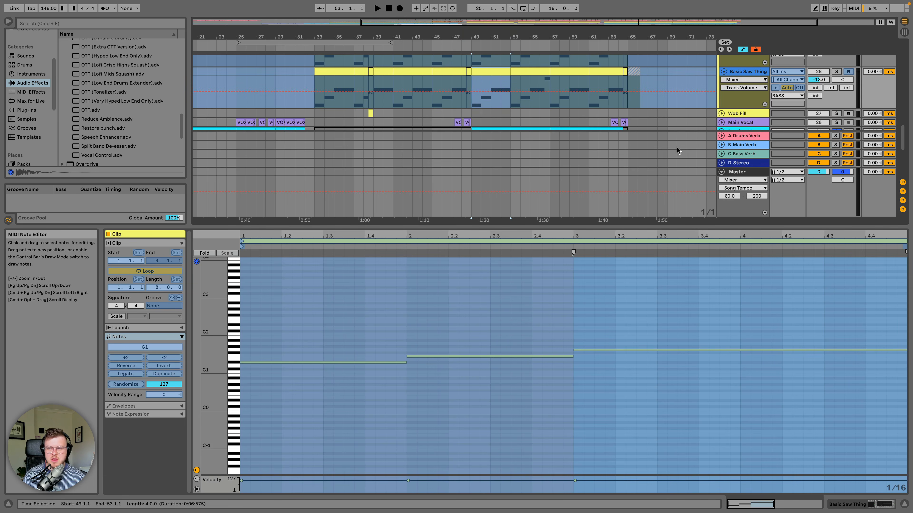
click(740, 71)
click(747, 154)
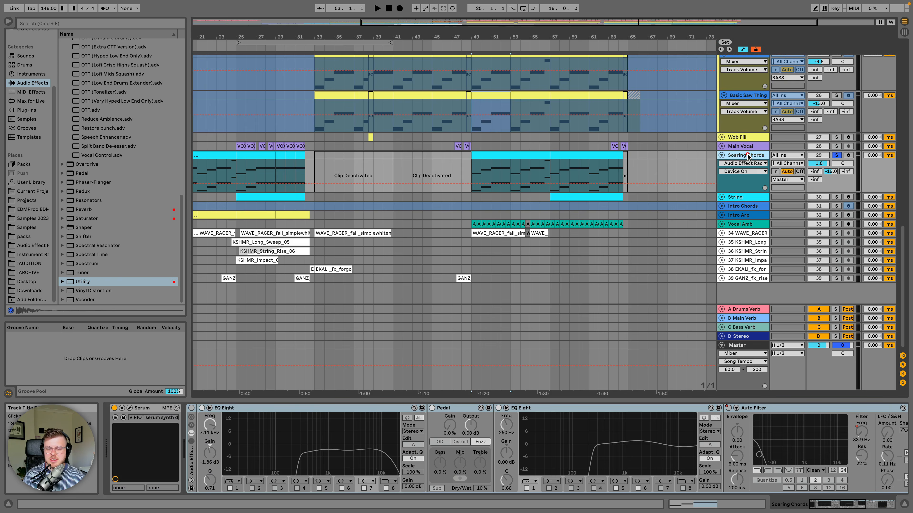
Step: Reopen the Soaring Chords clip at bar 49 and audition its opening A#2 and the upper notes G3, A3 and A#3
double_click(534, 155)
click(275, 446)
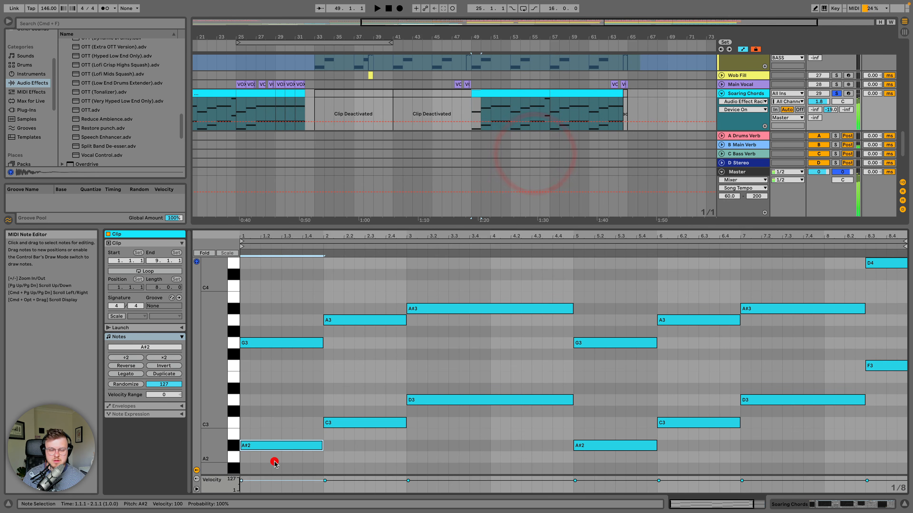
click(280, 343)
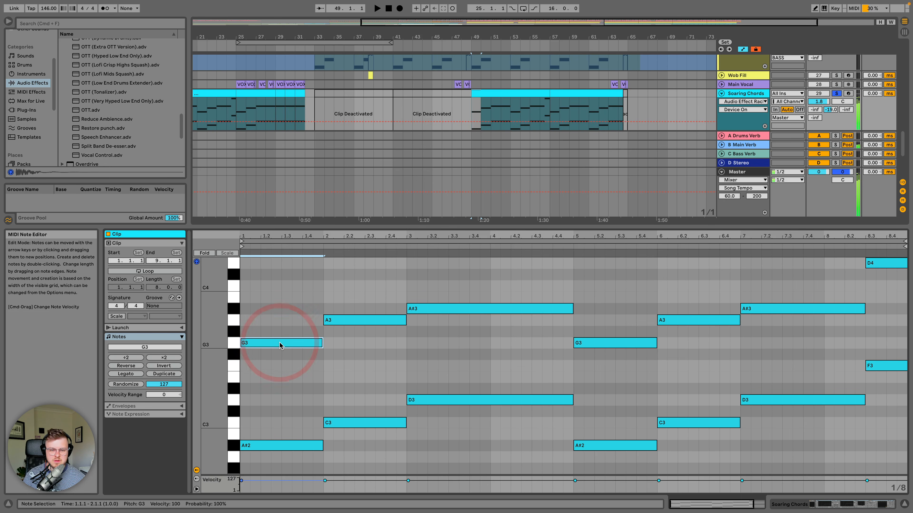
click(335, 321)
click(422, 308)
key(space)
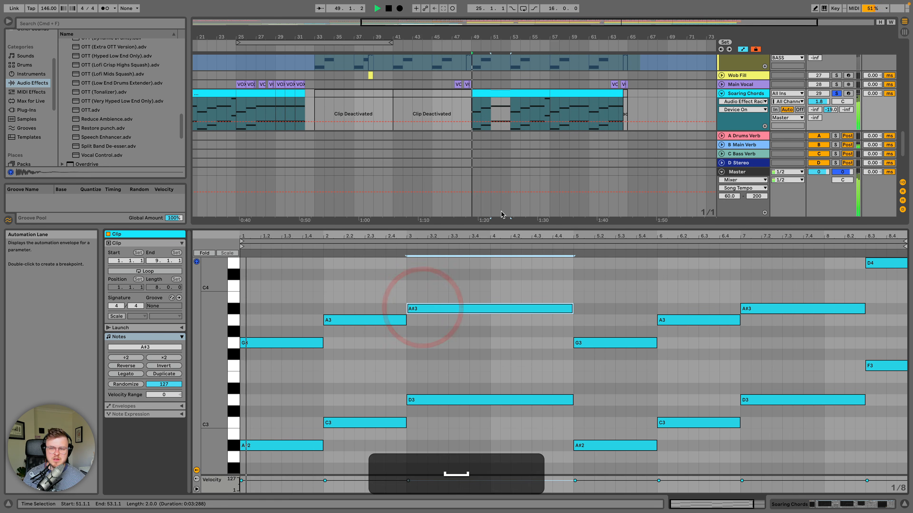
Step: Audition the Soaring Chords clip's lower line A#2, C3, D3 followed by its upper line G3, A3, A#3
click(277, 445)
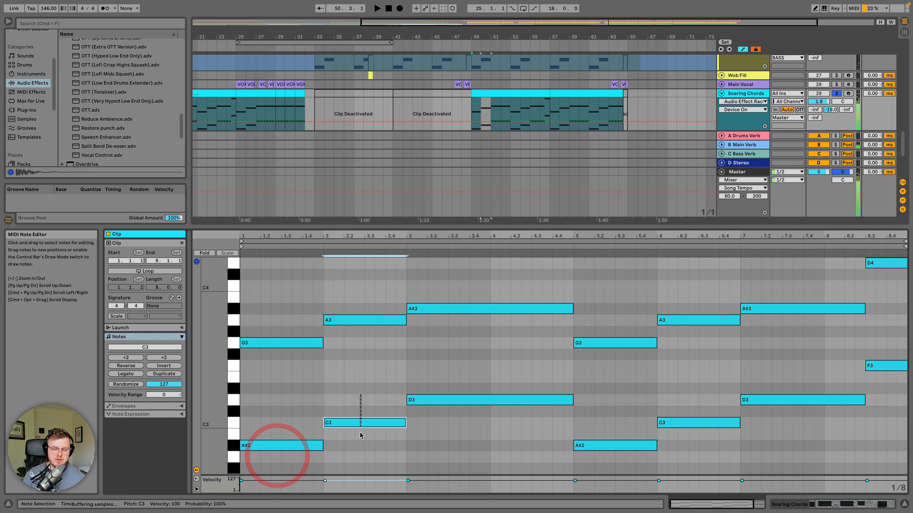
click(361, 424)
click(434, 400)
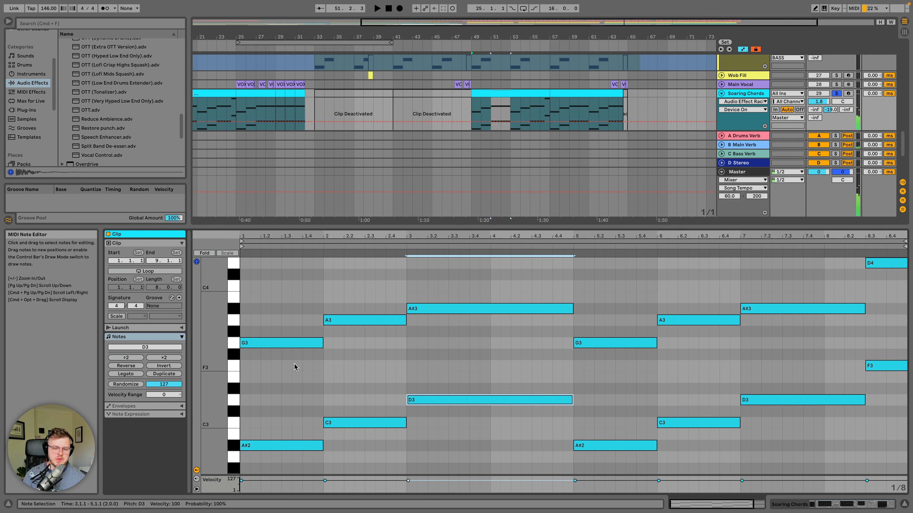
click(298, 343)
click(366, 319)
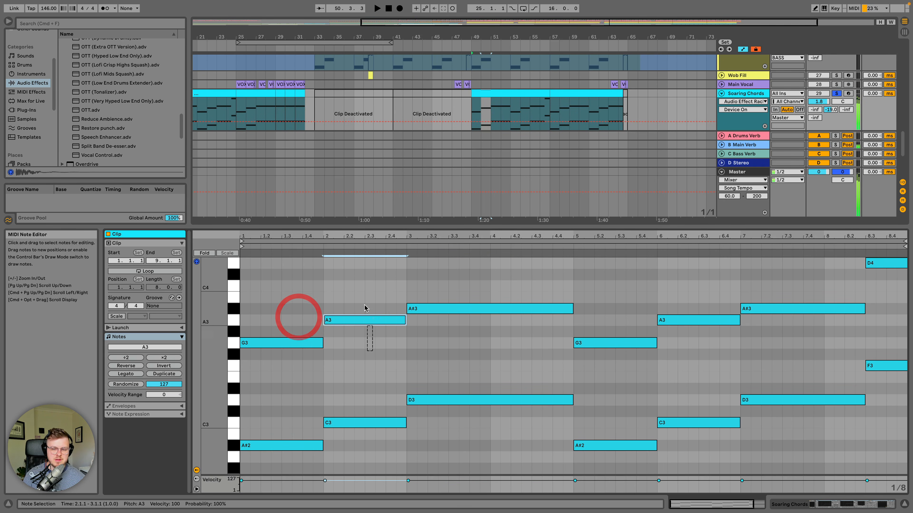
click(454, 309)
Step: Add the BASS group to the soloed Soaring Chords and play the section from bar 49 to 53
click(744, 94)
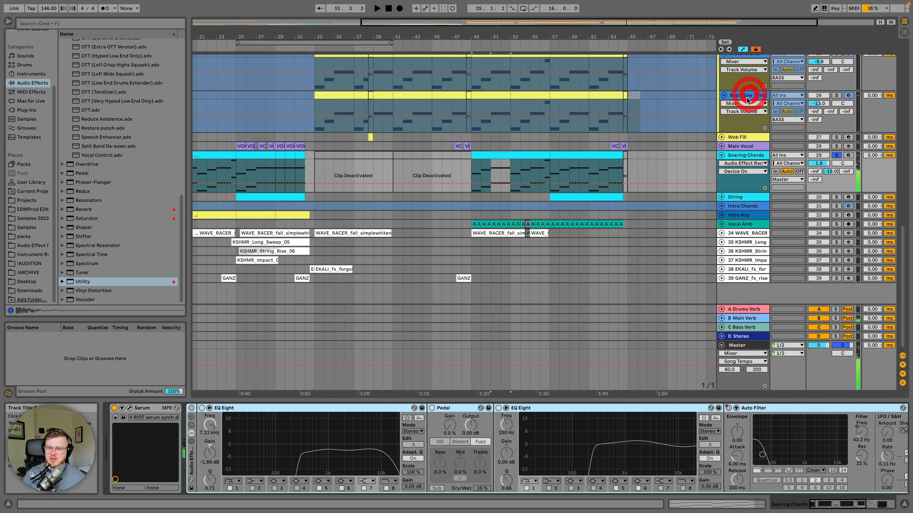
drag(472, 176, 507, 170)
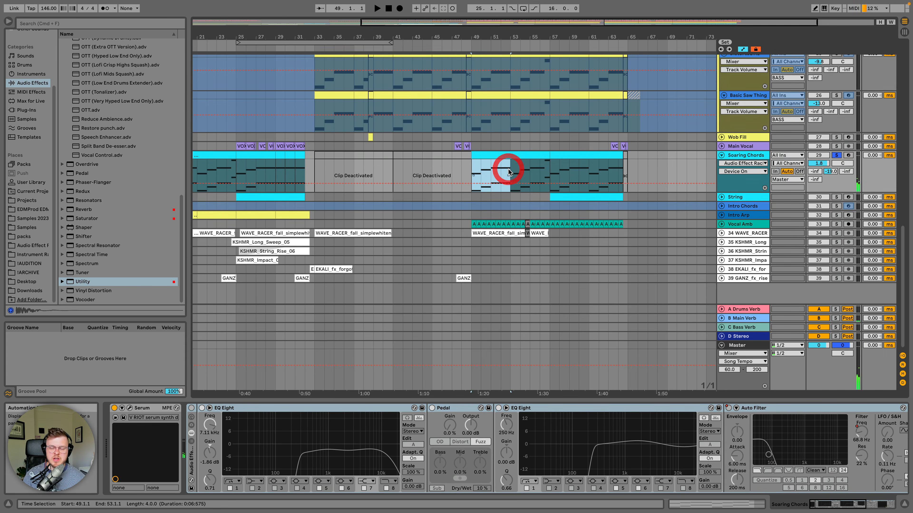
scroll(507, 170, up, 4)
scroll(507, 170, up, 1)
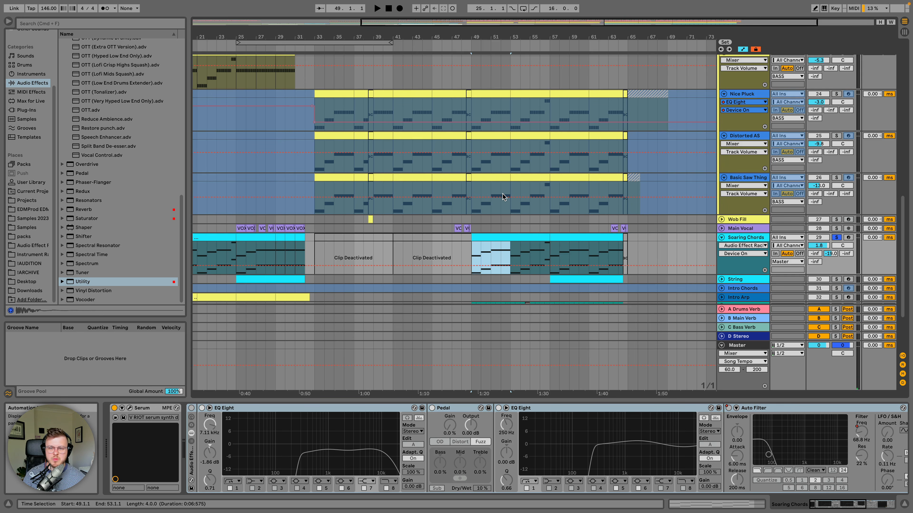
scroll(503, 196, up, 15)
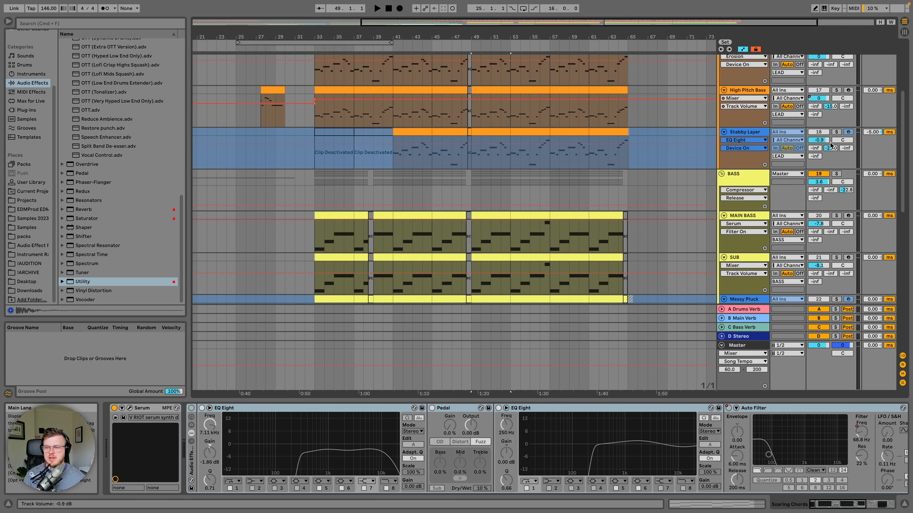
super+click(836, 174)
scroll(512, 185, down, 20)
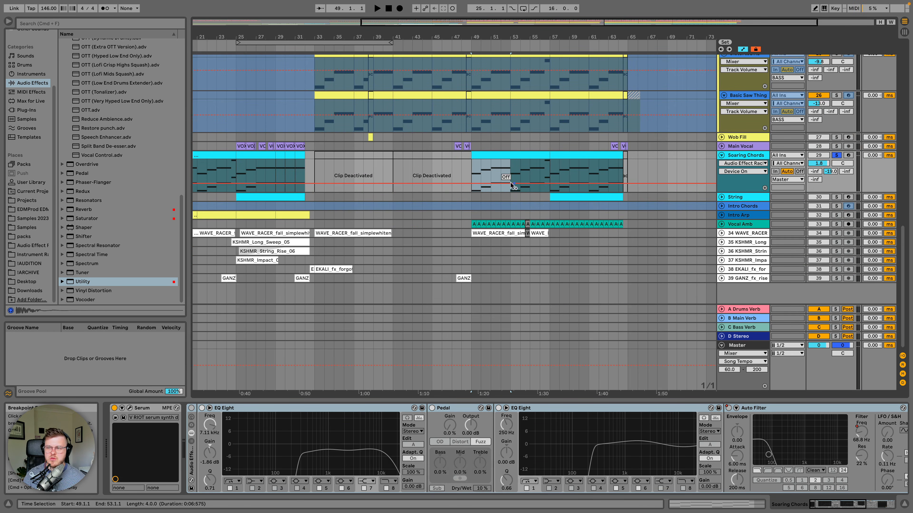
key(space)
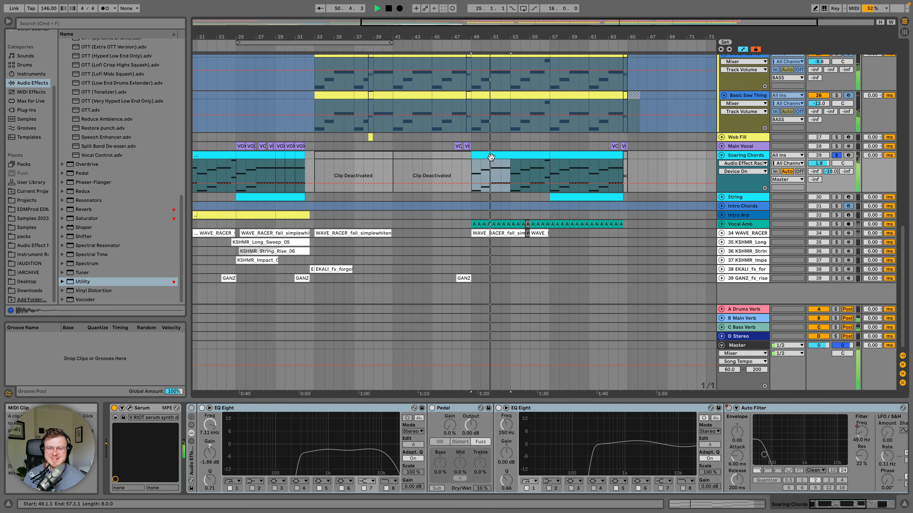
Step: Look over the BASS group's tracks during playback, return to the Soaring Chords track and stop playback
scroll(491, 157, up, 5)
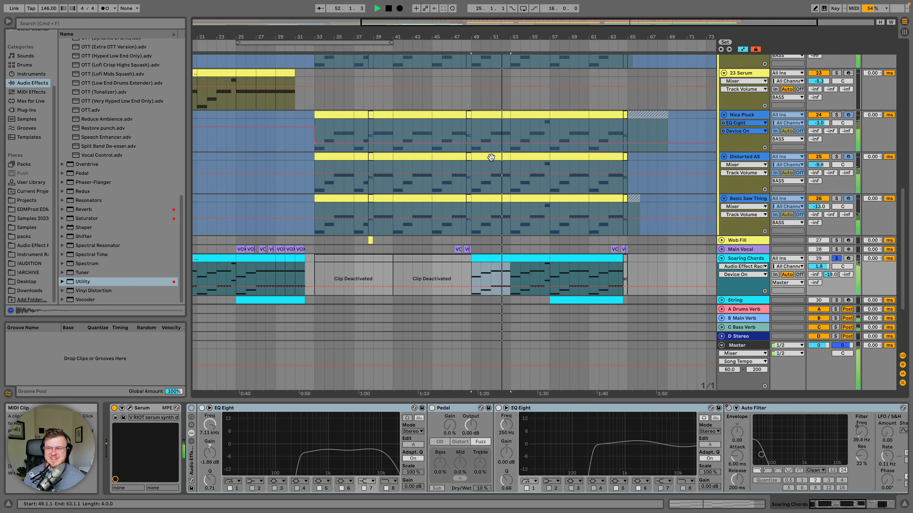
scroll(491, 158, up, 12)
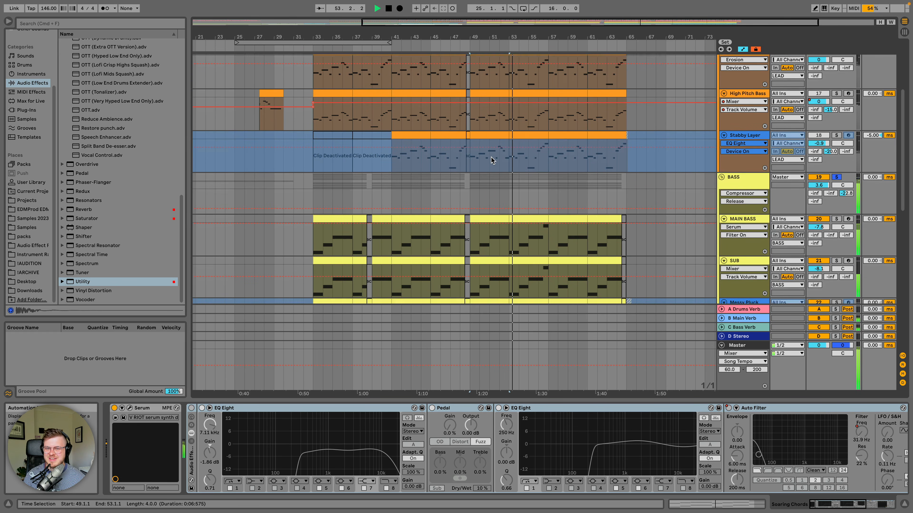
scroll(491, 160, down, 16)
click(743, 191)
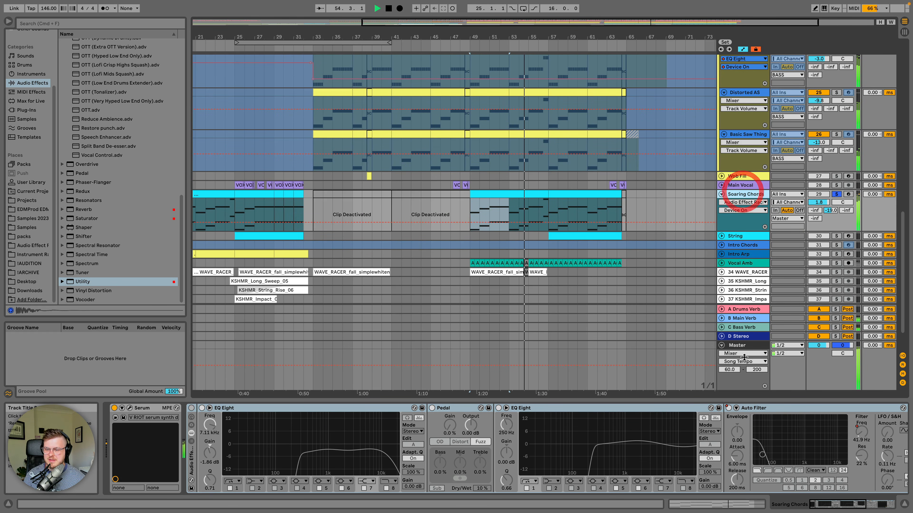
key(space)
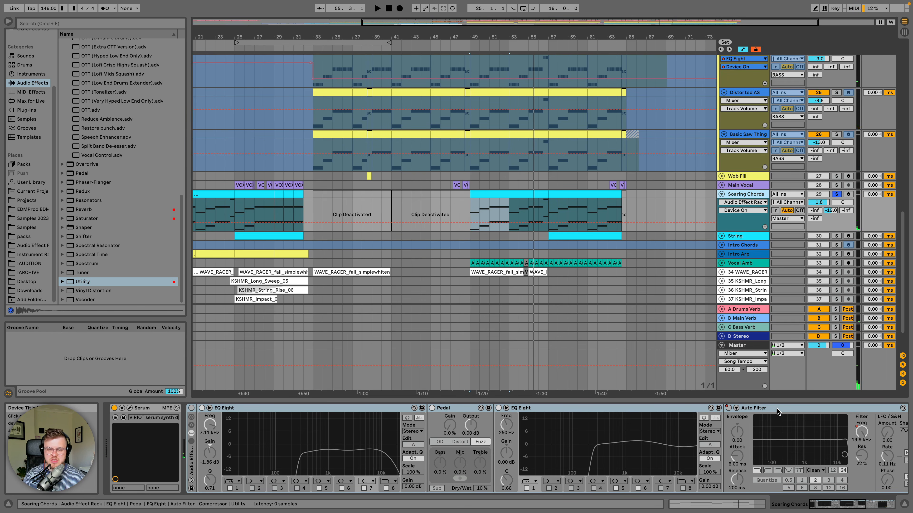
Step: Re-enable the Soaring Chords effect rack and compare the sound with the Pedal off and on during playback from bar 49
click(192, 409)
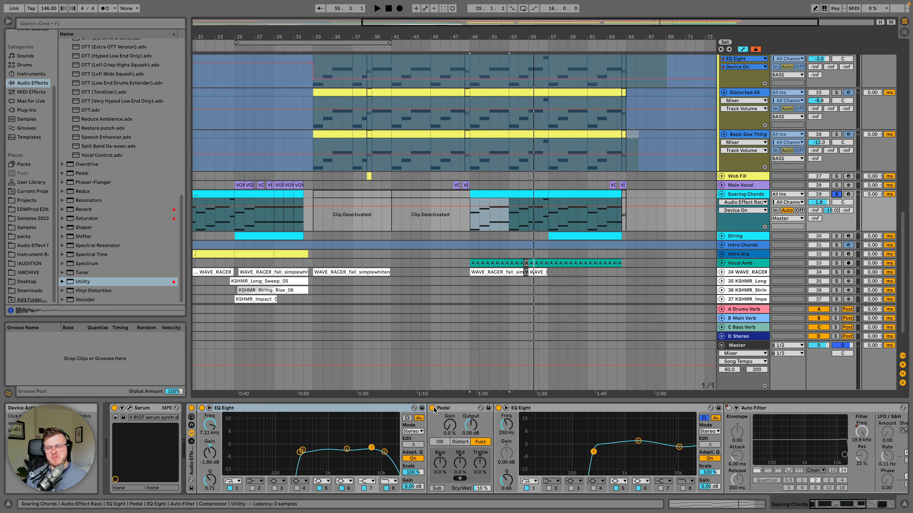
key(space)
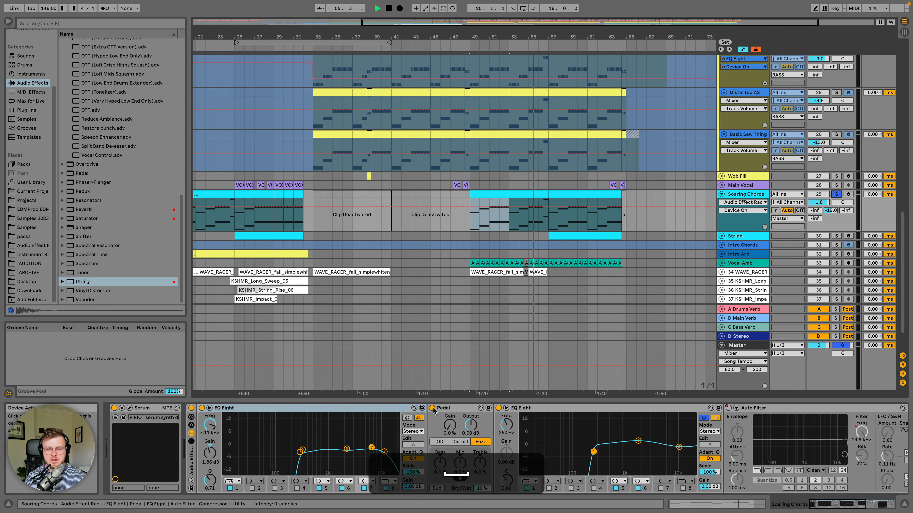
click(433, 408)
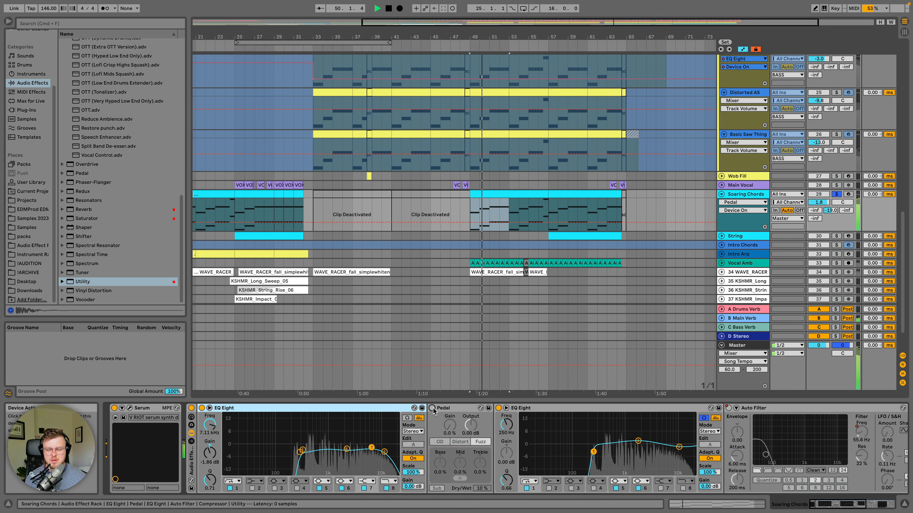
click(433, 408)
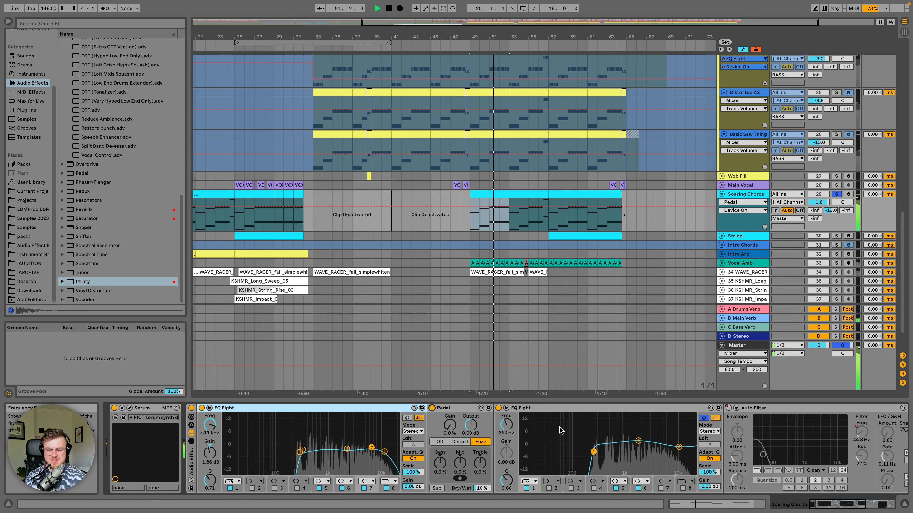
scroll(557, 431, right, 3)
scroll(242, 449, left, 3)
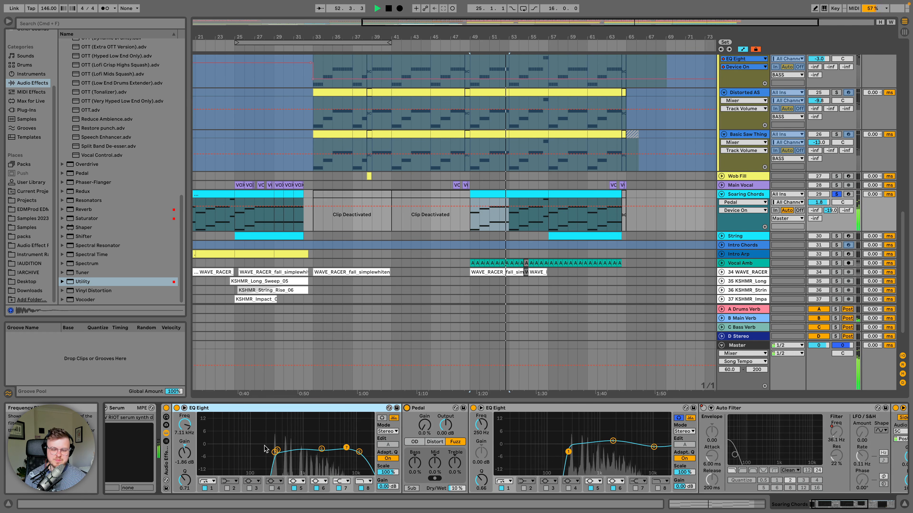
key(space)
Step: During playback, set the first EQ Eight's 323 Hz band gain to -1.61 dB and the second EQ Eight's low cut to 230 Hz
click(276, 450)
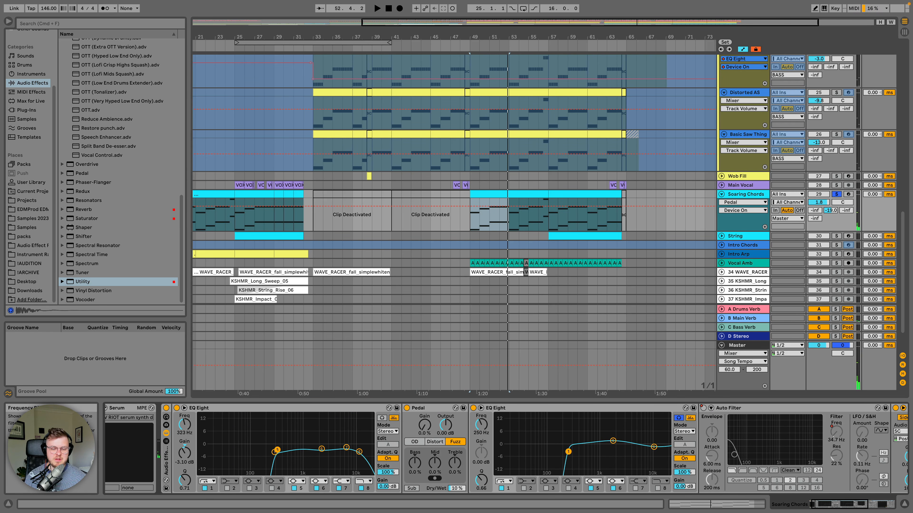
key(space)
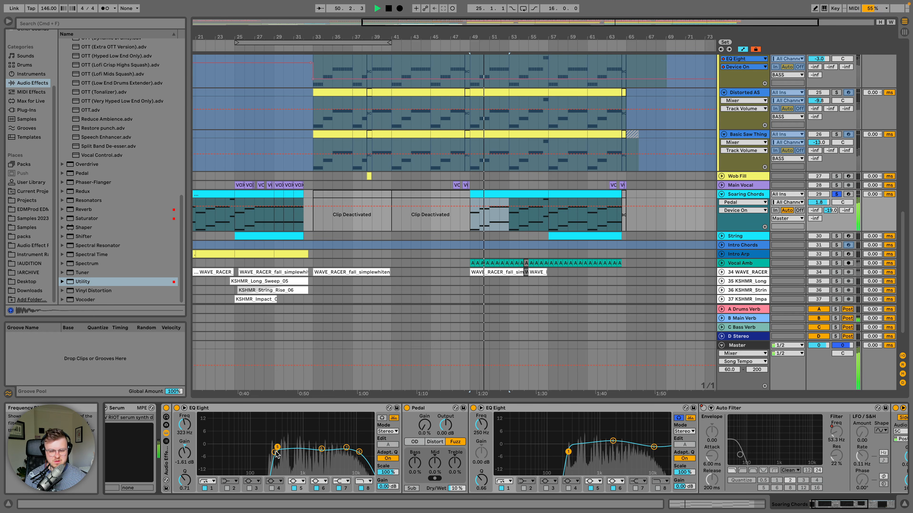
drag(568, 452, 566, 450)
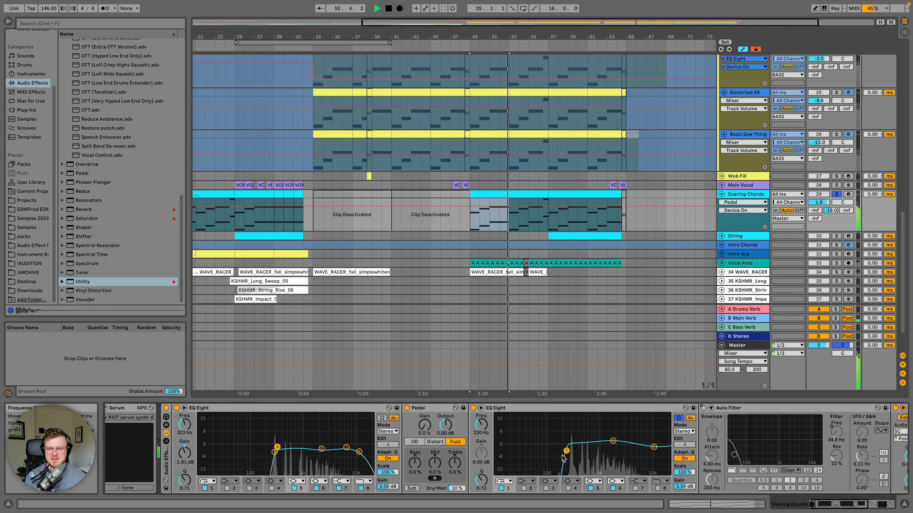
Step: Stop playback, set the second EQ Eight's mid boost to 1.90 kHz and 1.12 dB, and select the first EQ Eight's 2.35 kHz band
key(space)
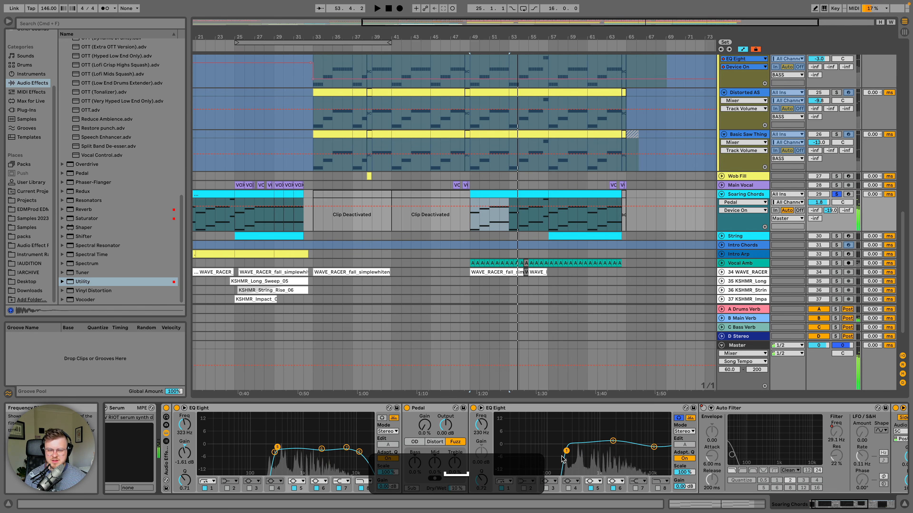
click(613, 440)
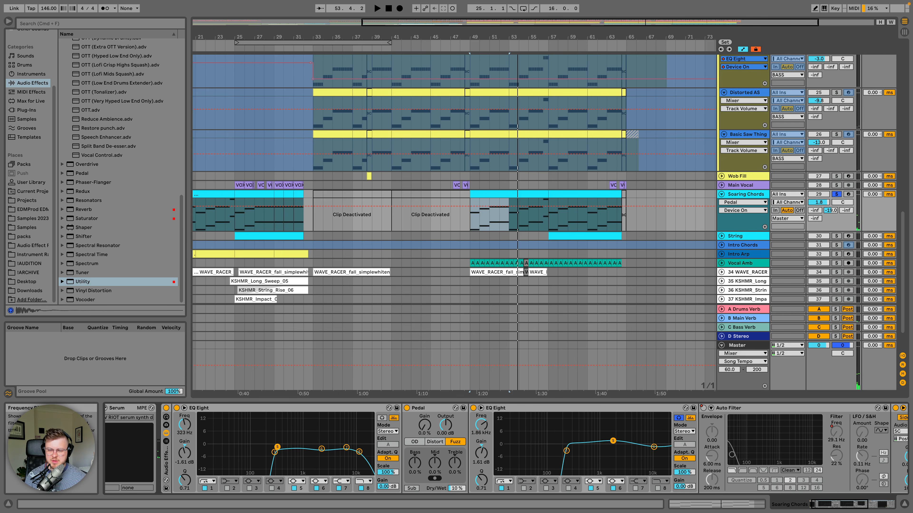
click(321, 449)
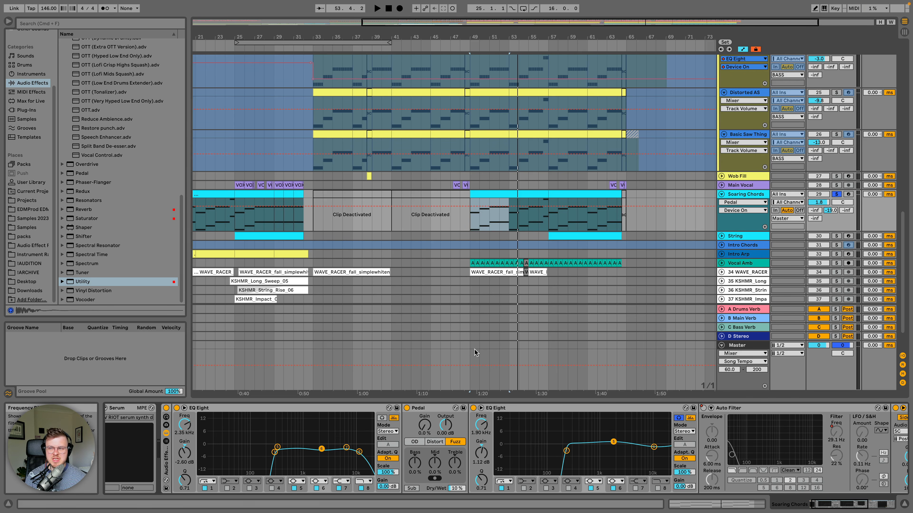
scroll(550, 155, up, 3)
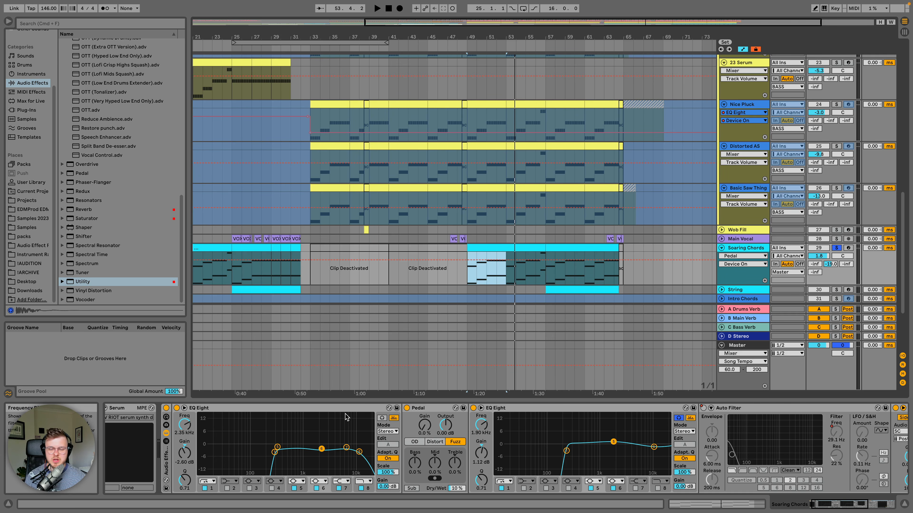
Step: Set the first EQ Eight's high cut to 14.4 kHz with a Q of 0.85 while playing from bar 49
click(359, 452)
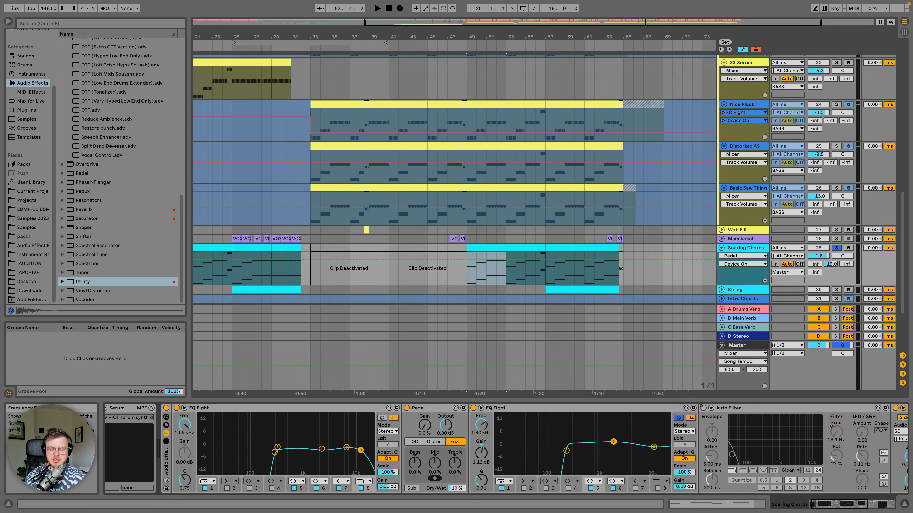
key(space)
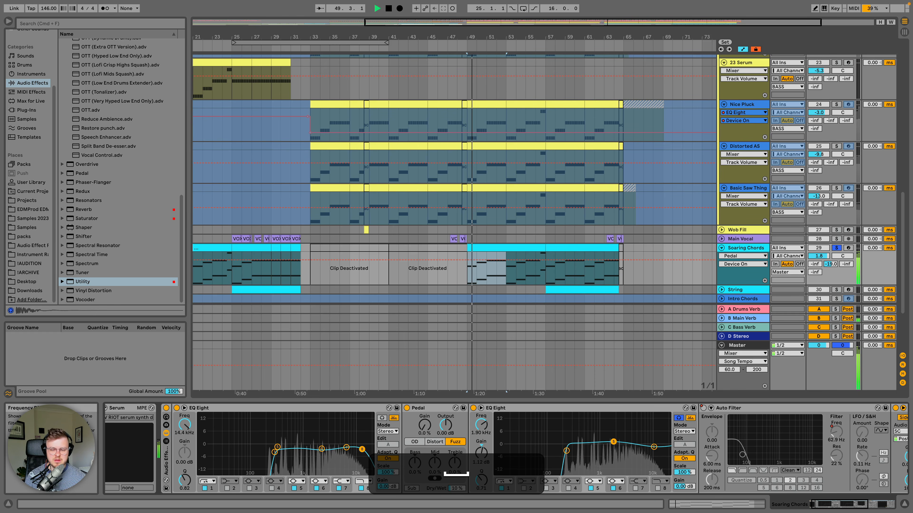
drag(360, 450, 362, 449)
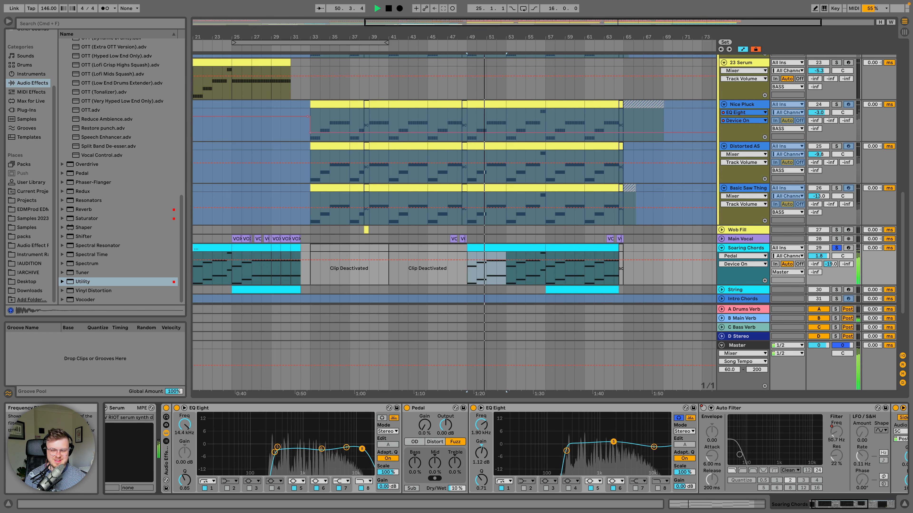
scroll(673, 289, down, 1)
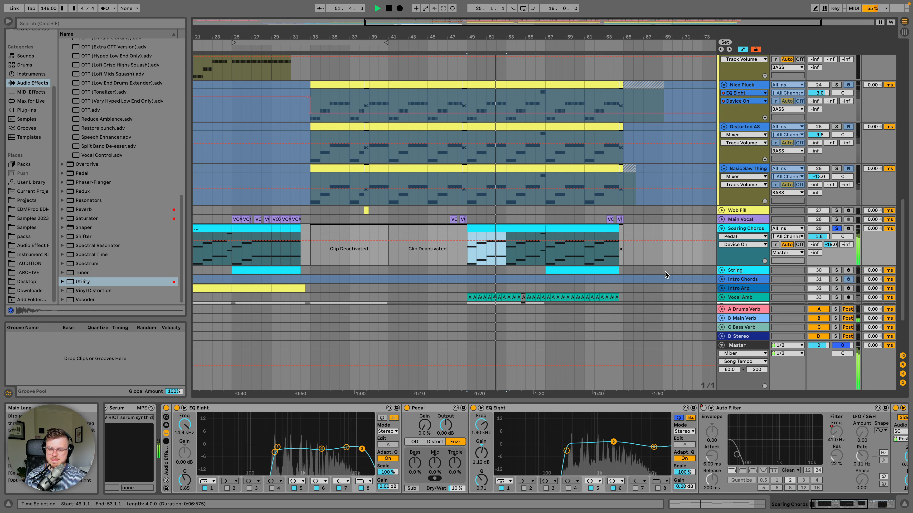
key(space)
Step: Review the second EQ Eight's mid and high bands and the neighbouring Pedal in the Soaring Chords chain
click(528, 407)
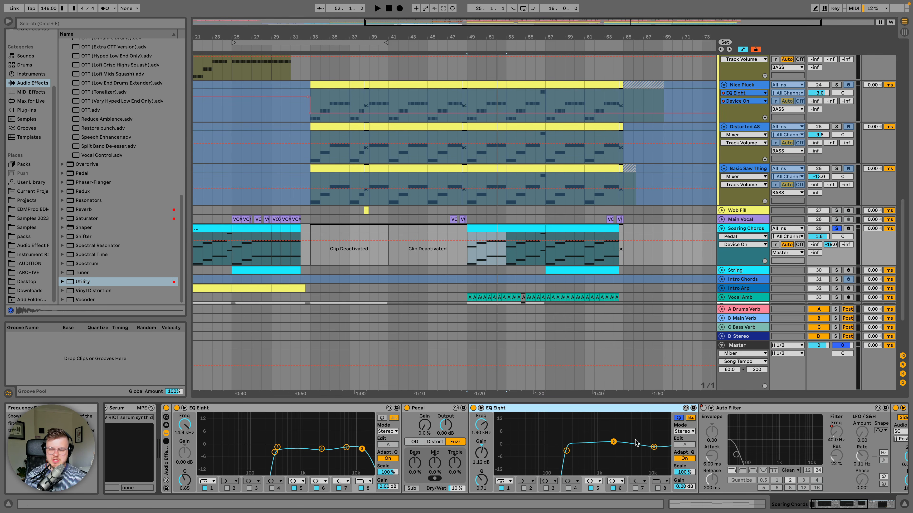
scroll(635, 443, right, 3)
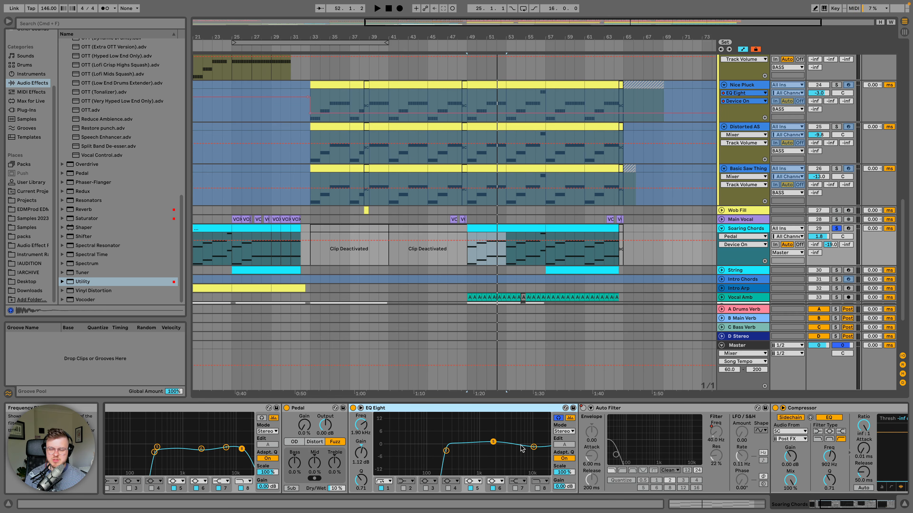
click(533, 448)
click(493, 442)
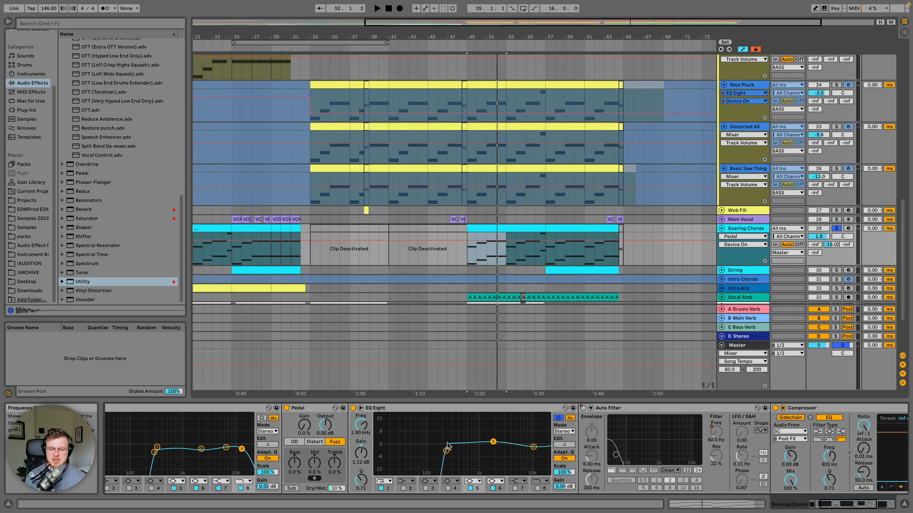
click(298, 411)
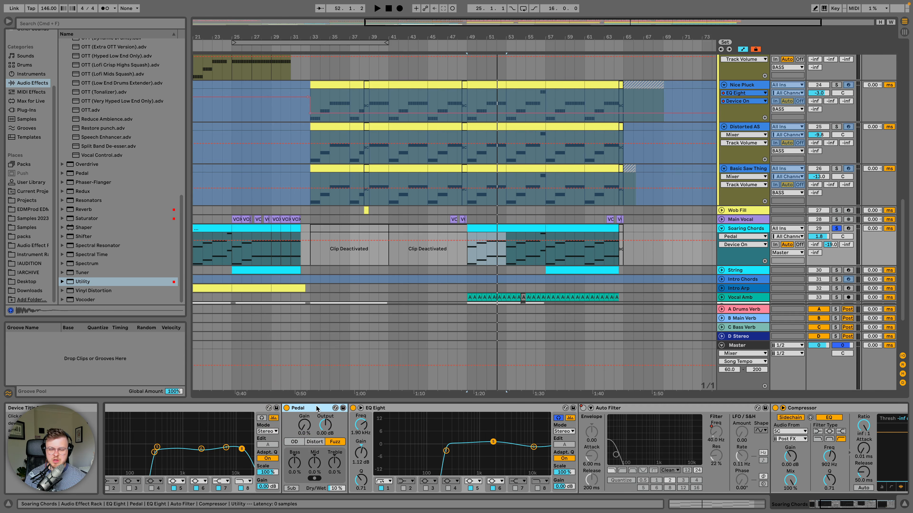
scroll(544, 431, right, 2)
click(475, 448)
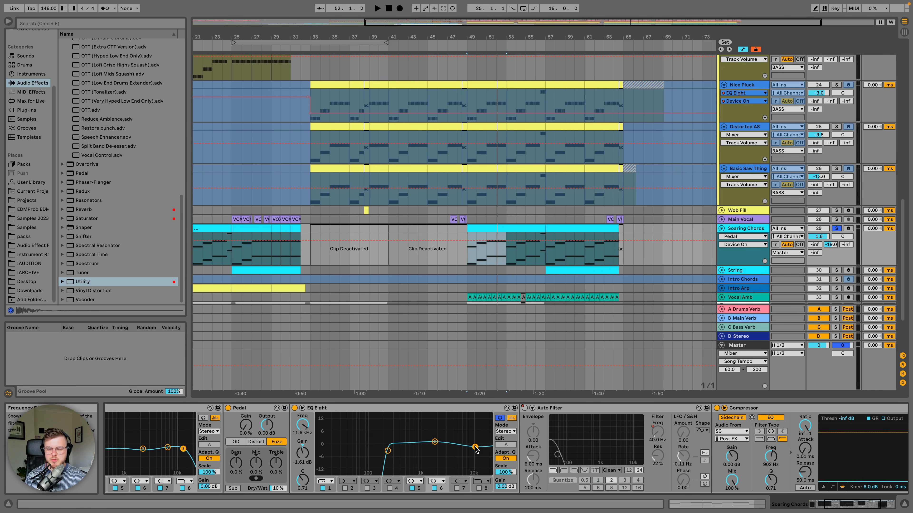
Step: Look over the Auto Filter, Utility and sidechained Compressor, and watch the Compressor's ducking during playback from bar 49
scroll(585, 445, right, 3)
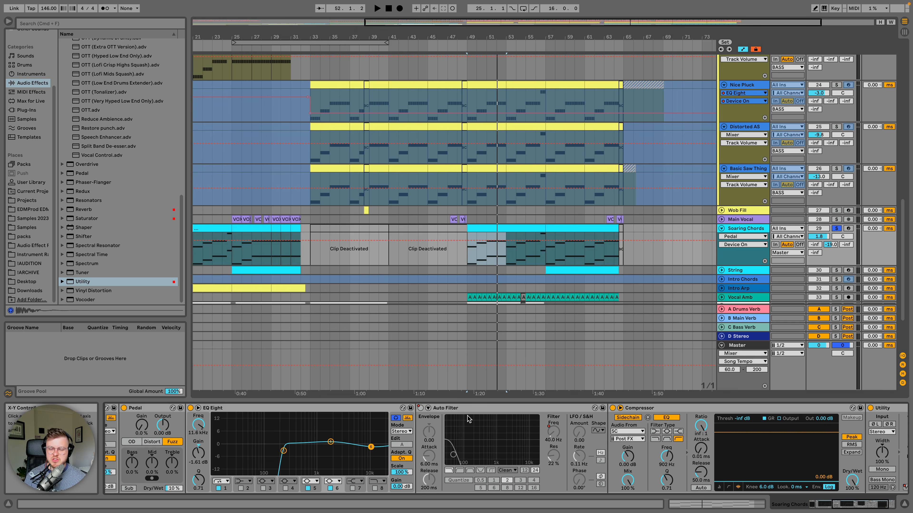
scroll(582, 410, right, 3)
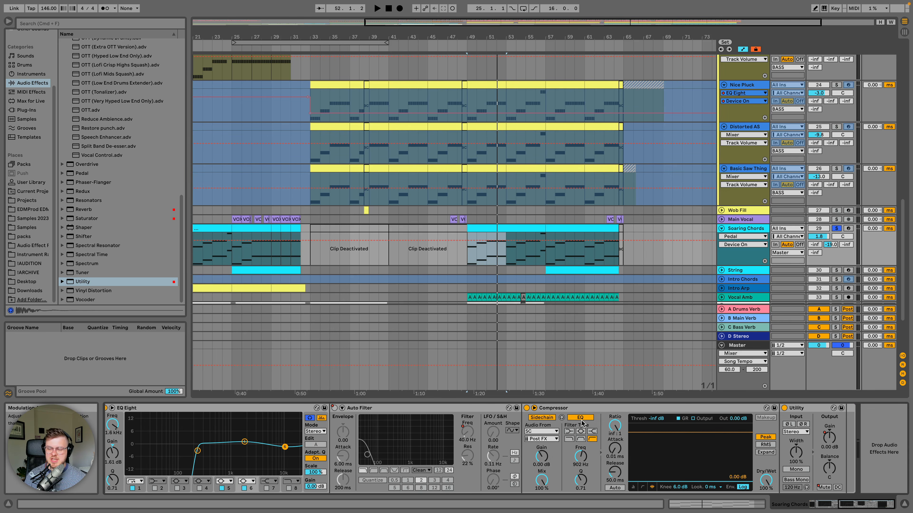
click(802, 407)
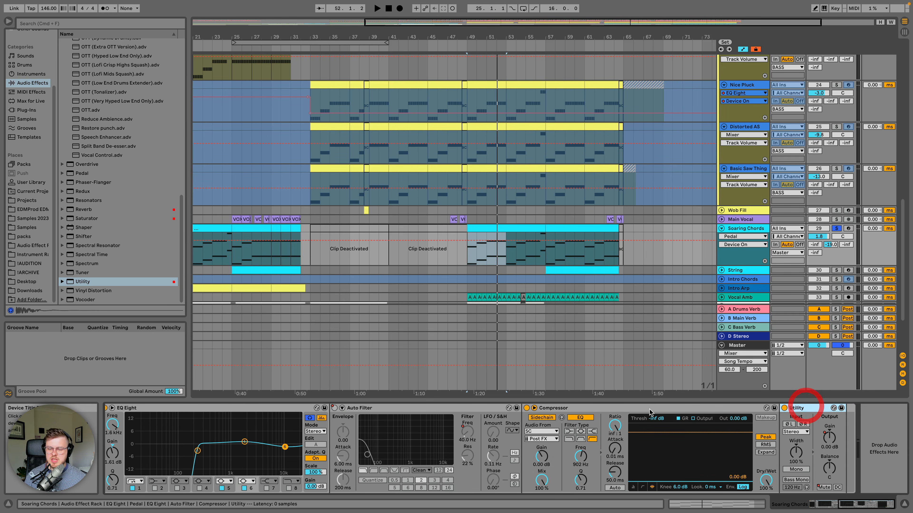
click(630, 409)
key(space)
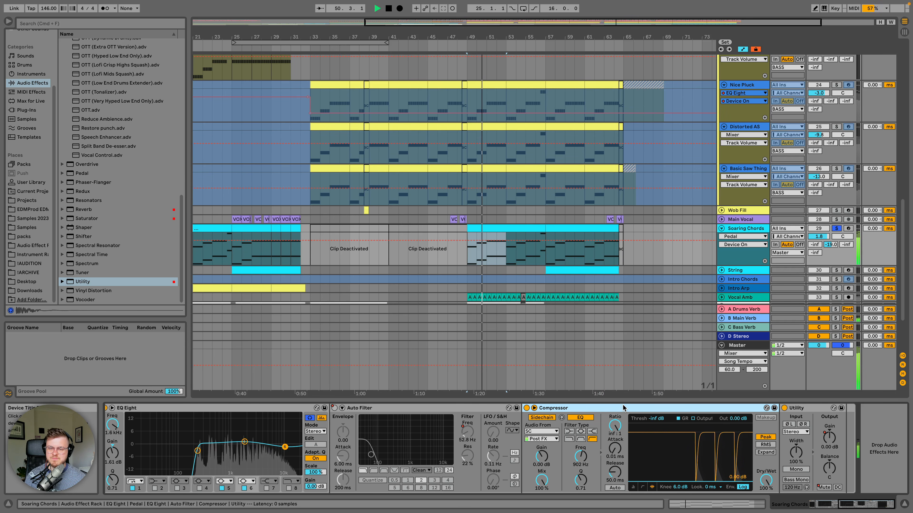
key(space)
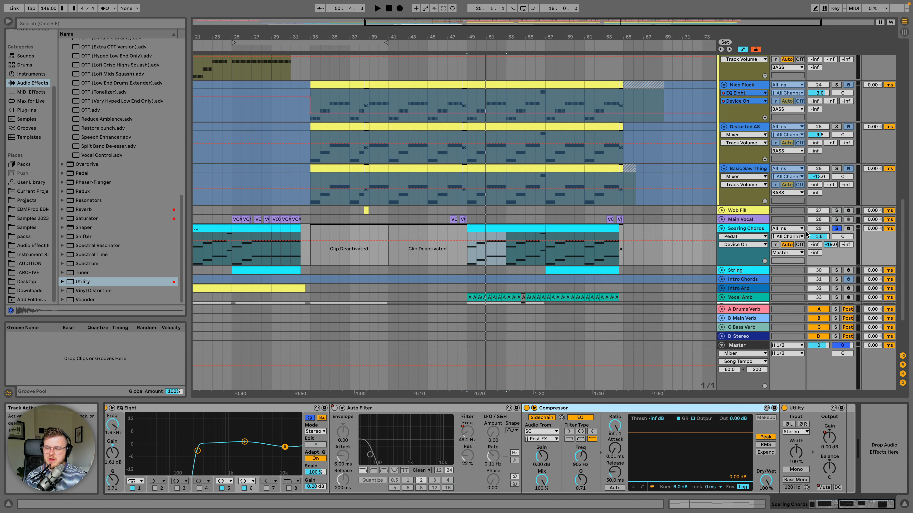
Step: Show the B-Main Verb send automation of Soaring Chords and examine bar 56 there and on the Basic Saw Thing track
click(829, 244)
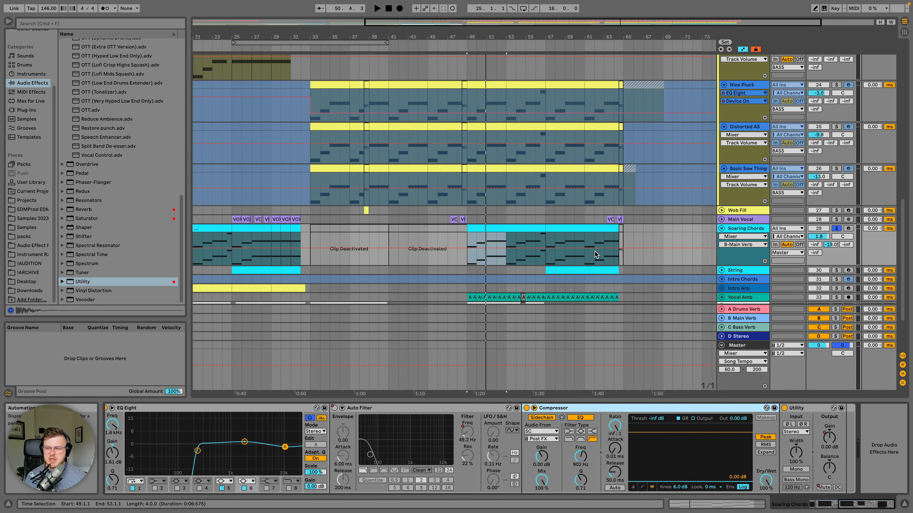
scroll(594, 251, left, 5)
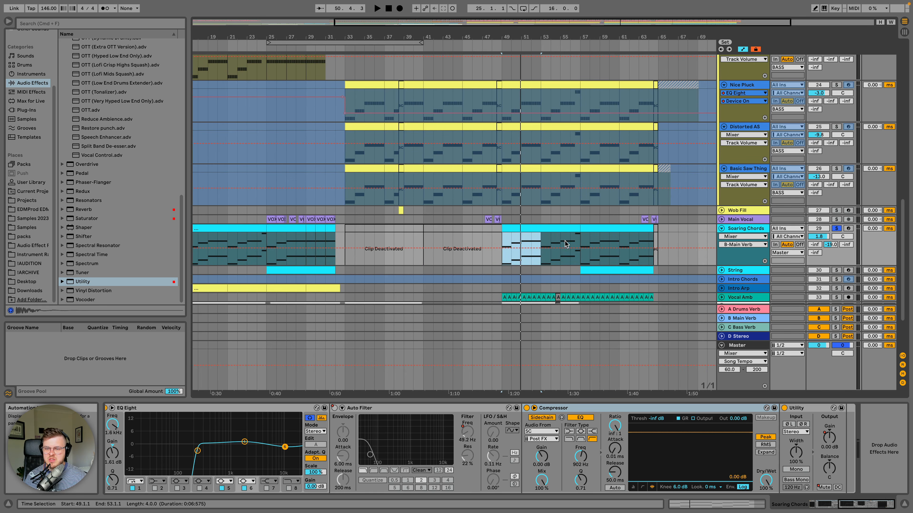
click(574, 239)
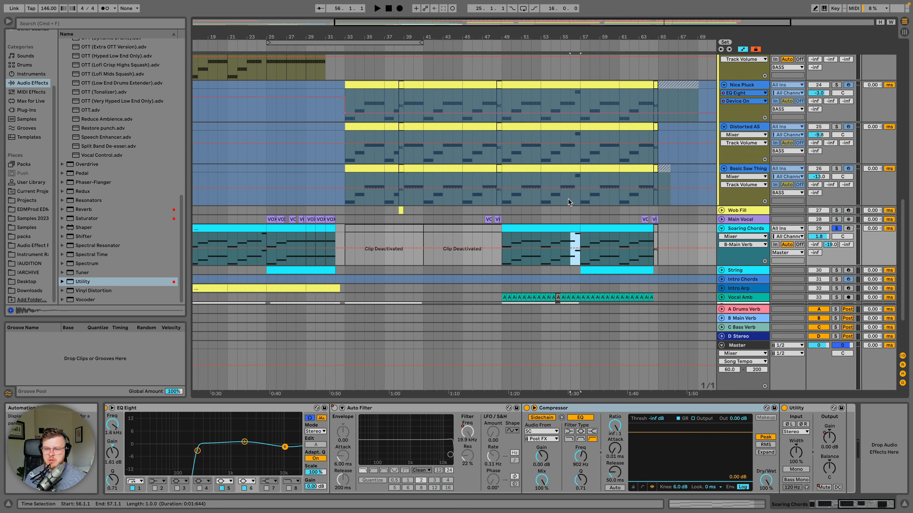
click(577, 199)
double_click(576, 198)
Step: Play the Soaring Chords from bar 55, stop, and select the part from bar 56 to 57
click(561, 238)
key(space)
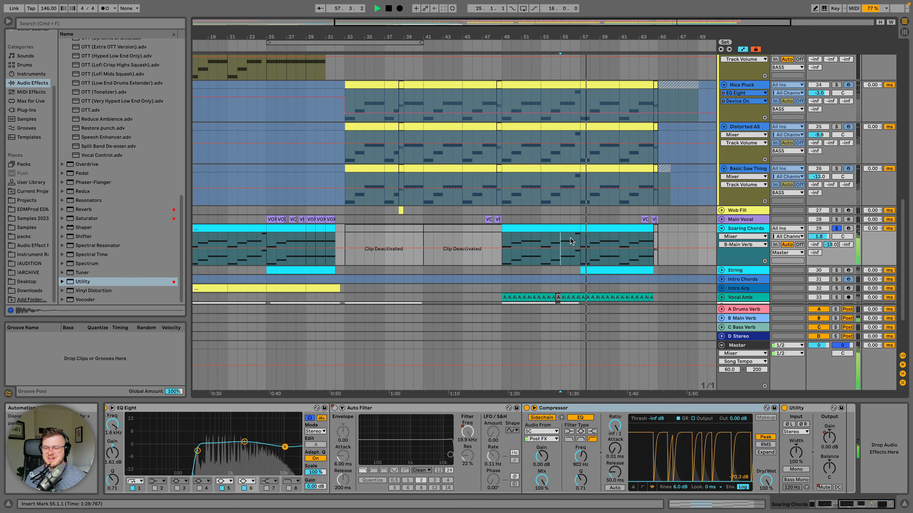
key(space)
drag(582, 238, 570, 235)
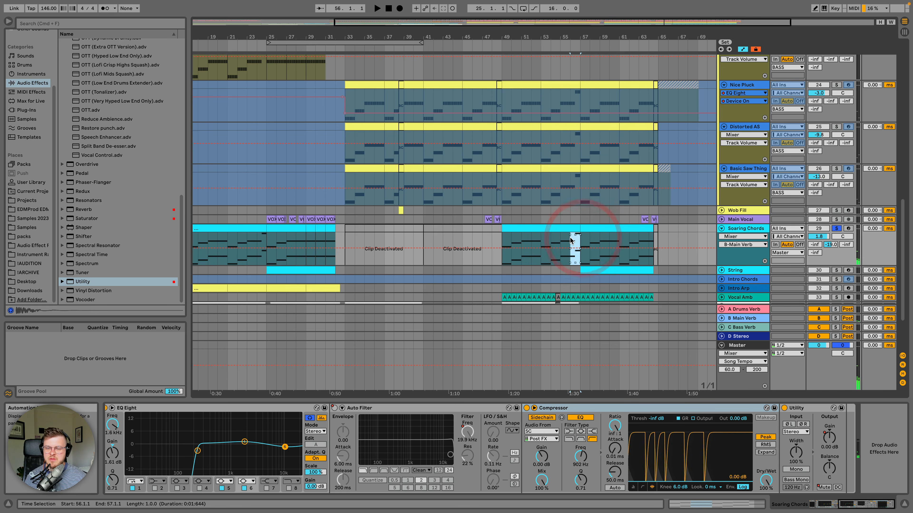
click(574, 238)
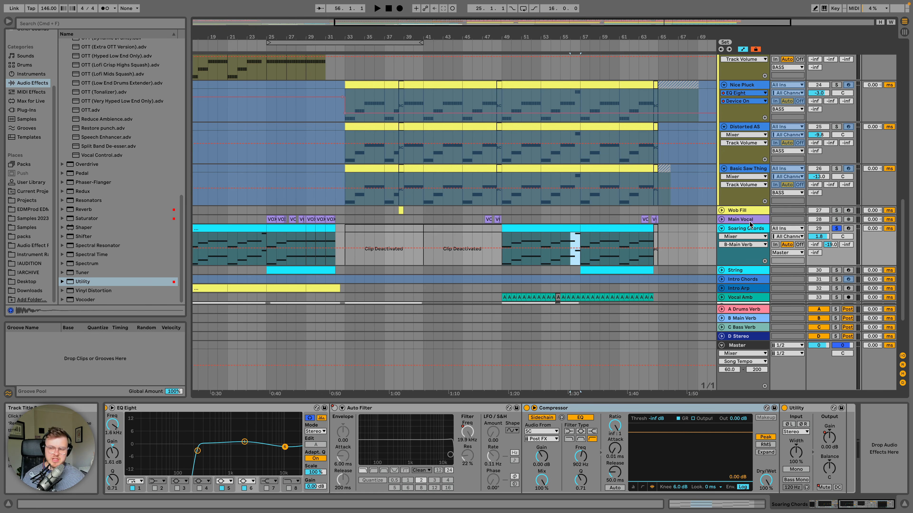
Step: Unfold the String track, show its device chain and inspect its Serum patch, closing the plug-in window again
click(746, 233)
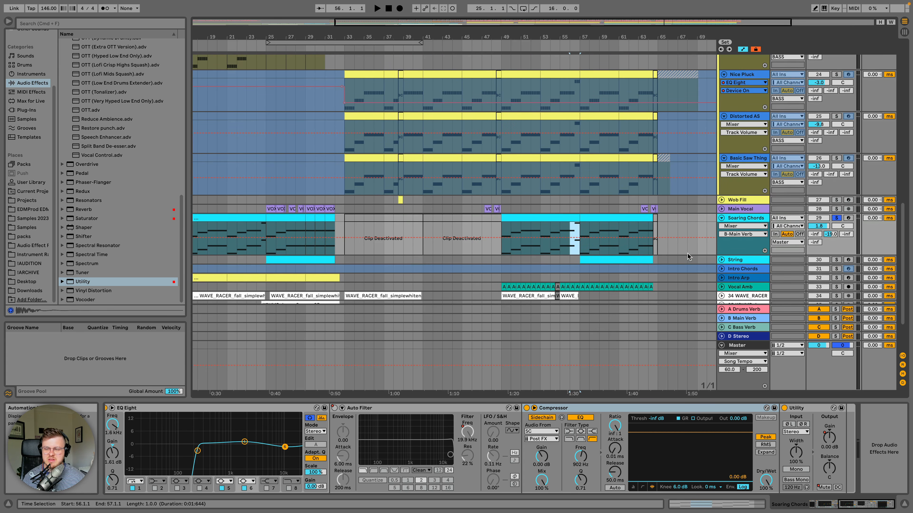
click(722, 260)
scroll(735, 257, down, 1)
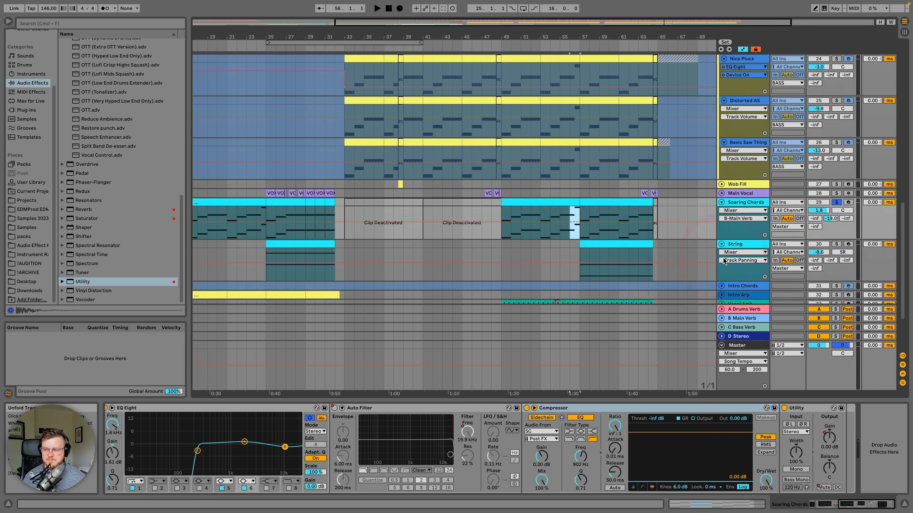
click(739, 244)
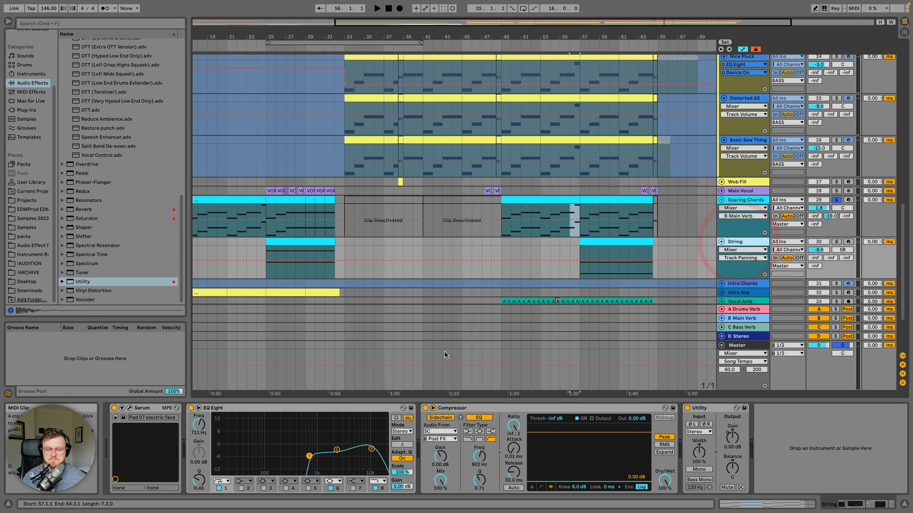
click(129, 408)
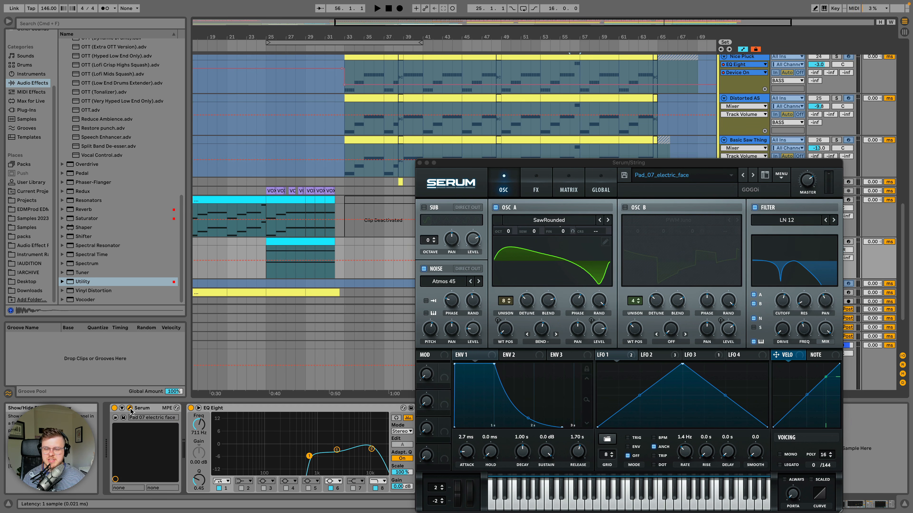
click(130, 409)
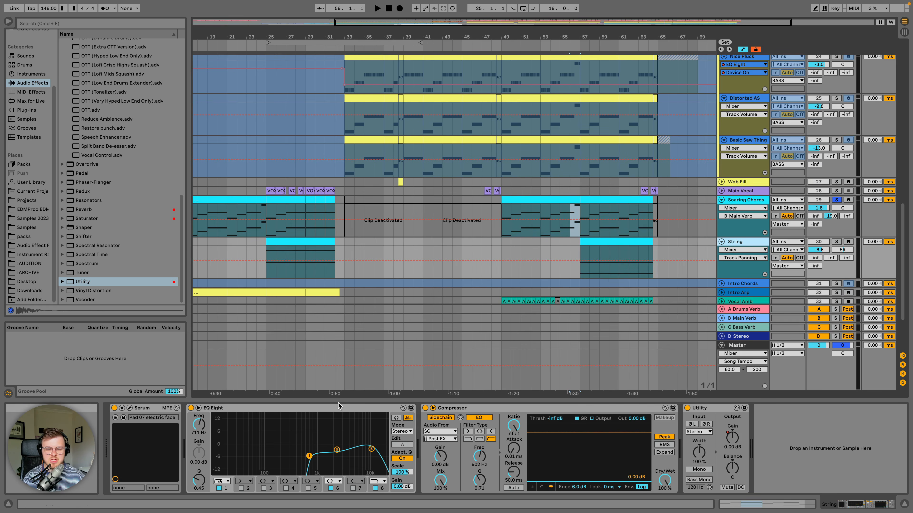
Step: Open the String track's MIDI clip at bar 57 and select its D4 note
double_click(611, 245)
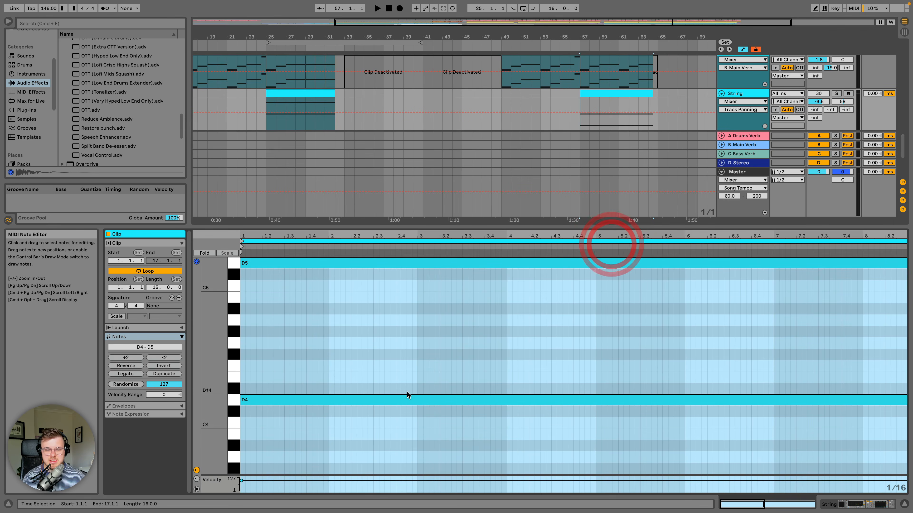
scroll(392, 403, up, 1)
drag(343, 437, 343, 386)
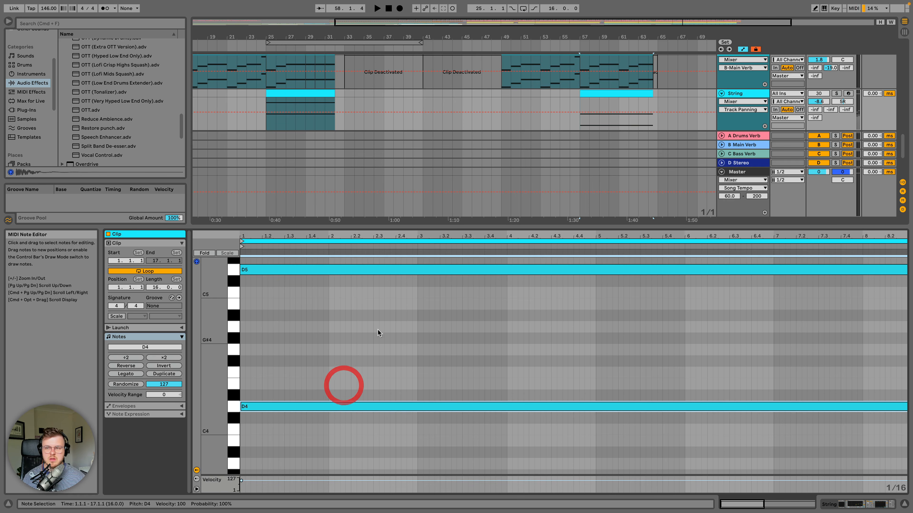
Step: Solo the String track, listen to its part from bar 57 and bring back the track's device chain
click(837, 93)
click(754, 475)
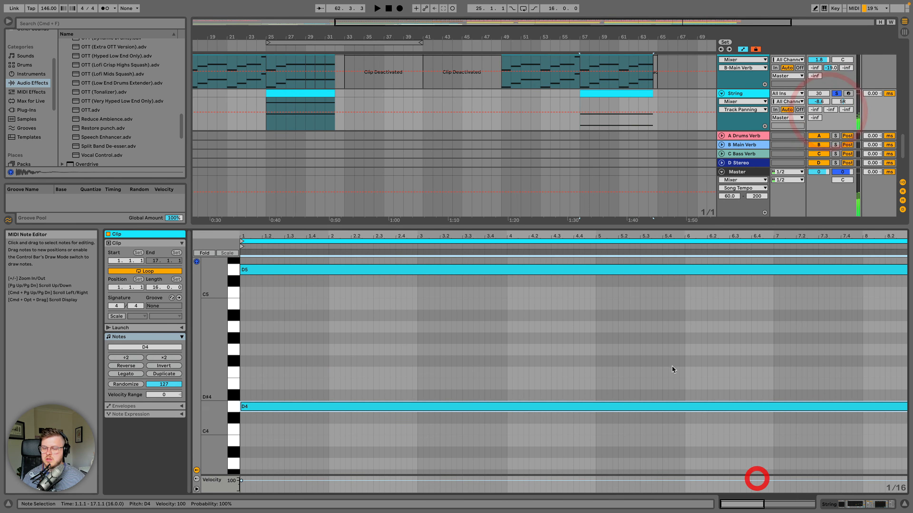
click(637, 216)
click(736, 93)
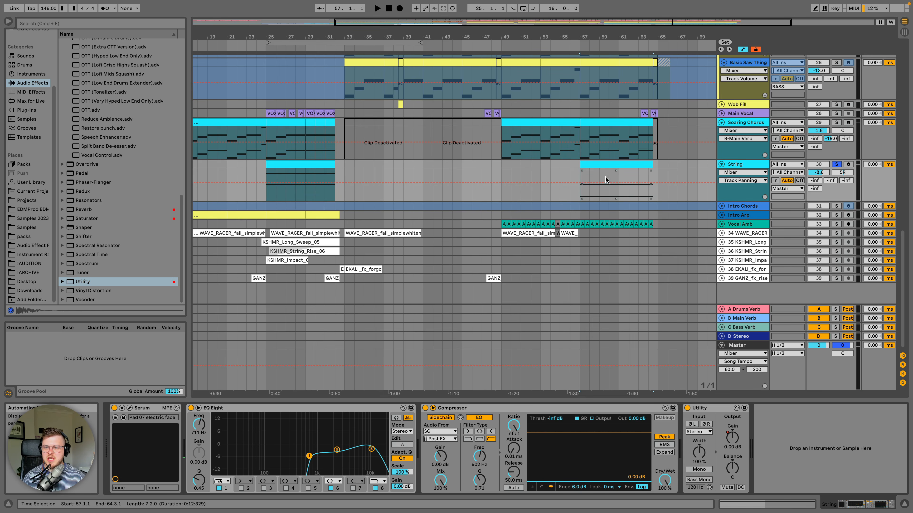
scroll(621, 190, up, 2)
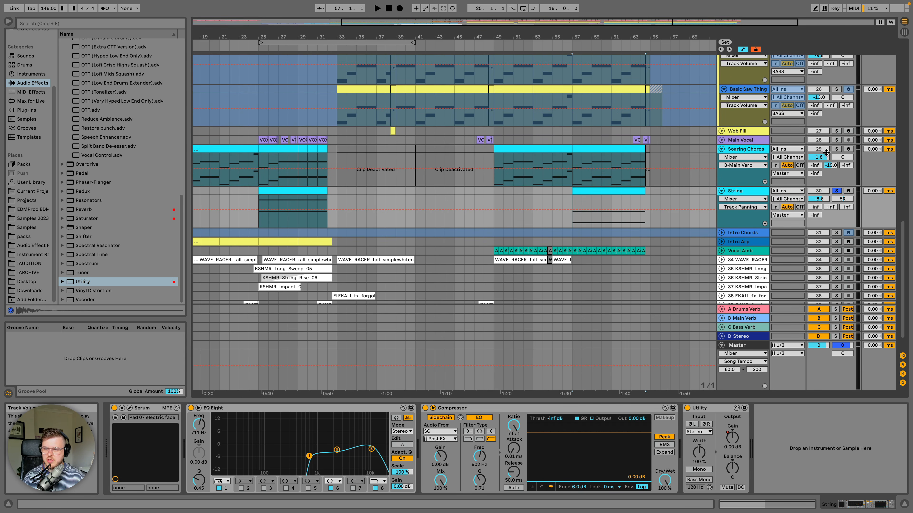
scroll(835, 151, down, 1)
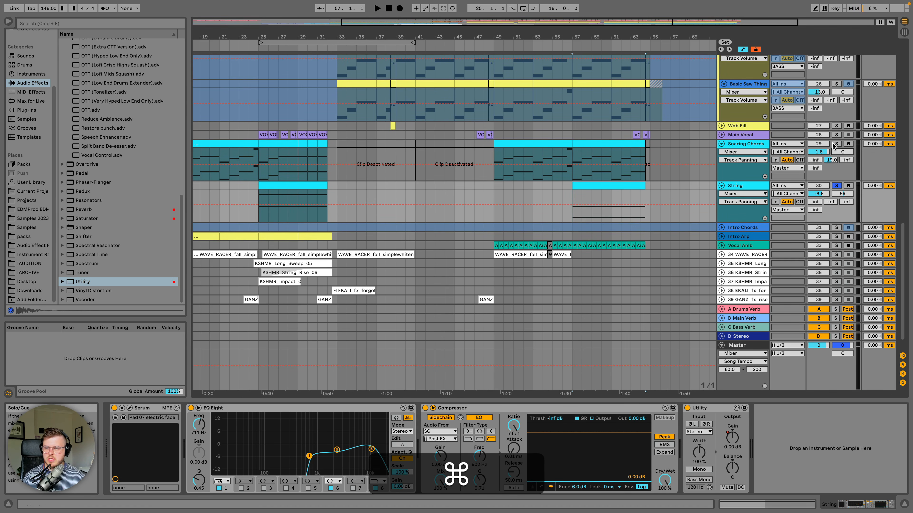
Step: Solo the LEAD and DRUMS groups as well and play the drop from bar 57 with the Soaring Chords and String
scroll(834, 145, up, 8)
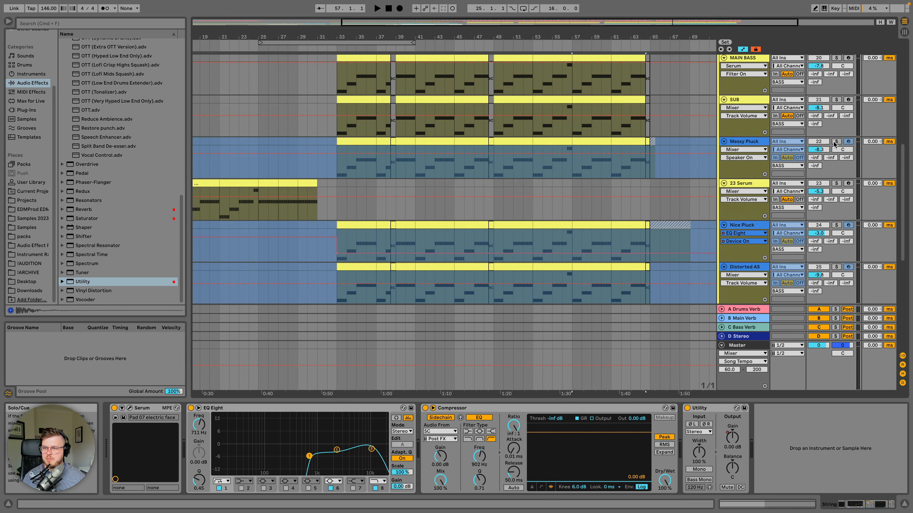
scroll(833, 145, up, 10)
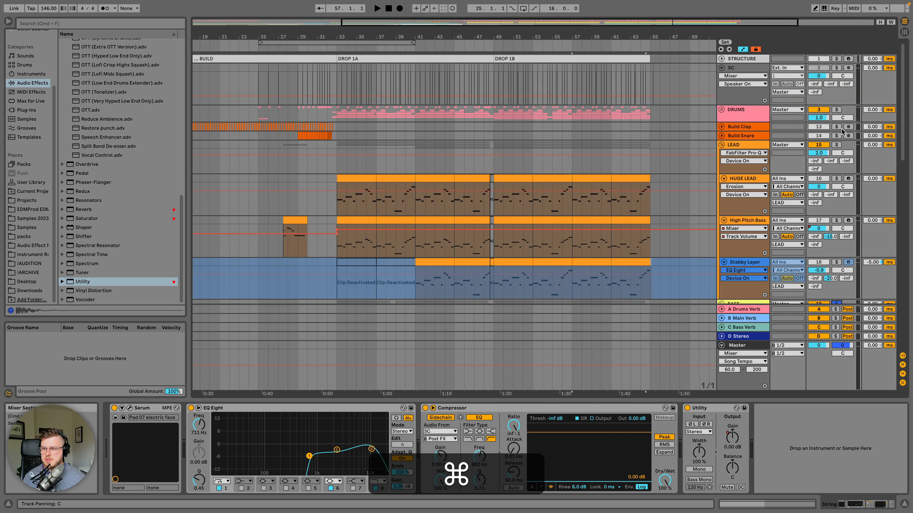
super+click(836, 145)
super+click(836, 109)
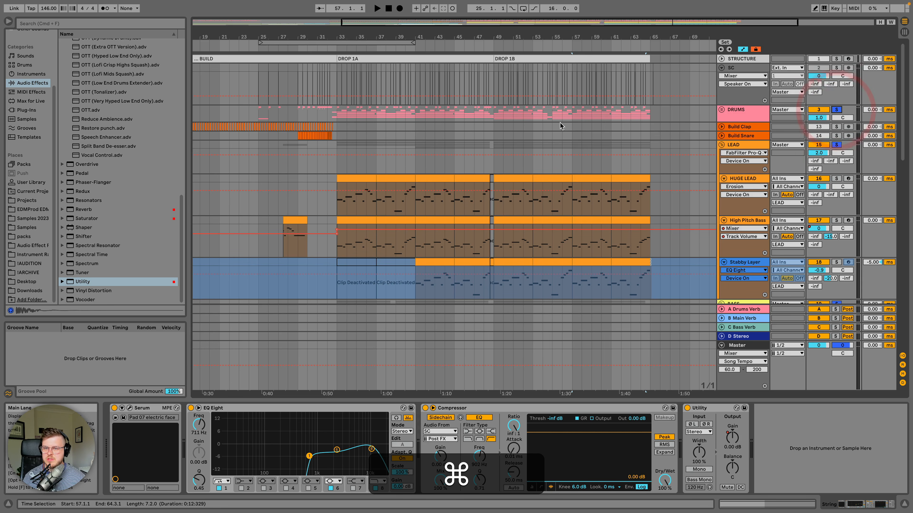
scroll(548, 117, down, 15)
click(576, 143)
key(space)
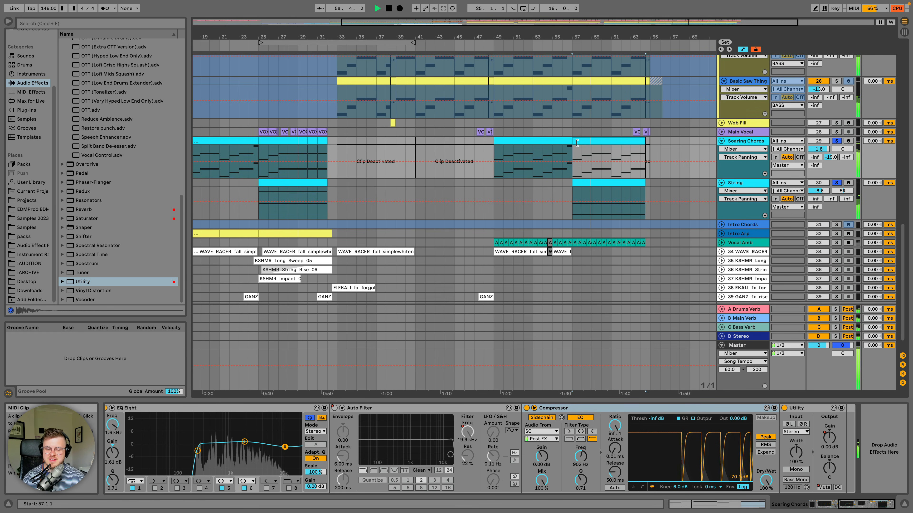
key(space)
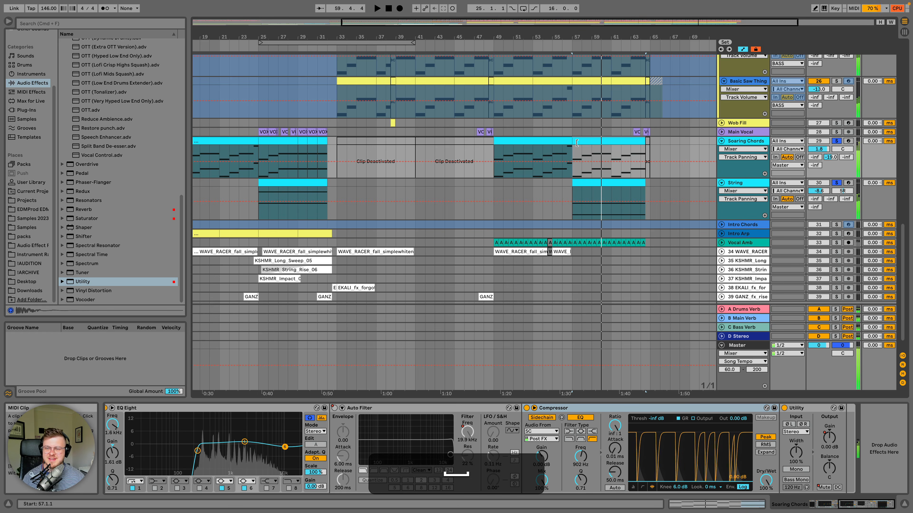
Step: Select the Soaring Chords part from bar 57 and show the Utility gain automation of its track
click(607, 144)
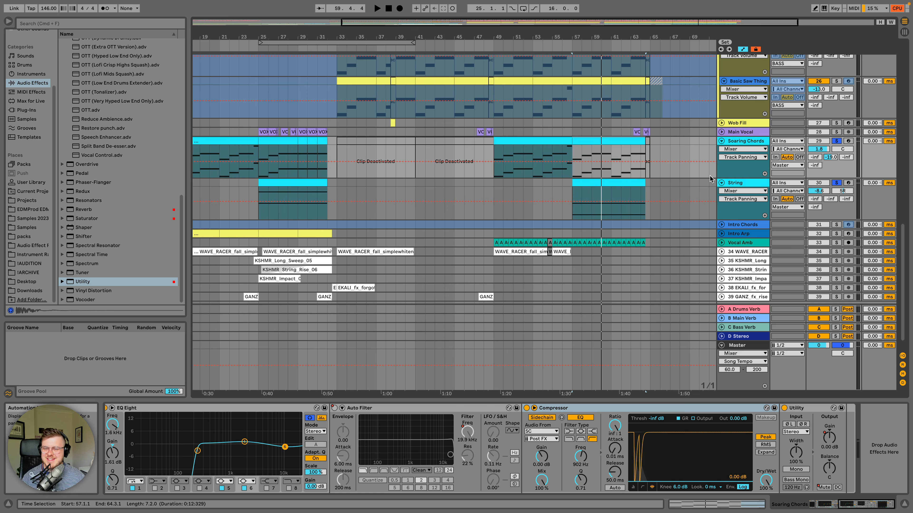
right_click(747, 140)
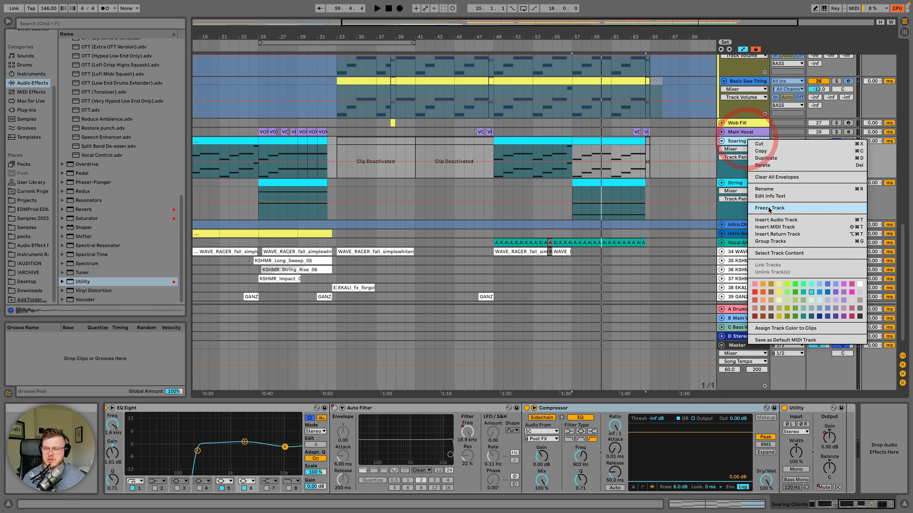
click(405, 188)
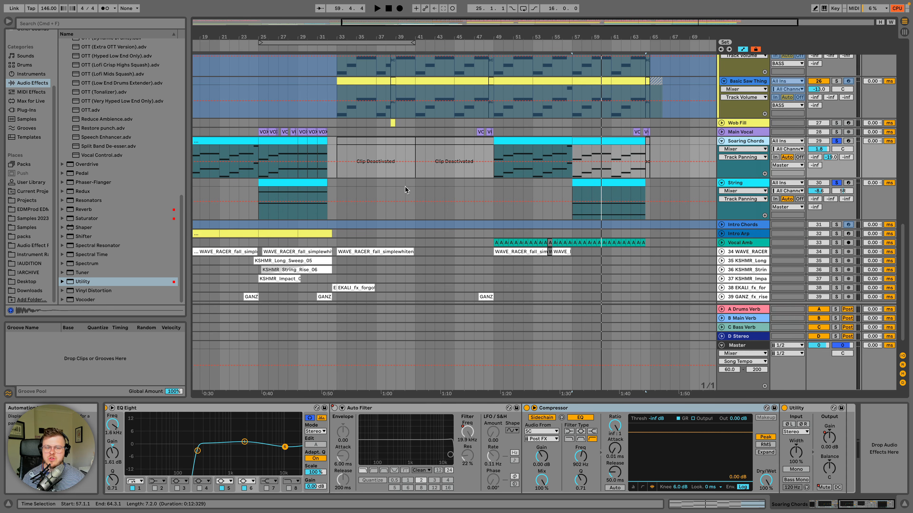
scroll(405, 188, left, 4)
click(830, 437)
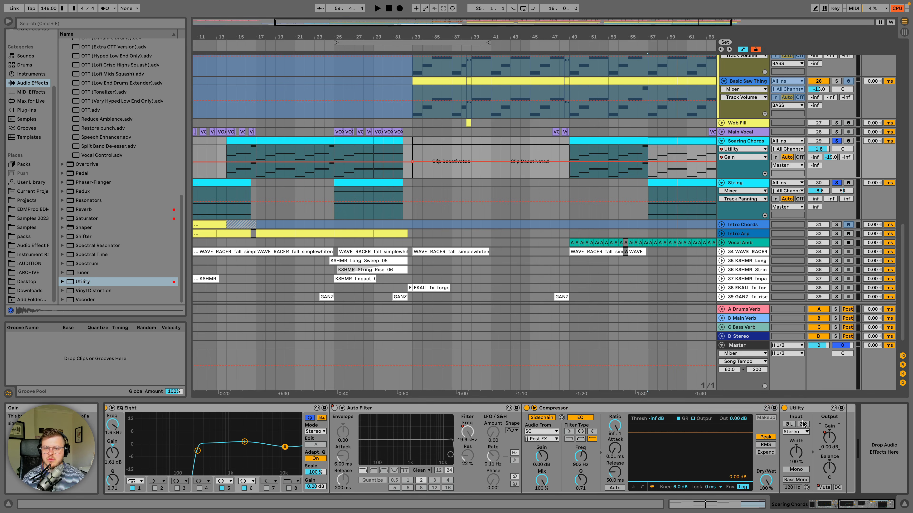
Step: Select the Soaring Chords clips from bar 14 to 32 and freeze the Soaring Chords track
scroll(390, 225, left, 3)
drag(280, 165, 453, 167)
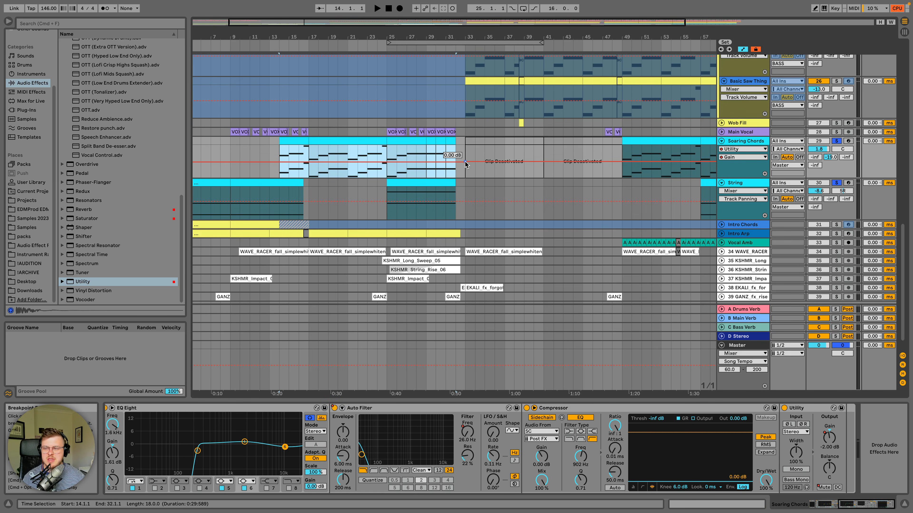
right_click(752, 141)
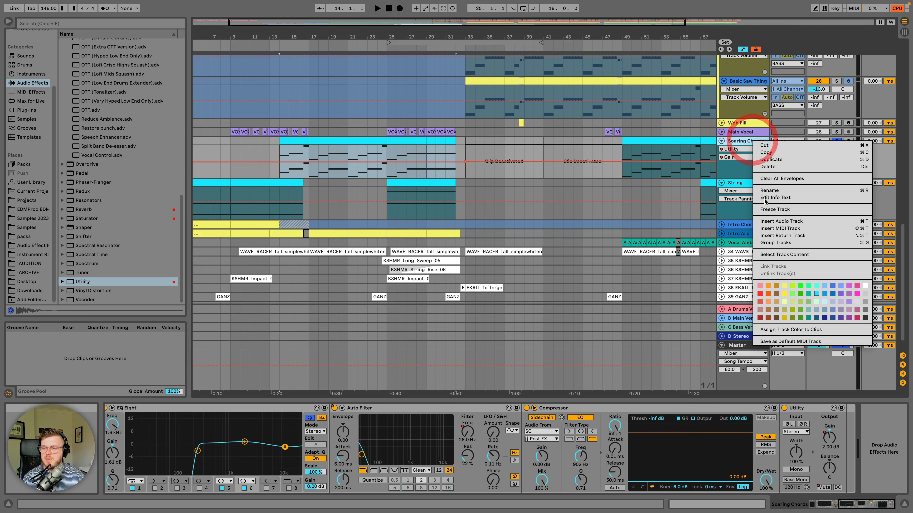
click(777, 211)
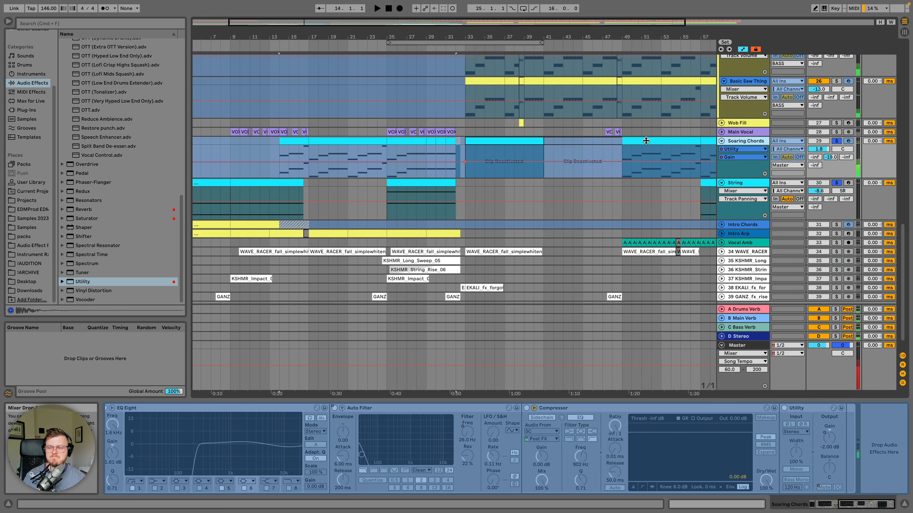
Step: Select the DROP 1A section clip and the DROP 1B section clip in the STRUCTURE track
scroll(635, 199, right, 5)
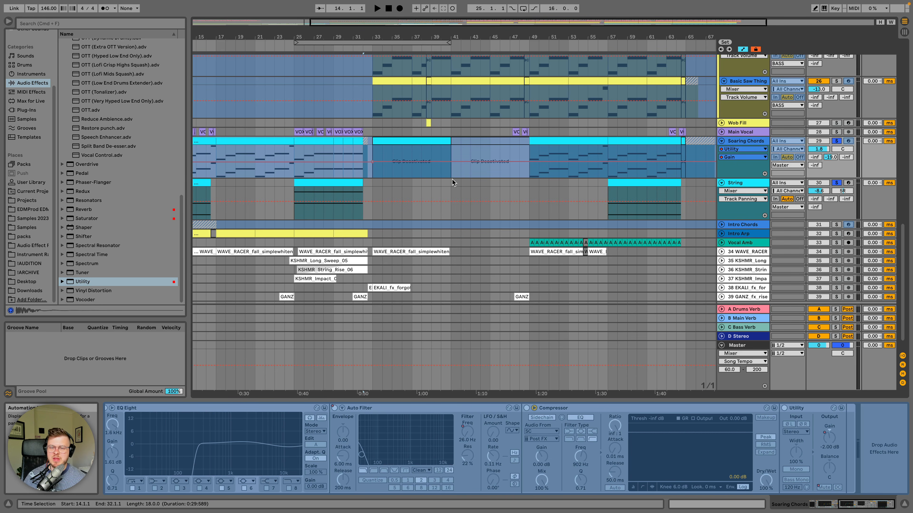
scroll(449, 184, up, 10)
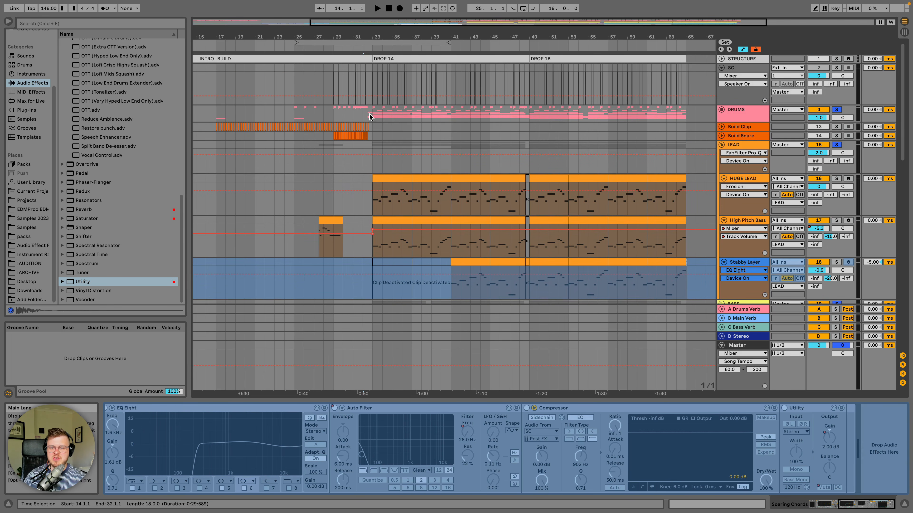
click(688, 113)
click(483, 57)
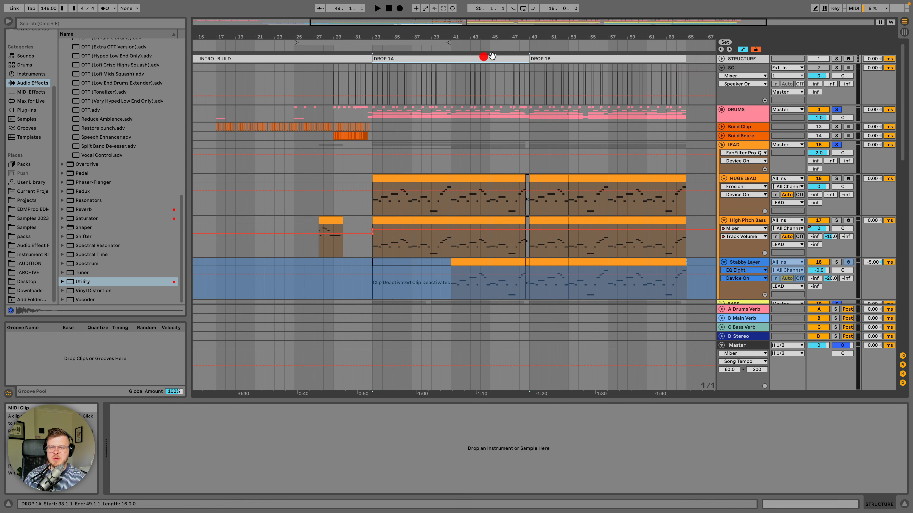
click(555, 57)
scroll(481, 247, down, 3)
scroll(481, 247, left, 1)
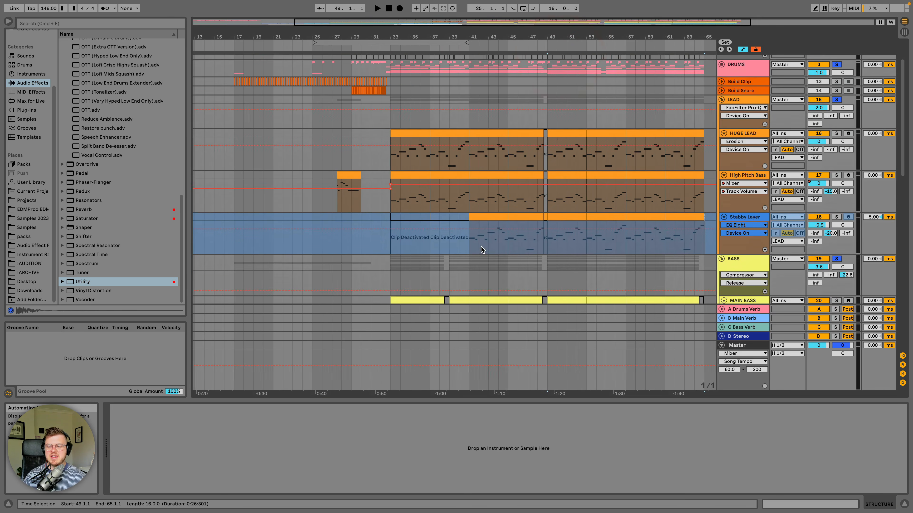
scroll(481, 247, up, 2)
scroll(481, 246, right, 1)
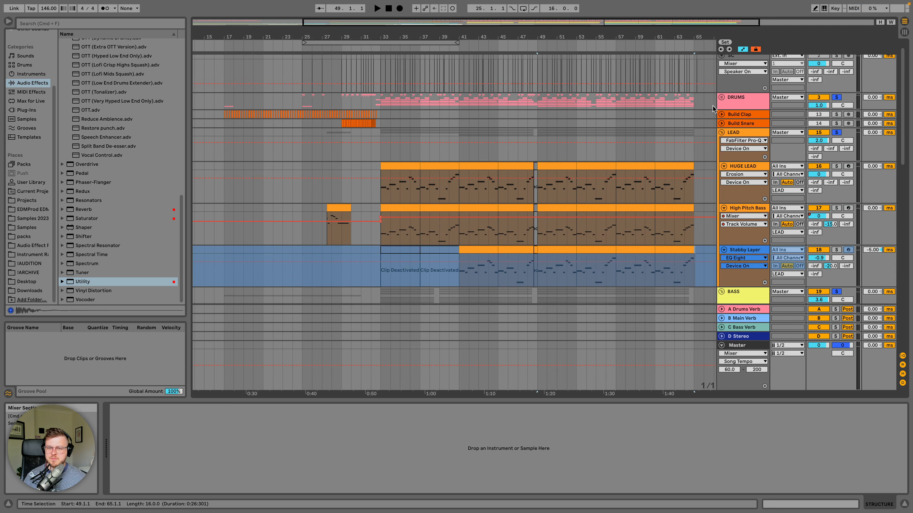
Step: Unfold the DRUMS group and show its individual tracks around the start of the drop
click(721, 97)
scroll(562, 143, down, 3)
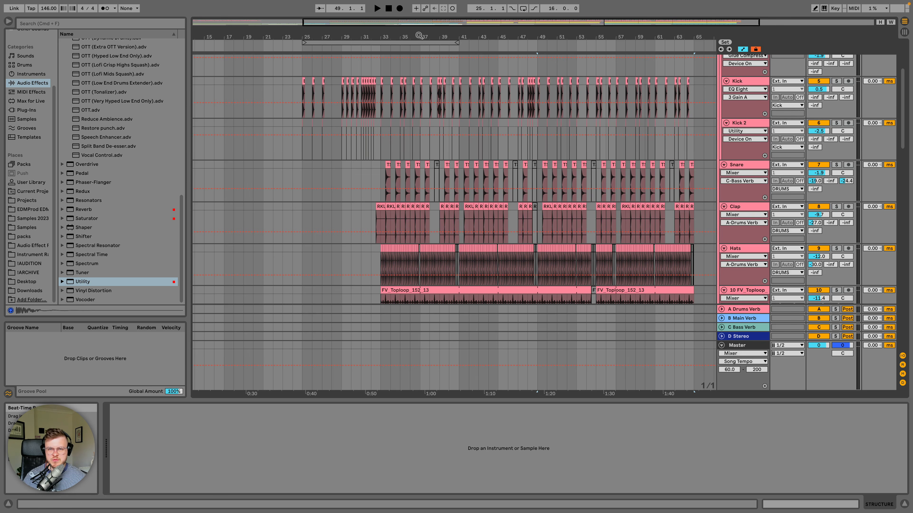
drag(420, 37, 443, 72)
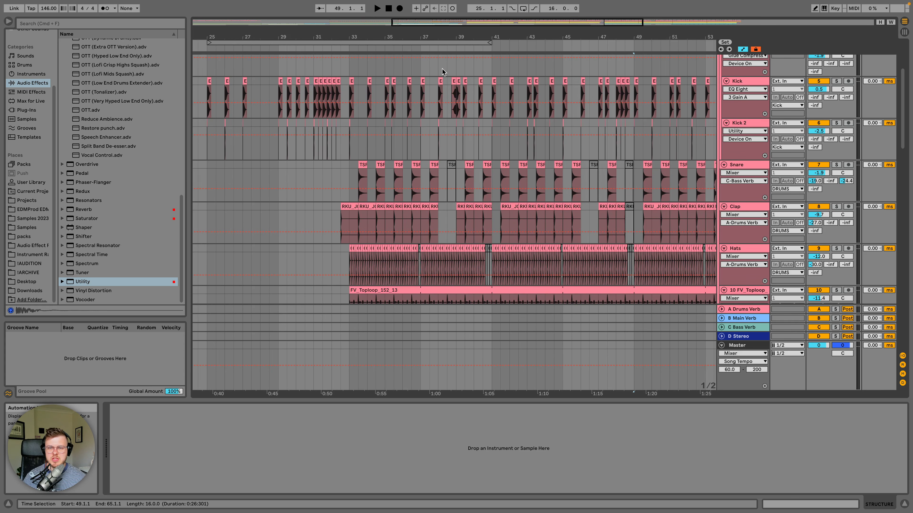
Step: Play the Kick track soloed from bar 38.2, remove its solo and play the same passage with the other tracks
click(445, 82)
click(837, 81)
key(space)
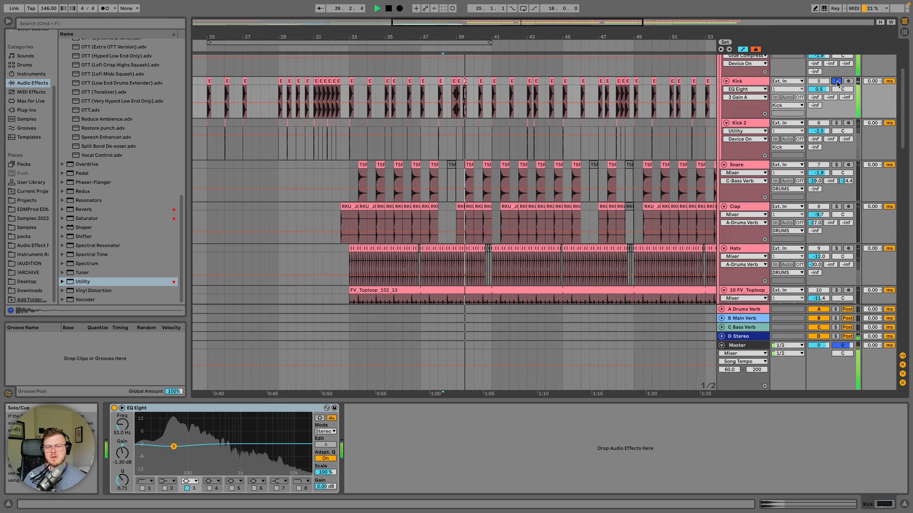
key(space)
click(836, 81)
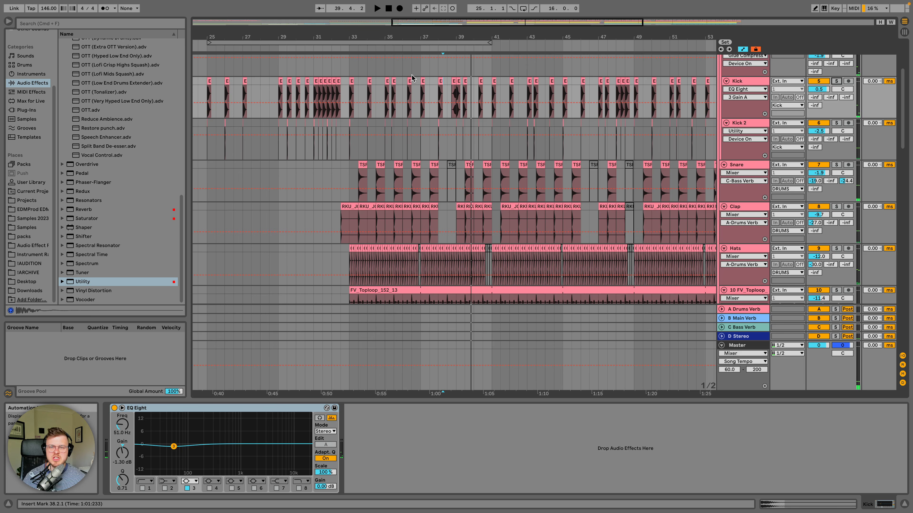
key(space)
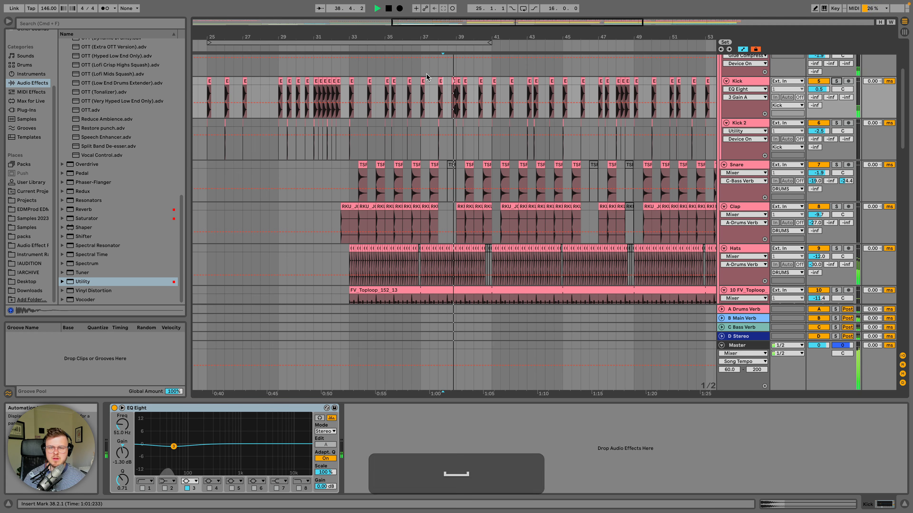
key(space)
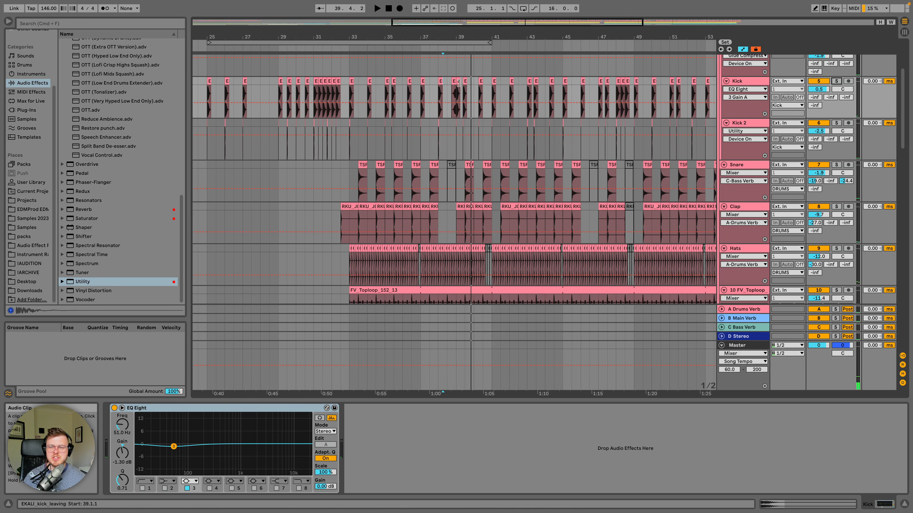
Step: Play the drum fill from around bar 47 into DROP 1B, stop, and place the insert marker at bar 48.4 in the SC track
scroll(474, 88, right, 2)
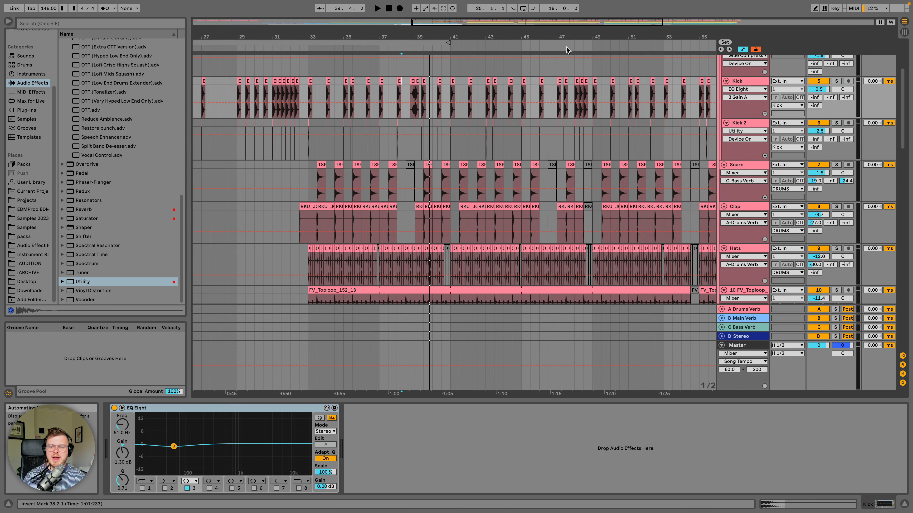
drag(571, 39, 573, 42)
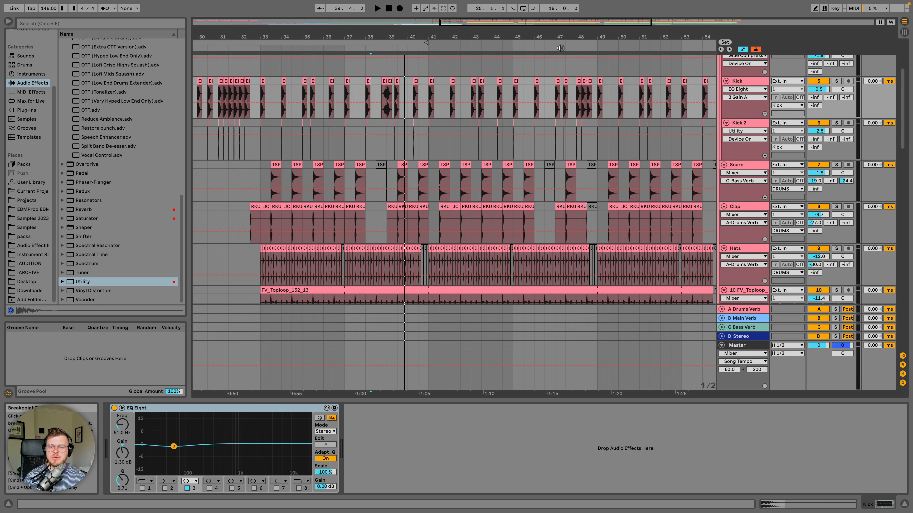
scroll(574, 69, up, 5)
scroll(568, 72, right, 2)
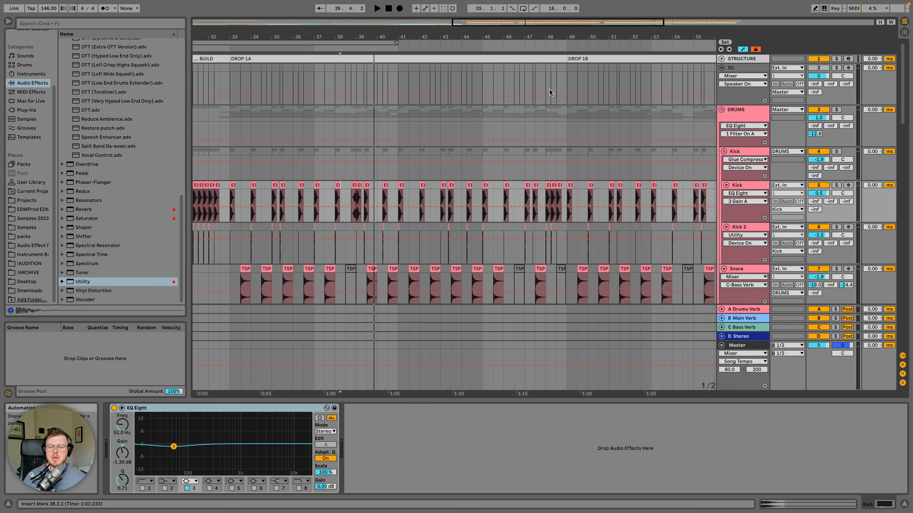
scroll(548, 92, down, 3)
click(536, 44)
scroll(554, 108, up, 3)
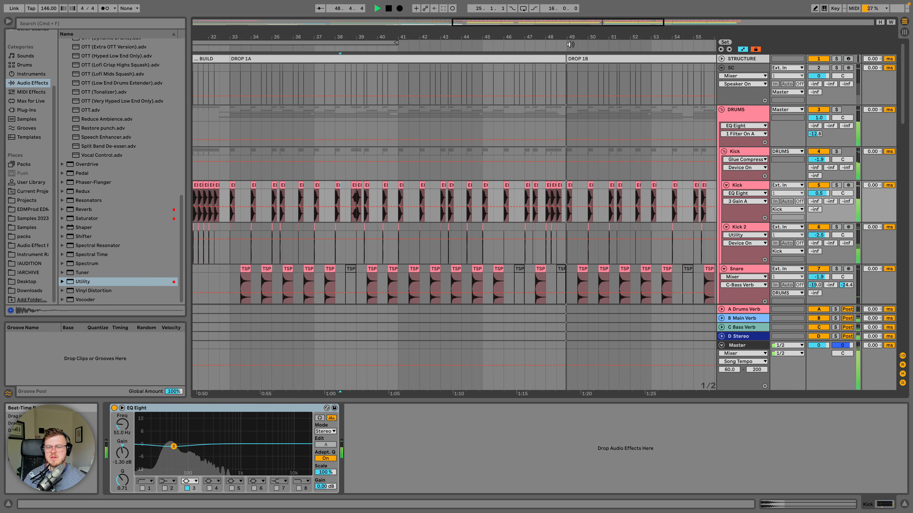
key(space)
scroll(566, 92, up, 2)
scroll(568, 91, up, 2)
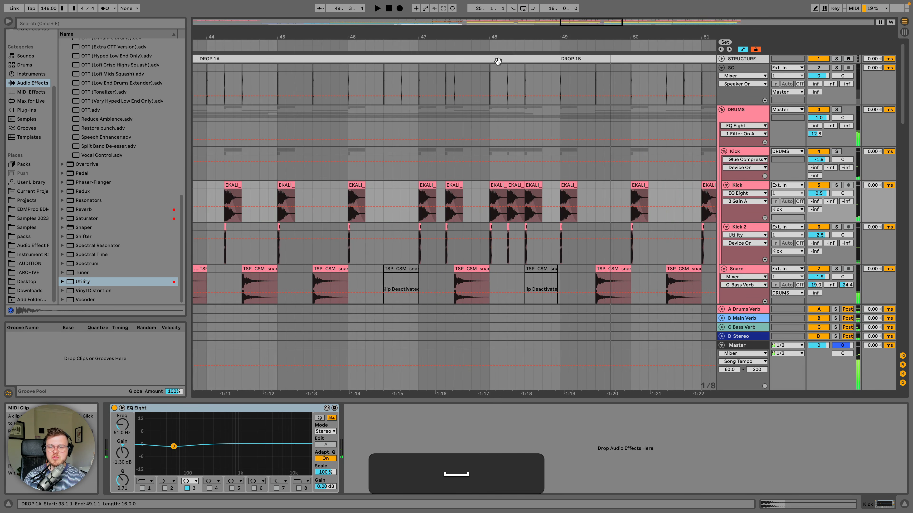
click(542, 68)
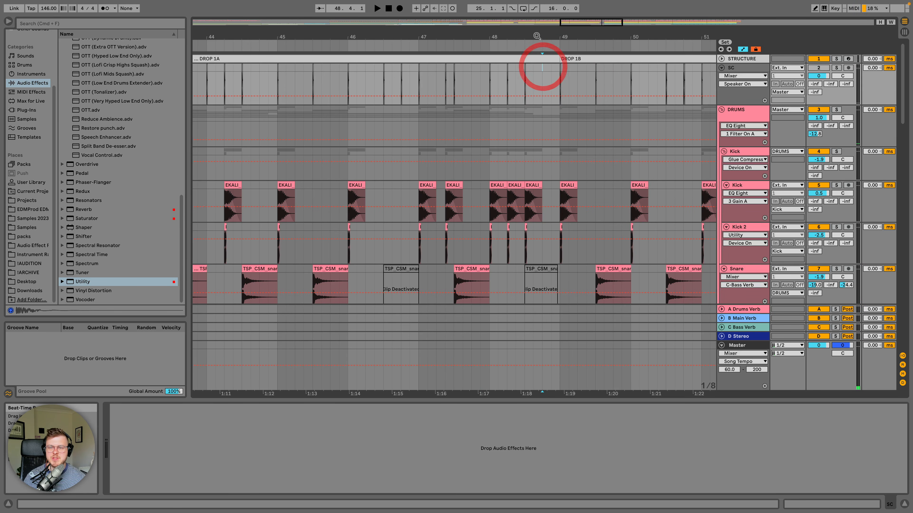
Step: Place the insert marker at bar 37 in the Hats track and select the gap from bar 40.3 to 41.1
scroll(528, 137, down, 3)
scroll(526, 135, down, 3)
scroll(526, 135, down, 5)
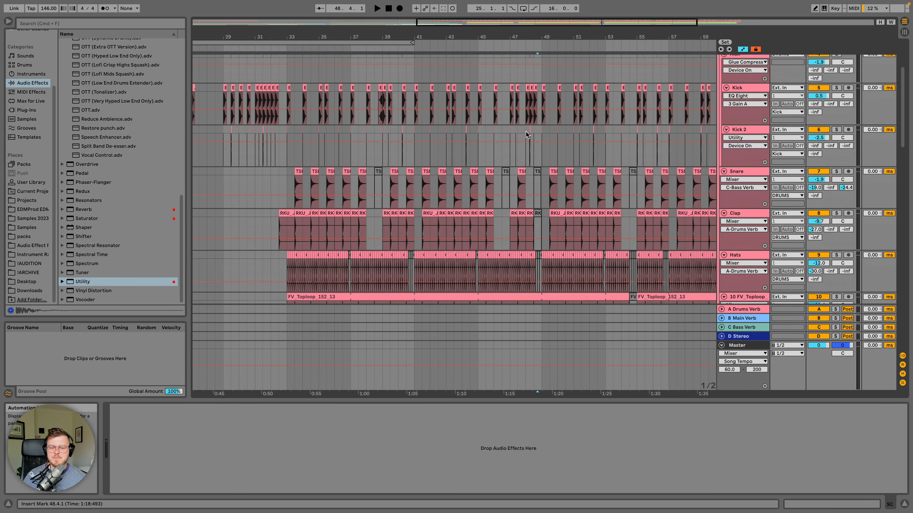
scroll(485, 162, left, 2)
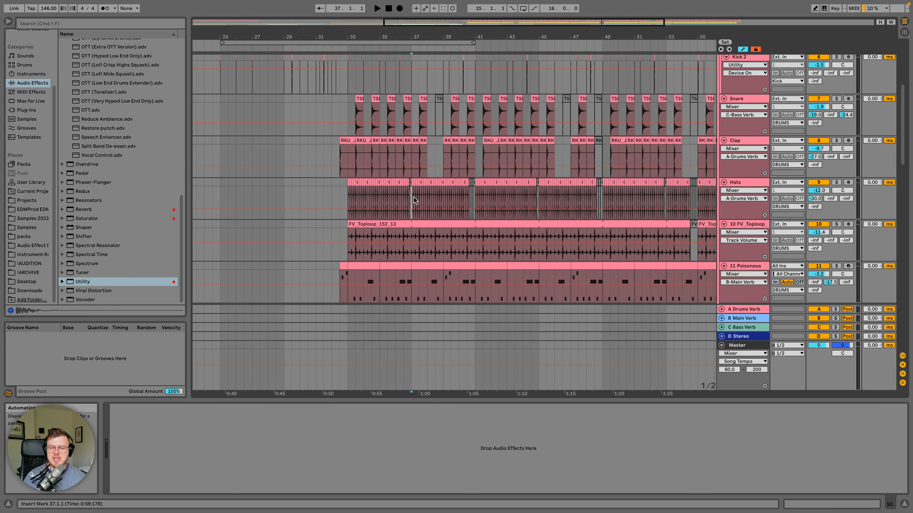
click(414, 198)
drag(467, 198, 475, 196)
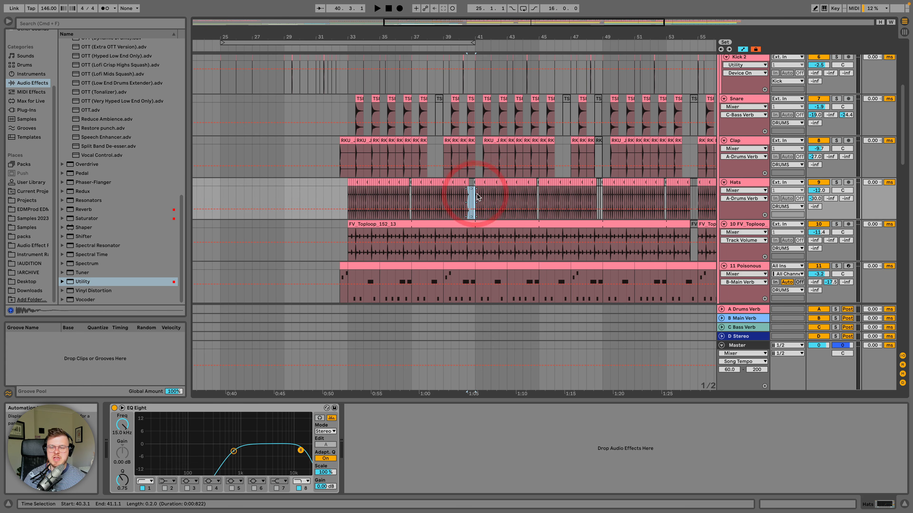
Step: Select the Hats from bar 33 to 42, the first FV_Toploop_152_13 clip and finally the Hats track
drag(350, 198, 490, 194)
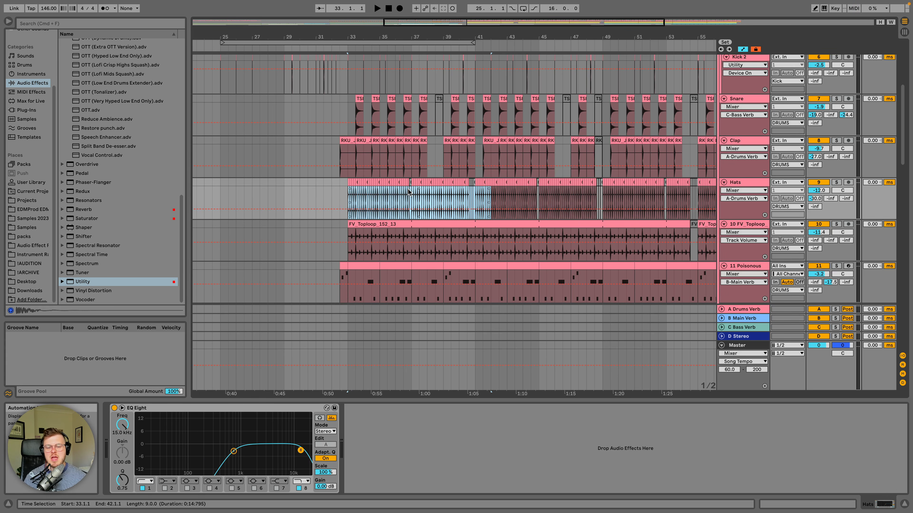
click(417, 225)
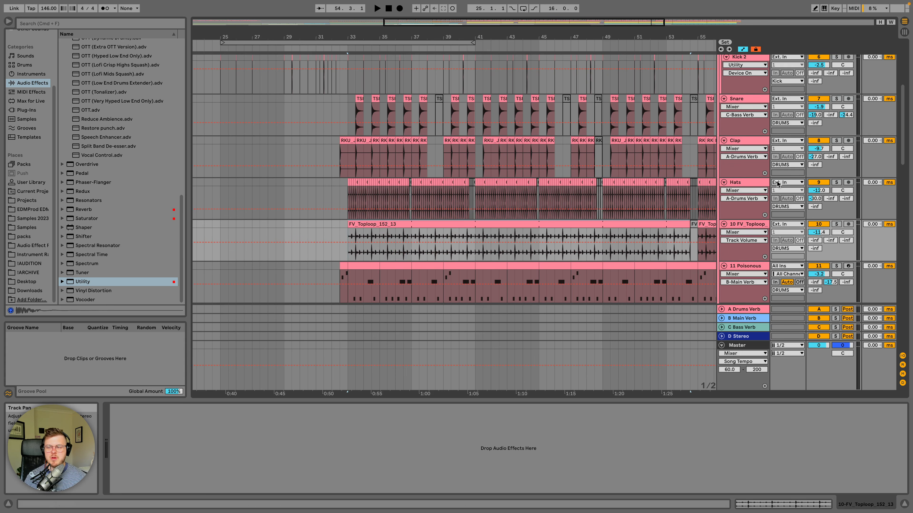
click(749, 183)
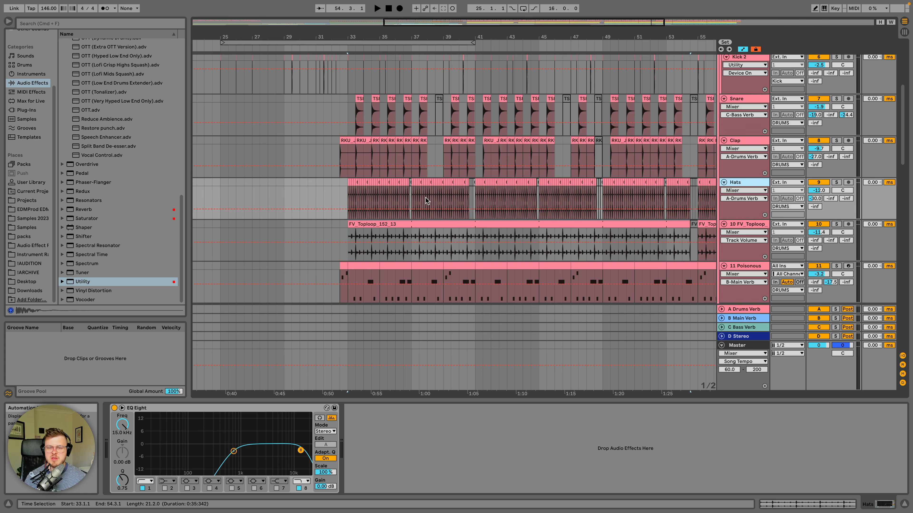
Step: Place the insert marker at bar 37 in the Snare track, play the drop from there past bar 39 and stop
click(412, 97)
key(space)
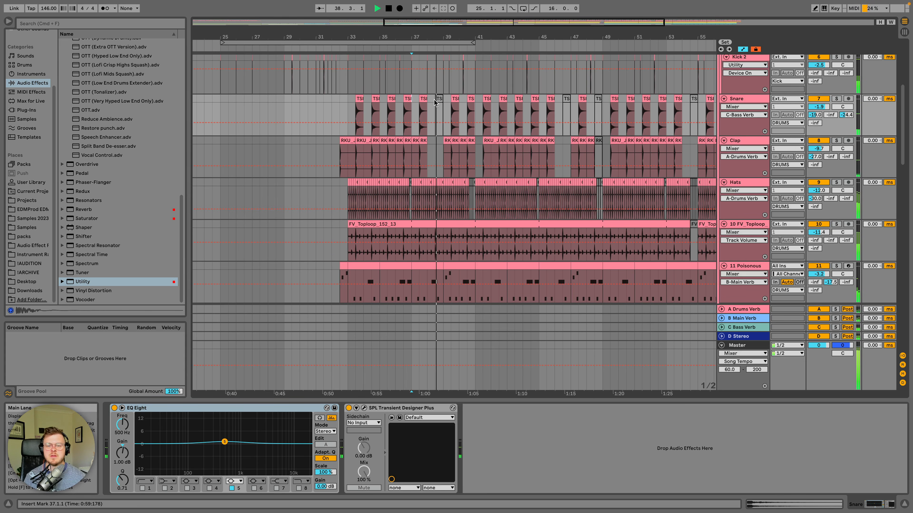
key(space)
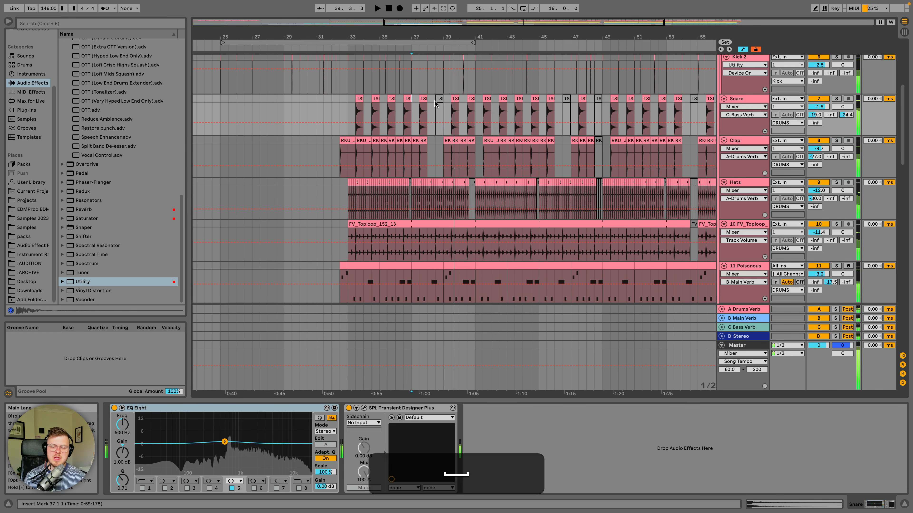
Step: Select the Wob Fill clip at bar 38.3, unfold its track and solo it
scroll(435, 103, up, 3)
scroll(435, 104, down, 15)
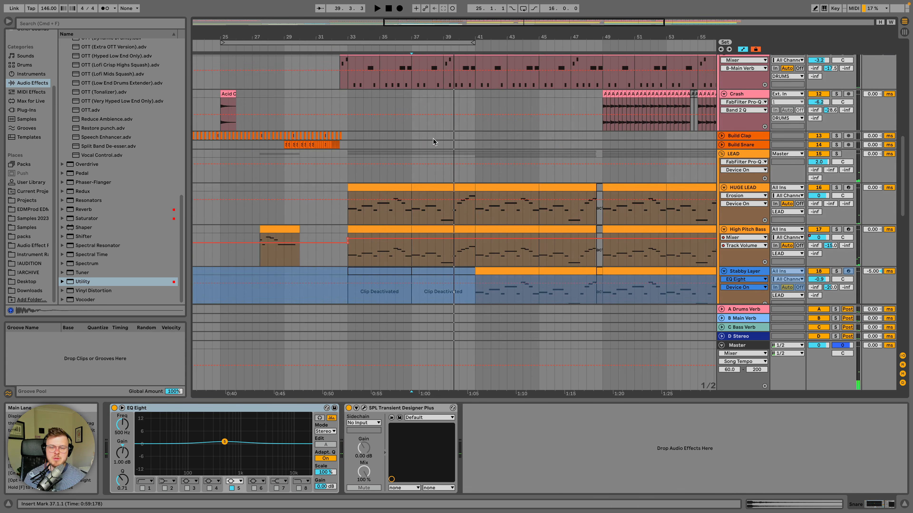
scroll(433, 139, down, 10)
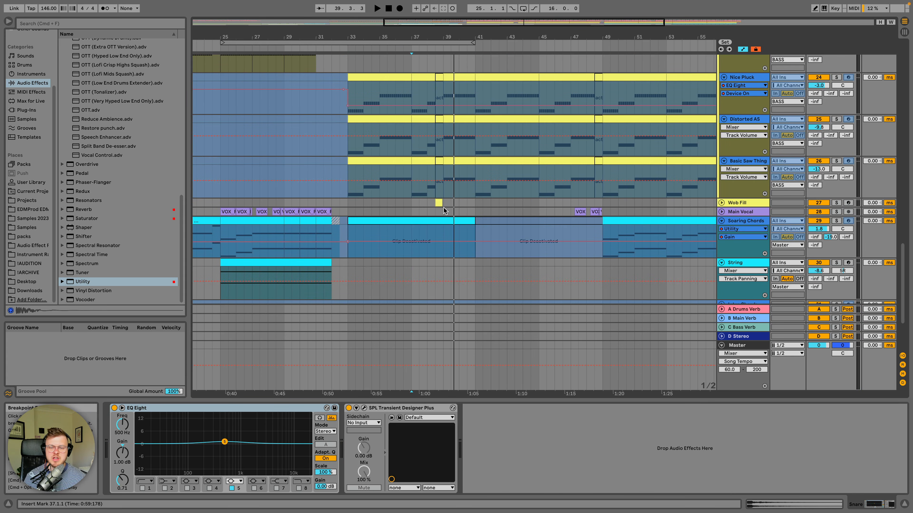
click(439, 202)
click(438, 202)
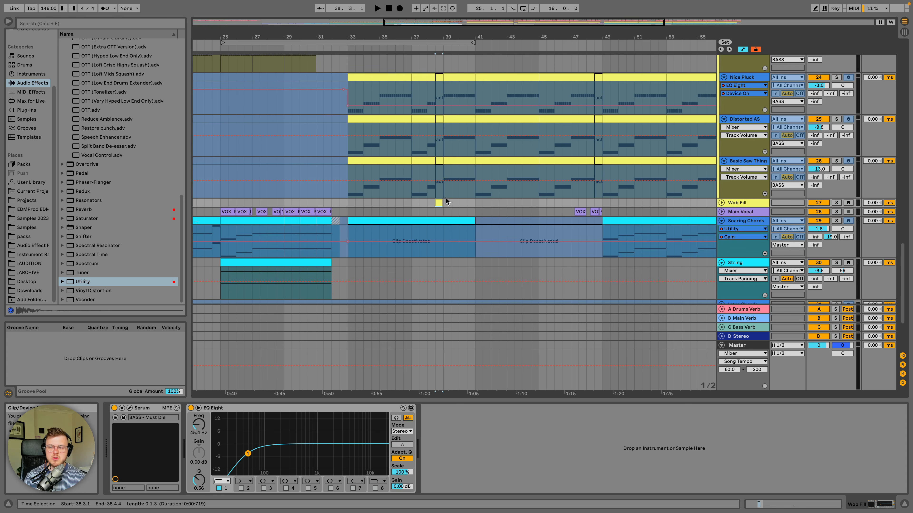
click(722, 203)
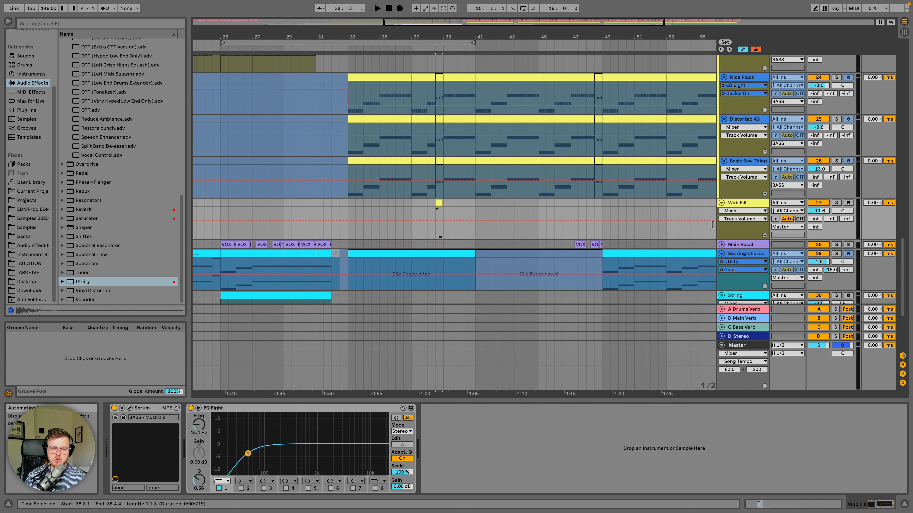
click(836, 203)
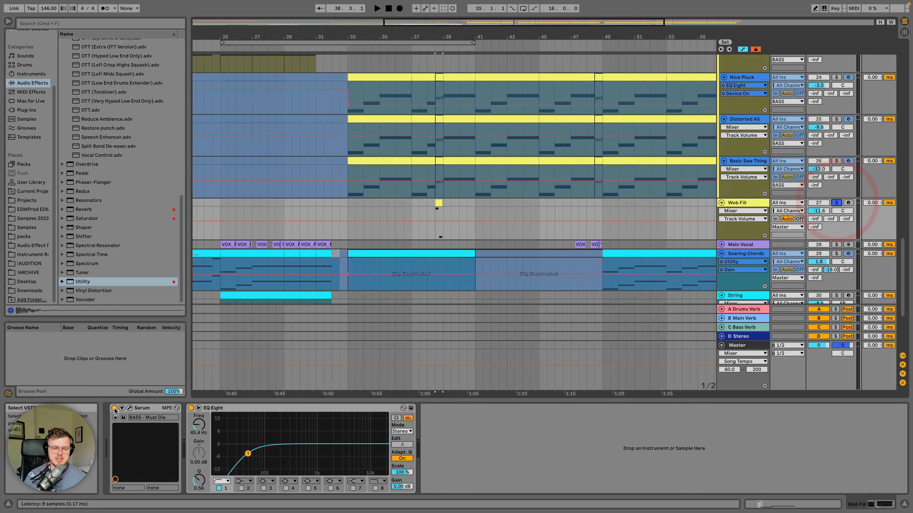
Step: Examine the BASS - Must Die patch in the Wob Fill's Serum, close the synth and check its device parameters
click(129, 408)
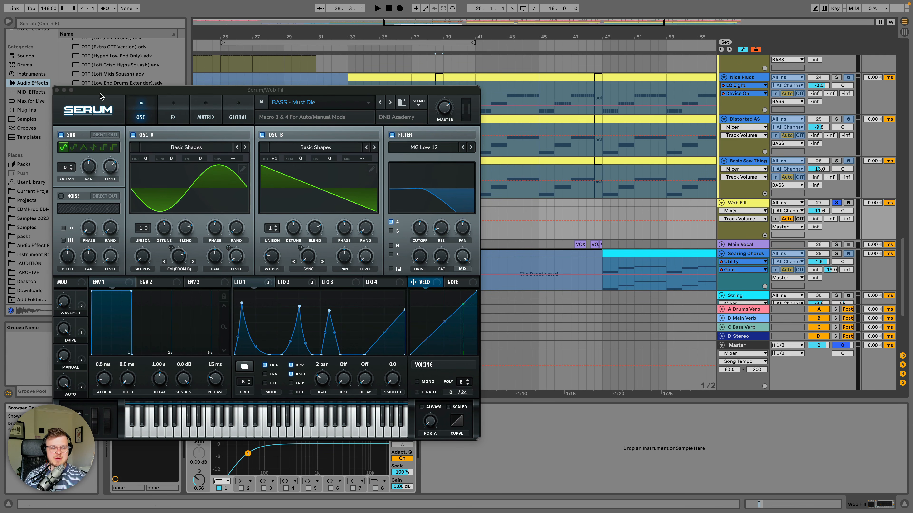
click(56, 91)
click(122, 408)
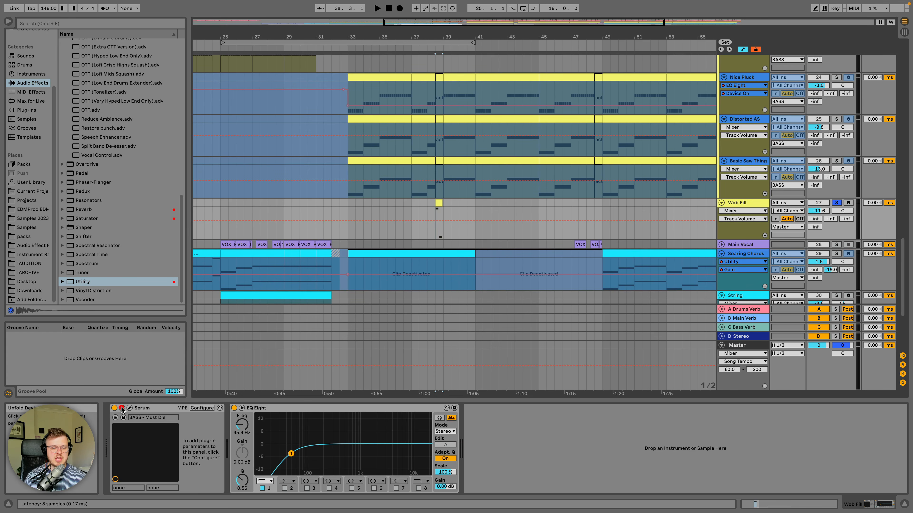
click(123, 408)
Step: Zoom to the Wob Fill clip, open its notes in the MIDI editor, play the soloed fill and stop
click(758, 214)
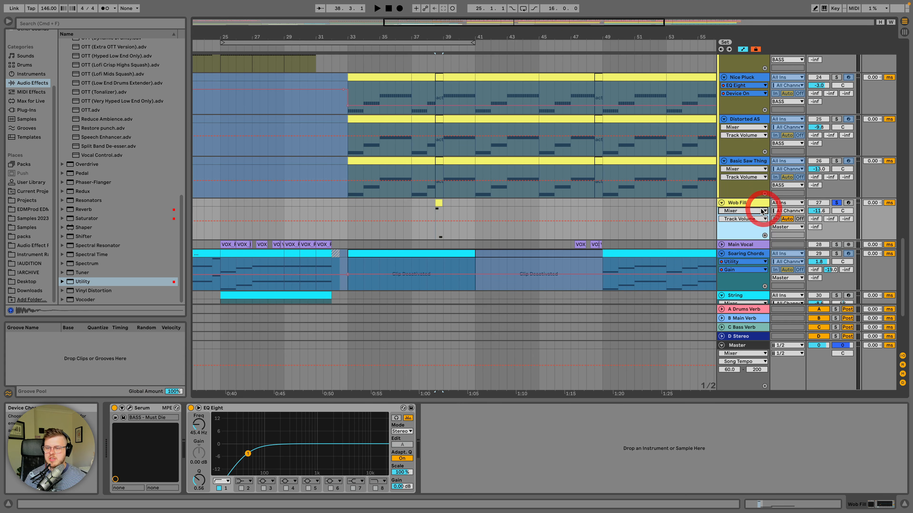
click(439, 203)
key(z)
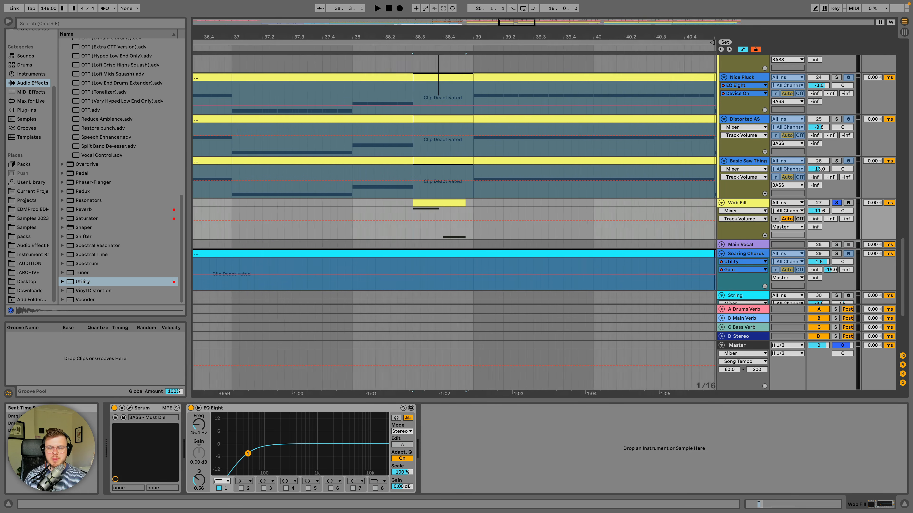
double_click(444, 204)
click(465, 415)
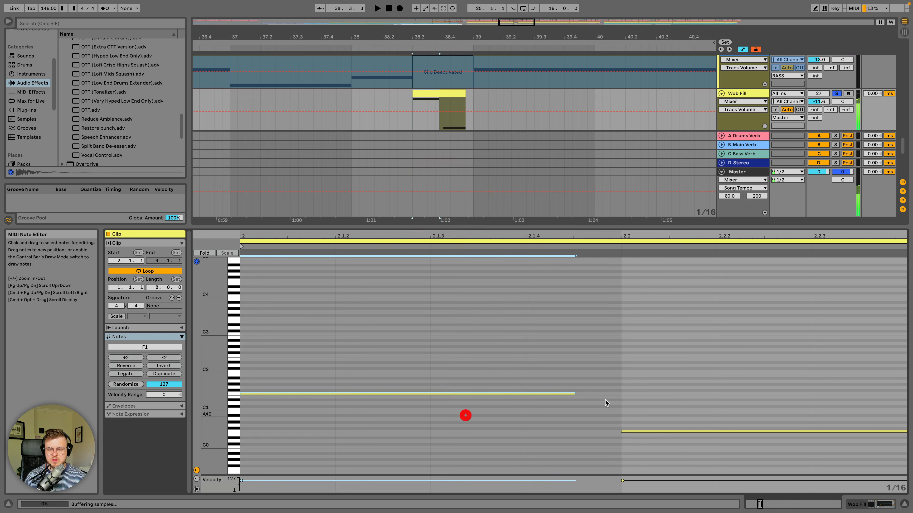
click(671, 486)
key(space)
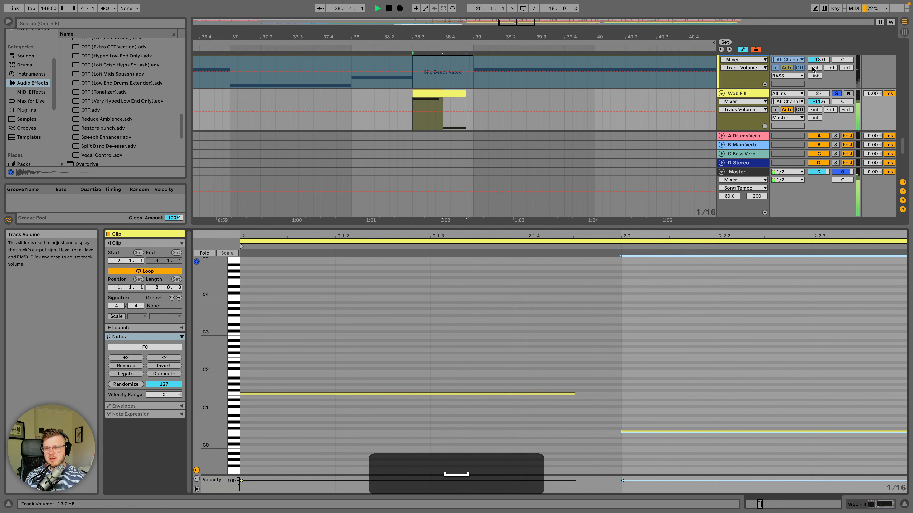
key(space)
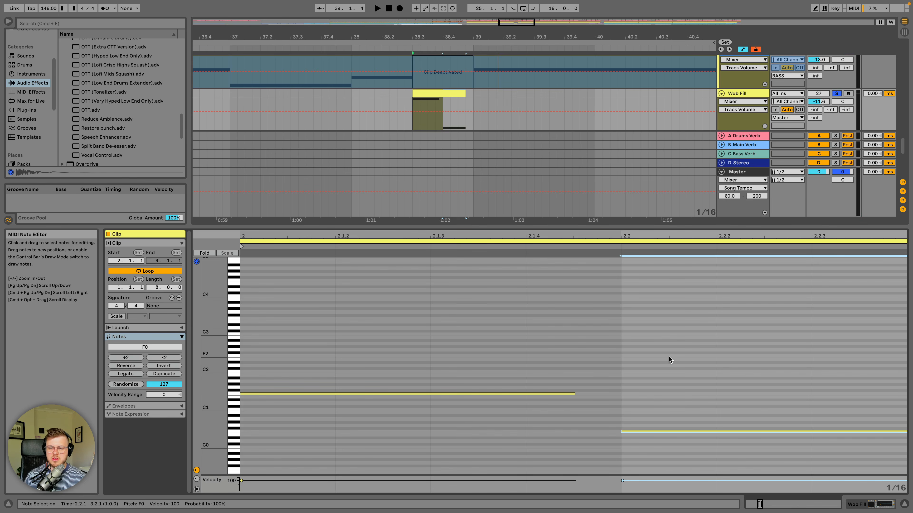
Step: Try extending the Wob Fill's F1 note to meet the F0 note at 2.2, play it and undo the extension
drag(668, 355, 528, 456)
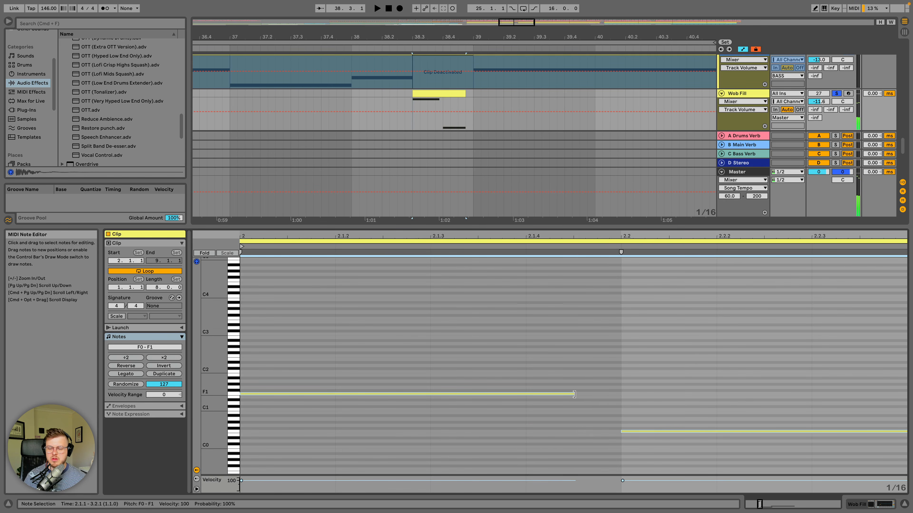
drag(574, 395, 621, 394)
key(space)
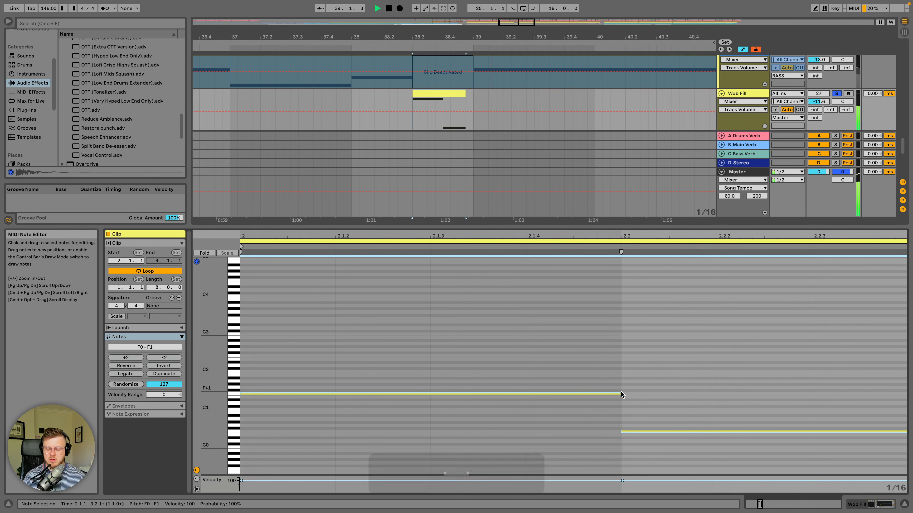
key(super+z)
Step: Play the Wob Fill with the gap between its two notes, stop, and show the track's Serum and EQ Eight devices
click(604, 355)
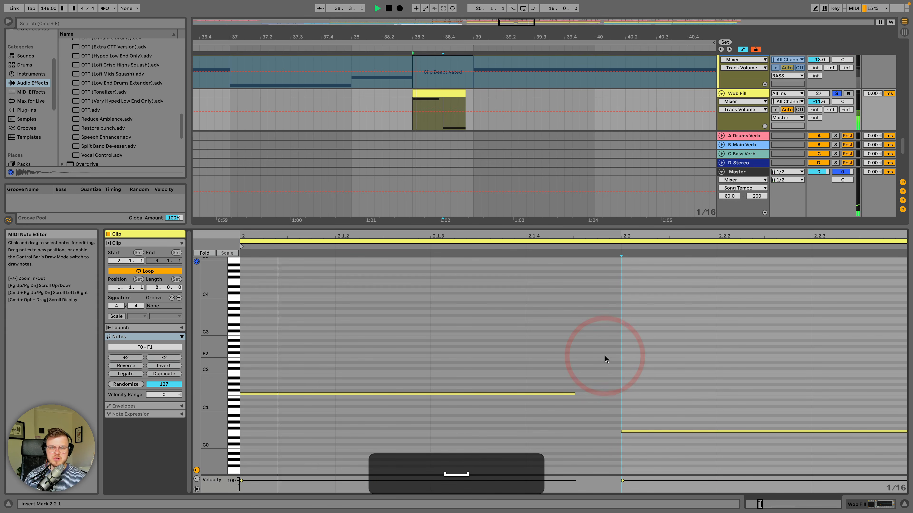
key(space)
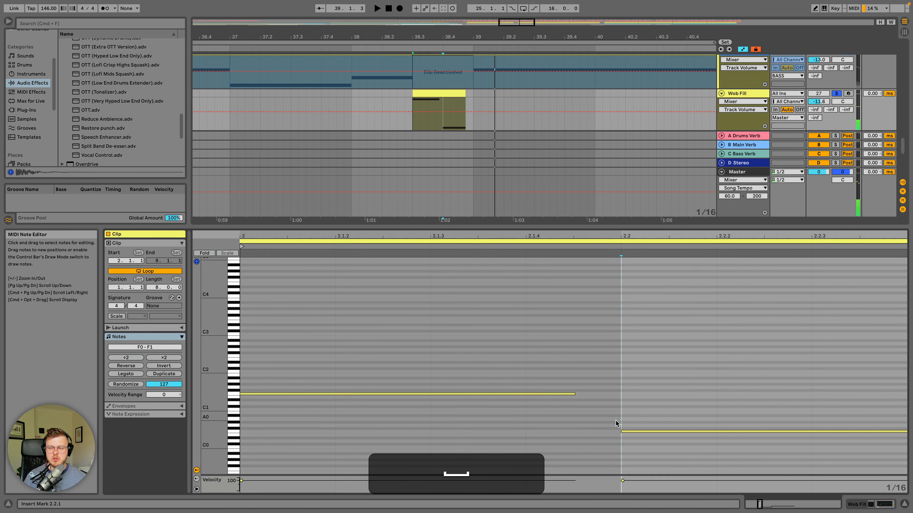
click(576, 405)
click(740, 93)
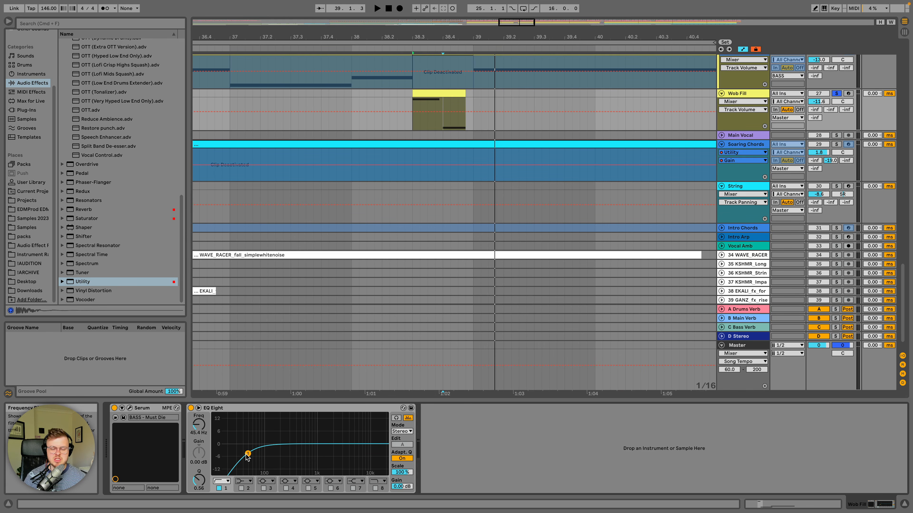
Step: Select the Wob Fill track from 38.3.1 to 39.1.1 and a short stretch of the Basic Saw Thing clip from bar 39
click(472, 95)
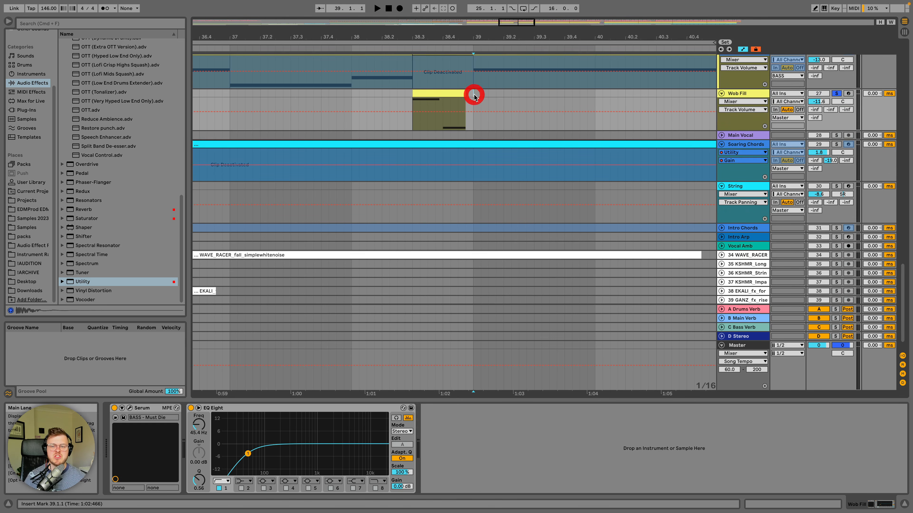
scroll(450, 94, up, 2)
mouse_move(405, 128)
mouse_down()
mouse_move(473, 129)
mouse_move(413, 132)
mouse_up()
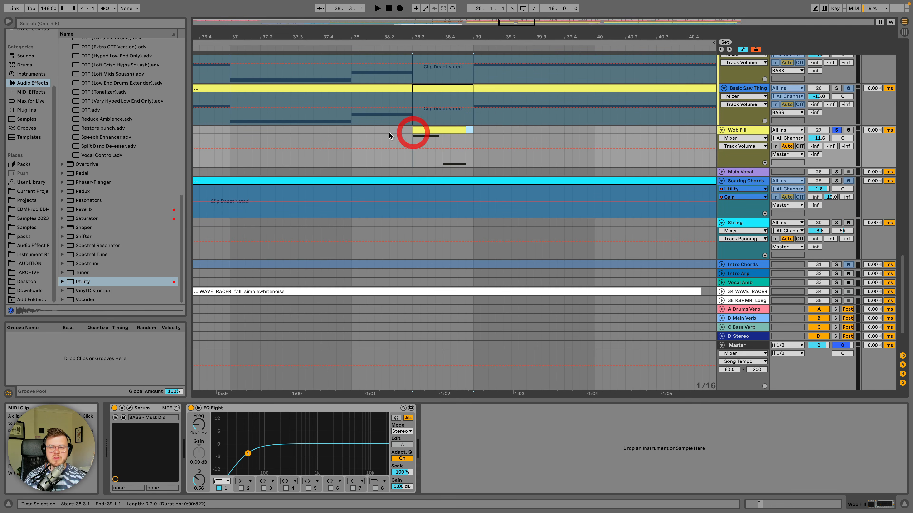
scroll(431, 134, up, 4)
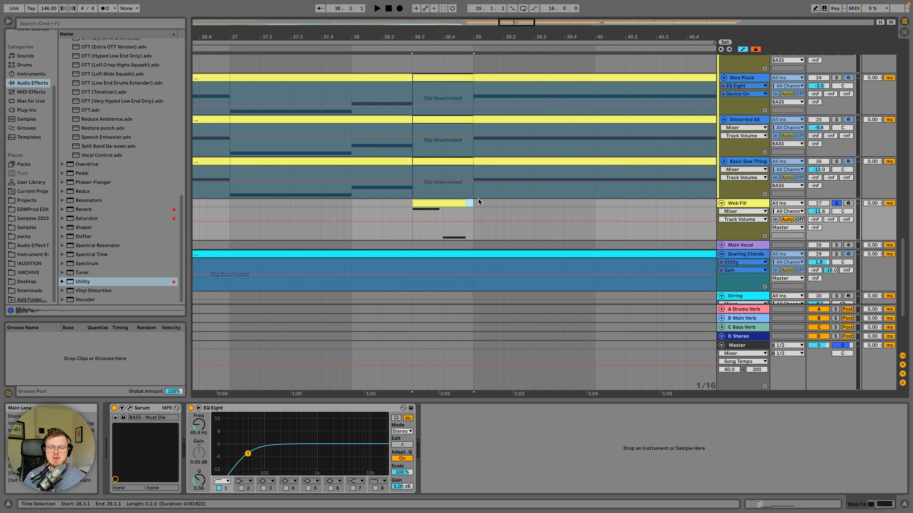
drag(475, 182, 539, 190)
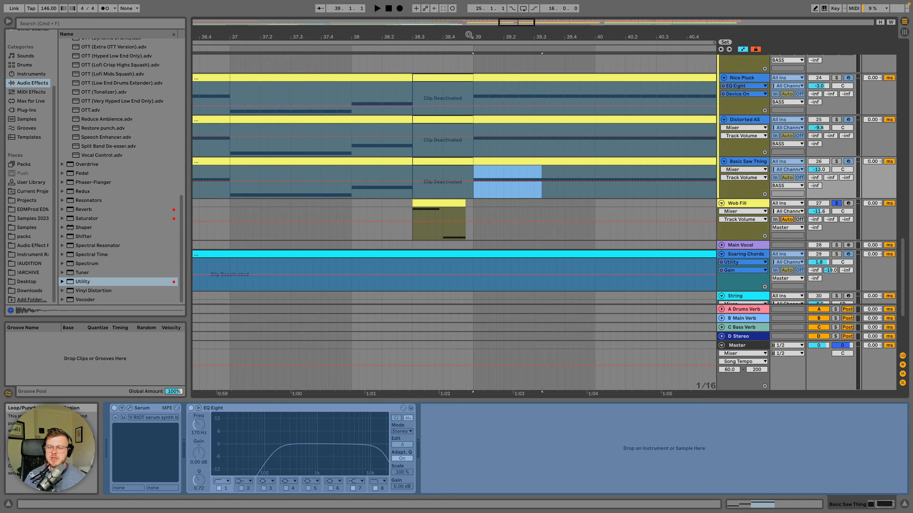
drag(468, 35, 469, 22)
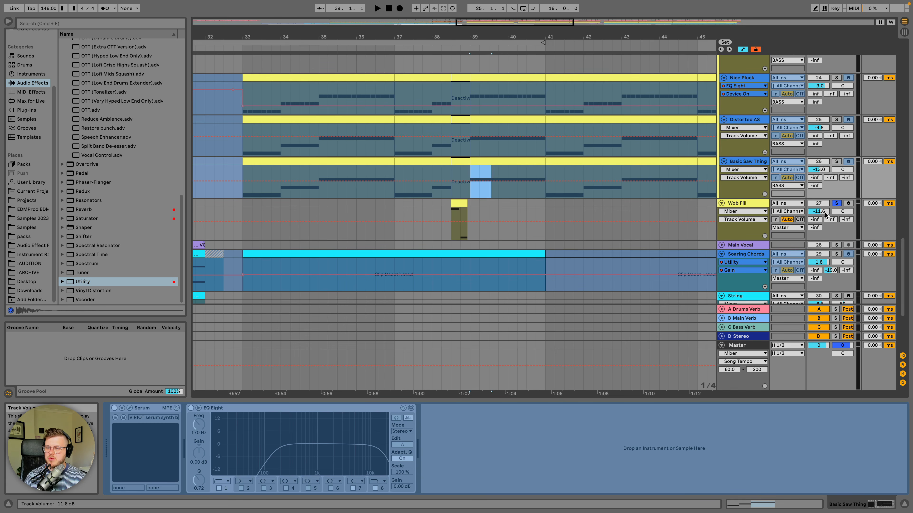
Step: Select the Wob Fill track and the BASS group track in turn to examine their device chains
click(762, 203)
scroll(758, 203, up, 4)
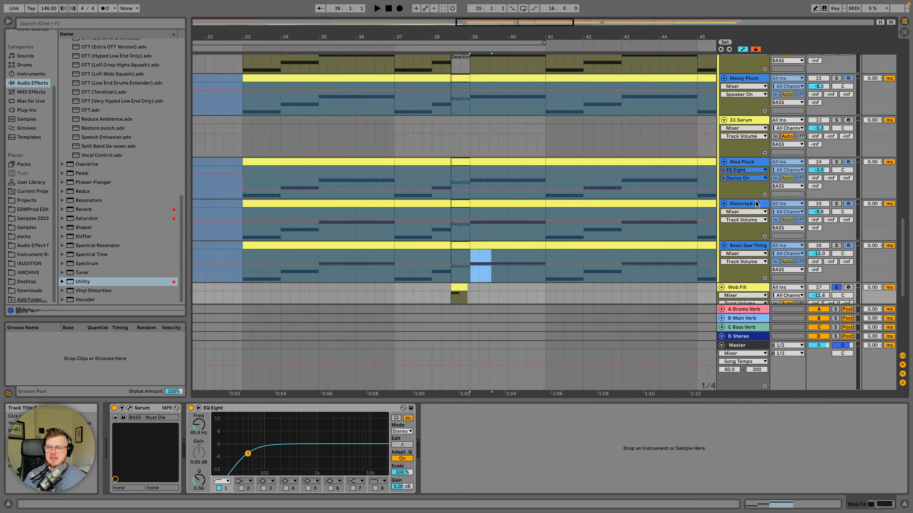
scroll(756, 203, up, 9)
click(739, 145)
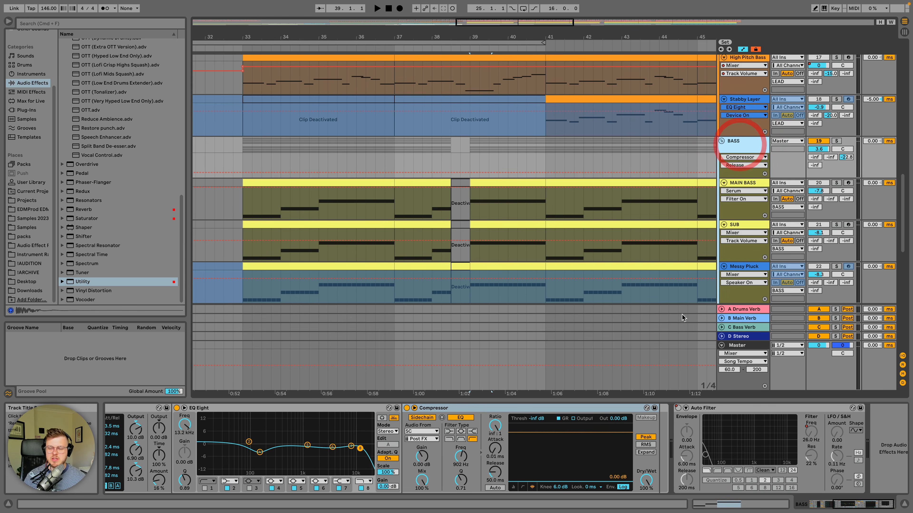
Step: Examine the Wob Fill track across bars 33 to 49, including its short fill clip at bar 38
click(431, 410)
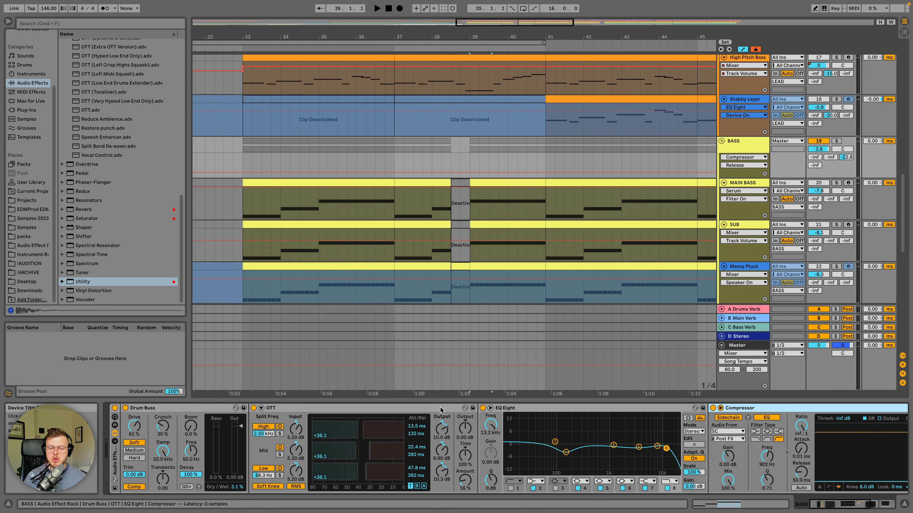
scroll(464, 225, down, 10)
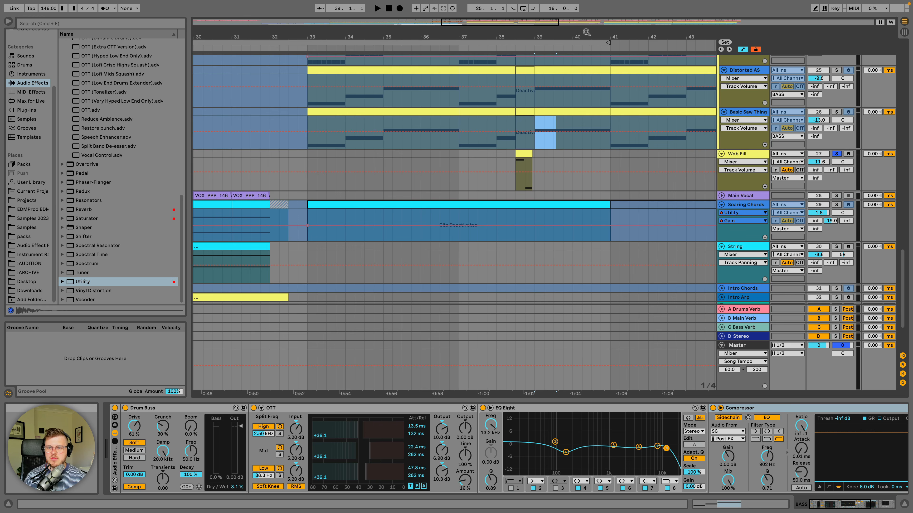
scroll(550, 195, down, 5)
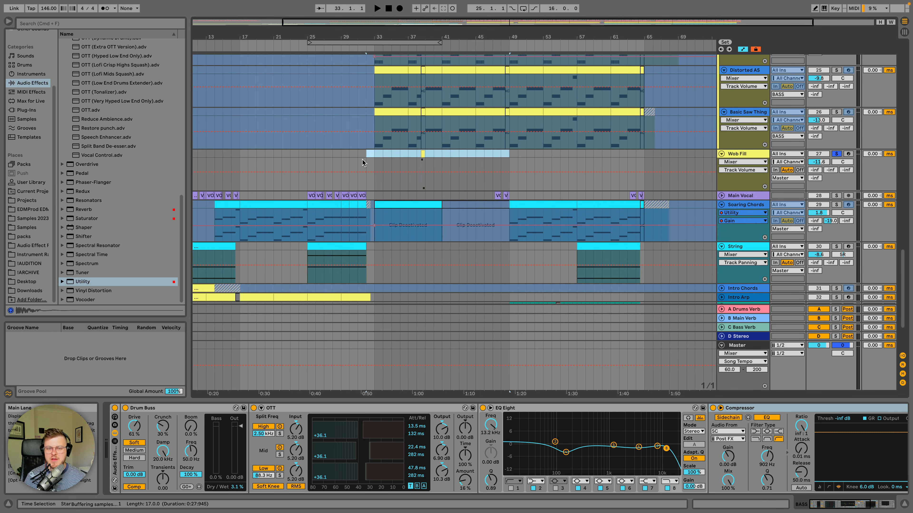
drag(374, 159, 507, 167)
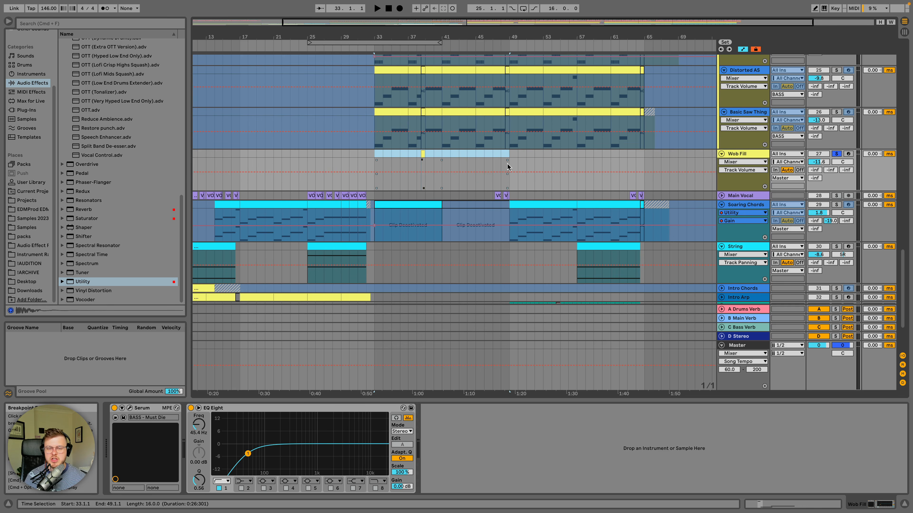
scroll(507, 166, up, 3)
click(507, 192)
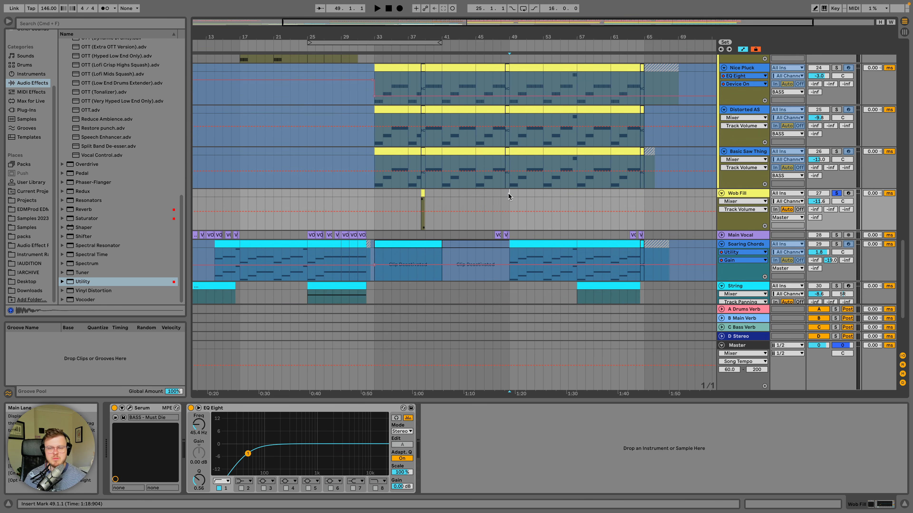
scroll(509, 196, up, 3)
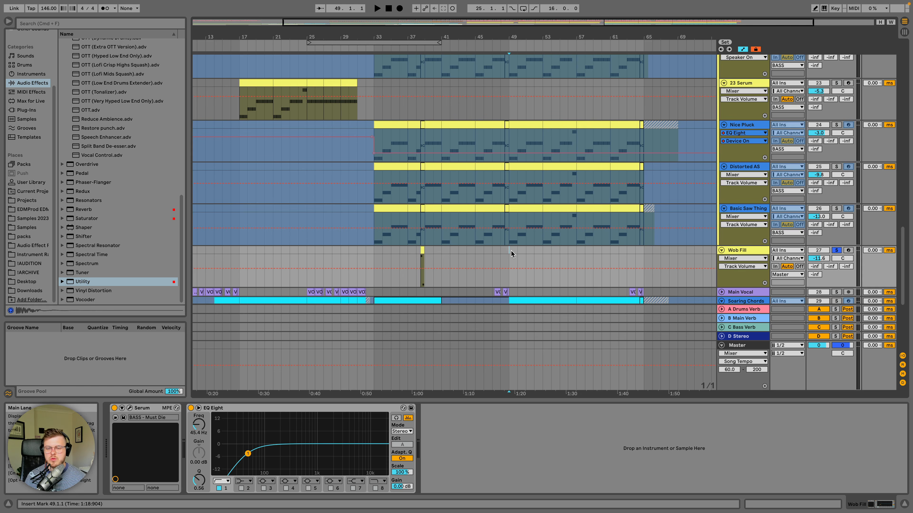
drag(510, 251, 373, 248)
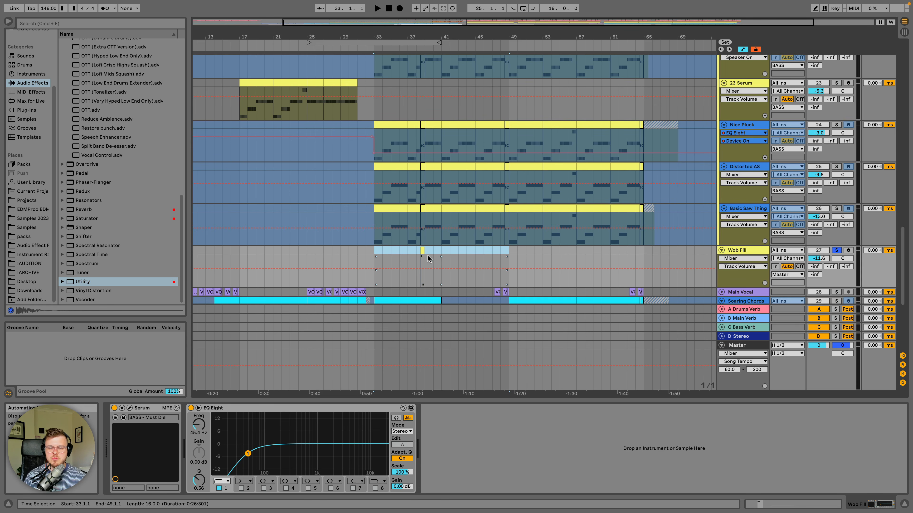
click(421, 250)
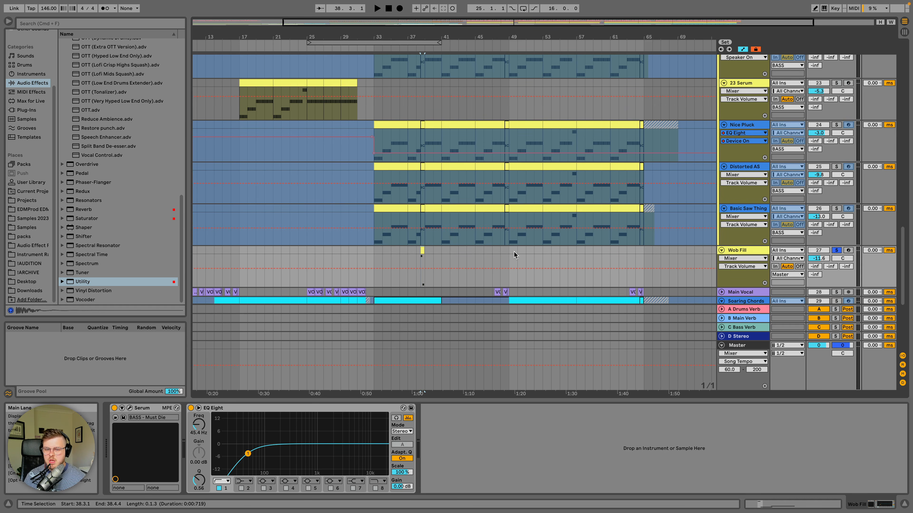
Step: Examine where the Main Vocal clips sit in the arrangement, covering bars 46 to 49, 60 to 65 and the earlier vocal sections
scroll(513, 251, down, 3)
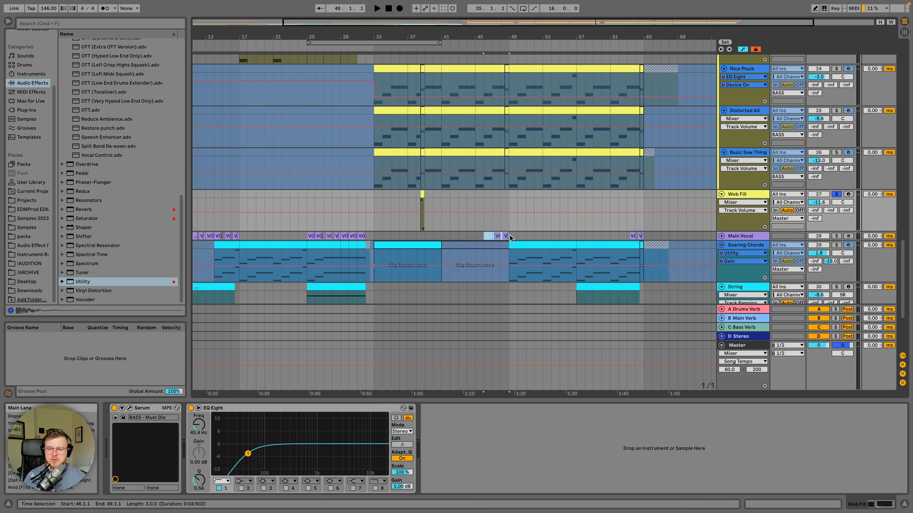
click(509, 236)
drag(600, 235, 643, 236)
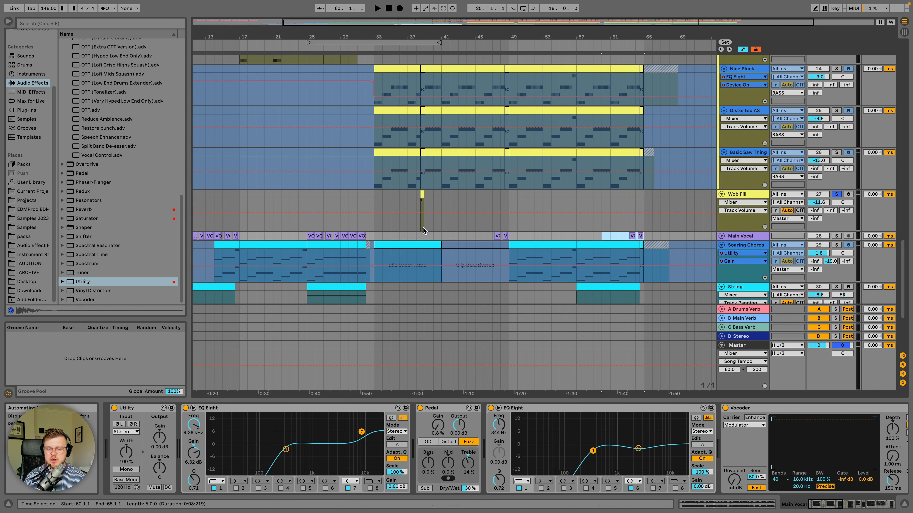
scroll(494, 223, down, 2)
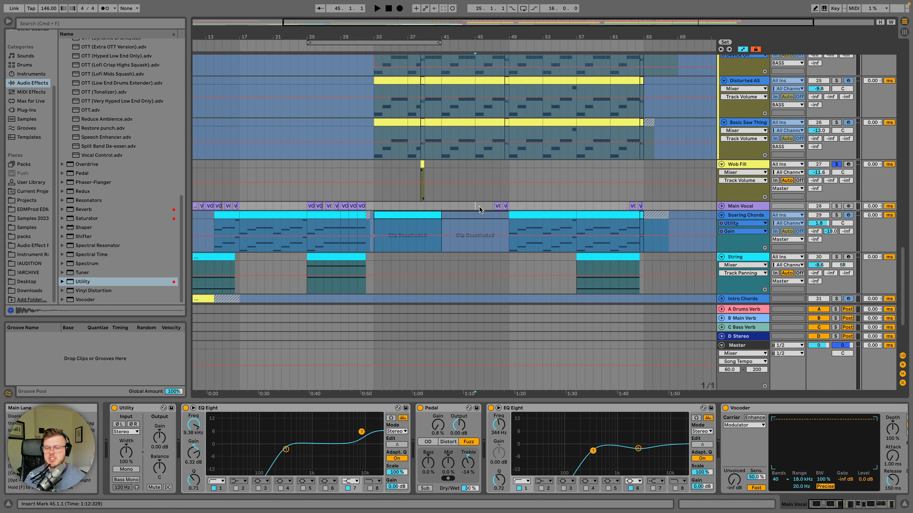
click(504, 206)
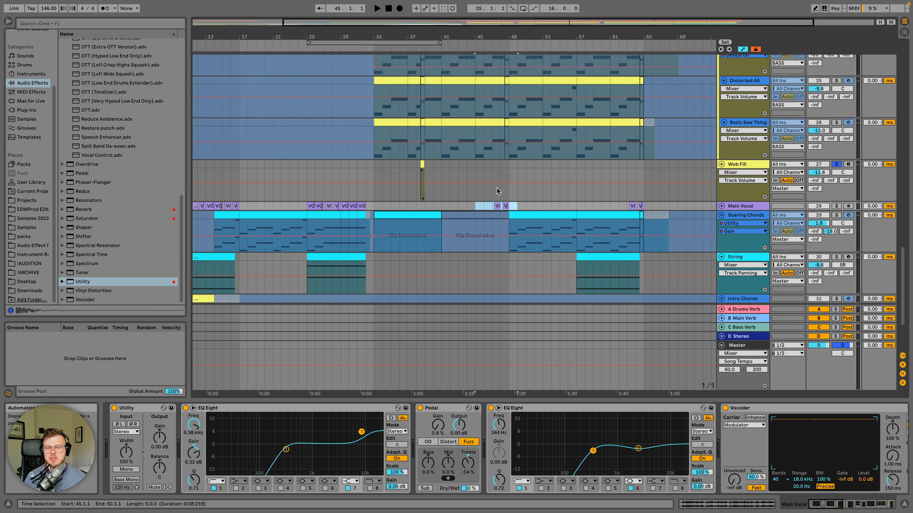
drag(374, 208, 214, 204)
click(376, 207)
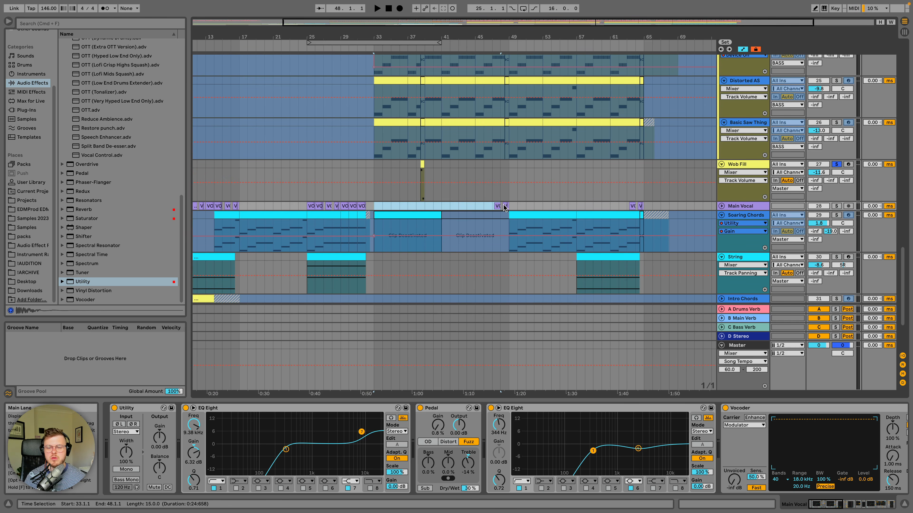
click(467, 208)
drag(280, 208, 329, 206)
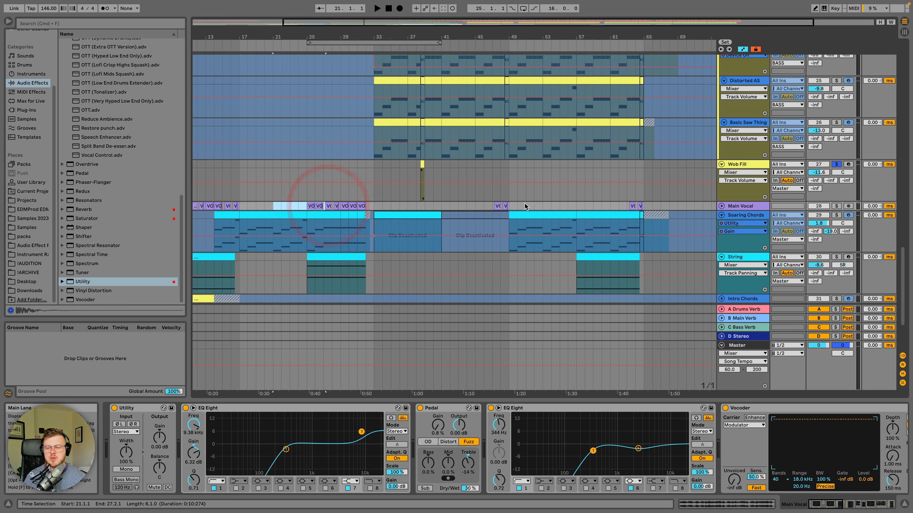
Step: Unfold the Main Vocal track and select its range from bar 46 to bar 49
click(721, 206)
scroll(575, 202, down, 1)
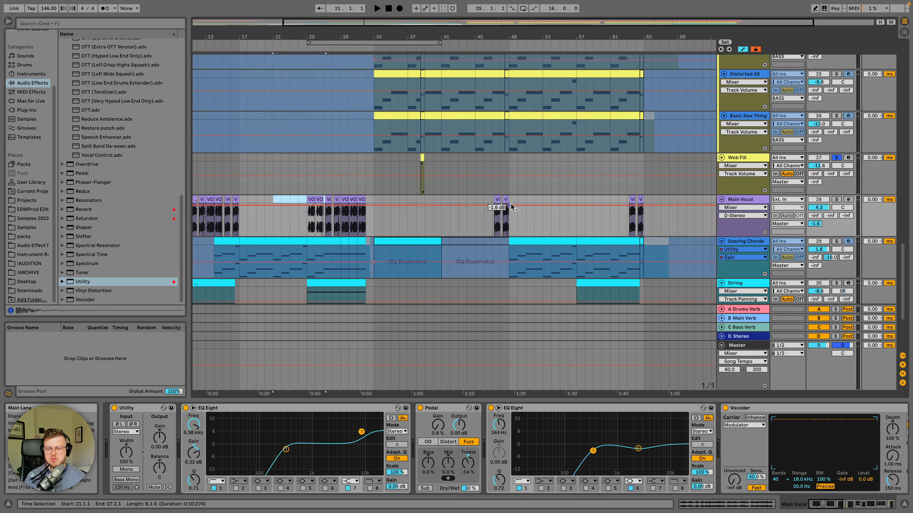
click(484, 190)
drag(487, 191, 509, 191)
Step: Unfold the Vocal Amb track and open its first audio clip at bar 49 for inspection
scroll(509, 189, down, 5)
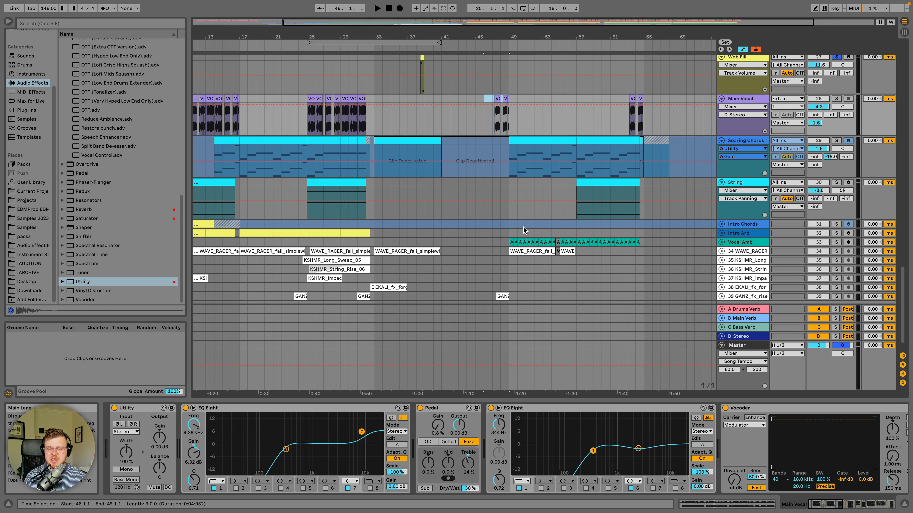
click(511, 242)
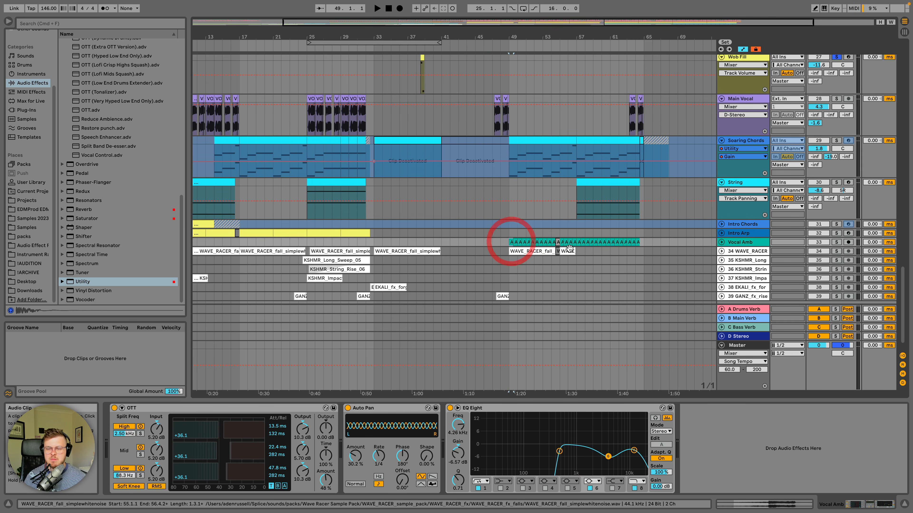
scroll(473, 277, left, 5)
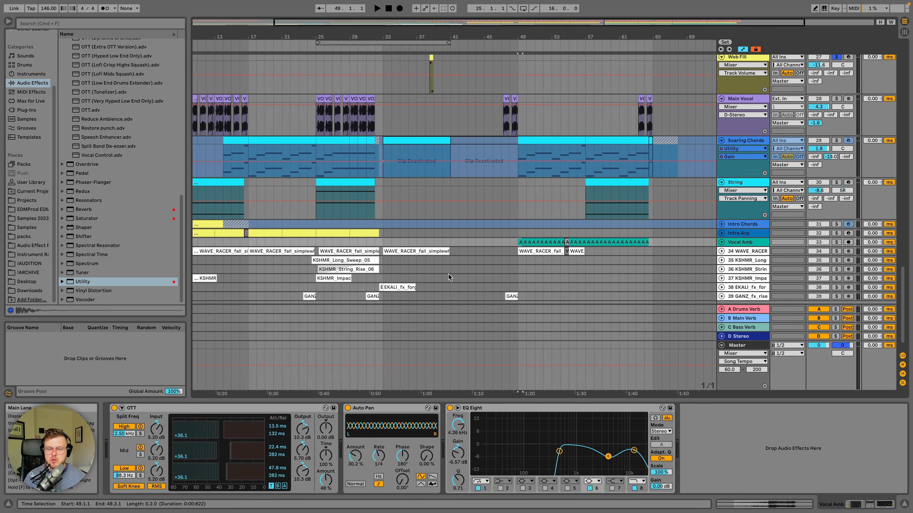
scroll(448, 256, right, 3)
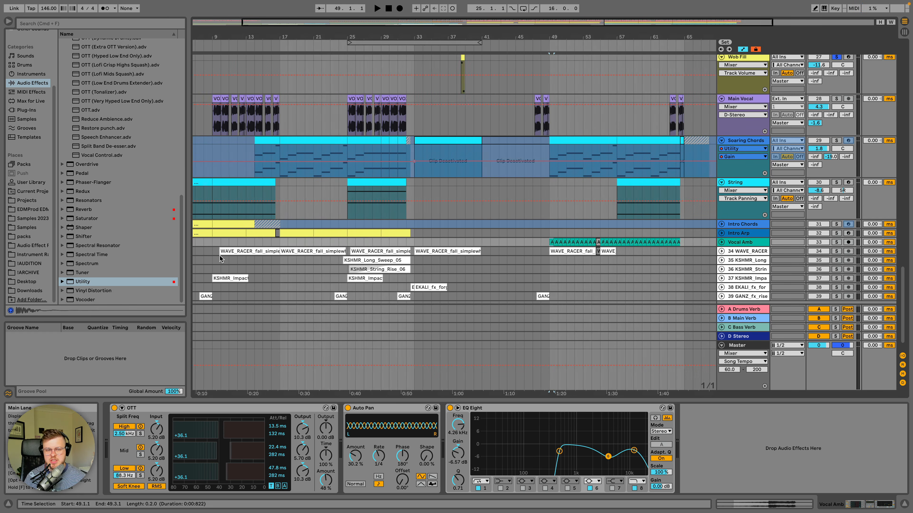
scroll(384, 268, right, 6)
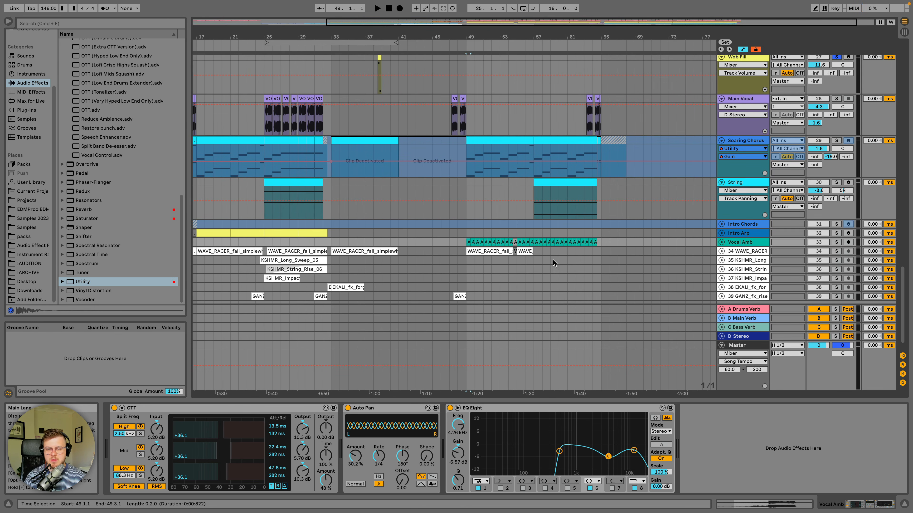
click(722, 241)
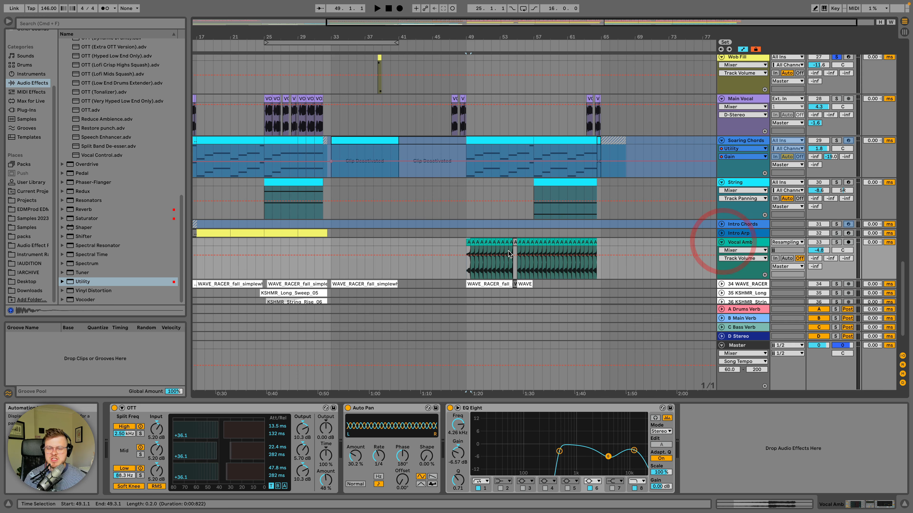
double_click(468, 244)
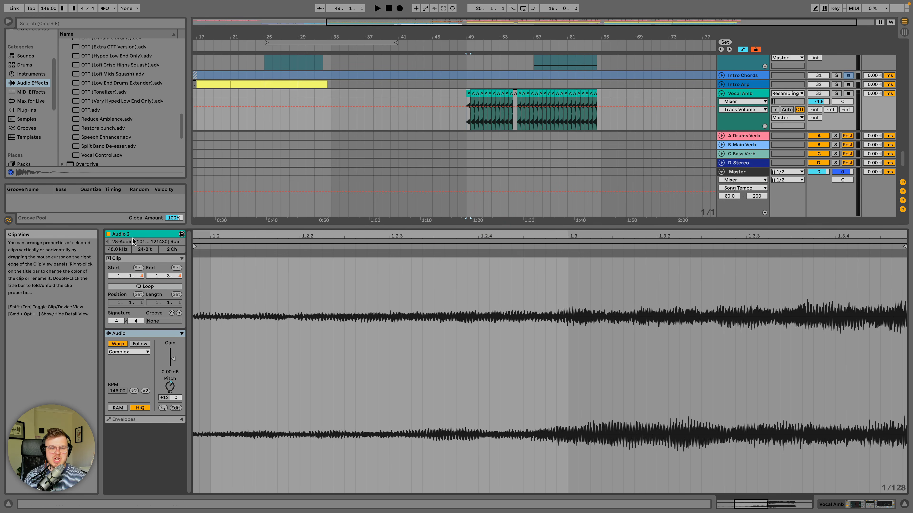
Step: Solo the Vocal Amb track and select its EQ Eight device
key(plus)
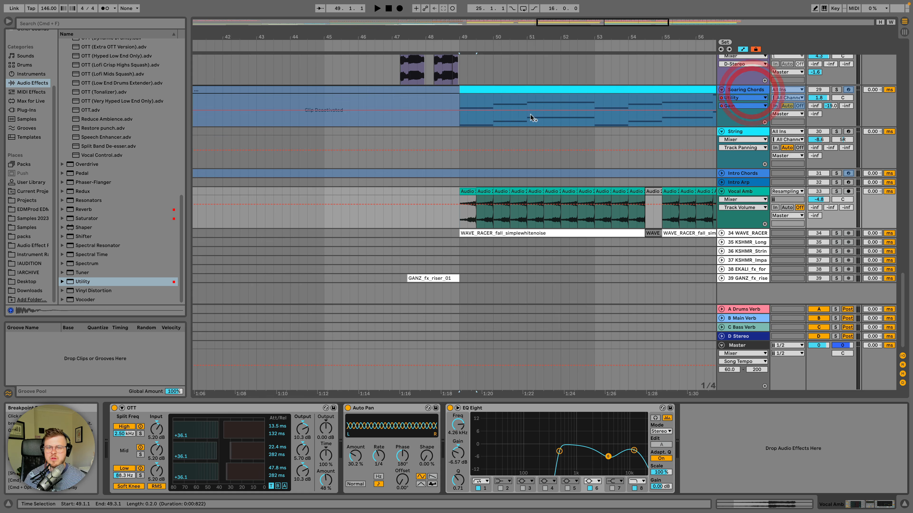
scroll(530, 114, up, 5)
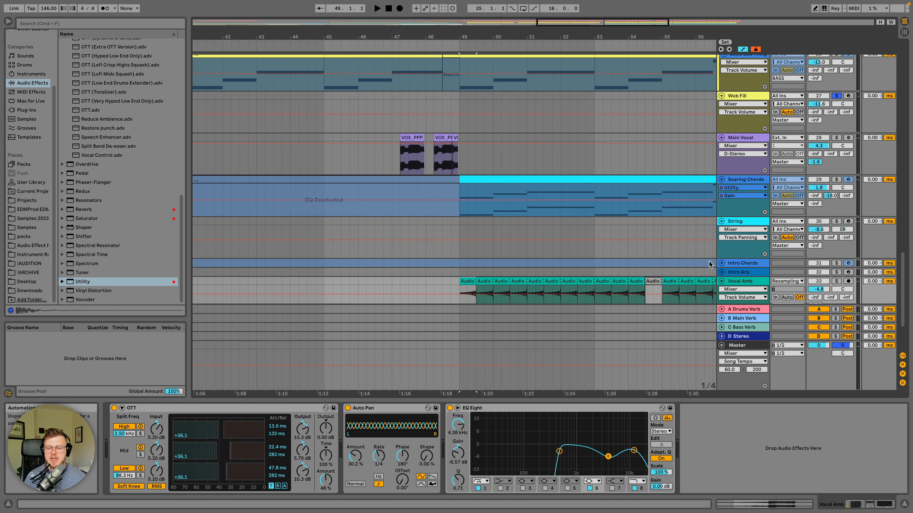
scroll(709, 264, down, 2)
click(468, 265)
scroll(642, 246, down, 2)
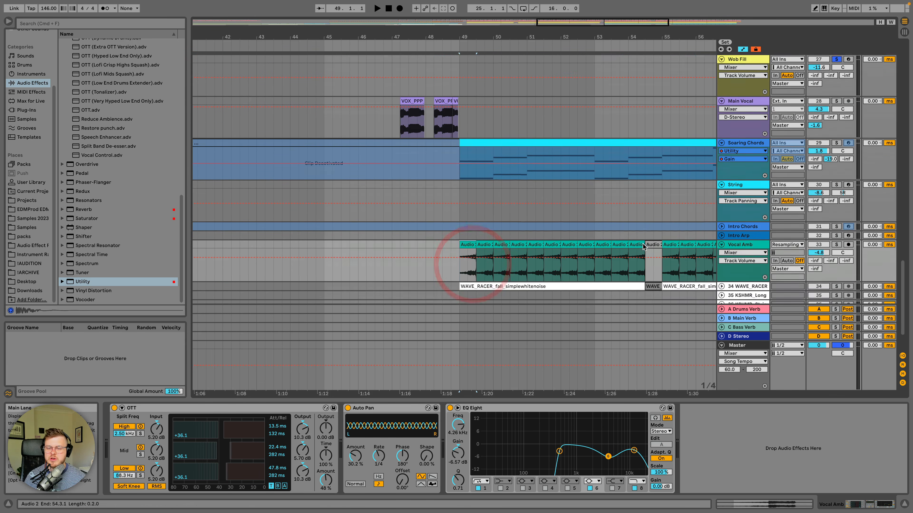
scroll(642, 246, down, 3)
click(835, 192)
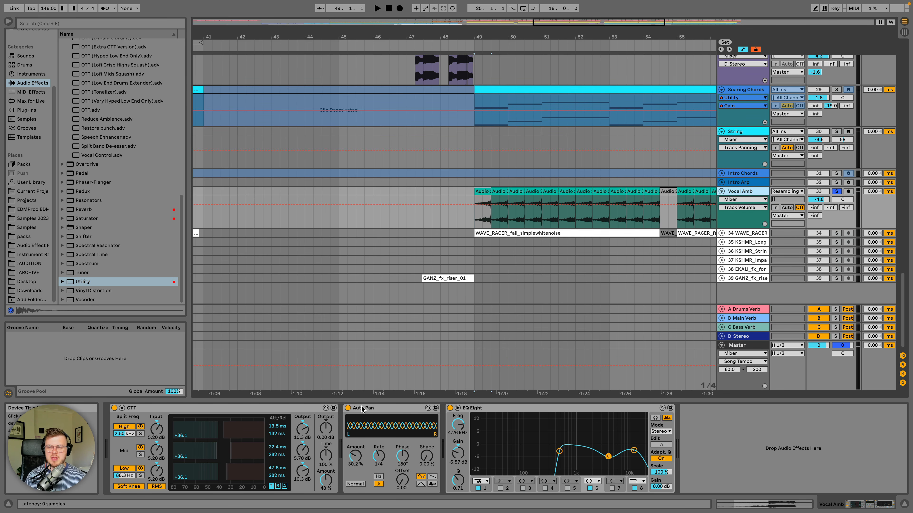
click(527, 410)
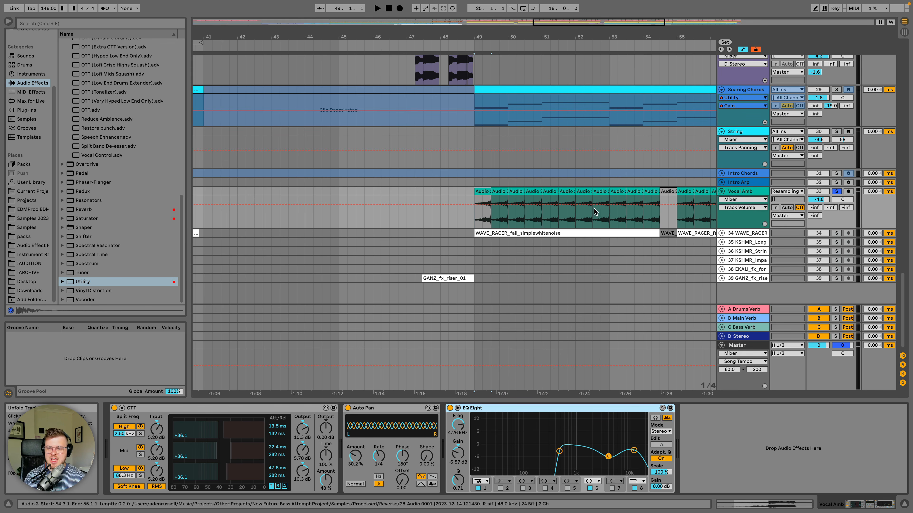
Step: Solo the Crash track together with Vocal Amb and play the section from bar 49
scroll(495, 150, up, 15)
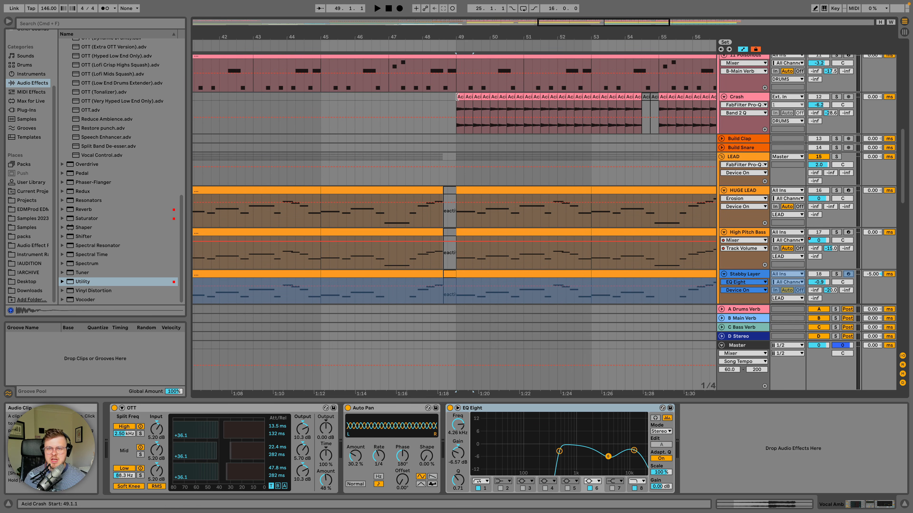
click(454, 96)
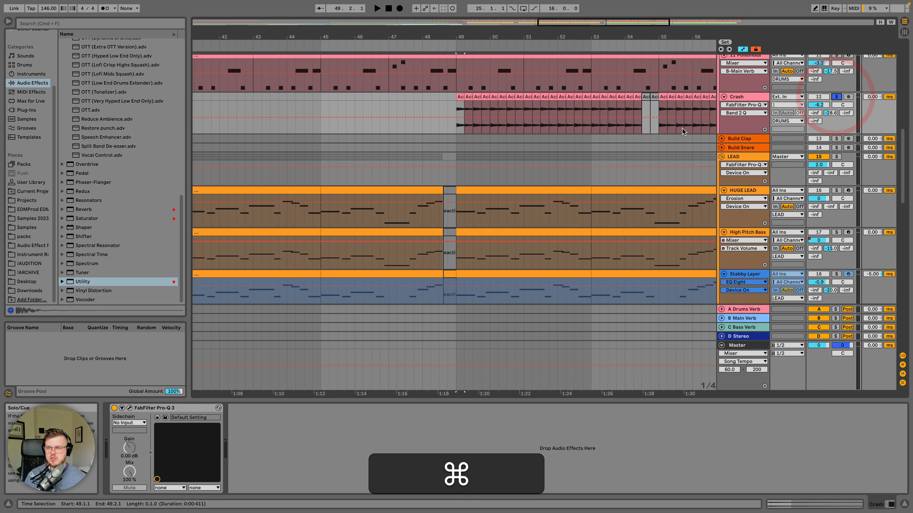
scroll(688, 168, down, 15)
click(835, 191)
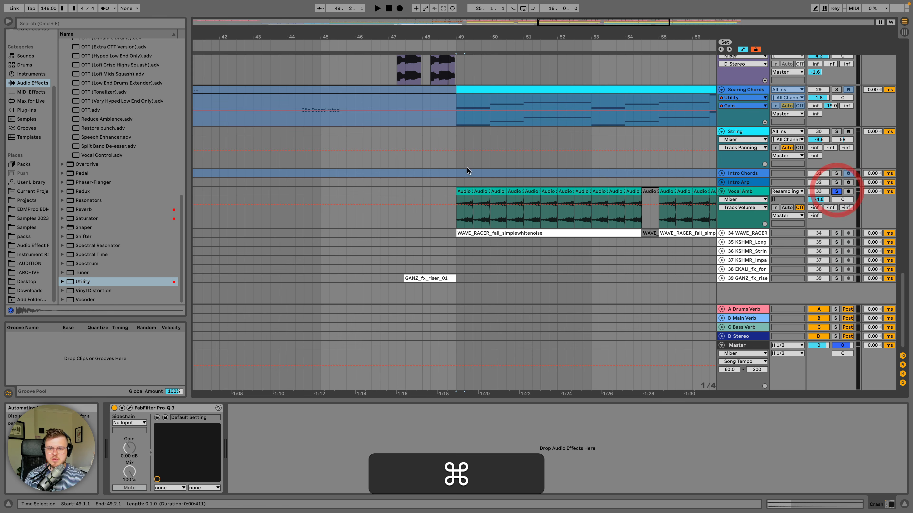
click(454, 164)
key(space)
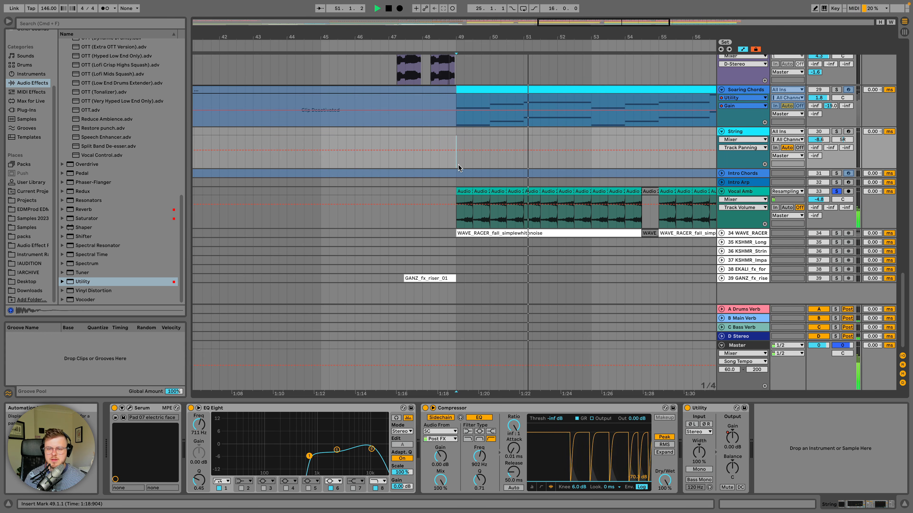
key(space)
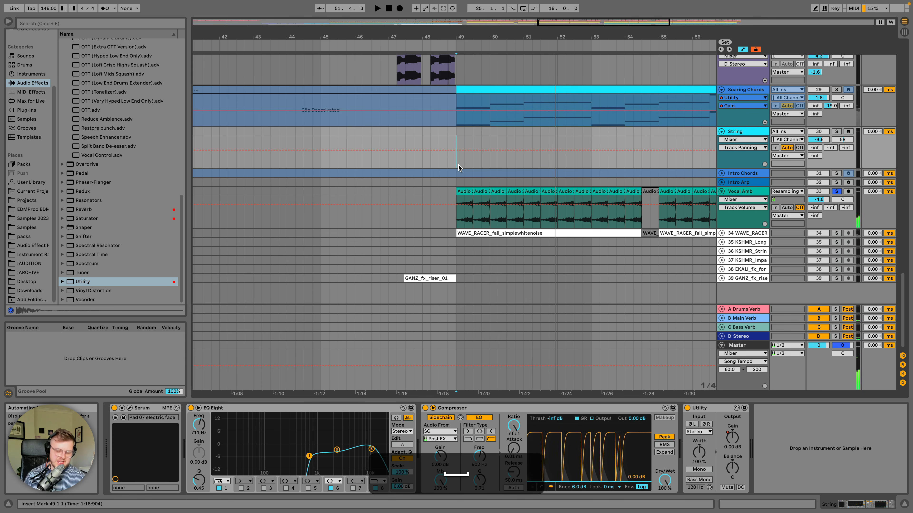
Step: Unfold the WAVE_RACER track, and solo the String track alongside Vocal Amb with its clip at bar 57 selected
click(721, 233)
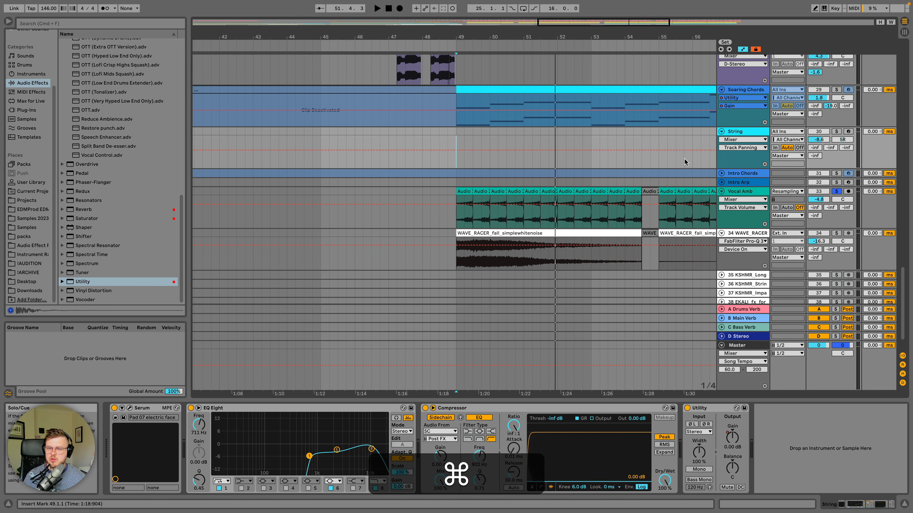
scroll(684, 158, down, 10)
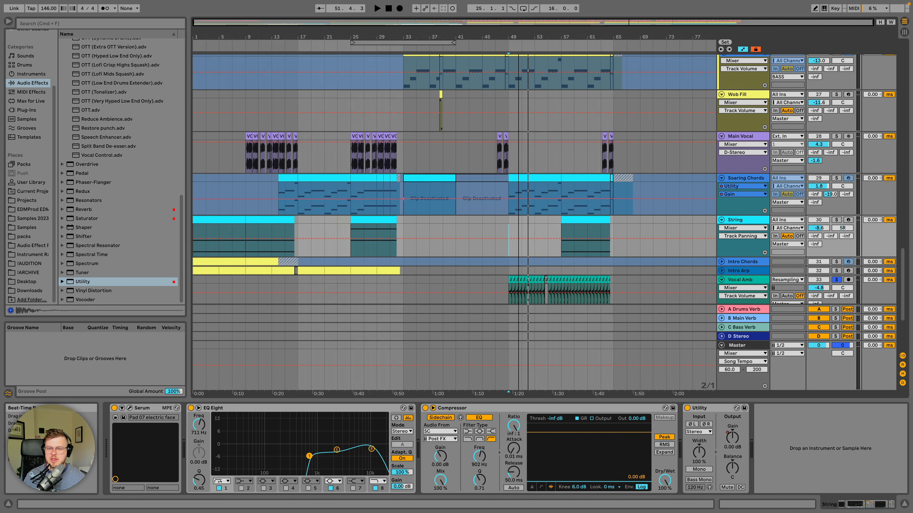
click(591, 220)
key(super+space)
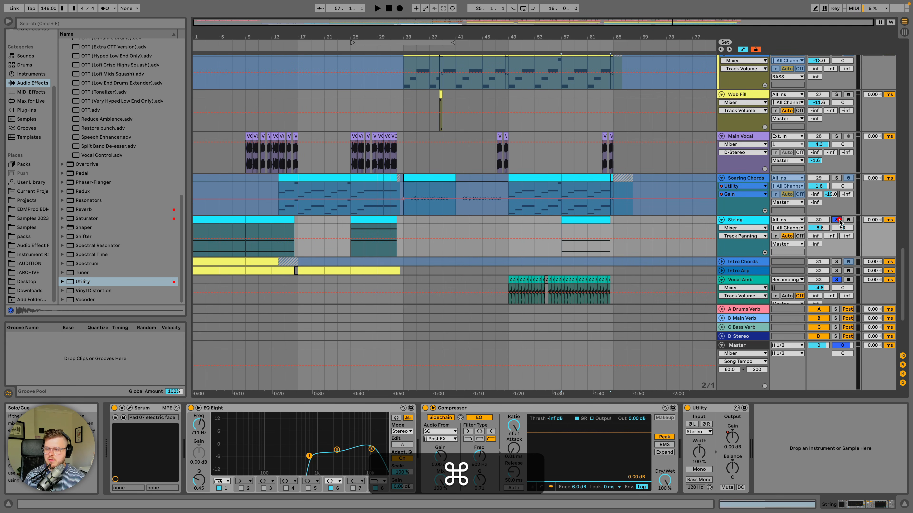
Step: Solo the String track with Vocal Amb, add Soaring Chords to the solo, and play the section from bar 57
click(838, 221)
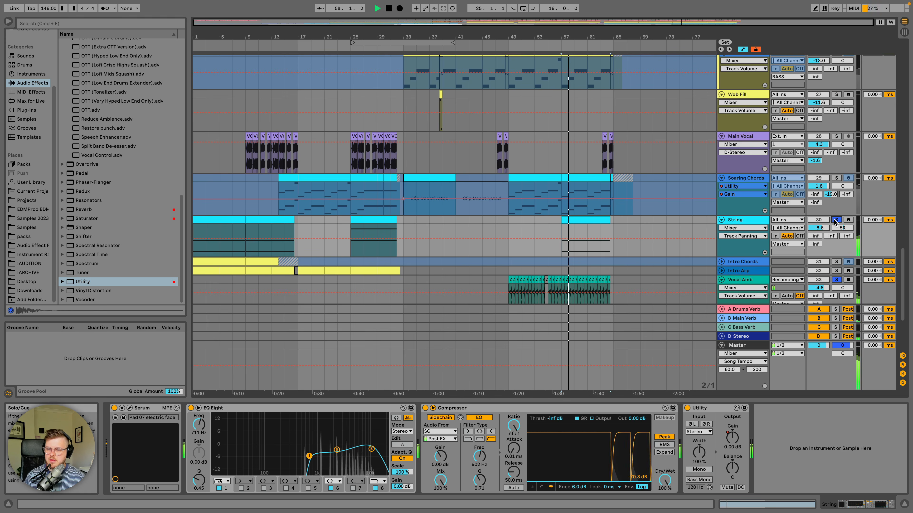
key(super+space)
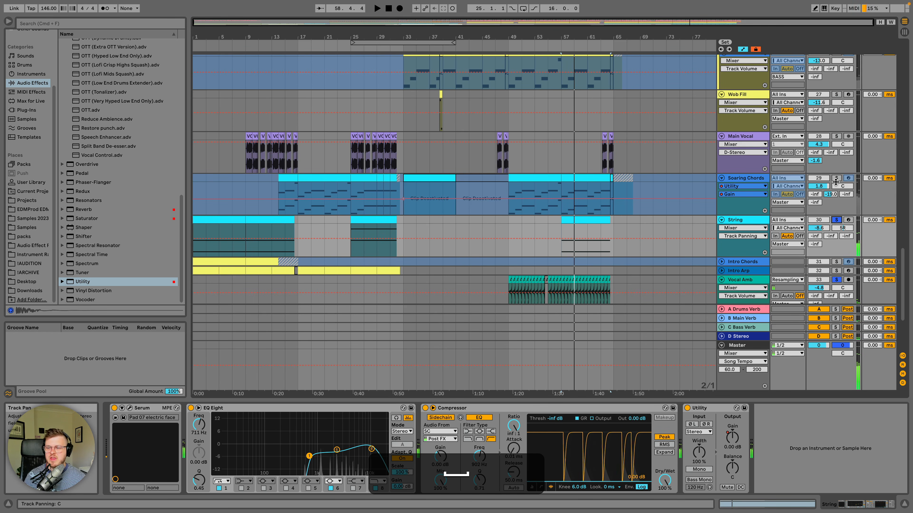
click(836, 179)
key(super+space)
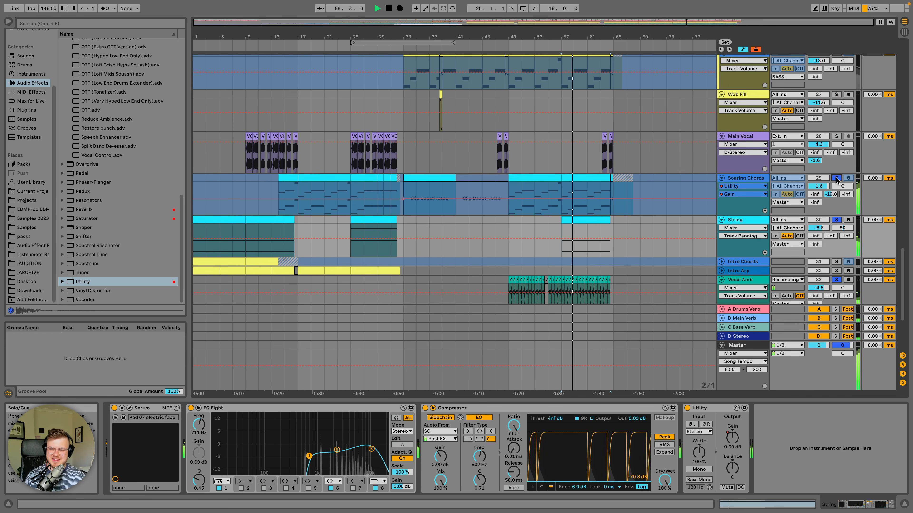
Step: Solo the WAVE_RACER track along with the other soloed layers and play its clip from bar 49
scroll(663, 232, down, 2)
scroll(663, 232, down, 8)
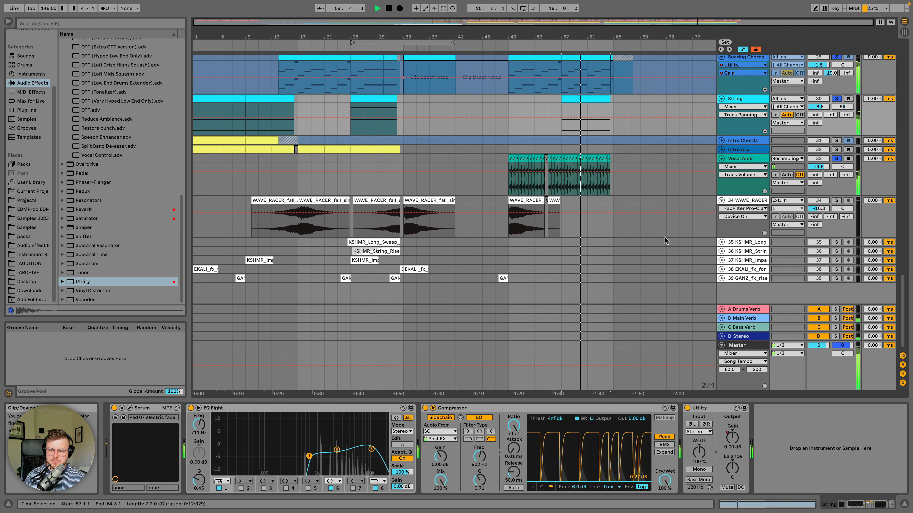
key(super+space)
click(530, 201)
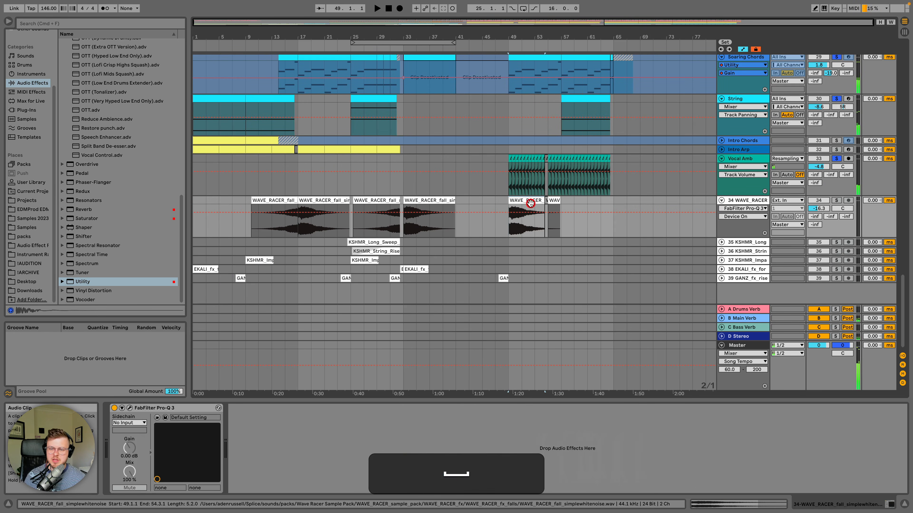
super+click(836, 200)
key(super+space)
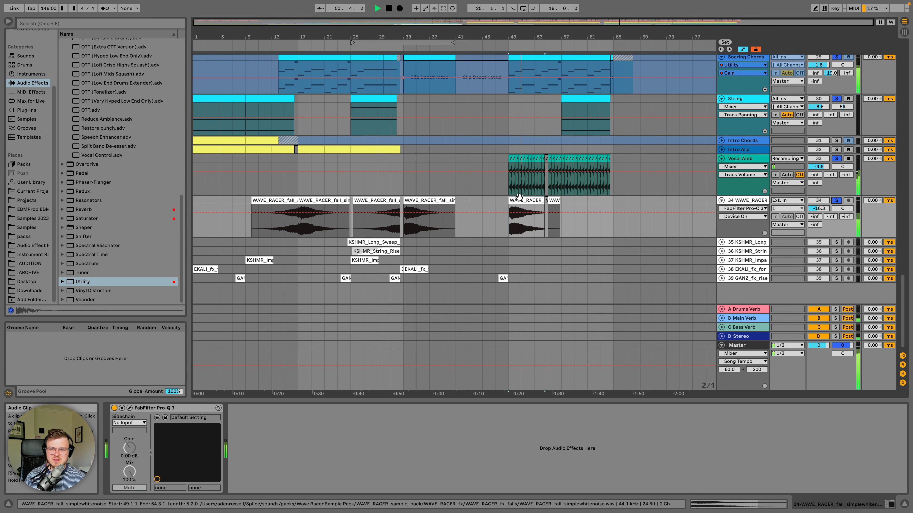
click(741, 204)
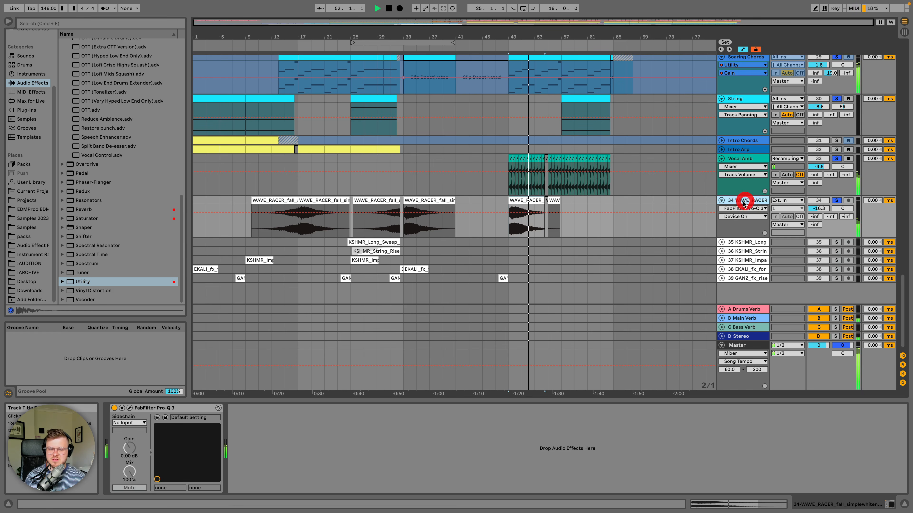
key(space)
Step: Solo only the Vocal Amb track and play it from bar 49 while examining its EQ Eight curve in the enlarged display
click(746, 159)
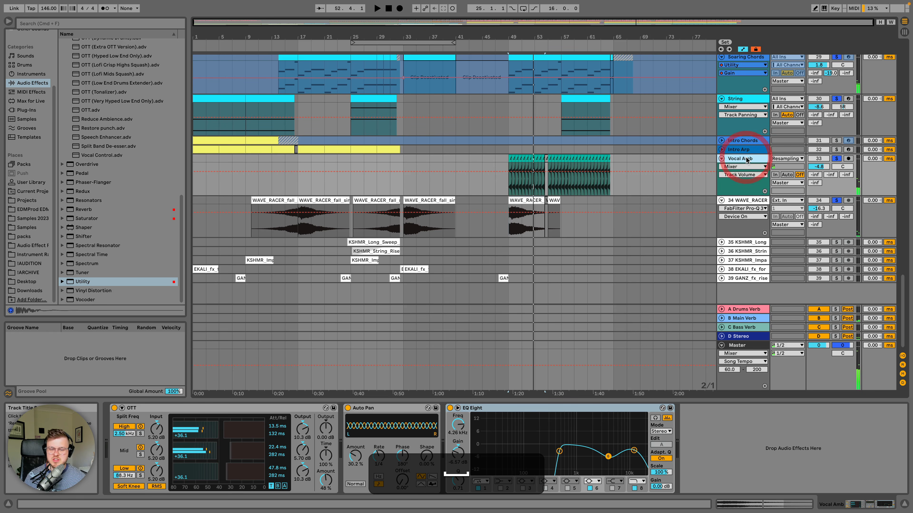
click(837, 158)
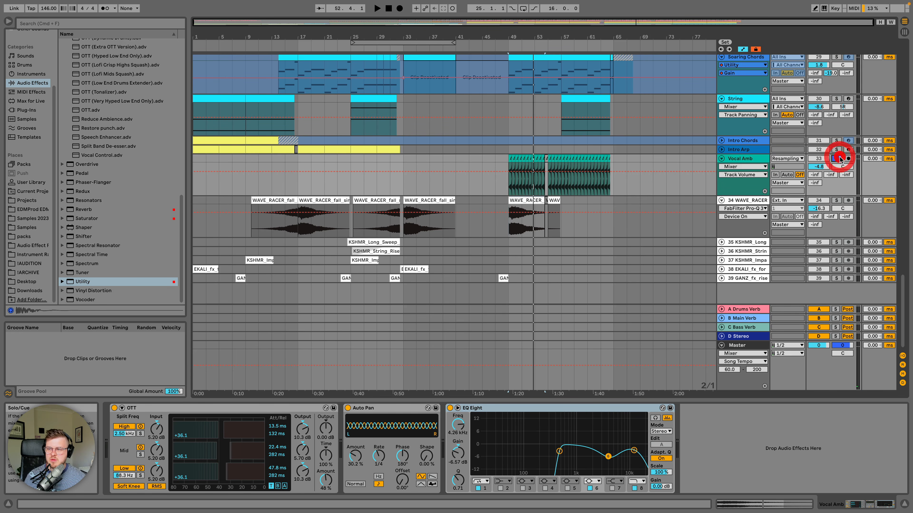
click(508, 184)
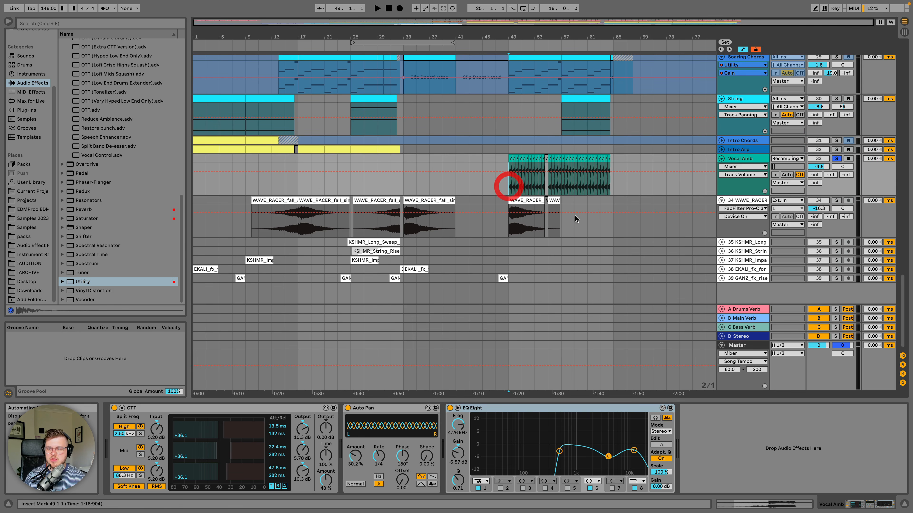
click(456, 408)
key(space)
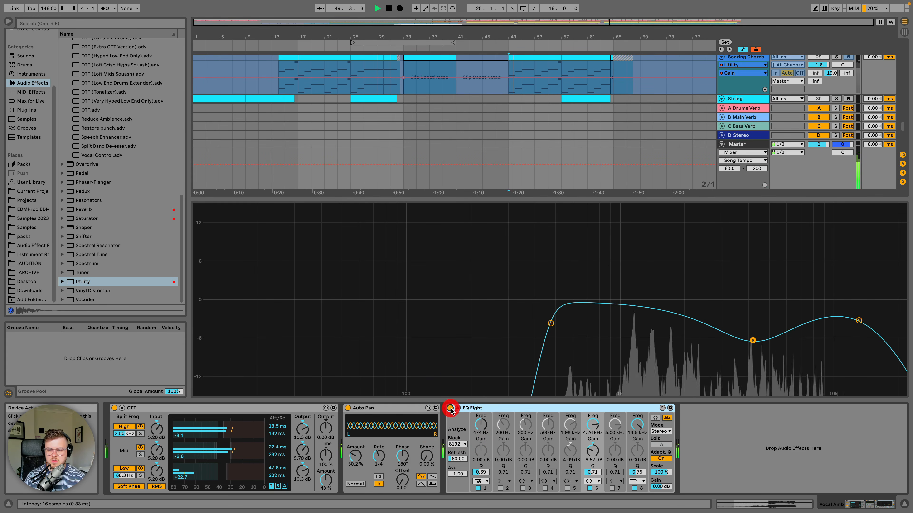
click(442, 347)
key(space)
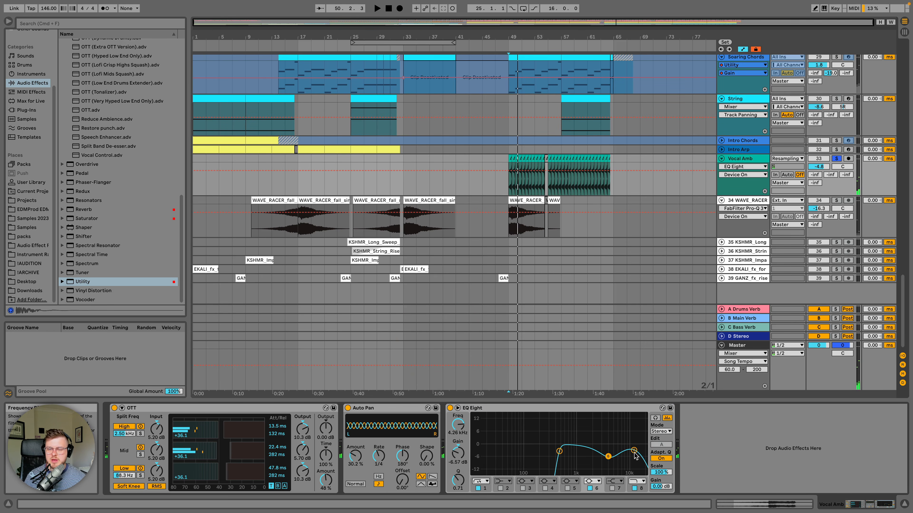
scroll(575, 202, up, 3)
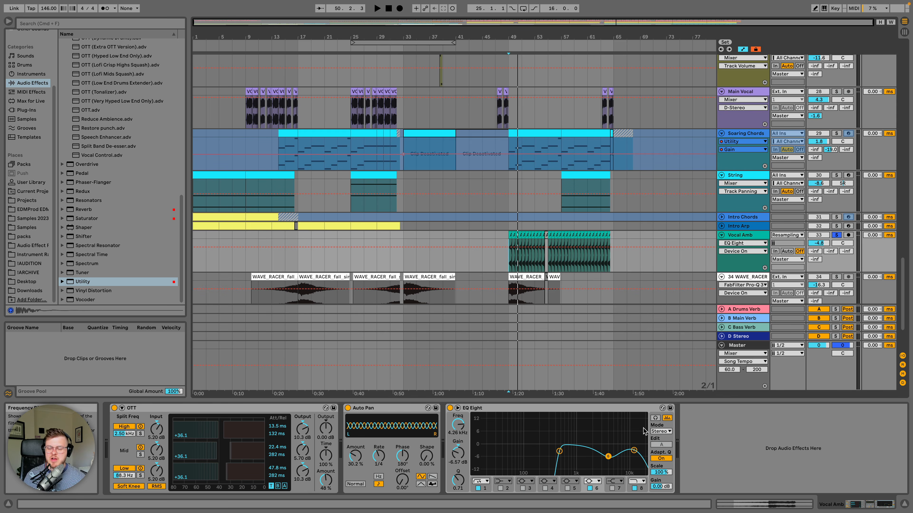
drag(643, 431, 601, 459)
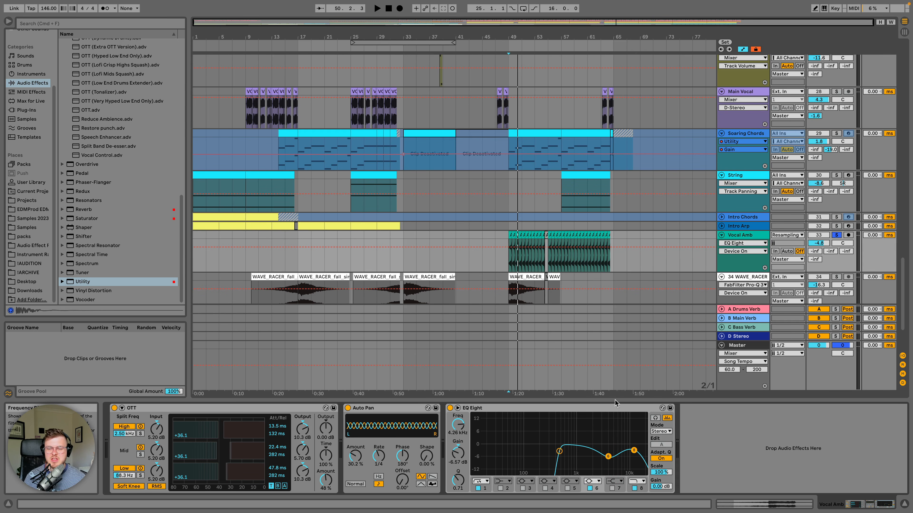
scroll(610, 209, down, 3)
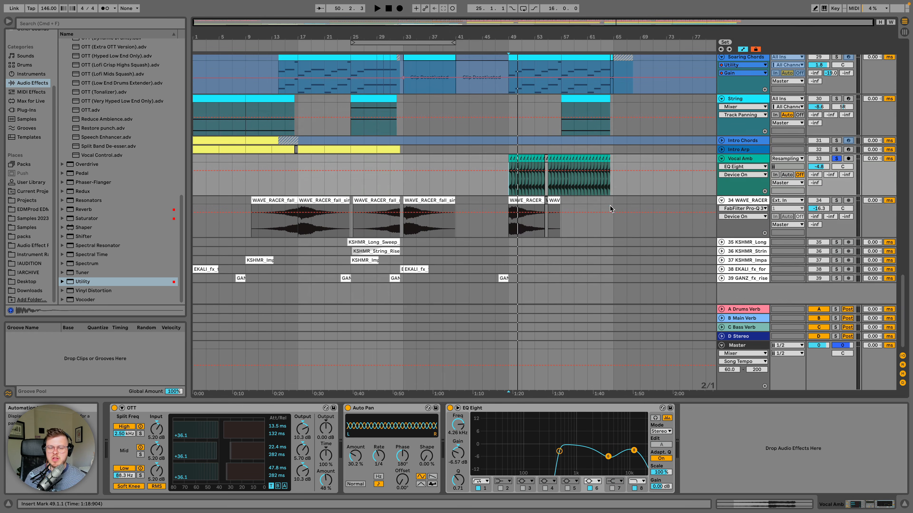
Step: Select the WAVE_RACER clip at bar 17, and unfold the KSHMR, EKALI and GANZ effect tracks numbered 35 to 39
click(301, 200)
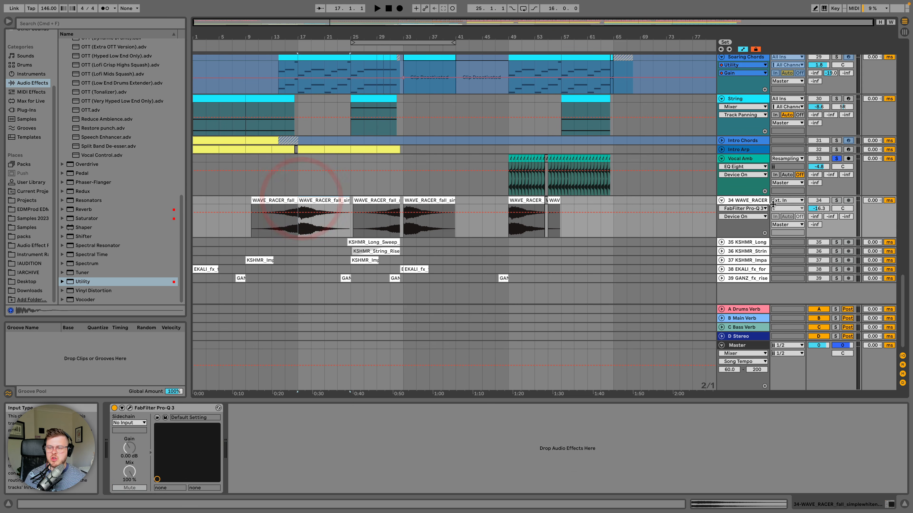
click(762, 202)
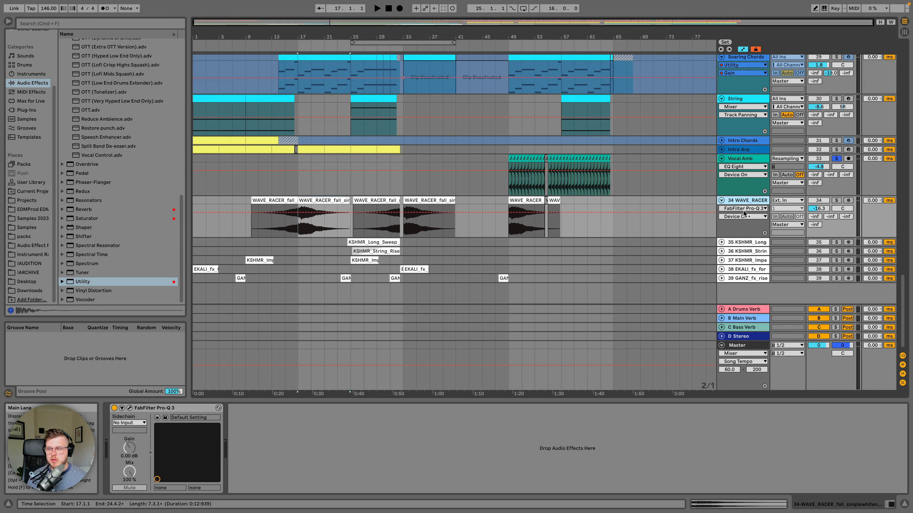
click(721, 242)
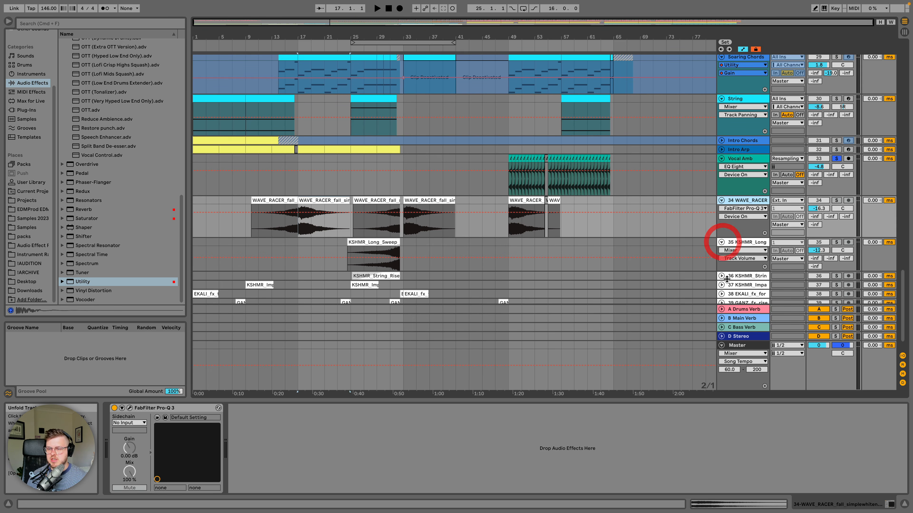
click(722, 276)
scroll(729, 275, down, 3)
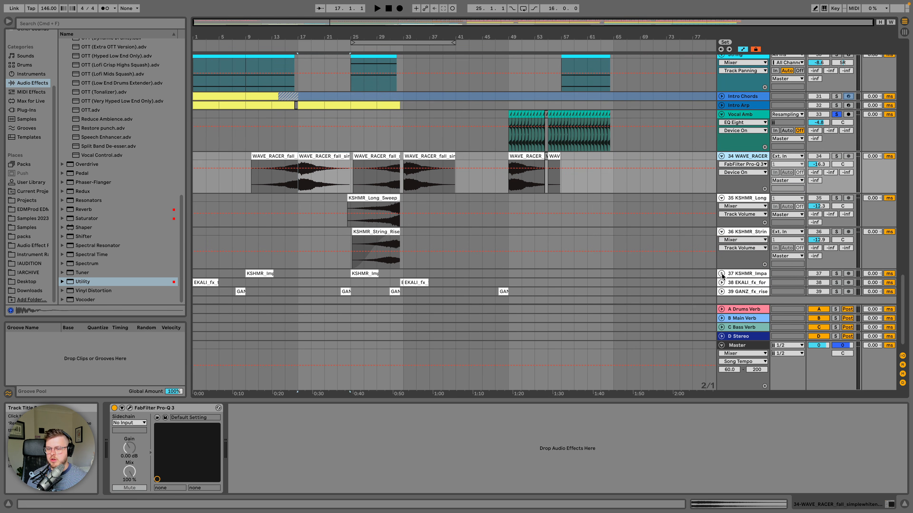
click(721, 275)
scroll(721, 277, down, 1)
click(722, 286)
scroll(721, 282, down, 2)
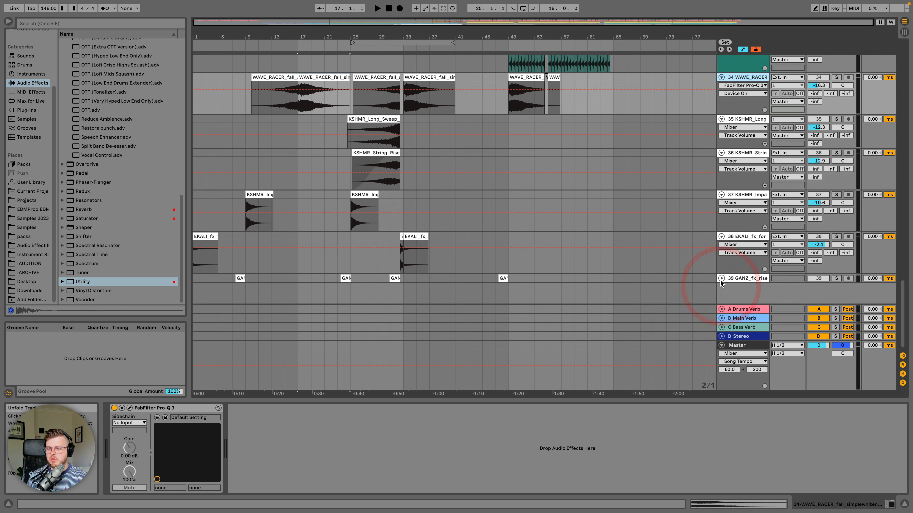
click(721, 280)
Step: Display the Auto Filter frequency automation on the BASS group, magnified around the rise near bar 55
scroll(696, 273, up, 10)
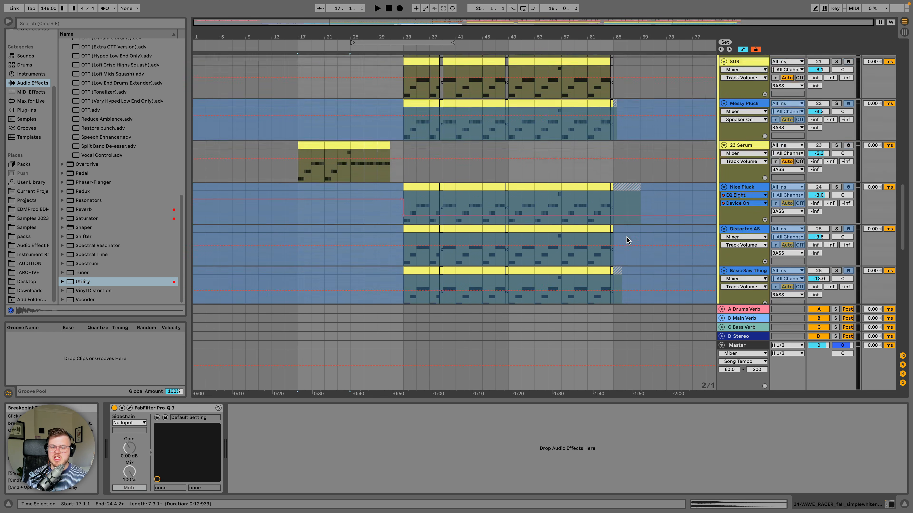
scroll(627, 241, down, 4)
scroll(642, 209, up, 10)
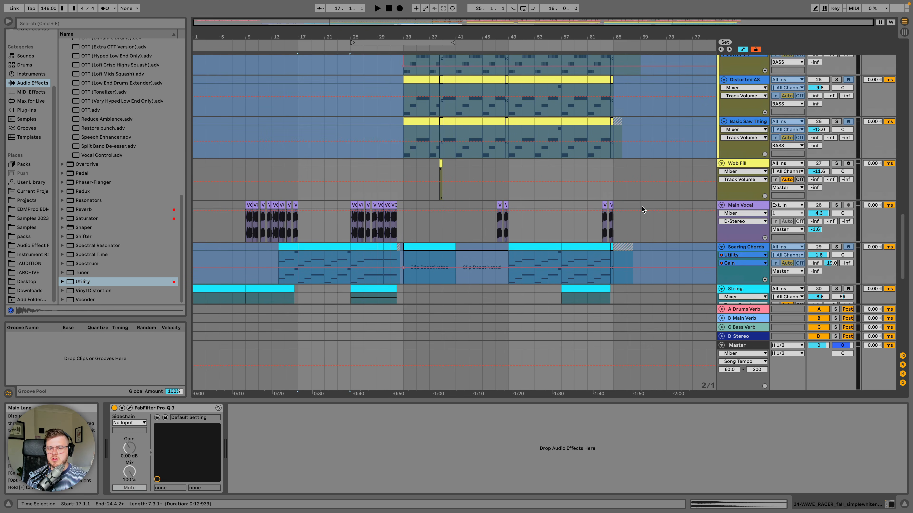
scroll(641, 206, up, 2)
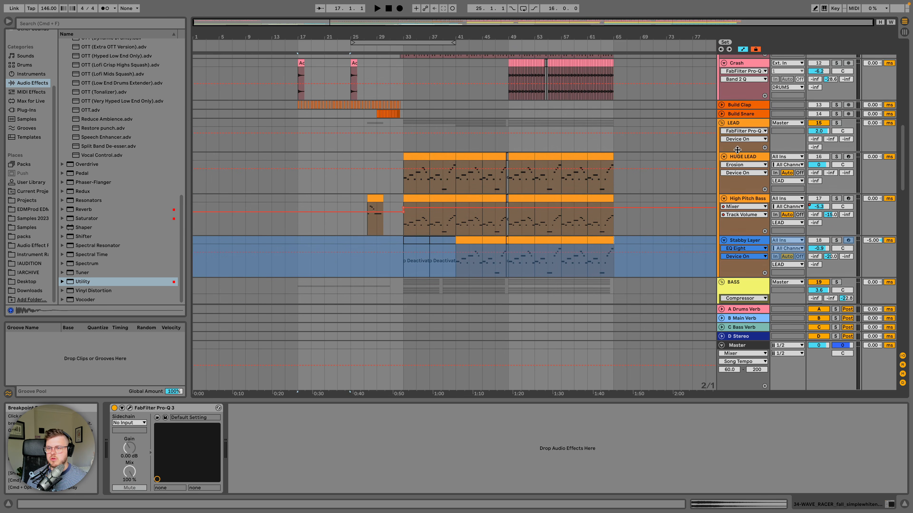
scroll(636, 200, down, 5)
click(756, 104)
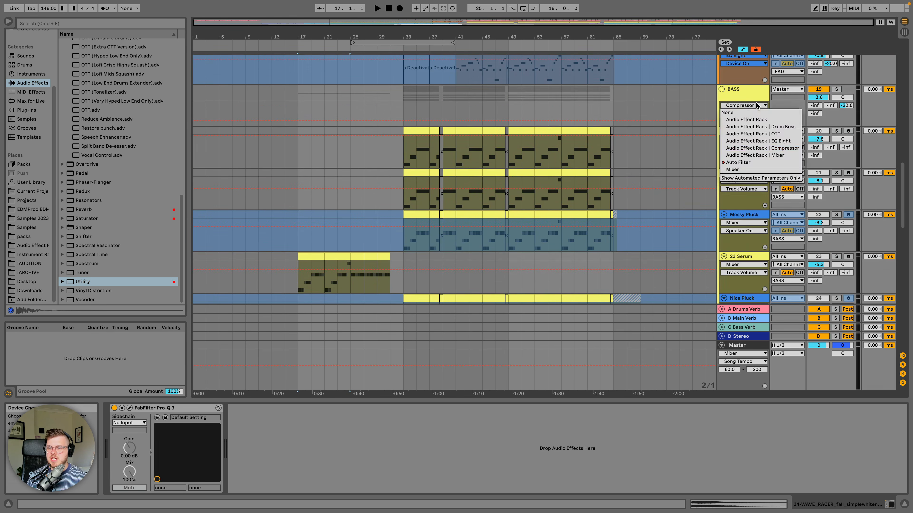
click(742, 161)
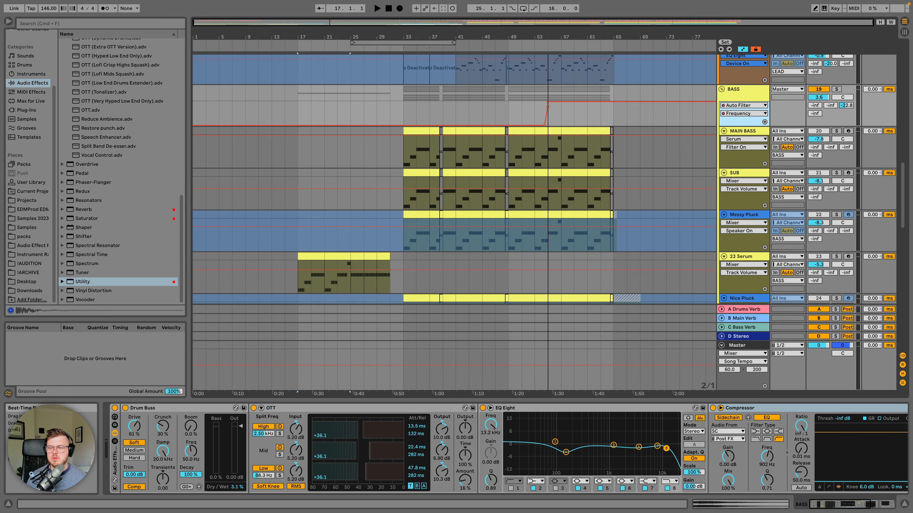
scroll(558, 55, up, 3)
scroll(763, 409, right, 5)
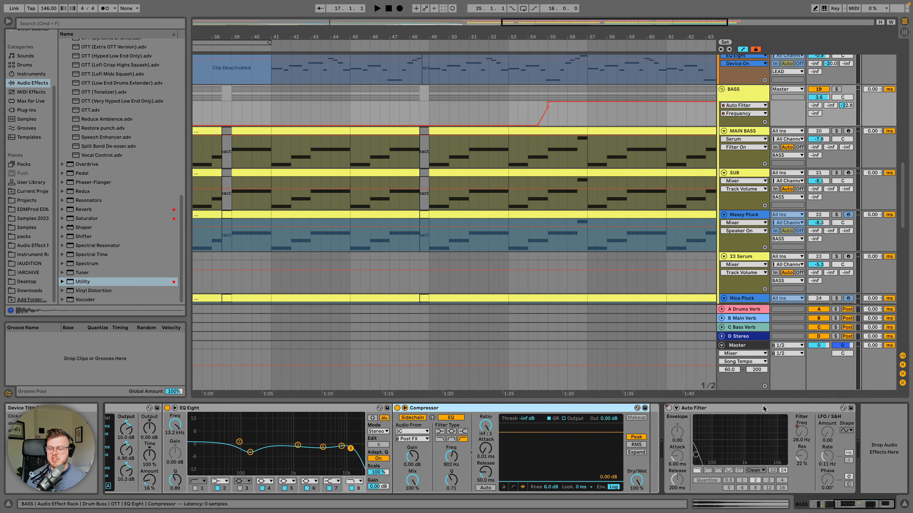
Step: Select the Snare track's bar 54 to 55 range and clear the active solo so all tracks sound
scroll(506, 107, up, 15)
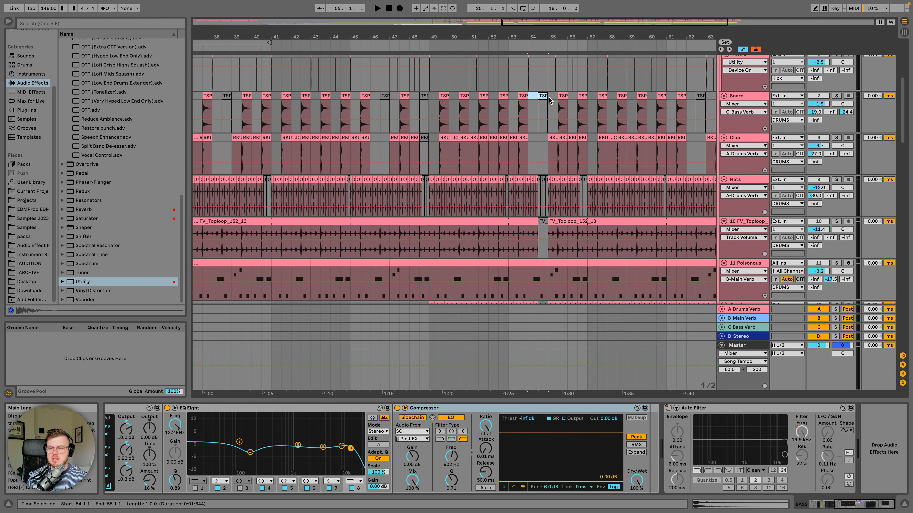
click(544, 95)
scroll(665, 80, up, 5)
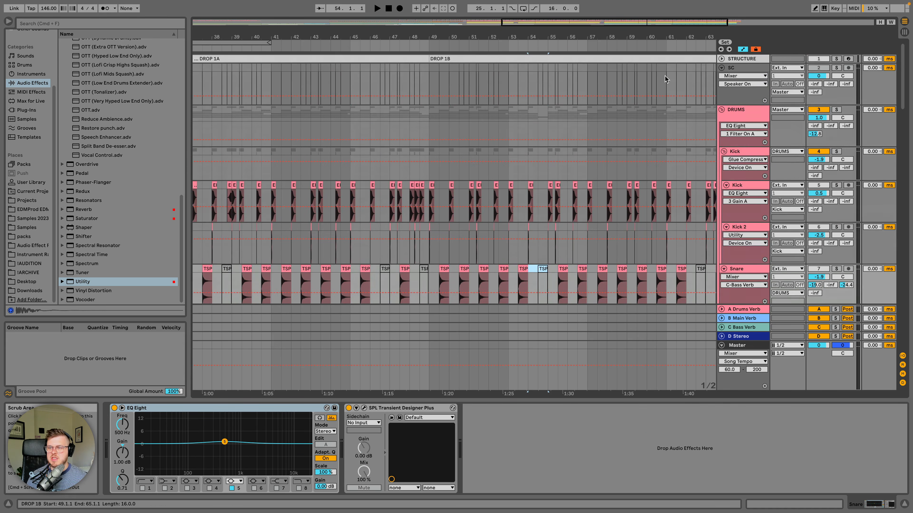
click(835, 104)
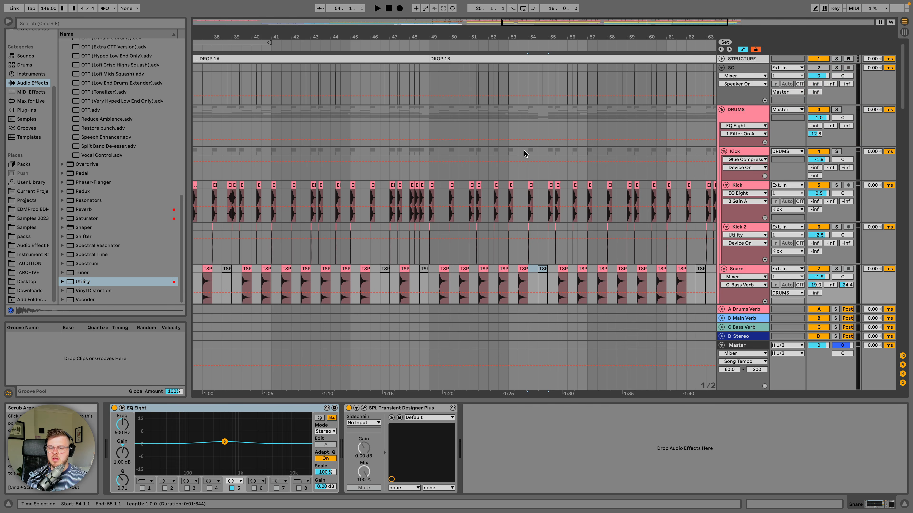
Step: Play the full mix from around bar 52 and select the BASS filter automation rise from 54.3.1 to 55.3.1
scroll(524, 150, down, 10)
scroll(525, 151, down, 15)
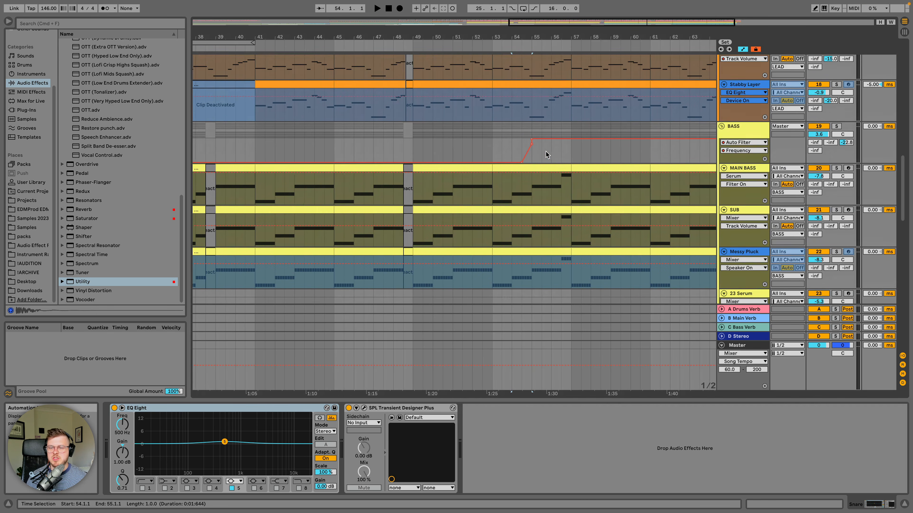
scroll(499, 147, up, 5)
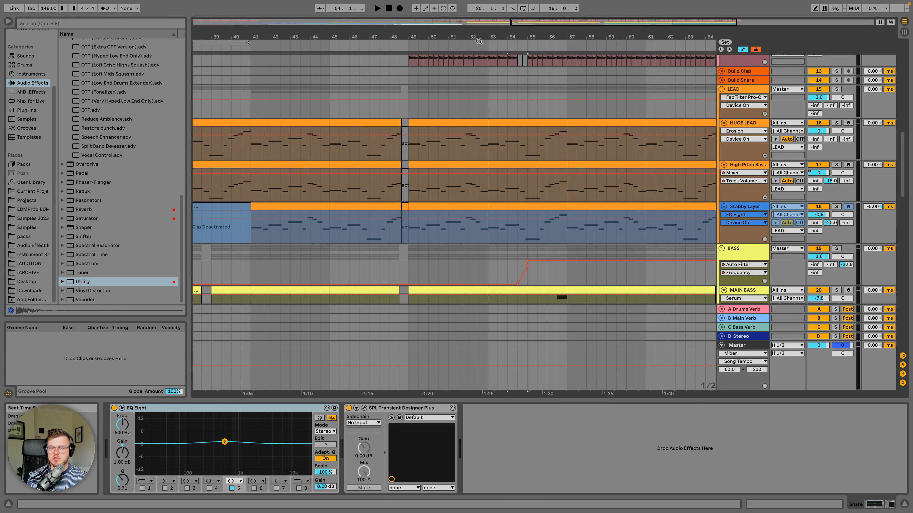
click(468, 44)
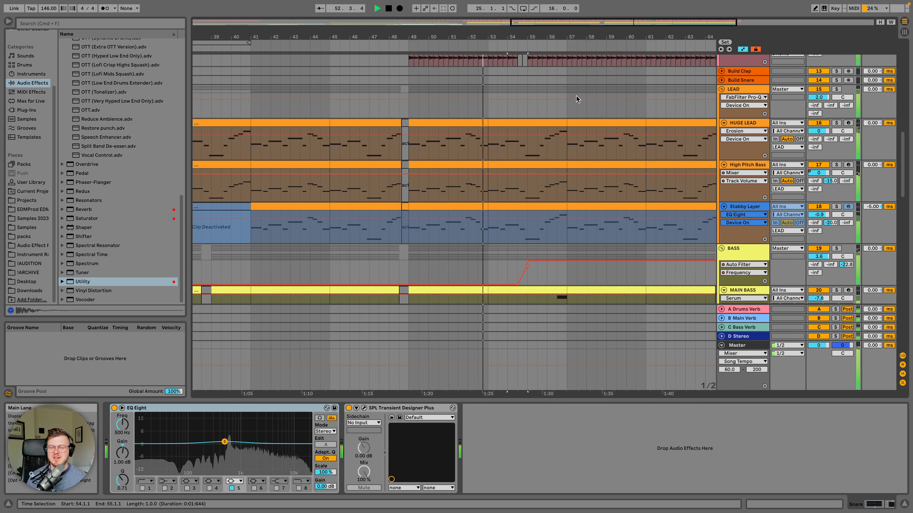
drag(517, 264, 537, 266)
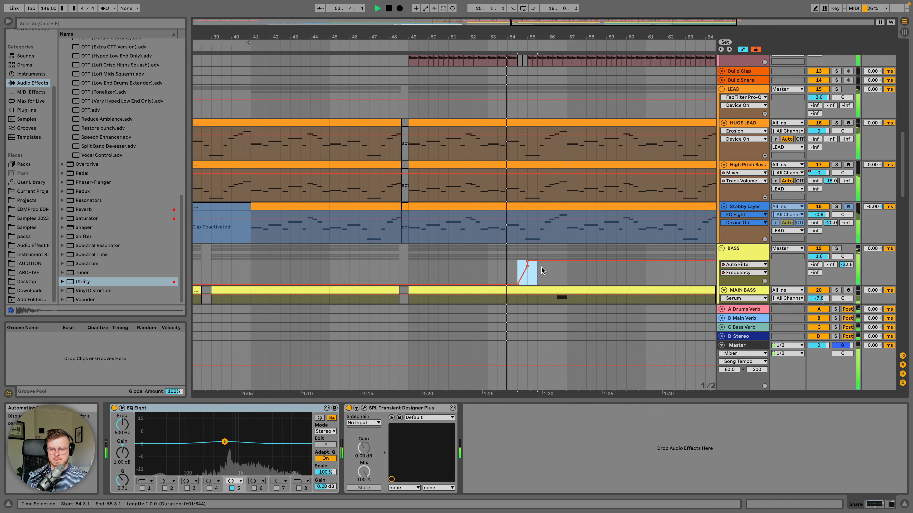
Step: Stop playback and select the High Pitch Bass automation range from 54.3.1 to 56.1.1
scroll(541, 267, down, 1)
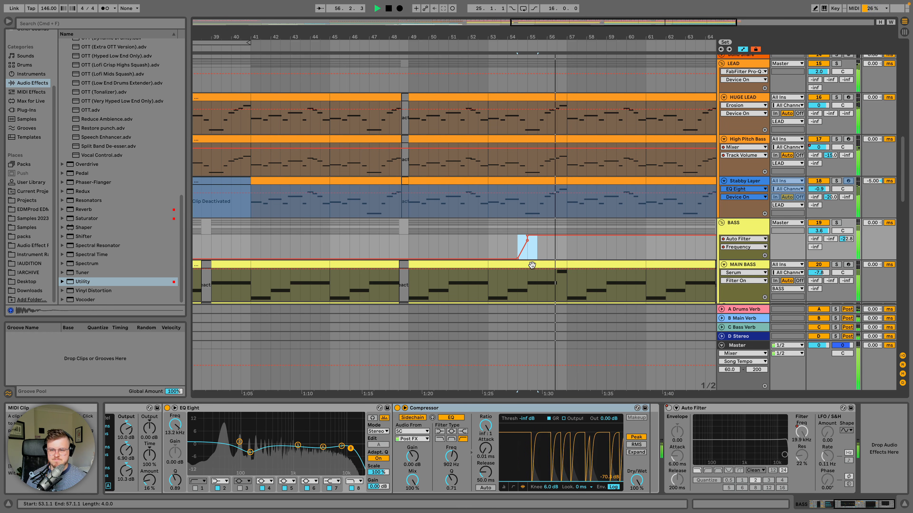
key(space)
drag(518, 169, 545, 167)
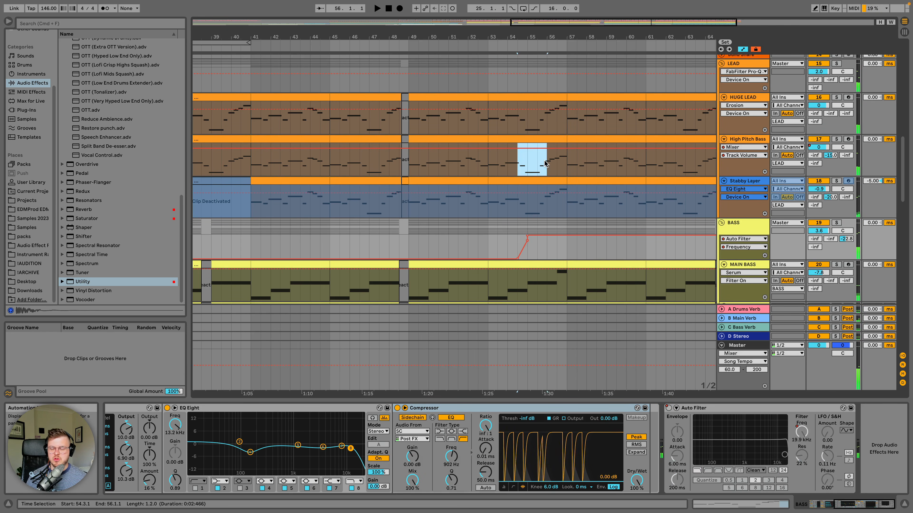
Step: Display the Auto Filter frequency automation on the Soaring Chords track and select its rise from 54.1.1 to 56.1.1
scroll(533, 170, down, 12)
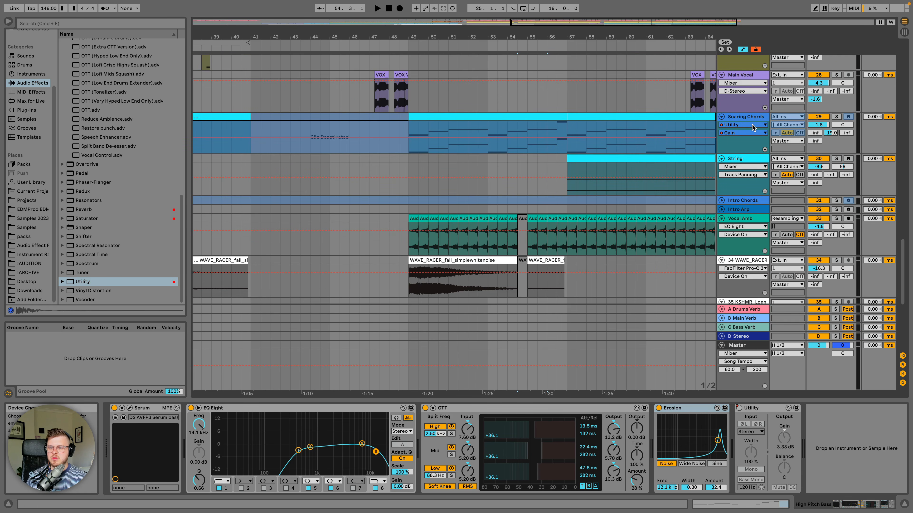
click(752, 125)
click(742, 114)
click(743, 133)
click(750, 172)
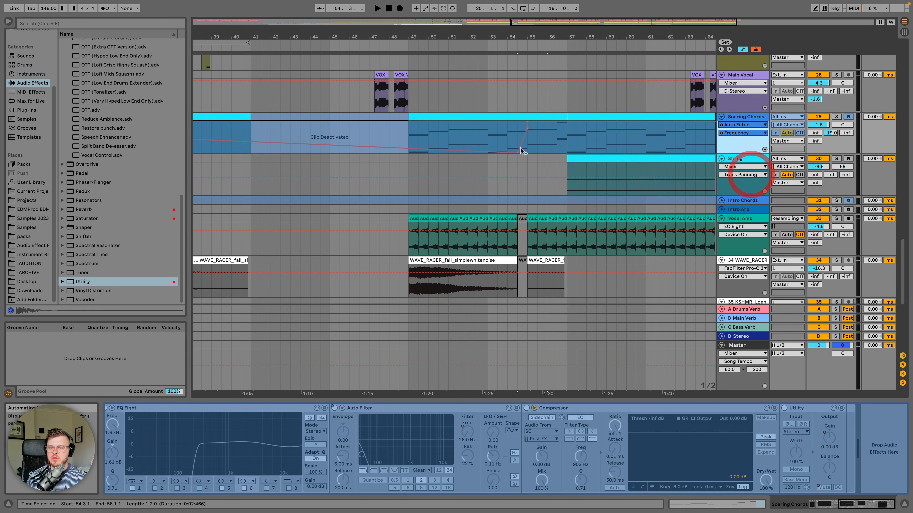
drag(518, 141, 544, 134)
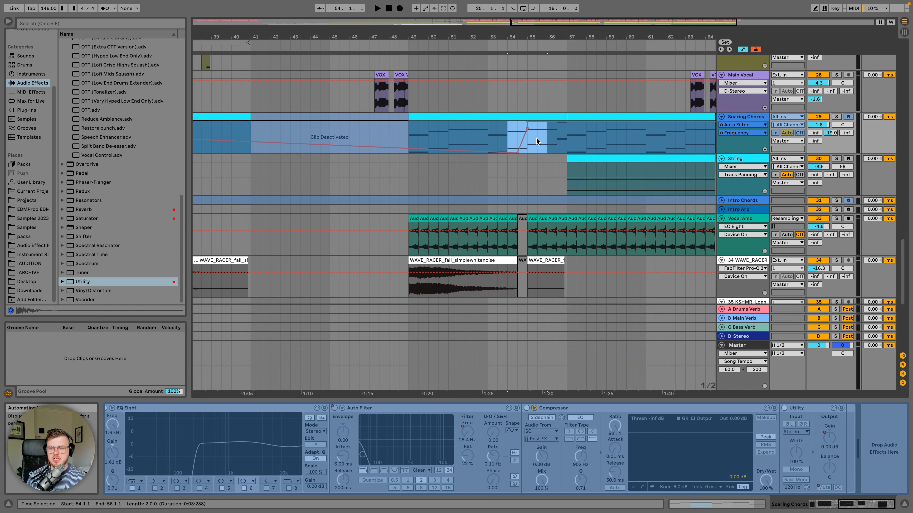
Step: Solo the Soaring Chords track, audition its filter rise from 54.3.1, and clear the solo
click(516, 107)
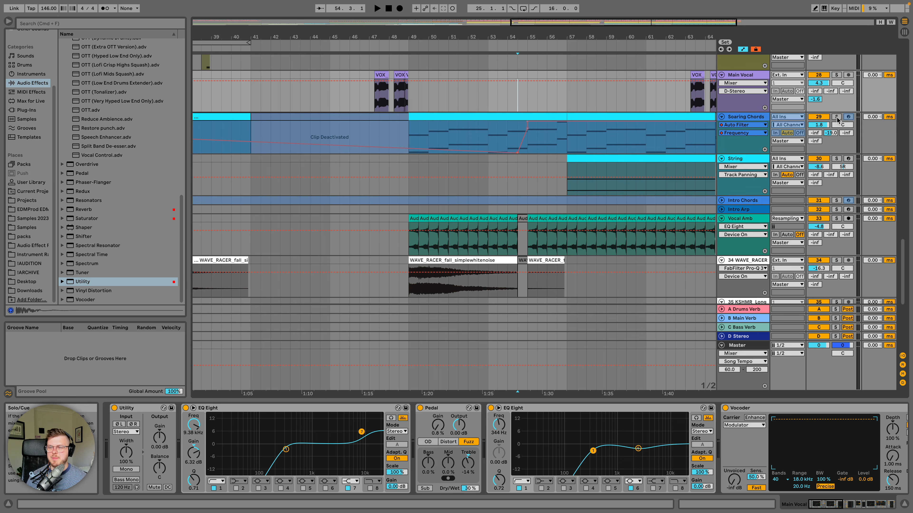
click(837, 117)
key(space)
key(space)
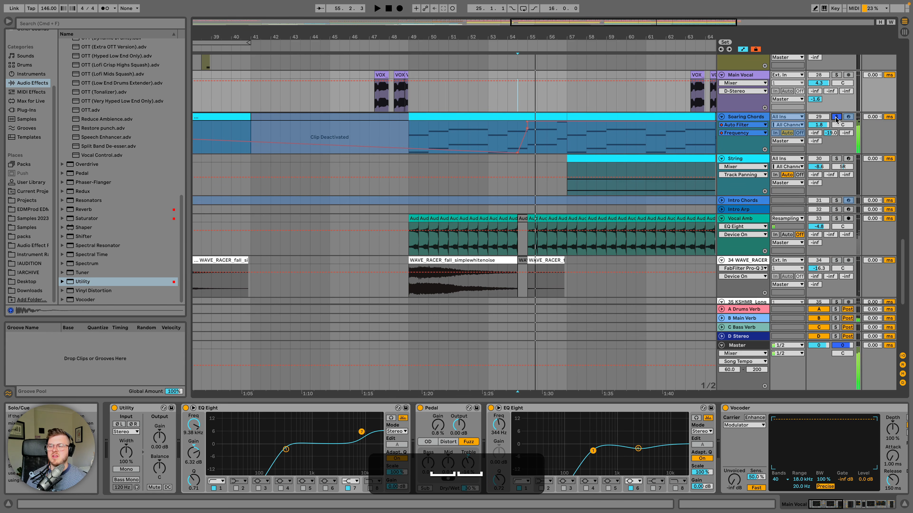
click(835, 117)
Step: Select the BASS group's filter automation from 53.1.1 to 56.1.1 and examine it against the wider arrangement
scroll(526, 152, up, 10)
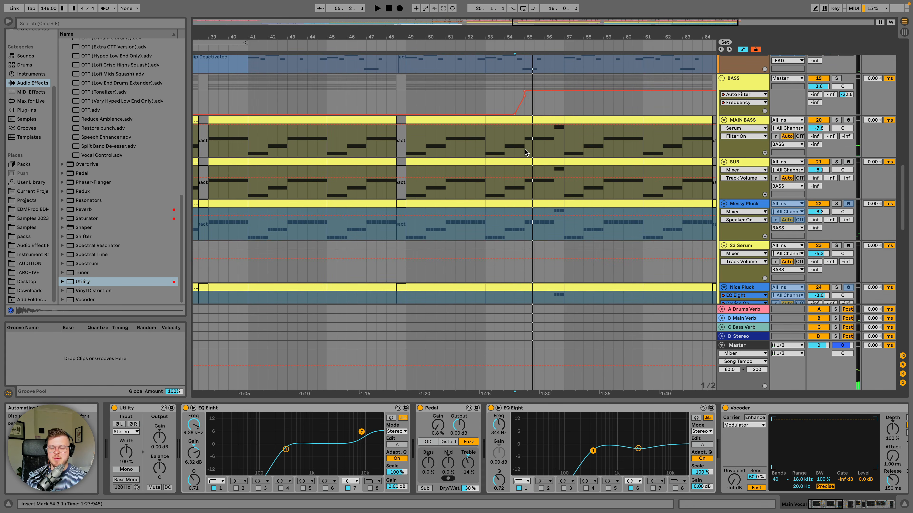
drag(485, 97, 546, 98)
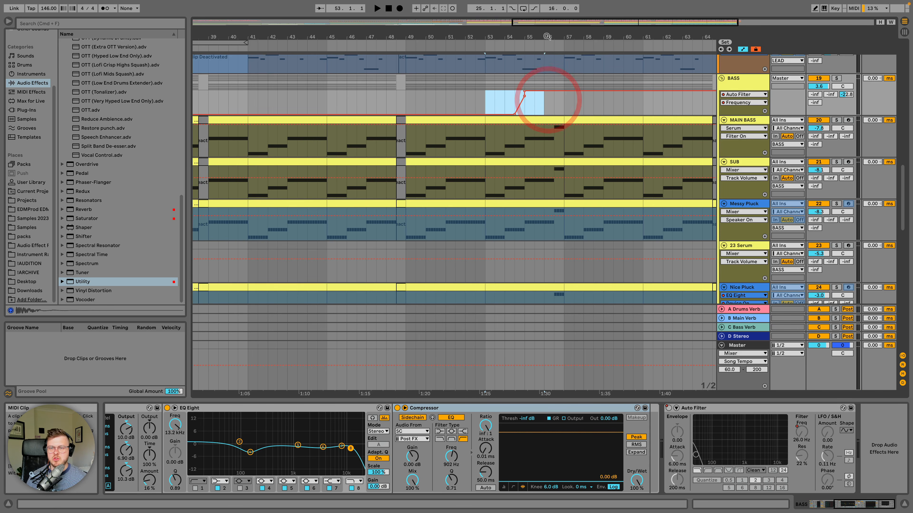
key(minus)
drag(552, 40, 551, 37)
scroll(570, 154, down, 1)
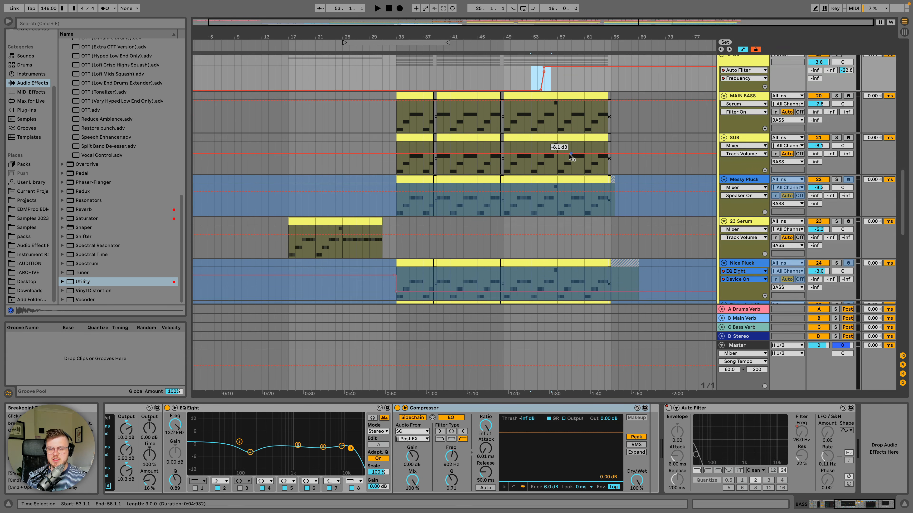
scroll(569, 155, up, 4)
scroll(569, 155, up, 1)
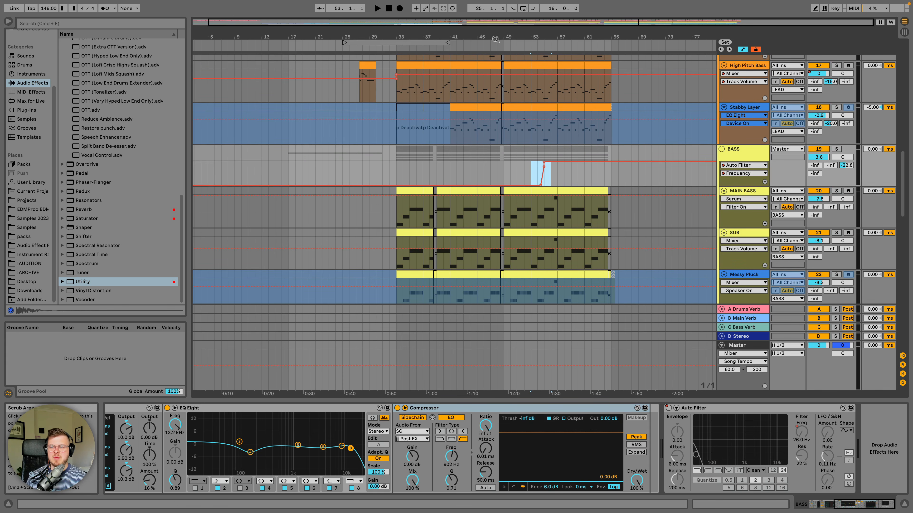
Step: Select the BASS automation range from 38.1.1 to 39.1.1 around the first bass gap
drag(498, 40, 478, 56)
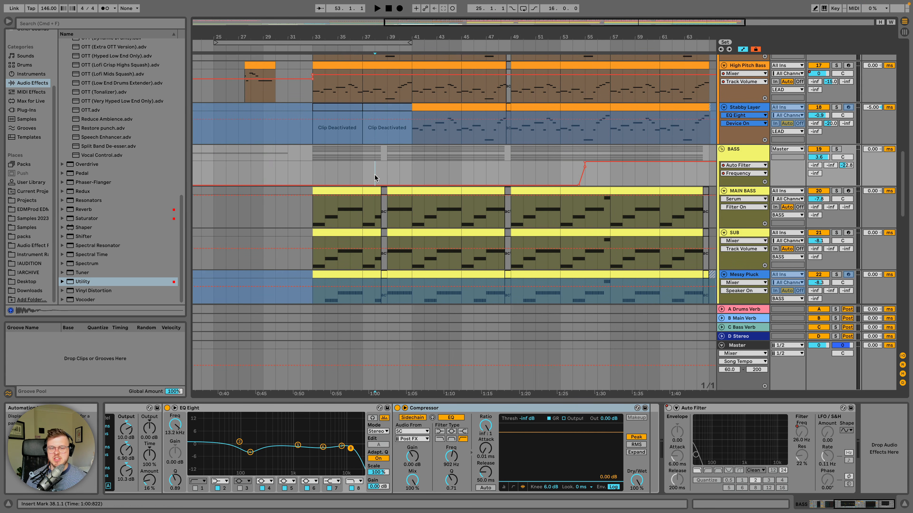
drag(375, 175, 392, 174)
scroll(474, 191, up, 4)
scroll(474, 190, down, 4)
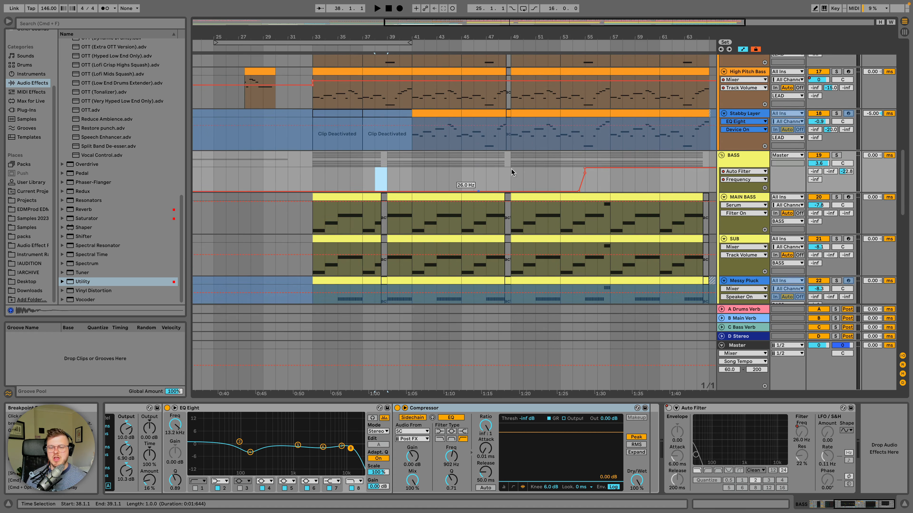
Step: Select the BASS automation range from 48.3.1 to 49.1.1 over the deactivated bass clips before Drop 1B
drag(530, 37, 530, 43)
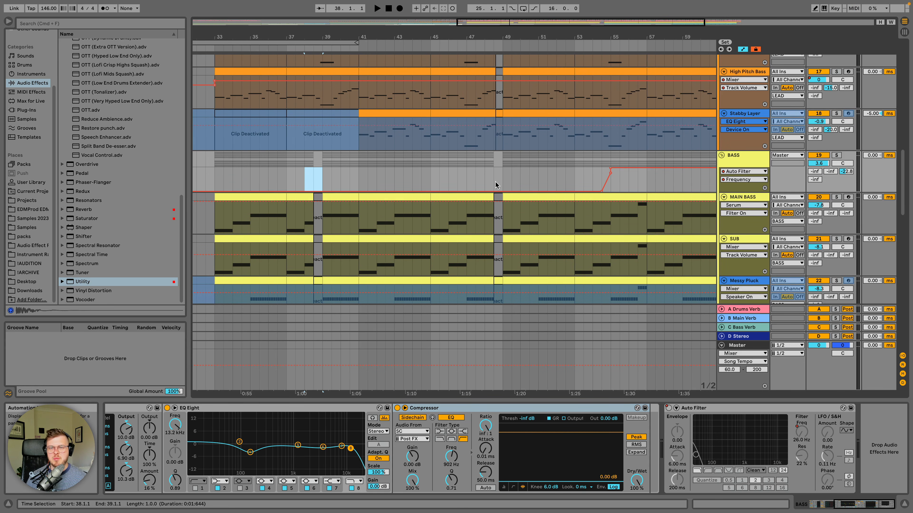
click(498, 181)
drag(514, 30, 515, 34)
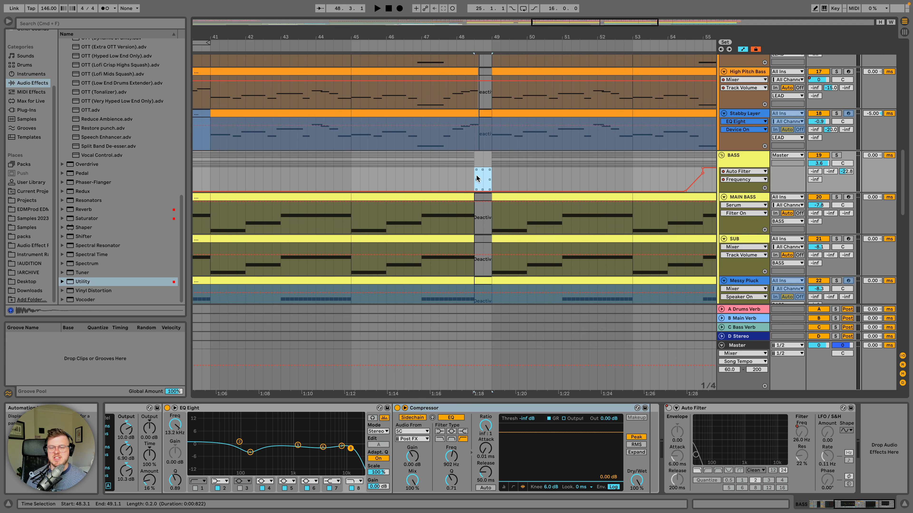
Step: Play the full mix from 47.1.1 through the bass gap into Drop 1B, and stop in bar 49
click(421, 176)
key(space)
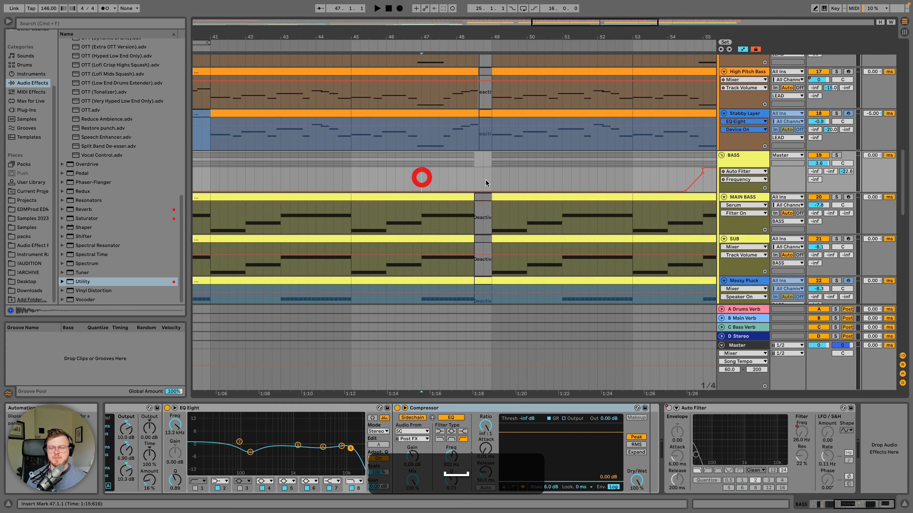
scroll(539, 165, down, 1)
scroll(530, 159, up, 1)
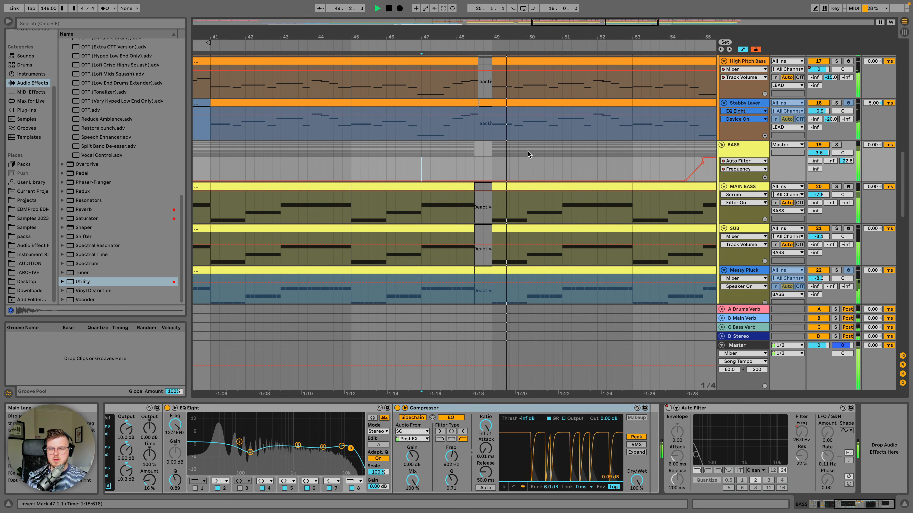
scroll(527, 152, up, 3)
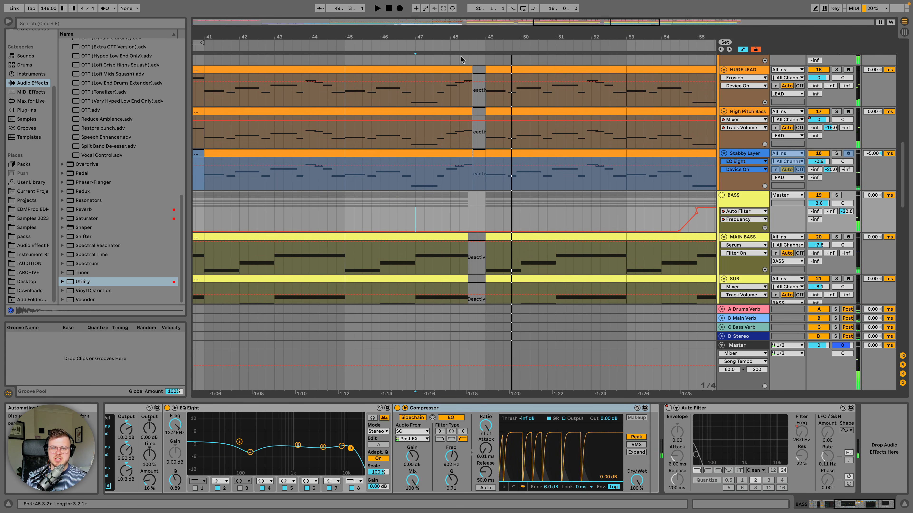
Step: Replay the transition into Drop 1B from about bar 47 while examining the lower bass layers
click(431, 46)
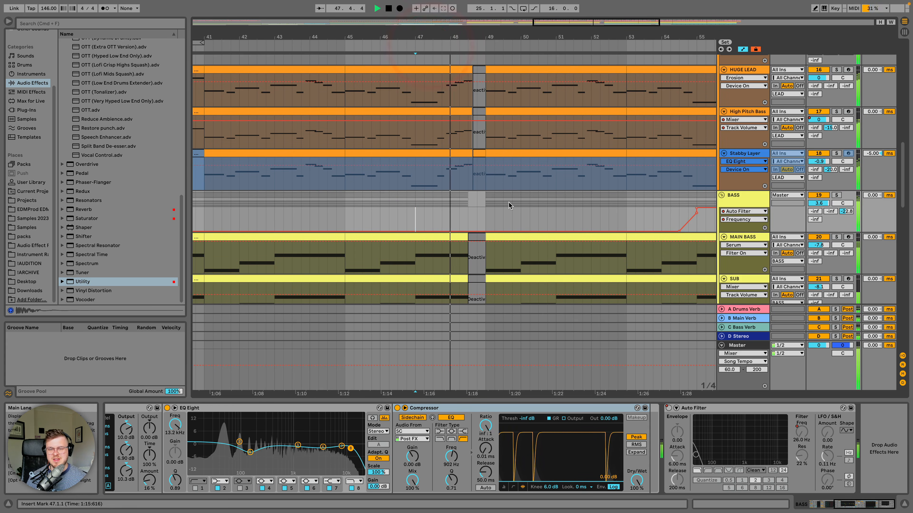
scroll(509, 203, down, 3)
scroll(509, 204, down, 5)
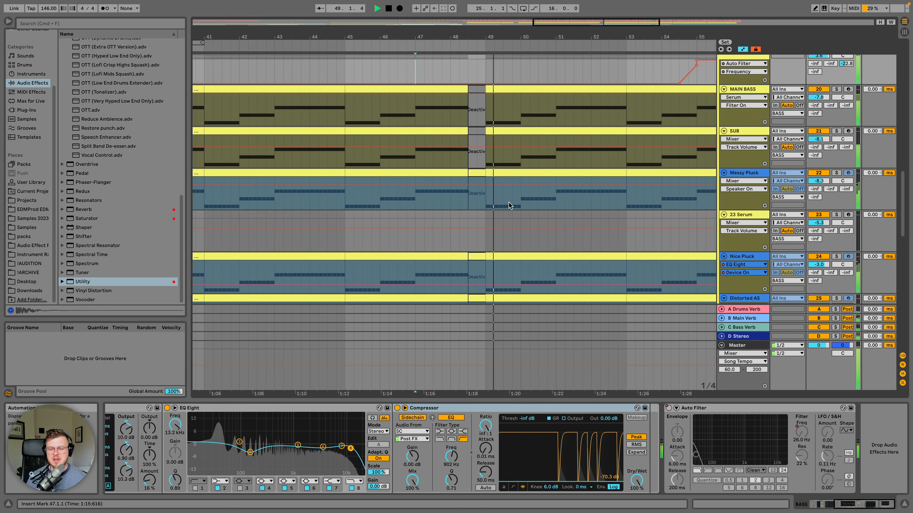
scroll(505, 206, down, 5)
scroll(502, 207, down, 5)
Step: Select 48.3.1 to 49.1.1 across Wob Fill and Main Vocal, stop playback, and place the insert marker at 51.1.1 on Wob Fill
drag(467, 209, 488, 235)
key(space)
key(minus)
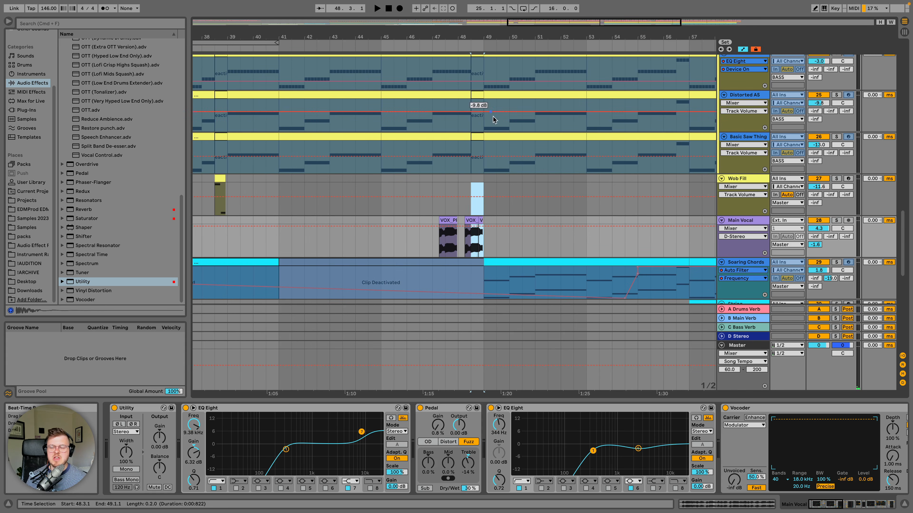
drag(494, 34, 495, 22)
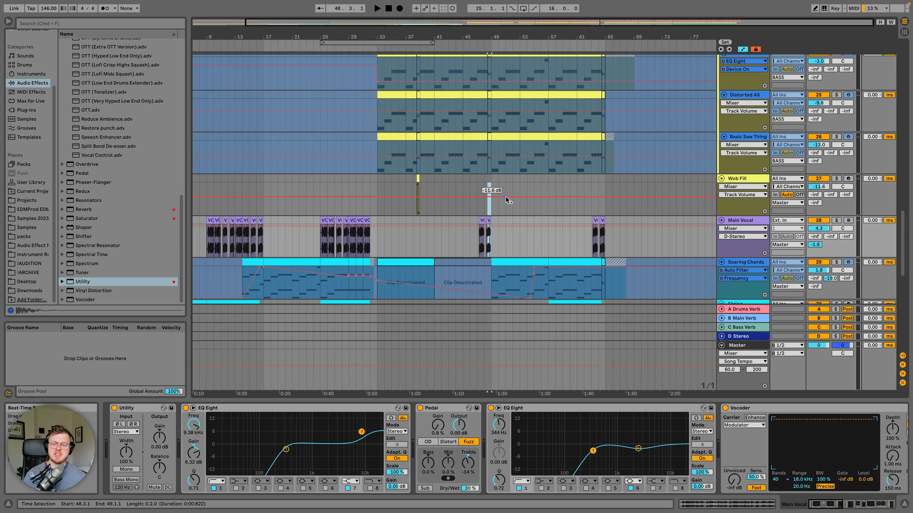
click(504, 183)
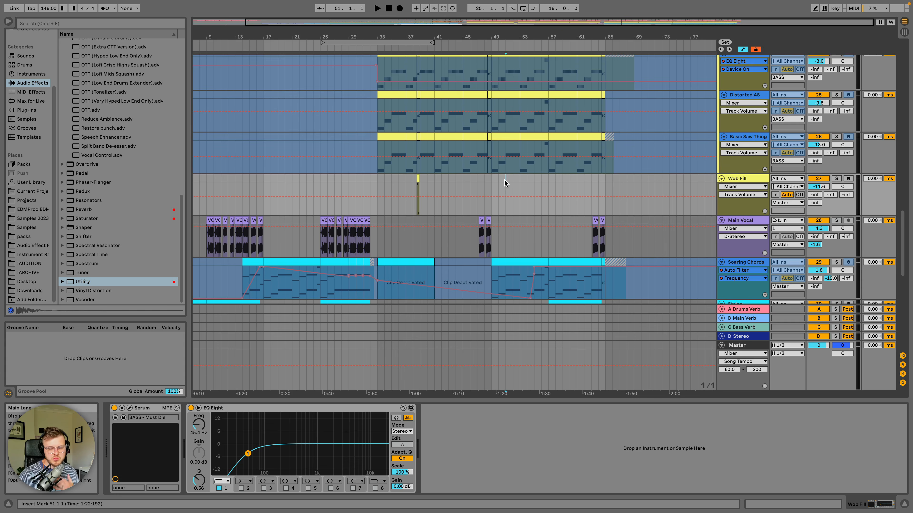
Step: Select 33.1.1 to 49.1.1 on the GANZ riser track, and narrow the selection to the riser clip at 48.1.1
scroll(505, 180, up, 2)
scroll(504, 182, down, 15)
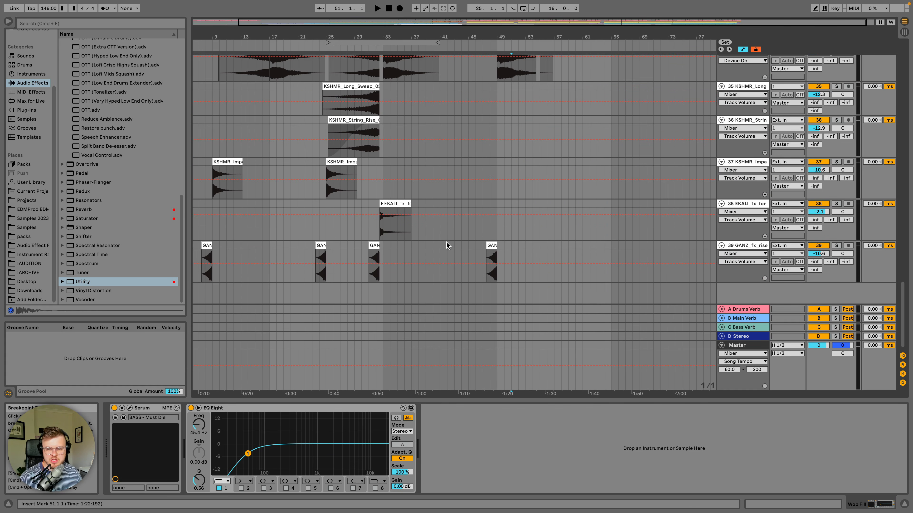
drag(383, 247, 498, 248)
click(494, 249)
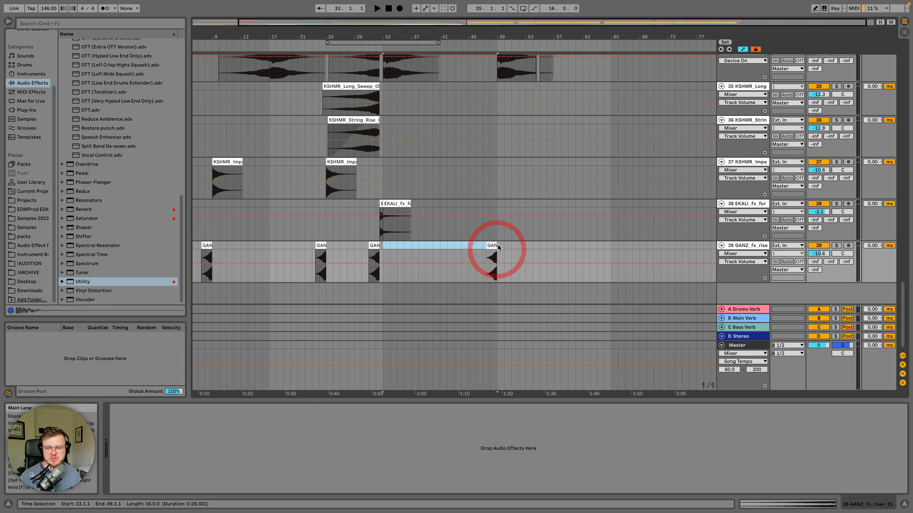
click(489, 248)
Step: Play the kick fill leading into Drop 1B from 48.1.1 with all tracks sounding, and stop in bar 49
scroll(490, 144, up, 20)
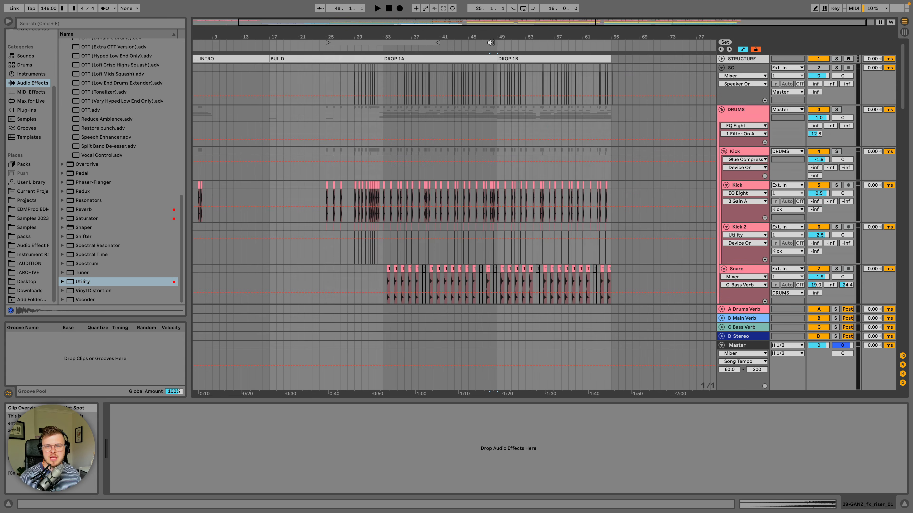
scroll(528, 122, down, 10)
scroll(528, 121, up, 10)
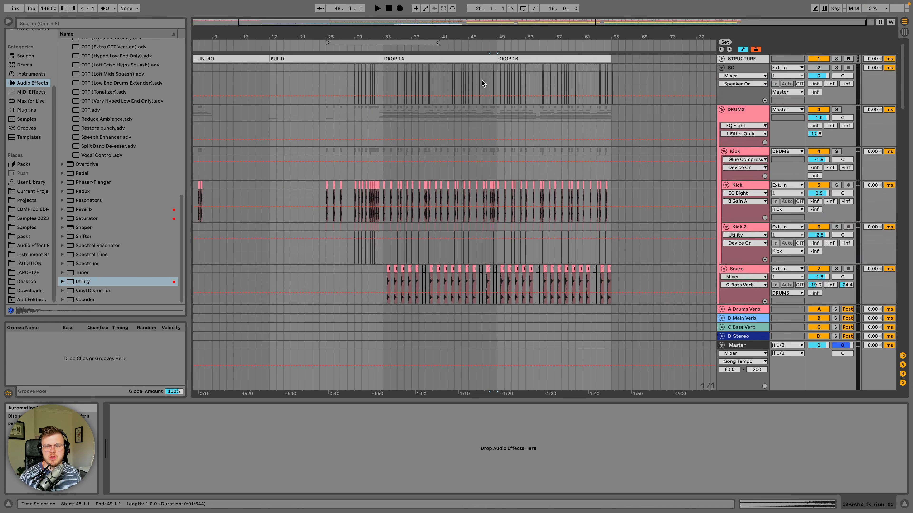
drag(492, 39, 498, 158)
click(476, 185)
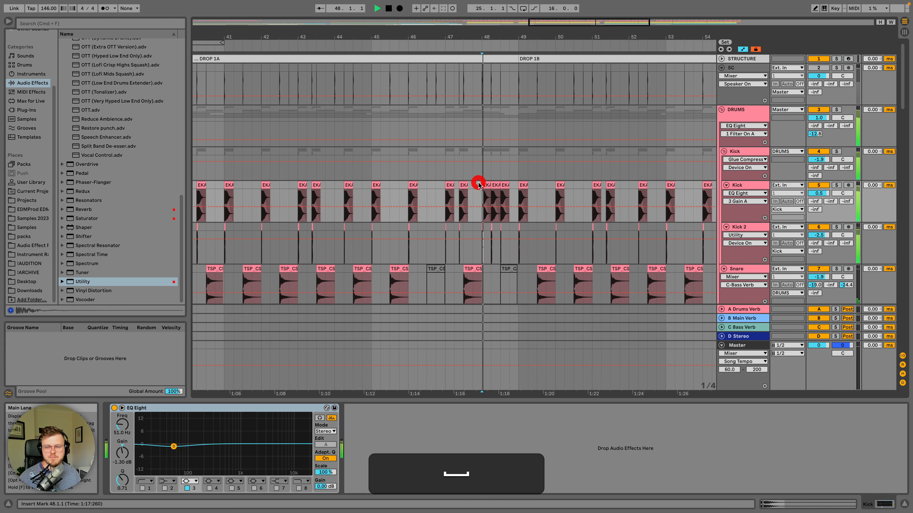
key(space)
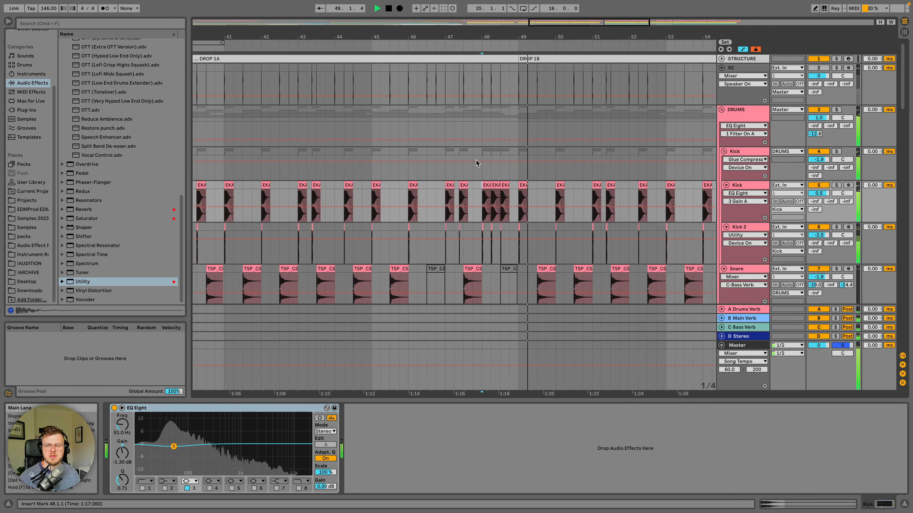
key(space)
Step: Select the WAVE_RACER white noise fall clip from 49.1.1 to 54.3.1
scroll(484, 205, down, 3)
scroll(484, 216, down, 10)
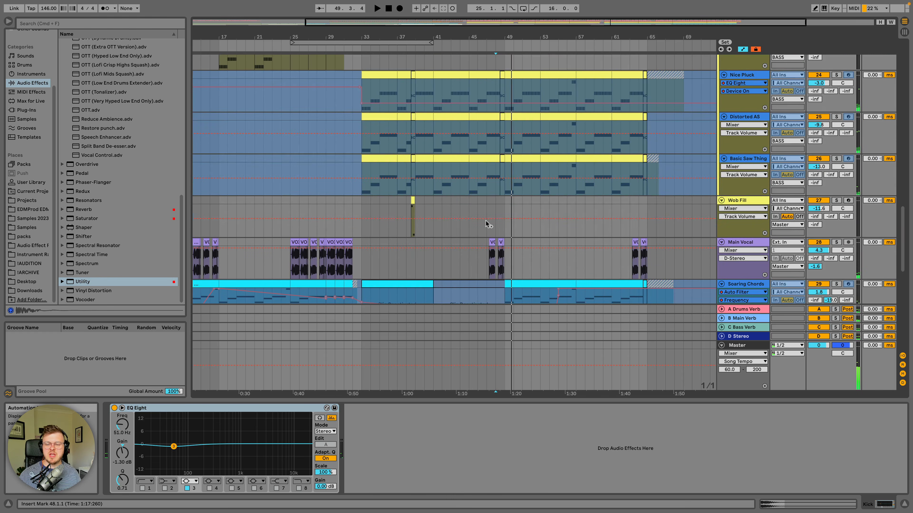
click(519, 263)
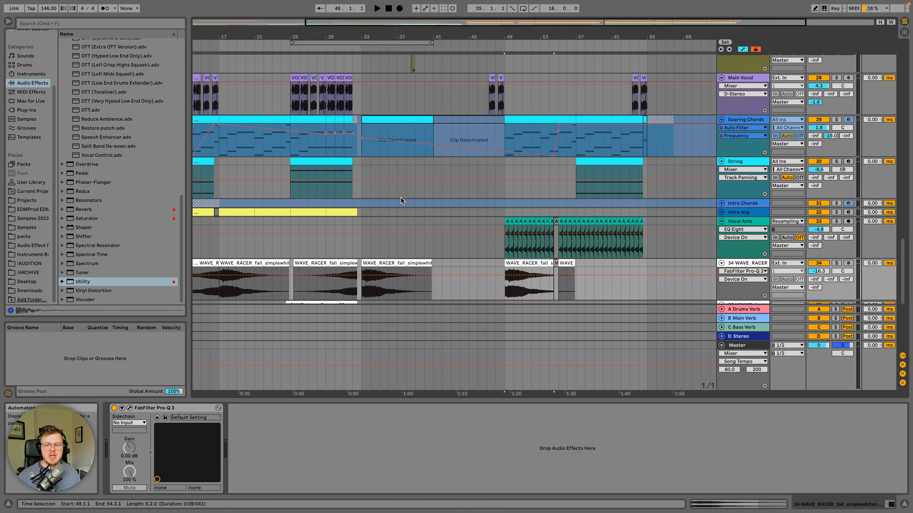
Step: Mark out the build on the SC track, and select both drop sections from 33.1.1 to 65.1.1
scroll(401, 198, left, 5)
scroll(401, 197, up, 3)
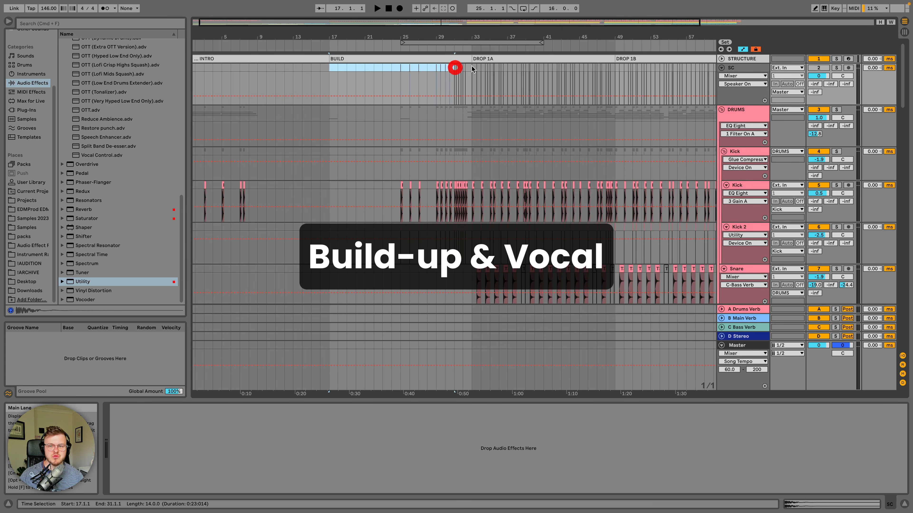
drag(472, 67, 639, 72)
drag(768, 70, 678, 68)
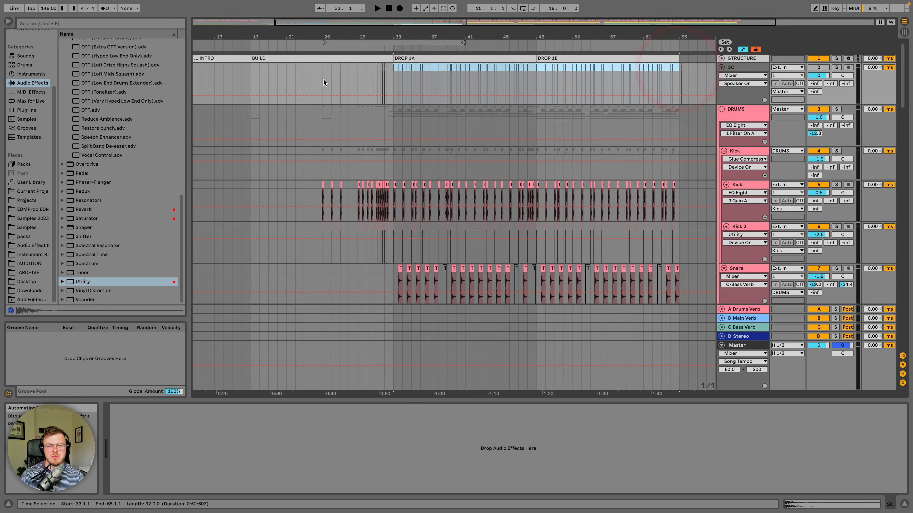
Step: Select the whole build section on the SC track from 17.1.1 to 33.1.1
scroll(321, 82, left, 3)
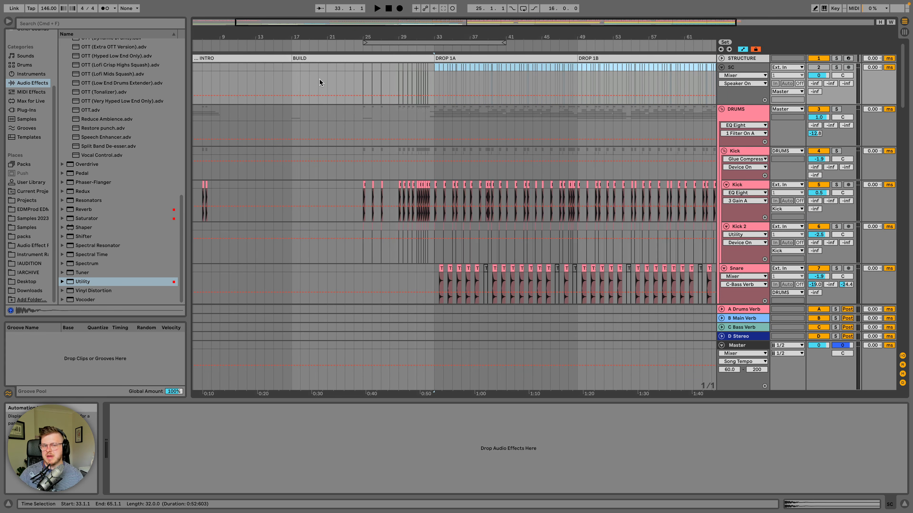
drag(296, 68, 317, 67)
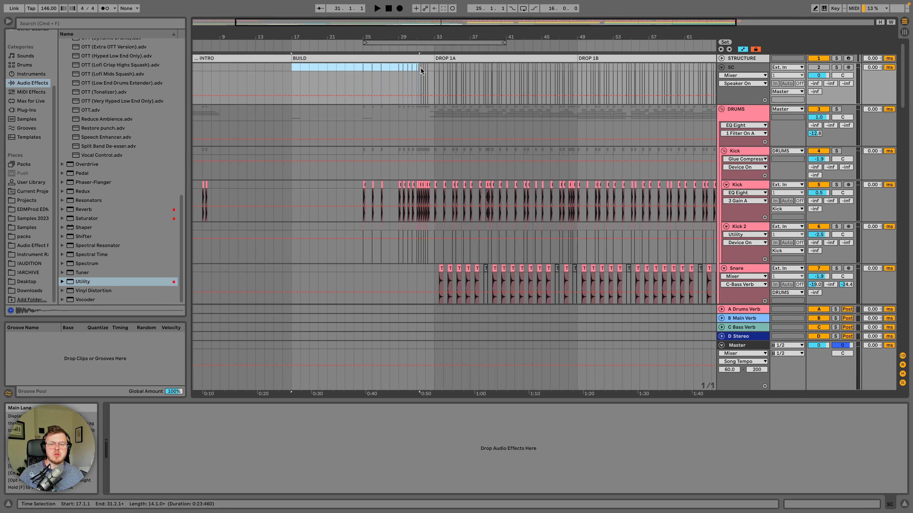
click(434, 67)
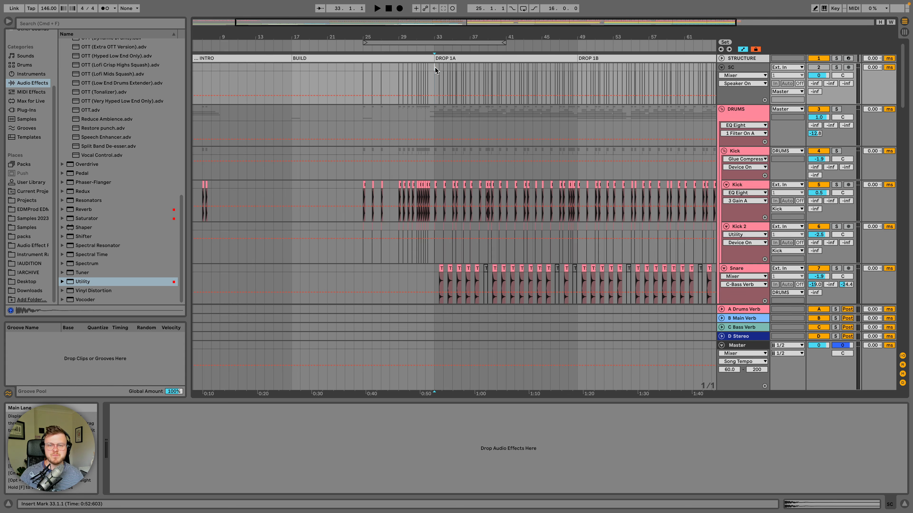
drag(289, 67, 435, 67)
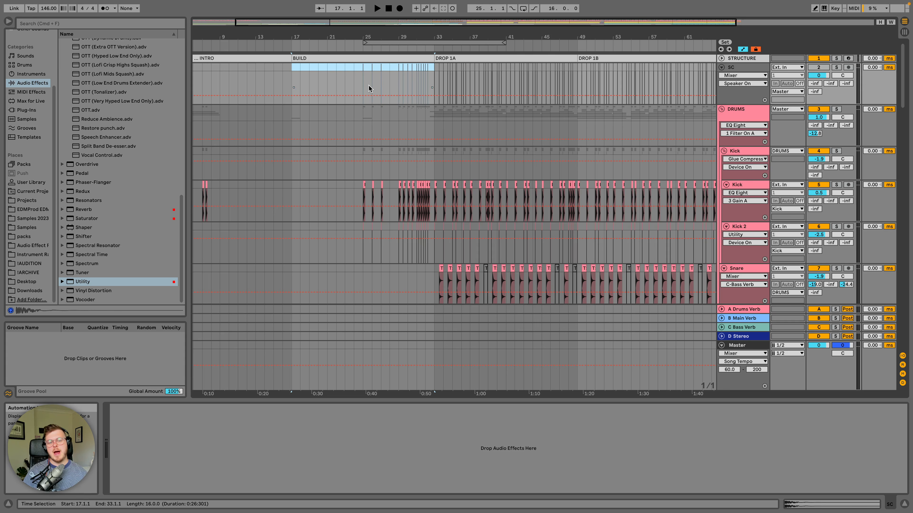
Step: Start playback of the full arrangement from the beginning of the build at 17.1.1
scroll(326, 87, down, 3)
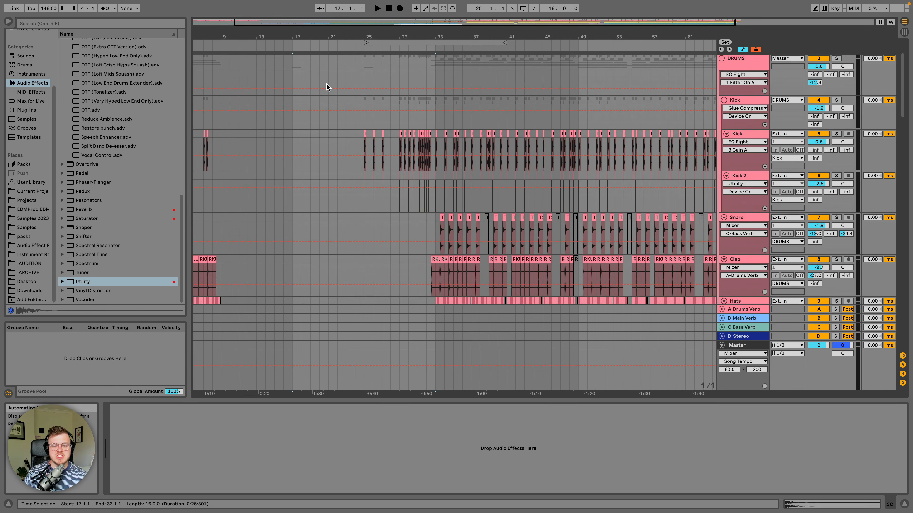
scroll(326, 86, up, 3)
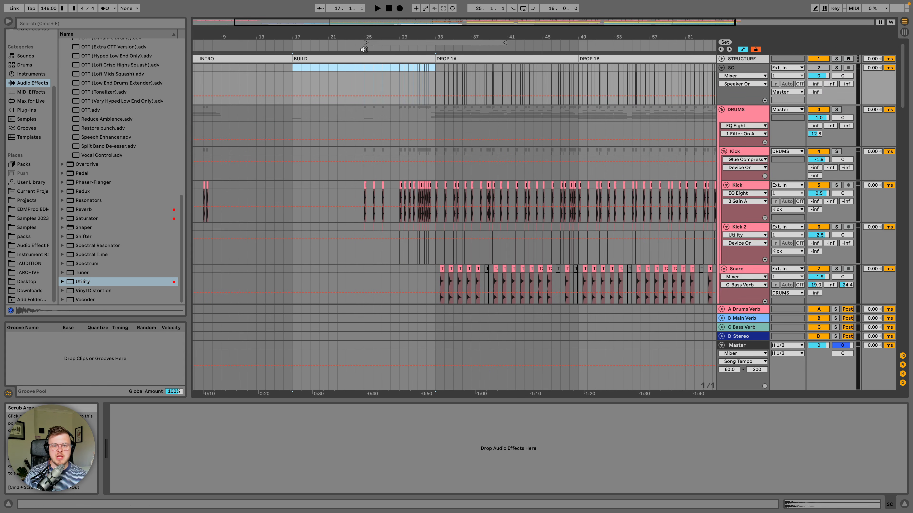
click(309, 57)
click(294, 67)
key(space)
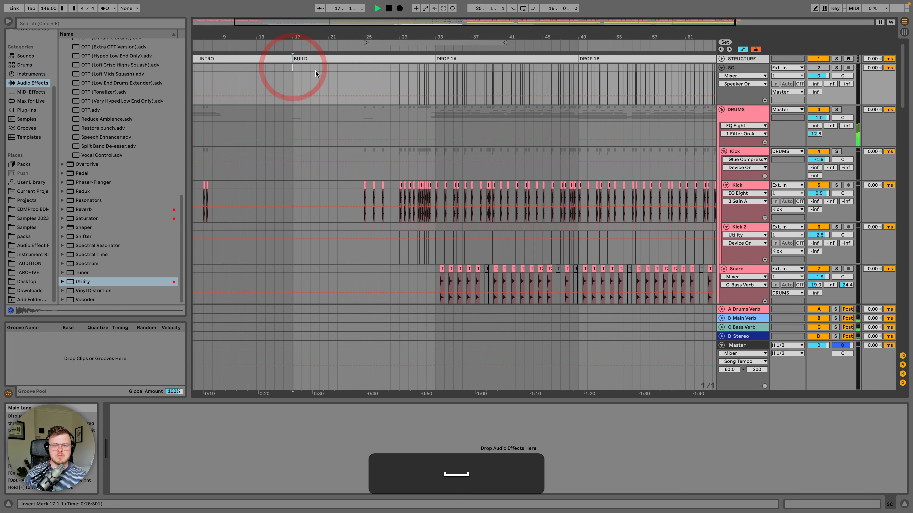
Step: Collapse the DRUMS, LEAD and BASS groups and the Wob Fill, Main Vocal, Soaring Chords and String tracks
click(721, 109)
click(719, 144)
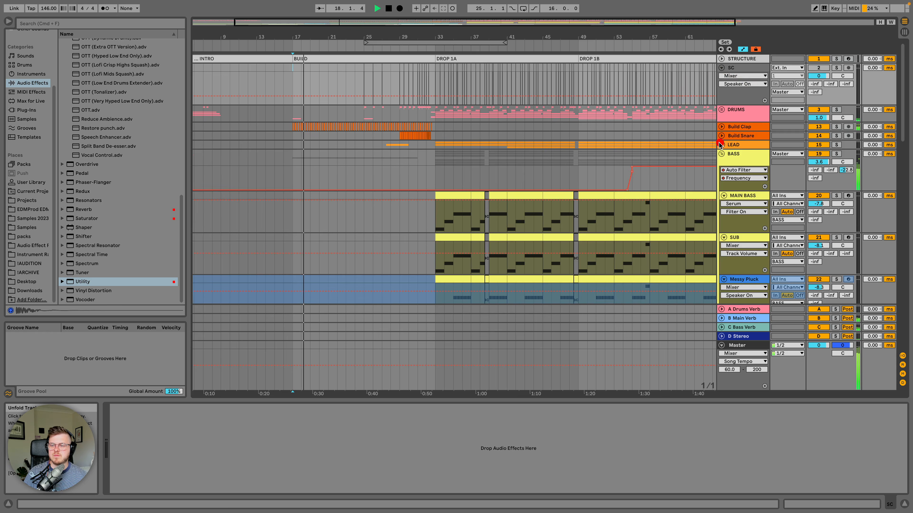
click(721, 153)
click(721, 171)
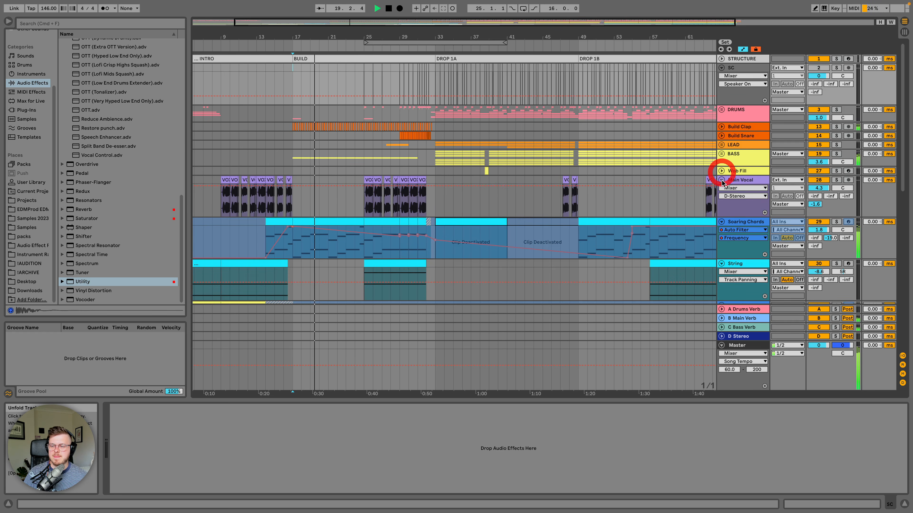
click(722, 179)
click(721, 189)
click(721, 198)
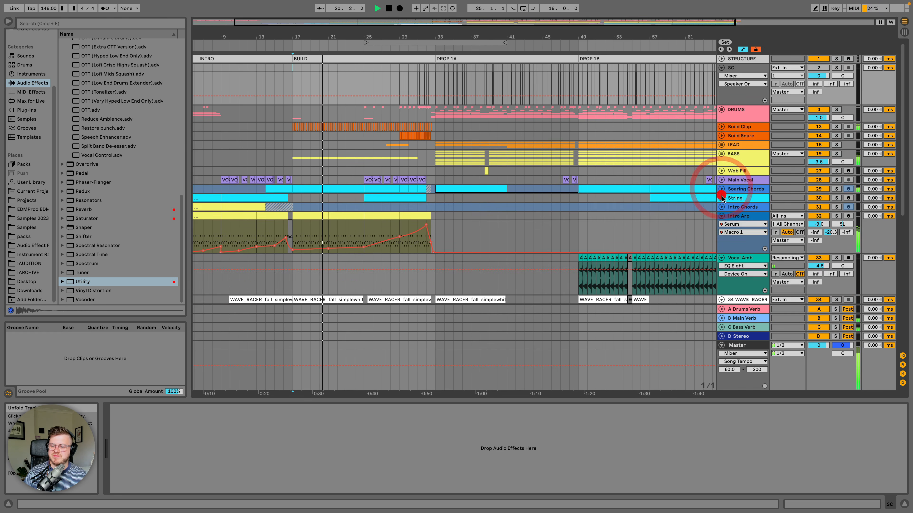
Step: Collapse the Intro Arp, Vocal Amb and effects tracks 34 to 39 so the whole arrangement fits in view
click(722, 216)
click(721, 225)
click(721, 234)
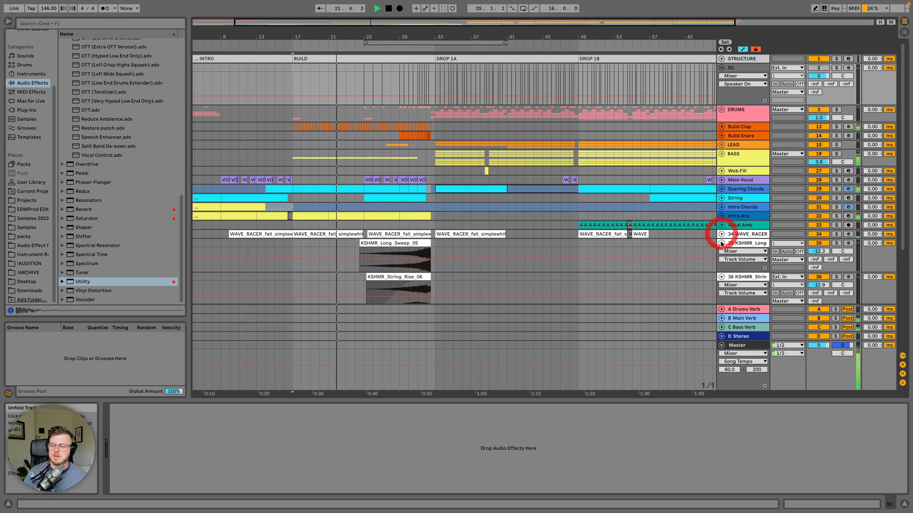
click(721, 243)
click(721, 252)
click(721, 261)
click(721, 270)
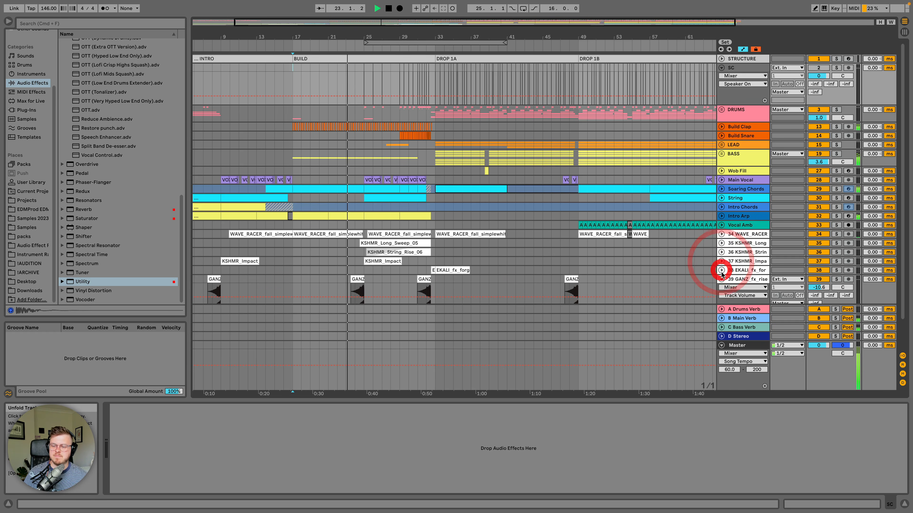
click(721, 279)
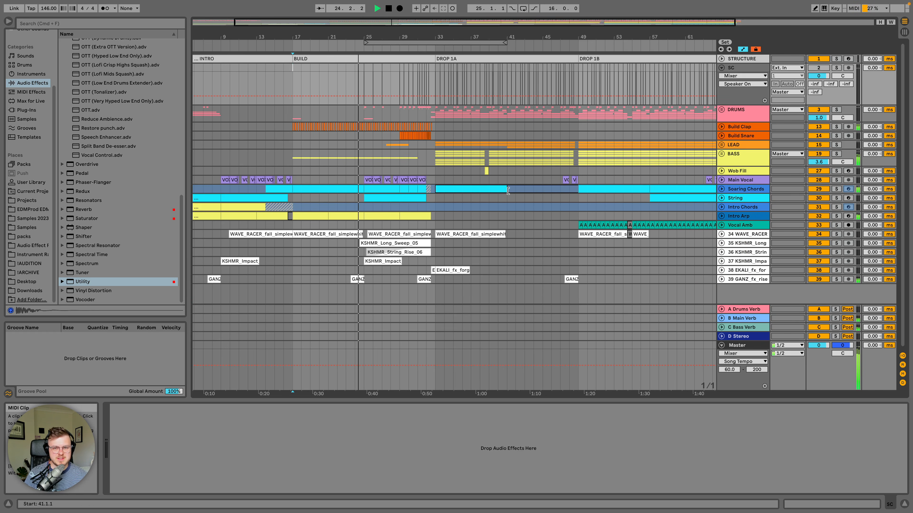
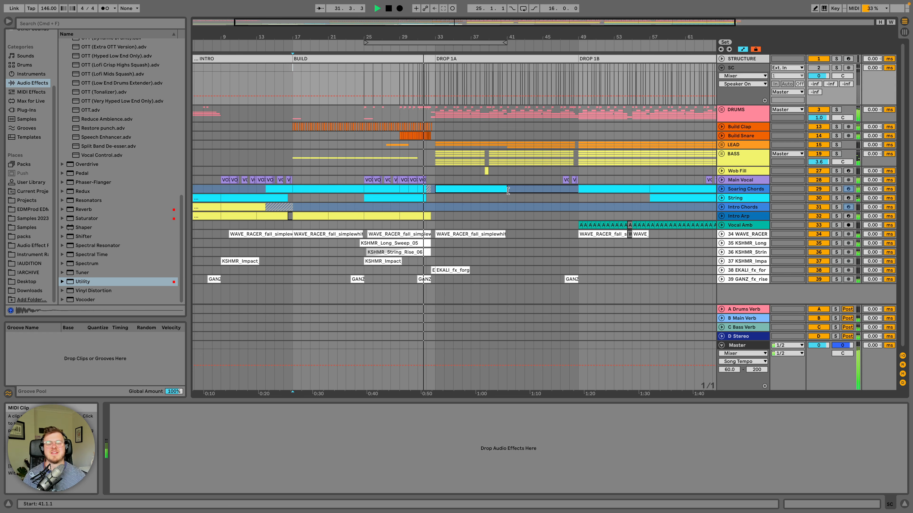
Step: Stop playback in bar 35, and select the build from 17.1.1 to 33.1.1 across all tracks
click(496, 190)
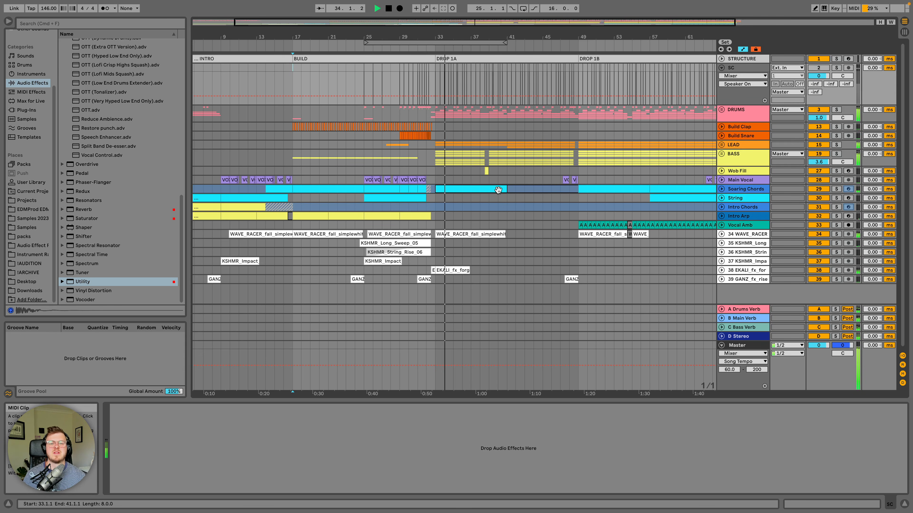
key(space)
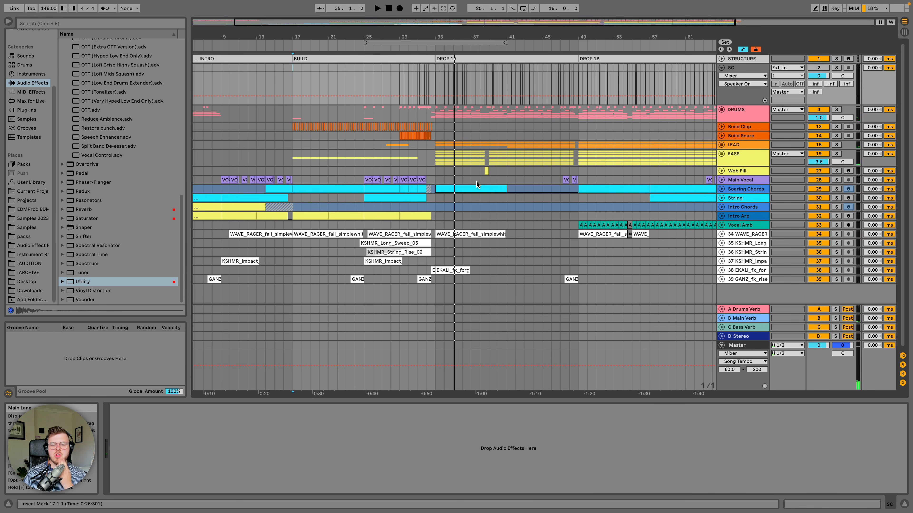
drag(300, 73, 434, 277)
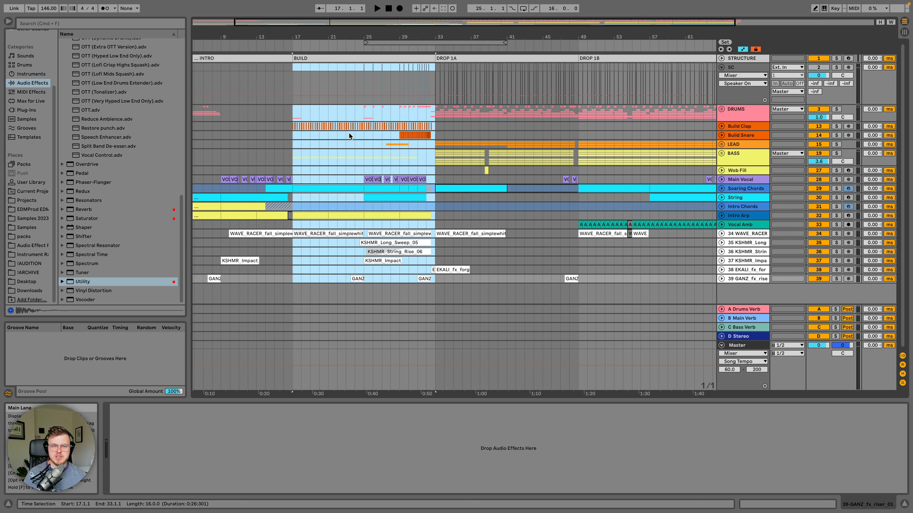
Step: Unfold the Soaring Chords track and mark its chords through the build, then the BASS area from 25.1.1 to 33.1.1
click(721, 189)
click(341, 188)
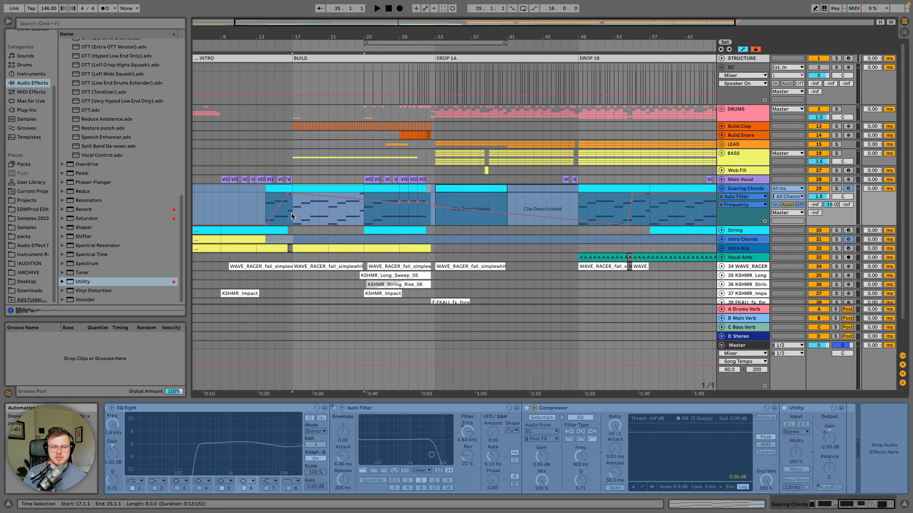
drag(291, 213, 390, 213)
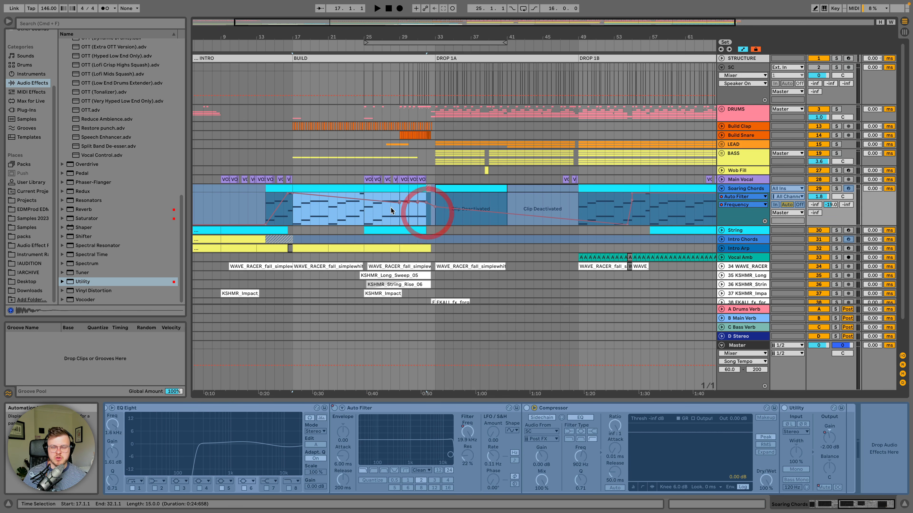
drag(364, 161, 411, 166)
click(427, 173)
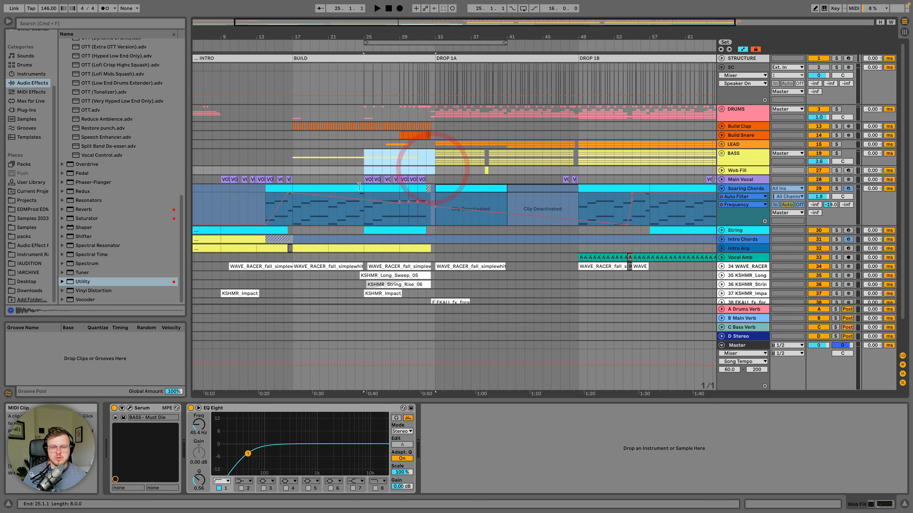
Step: Play the Soaring Chords in solo from 17.1.1, stop in bar 20, and turn the solo off
click(321, 190)
click(836, 188)
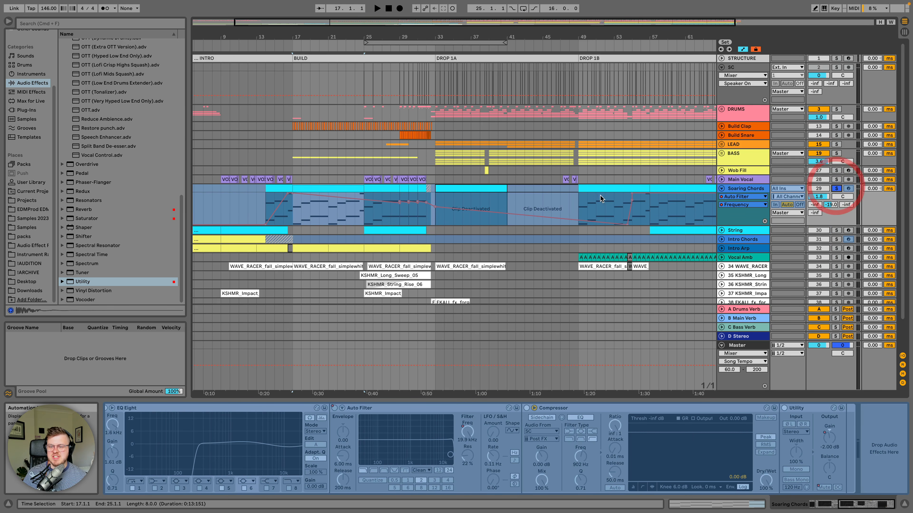
key(space)
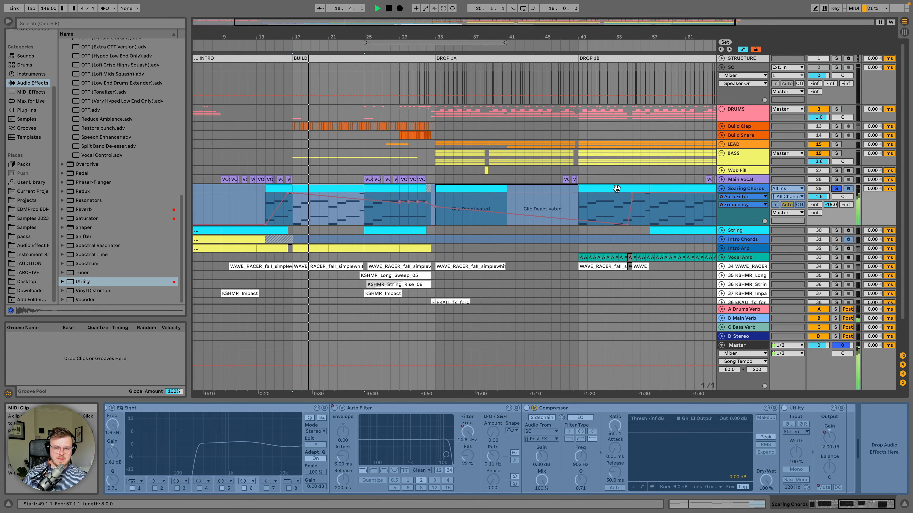
key(space)
click(836, 189)
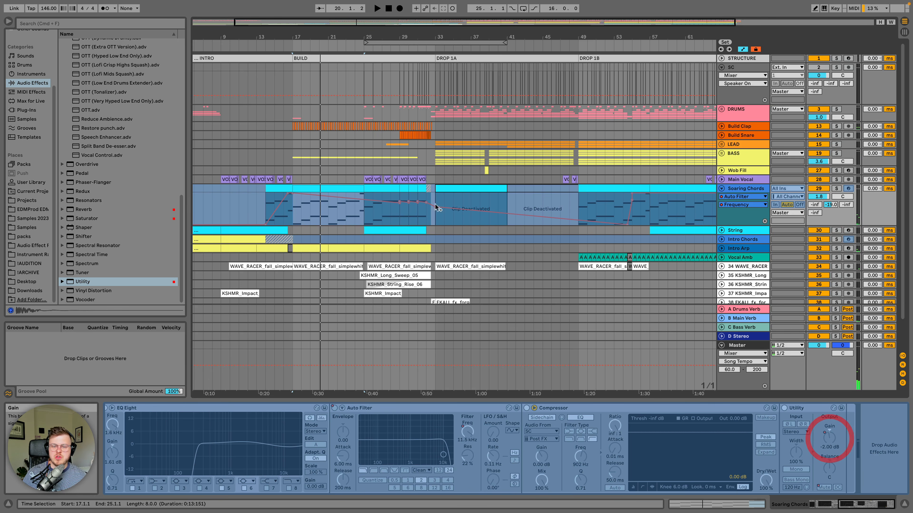
Step: Display the Utility Gain automation on Soaring Chords for the build from 17.1.1 to 33.1.1, and select the SC track
click(743, 196)
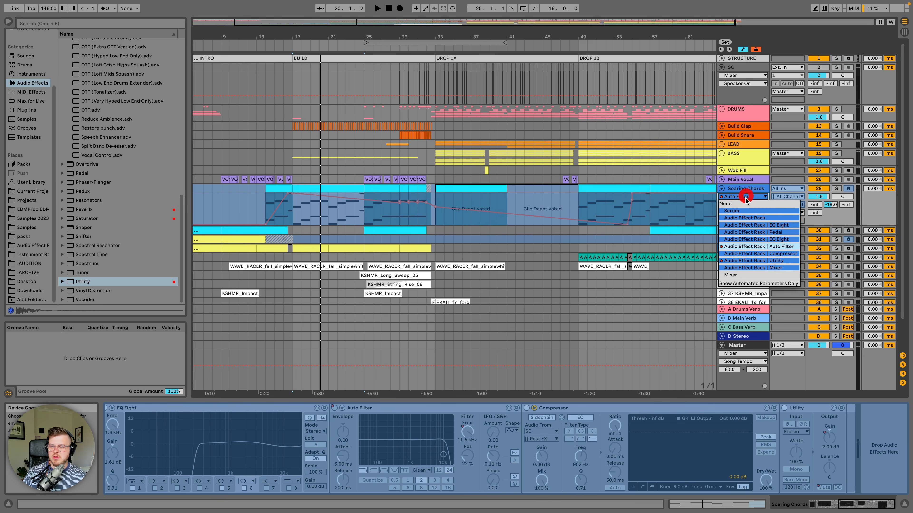
click(746, 259)
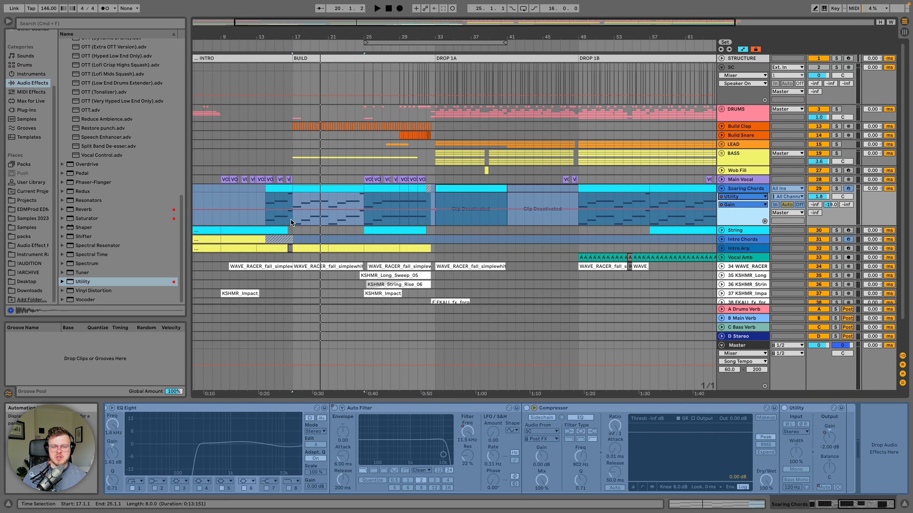
drag(291, 221, 430, 219)
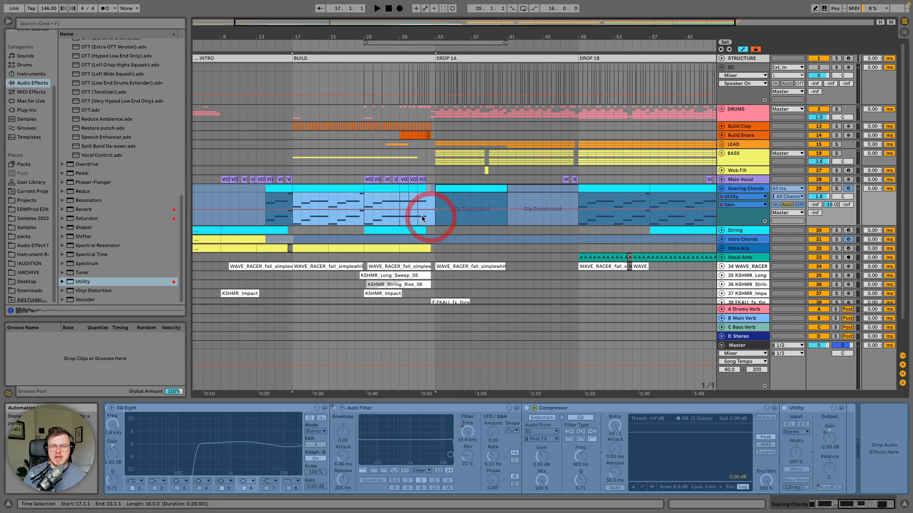
drag(294, 200, 434, 201)
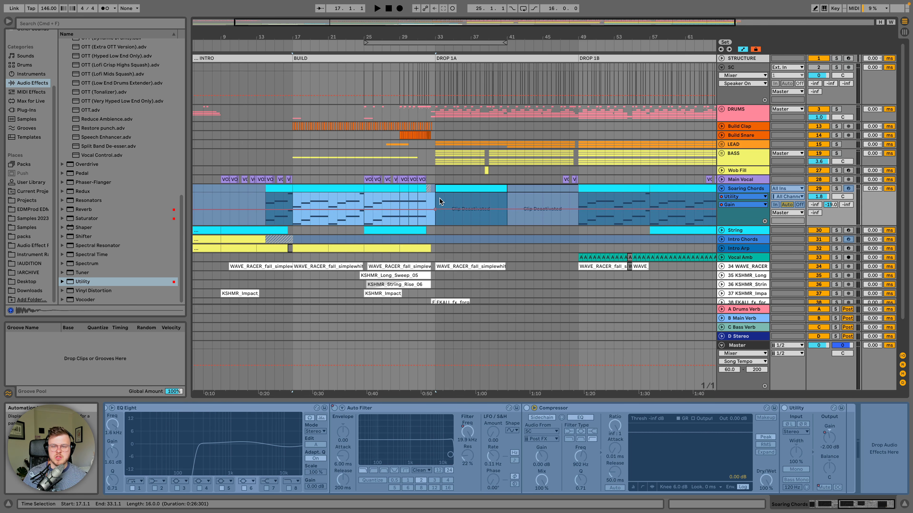
click(742, 354)
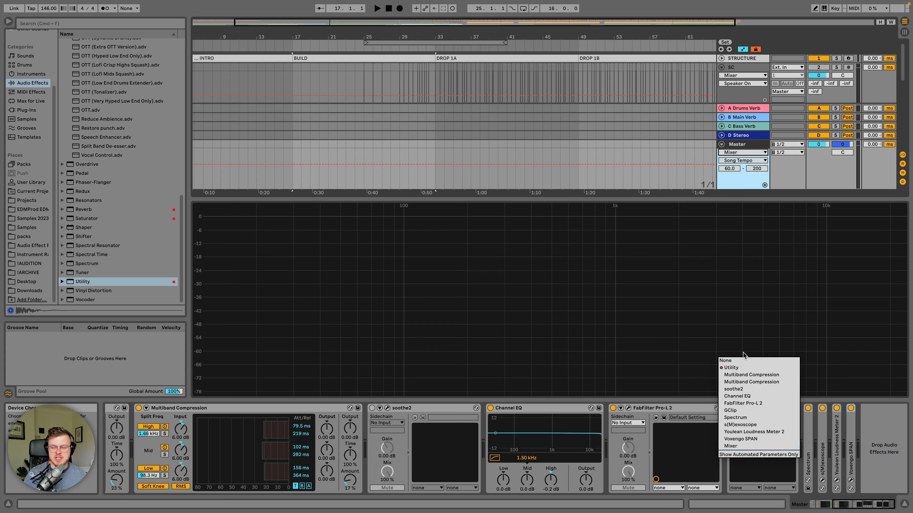
click(738, 68)
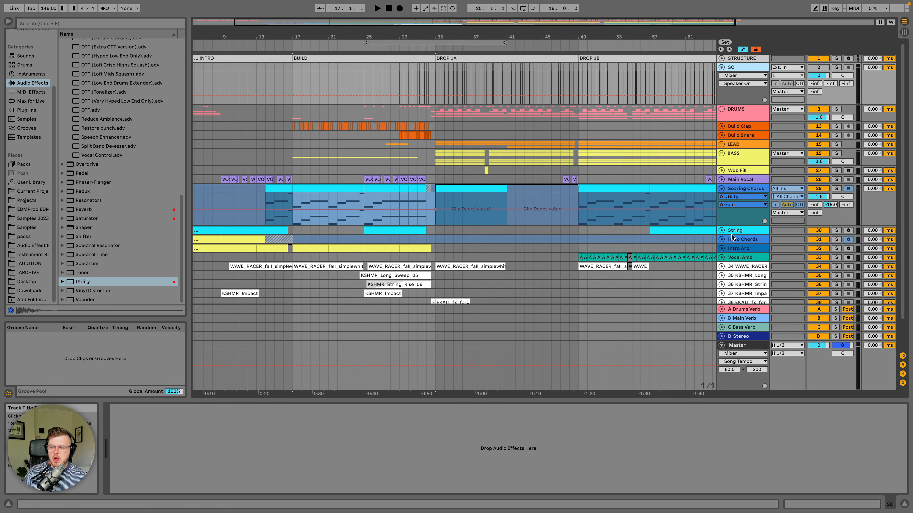
Step: Unfold the String track and play its build clip from 25.1.1, first soloed and then with all tracks, stopping in bar 27
click(722, 230)
click(408, 230)
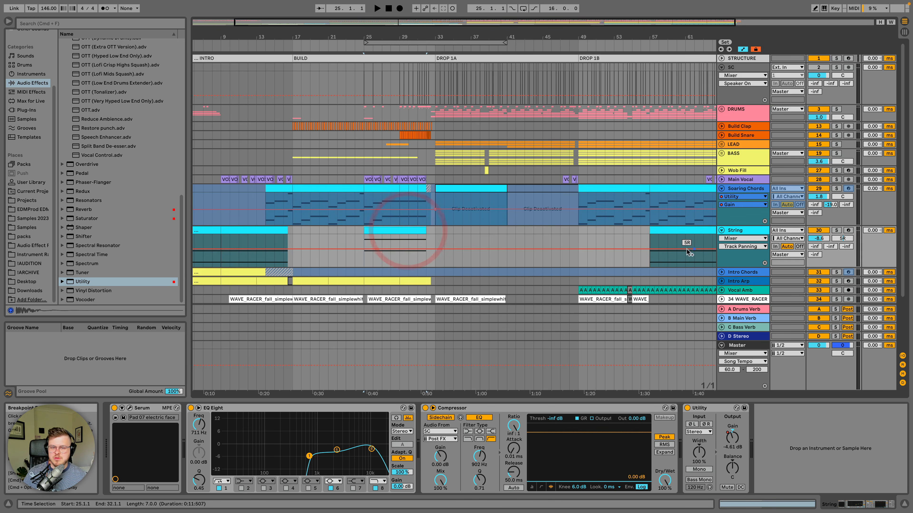
click(837, 230)
key(space)
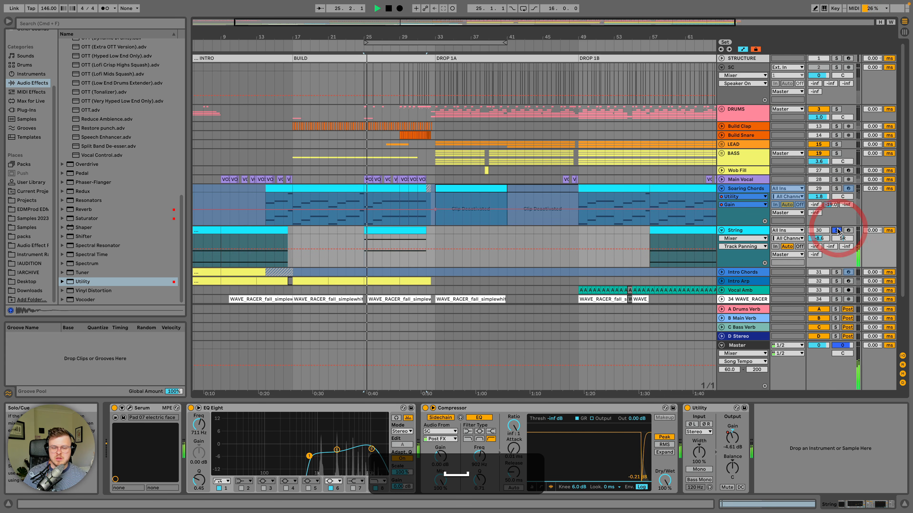
click(836, 230)
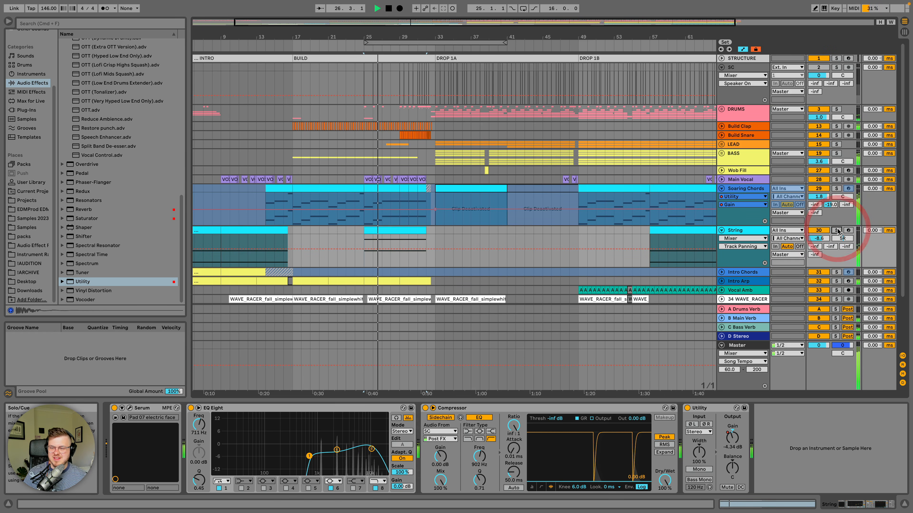
key(space)
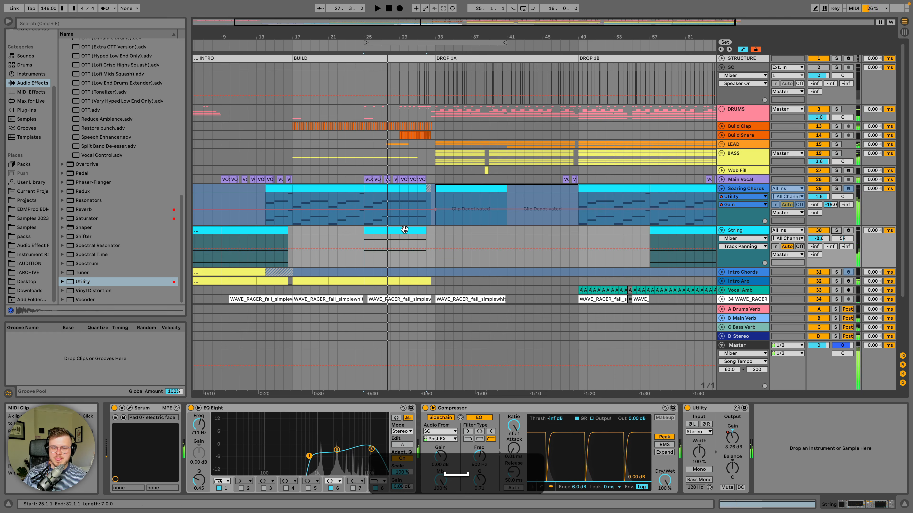
Step: Open the String build clip's notes, sound the G4 and D5 keys for comparison, and return to the arrangement
click(403, 230)
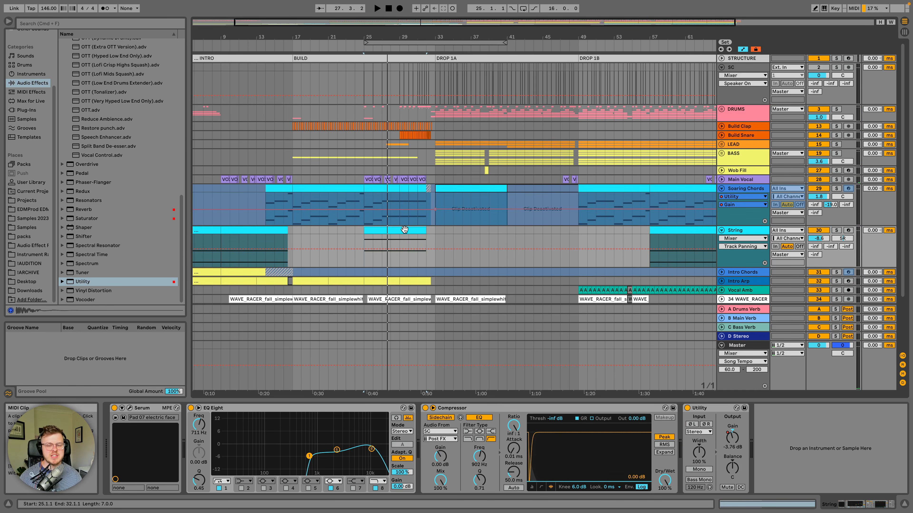
double_click(404, 230)
click(241, 399)
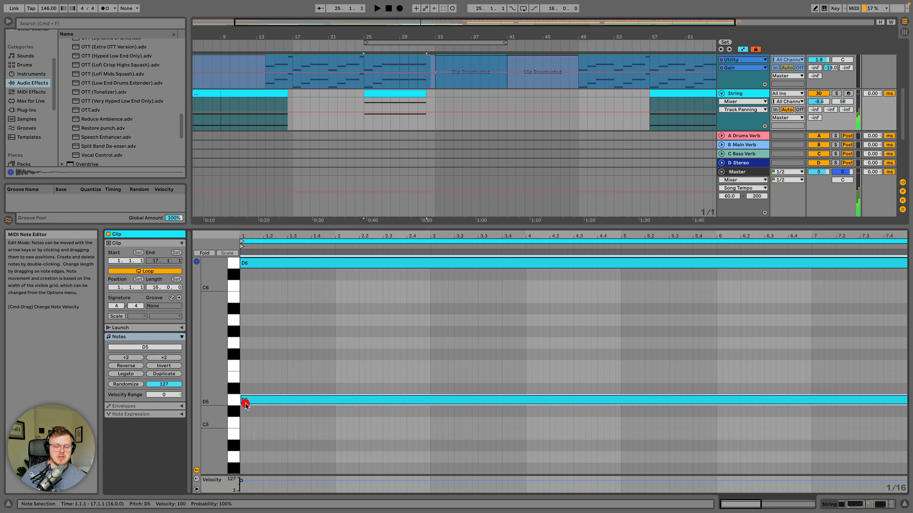
scroll(244, 402, down, 3)
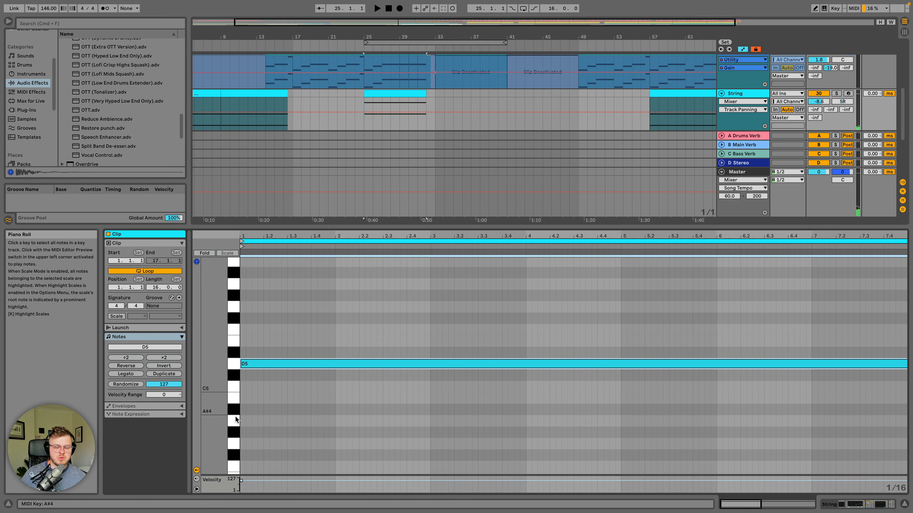
click(235, 442)
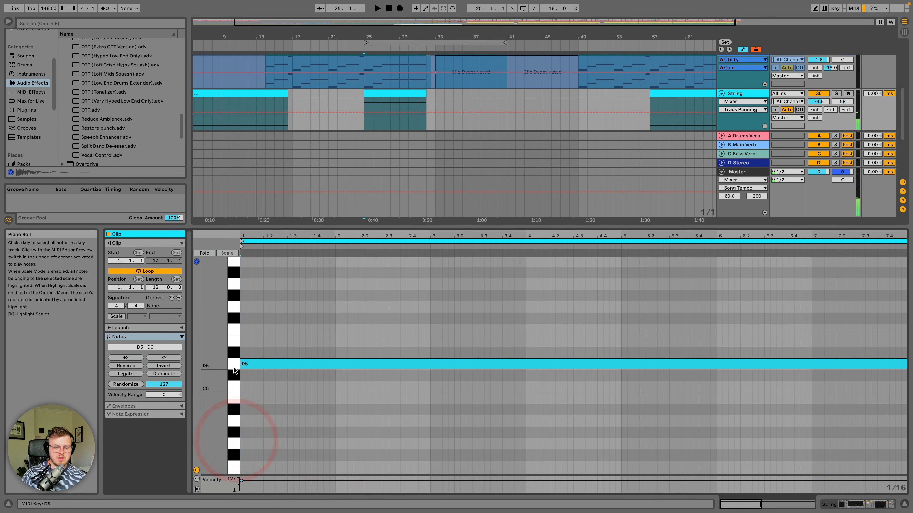
click(235, 366)
click(739, 88)
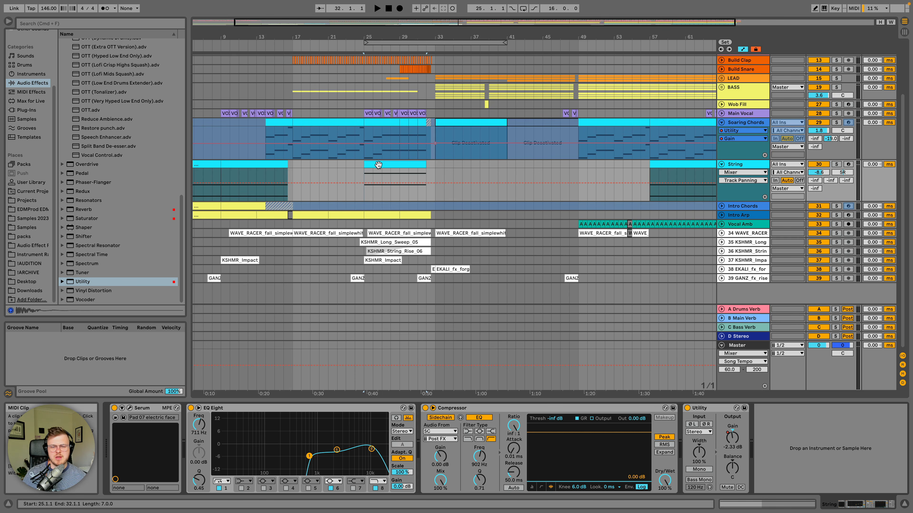
scroll(378, 165, up, 3)
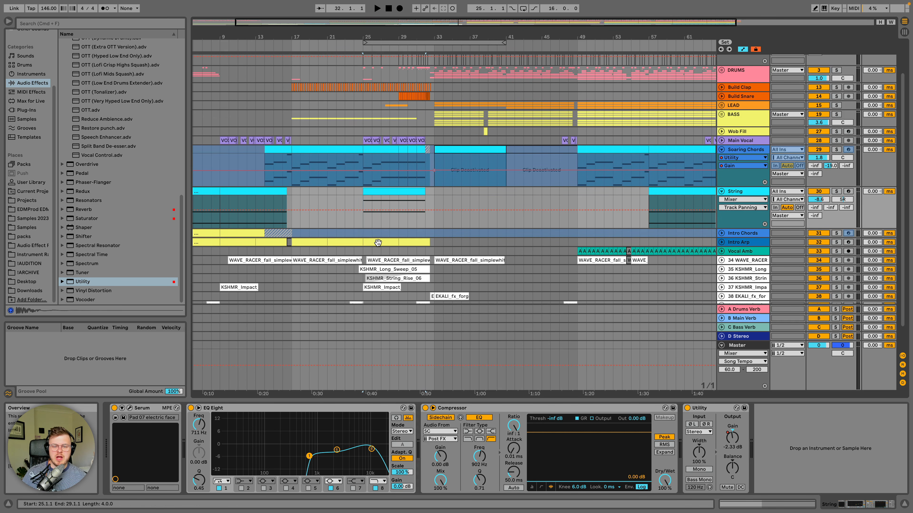
Step: Unfold the Intro Arp track and select its build clip from 17.1.1 to 21.1.1
click(721, 242)
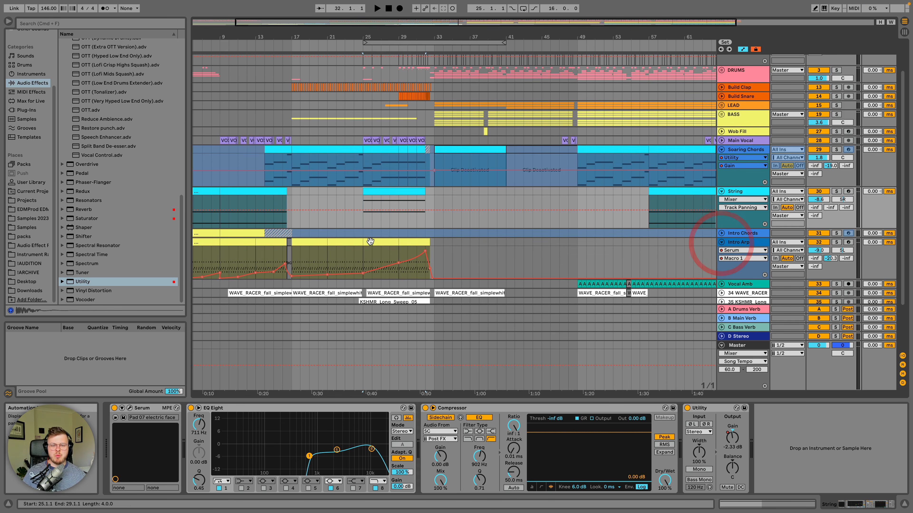
click(319, 239)
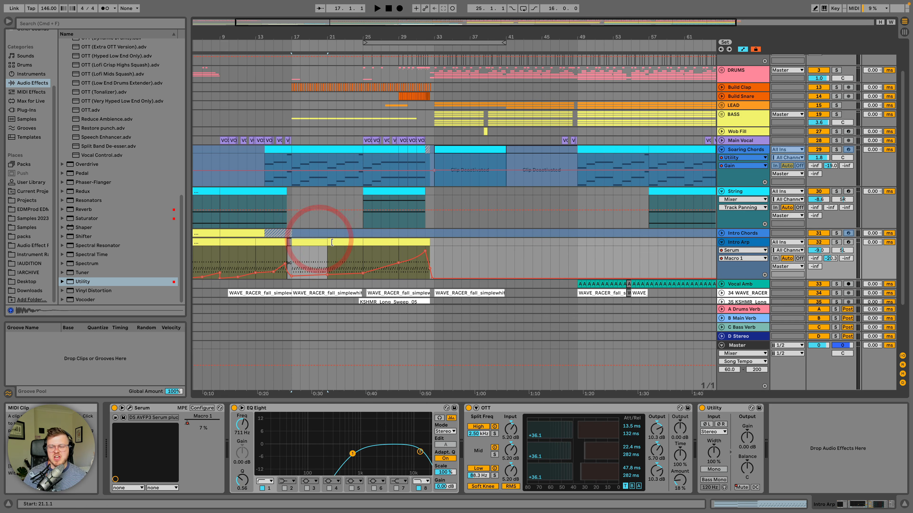
scroll(327, 241, left, 3)
scroll(497, 239, right, 3)
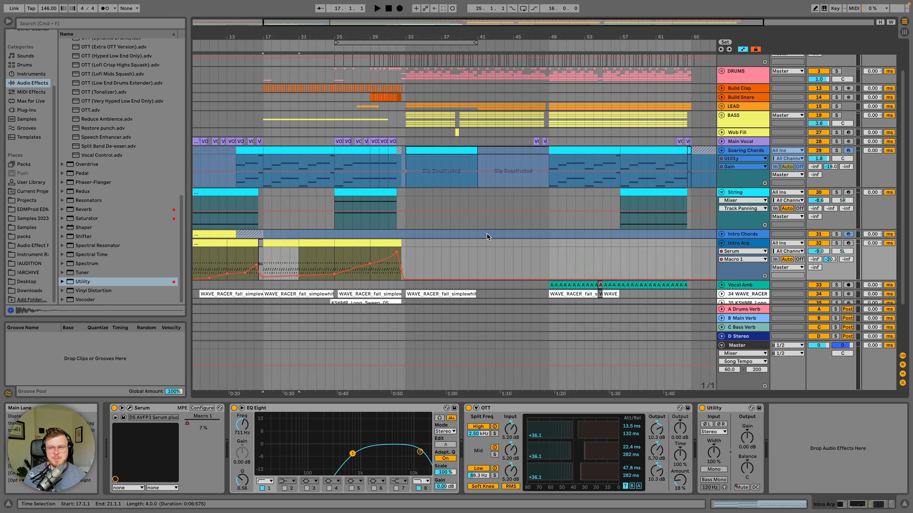
scroll(487, 234, left, 3)
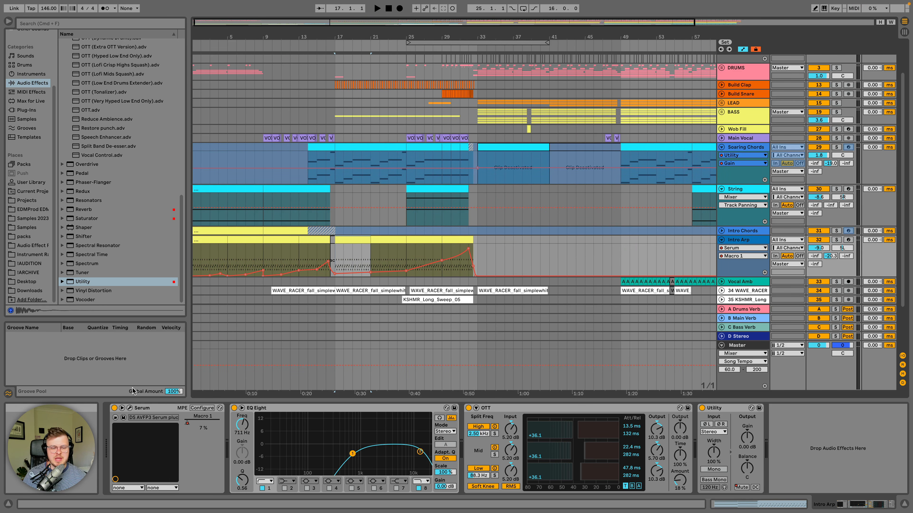
Step: Open the Intro Arp's Serum, examine its effects and the Macro 1 filter cutoff routing in the modulation matrix, and close the plug-in
click(130, 408)
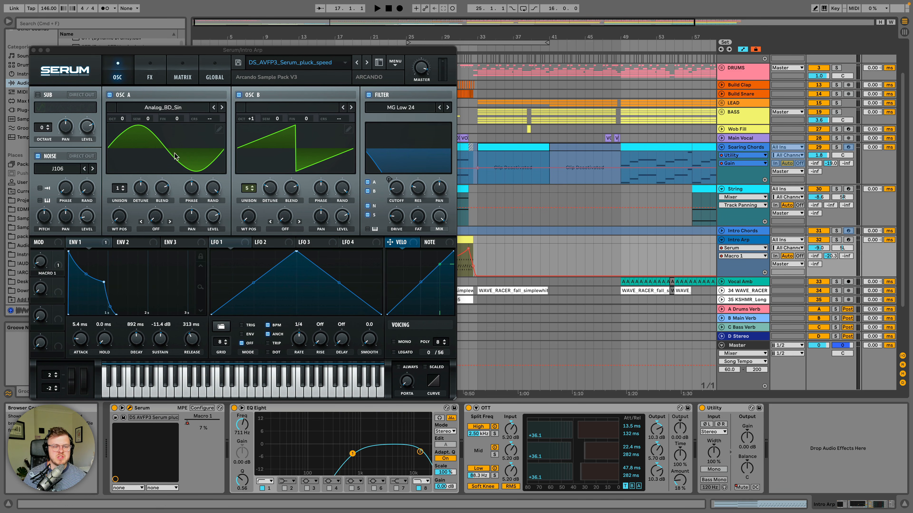
click(148, 72)
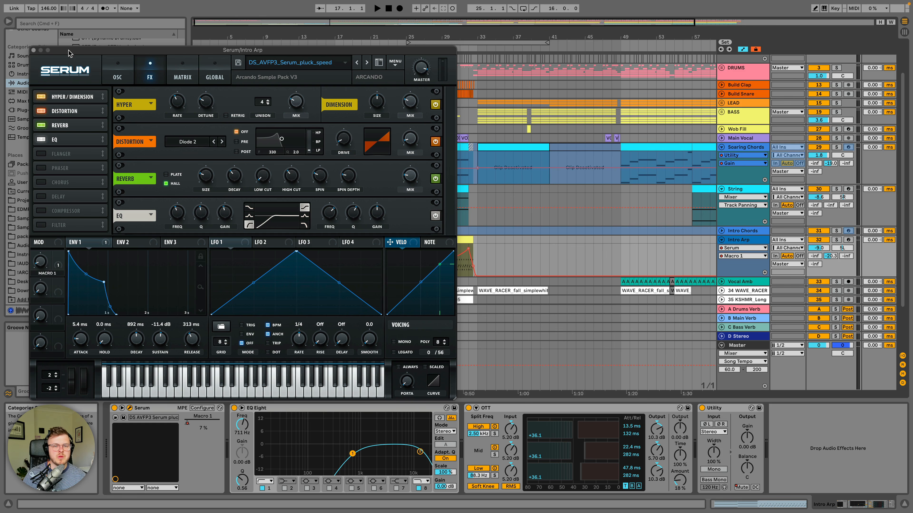
click(123, 63)
click(196, 71)
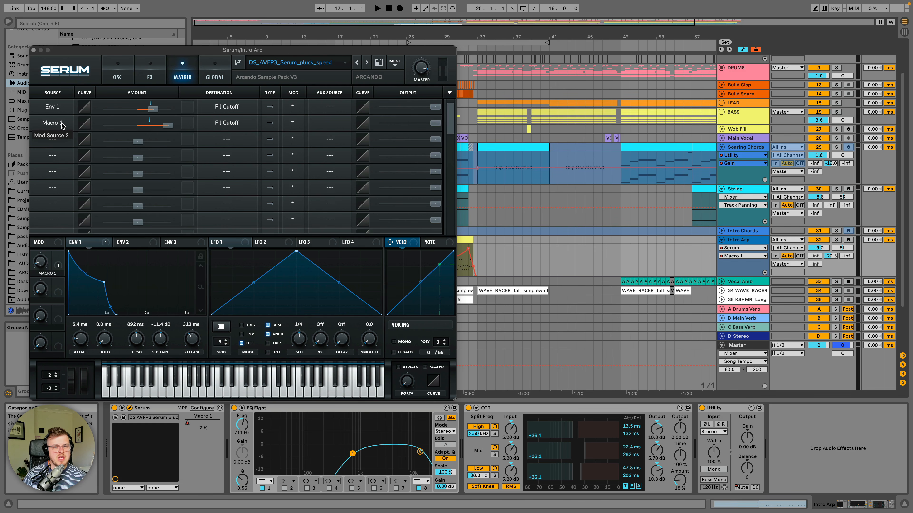
click(451, 121)
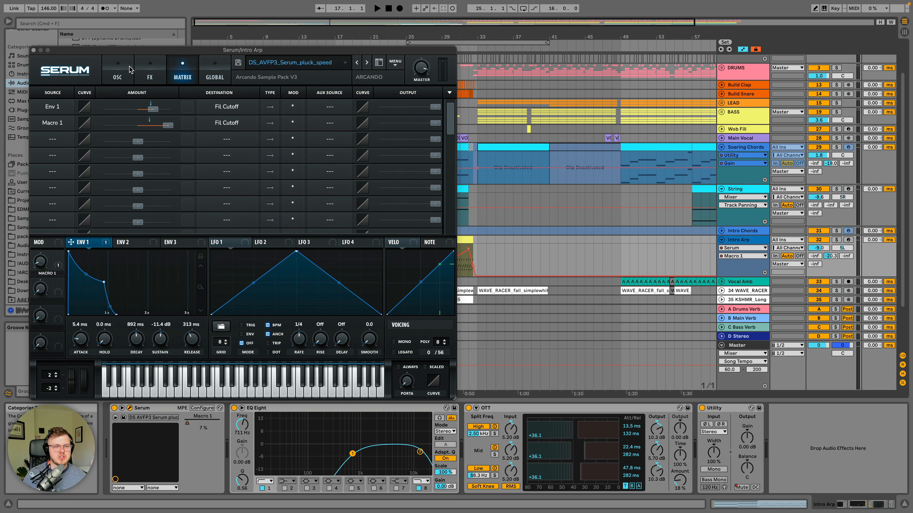
click(33, 51)
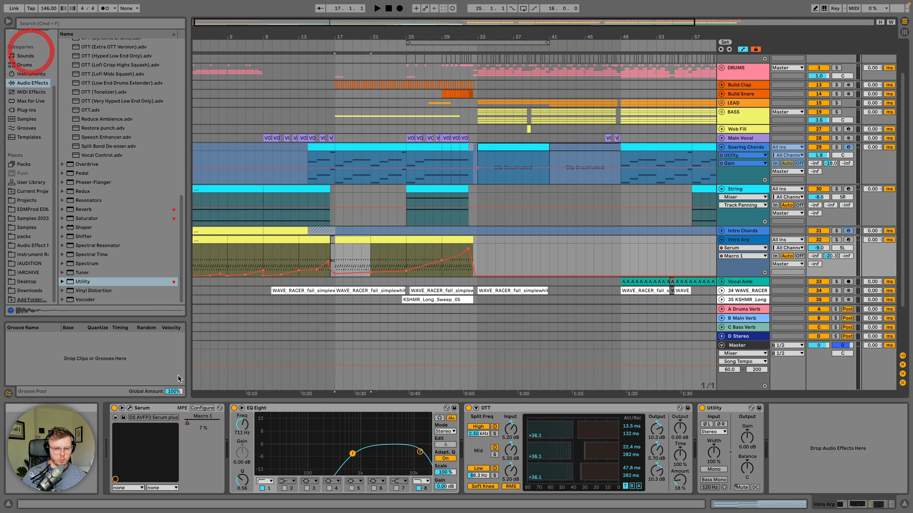
Step: Highlight the Intro Arp's Macro 1 automation from 17.1.1 to 32.1.1, and play the track in solo from 17.1.1
drag(337, 253, 470, 255)
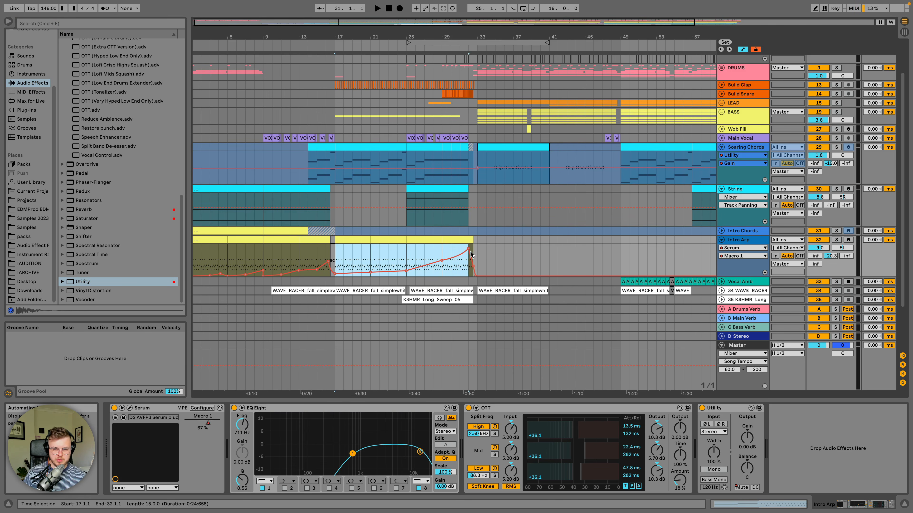
click(346, 238)
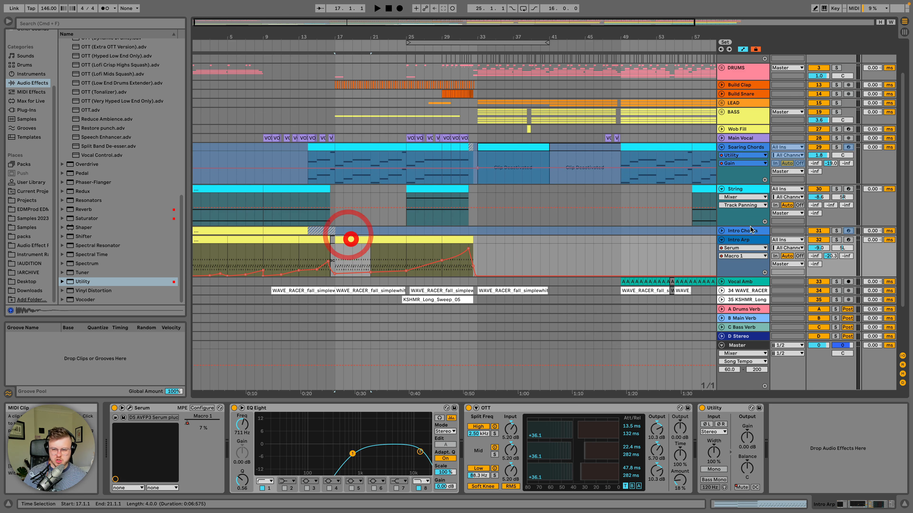
click(836, 239)
key(space)
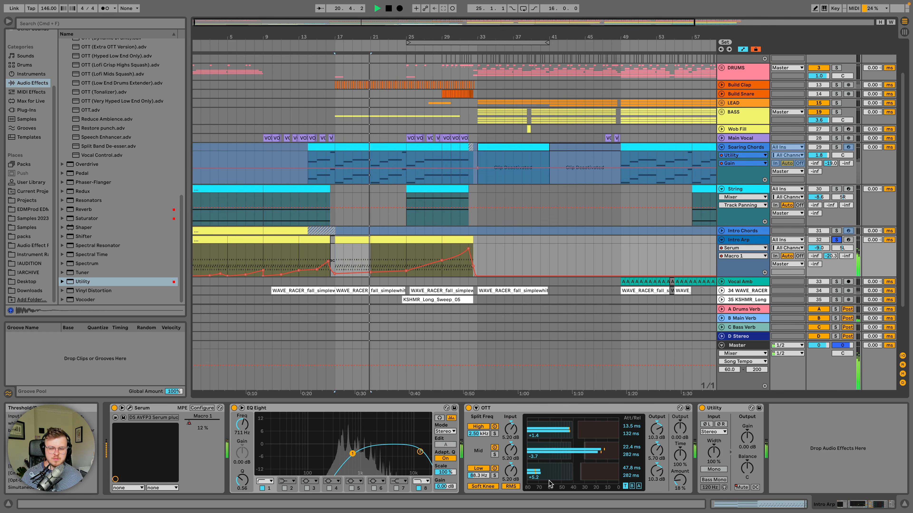
Step: Replay the soloed Intro Arp from 17.1.1 with its EQ Eight bypassed and re-enabled for comparison, pause, and resume playback
key(space)
click(234, 408)
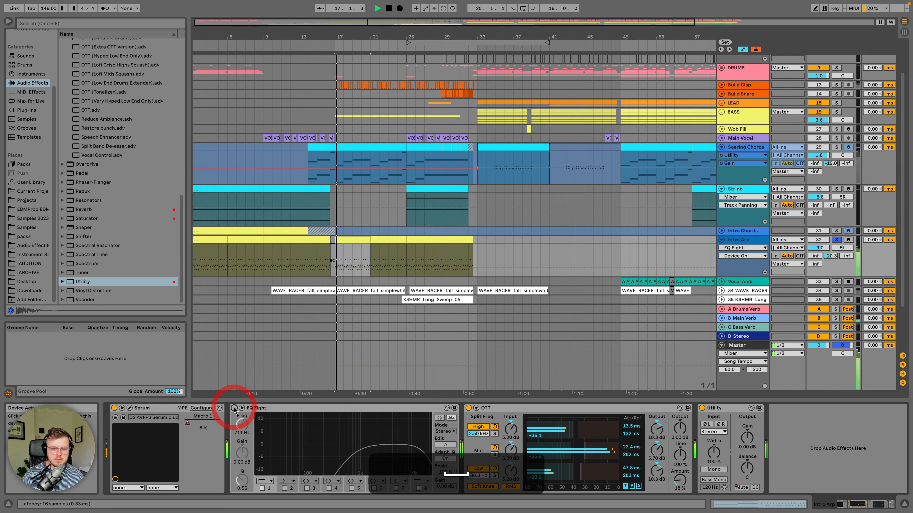
click(233, 408)
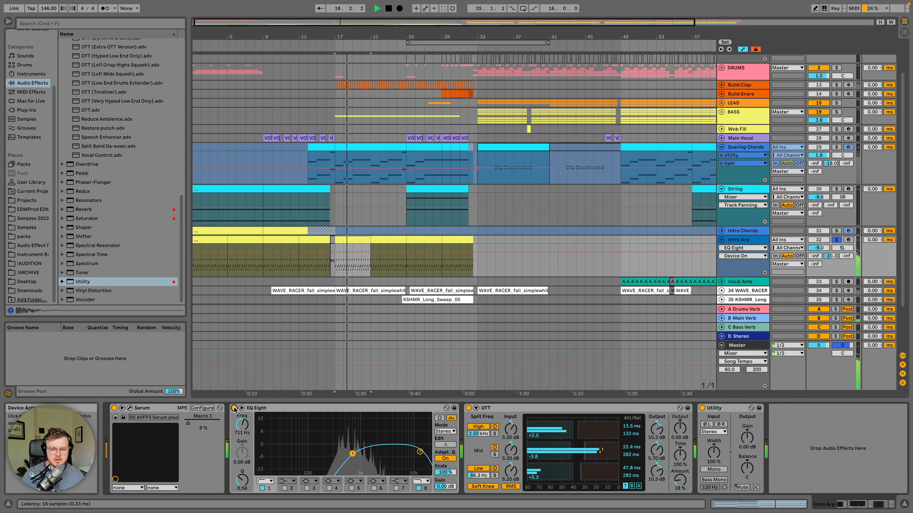
key(shift+space)
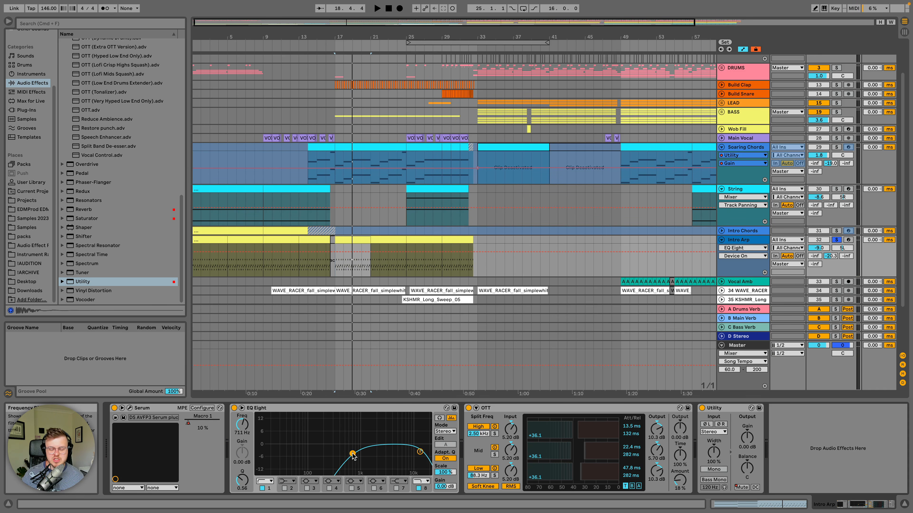
key(shift+space)
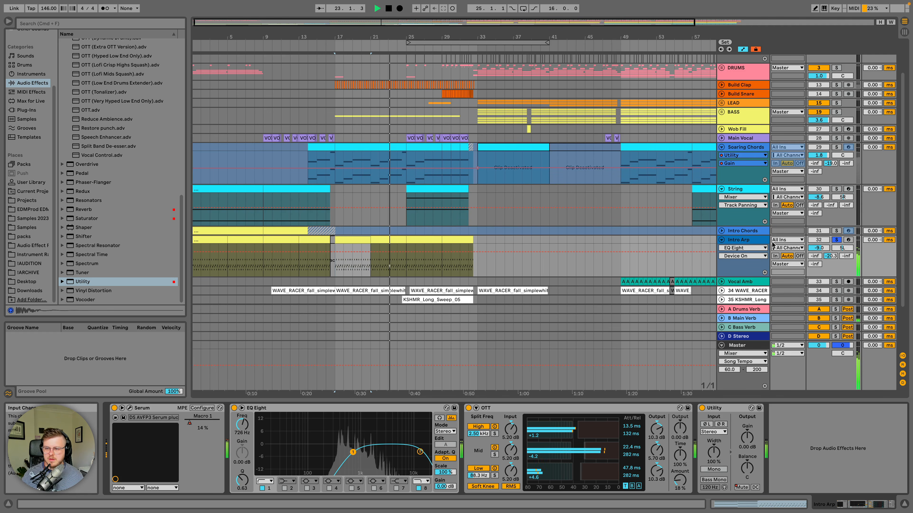
Step: Display the Serum Macro 1 automation on Intro Arp again, follow its rise to the end of the build, and stop playback in bar 32
click(749, 249)
click(731, 263)
click(743, 255)
click(733, 277)
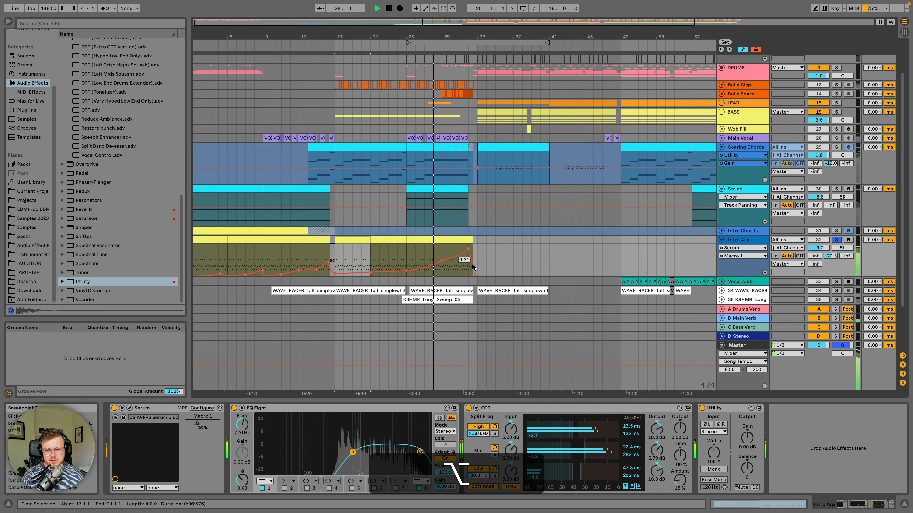
mouse_move(466, 263)
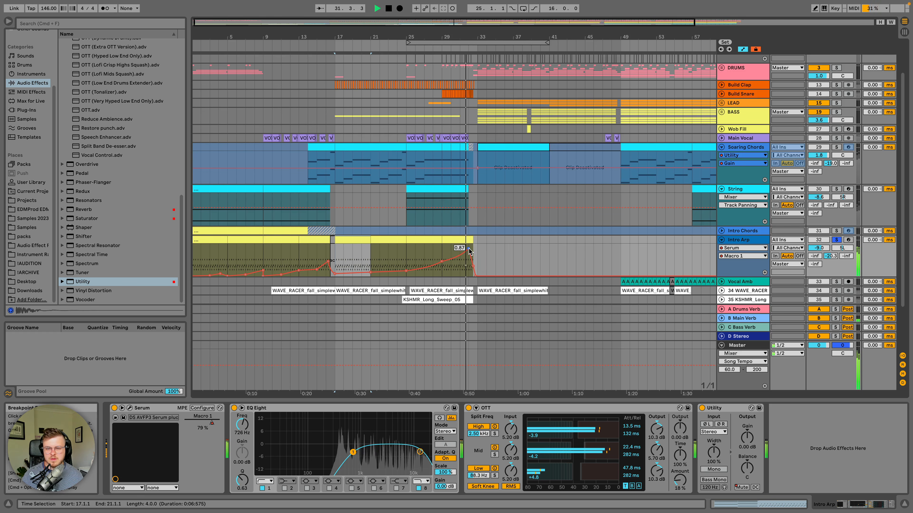
key(space)
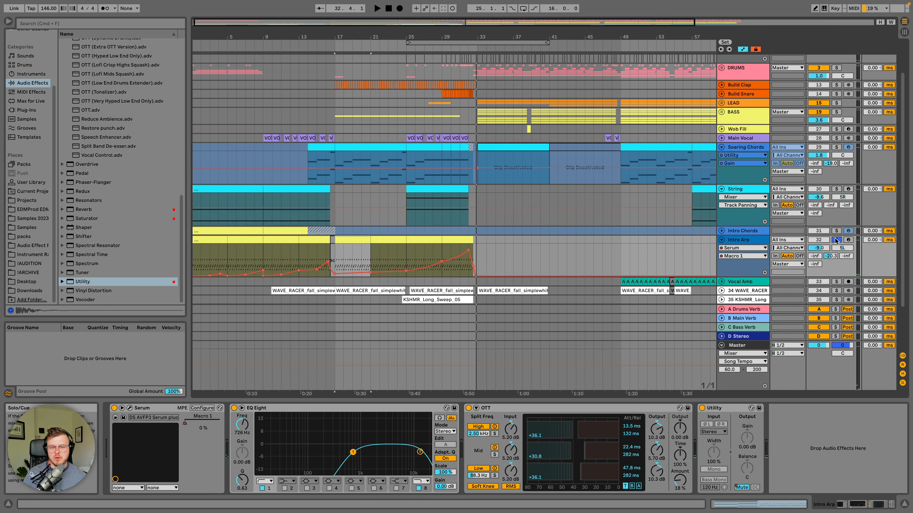
Step: Add the effects tracks 34 to 39 to the soloed Intro Arp, and briefly play them from around bar 26
super+click(836, 299)
super+click(836, 290)
scroll(838, 284, down, 4)
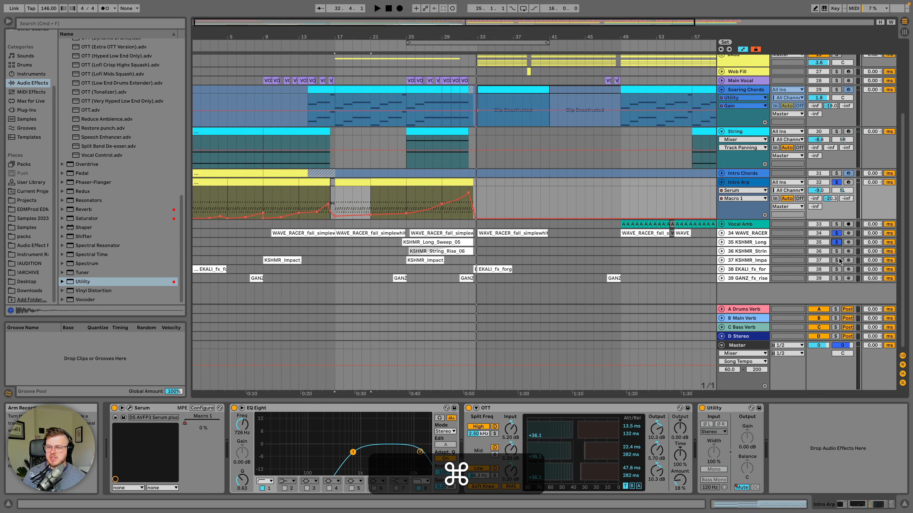
super+click(836, 260)
super+click(835, 269)
super+click(836, 277)
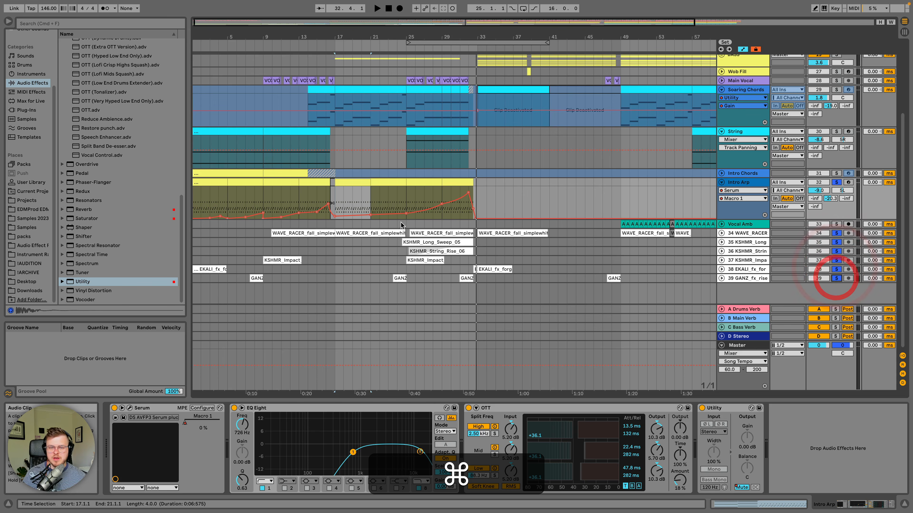
click(416, 221)
key(space)
key(space)
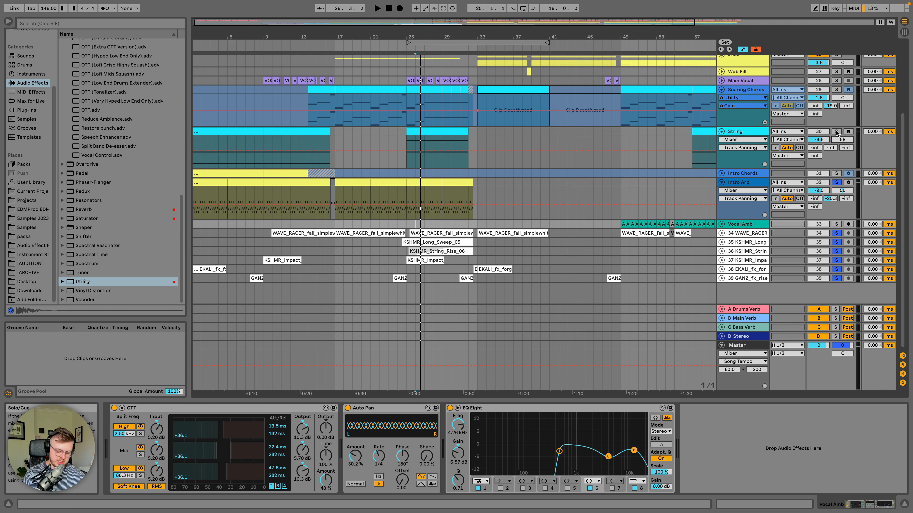
Step: Add the String track to the solo, play the build layers from 25.1.1 into the drop, and stop in bar 33
super+click(835, 131)
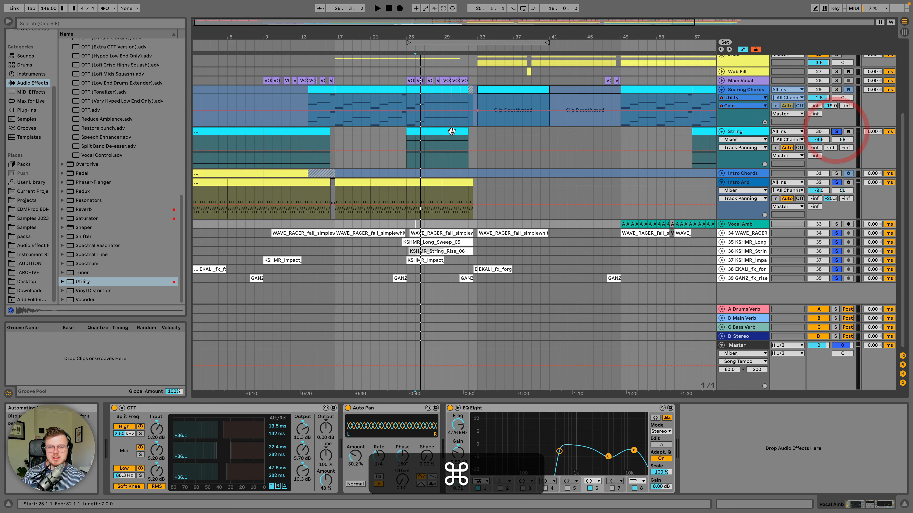
click(438, 133)
key(space)
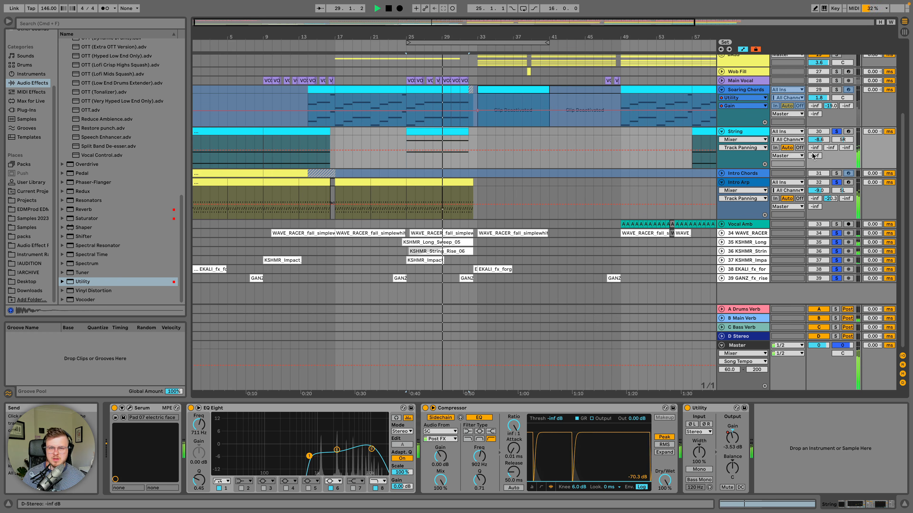
scroll(638, 150, up, 3)
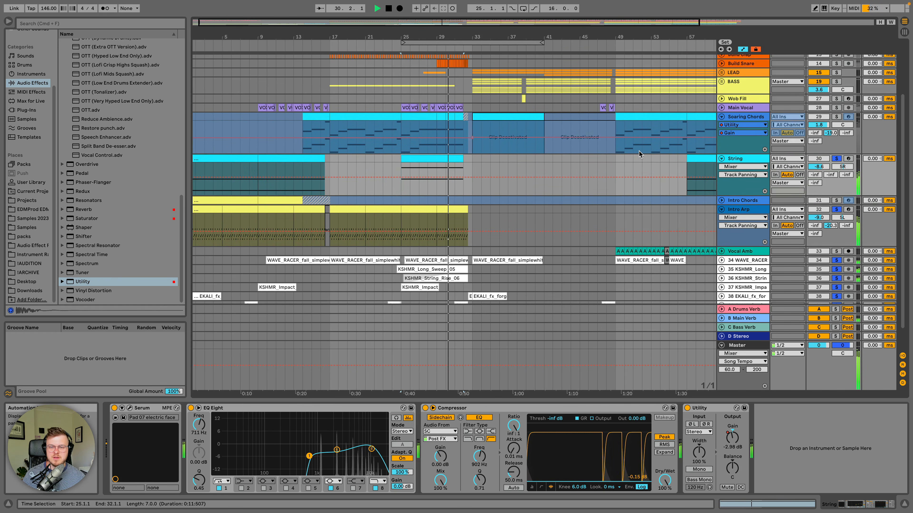
scroll(639, 151, up, 1)
scroll(639, 151, up, 1)
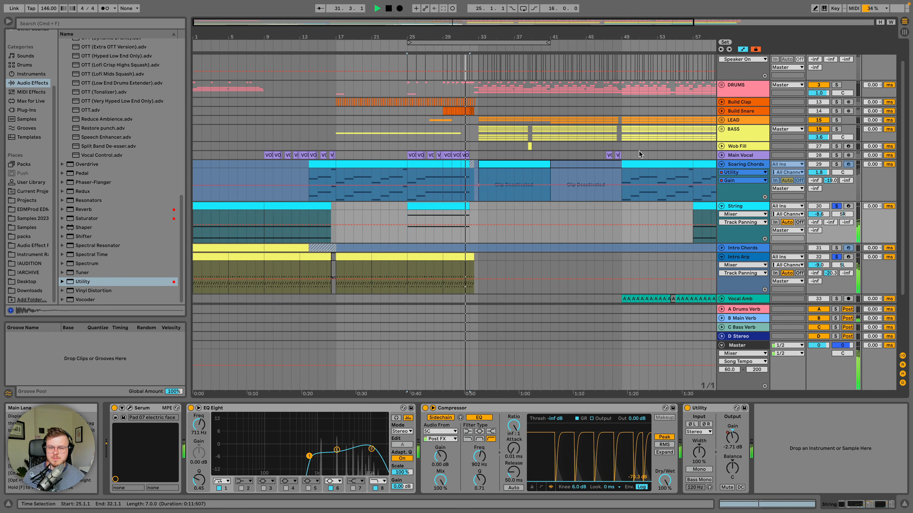
scroll(639, 152, down, 3)
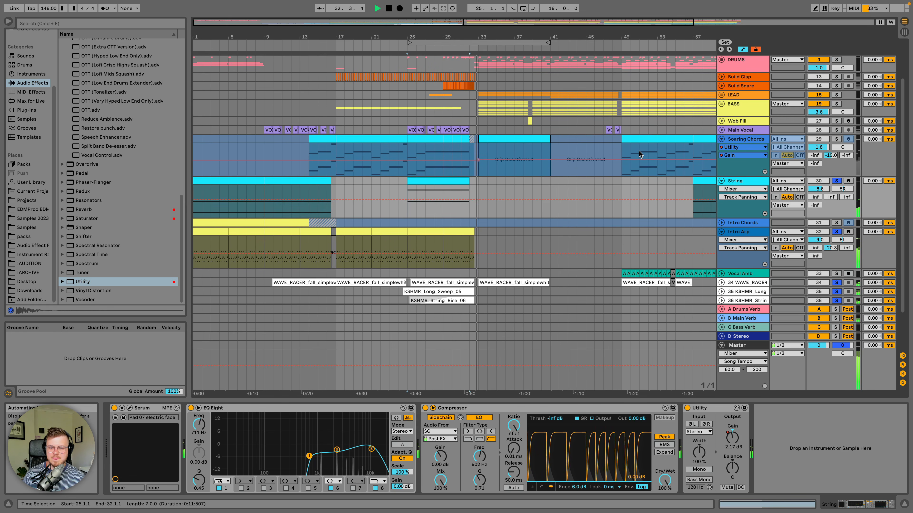
scroll(556, 205, down, 2)
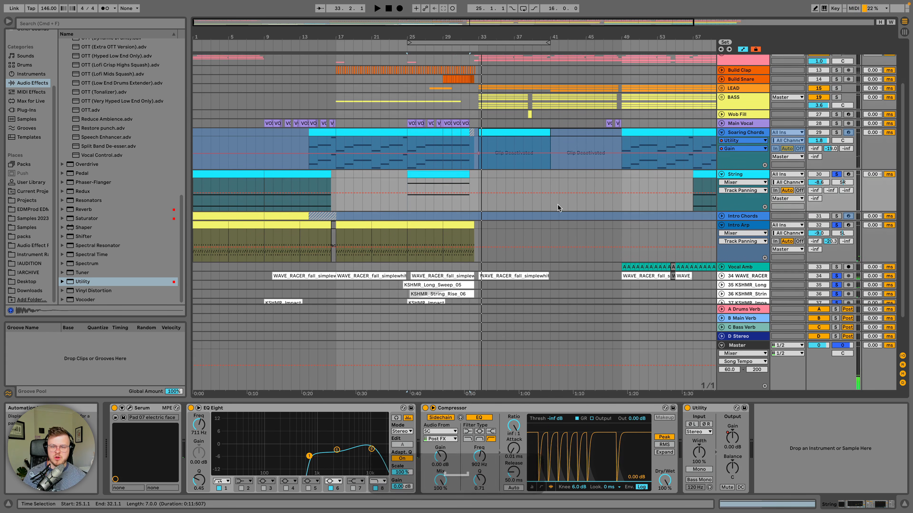
scroll(558, 205, down, 4)
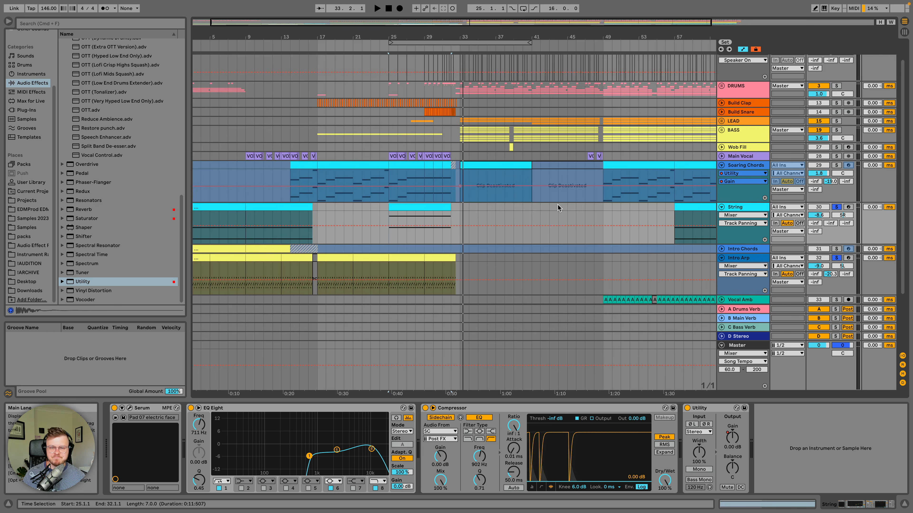
key(space)
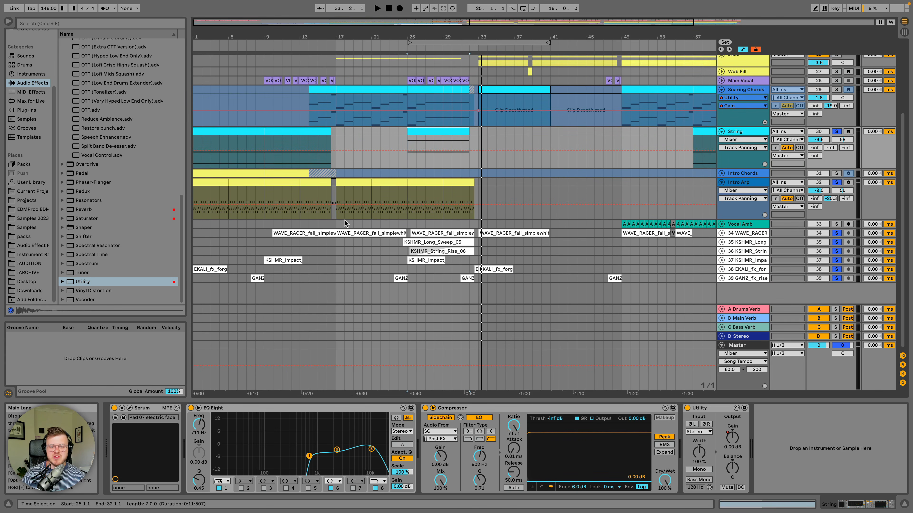
Step: Examine the effects clips in the build, selecting the GANZ riser before 25.1.1 and the effects section from 25.1.1 to 33.1.1
drag(338, 224, 404, 228)
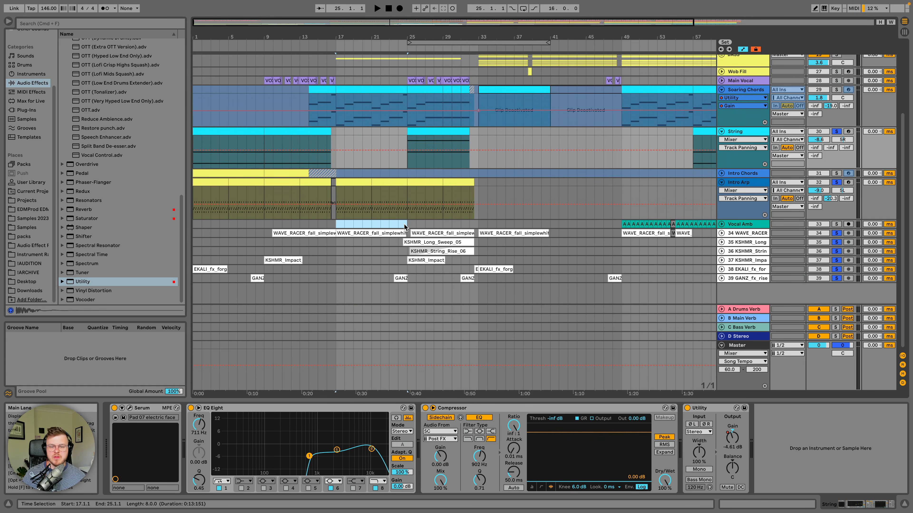
click(388, 234)
click(400, 279)
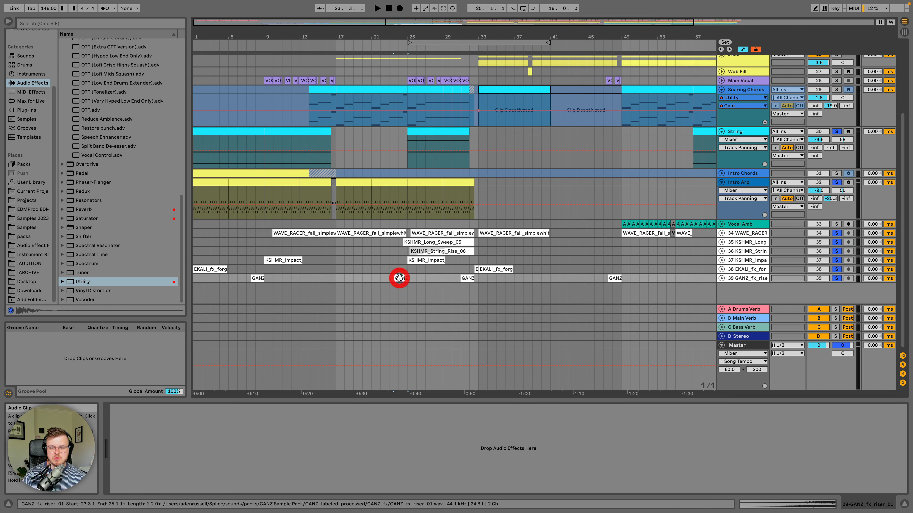
drag(407, 227, 457, 259)
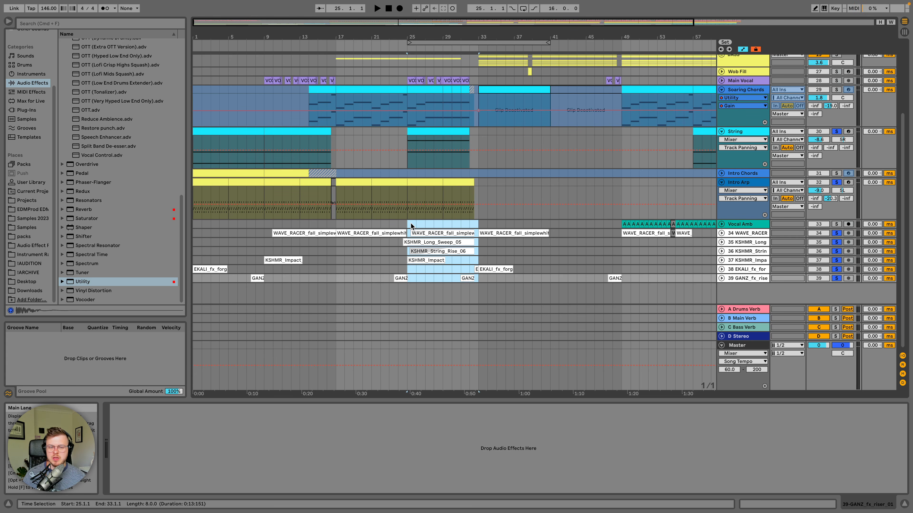
Step: Select the Main Vocal clip at the start of the build's second half to show the track's device chain
scroll(411, 224, up, 5)
scroll(410, 224, up, 1)
scroll(410, 224, right, 1)
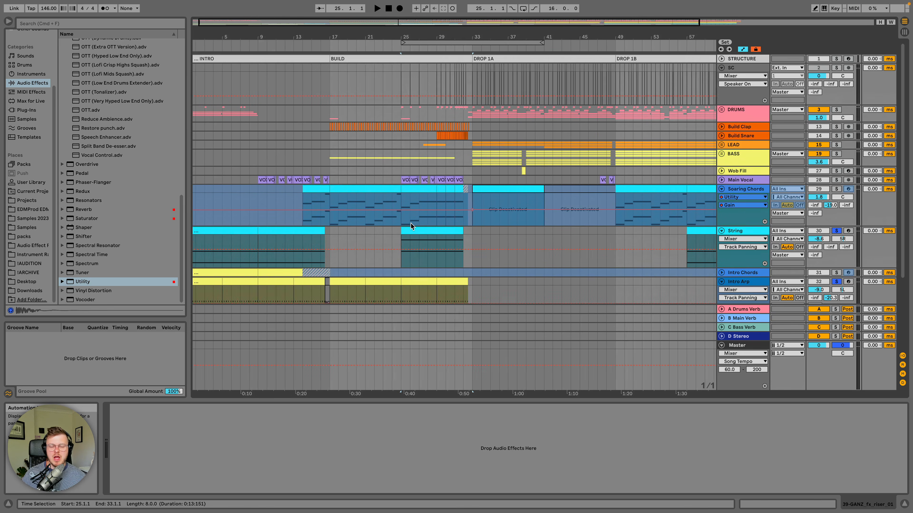
click(403, 178)
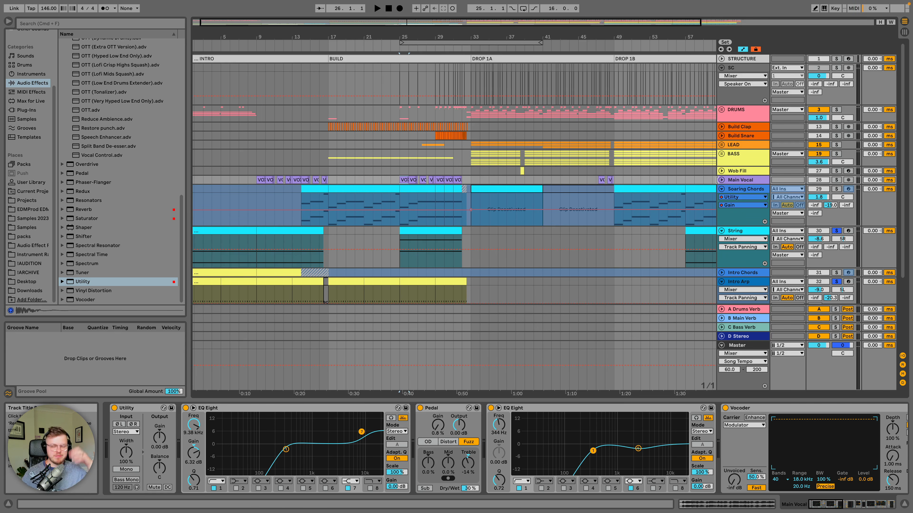
Step: Unfold the BASS group, show the 23 Serum track's devices, and compare its clip at 17.1.1 with the Nice Pluck drop clip
click(722, 155)
scroll(351, 174, down, 6)
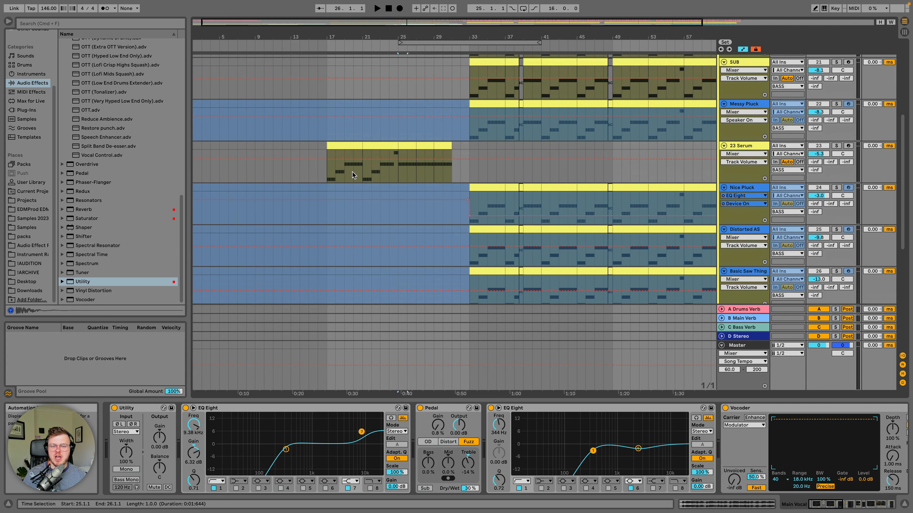
click(756, 147)
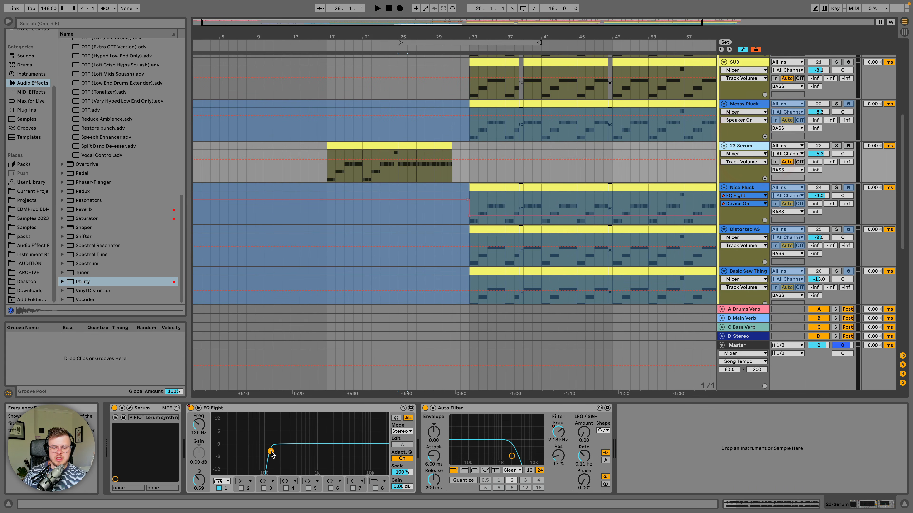
click(343, 152)
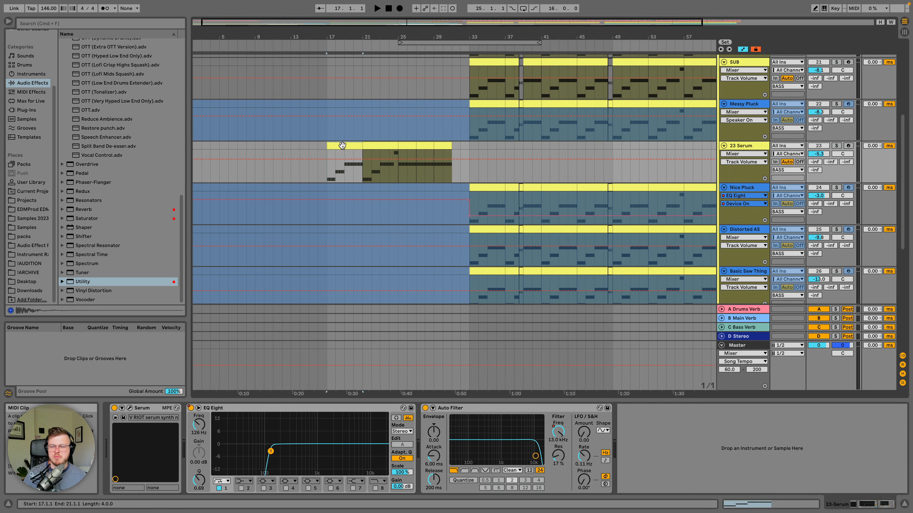
click(488, 187)
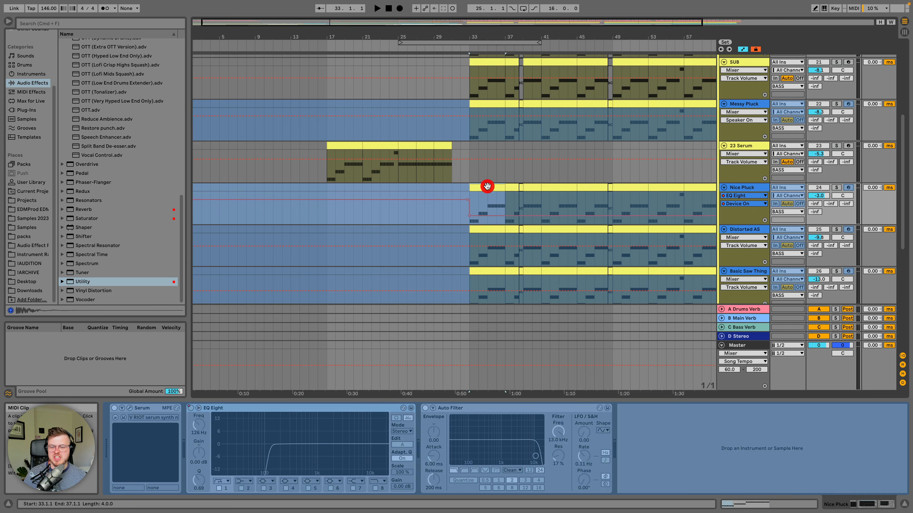
click(341, 147)
scroll(372, 211, up, 3)
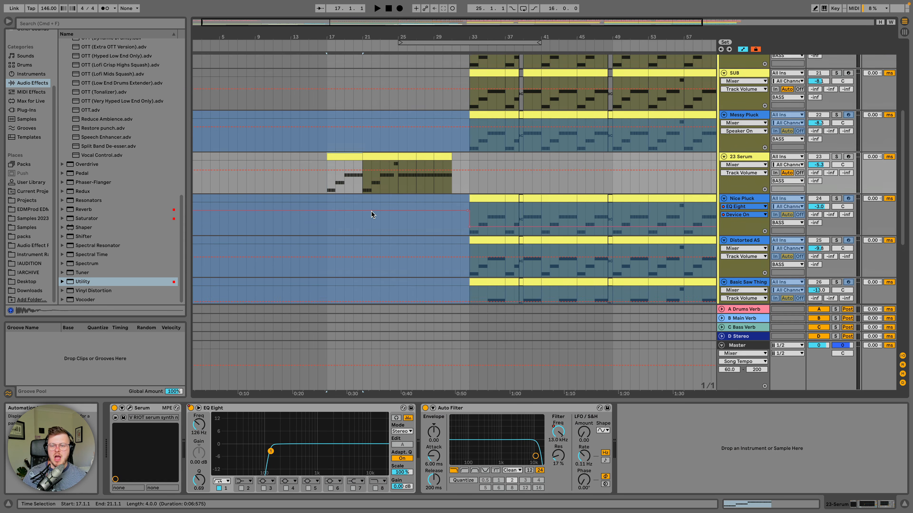
Step: Examine where the bass layers play, selecting 17.1.1 to 33.1.1 on 23 Serum and 33.1.1 to 47.1.1 up through MAIN BASS
drag(475, 205, 332, 196)
scroll(504, 191, up, 2)
scroll(504, 191, up, 3)
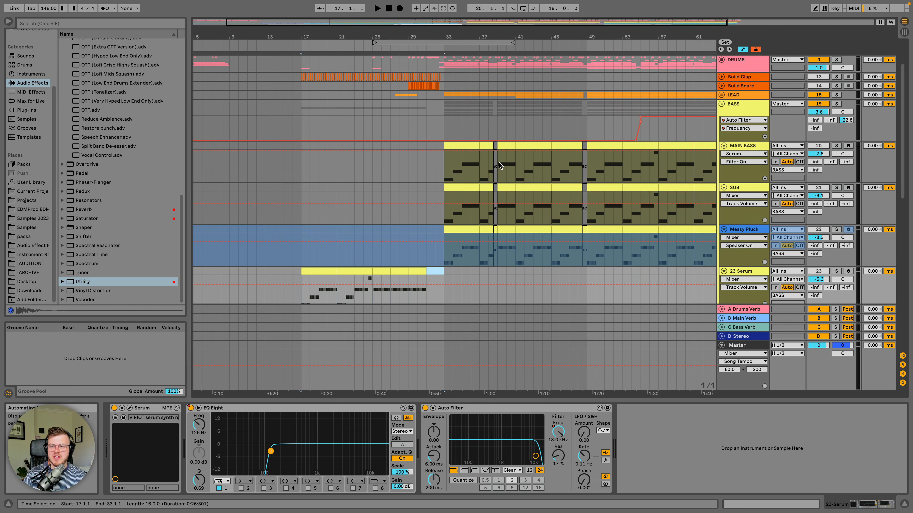
scroll(499, 162, down, 2)
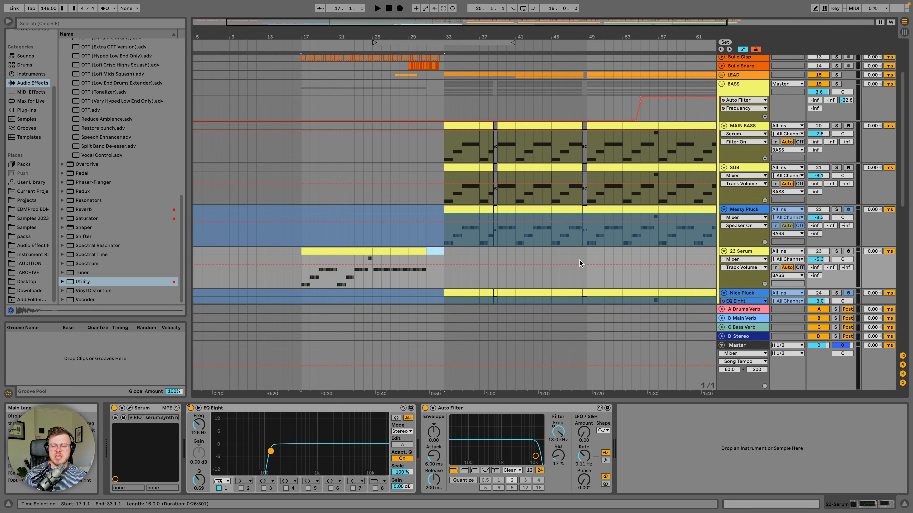
drag(586, 252, 445, 256)
shift+click(571, 280)
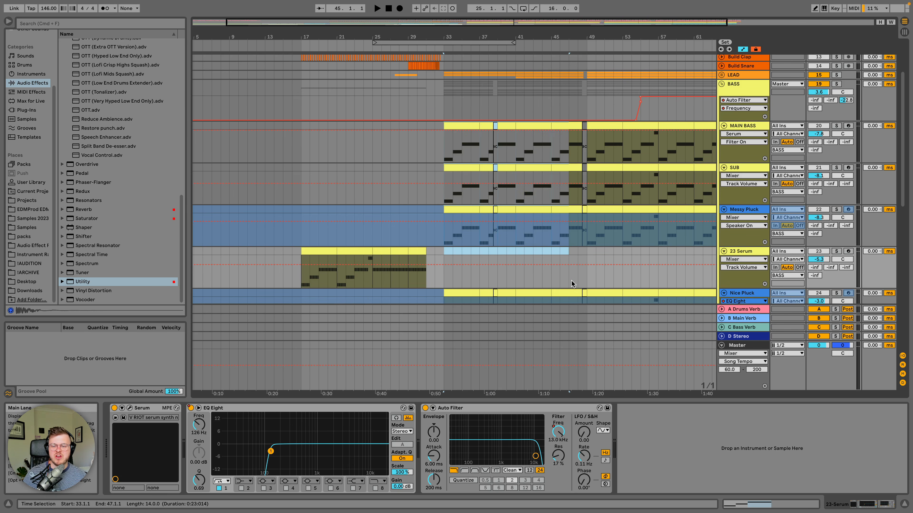
scroll(559, 279, down, 5)
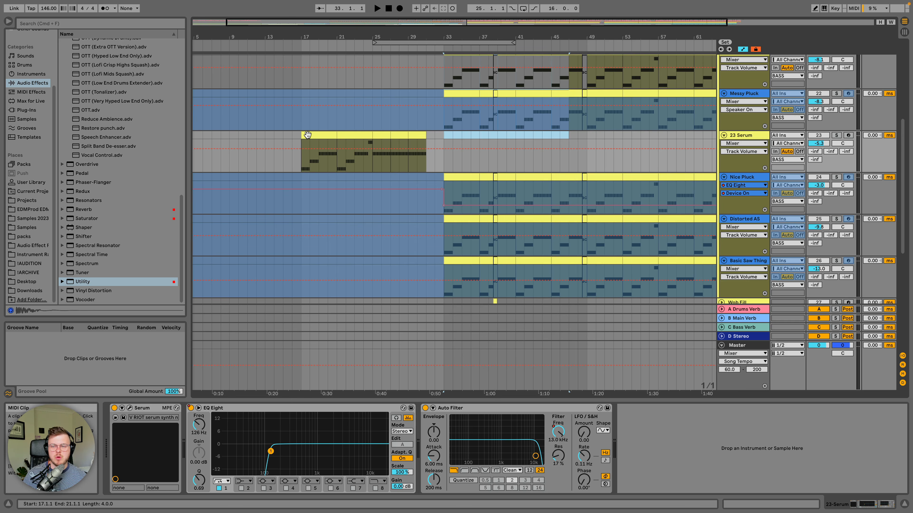
scroll(357, 195, down, 8)
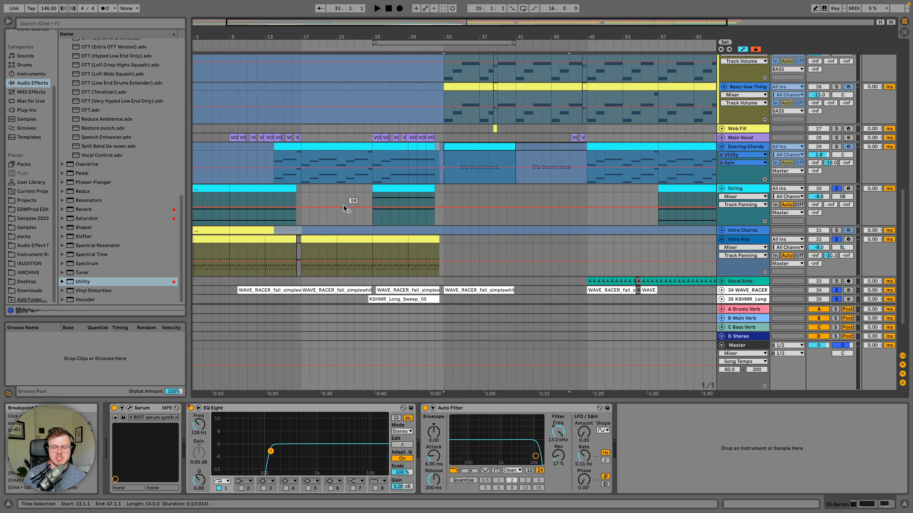
scroll(343, 205, up, 12)
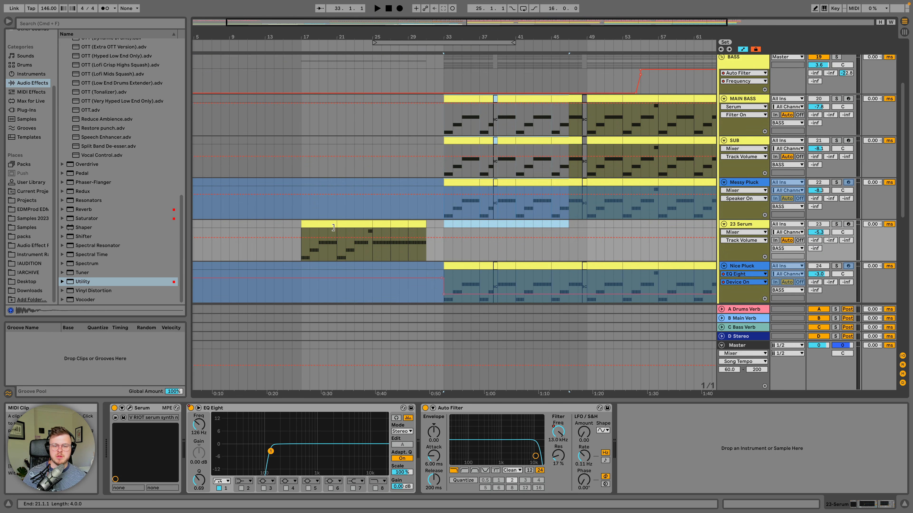
Step: Show the Auto Filter frequency automation on the 23 Serum track and highlight its section from 17.1.1 to 25.1.1
click(332, 224)
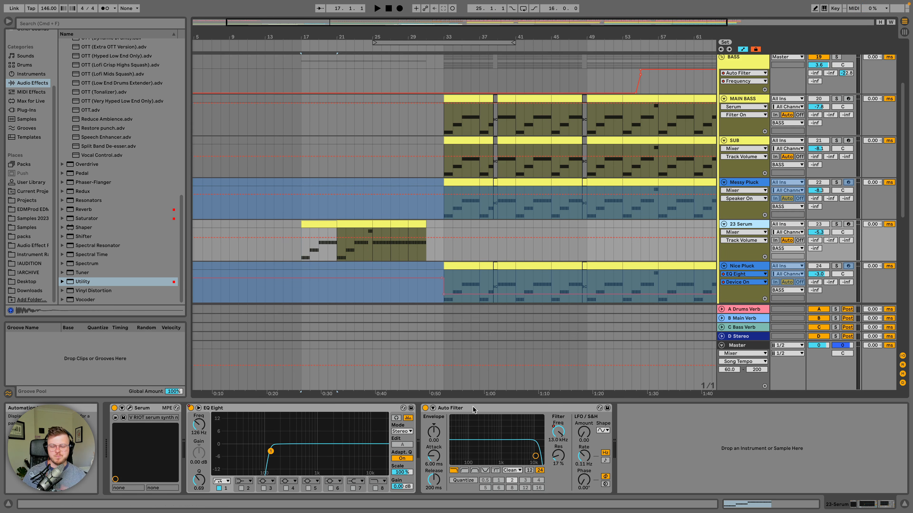
click(558, 431)
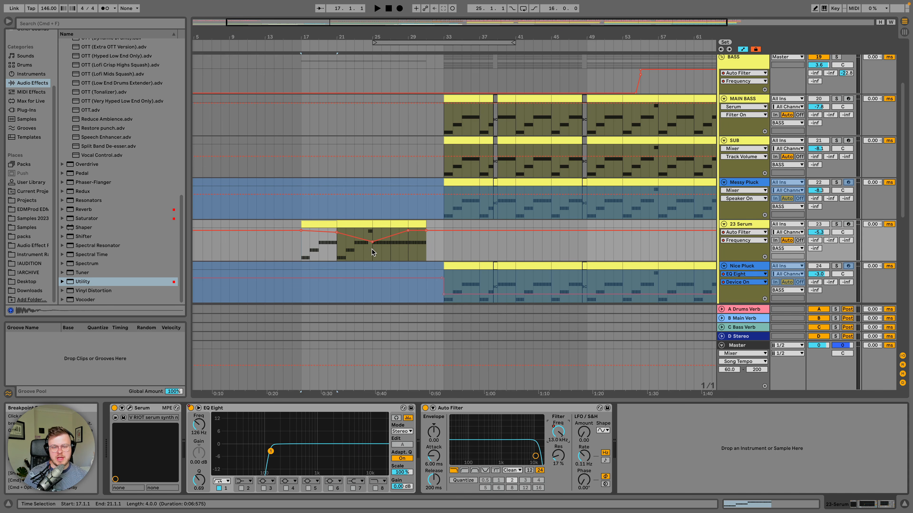
drag(304, 254, 372, 253)
scroll(383, 254, down, 5)
scroll(383, 254, up, 2)
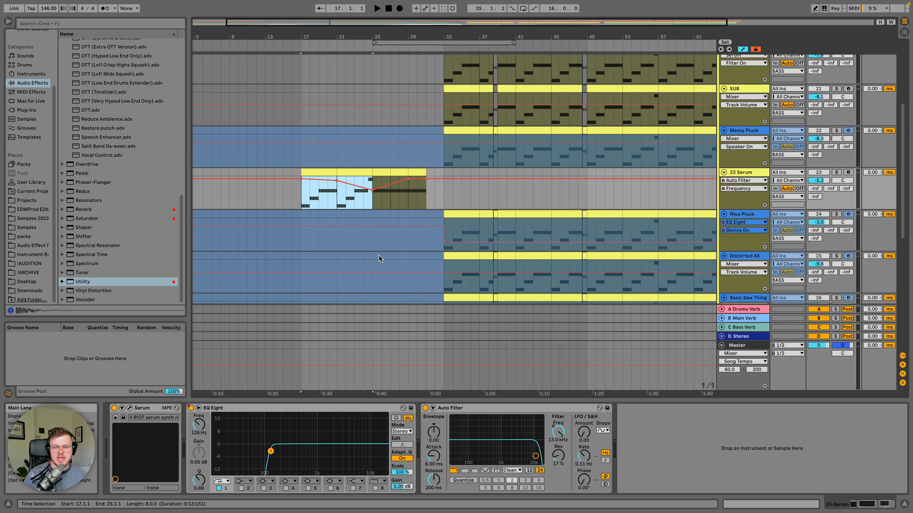
Step: Select the Main Vocal clip at 25.1.1 and unfold the Main Vocal track to show its waveforms
scroll(383, 253, down, 6)
click(375, 236)
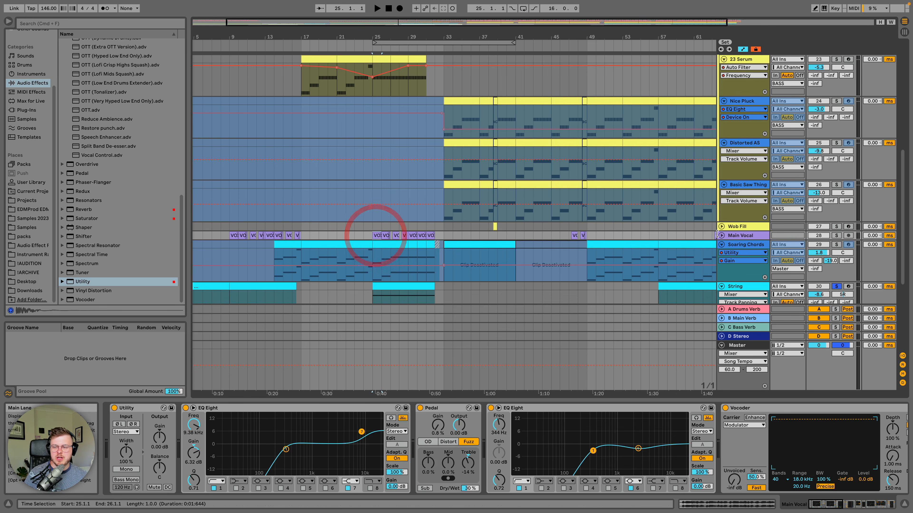
click(721, 236)
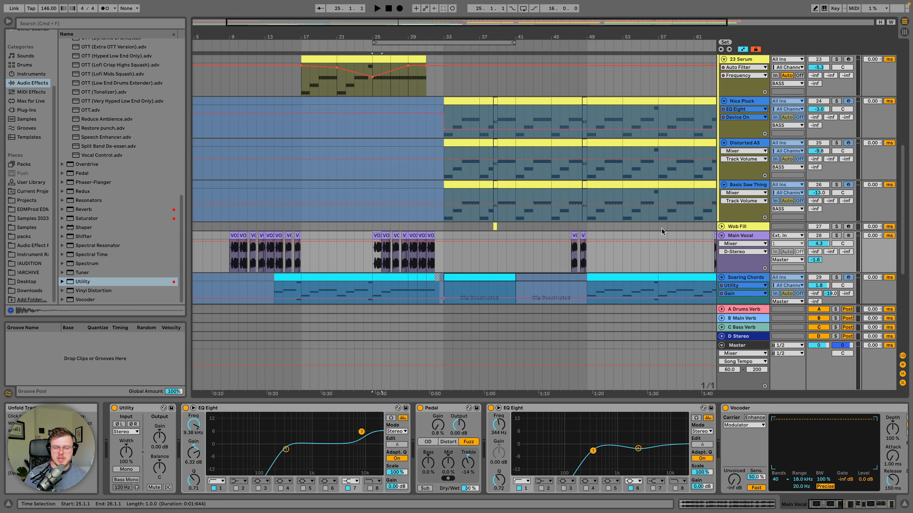
Step: Play the build from 17.1.1 with the 23 Serum track muted, reactivate the track to compare, and stop playback
scroll(616, 221, up, 2)
click(327, 81)
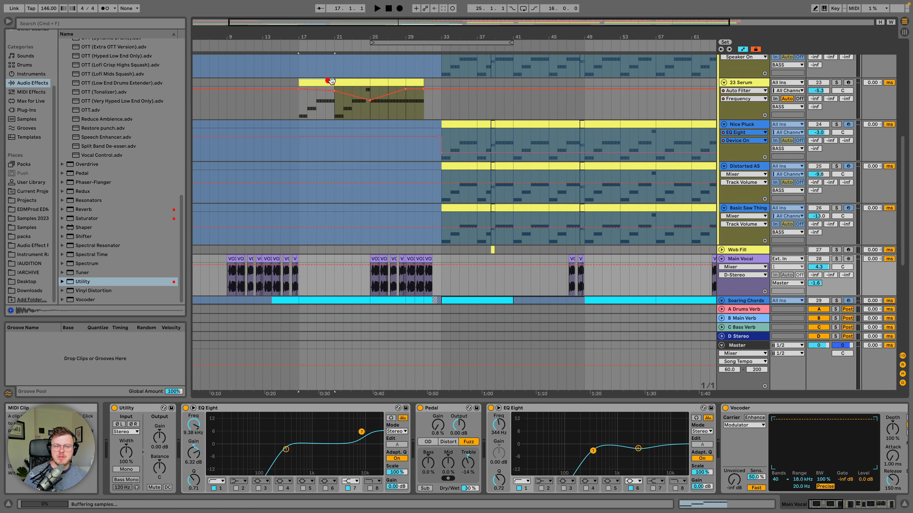
click(840, 83)
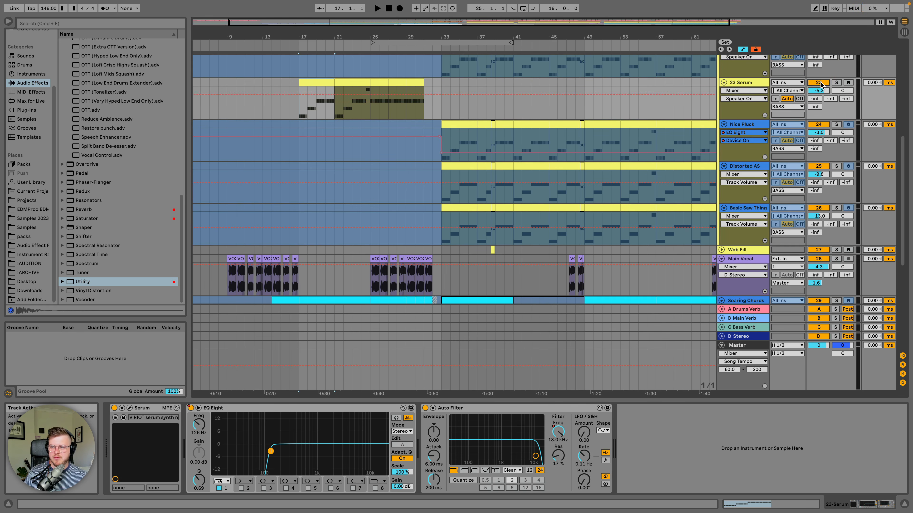
click(821, 83)
key(space)
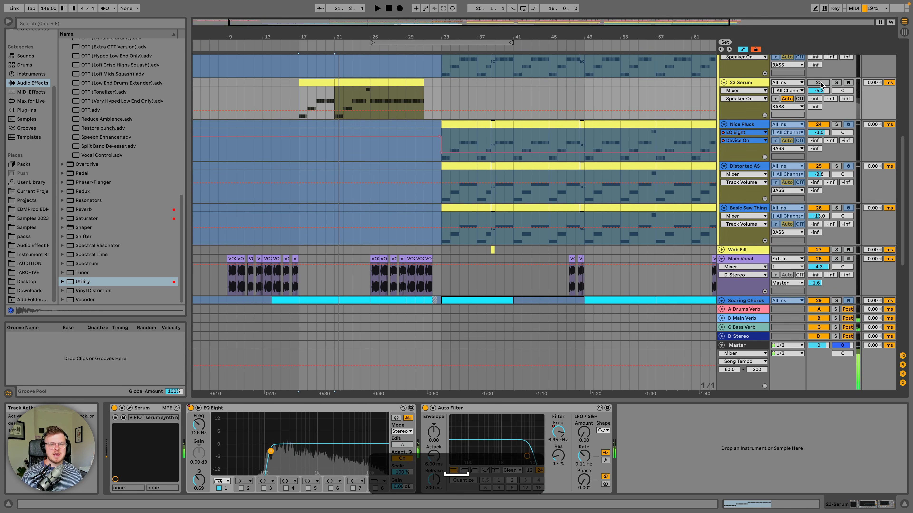
click(820, 83)
key(space)
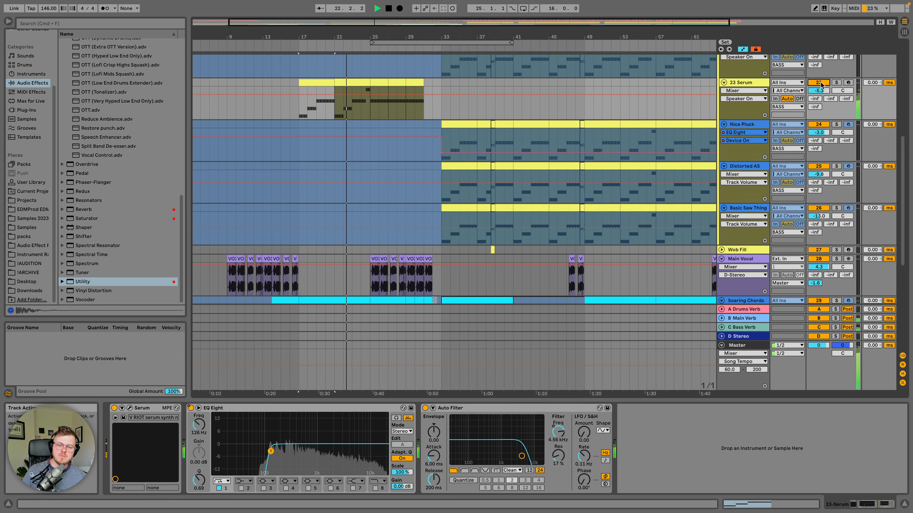
Step: Unfold the Build Clap and Build Snare tracks and select their clips from 17.1.1 to 33.1.1
scroll(369, 105, up, 10)
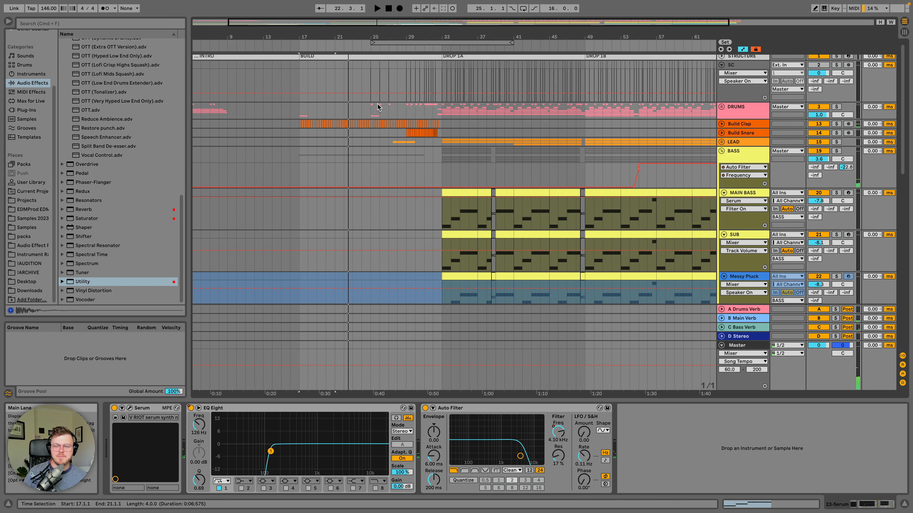
click(722, 123)
click(721, 165)
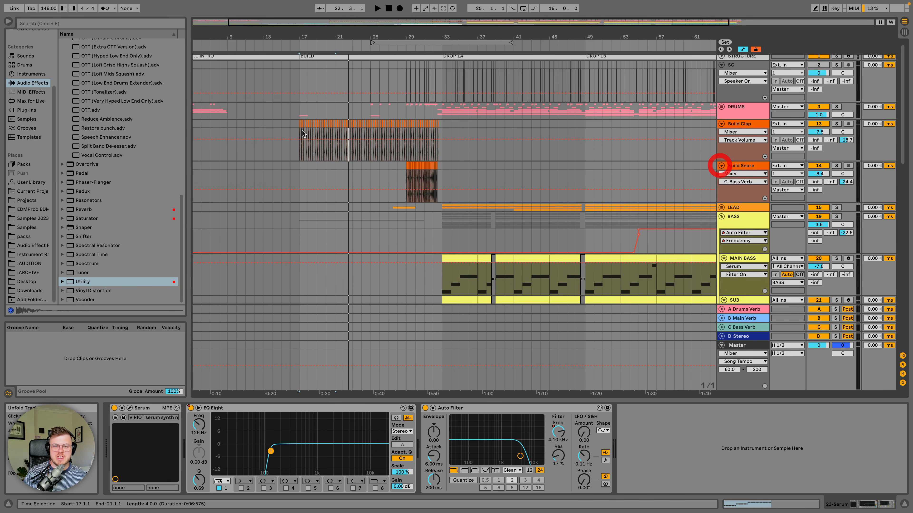
drag(296, 126, 446, 170)
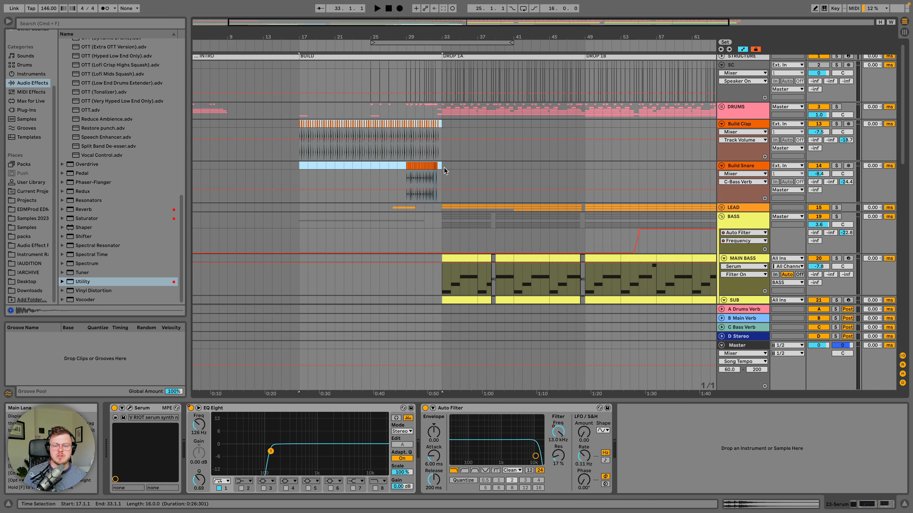
click(445, 170)
Step: Open the first Build Clap clip, locate its HT_01_Clap_Tight sample in the browser, and show the track's device chain
scroll(296, 124, up, 6)
click(295, 124)
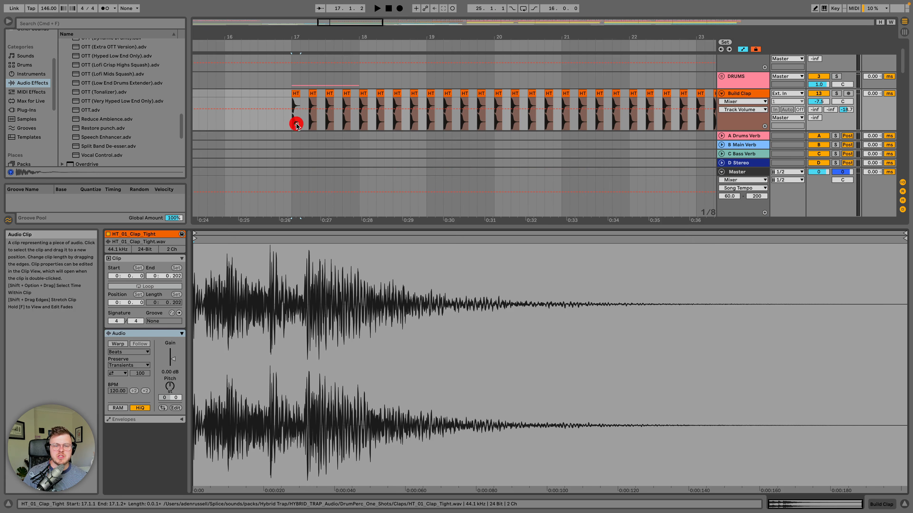
click(146, 242)
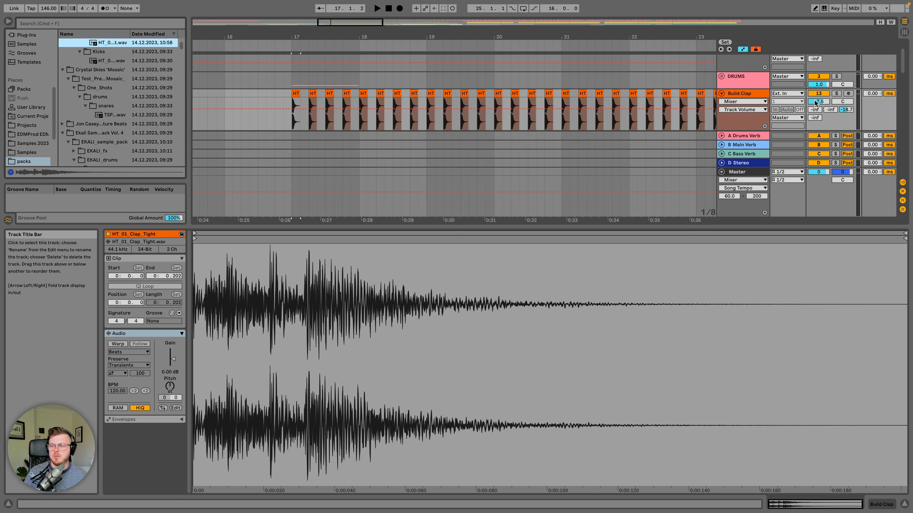
click(754, 98)
double_click(753, 99)
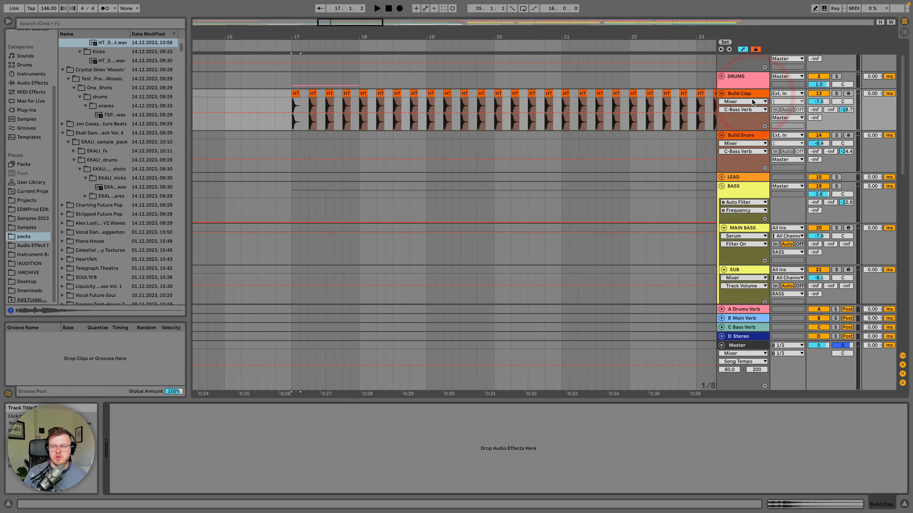
Step: Solo the Build Snare track and play its snare roll from 29.1.1
click(738, 139)
key(w)
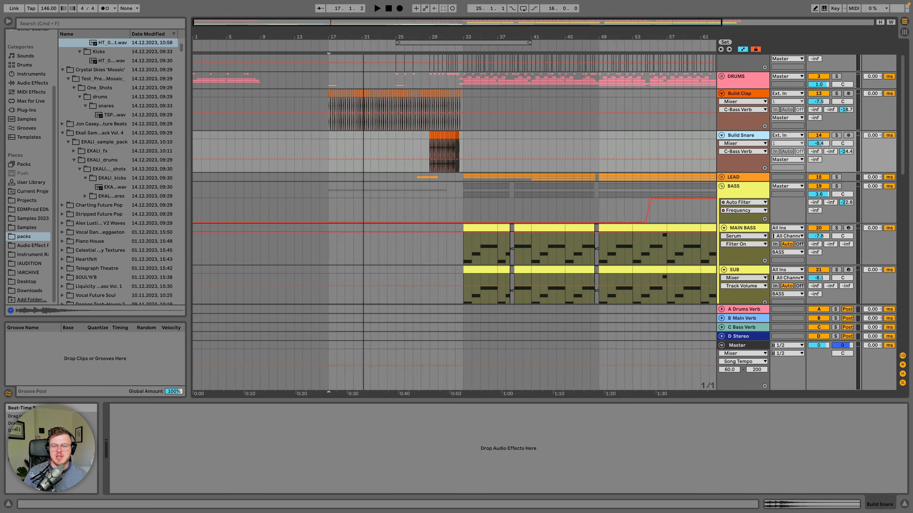
click(426, 137)
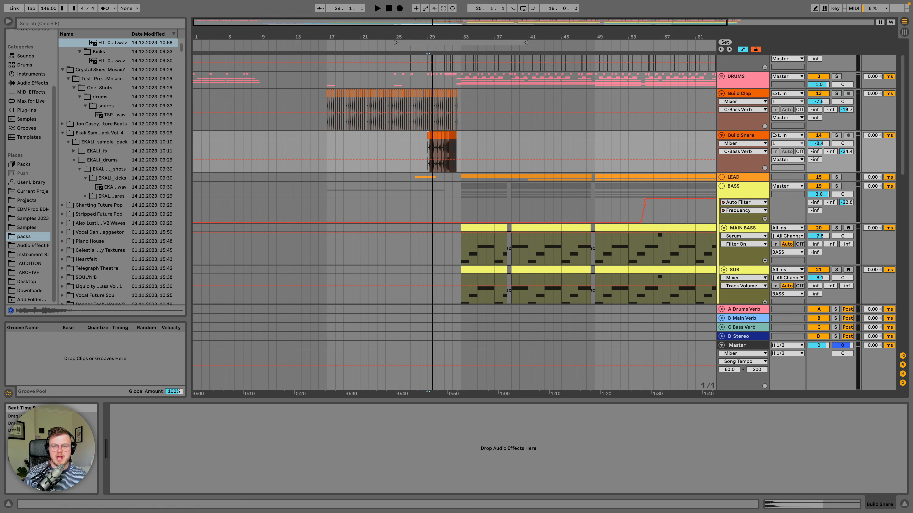
key(plus)
key(plus)
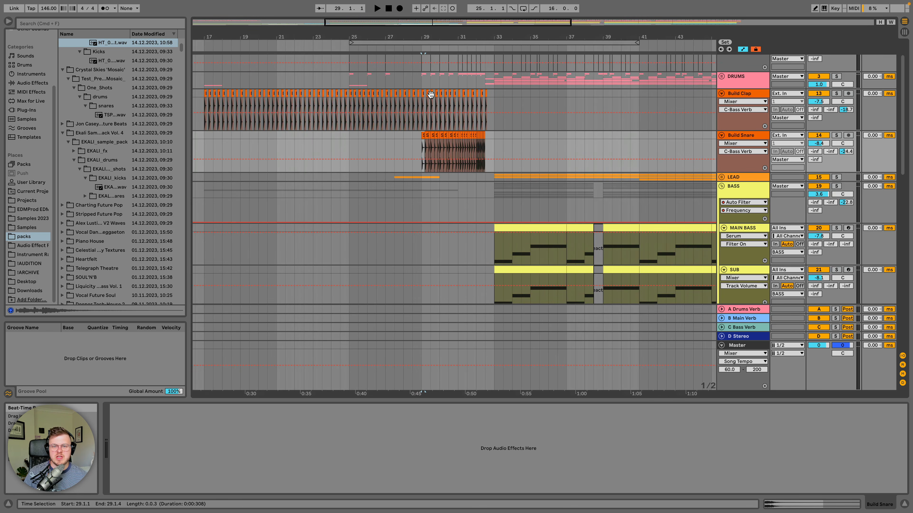
click(836, 135)
key(space)
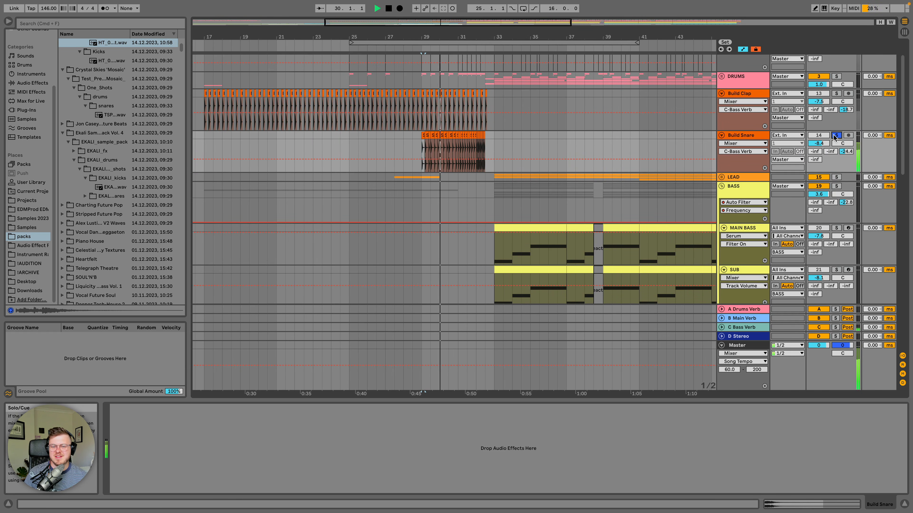
Step: Unsolo the Build Snare during playback to hear the roll in the full mix, and stop at the roll's end
click(835, 136)
key(plus)
key(plus)
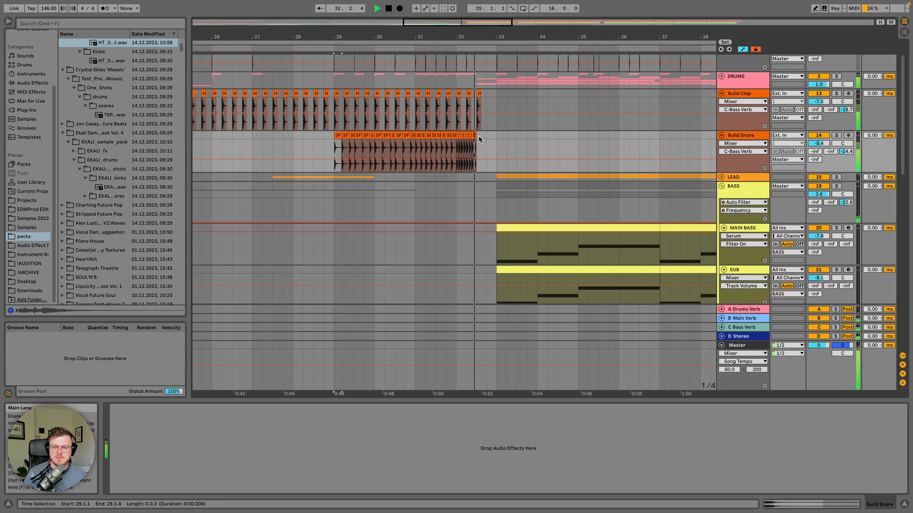
key(space)
Step: Consolidate the Build Snare clips from 29.1.1 to 32.3.1 into one clip and open it for editing
drag(480, 137, 332, 140)
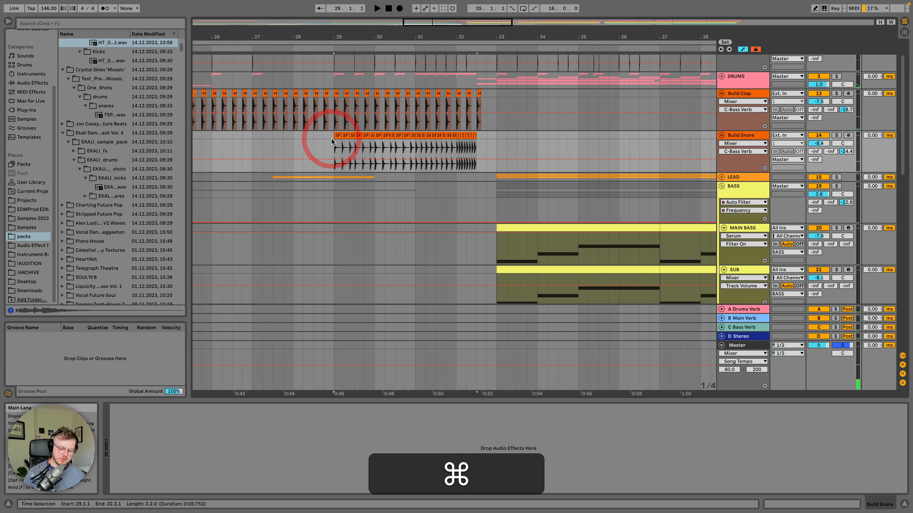
key(super+j)
double_click(364, 135)
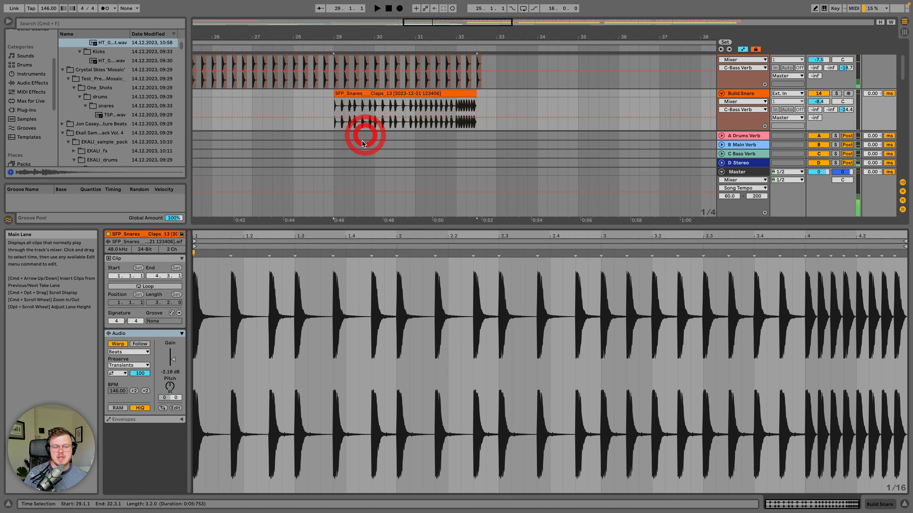
Step: Set the consolidated snare clip's warp mode to Complex and display its Clip Transposition envelope
click(128, 352)
click(126, 388)
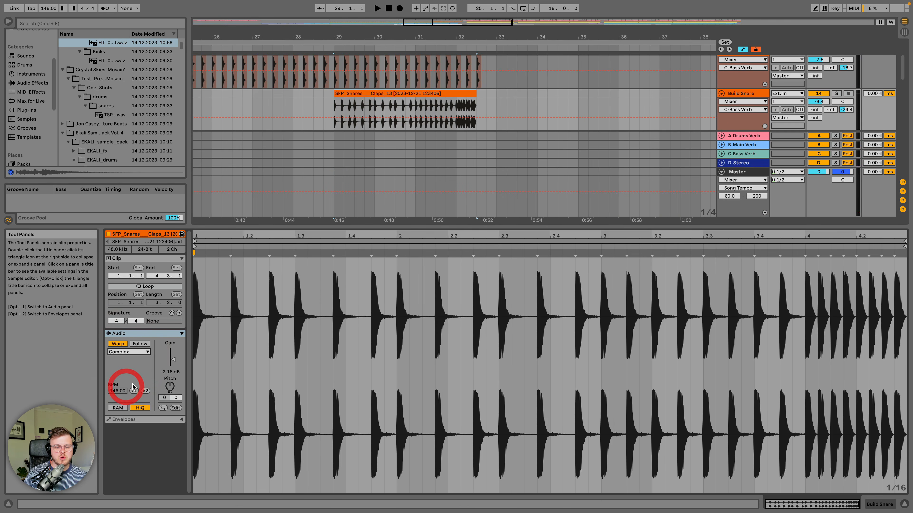
click(166, 419)
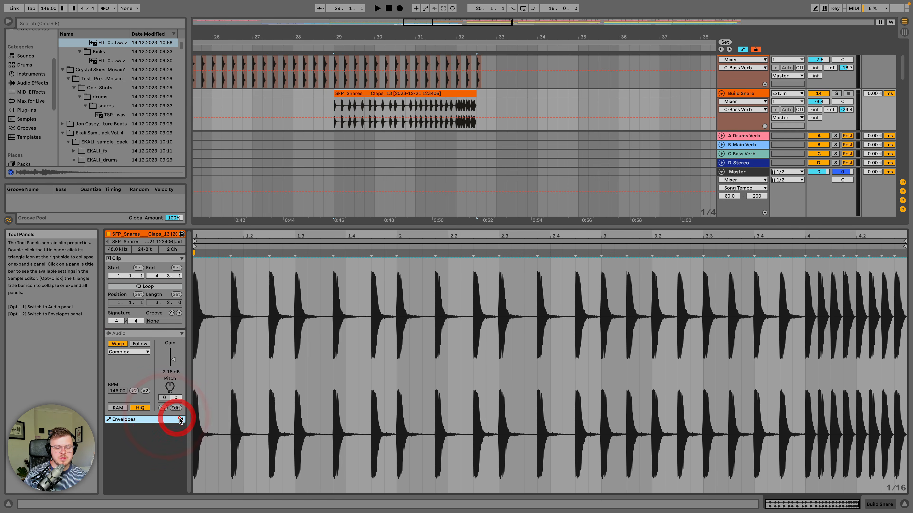
click(180, 419)
click(165, 430)
click(127, 429)
click(127, 430)
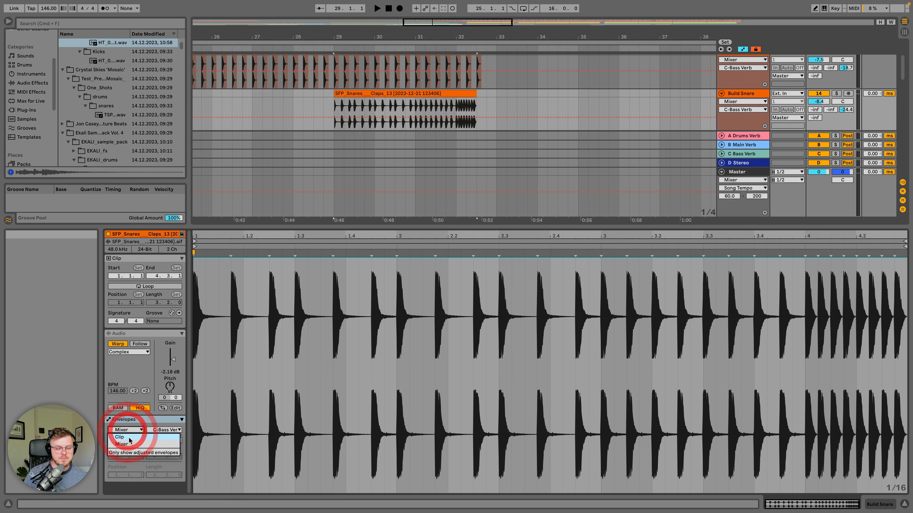
click(122, 437)
click(166, 429)
click(168, 443)
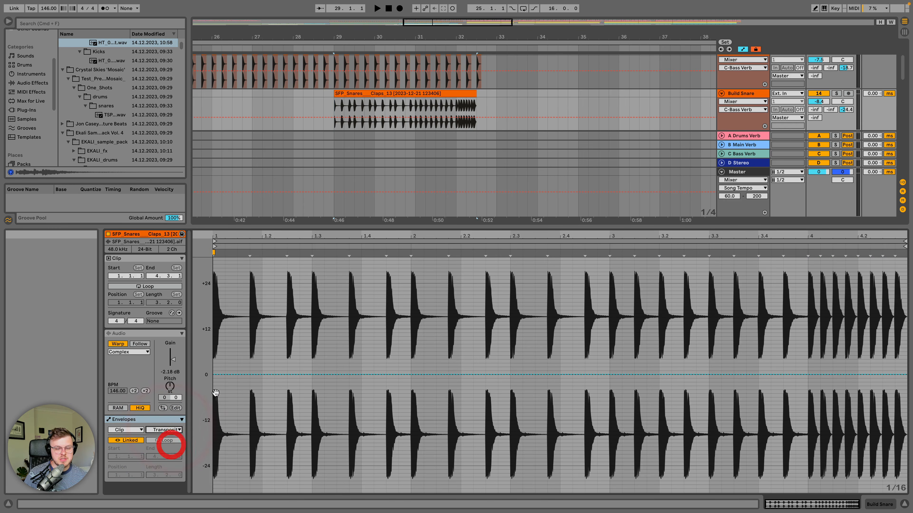
Step: Draw a transposition ramp from 0 st at the clip's start to about +12 st at its end, and play the roll
click(212, 375)
click(903, 352)
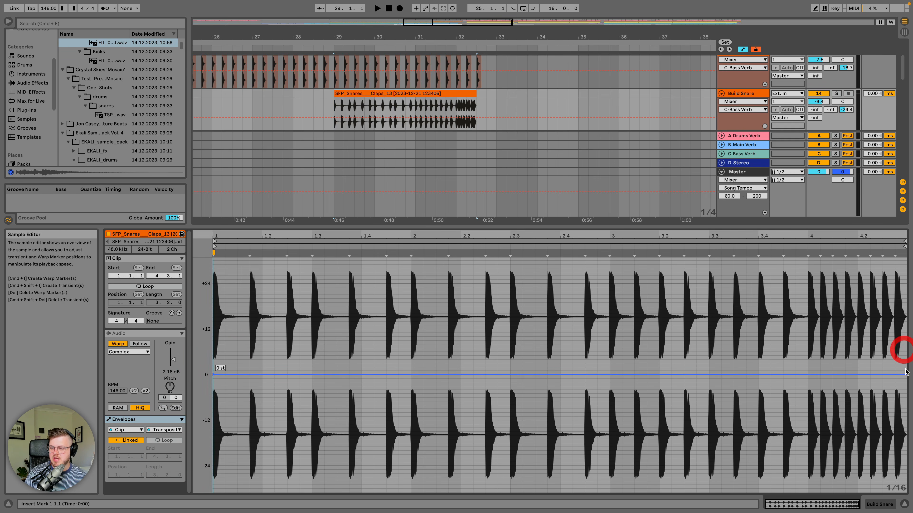
drag(906, 374, 905, 325)
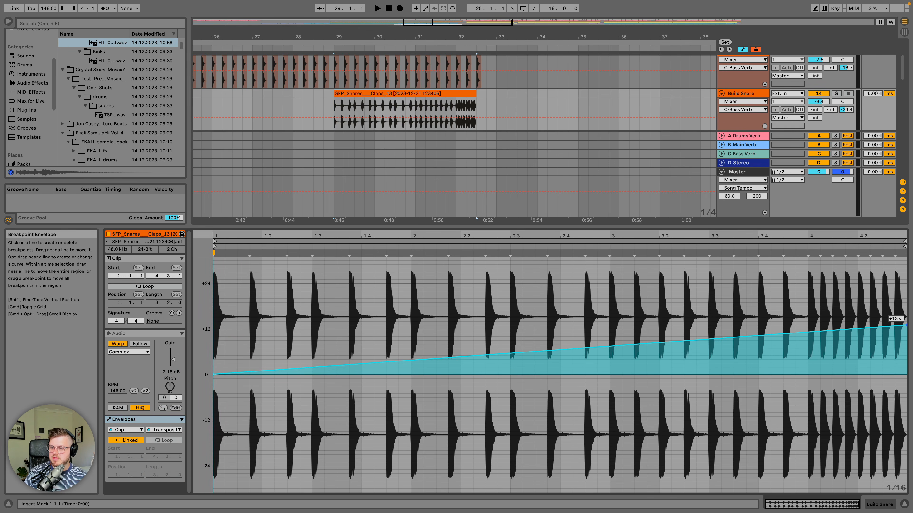
key(space)
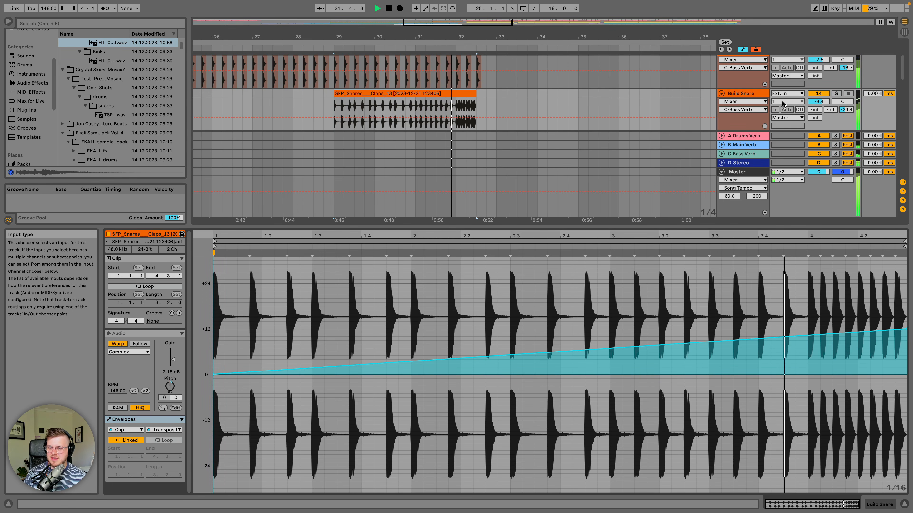
key(space)
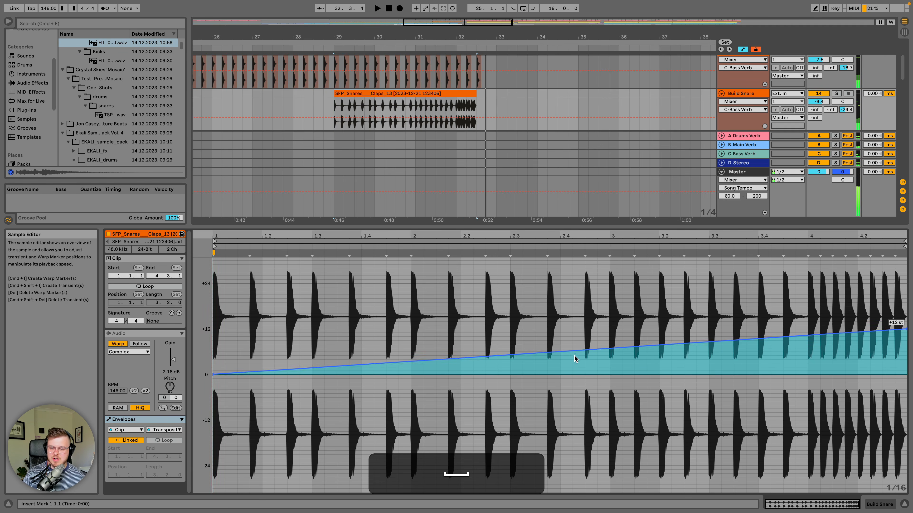
Step: Bend the transposition ramp into a curve, raise its end point to +24 st, and deepen the curve for a late rise
drag(571, 356, 567, 350)
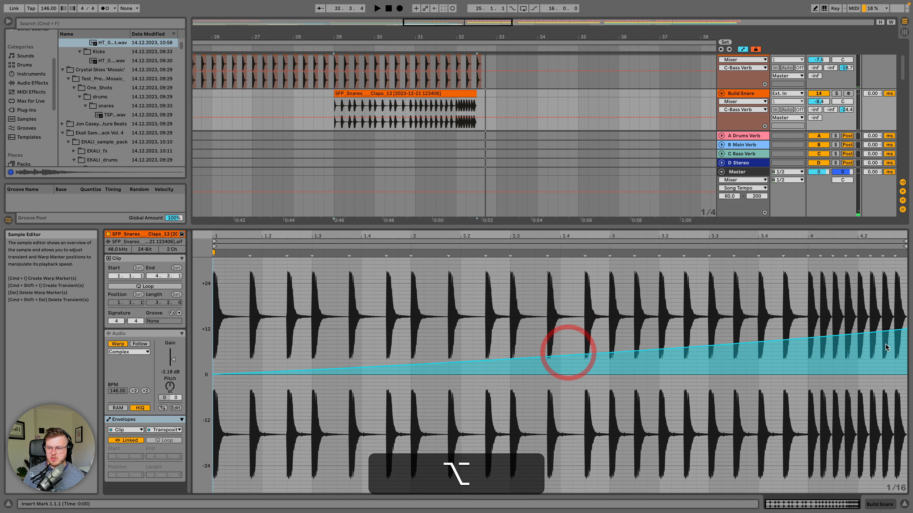
drag(904, 324, 905, 284)
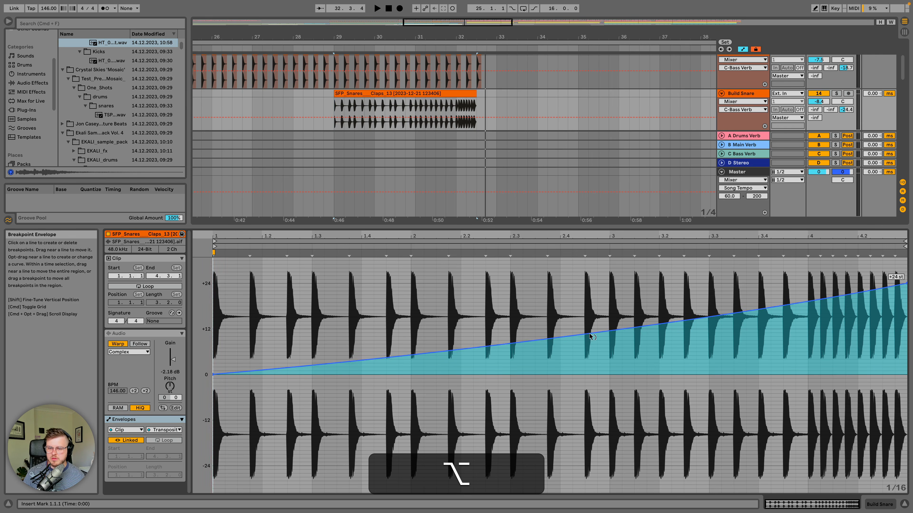
drag(585, 330, 639, 347)
Step: Play the pitched snare roll and set the Build Snare track's volume to -7.7 dB during playback
key(alt+space)
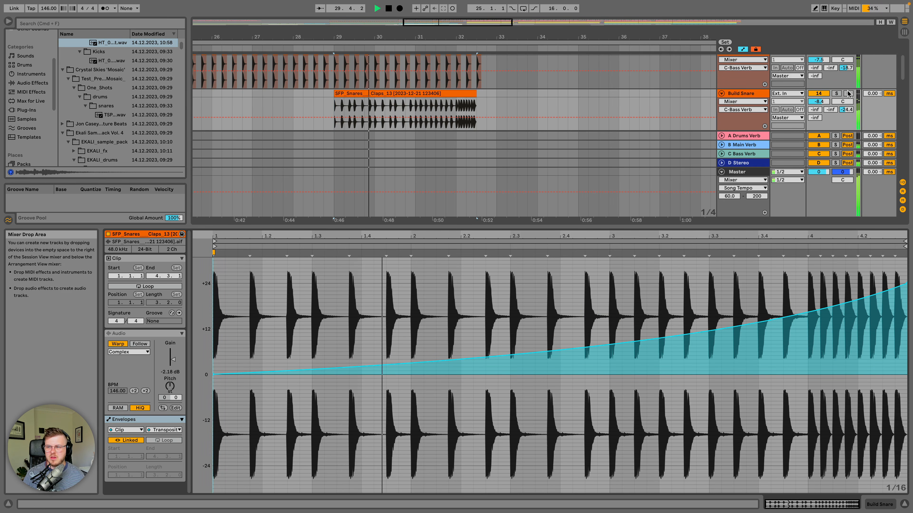
drag(819, 102, 818, 99)
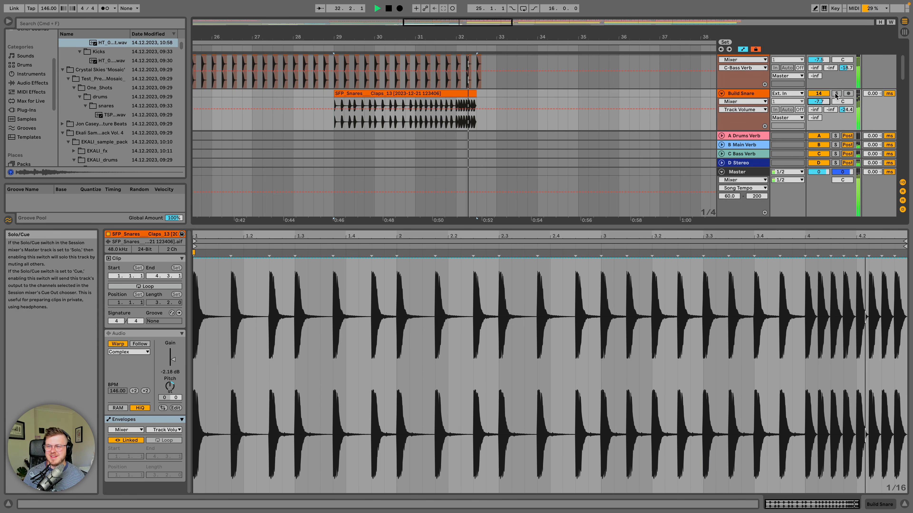
key(space)
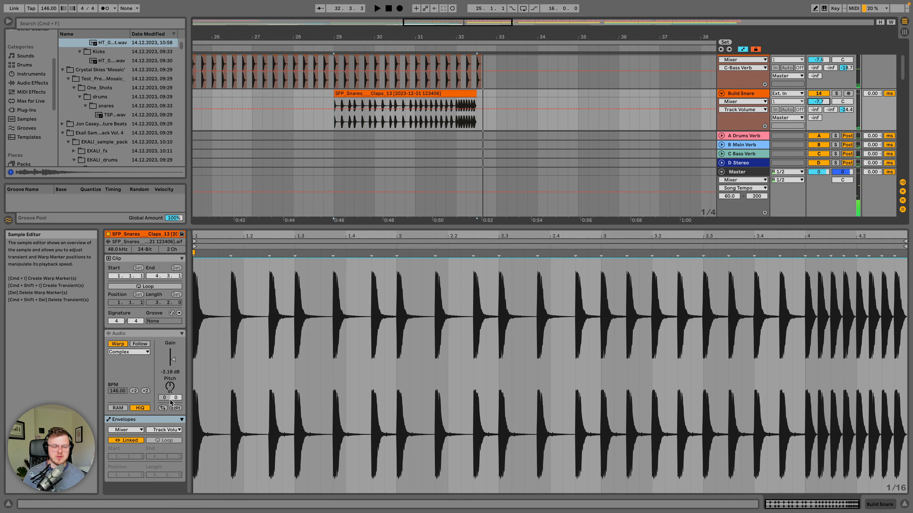
Step: Redisplay the snare clip's Transposition envelope, lower its end point to about +12 st, and play the roll through
click(168, 430)
click(135, 431)
click(135, 432)
click(131, 436)
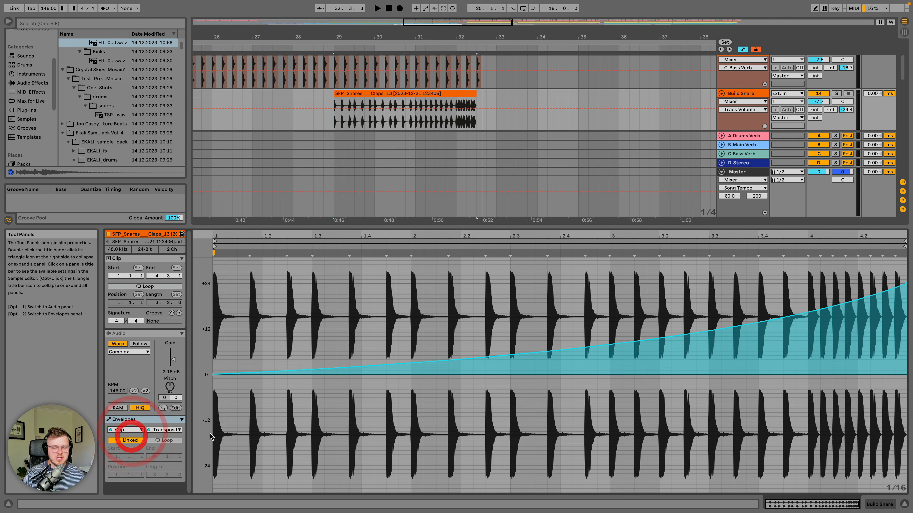
drag(907, 282, 906, 328)
key(space)
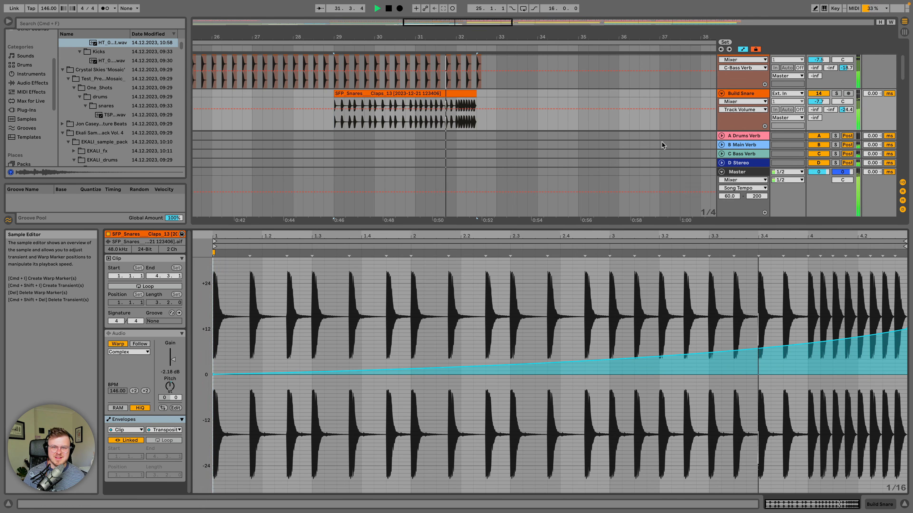
click(741, 94)
key(space)
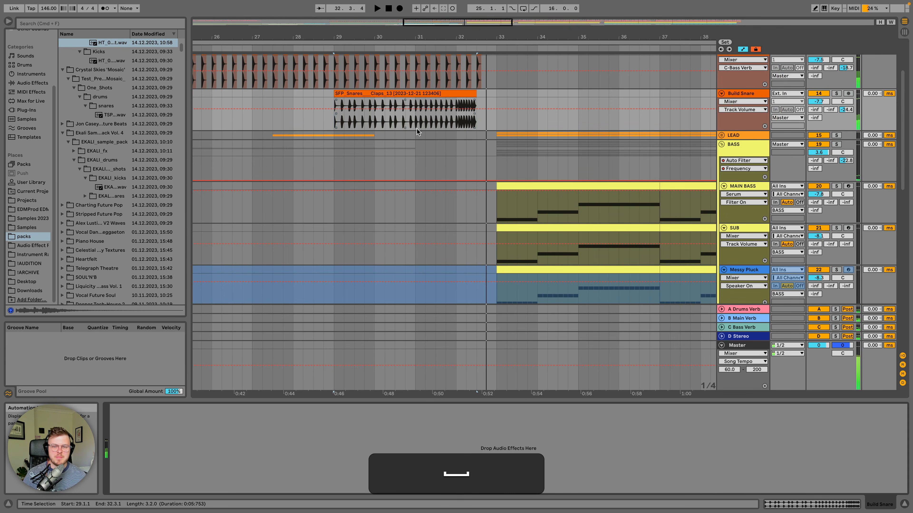
Step: Solo the Build Snare, play the second half of its pitched roll, stop at the end and unsolo it
scroll(344, 130, up, 3)
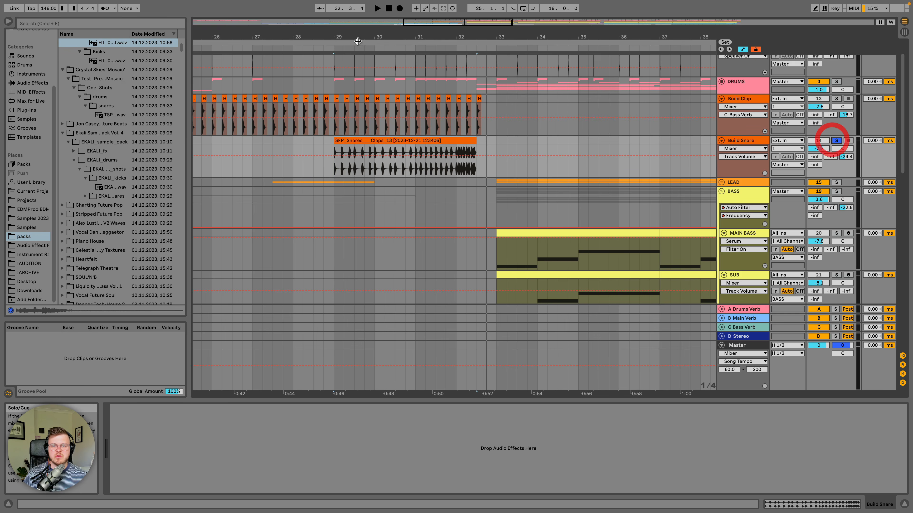
click(406, 48)
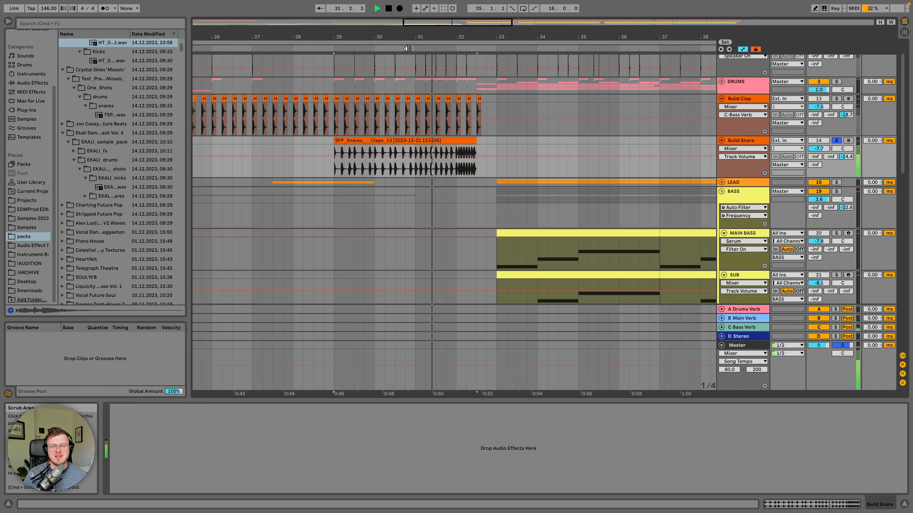
key(space)
click(838, 140)
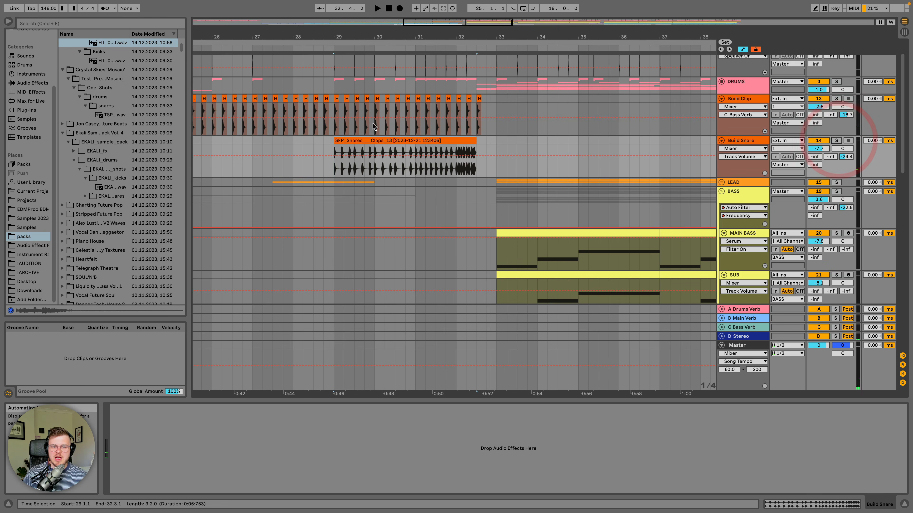
Step: Unfold the DRUMS group and place the insert marker at 25.1.1, the start of the kick pattern in the build
drag(332, 132, 449, 126)
click(721, 81)
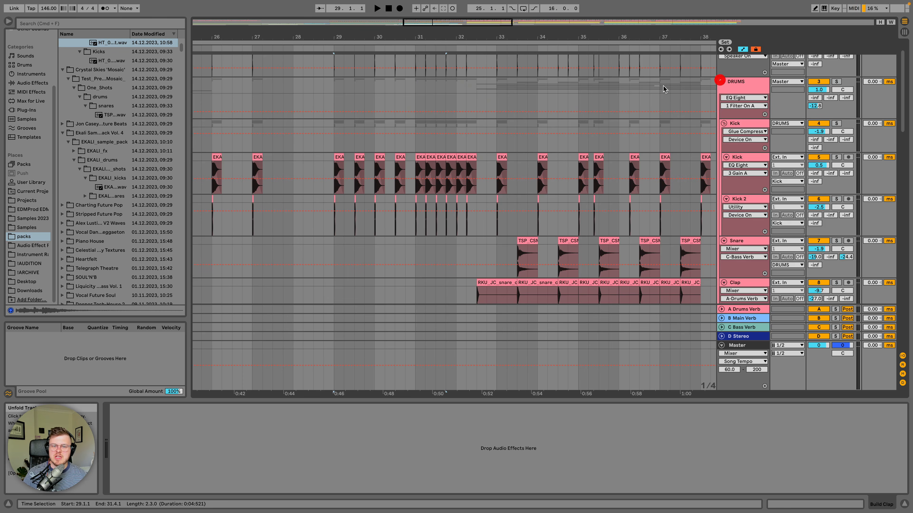
scroll(327, 113, up, 3)
scroll(327, 113, left, 2)
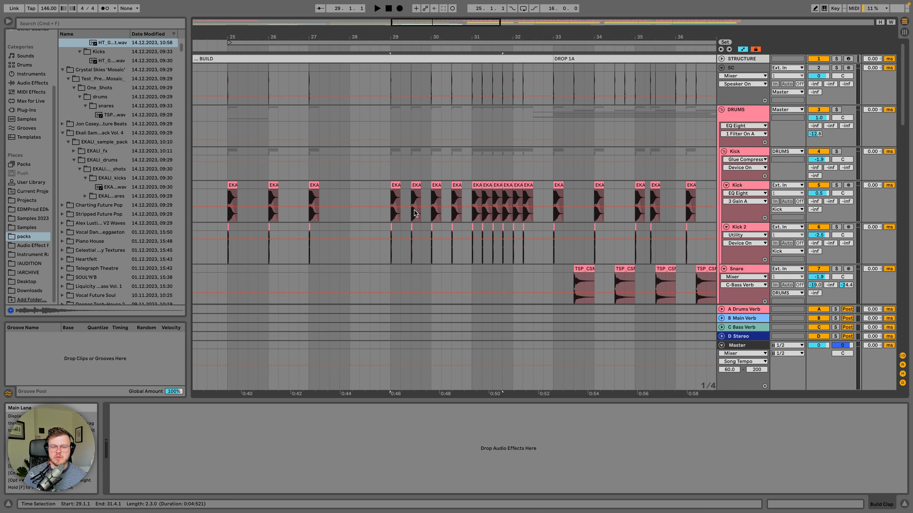
click(225, 70)
scroll(226, 70, left, 2)
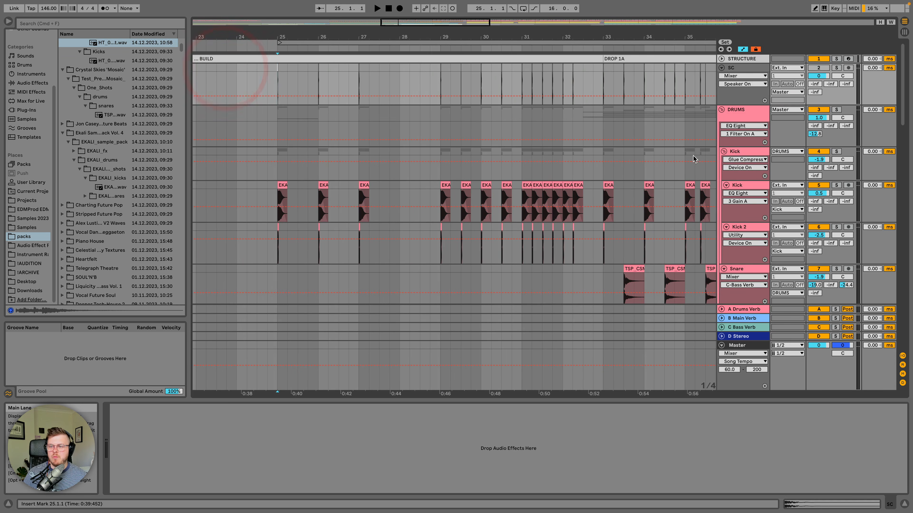
Step: Show the Kick group's Utility Gain automation and select the group's build section from 25.1.1 to 33.1.1
click(736, 152)
click(294, 447)
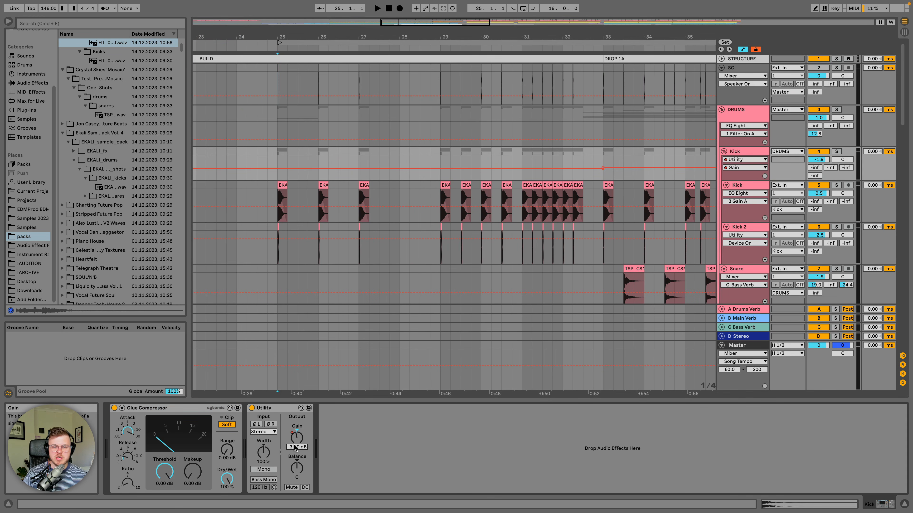
drag(484, 38, 483, 28)
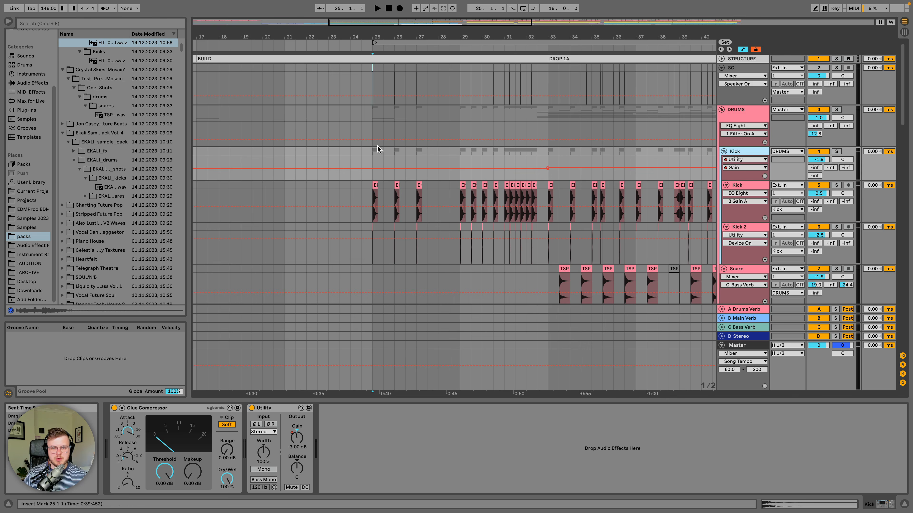
drag(378, 149, 542, 161)
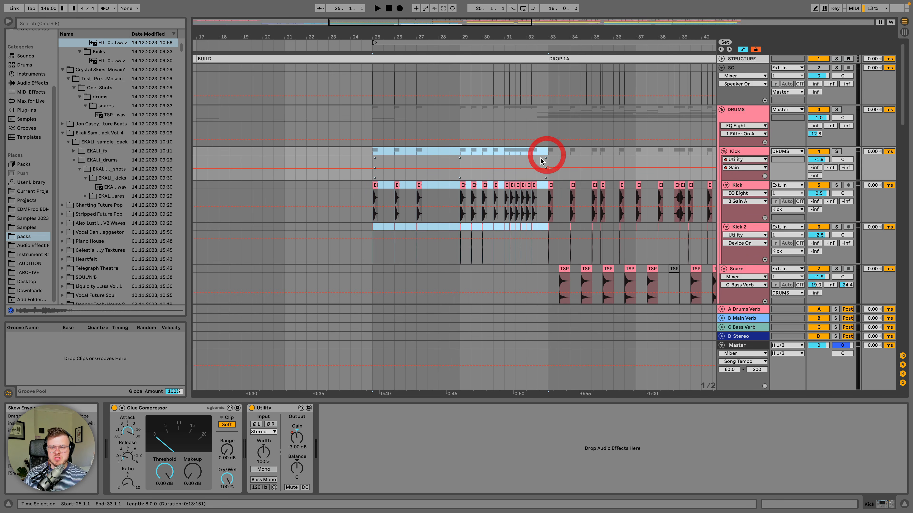
Step: Play the build from the first kick clip at 25.1.1 into the drop and stop just after 33.1.1
click(550, 185)
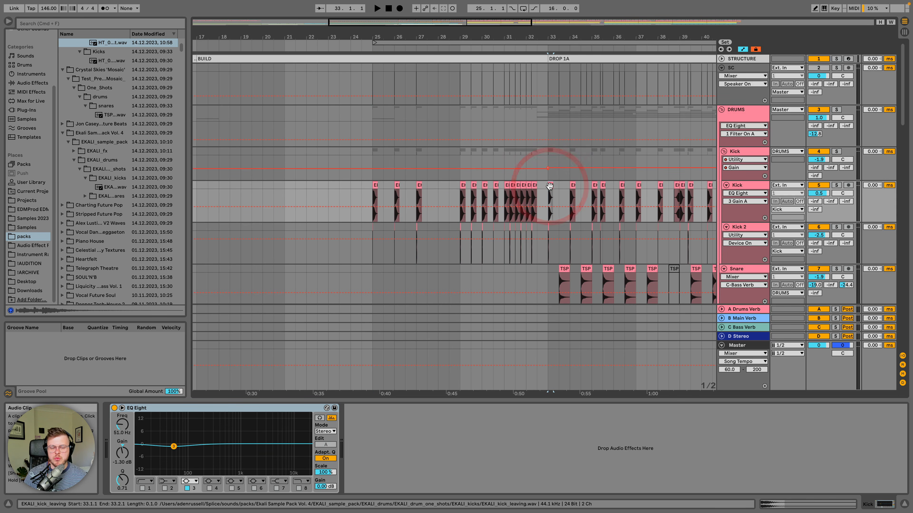
click(372, 186)
key(space)
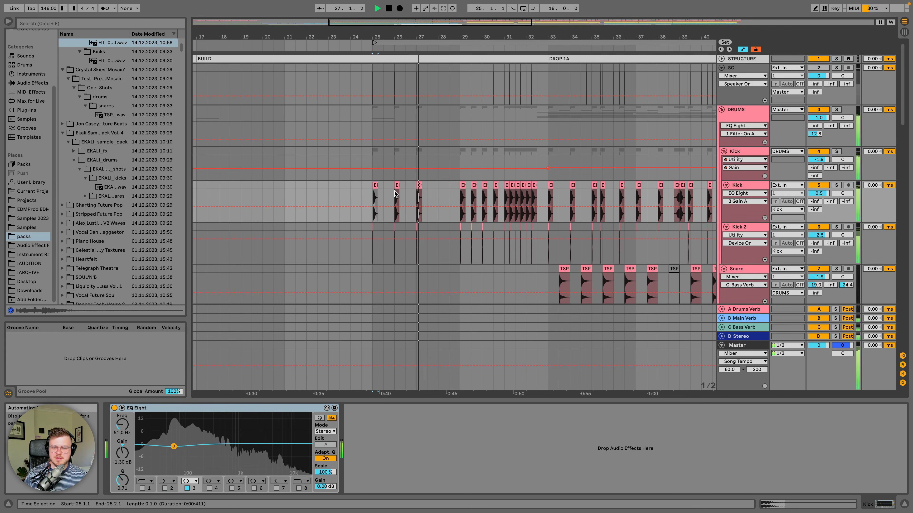
scroll(435, 191, down, 2)
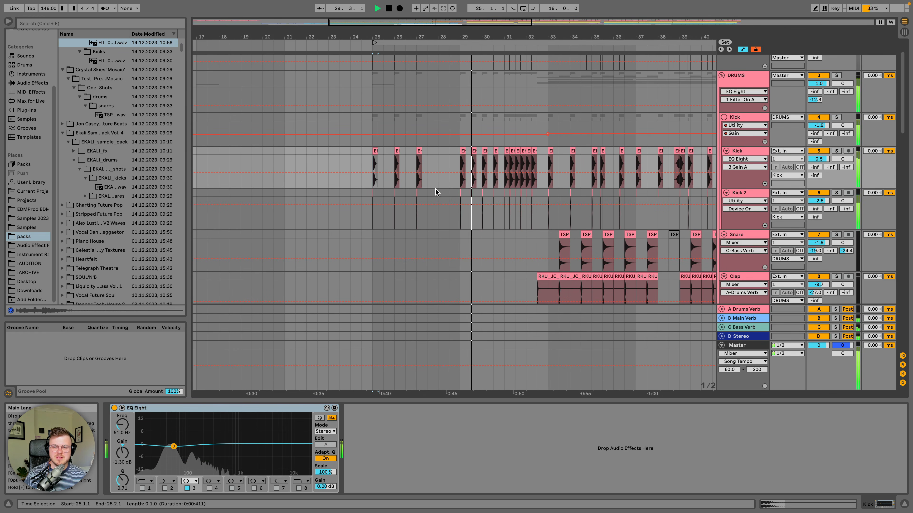
scroll(436, 191, down, 1)
scroll(471, 211, right, 2)
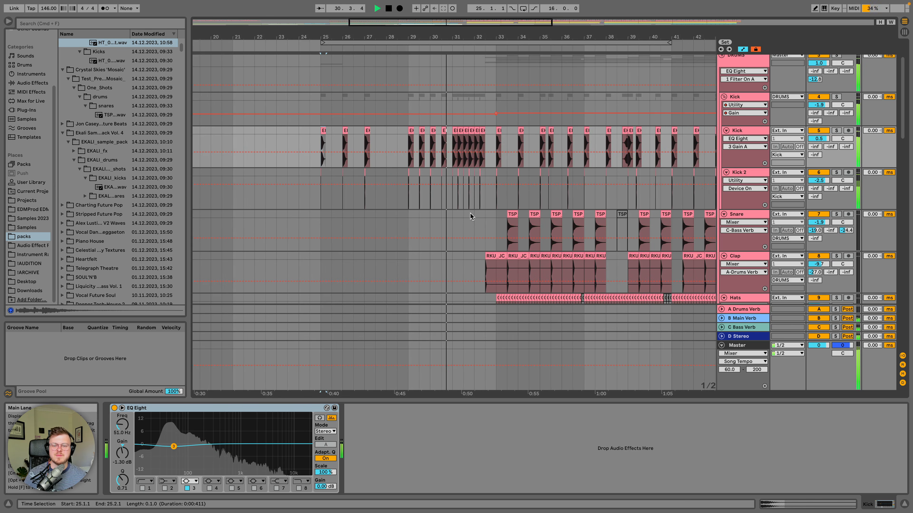
drag(469, 36, 420, 98)
key(minus)
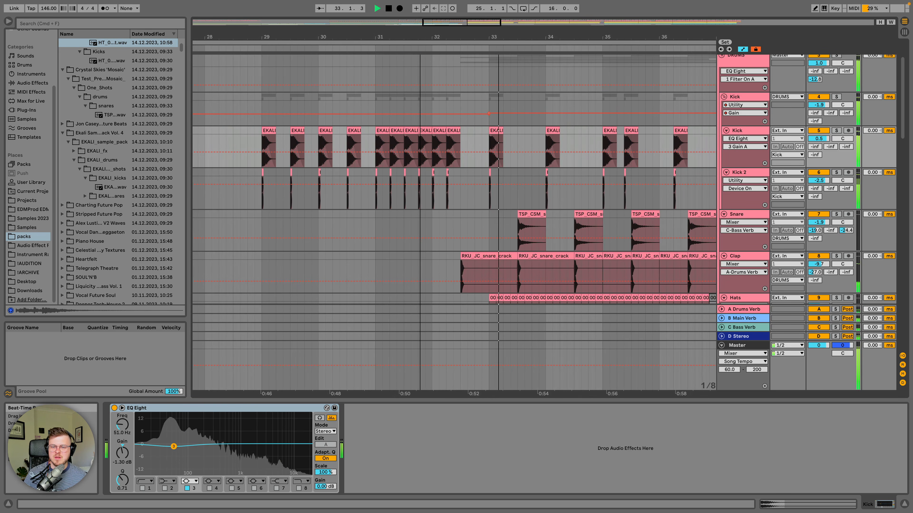
key(space)
Step: Select the first RKU_JC_snare_crack clip on the Clap track, and the EKALI_fx_forgot_impact clip to show its devices
scroll(466, 164, down, 3)
scroll(466, 164, down, 3)
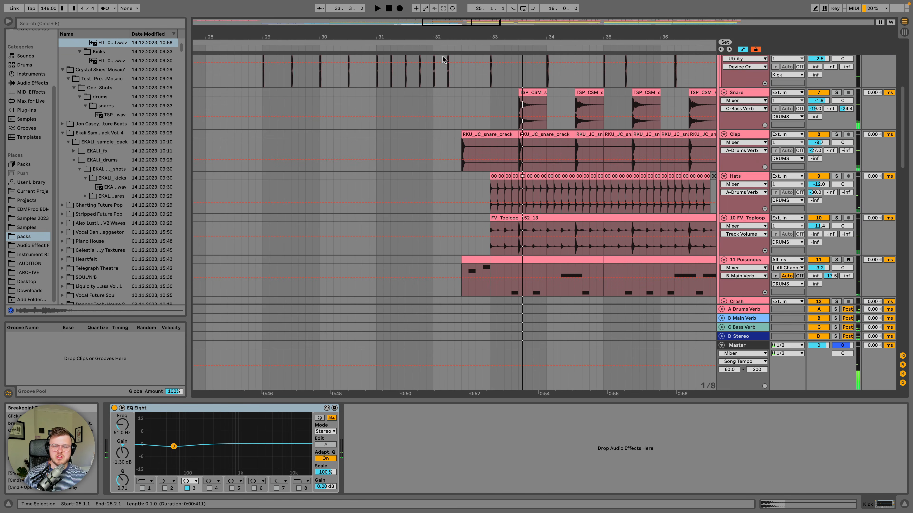
drag(445, 37, 444, 20)
scroll(424, 100, up, 5)
scroll(431, 118, down, 5)
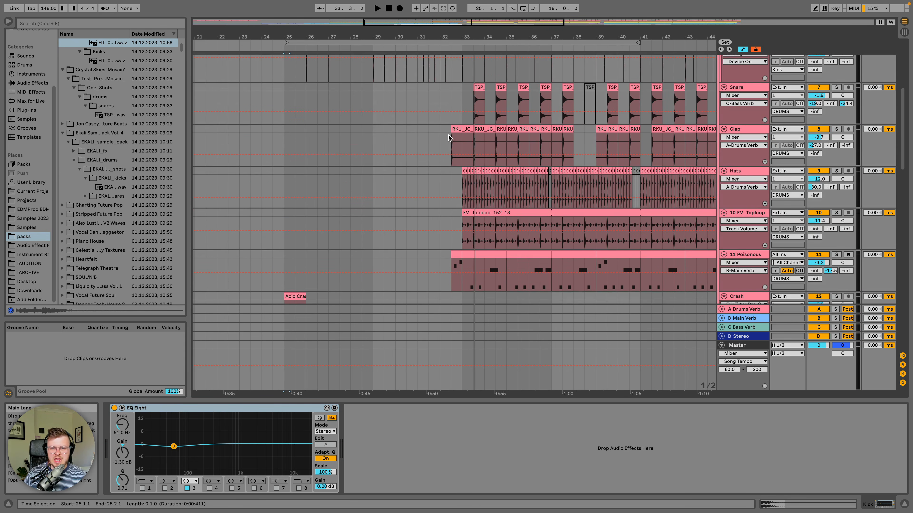
click(456, 127)
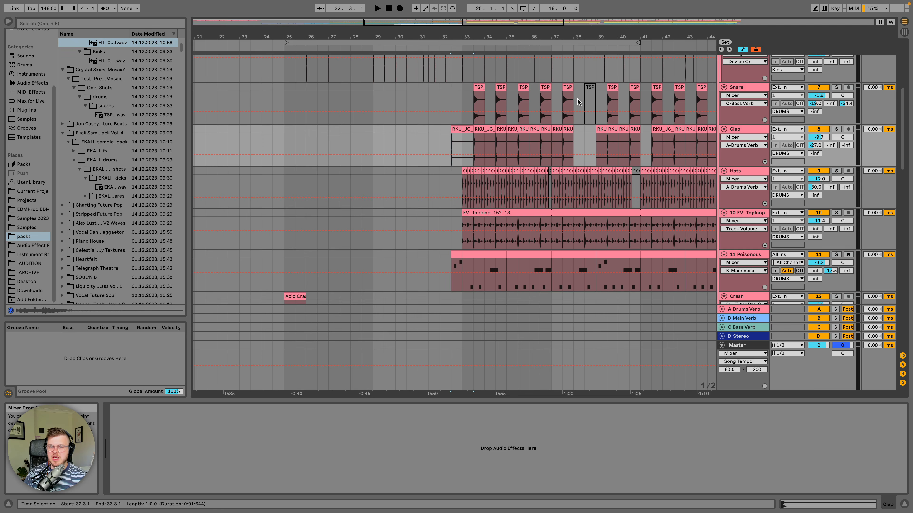
scroll(459, 132, down, 15)
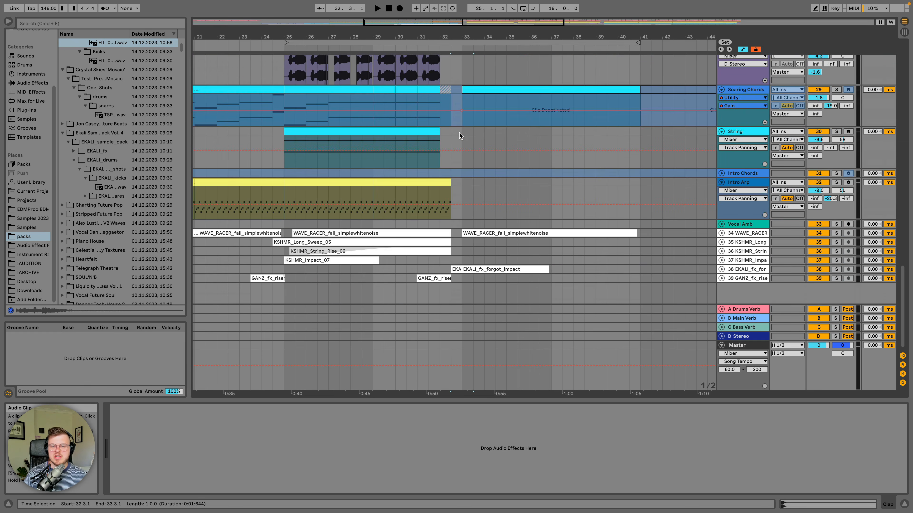
click(452, 269)
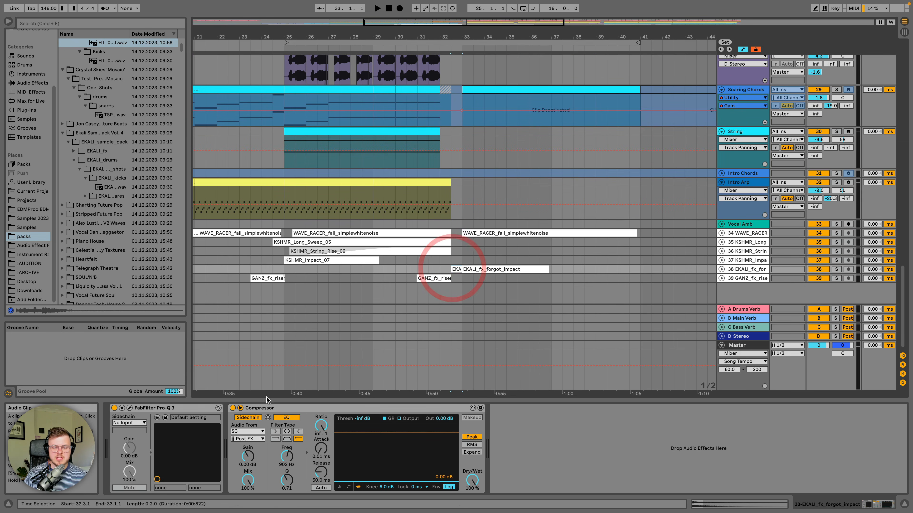
Step: Check the FabFilter Pro-Q 3 curve on the EKALI_fx_forgot_impact track and audition its impact in solo from 33.1.1
click(128, 408)
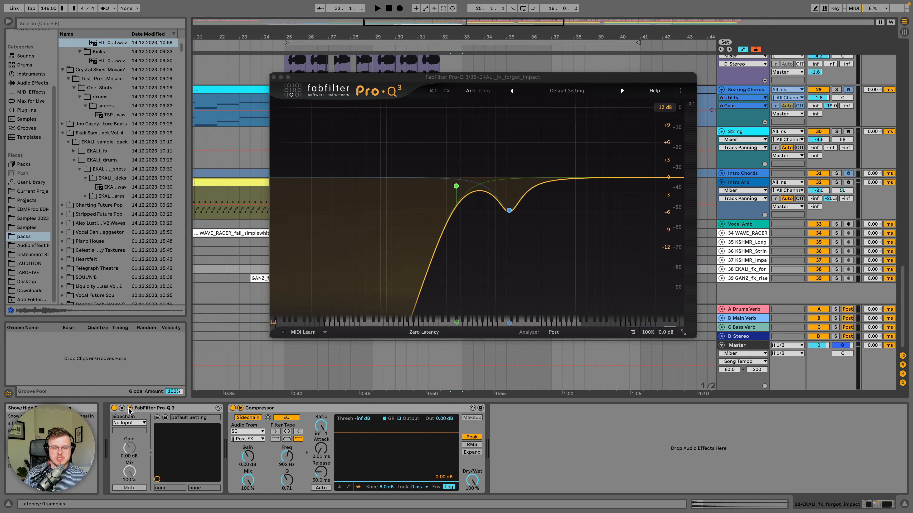
click(129, 409)
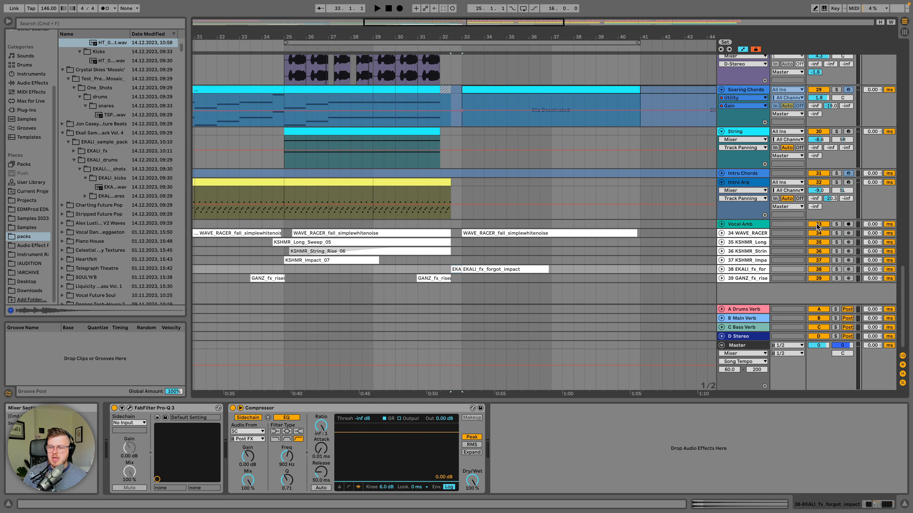
click(836, 269)
key(space)
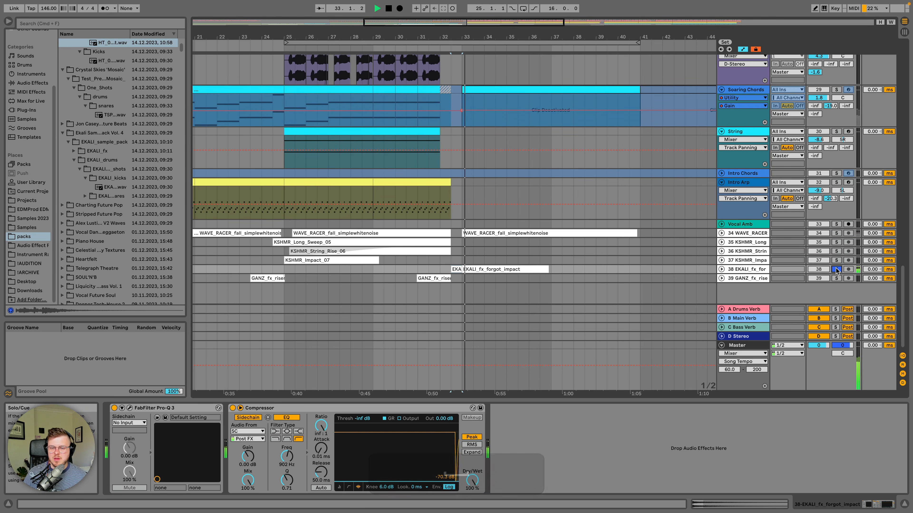
key(space)
click(835, 269)
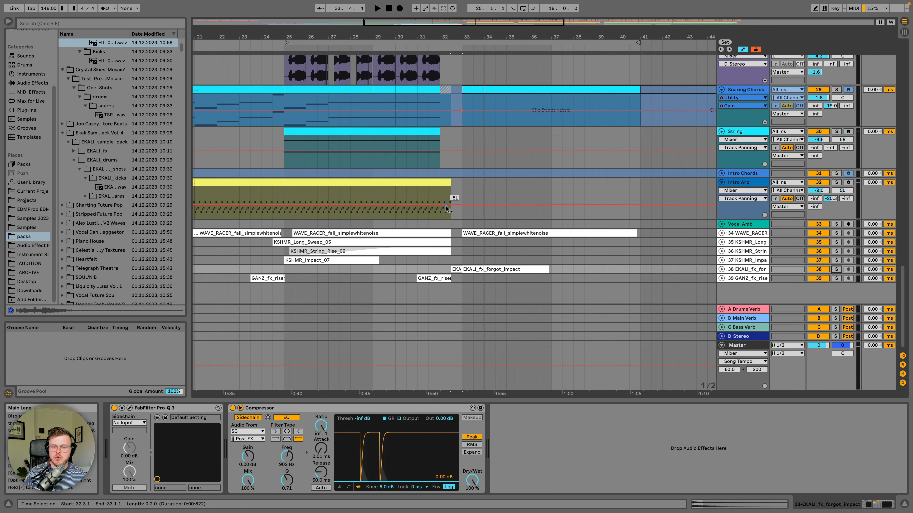
Step: Examine the gap between 32.3.1 and 33.1.1 on the Poisonous, Build Clap, Intro Arp and riser tracks
scroll(446, 204, up, 15)
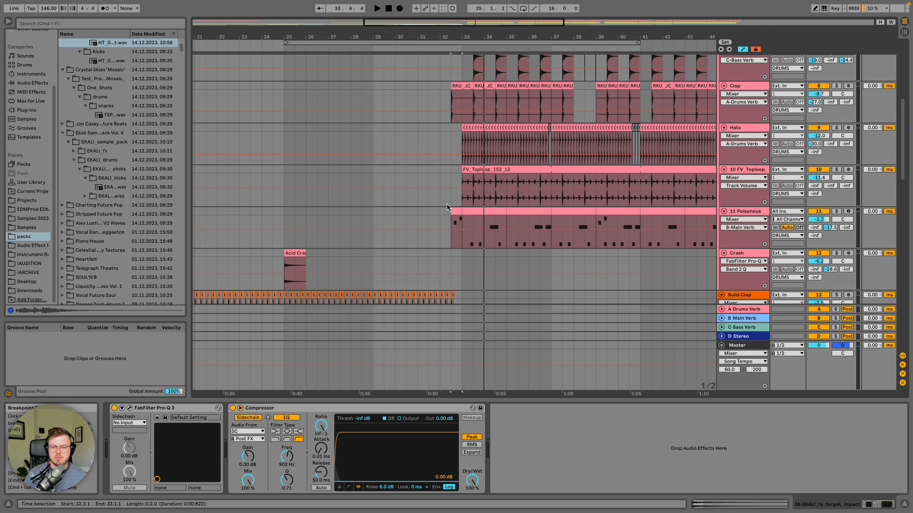
click(452, 213)
scroll(445, 205, up, 7)
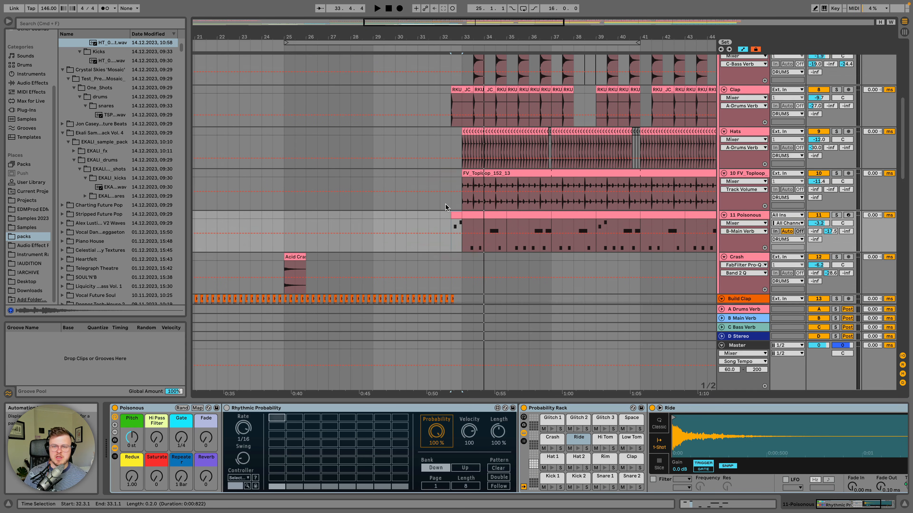
scroll(447, 197, down, 7)
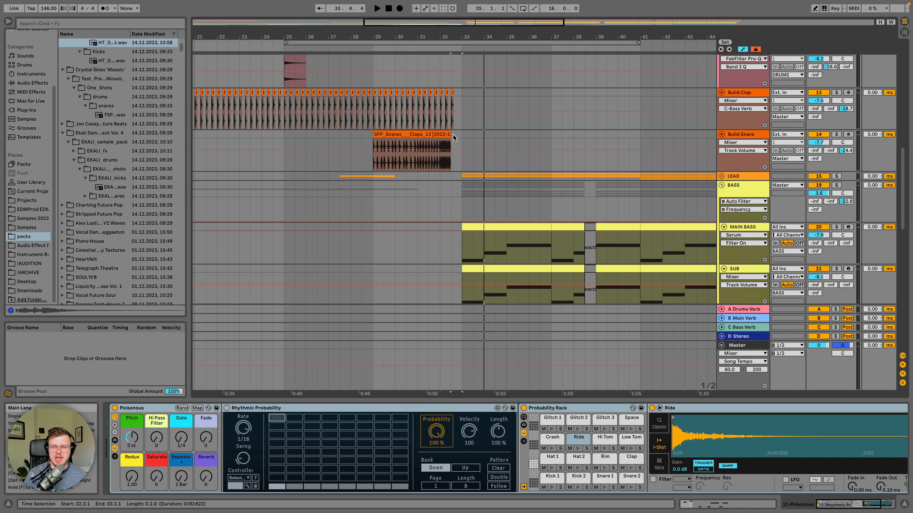
click(460, 90)
scroll(458, 123, down, 15)
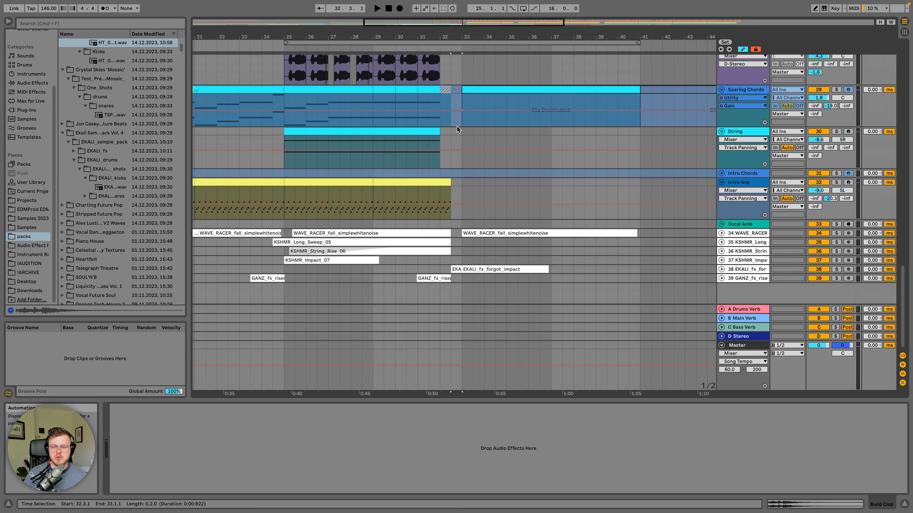
click(459, 186)
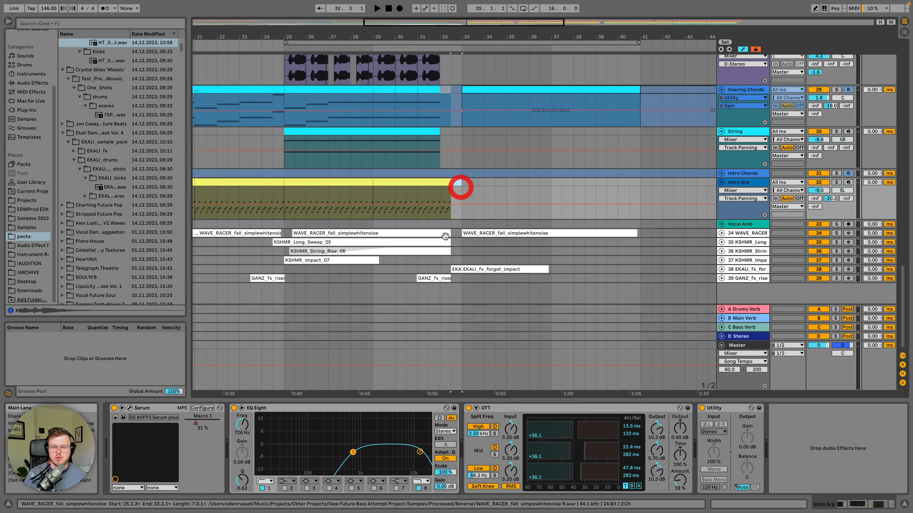
drag(456, 233, 462, 250)
scroll(458, 248, up, 5)
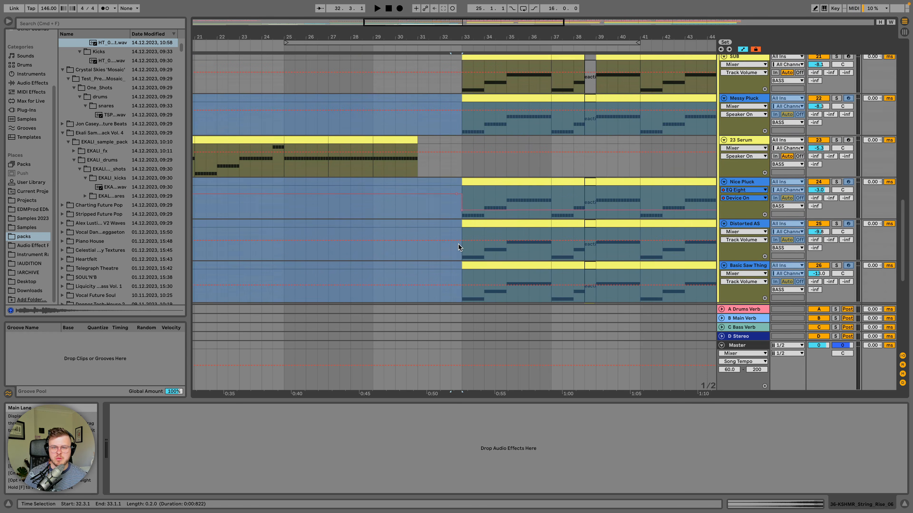
scroll(461, 266, down, 5)
Step: Select the range from 32.3.1 to 33.1.1 from the SC track down to the KSHMR_Impact track and review it
click(460, 260)
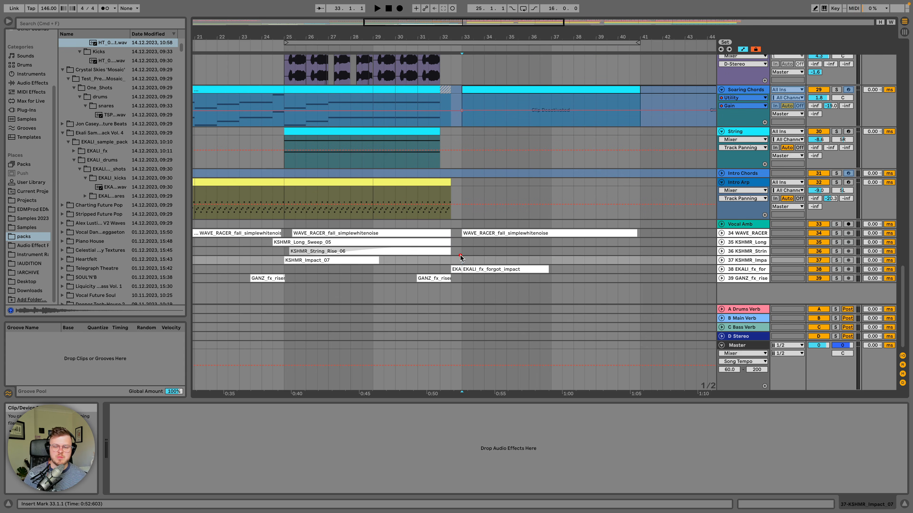
scroll(462, 249, up, 15)
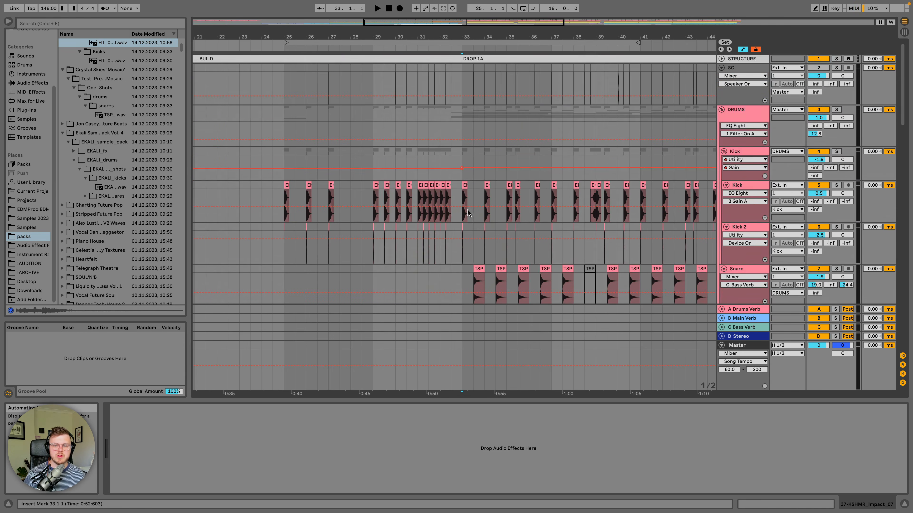
shift+click(452, 70)
scroll(452, 69, down, 15)
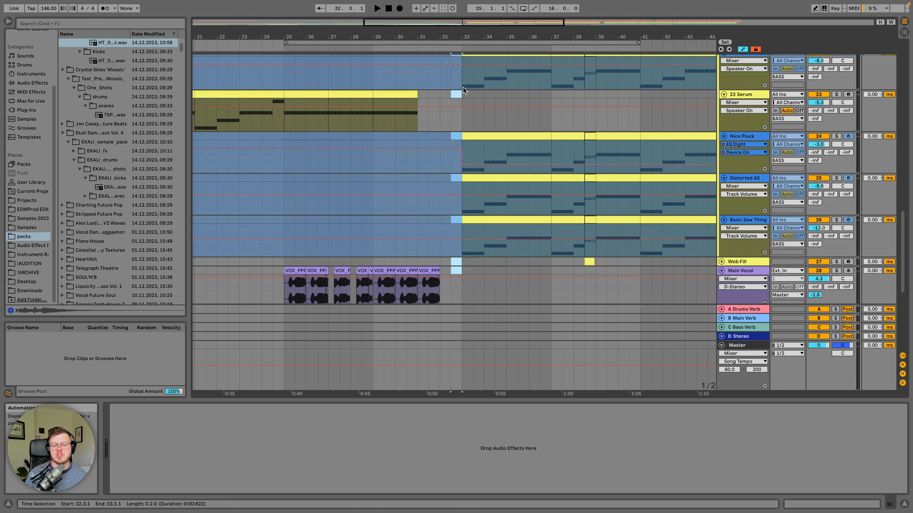
scroll(453, 152, down, 10)
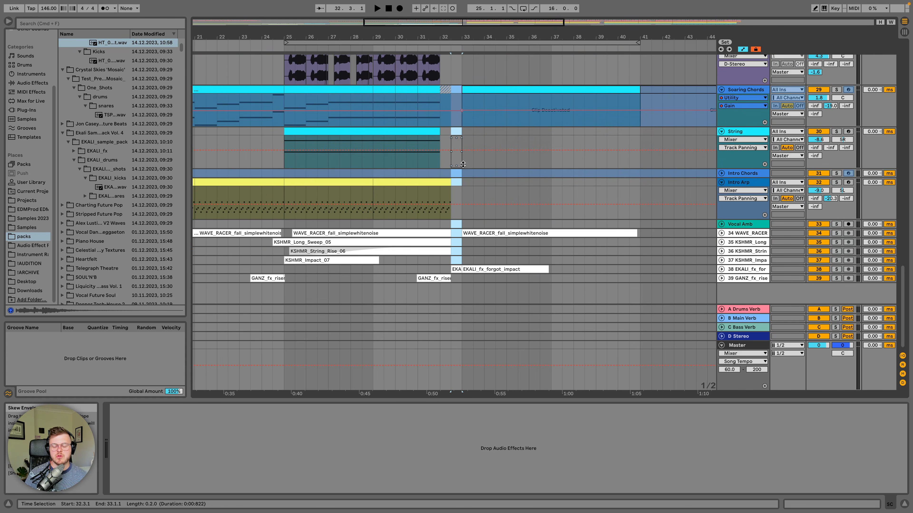
scroll(463, 164, up, 15)
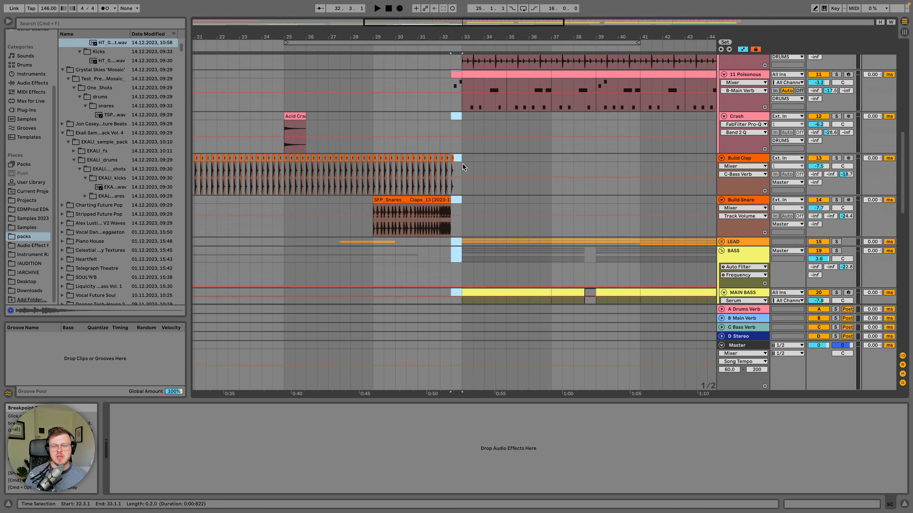
scroll(462, 165, down, 15)
Step: Try the drop transition with the WAVE_RACER, KSHMR_Long_Sweep_05 and KSHMR_String_Rise_06 clips extended to 33.1.1, restoring their ends to 32.3.1 after listening
click(452, 251)
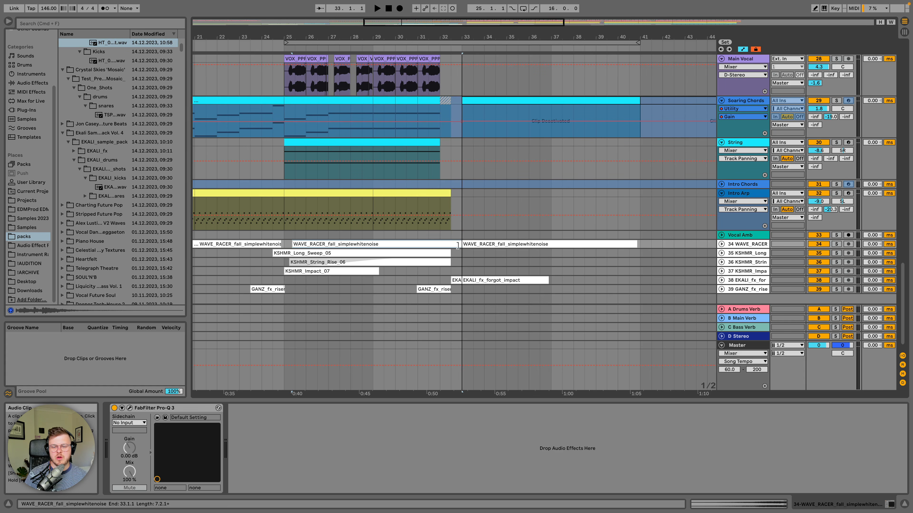
mouse_move(450, 252)
mouse_down()
mouse_move(462, 252)
mouse_move(455, 260)
mouse_up()
click(434, 45)
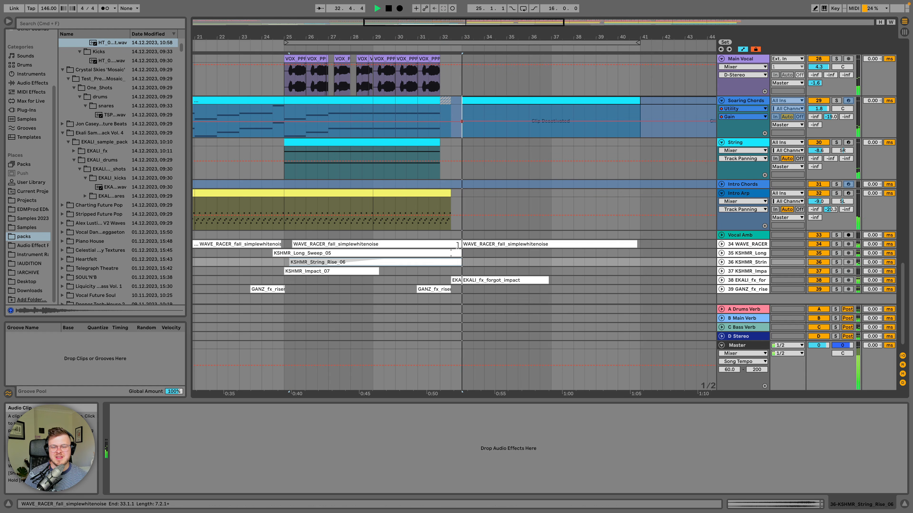
key(space)
drag(459, 245, 451, 262)
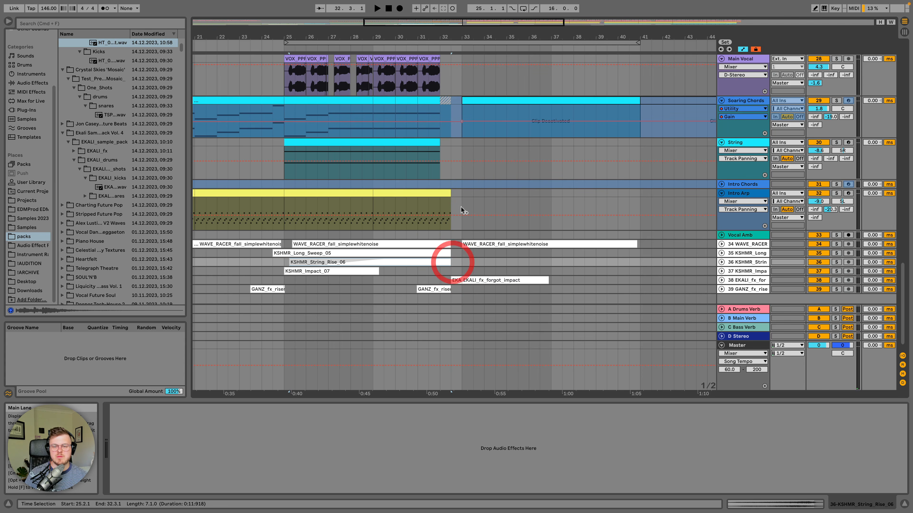
click(450, 237)
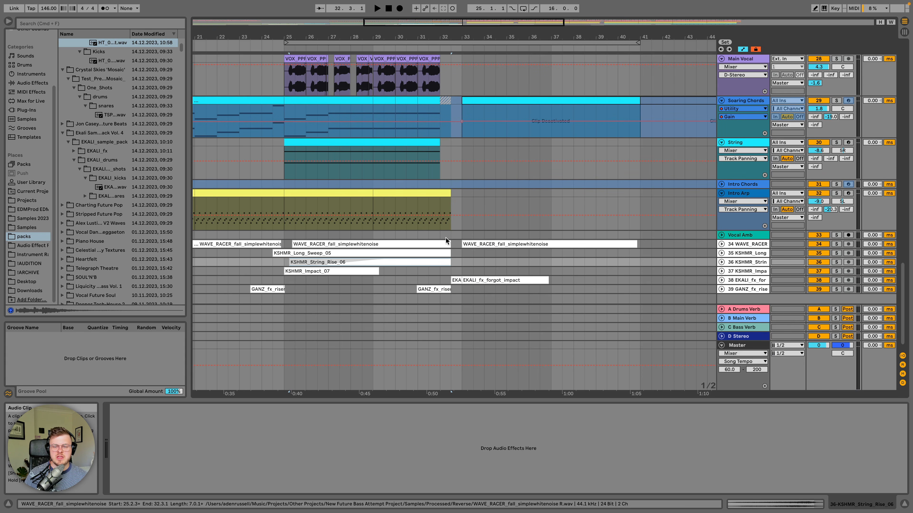
Step: Select the Poisonous track's fill clip from 32.3.1 to 33.1.1 and play it into the drop
click(463, 194)
scroll(463, 197, up, 10)
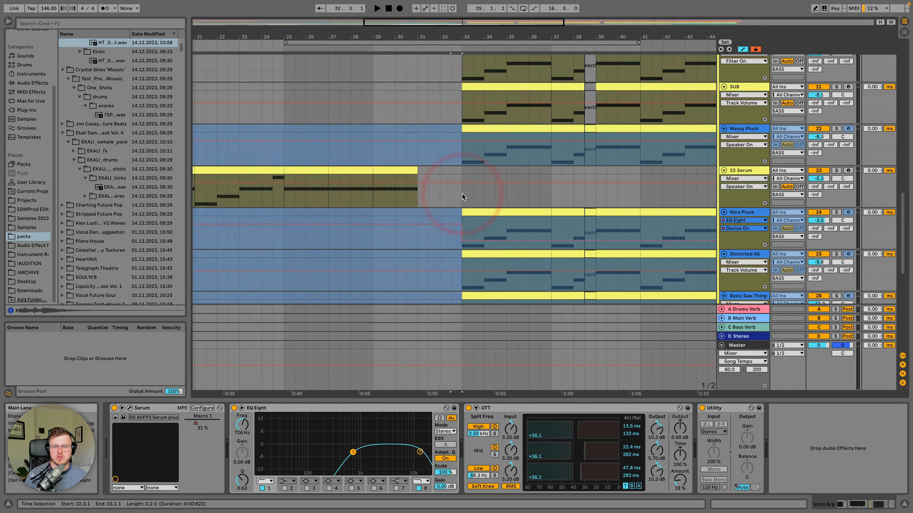
scroll(456, 185, up, 8)
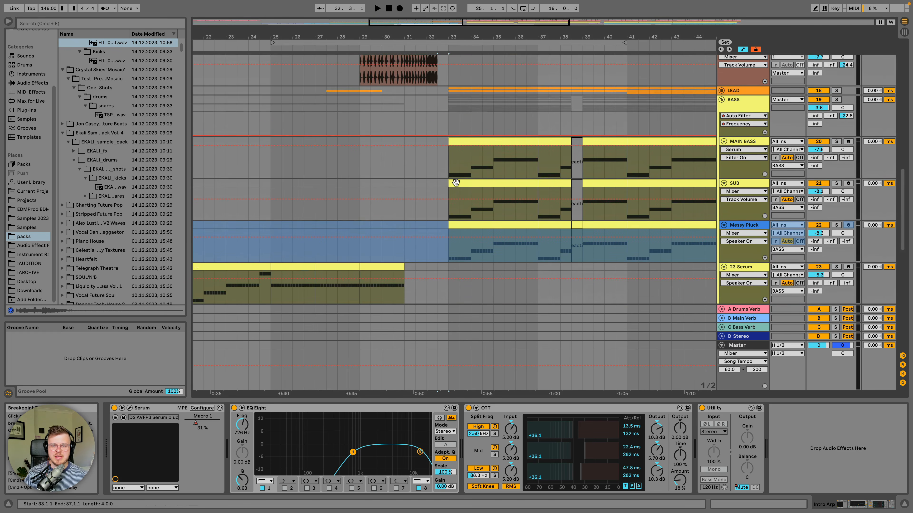
scroll(456, 185, up, 8)
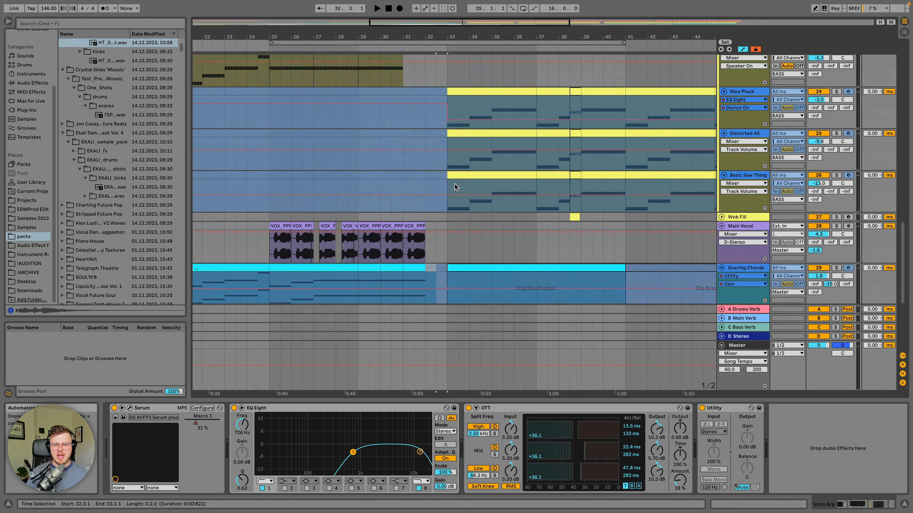
click(441, 198)
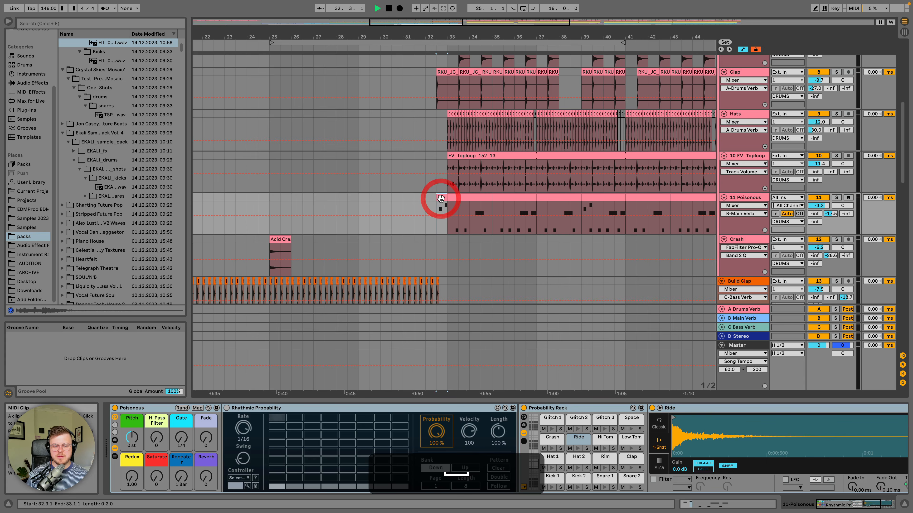
key(space)
key(space)
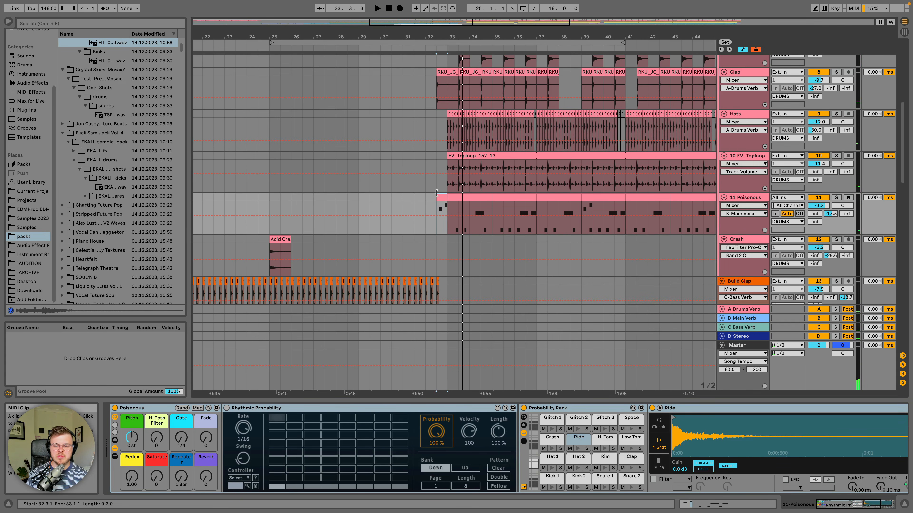
Step: Audition the Acid Crash clip at 17.1.1 and select the Crash track's range starting at 25.1.1
scroll(429, 194, down, 2)
key(minus)
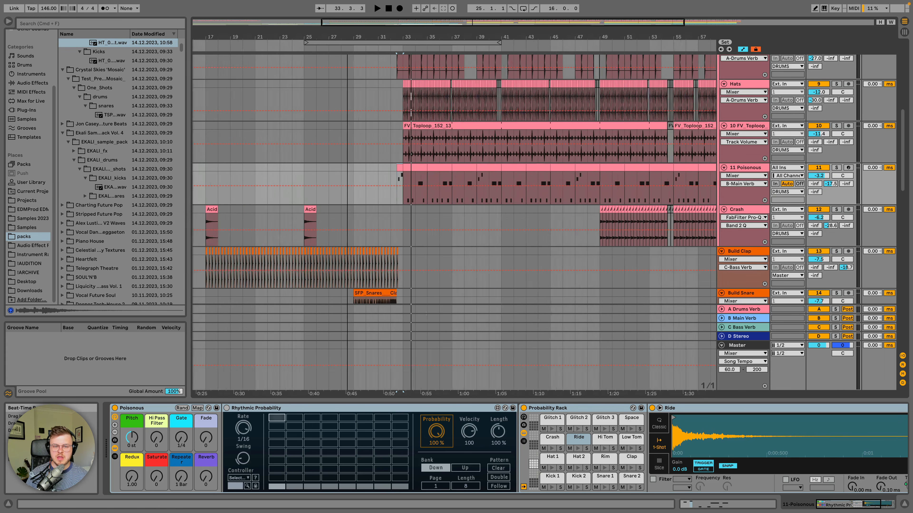
click(308, 212)
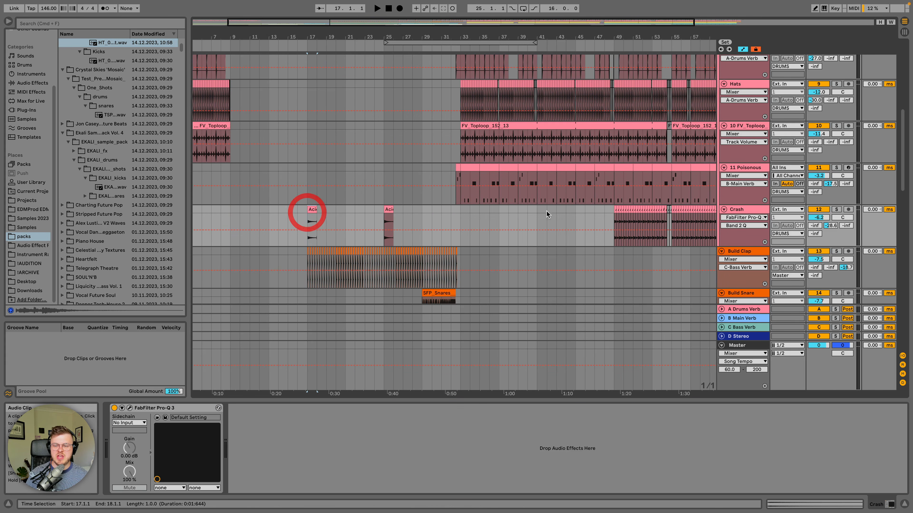
click(613, 211)
click(312, 209)
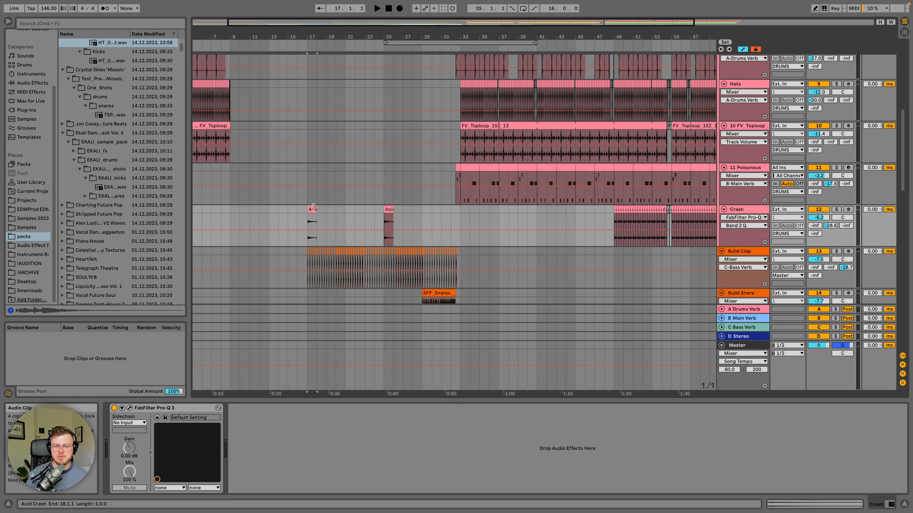
key(space)
click(836, 209)
click(836, 209)
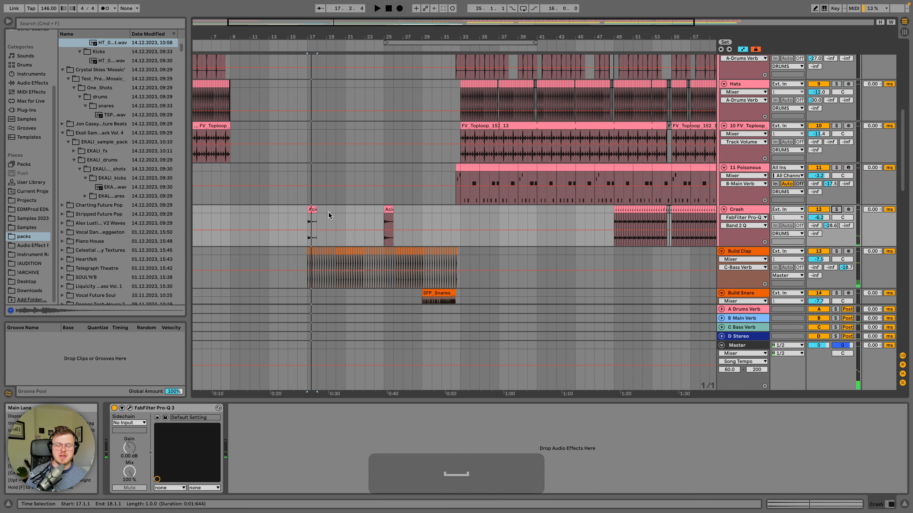
click(311, 209)
scroll(323, 180, down, 2)
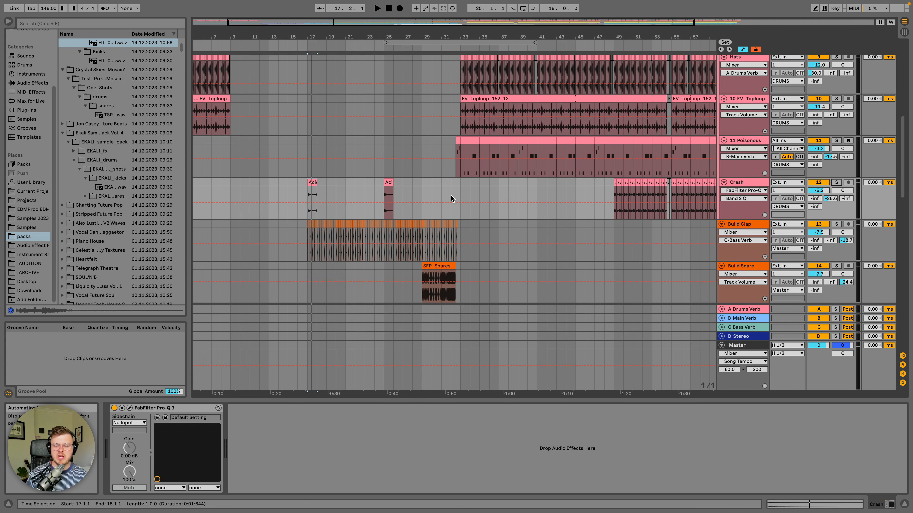
drag(603, 184, 382, 186)
Step: Unfold the KSHMR_Long_Sweep, KSHMR_String_Rise and KSHMR_Impact tracks to show their waveforms
scroll(381, 181, down, 10)
scroll(381, 184, down, 10)
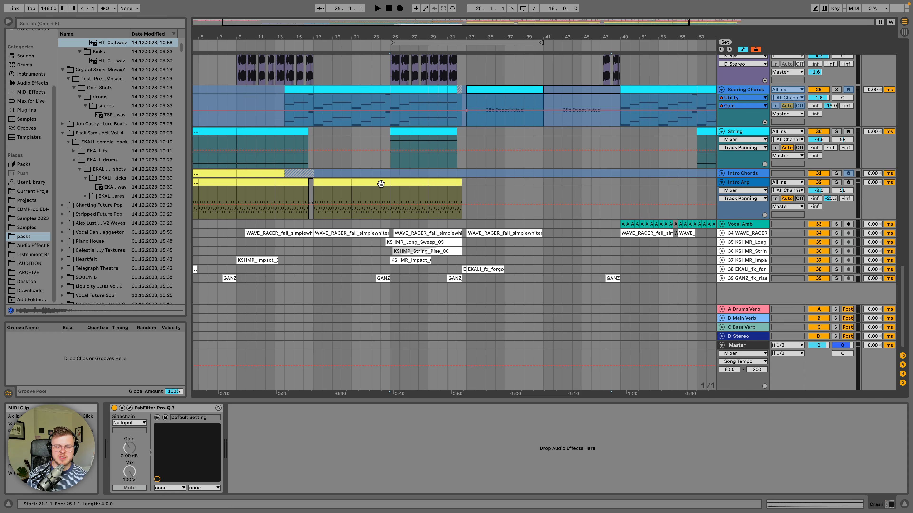
scroll(381, 184, left, 3)
click(721, 242)
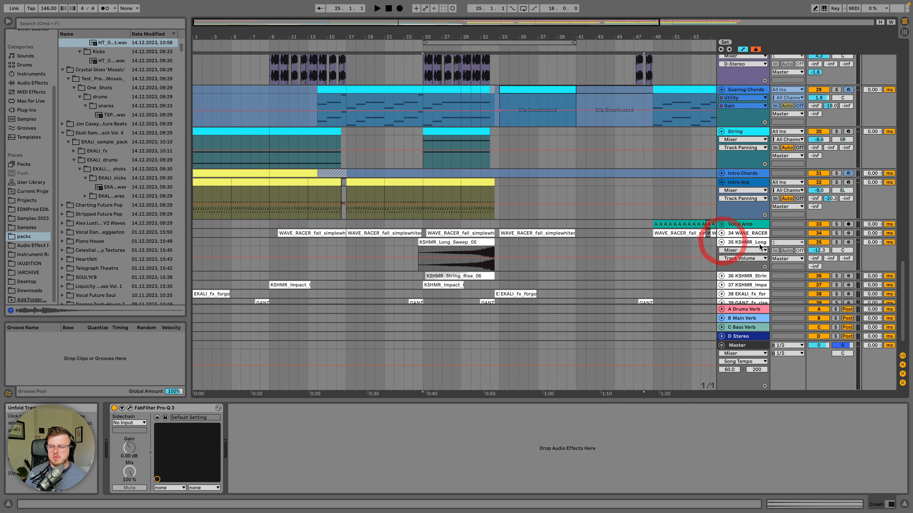
click(722, 276)
scroll(722, 275, down, 3)
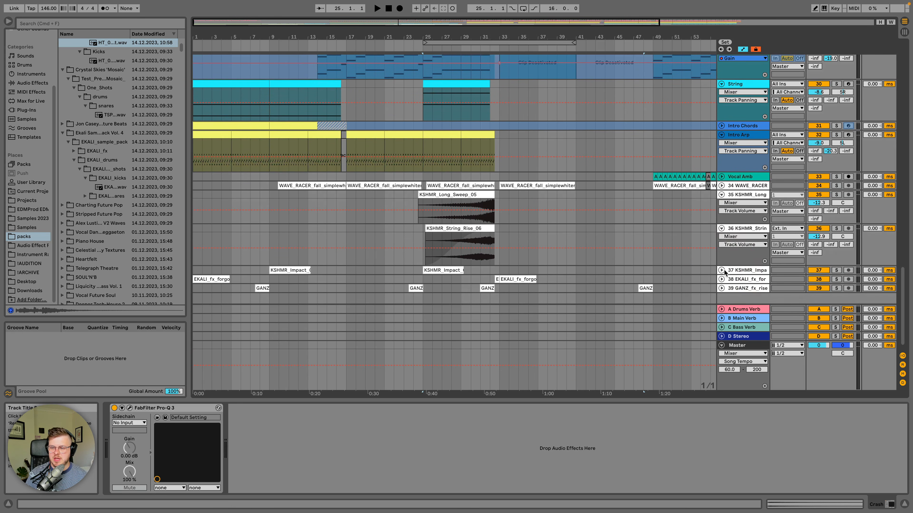
click(722, 267)
Step: Unfold the WAVE_RACER and GANZ_fx_rise tracks and select the WAVE_RACER_fall_simplewhitenoise clip starting at 25.2.3
scroll(718, 216, down, 2)
click(721, 143)
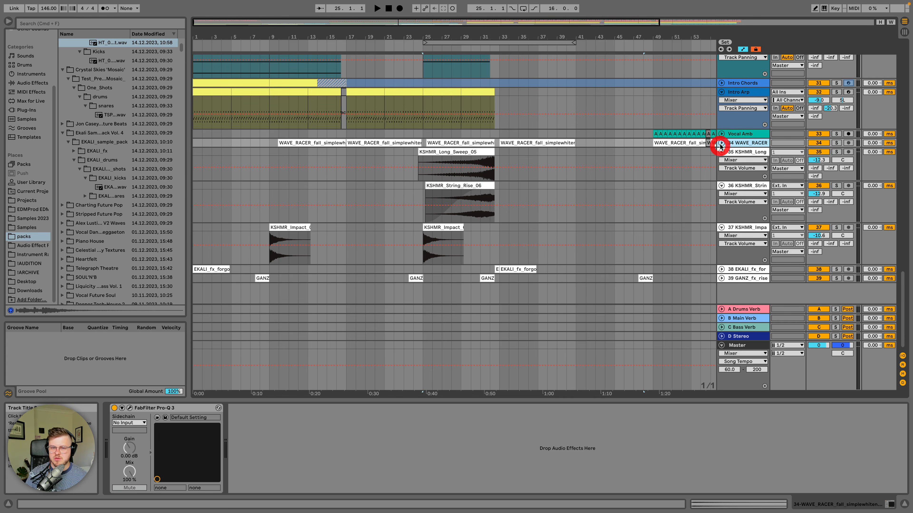
click(448, 140)
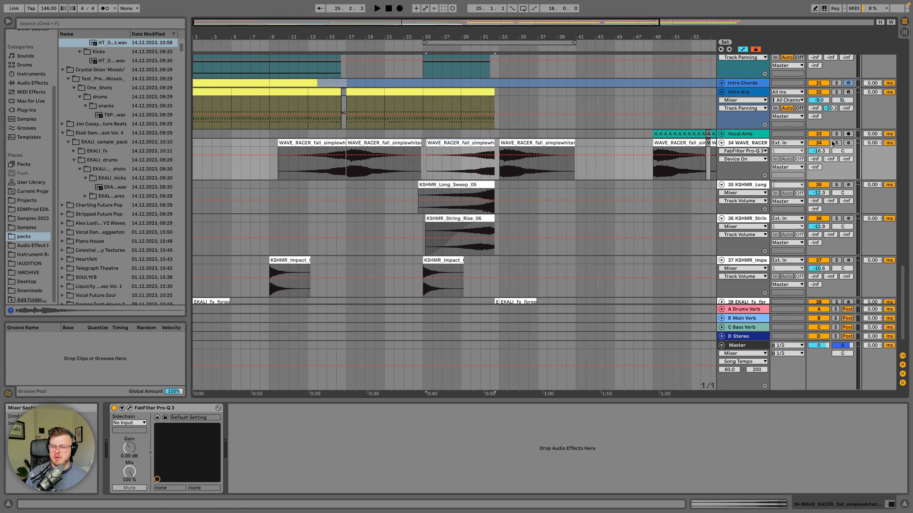
scroll(831, 143, down, 2)
click(721, 279)
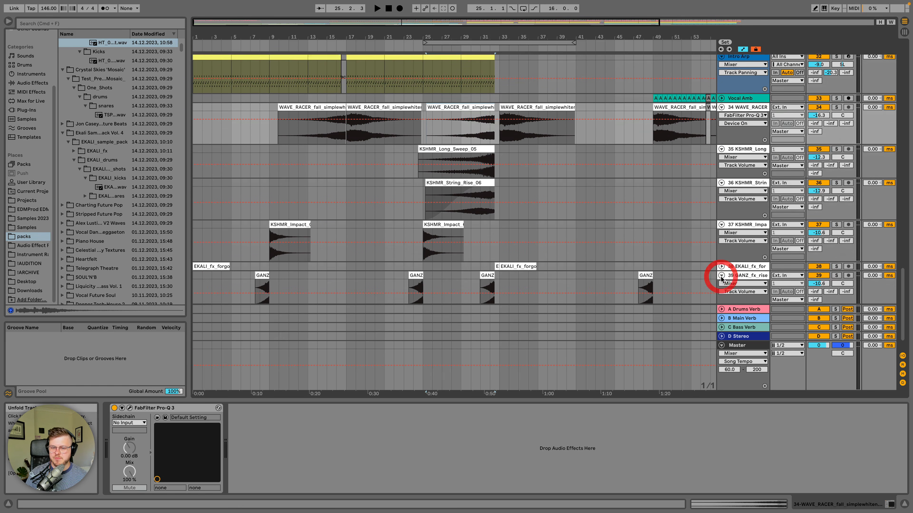
Step: Solo the WAVE_RACER, KSHMR_Long_Sweep, KSHMR_String_Rise and GANZ_fx_rise tracks and play them from the white-noise clip at 25.2.3 into the drop
scroll(784, 68, down, 2)
super+click(836, 78)
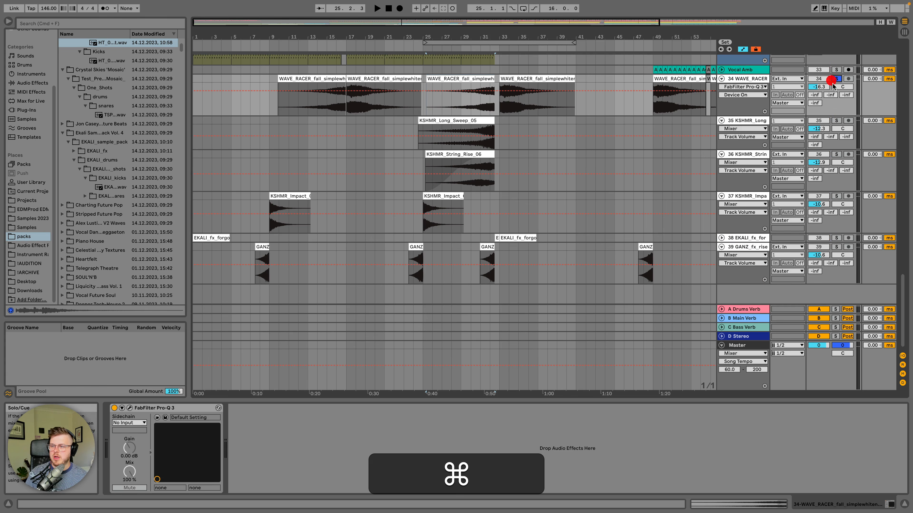
super+click(836, 121)
super+click(836, 154)
super+click(836, 247)
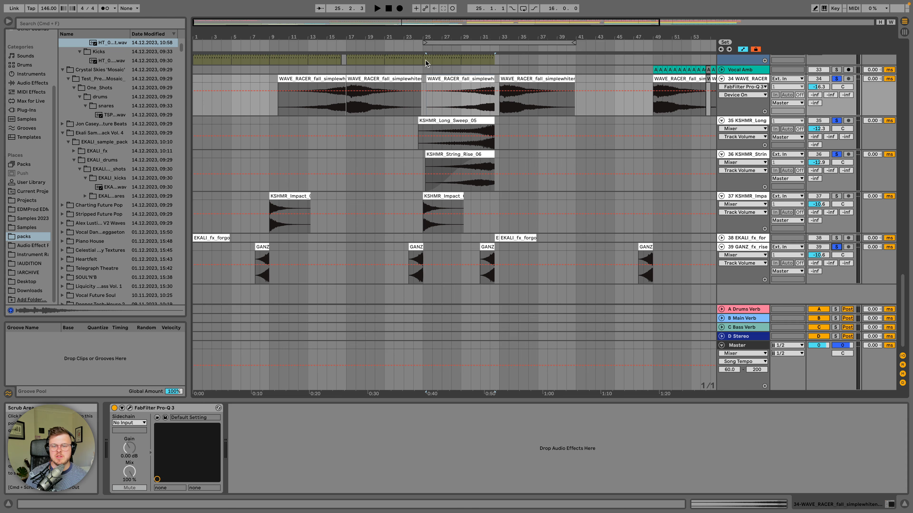
key(plus)
click(396, 123)
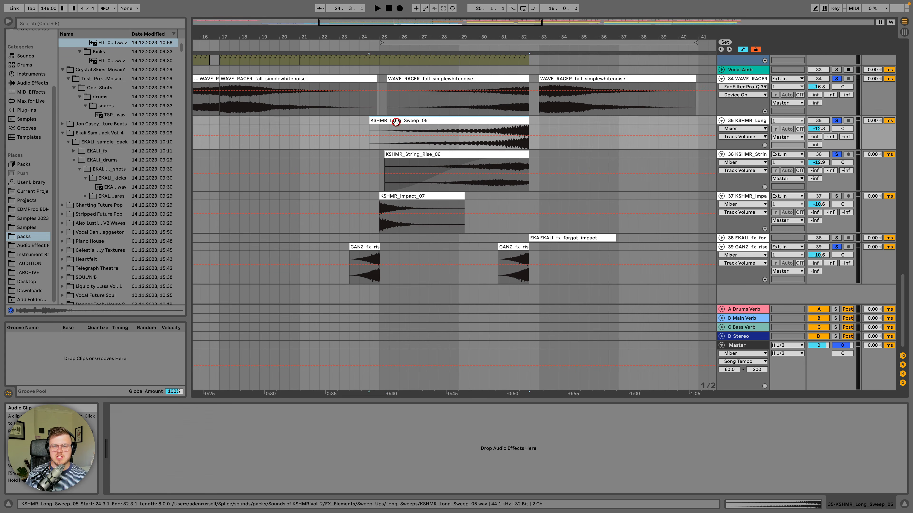
click(442, 80)
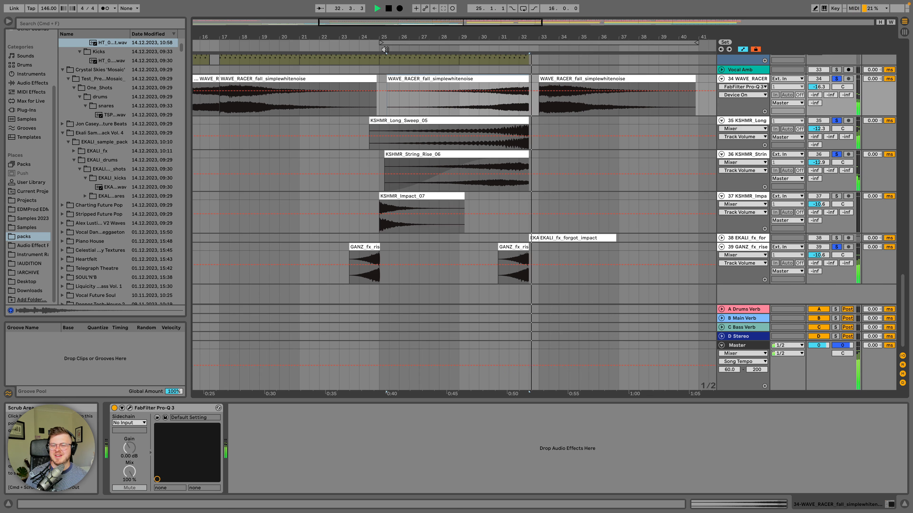
key(space)
Step: Select the KSHMR_Impact_07 clip at 25.1.1, add its track to the soloed ones and play from there
drag(531, 94, 384, 198)
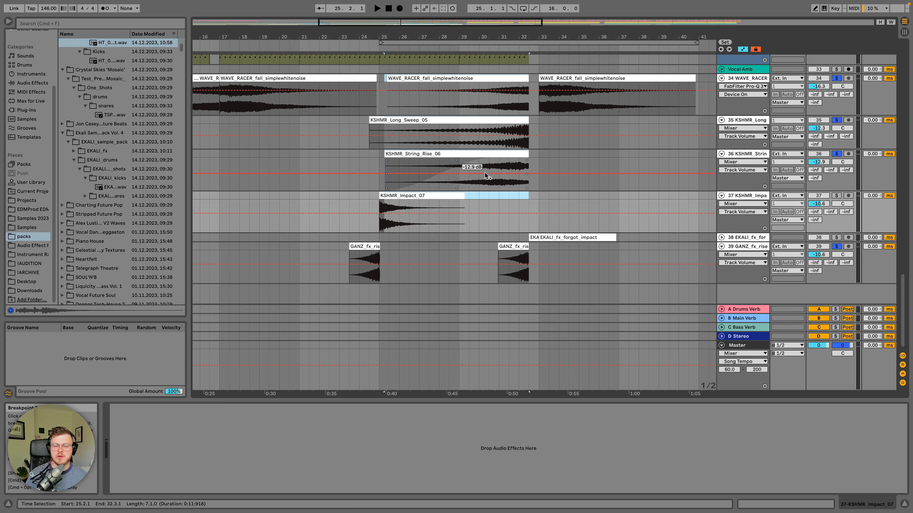
click(432, 197)
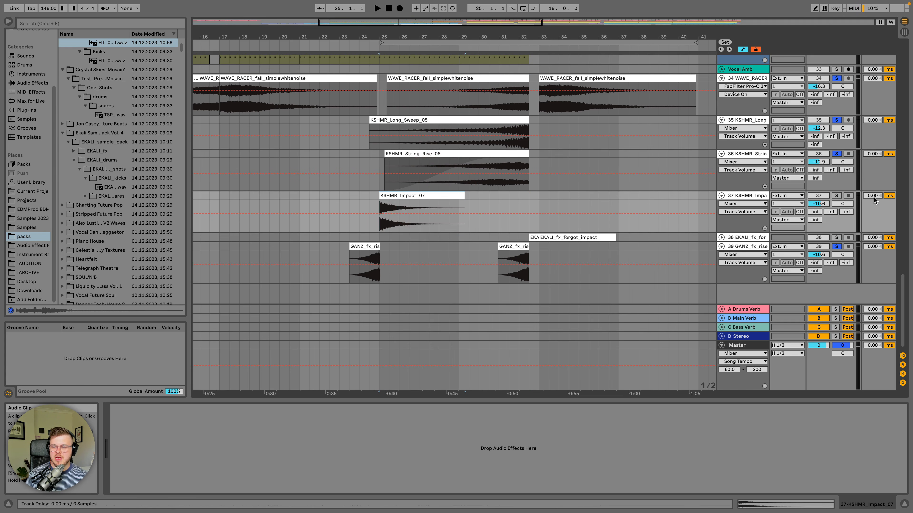
key(super)
super+click(836, 196)
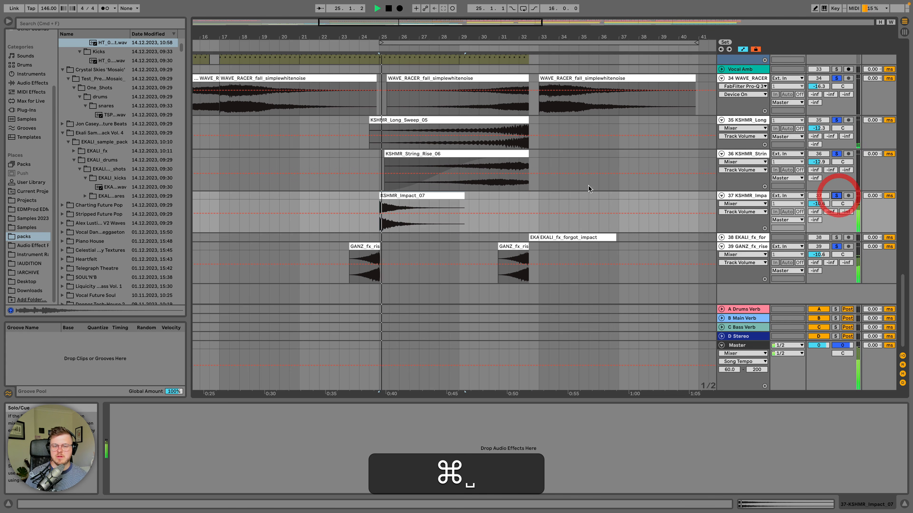
key(space)
scroll(565, 184, up, 3)
scroll(566, 184, down, 3)
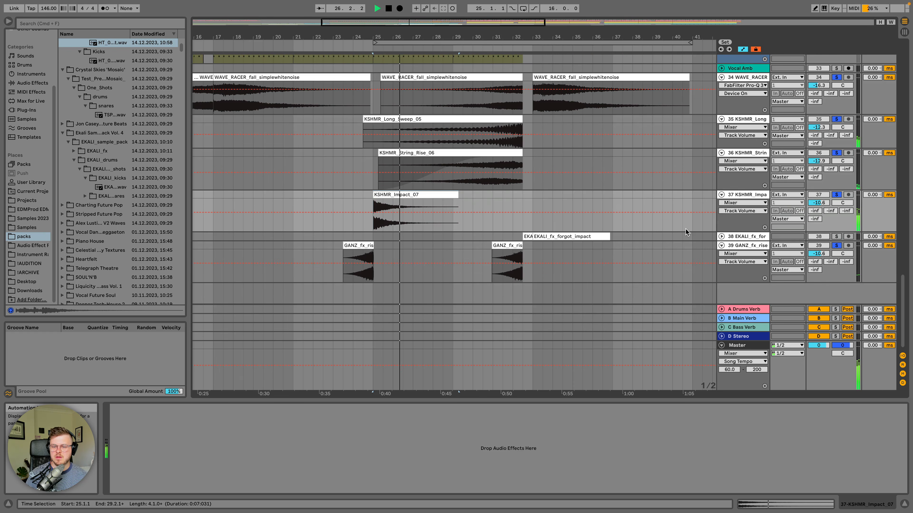
Step: Stop playback and clear the solo from all riser and impact tracks
alt+click(833, 236)
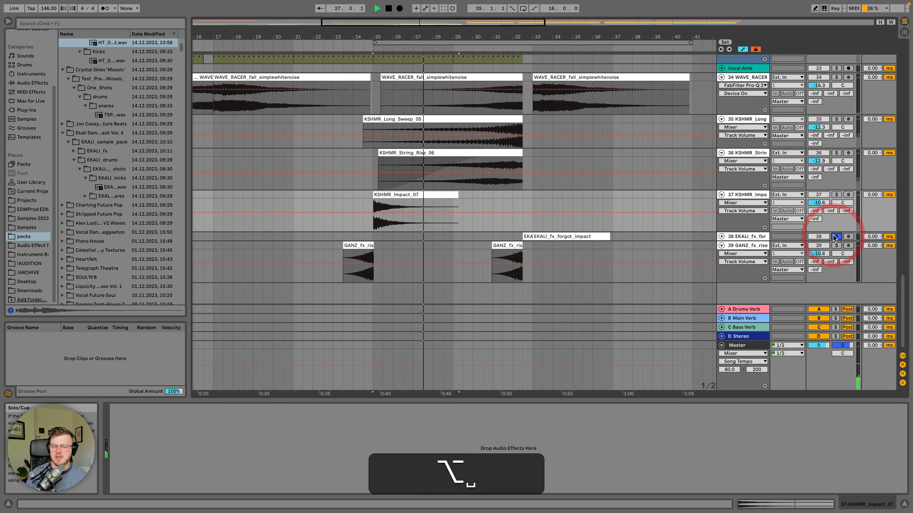
click(832, 237)
scroll(525, 189, left, 5)
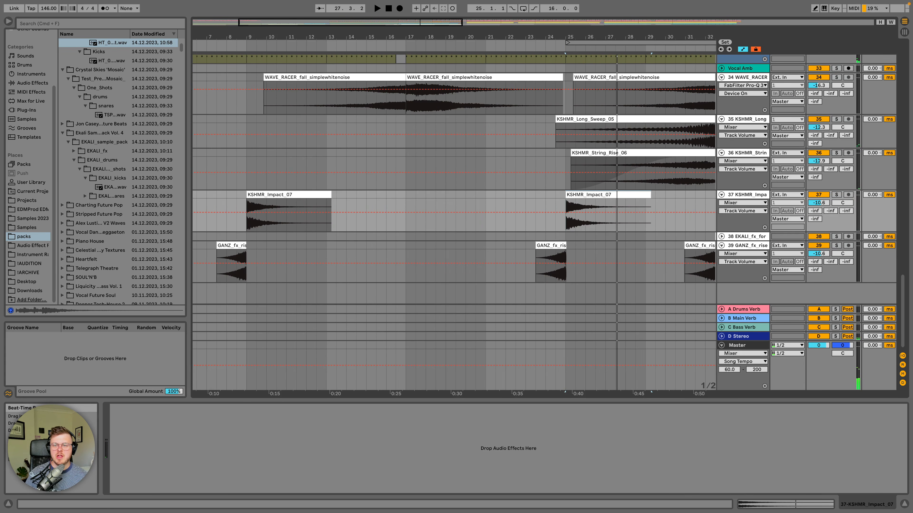
Step: Point out the WAVE_RACER_fall_simplewhitenoise clip at 33.1.1 and reselect the one starting at 25.2.3
scroll(392, 86, down, 5)
scroll(393, 144, up, 3)
click(510, 140)
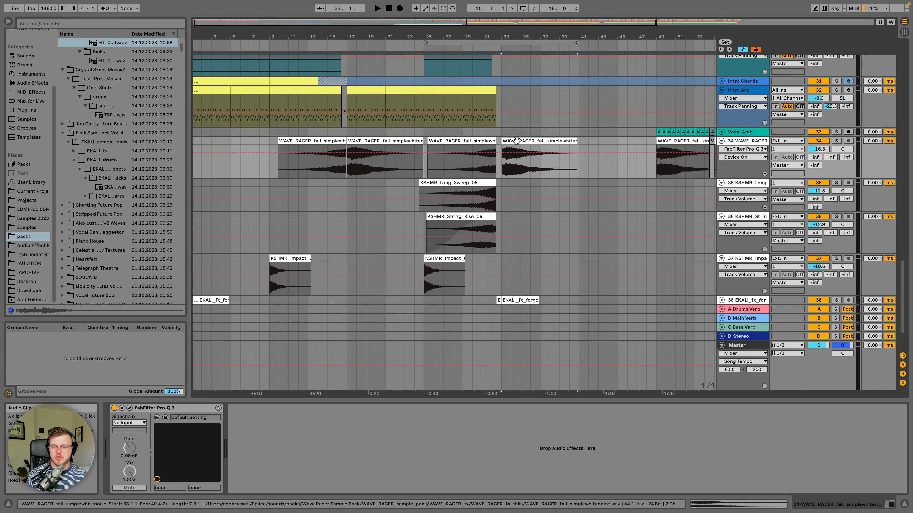
click(485, 140)
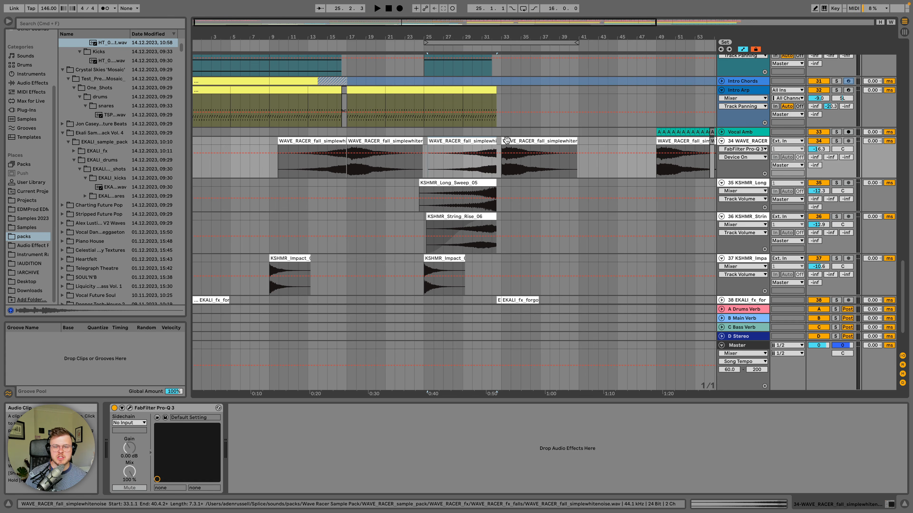
Step: Open the Main Vocal track's clip at 25.1.1, locate its source sample in the browser and preview it
scroll(507, 140, up, 10)
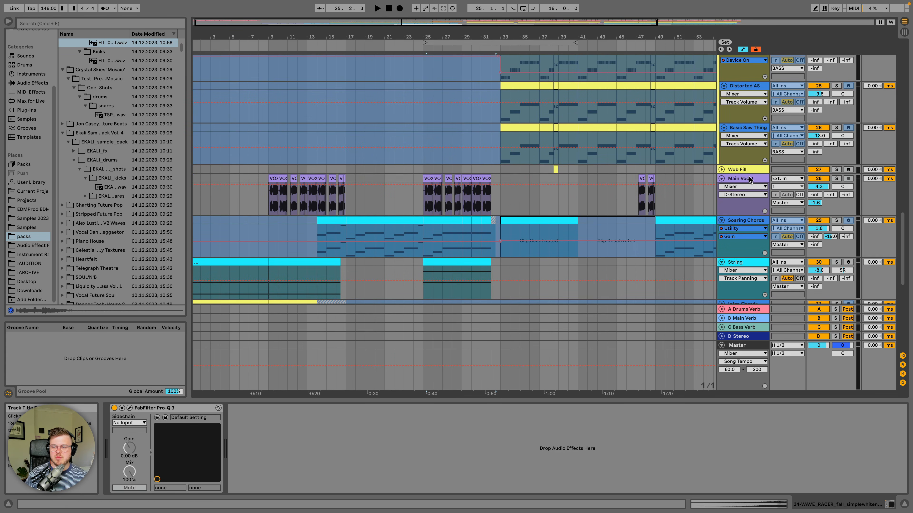
click(750, 179)
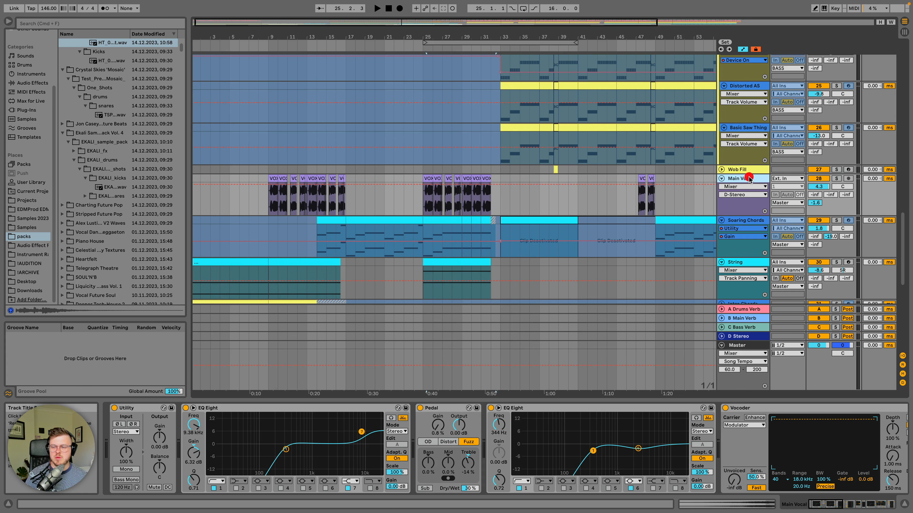
double_click(429, 176)
click(132, 247)
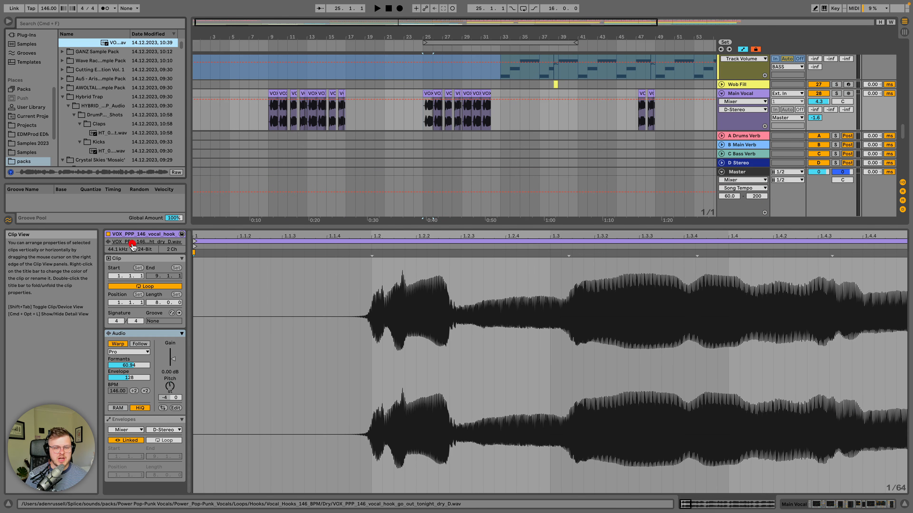
click(119, 44)
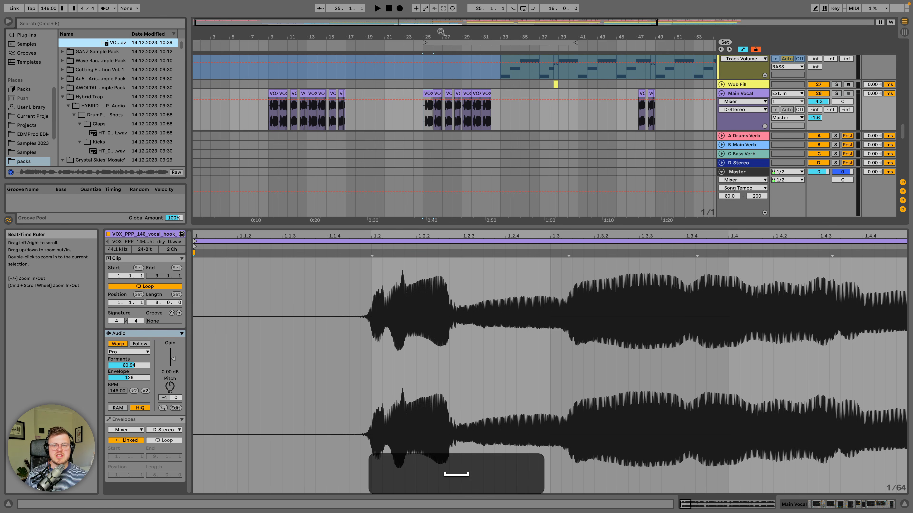
Step: Zoom in around bar 25 and examine the warp mode options of the Main Vocal clip at 25.1.1 without changing them
drag(445, 35, 446, 45)
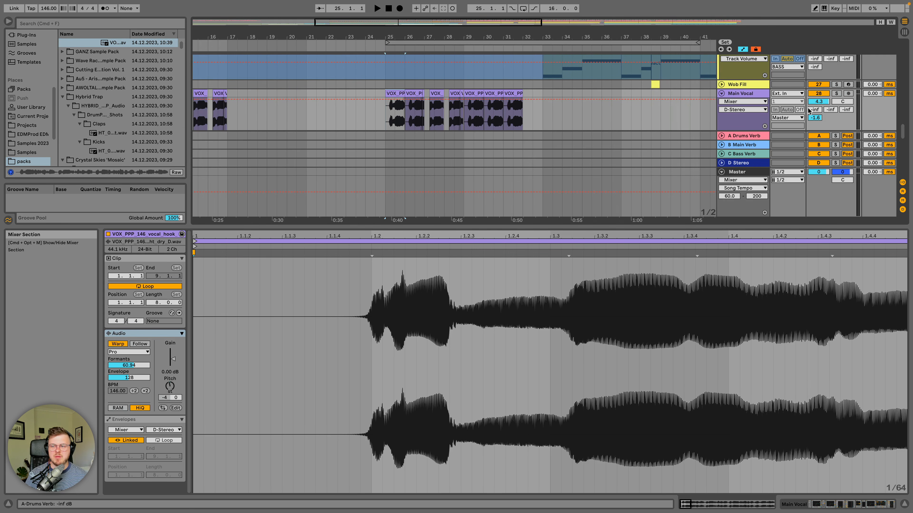
click(751, 94)
click(397, 96)
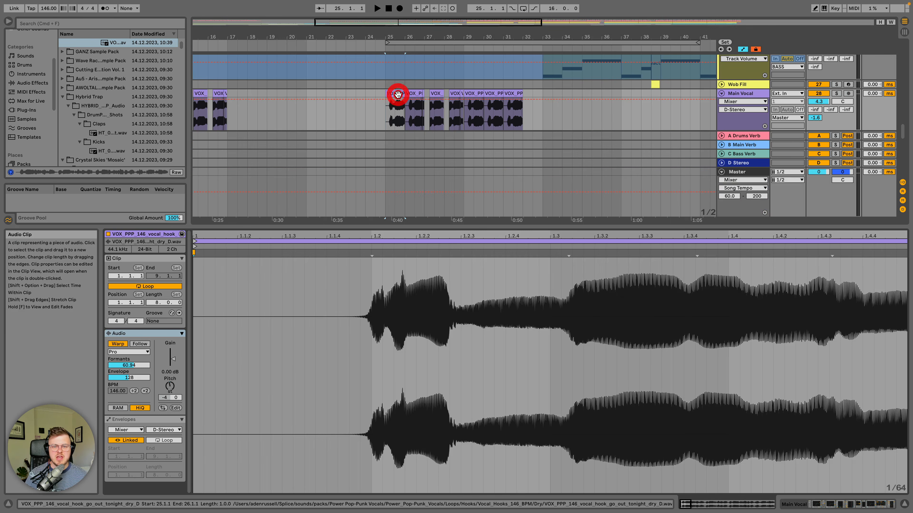
click(124, 351)
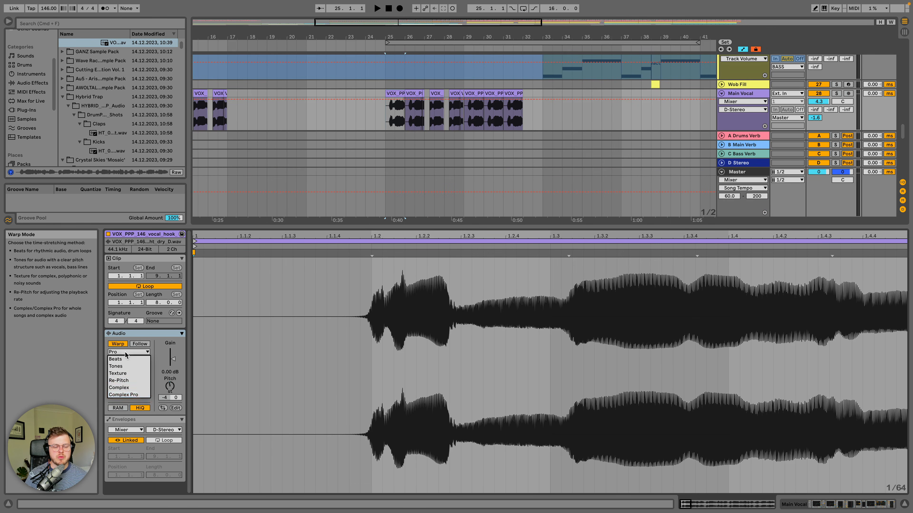
click(153, 360)
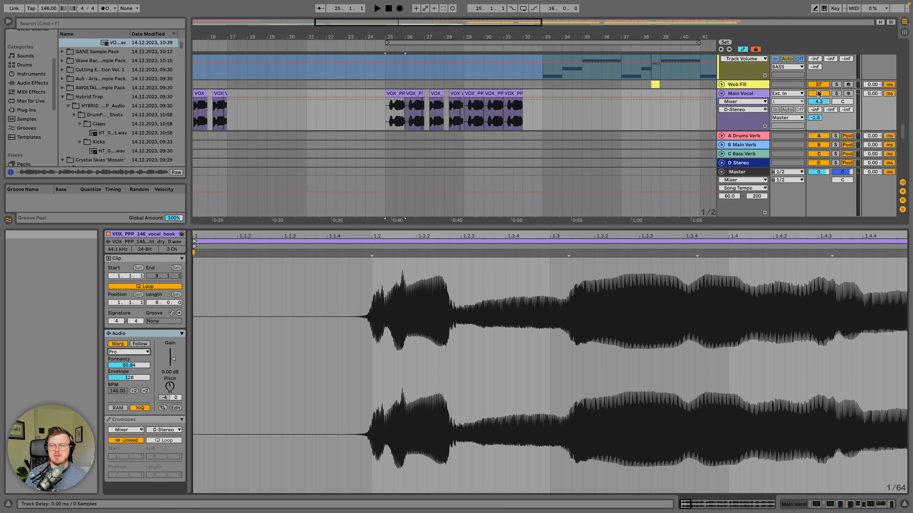
Step: Examine the Main Vocal track's effect chain from Utility through to Doubler Ether
click(744, 93)
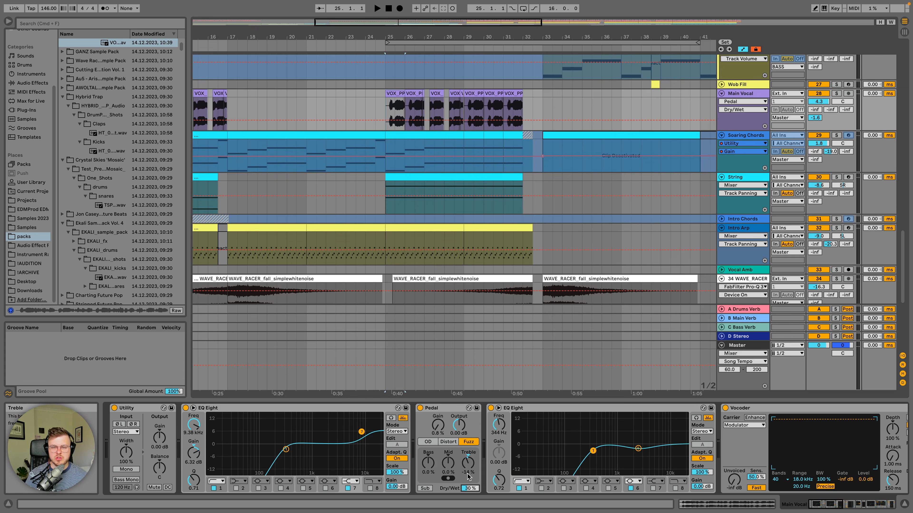
scroll(591, 463, right, 5)
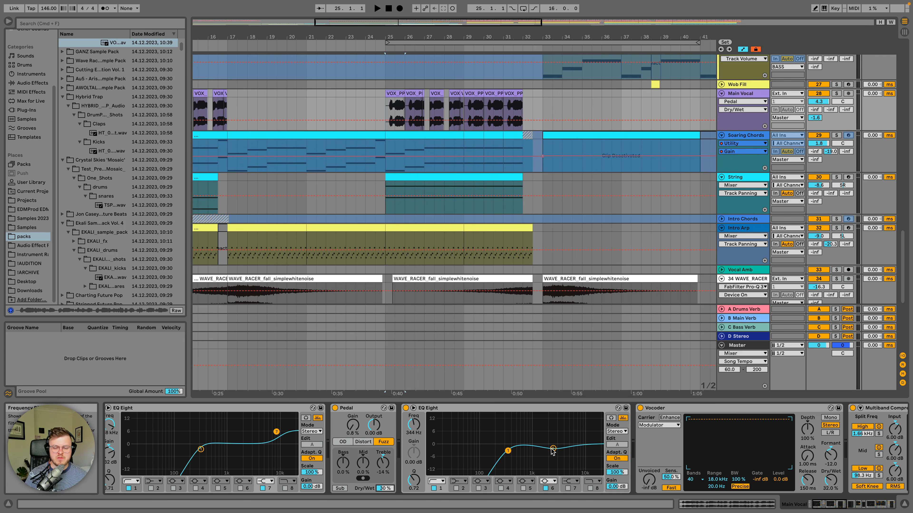
scroll(552, 452, right, 7)
scroll(462, 454, right, 3)
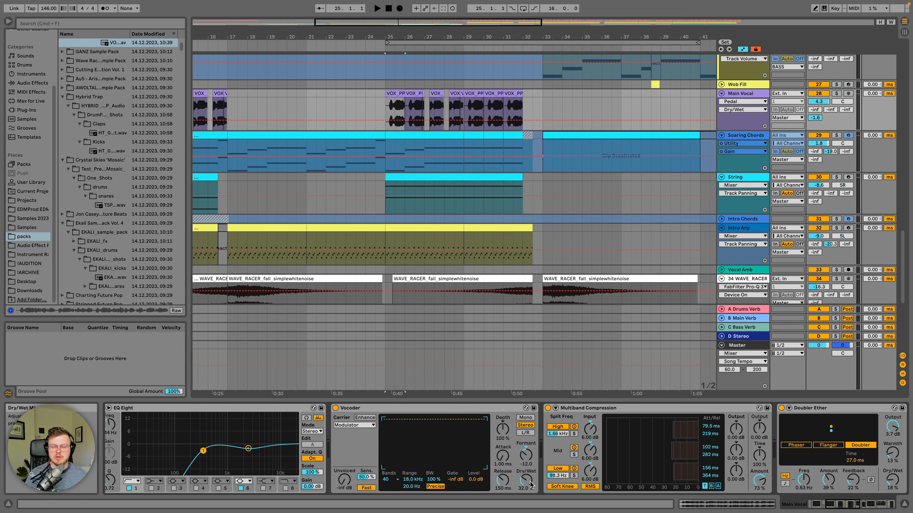
Step: Solo the Main Vocal track, bypass its Vocoder and play from 25.1.1
click(835, 93)
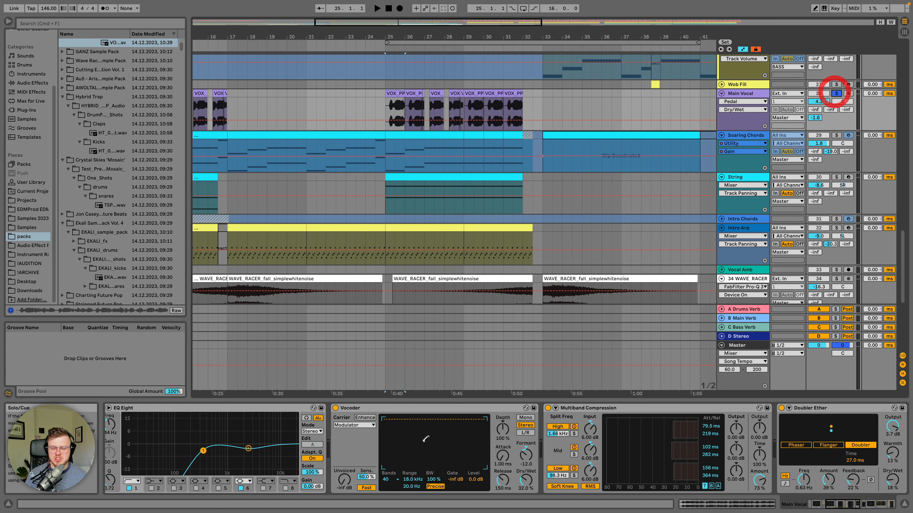
click(335, 408)
key(space)
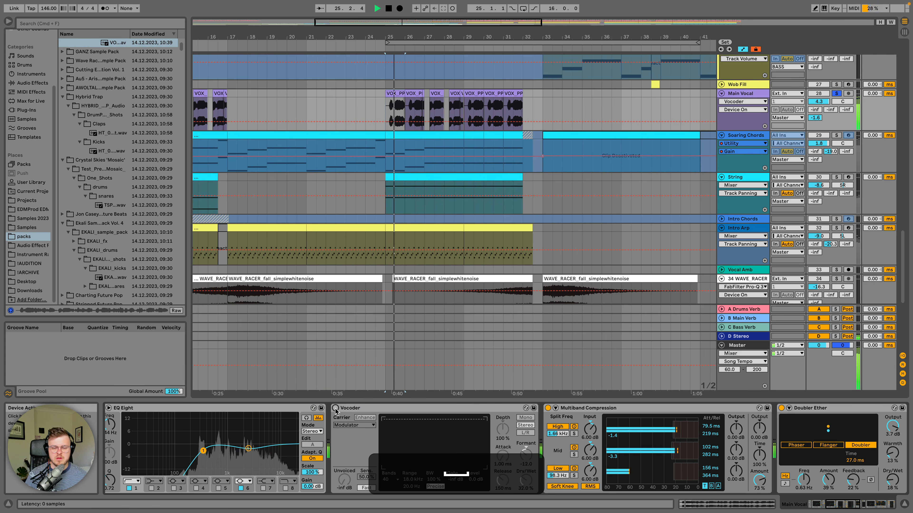
Step: Bypass the Delay, Vocal Hall and last EQ Eight at the end of the Main Vocal chain
scroll(687, 412, right, 3)
scroll(687, 413, right, 10)
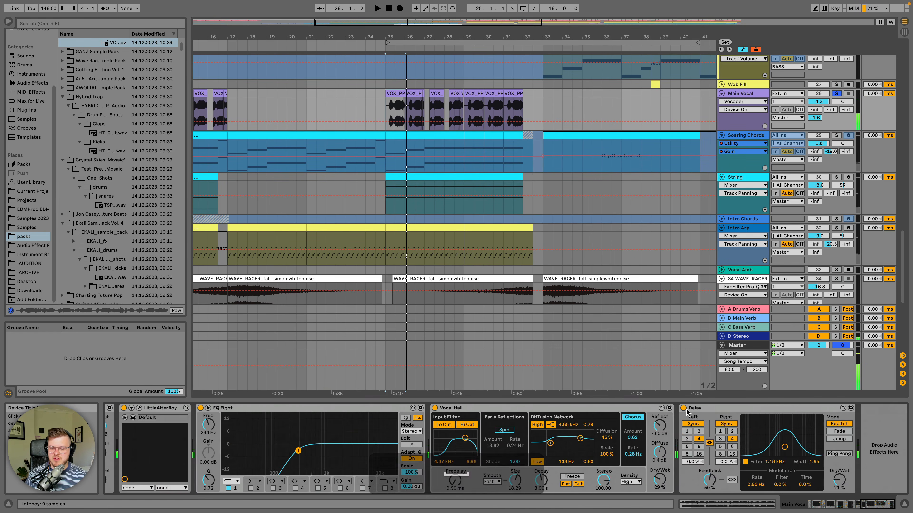
click(684, 408)
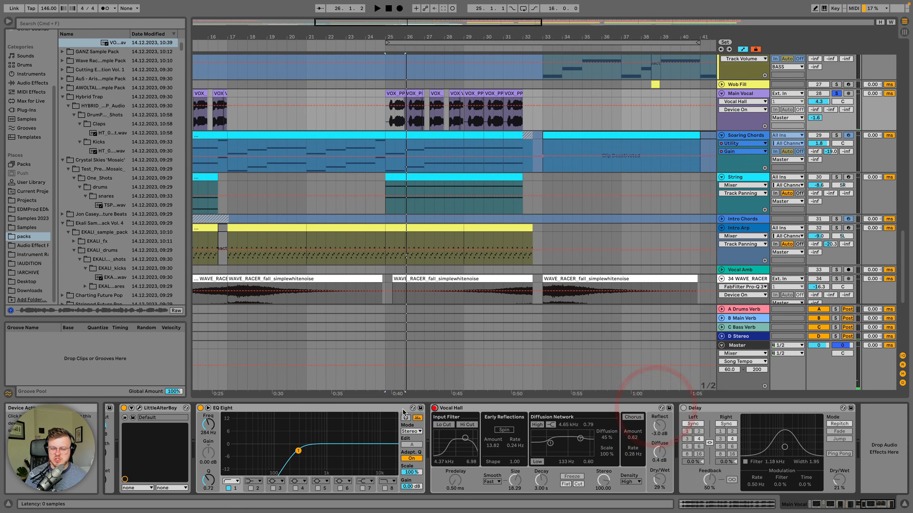
click(434, 408)
click(200, 408)
Step: Bypass the LittleAlterBoy, Doubler Ether and Multiband Compression devices on the Main Vocal track
scroll(201, 408, left, 6)
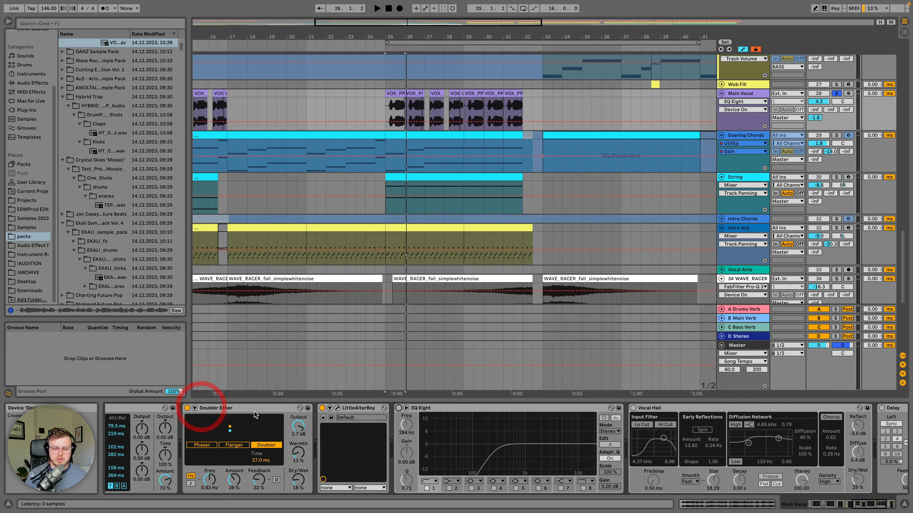
click(321, 408)
scroll(321, 408, left, 3)
click(291, 408)
scroll(460, 412, left, 8)
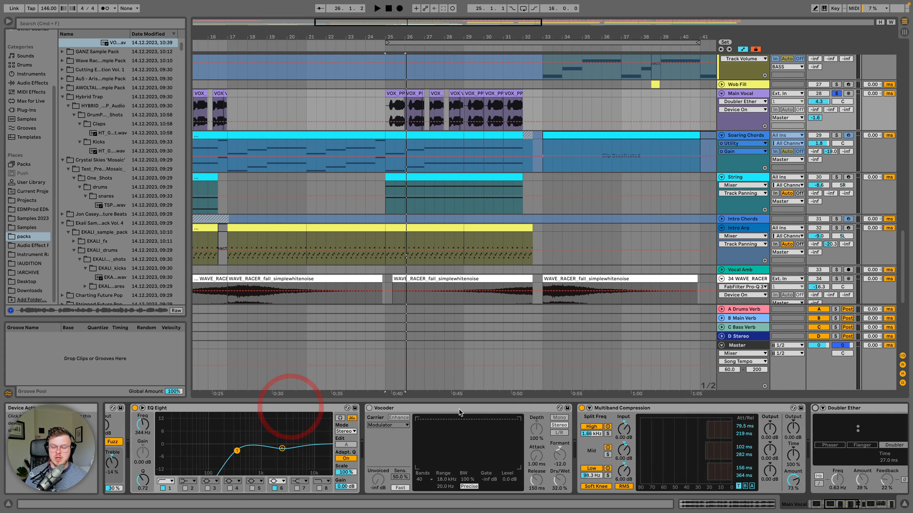
click(581, 409)
Step: Bypass the EQ Eight after the Pedal as well as the Pedal itself, and play the Main Vocal nearly dry
scroll(570, 406, left, 5)
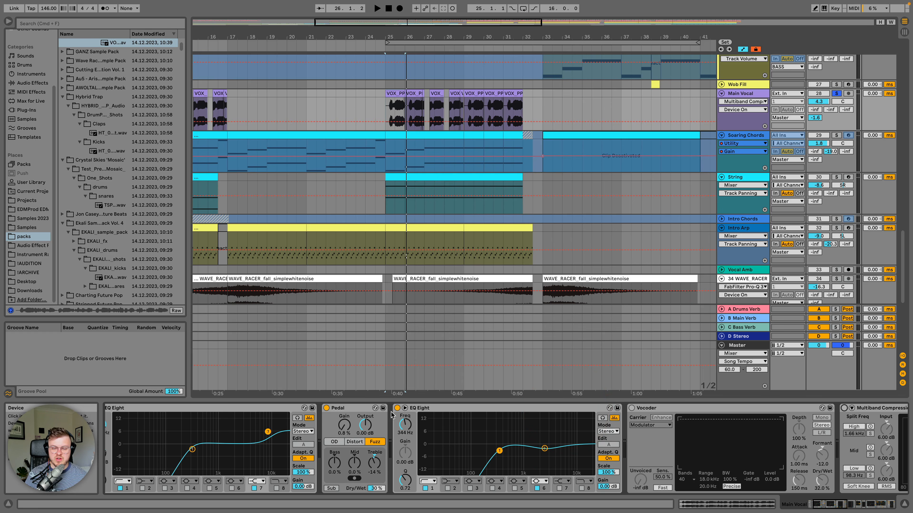
click(397, 409)
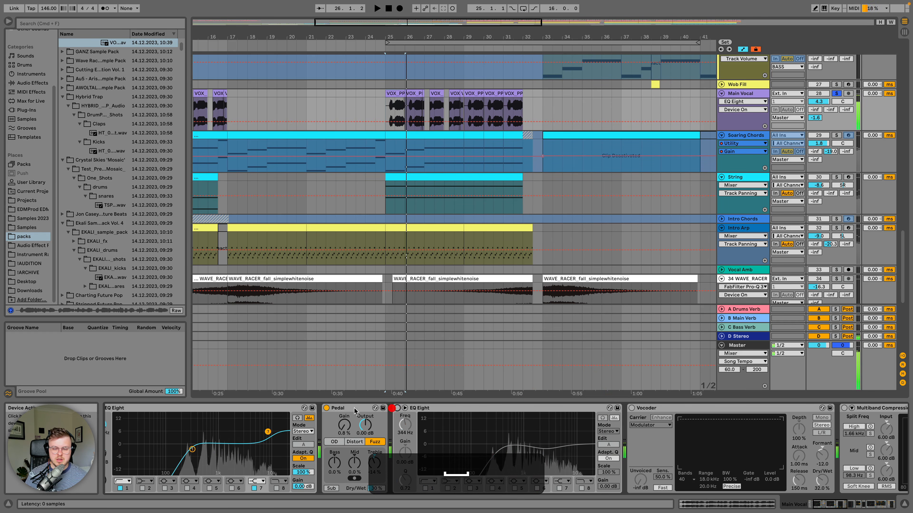
click(327, 408)
key(space)
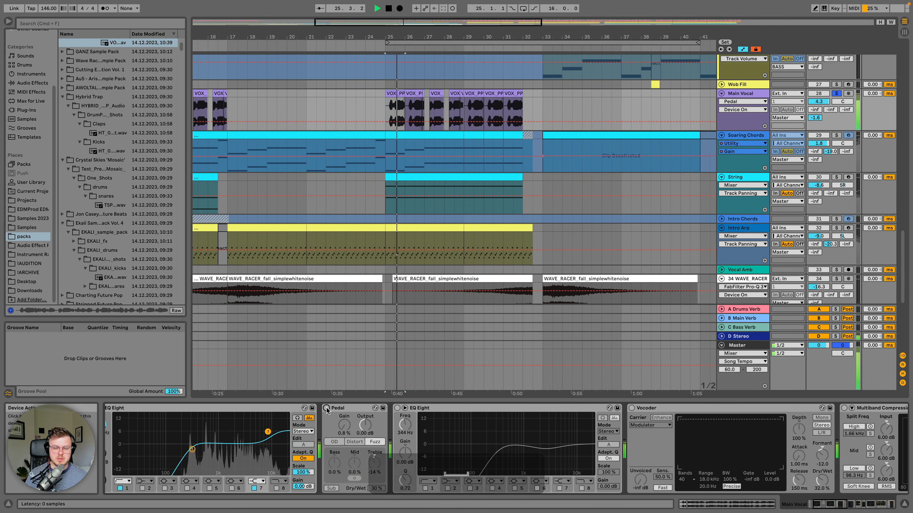
scroll(326, 411, left, 3)
key(space)
Step: Re-enable the Pedal, the EQ Eight after it and the Vocoder on the Main Vocal track, and play the result
click(420, 408)
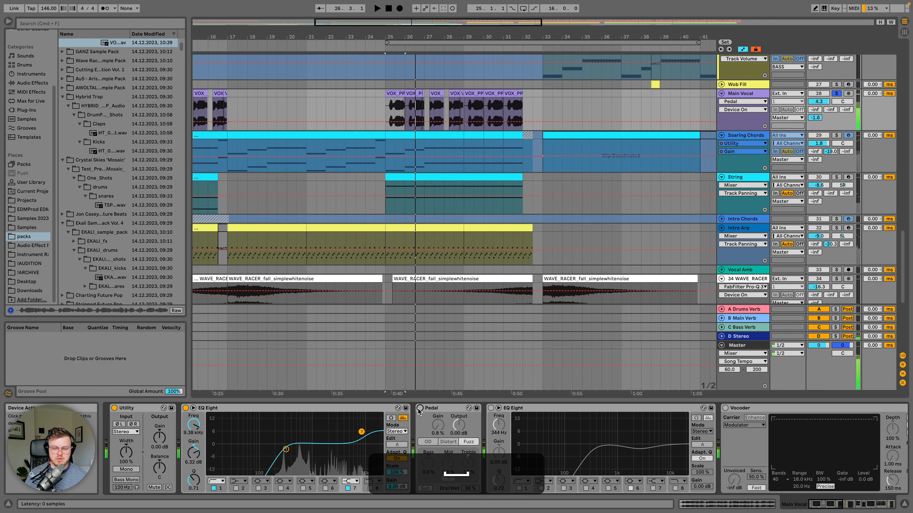
click(491, 408)
key(space)
scroll(532, 409, right, 5)
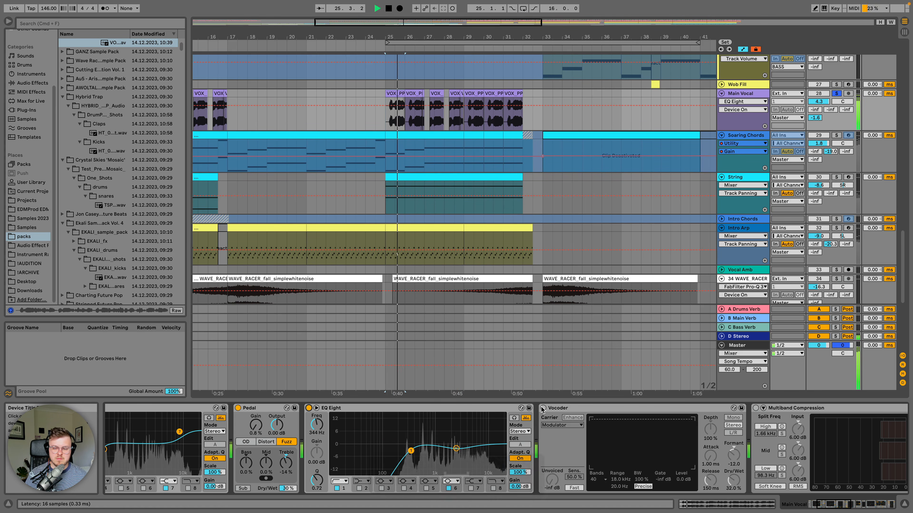
click(542, 408)
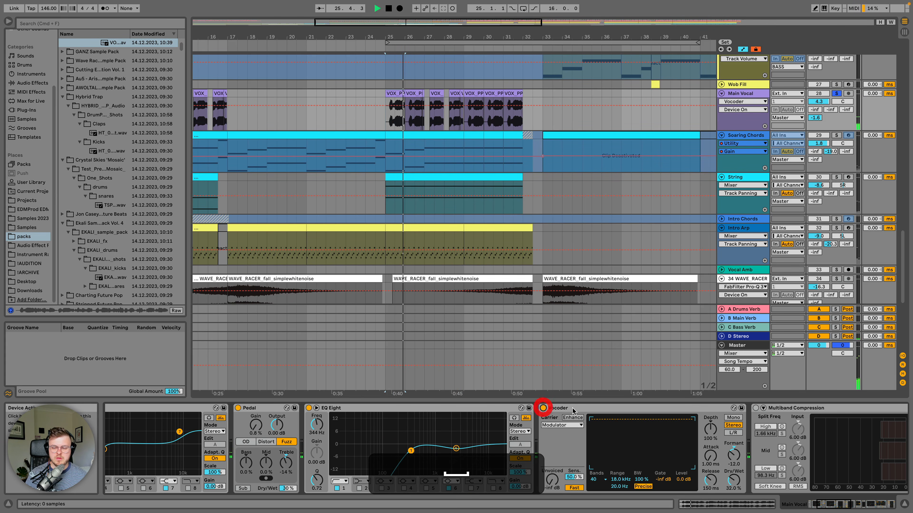
key(space)
Step: Audition the Main Vocal with the Vocoder's Dry/Wet raised, and undo the change
scroll(568, 410, left, 2)
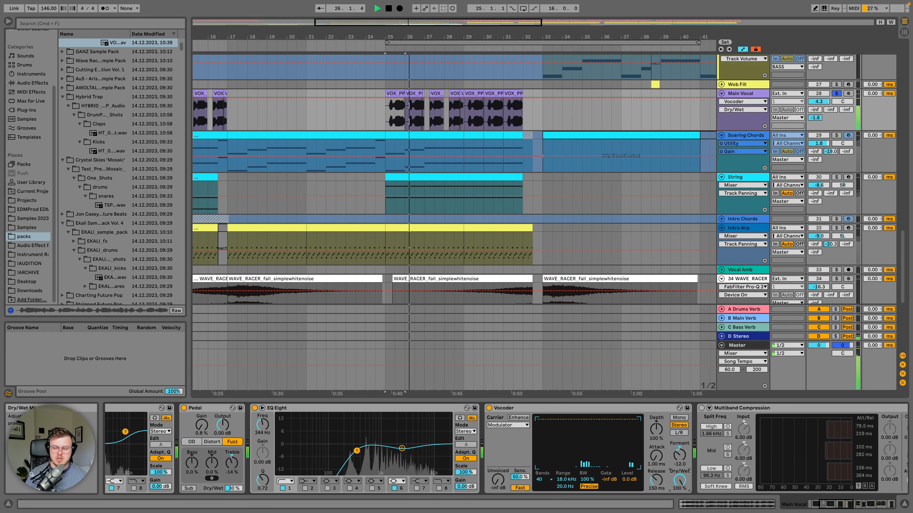
drag(677, 485, 677, 464)
key(space)
key(space)
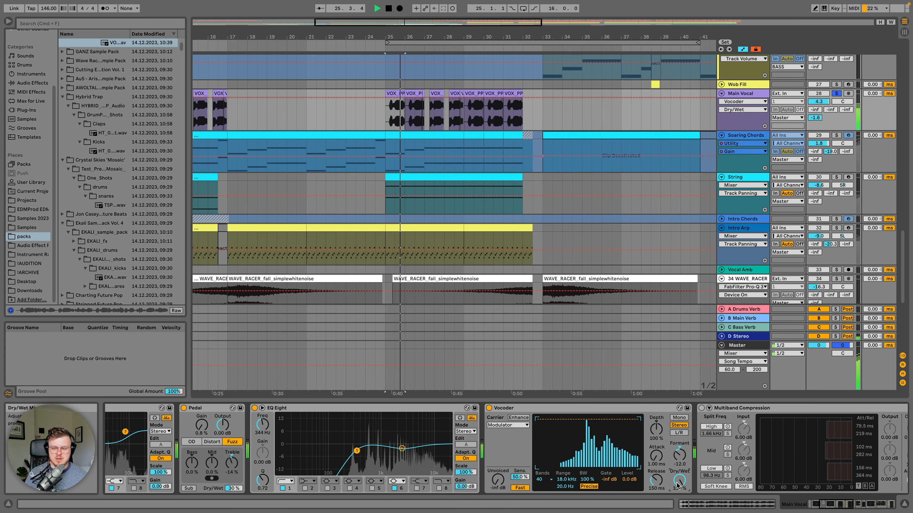
key(super+z)
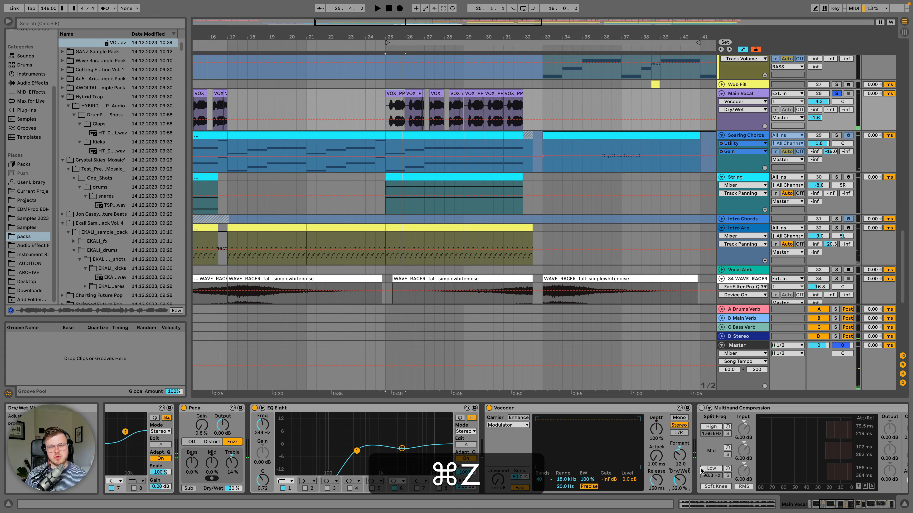
Step: Re-enable the Multiband Compression on the Main Vocal chain and play the vocal through it
scroll(758, 462, right, 5)
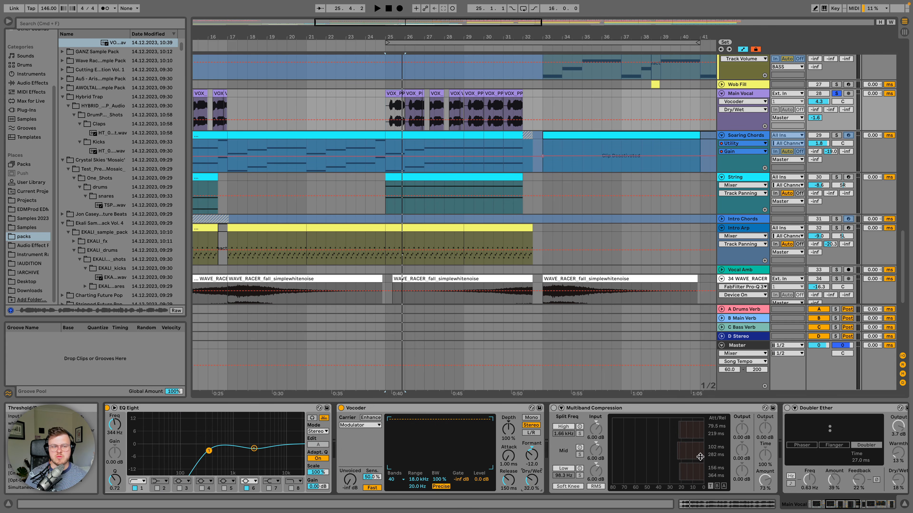
click(553, 409)
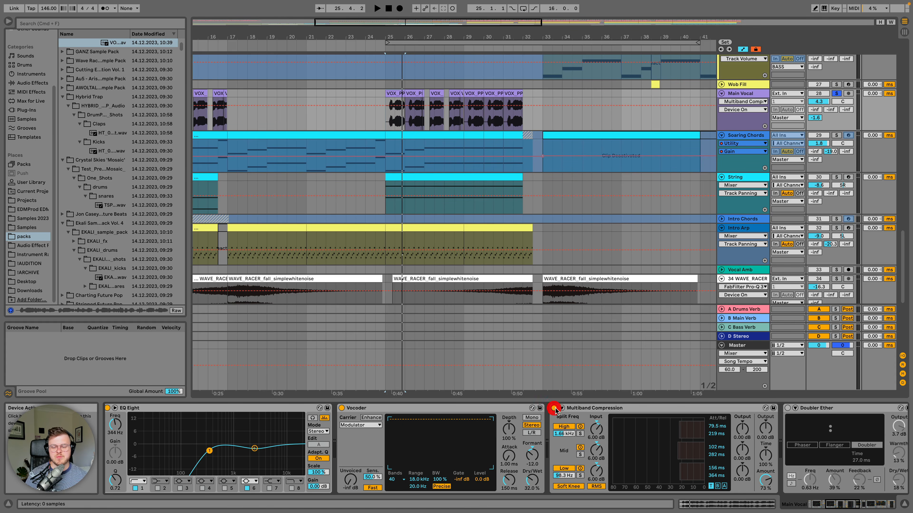
click(586, 410)
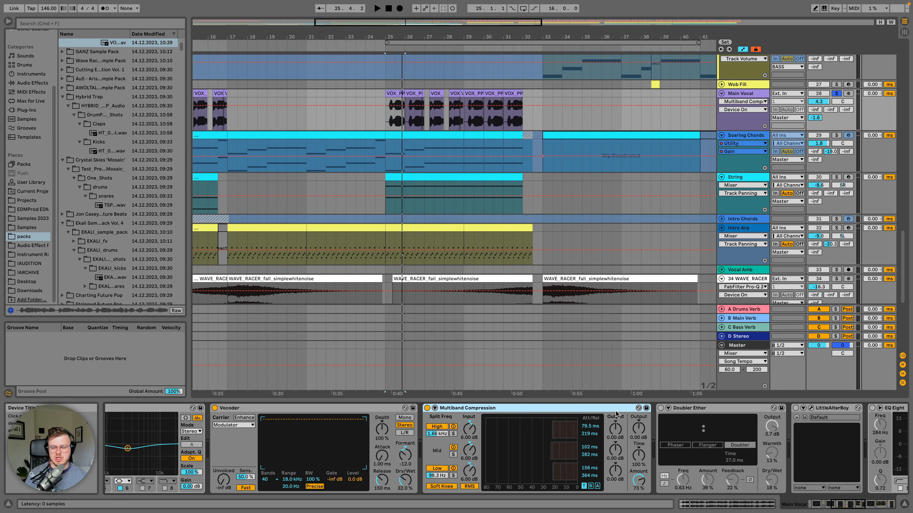
scroll(616, 414, right, 3)
key(space)
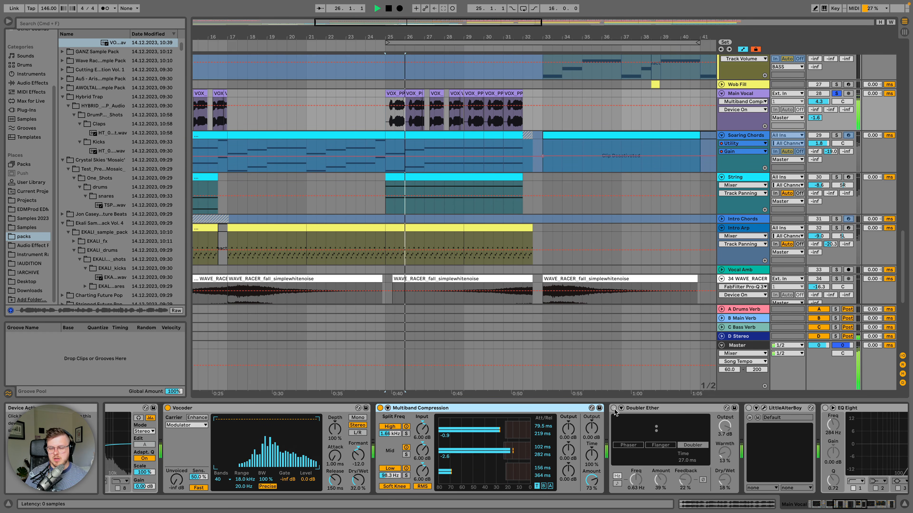
Step: Re-enable the Doubler Ether on the Main Vocal chain and play the vocal with the doubling
key(space)
click(614, 408)
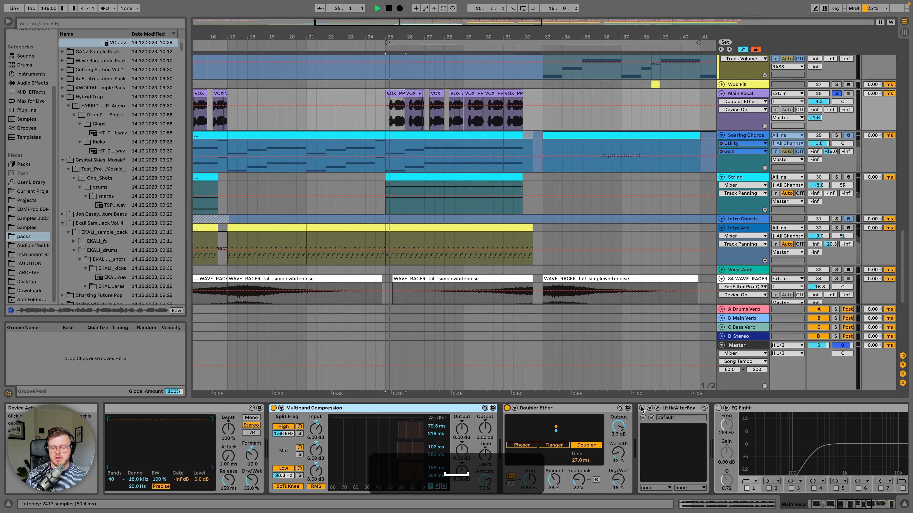
key(space)
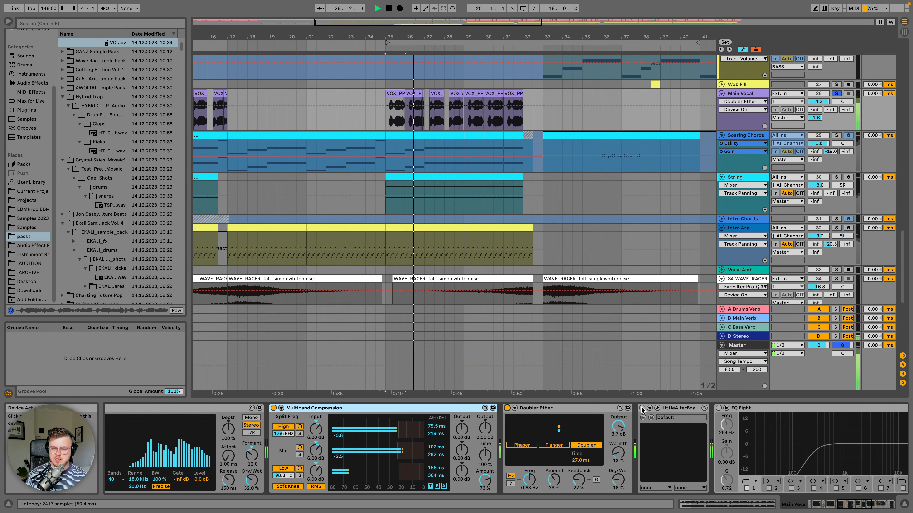
key(space)
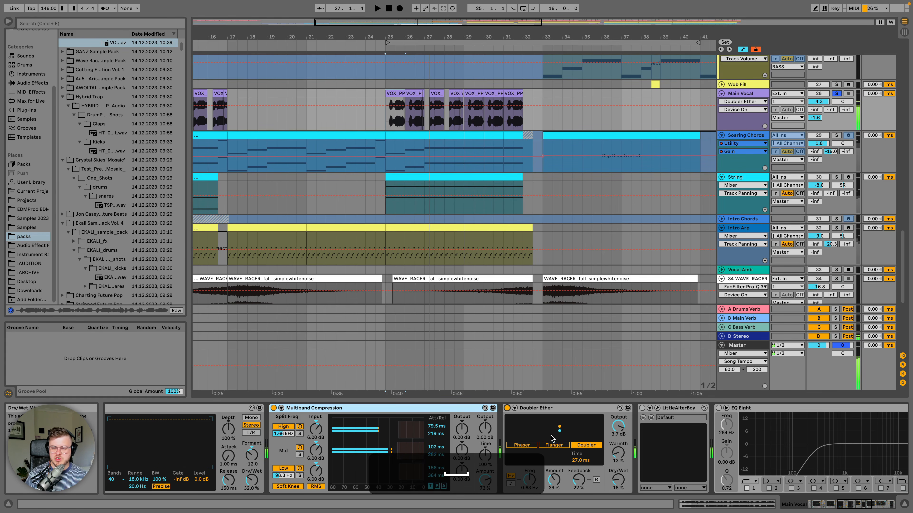
Step: Locate the Doubler Ether.adv preset under Phaser-Flanger in the audio effects library
click(542, 410)
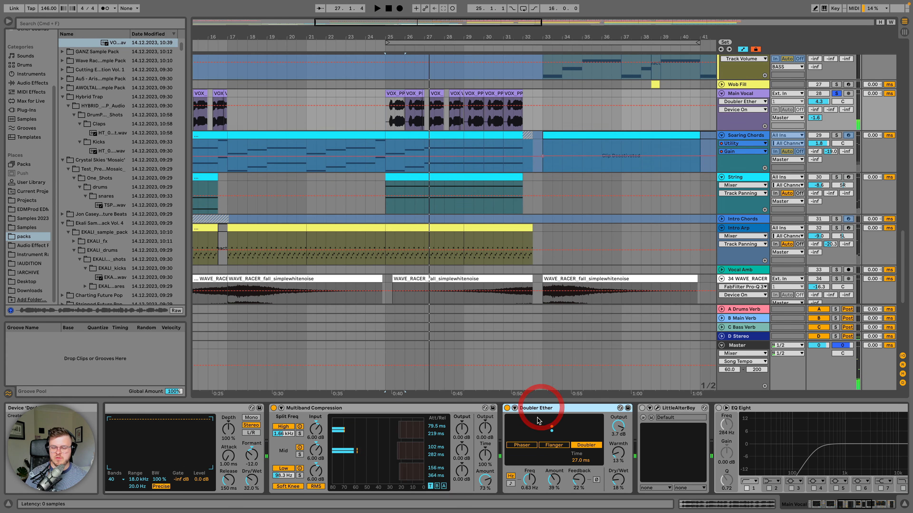
click(31, 85)
click(62, 183)
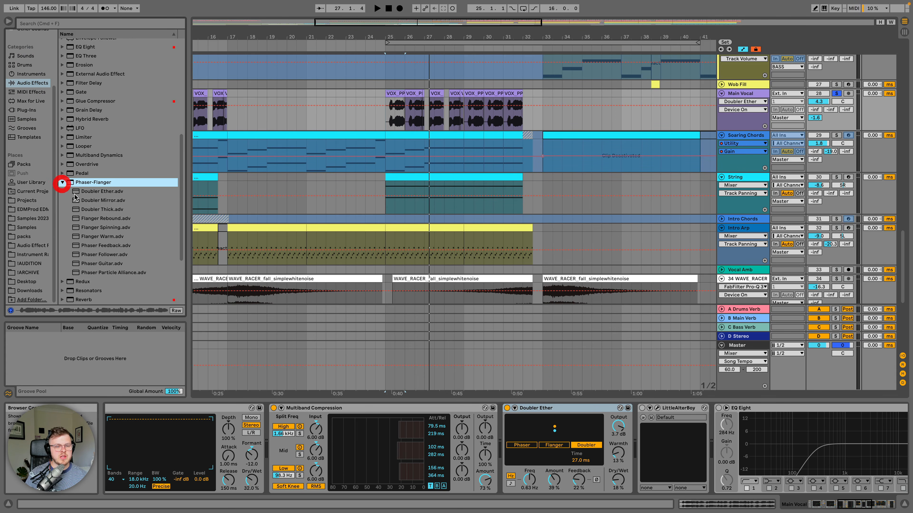
click(98, 192)
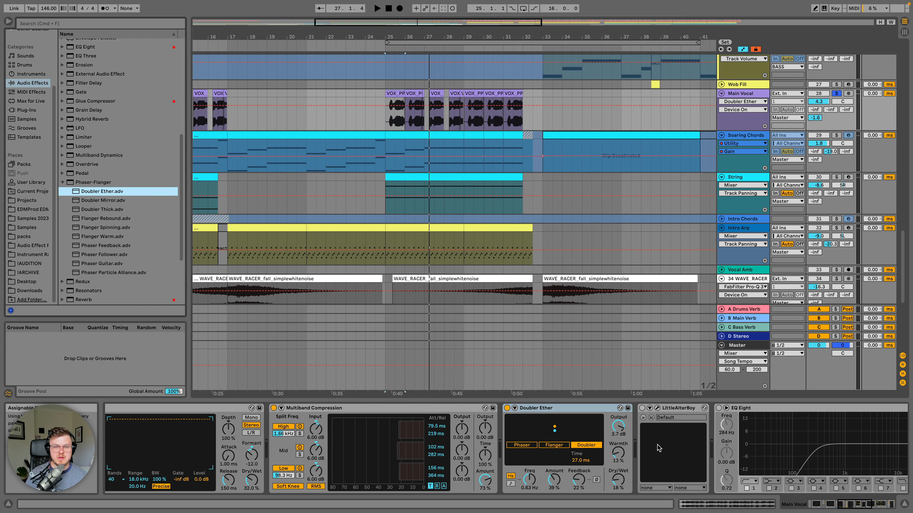
Step: Re-enable LittleAlterBoy on the Main Vocal chain, open its plug-in window and play the pitched-down vocal
scroll(658, 449, right, 5)
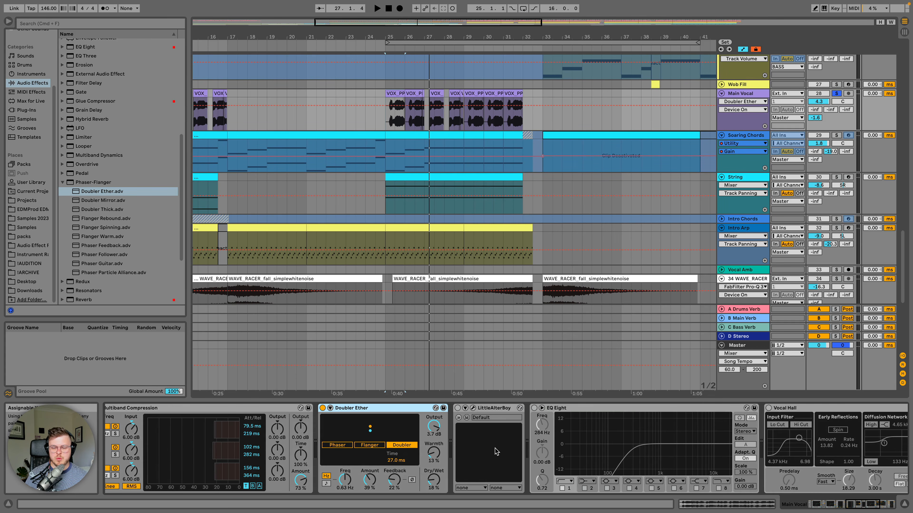
scroll(496, 452, right, 2)
click(429, 409)
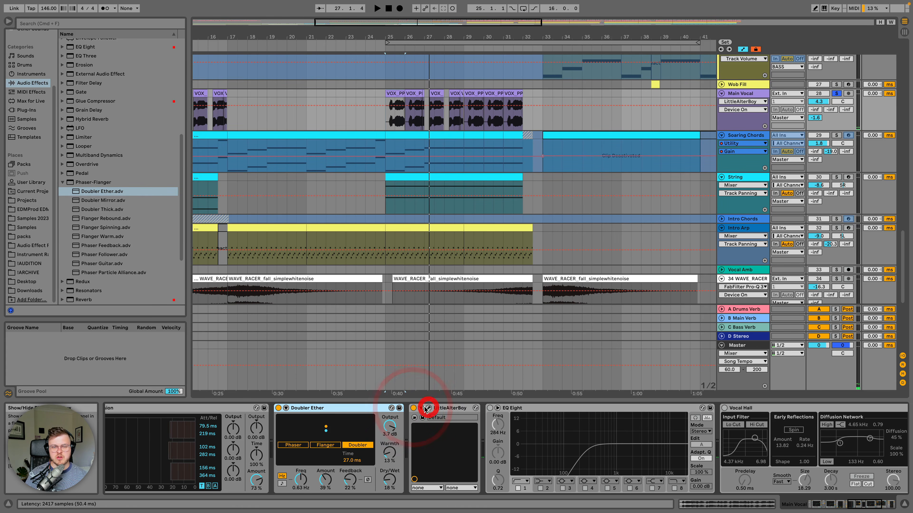
key(space)
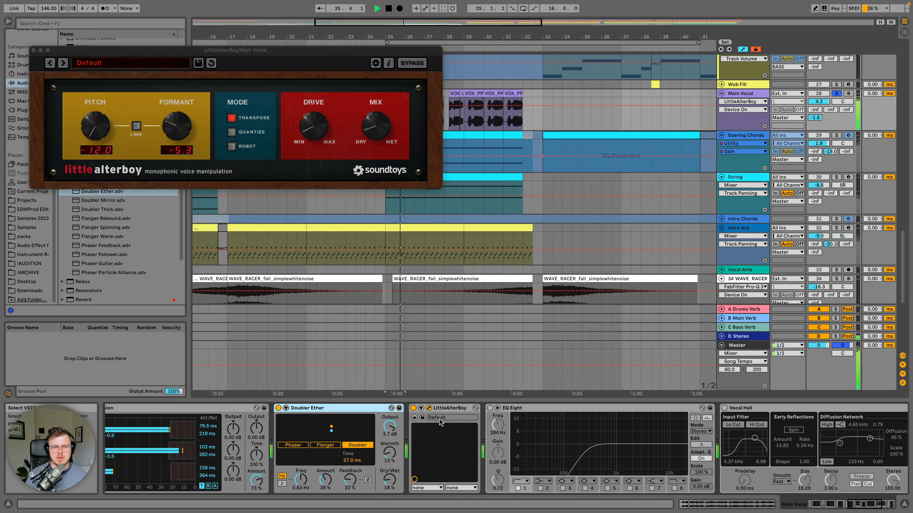
key(space)
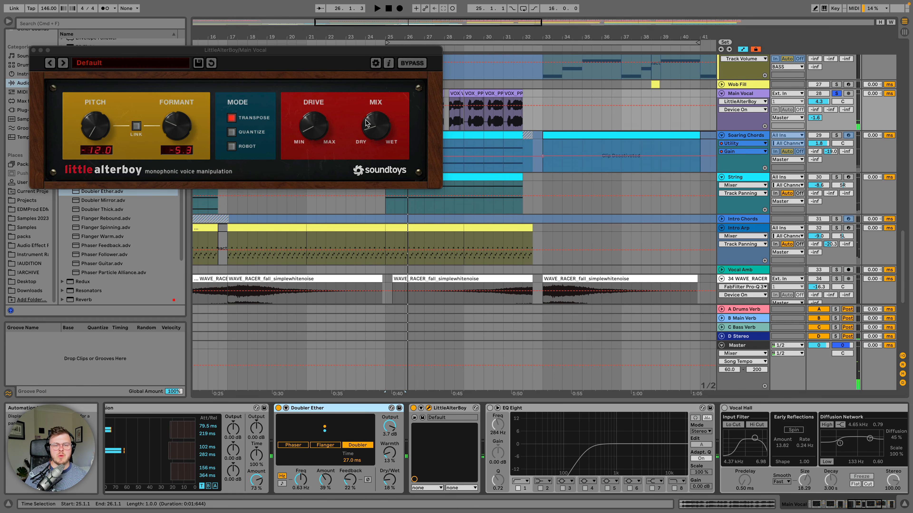
Step: Try LittleAlterBoy's Formant at values such as -2.0 and -3.1 during playback, and return it to -5.3
click(95, 128)
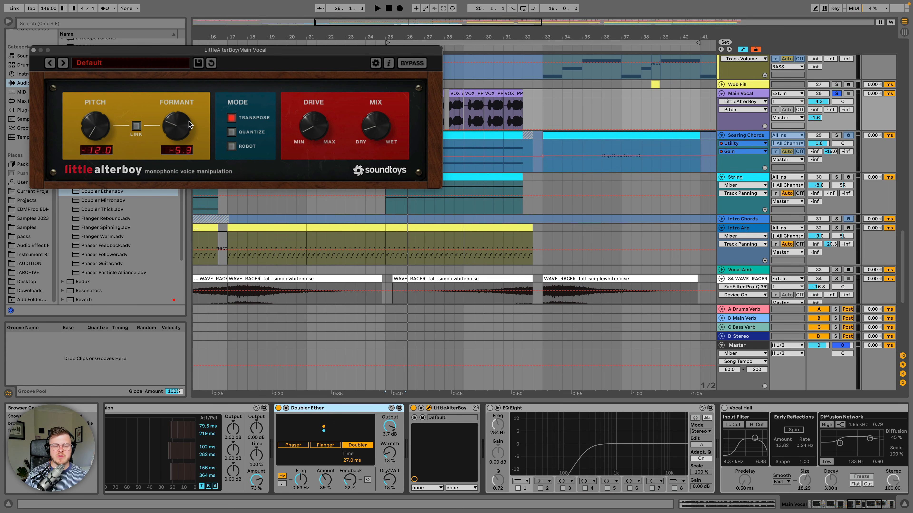
key(space)
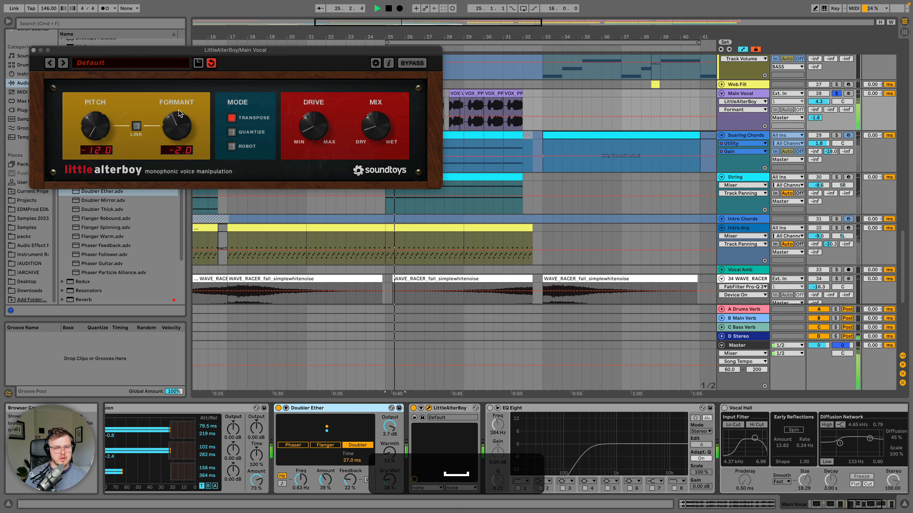
drag(179, 129, 180, 120)
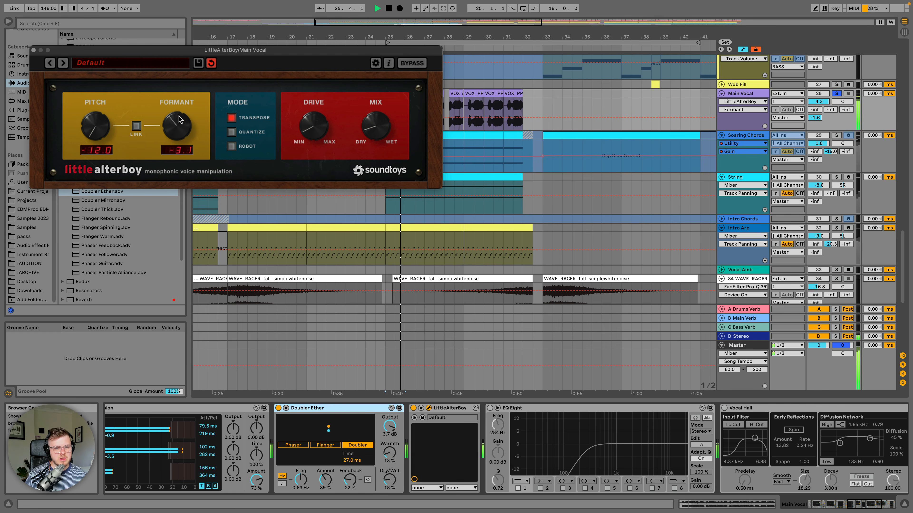
click(179, 133)
key(space)
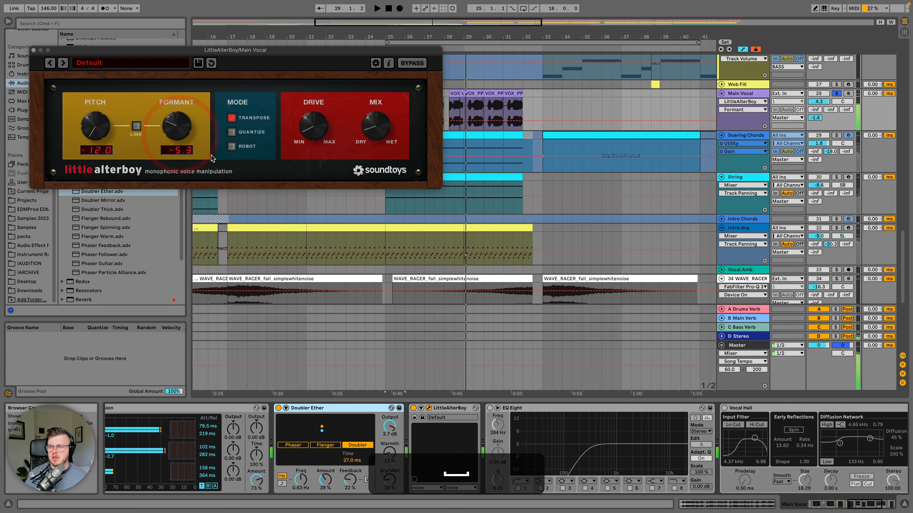
Step: Re-enable the EQ Eight after LittleAlterBoy and play the Main Vocal with its low cut
click(490, 408)
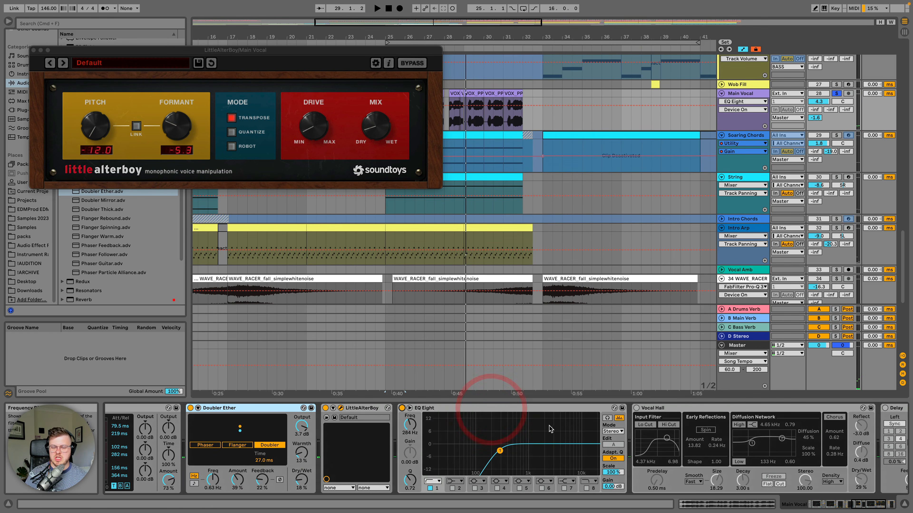
scroll(535, 441, right, 5)
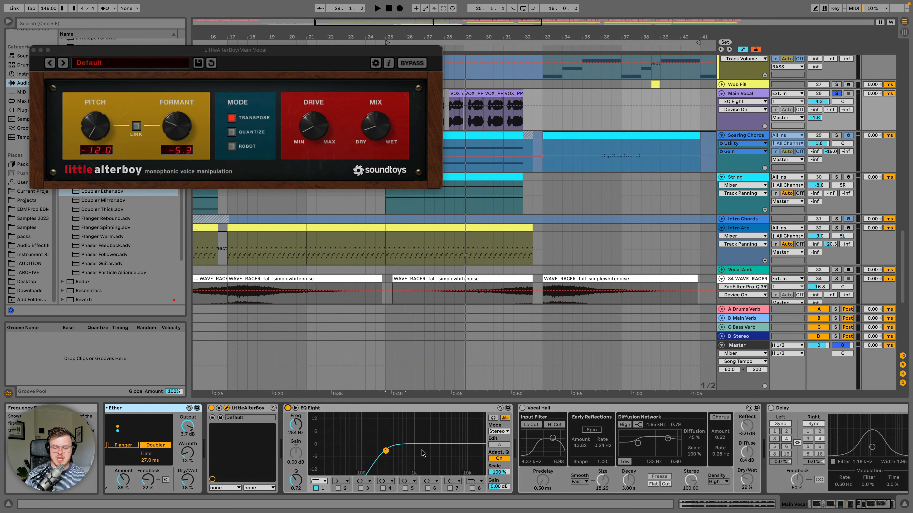
key(space)
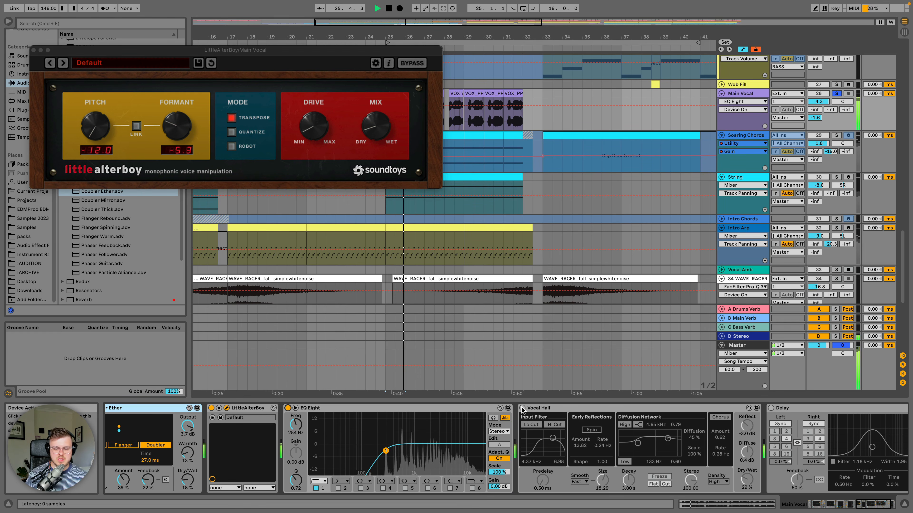
key(space)
Step: Re-enable the Vocal Hall reverb and the Delay at the end of the Main Vocal chain, and play the vocal
click(522, 408)
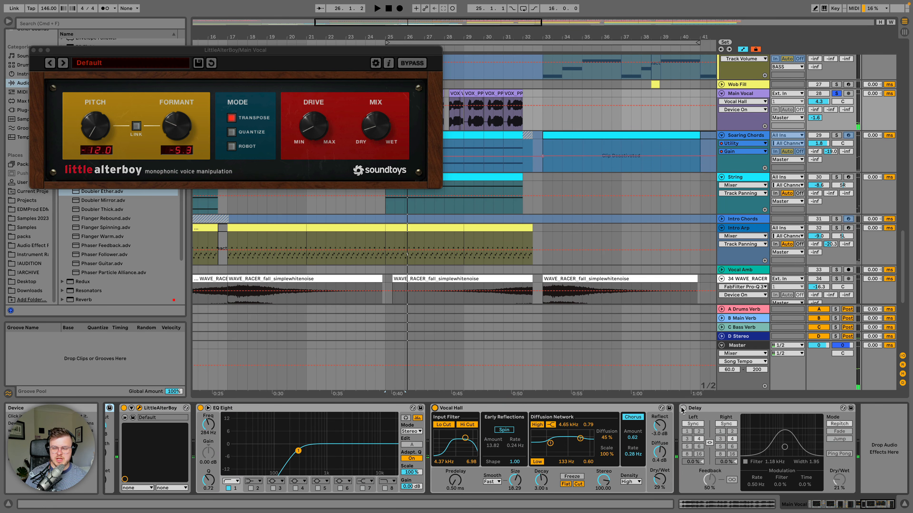
click(683, 409)
key(space)
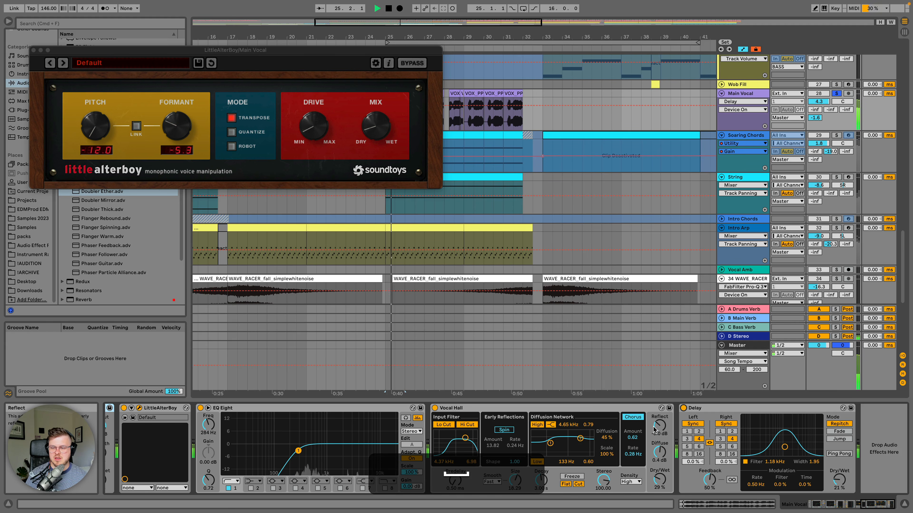
Step: Close the Little AlterBoy window, stop playback and bring up the Main Vocal track's device chain
click(34, 52)
key(space)
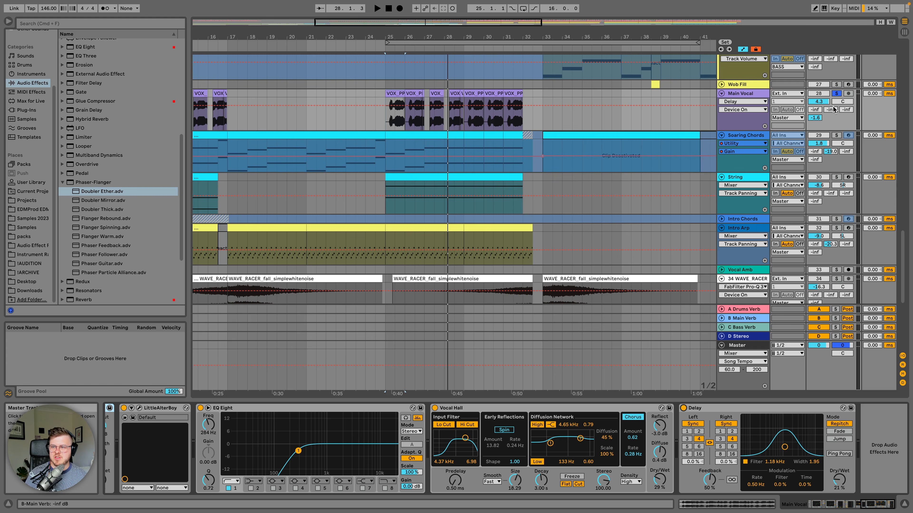
click(745, 336)
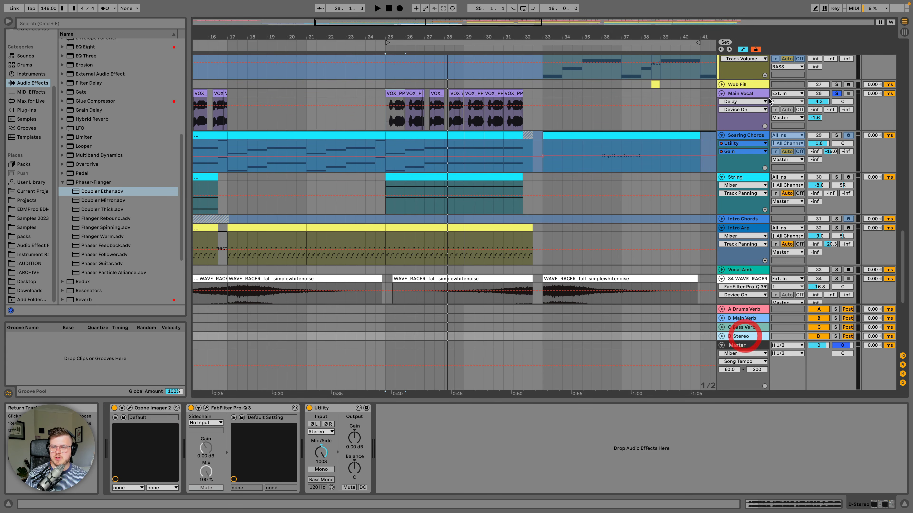
click(753, 94)
Step: Open the Main Vocal clip at bar 28.2 in the clip editor and audition it
scroll(518, 149, up, 5)
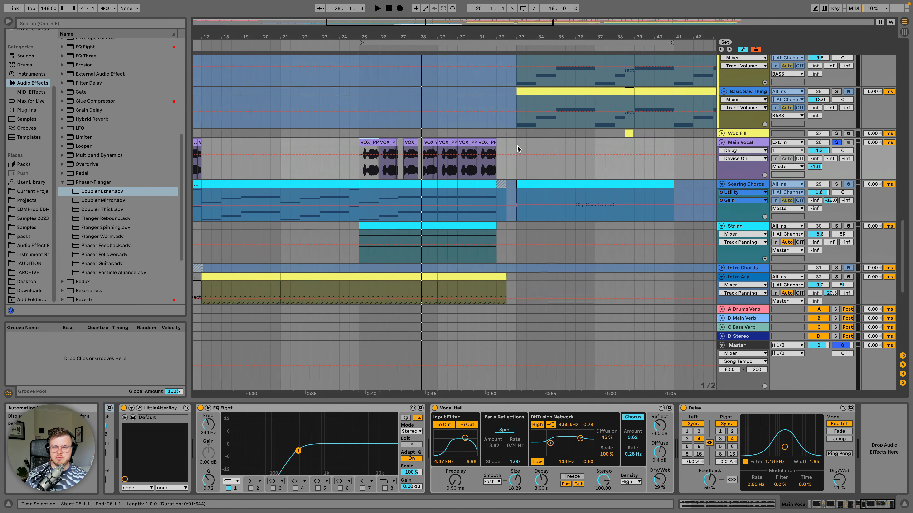
click(489, 155)
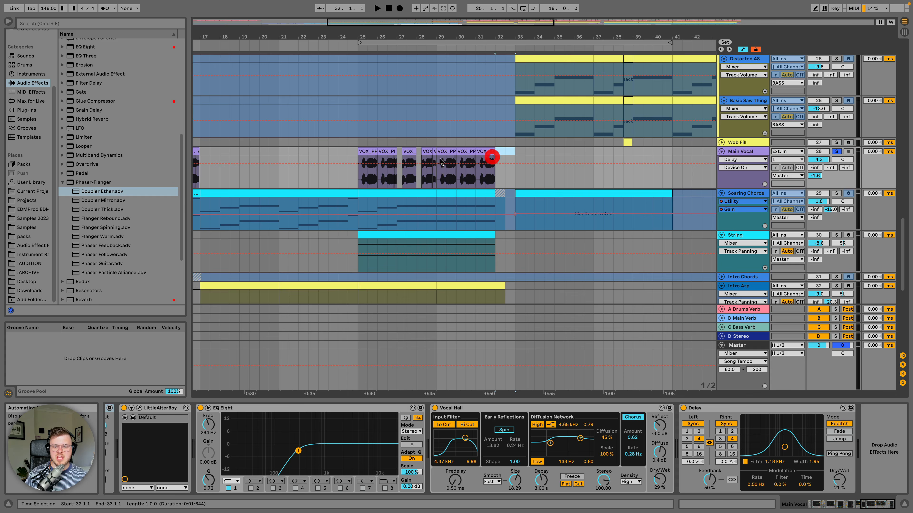
click(367, 152)
scroll(391, 154, up, 4)
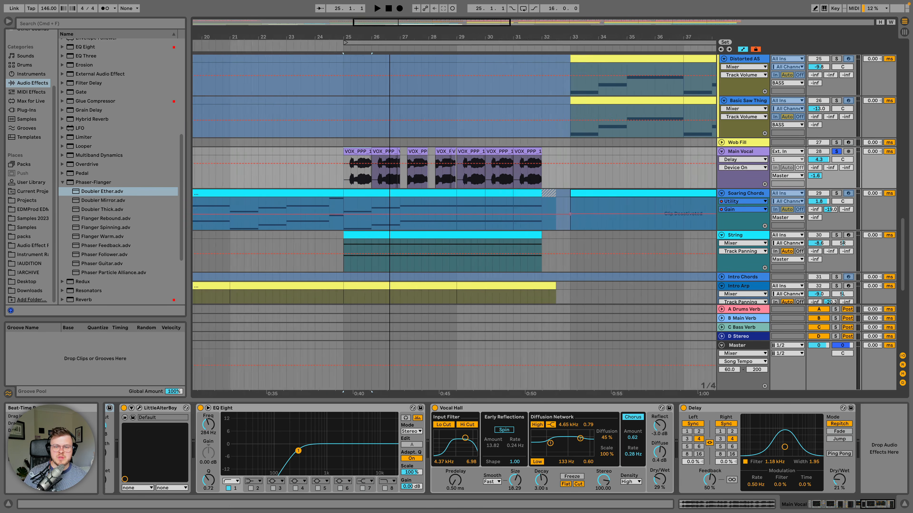
double_click(474, 151)
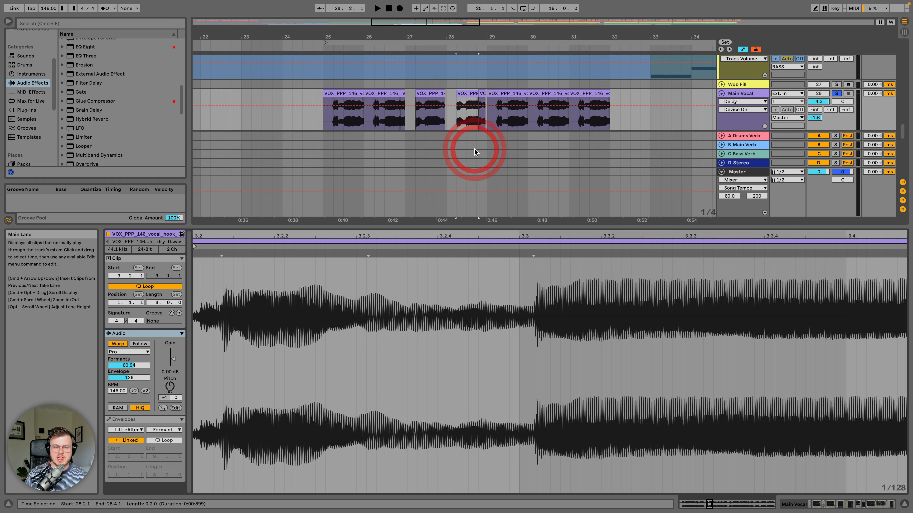
key(space)
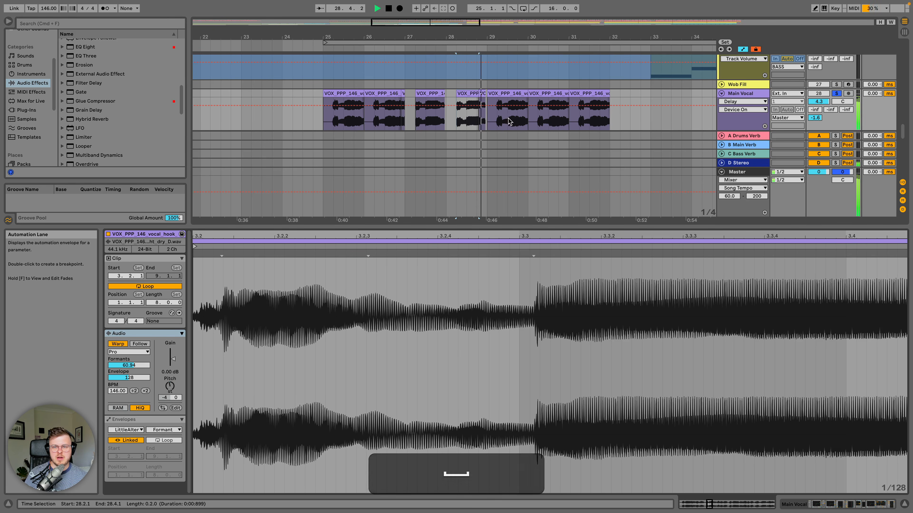
key(space)
Step: Compare the pitch transposition of the two adjoining Main Vocal clips in bar 28
click(483, 94)
click(461, 94)
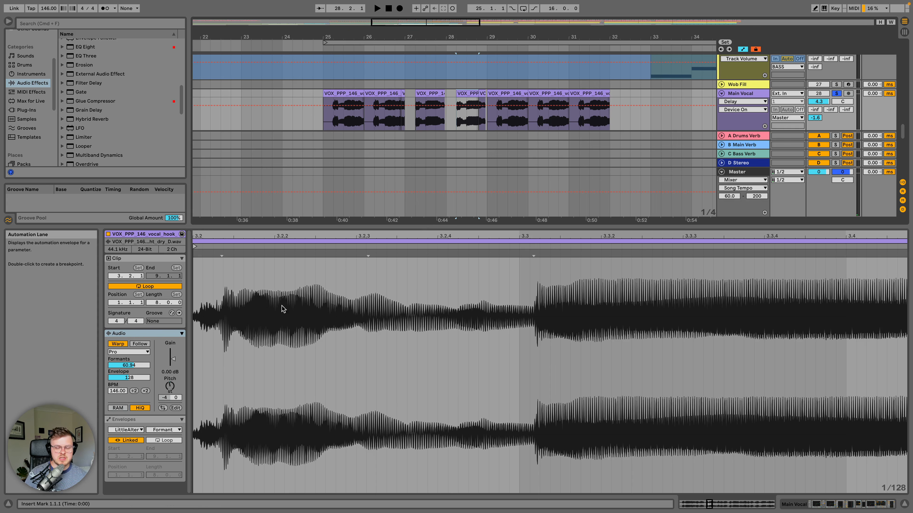
click(170, 387)
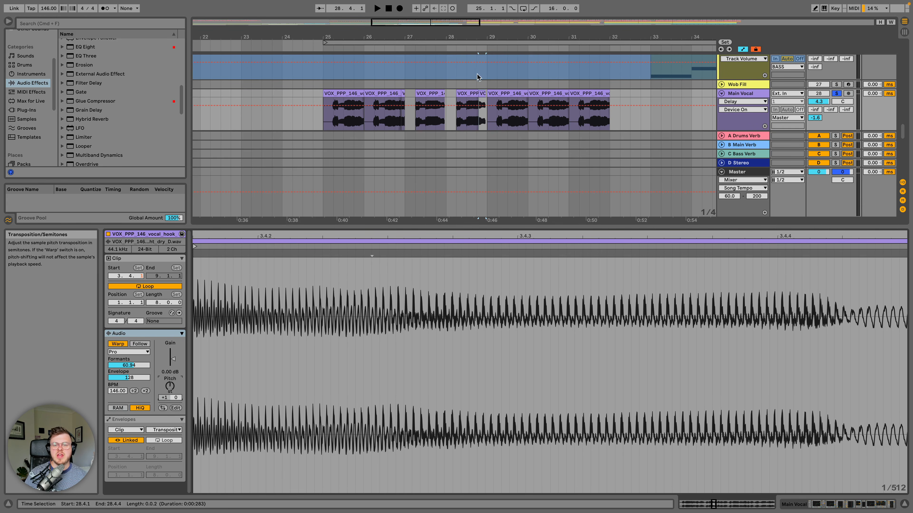
Step: Try adjusting the fade-out at the end of the bar 28.2 vocal clip where it meets the 28.4 clip
key(plus)
key(plus)
key(plus)
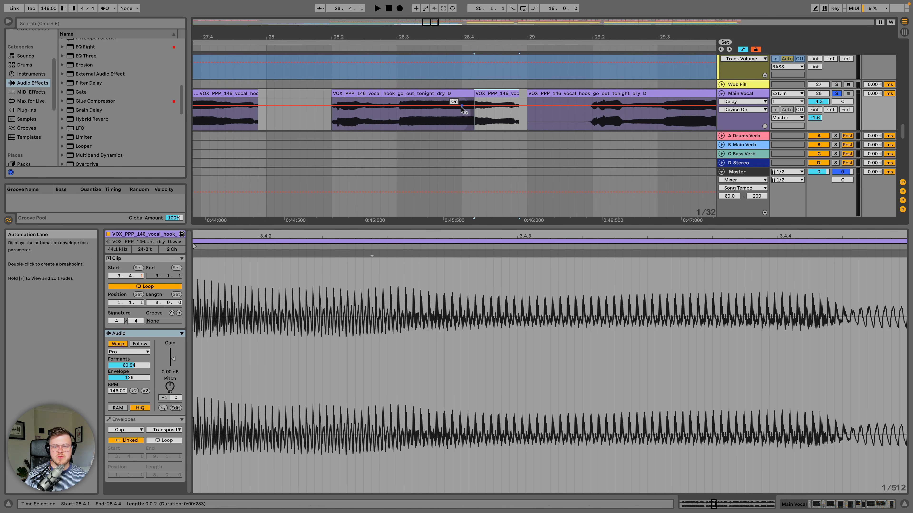
key(f)
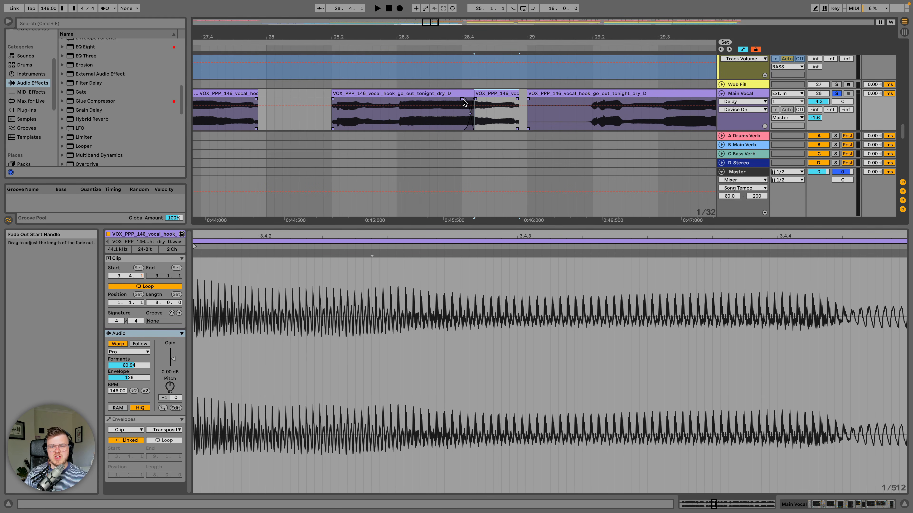
drag(463, 100, 465, 97)
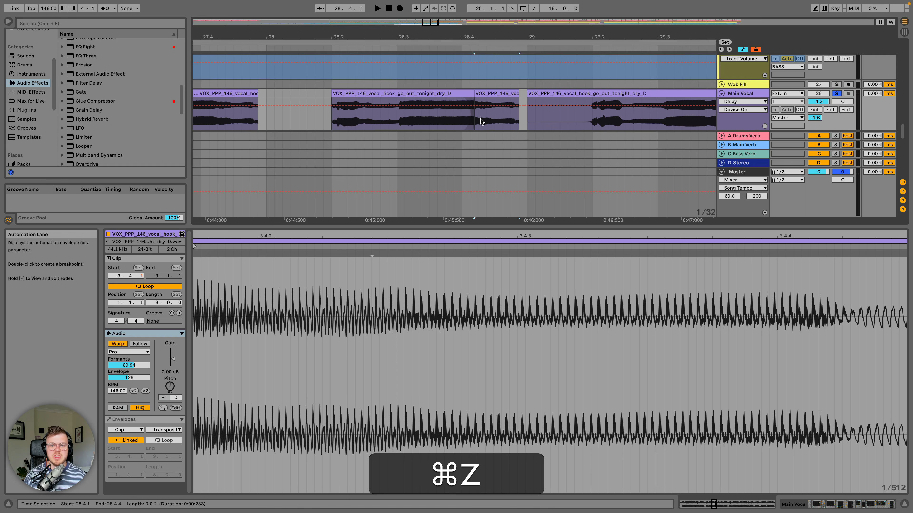
Step: Review the clip settings of the vocal clips at bars 28.2 and 25, and return to the Main Vocal device chain
click(449, 93)
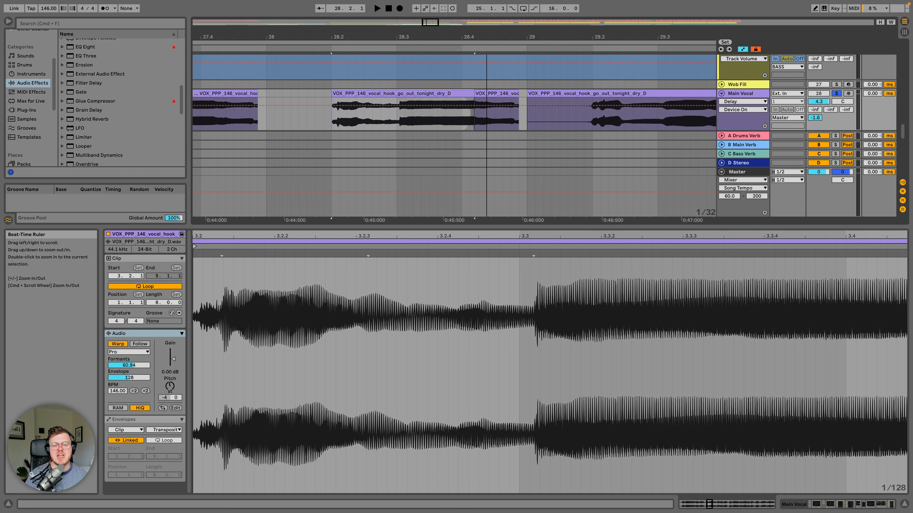
drag(412, 37, 440, 25)
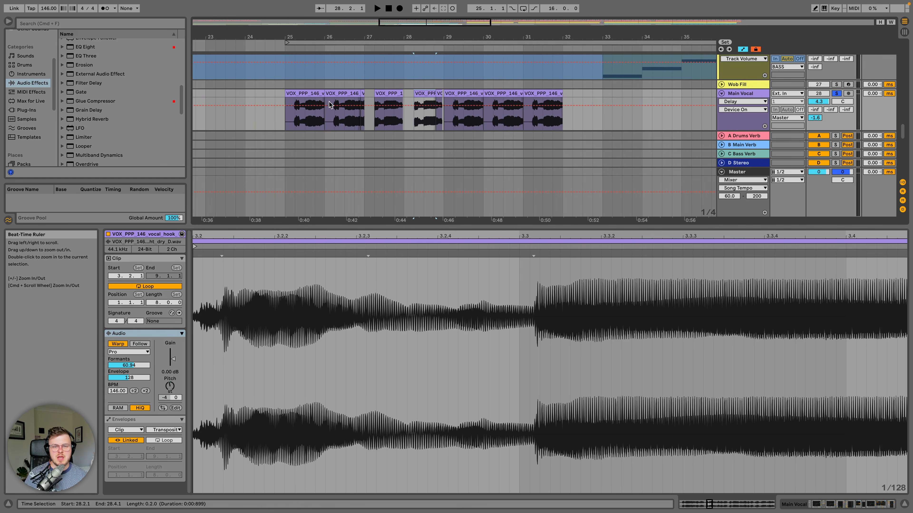
click(316, 94)
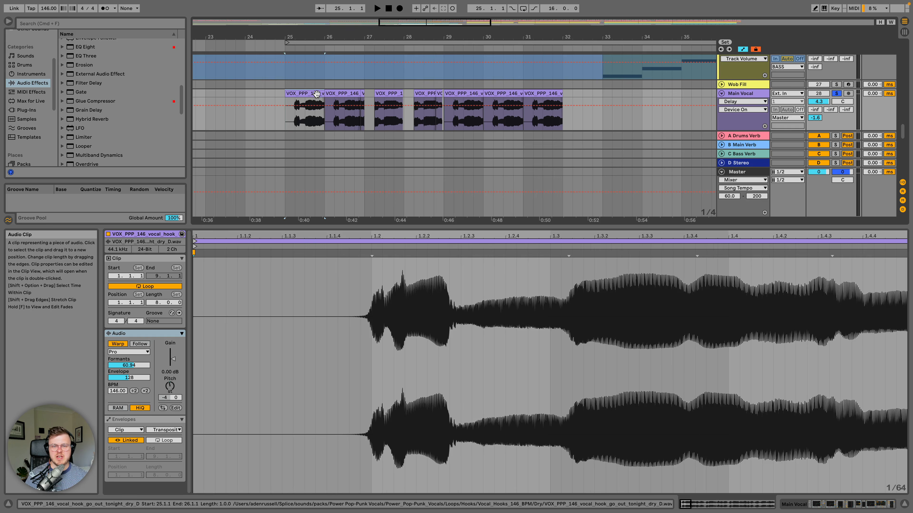
click(738, 86)
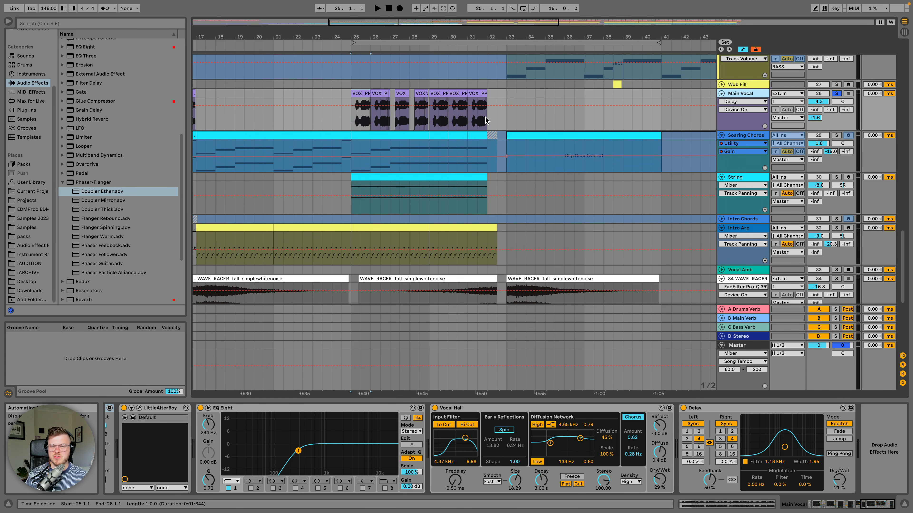
Step: Examine where the Main Vocal clips sit across the arrangement, including the short phrases at bars 47 and 63
scroll(485, 120, up, 3)
scroll(485, 120, left, 1)
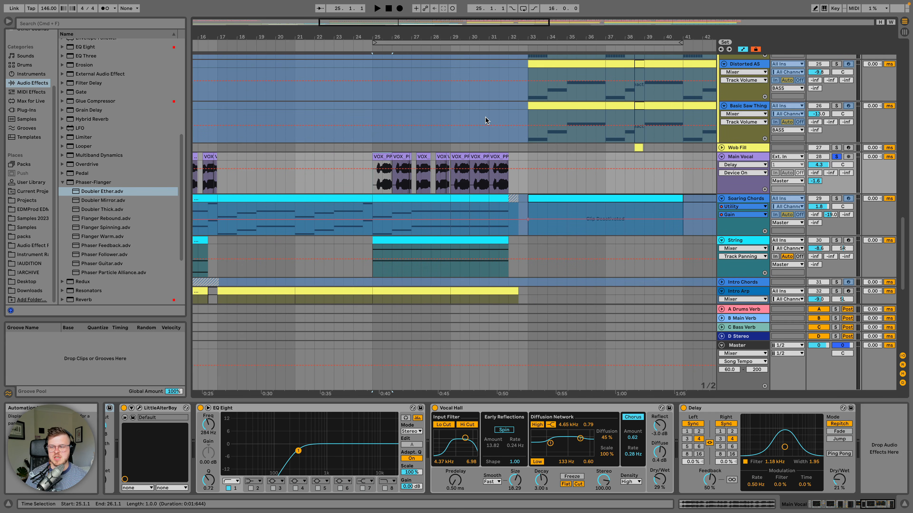
scroll(485, 120, down, 3)
scroll(485, 120, left, 6)
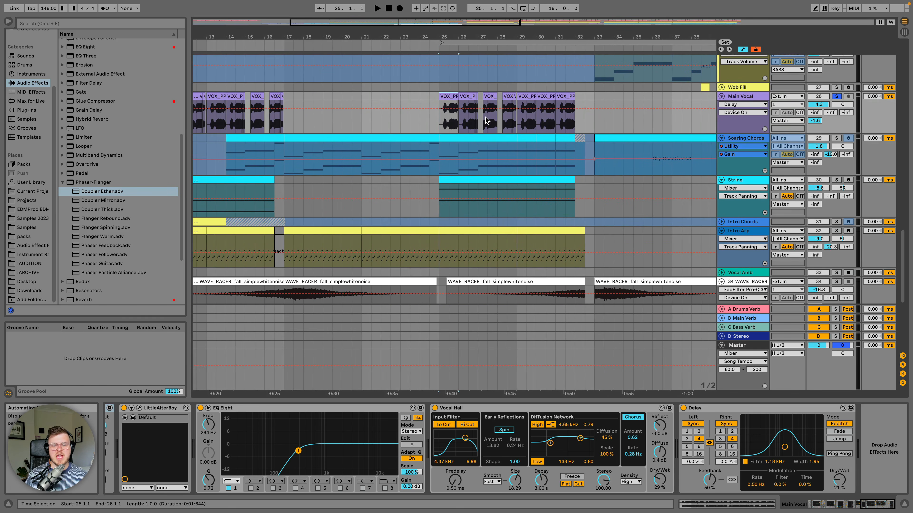
scroll(485, 120, left, 5)
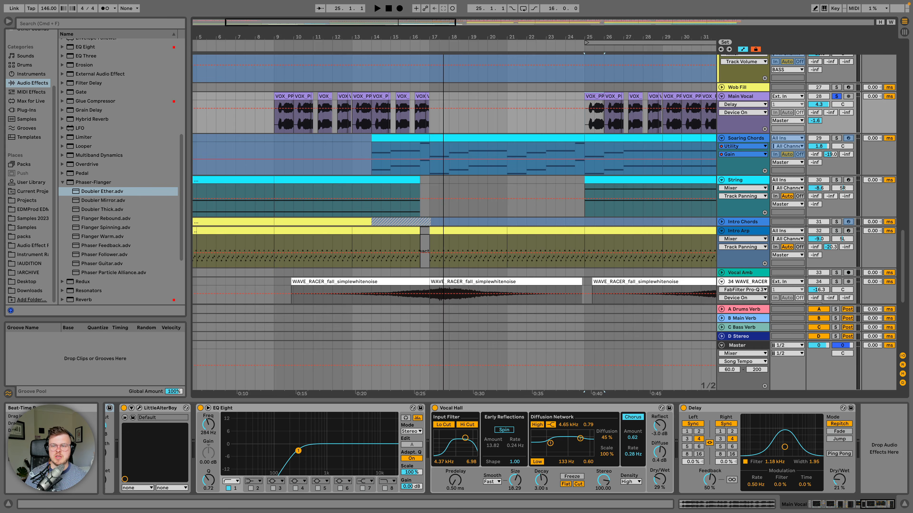
scroll(328, 53, down, 3)
scroll(335, 216, down, 8)
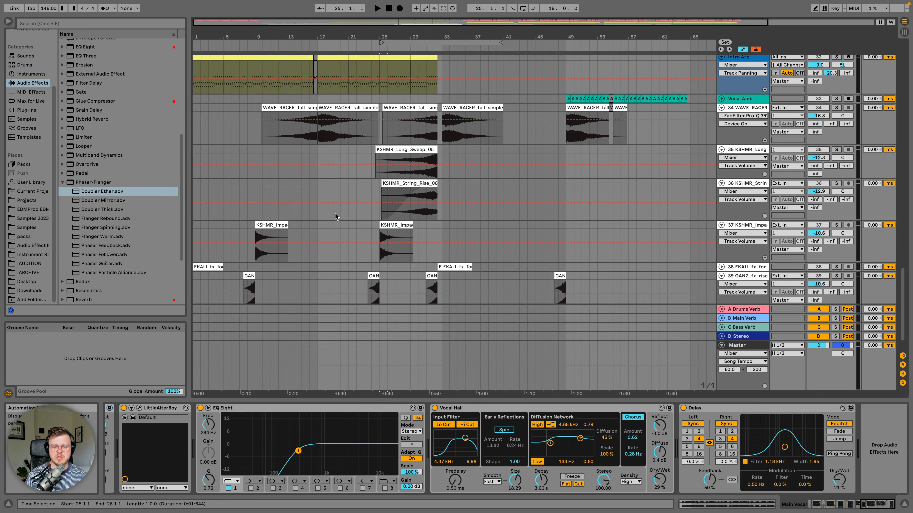
scroll(336, 216, up, 11)
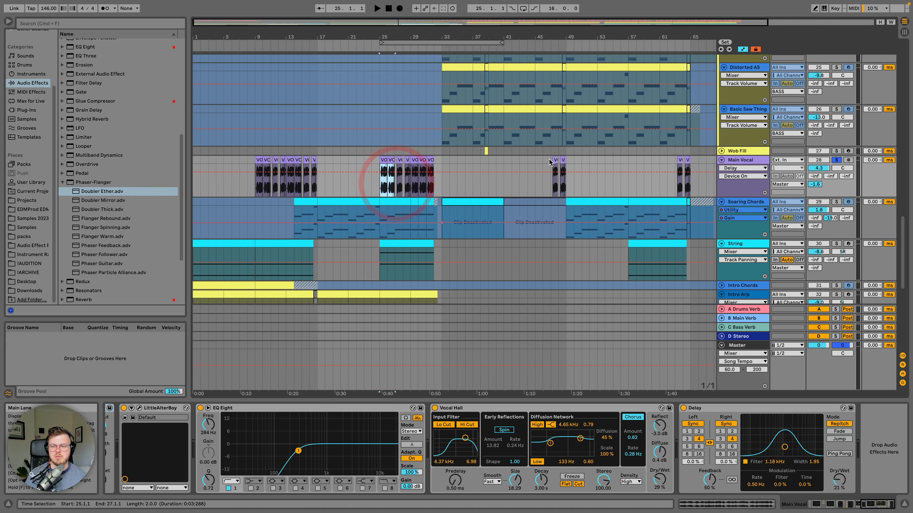
click(557, 160)
click(681, 160)
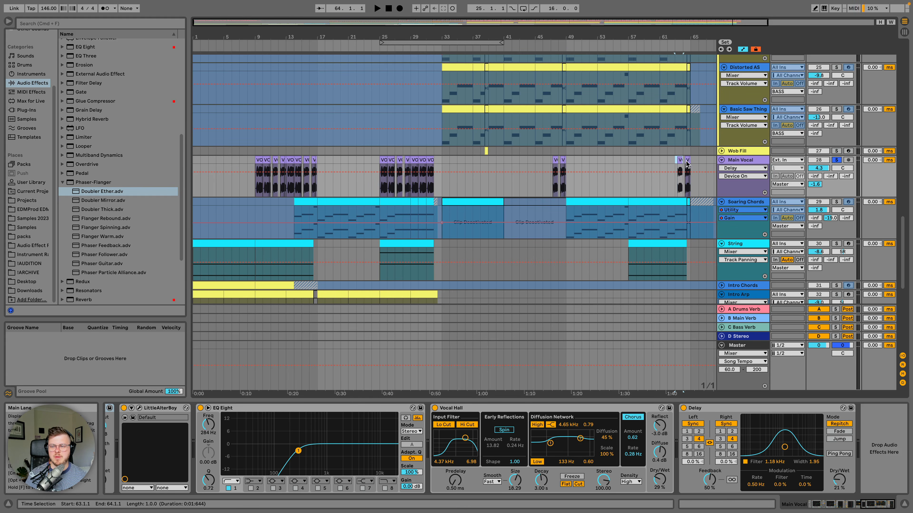
click(563, 161)
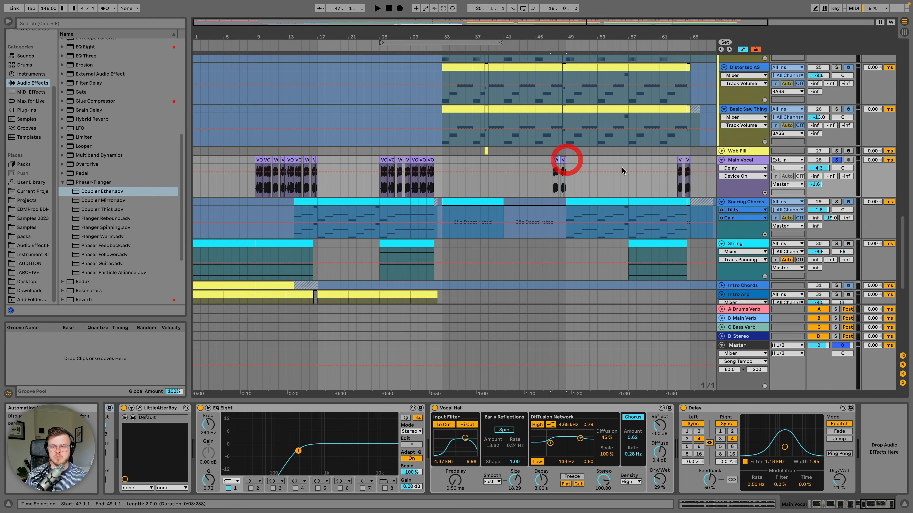
Step: Go to the INTRO section at the start of the arrangement and select the first Kick clip and its track
scroll(578, 184, up, 5)
scroll(513, 215, down, 7)
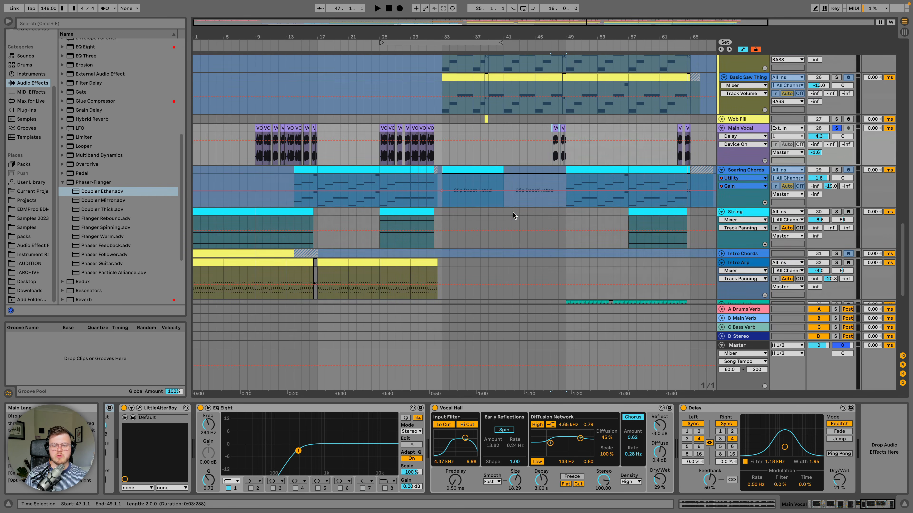
scroll(225, 146, up, 20)
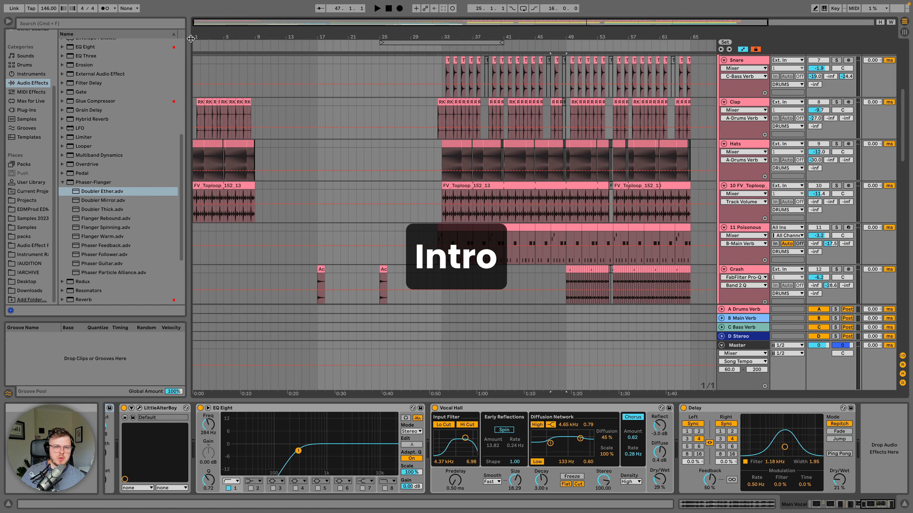
scroll(223, 144, up, 3)
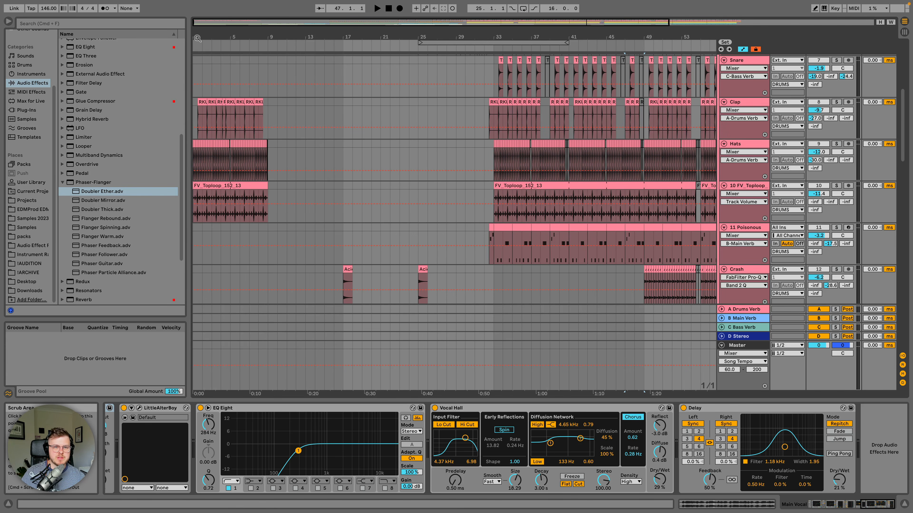
scroll(223, 144, up, 5)
scroll(202, 72, up, 10)
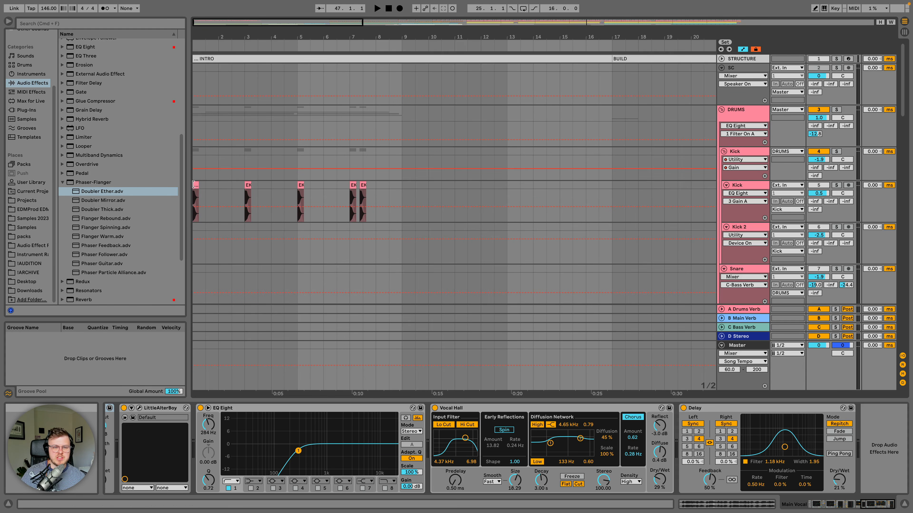
click(195, 184)
scroll(214, 128, down, 1)
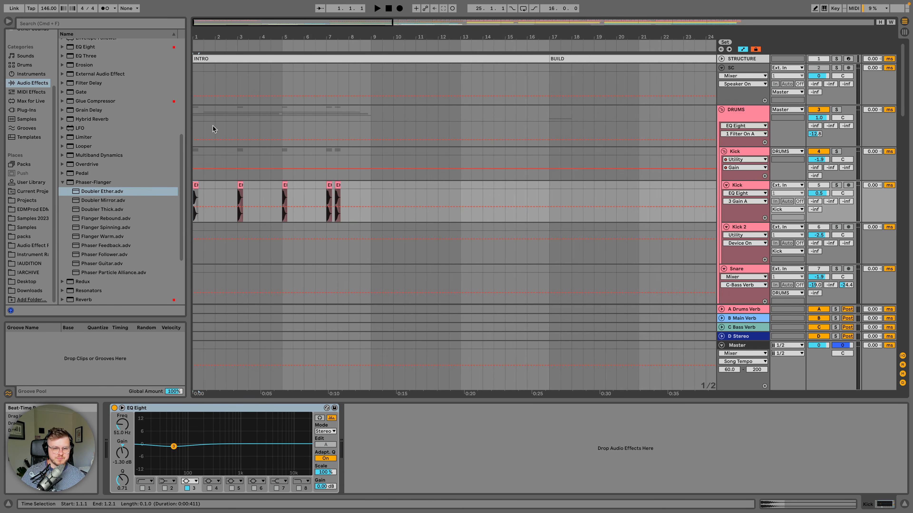
click(742, 186)
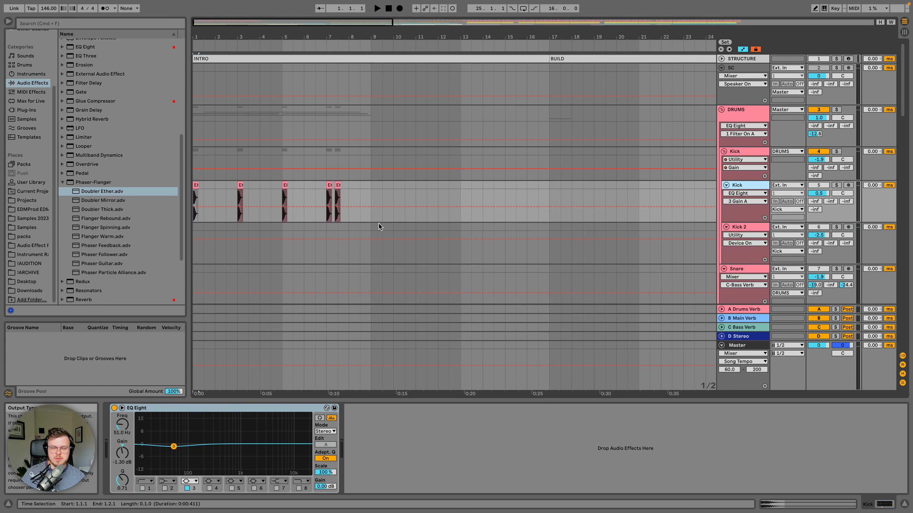
Step: Examine the intro's kick pattern on the Kick track, from bar 1 to the paired hits in bar 7
scroll(347, 226, down, 2)
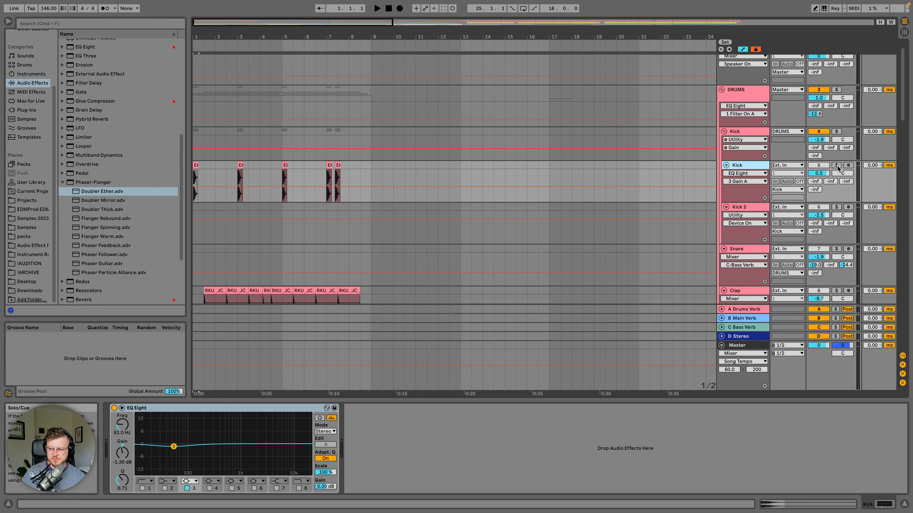
drag(236, 167, 185, 167)
click(329, 164)
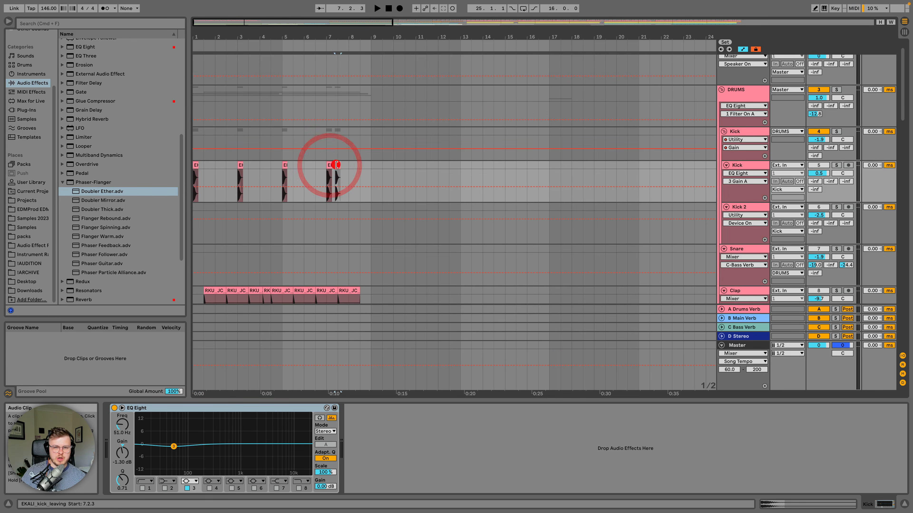
key(Right)
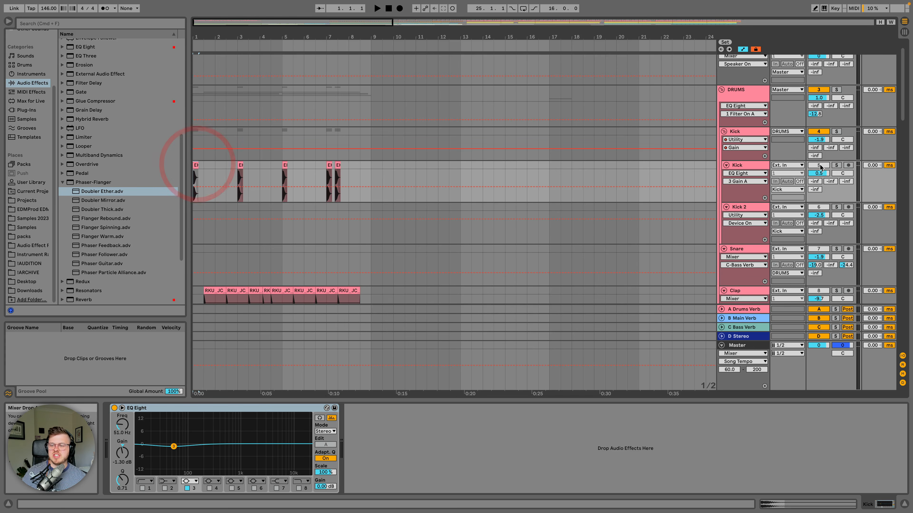
Step: Play the intro from bar 1 to bar 9 and follow the Kick, Clap, Hats and top loop tracks
key(space)
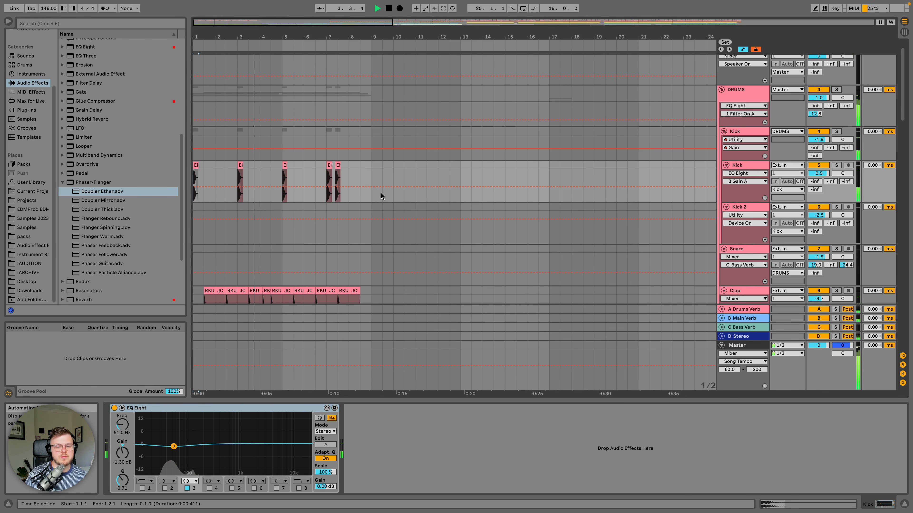
scroll(381, 198, down, 2)
scroll(381, 197, down, 1)
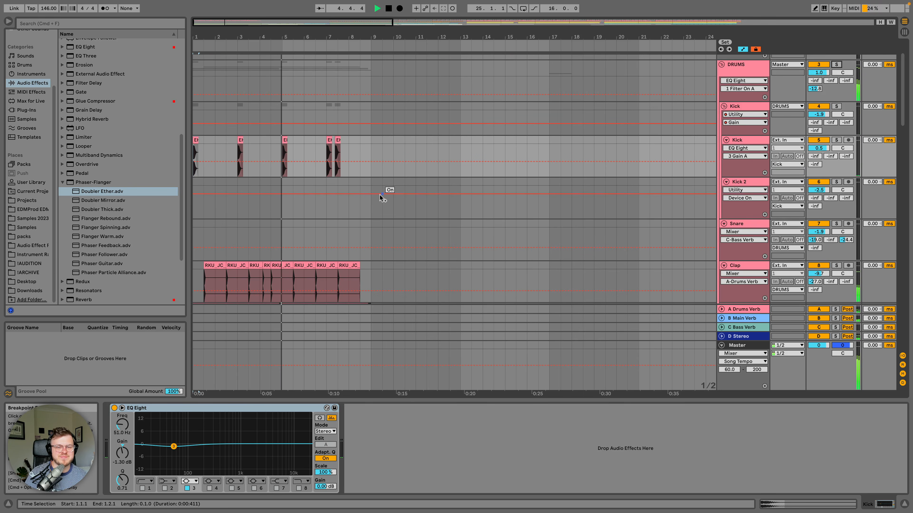
scroll(381, 198, down, 2)
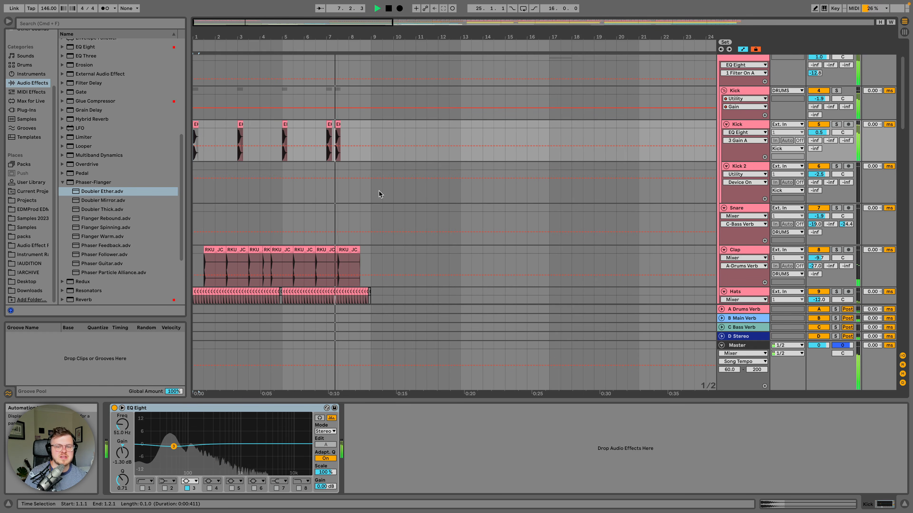
scroll(380, 194, down, 2)
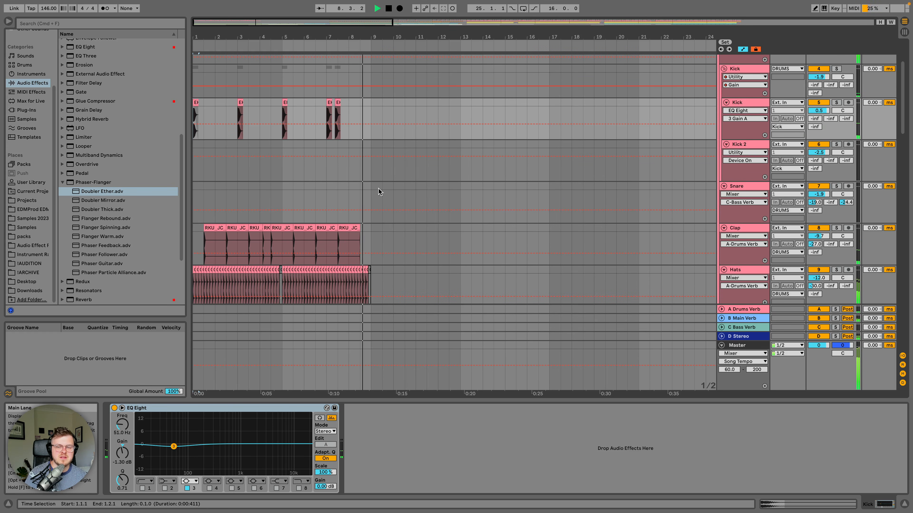
key(space)
scroll(378, 191, down, 3)
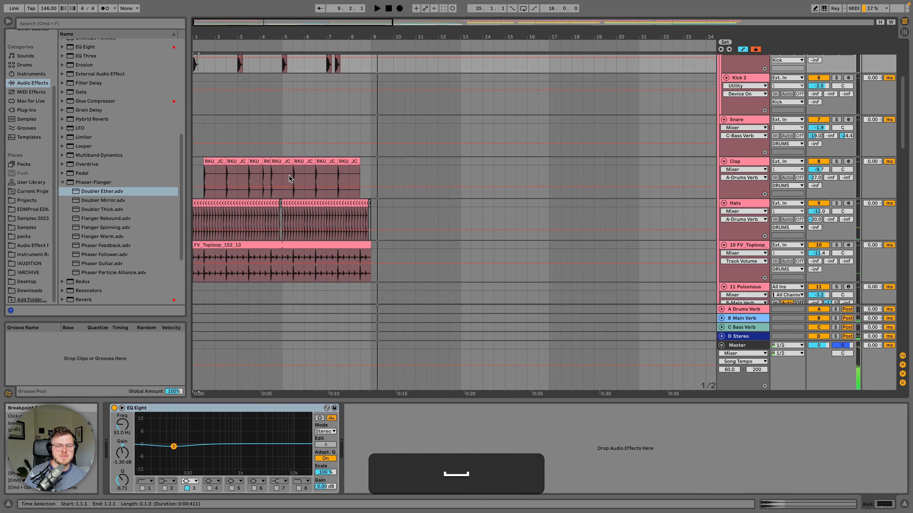
Step: Solo the Clap track and raise its B-Main Verb send to -5.3 dB, listening from the first clap clip
click(220, 161)
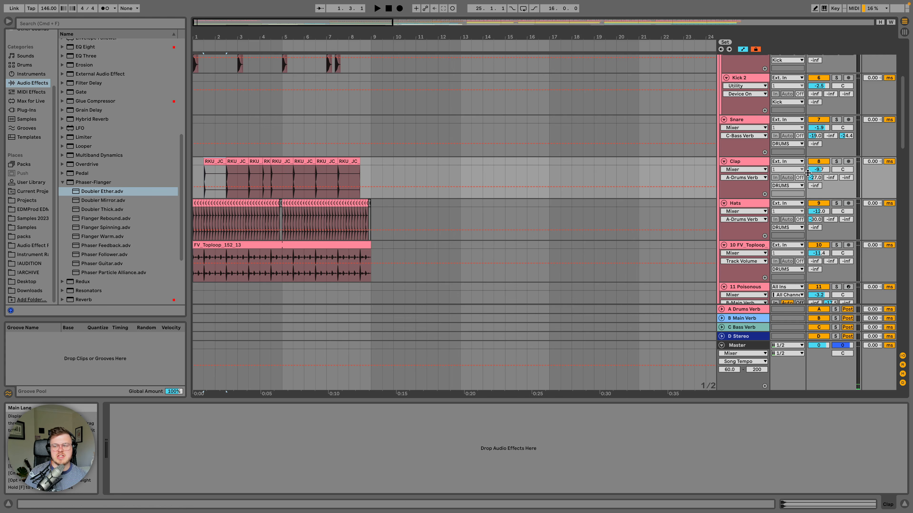
click(835, 161)
key(space)
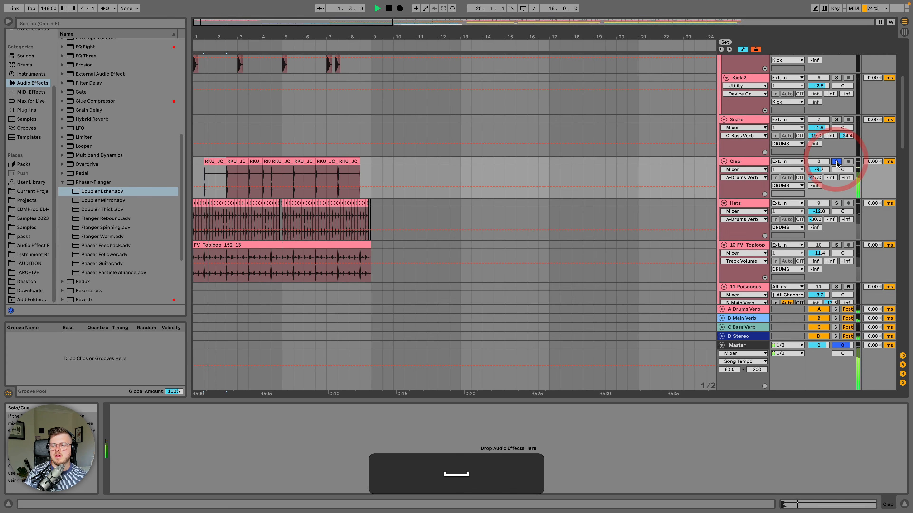
drag(830, 178, 831, 158)
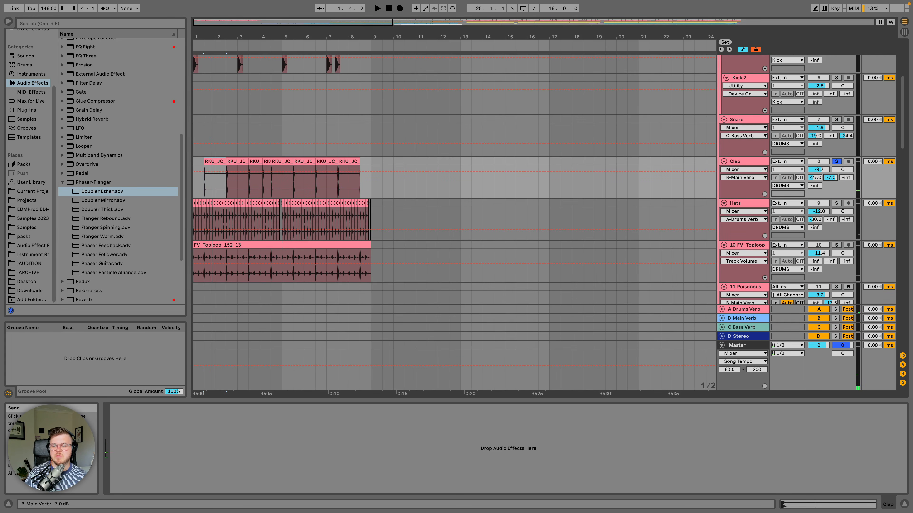
key(space)
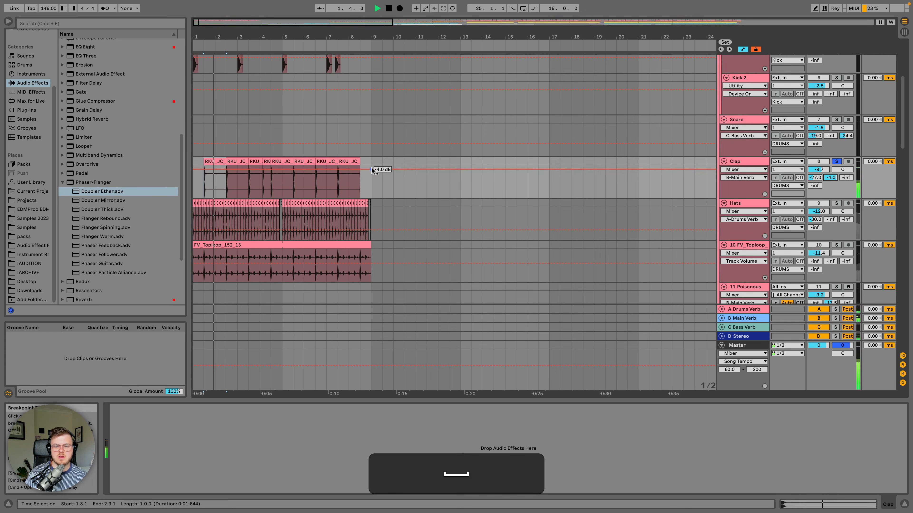
key(space)
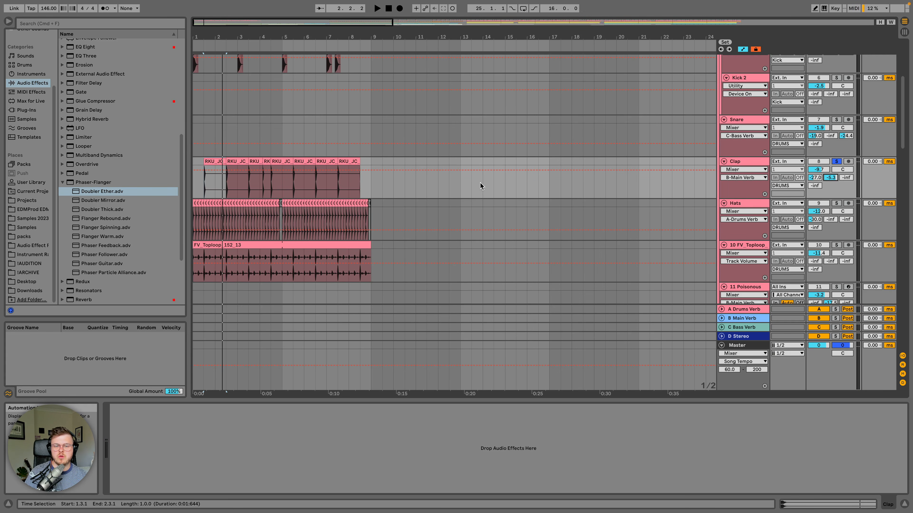
Step: Automate the Clap's B-Main Verb send to -11.0 dB through the intro, cutting it off at bar 9, and unsolo the track
click(377, 175)
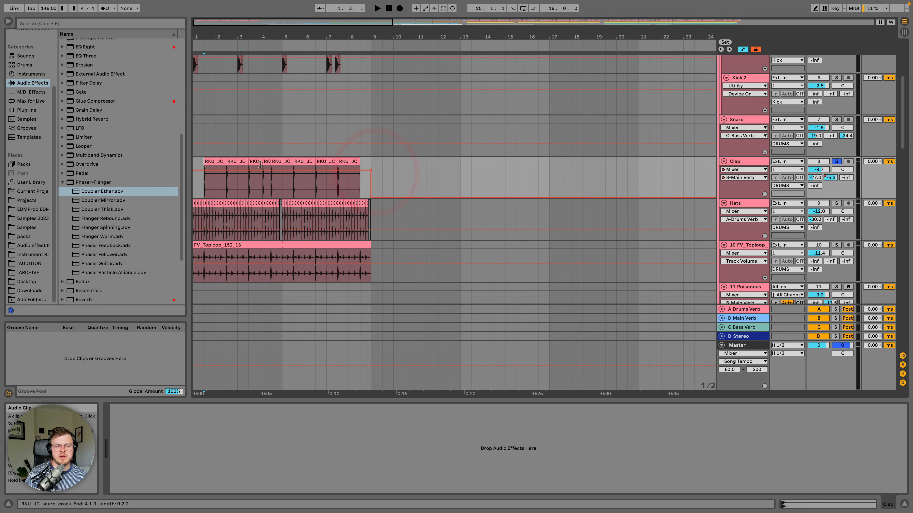
click(208, 163)
click(836, 161)
key(space)
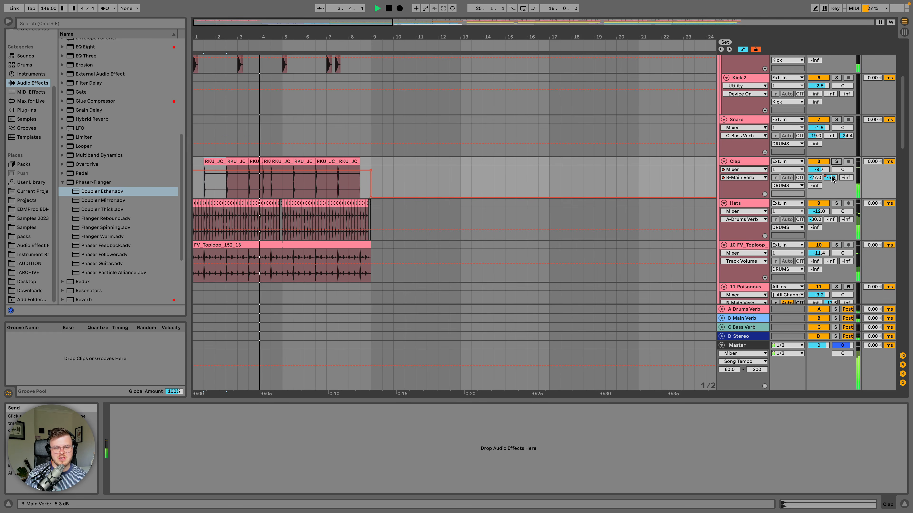
drag(371, 170, 371, 174)
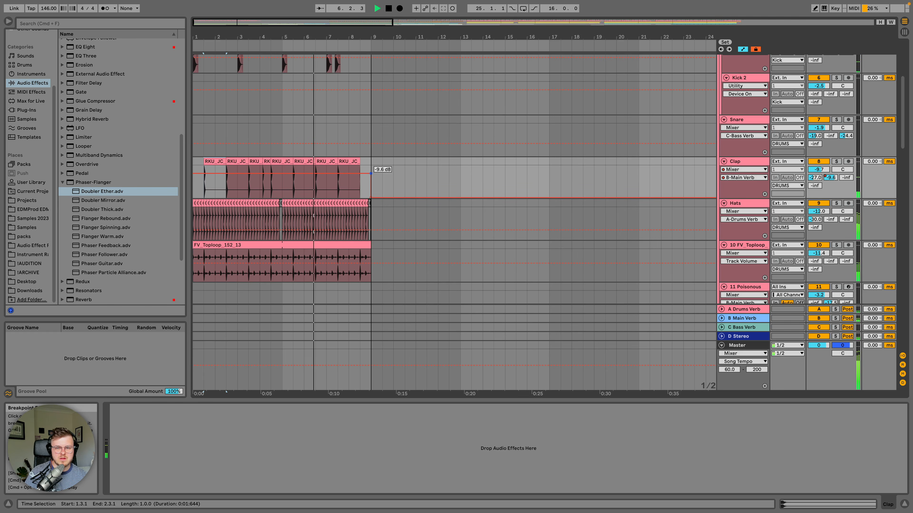
drag(370, 174, 371, 176)
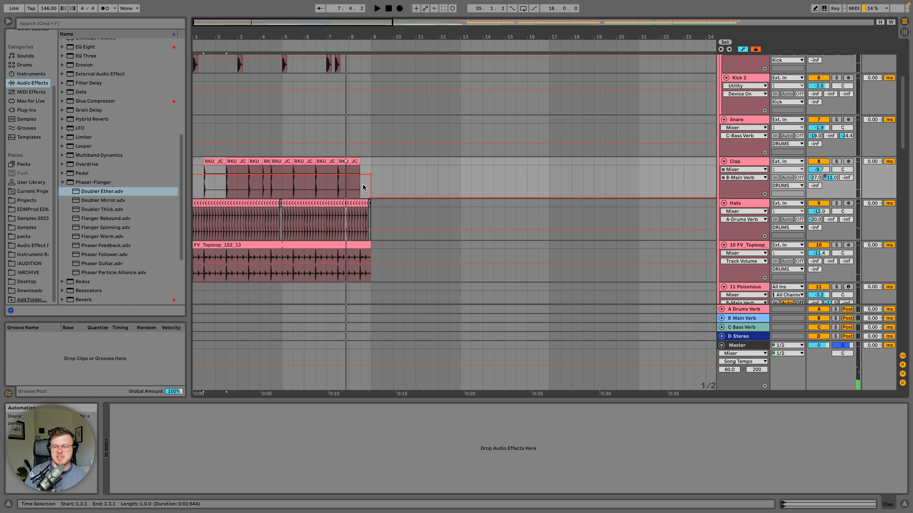
Step: Play the clap pattern from the shortened clip in bar 3 through the extra hit in bar 4
click(253, 161)
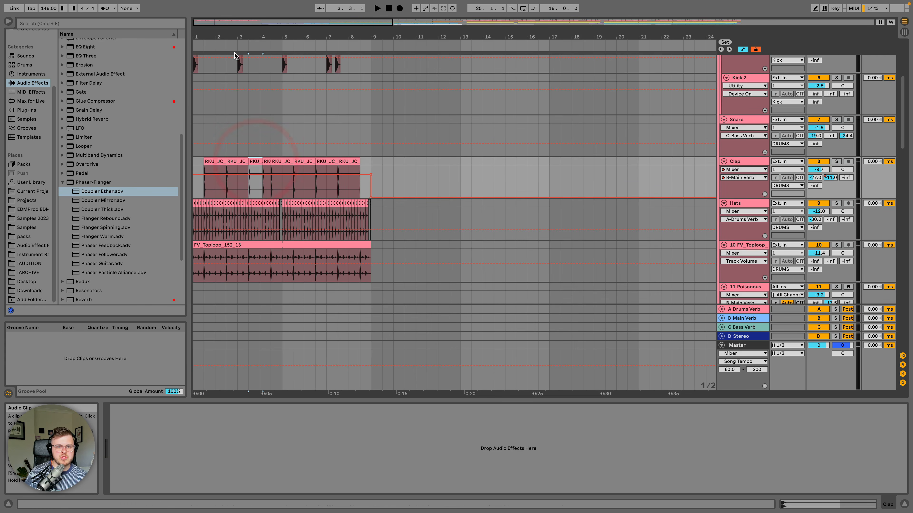
scroll(202, 43, up, 5)
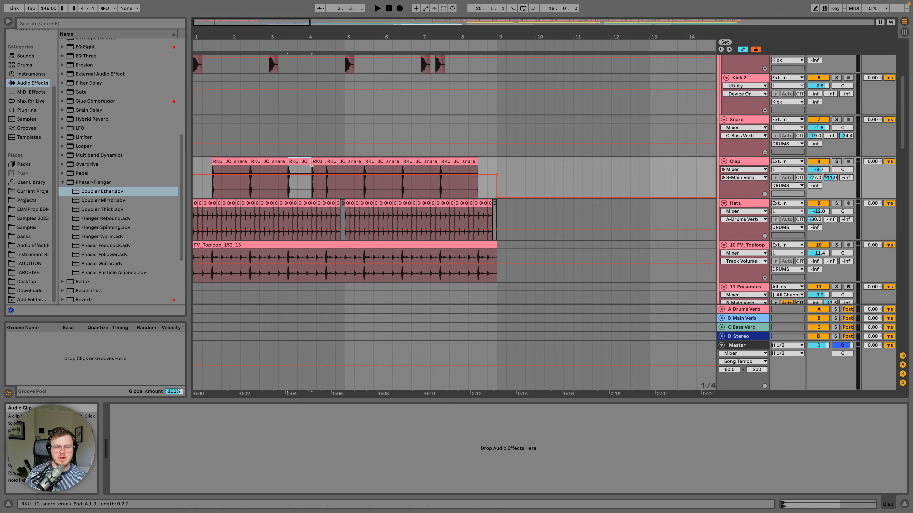
key(space)
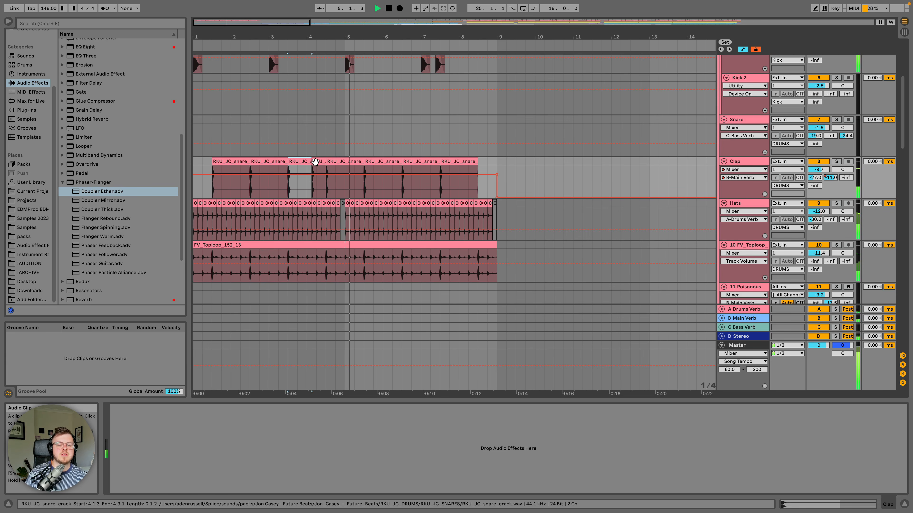
key(space)
Step: Inspect the Hats track by selecting its first clip and the gap between 4.4.3 and 5.1.1
click(196, 204)
click(195, 204)
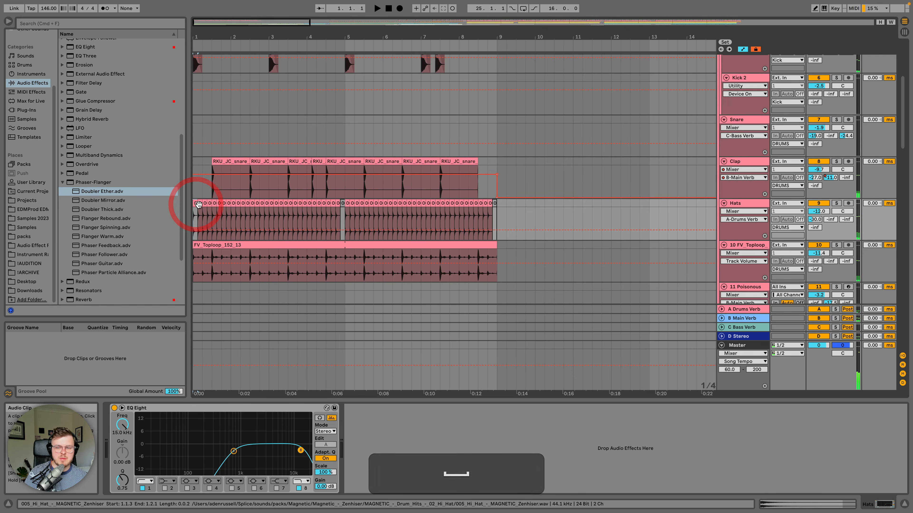
scroll(302, 204, down, 1)
click(339, 197)
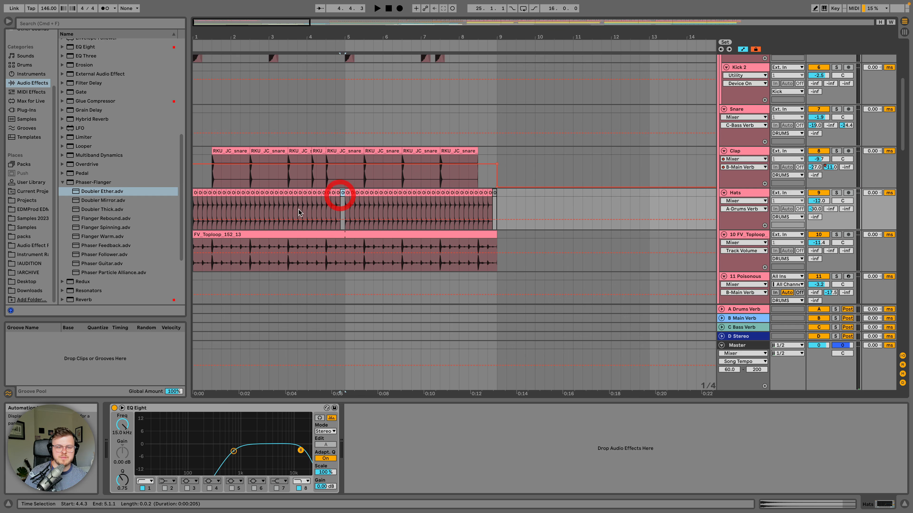
Step: Select the FV_Toploop_152_13 clip and play the intro briefly from bar 1
scroll(323, 202, down, 2)
click(265, 210)
scroll(520, 215, down, 1)
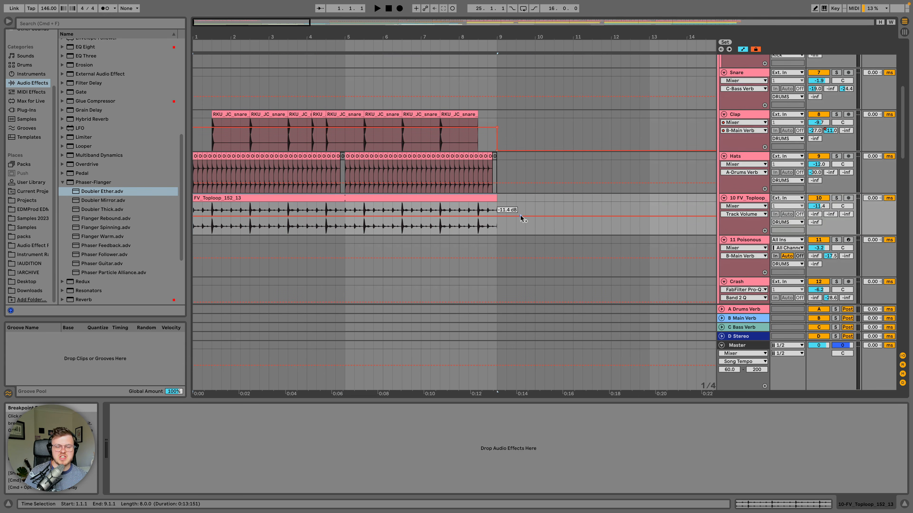
key(space)
key(space)
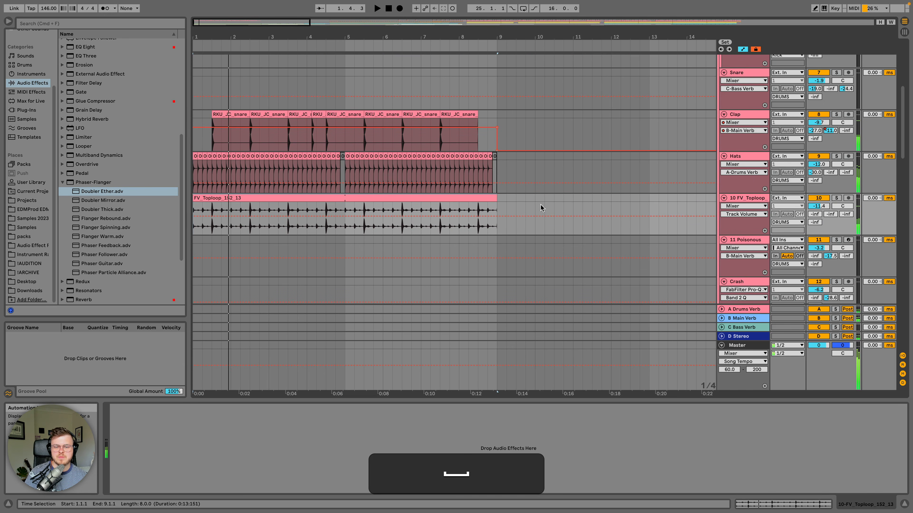
Step: Go to the String track and select its first clip, from bar 1 to bar 9, to show its devices
scroll(540, 204, down, 3)
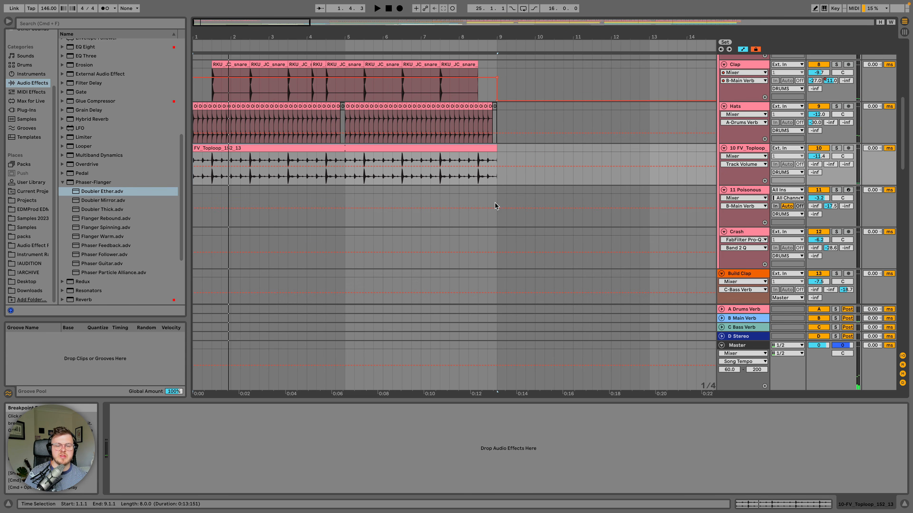
scroll(495, 202, down, 15)
scroll(496, 206, down, 15)
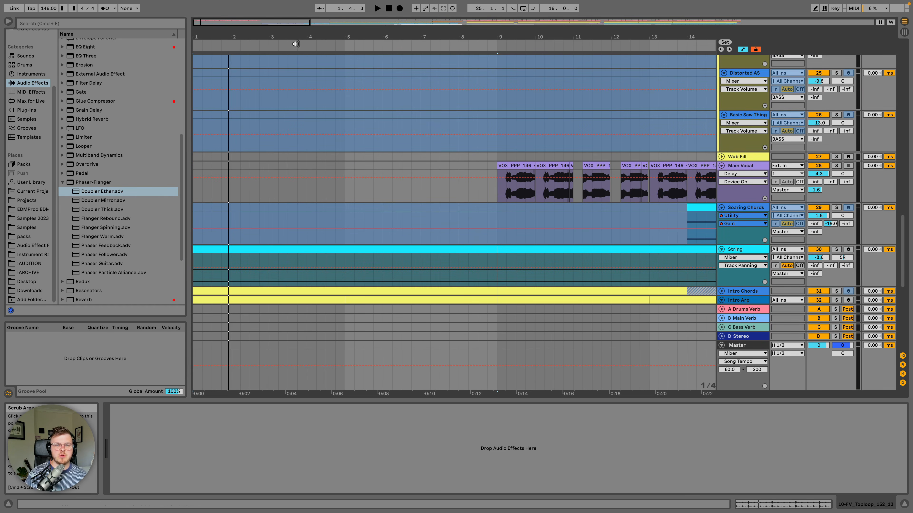
drag(297, 37, 296, 22)
scroll(254, 105, down, 8)
scroll(255, 105, up, 4)
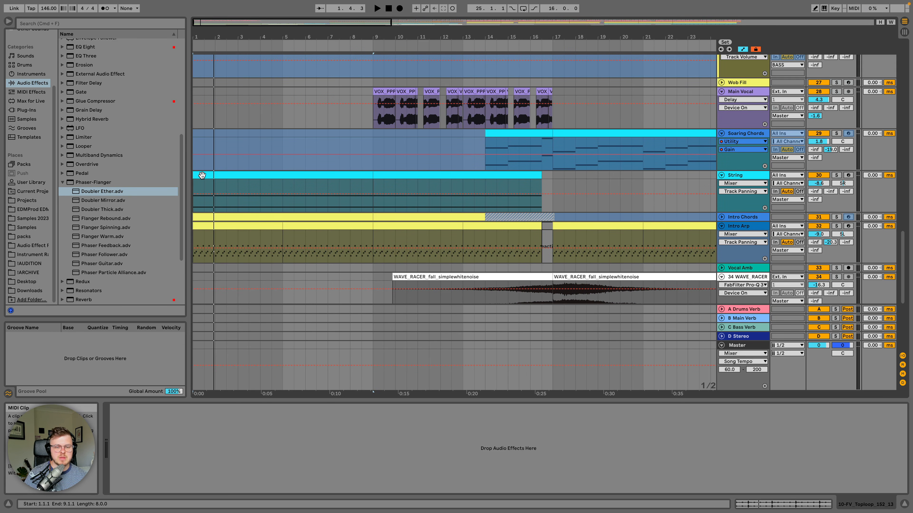
click(202, 176)
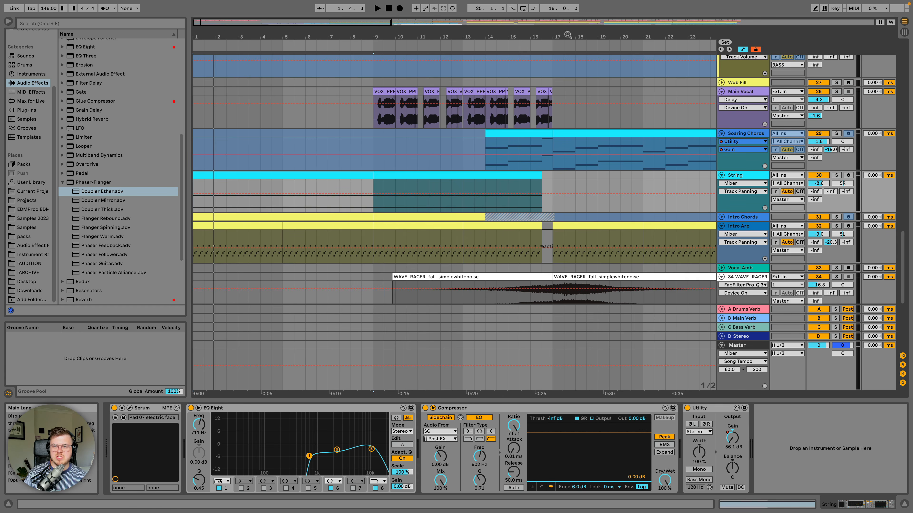
Step: Listen to the String track's opening in solo, and briefly together with the other tracks
drag(568, 35, 400, 35)
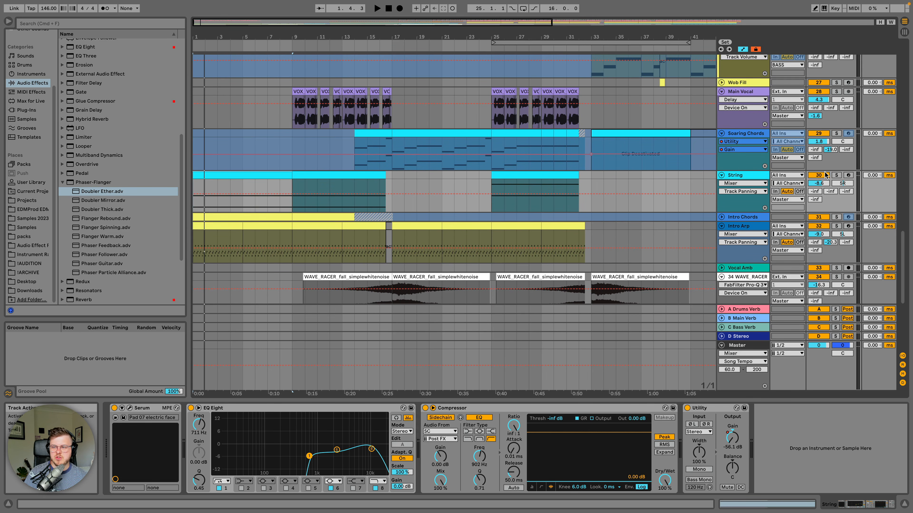
click(836, 175)
key(space)
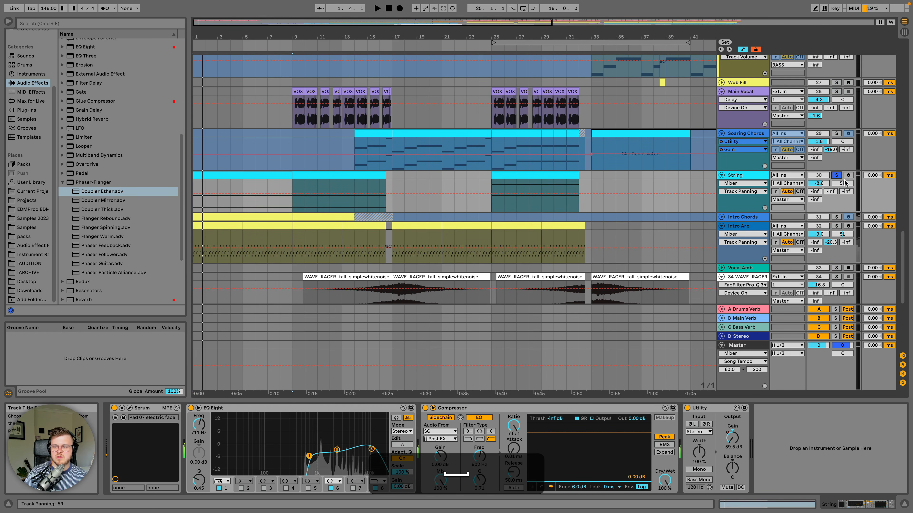
click(836, 176)
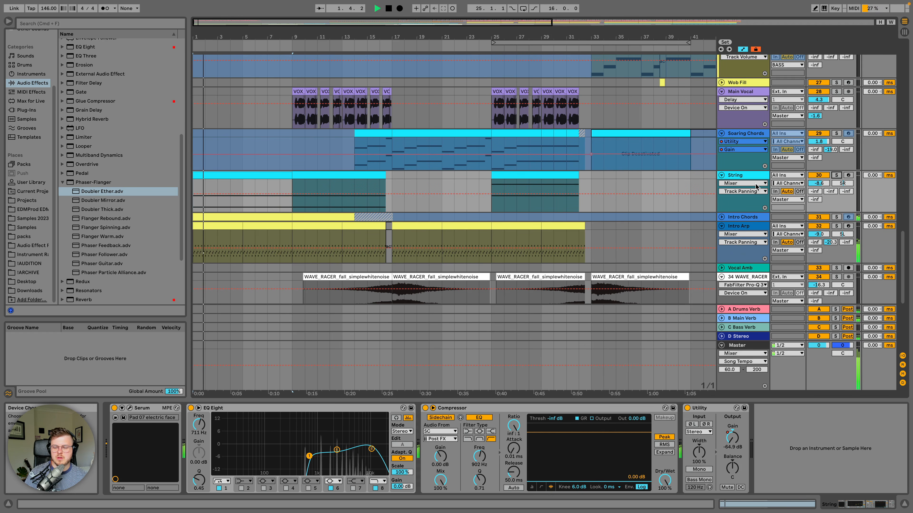
key(space)
Step: Open the String clip at bar 25, try both notes an octave lower, restore their pitch and play the clip
click(556, 173)
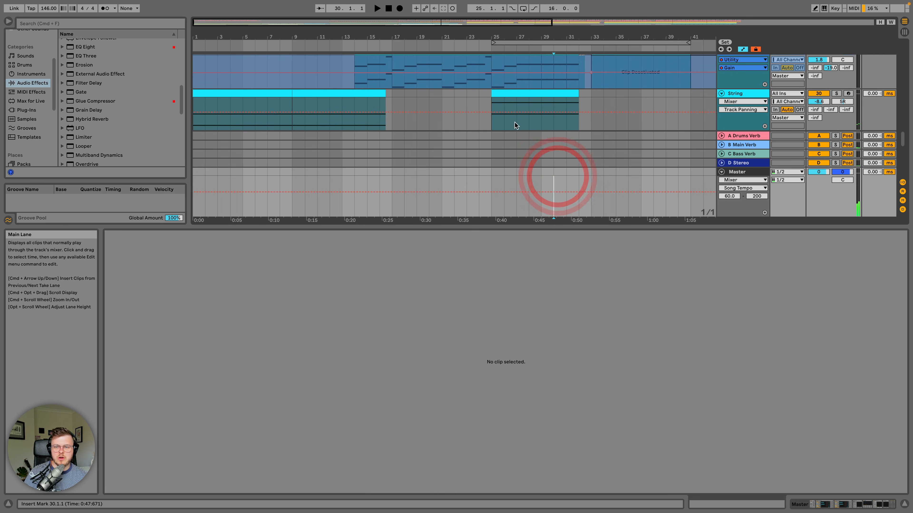
click(520, 94)
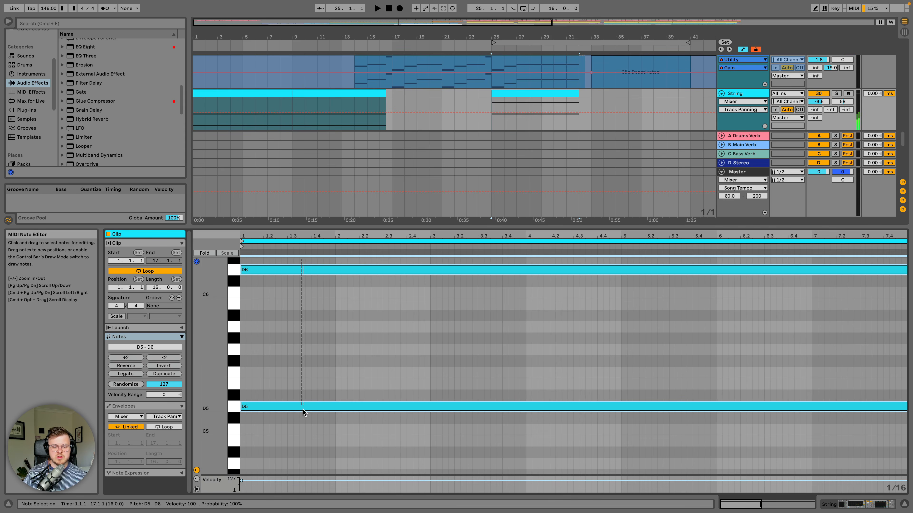
click(302, 410)
key(shift+Down)
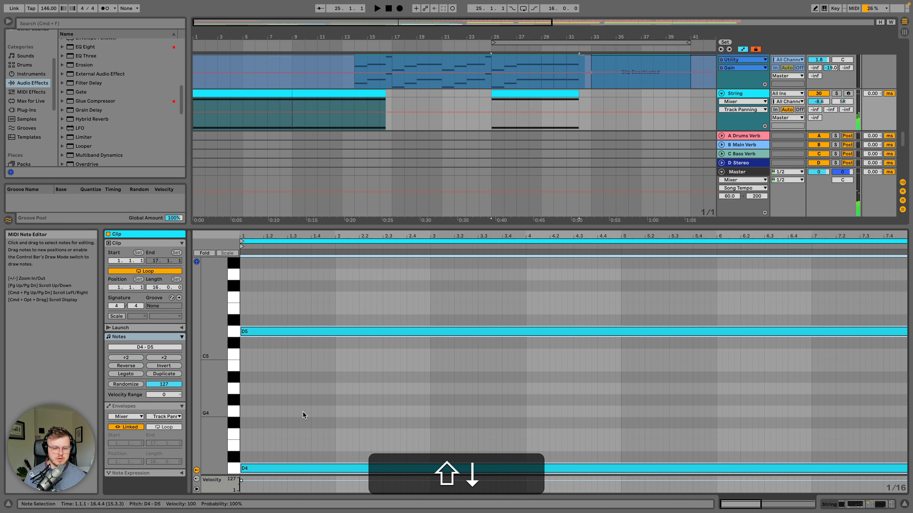
key(shift+Up)
key(space)
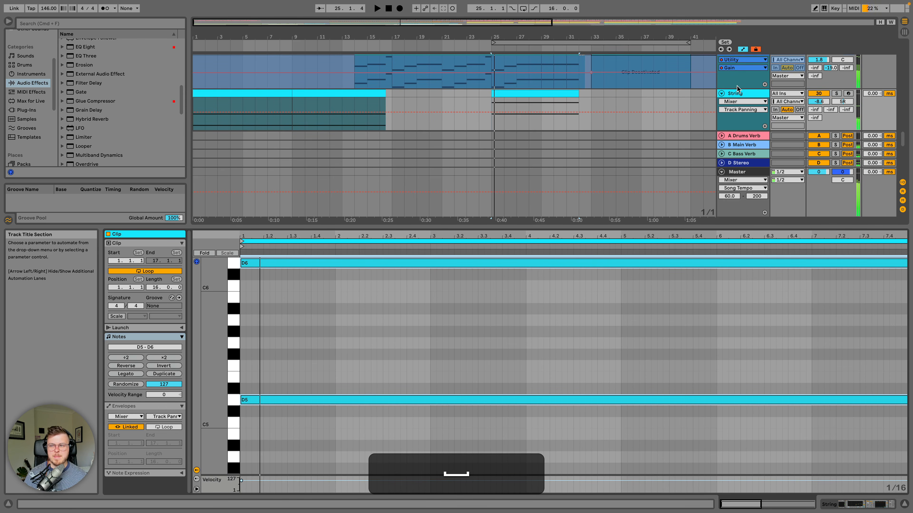
Step: Show the Utility Gain automation on the String track and play its intro rise from around bar 6
click(740, 92)
click(260, 95)
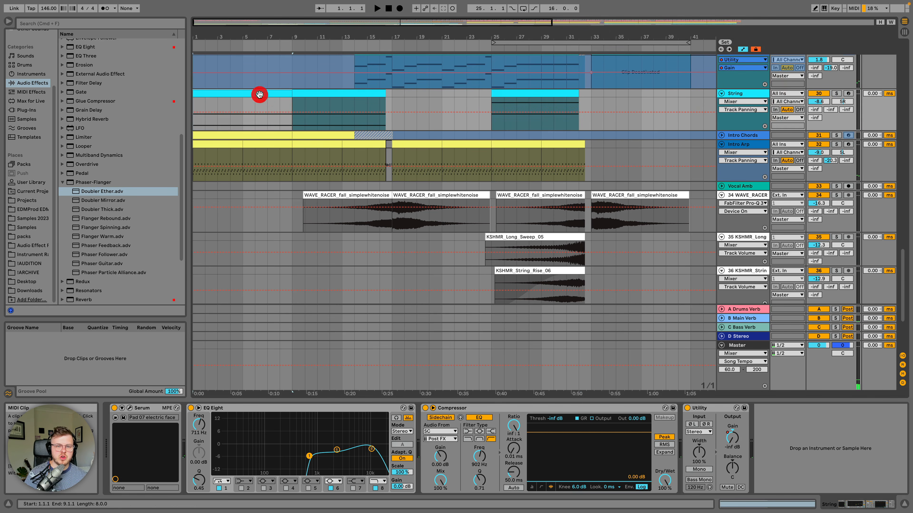
click(731, 438)
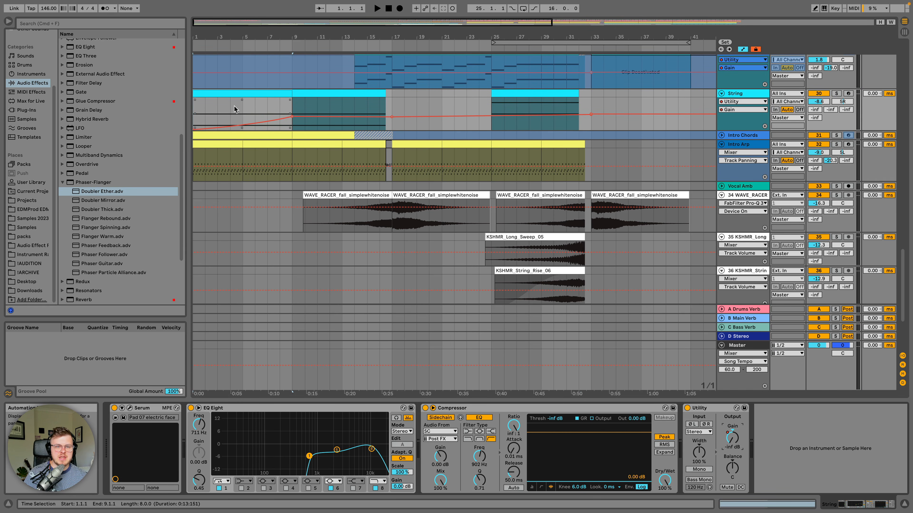
key(space)
click(256, 47)
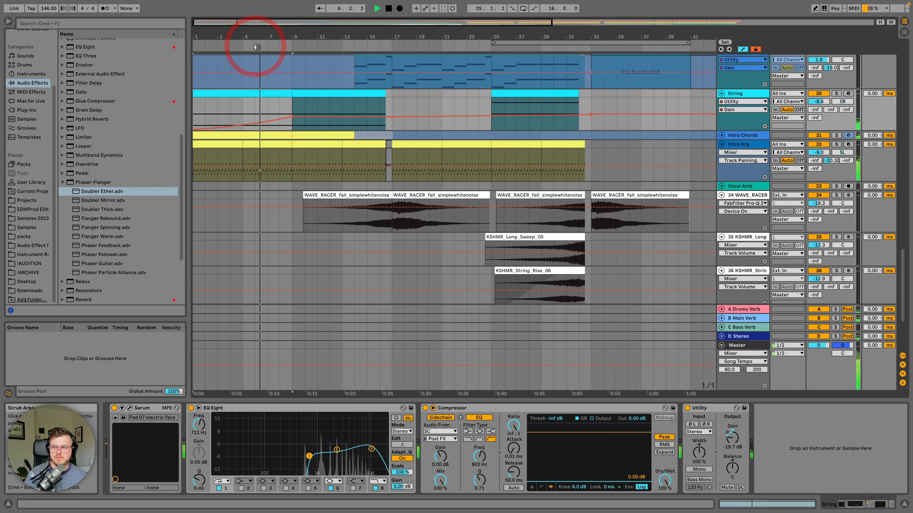
Step: Solo the String track to hear the end of its intro rise by itself, and stop playback around bar 9
click(836, 94)
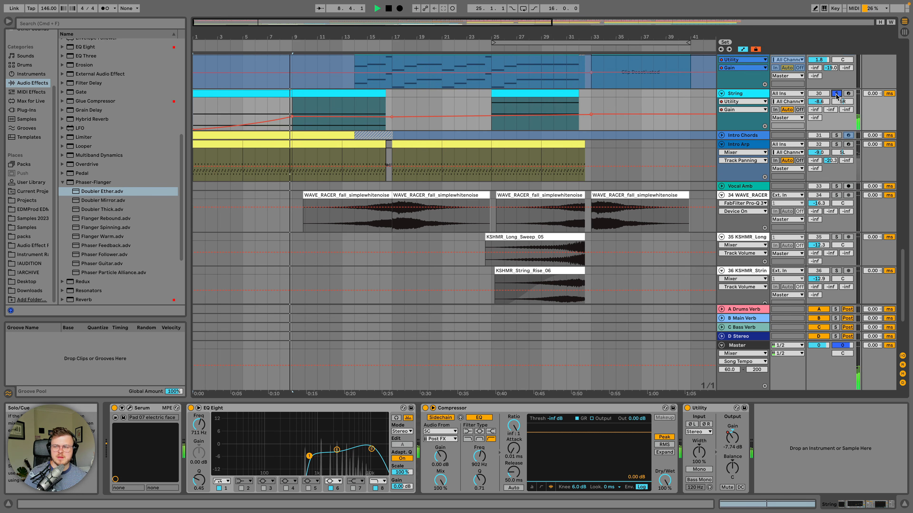
key(space)
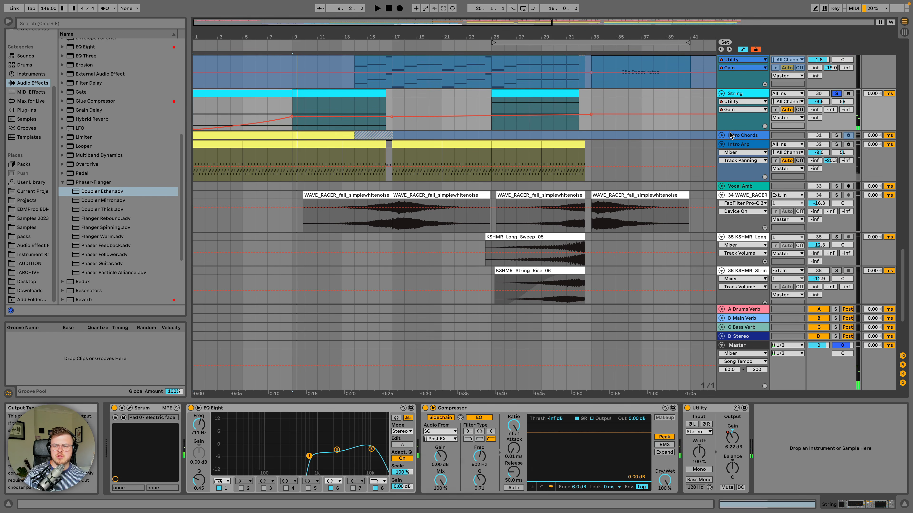
Step: Unfold and solo the Intro Chords track, and open its first clip to examine the chord notes
click(725, 135)
click(722, 135)
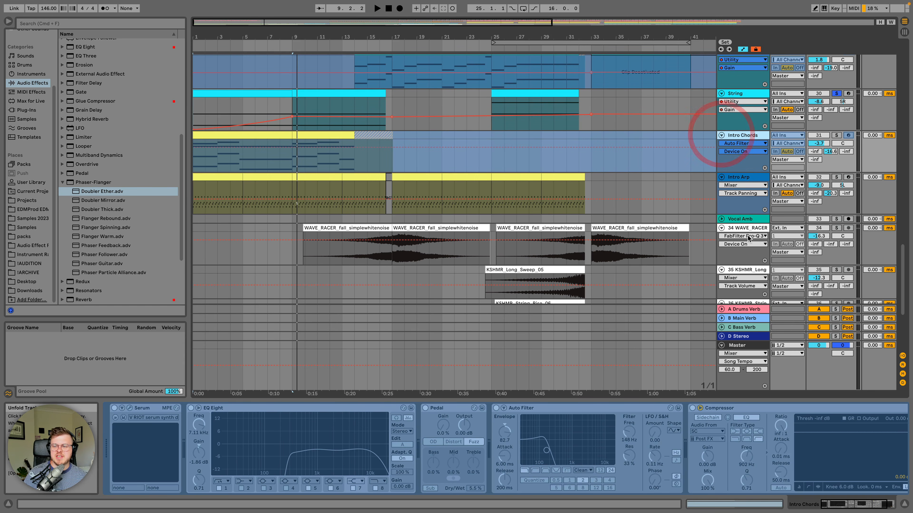
scroll(747, 237, down, 3)
scroll(747, 237, up, 5)
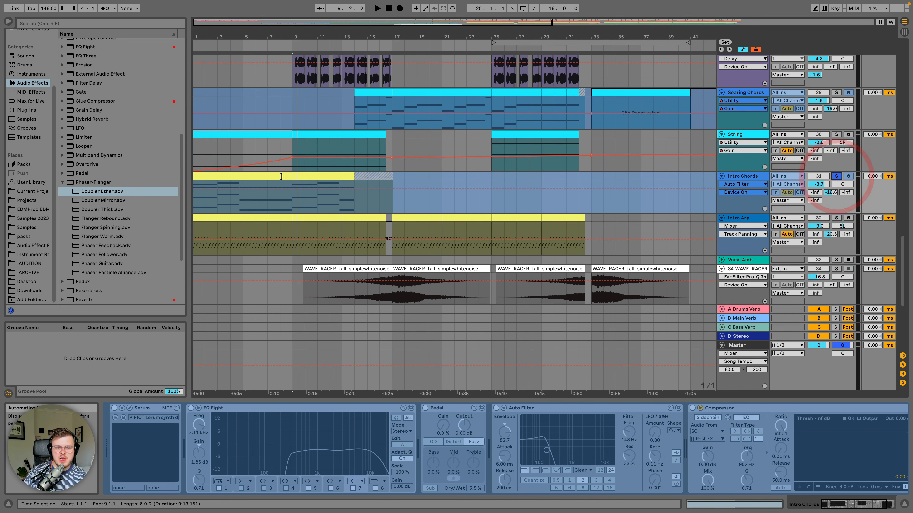
double_click(257, 176)
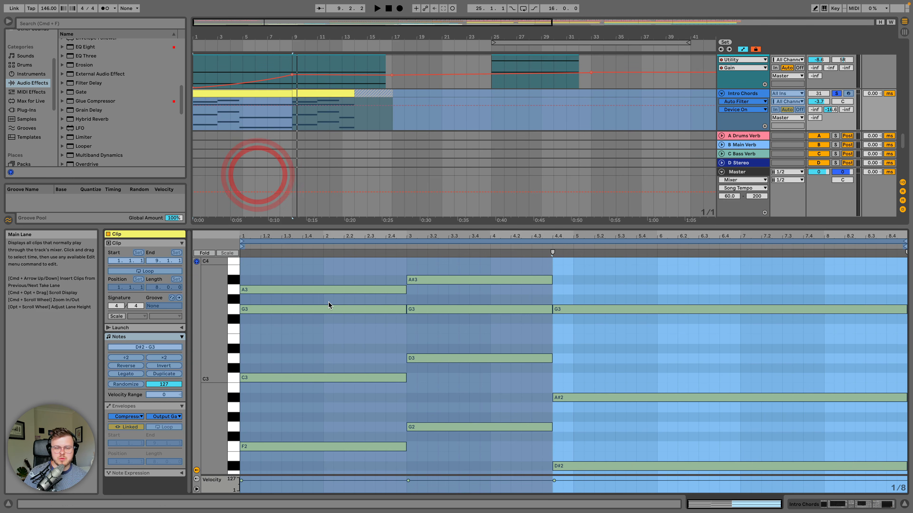
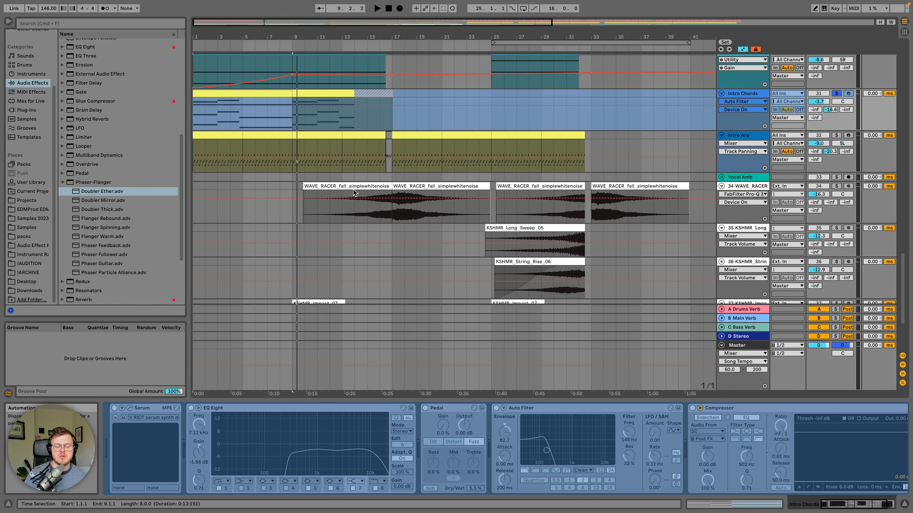
Step: Return to the arrangement and show the Soaring Chords track's device chain
scroll(354, 193, up, 5)
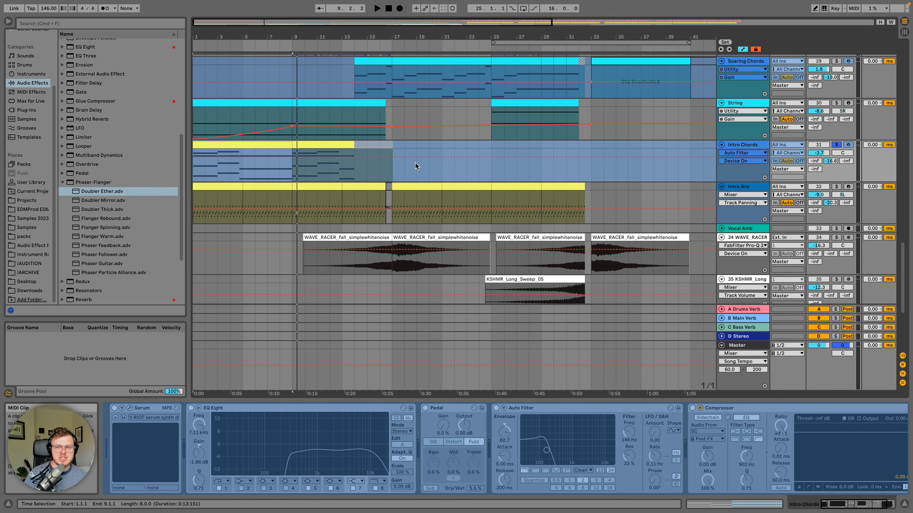
scroll(412, 145, left, 2)
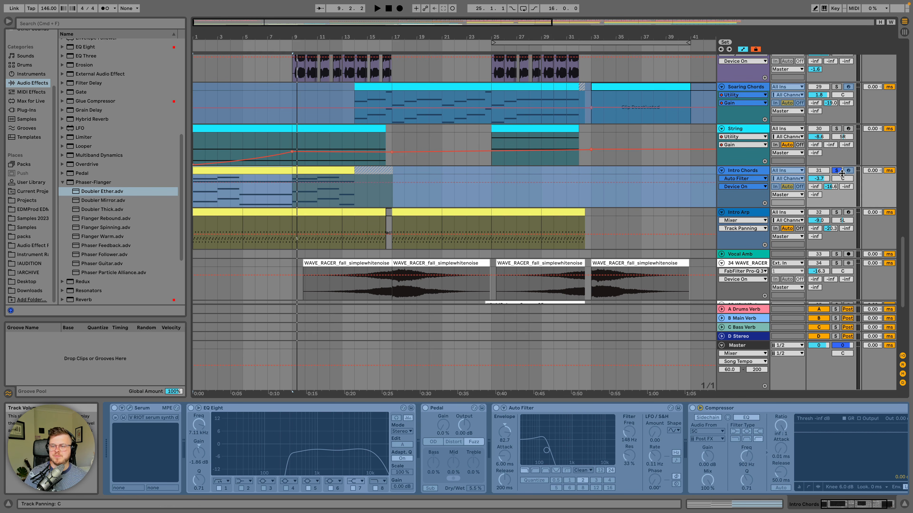
click(743, 90)
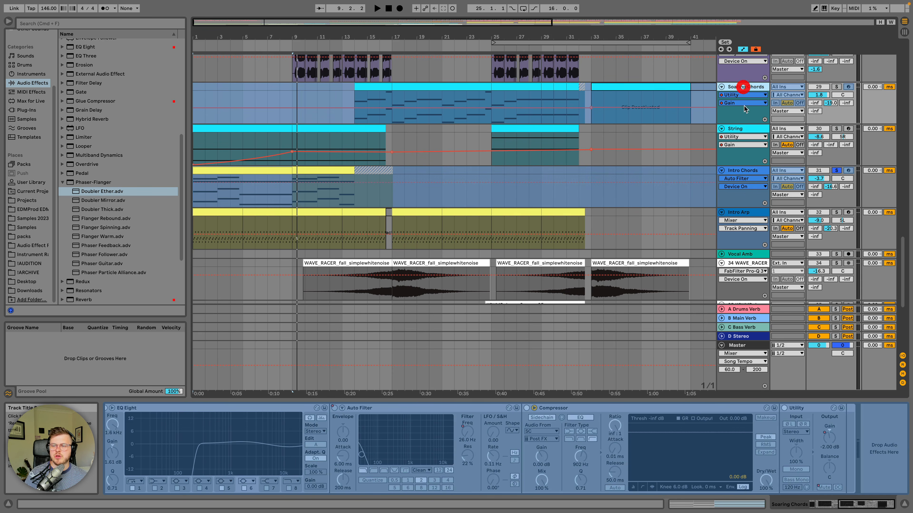
Step: Show the B-Main Verb send automation on the Intro Chords track and select its frozen audio tail from bar 14 to 17
click(823, 180)
click(761, 172)
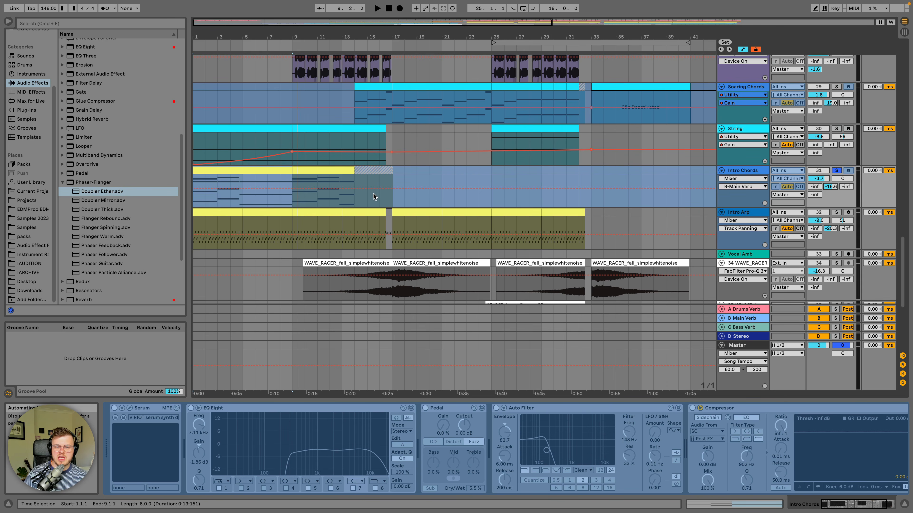
click(372, 196)
click(389, 170)
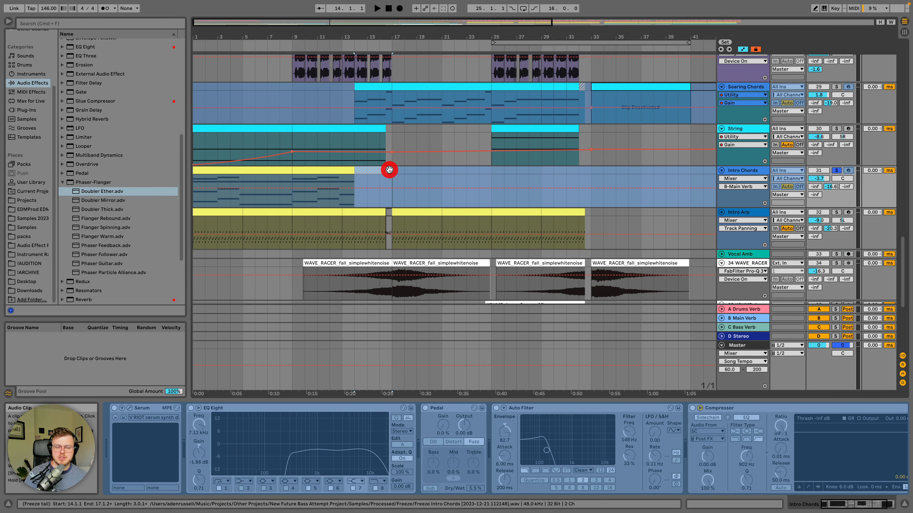
Step: Show the Intro Arp track's devices and its Serum Macro 1 automation, and trace the automation rises across both sections
click(238, 212)
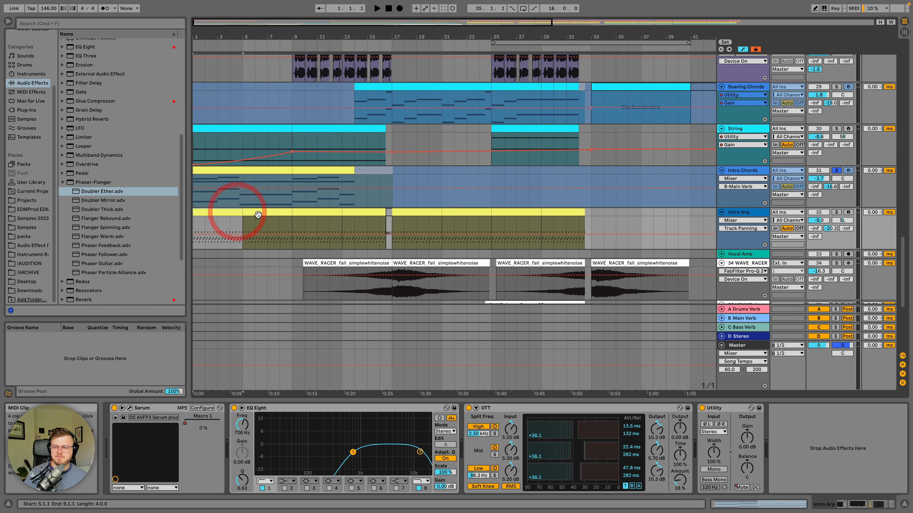
scroll(258, 216, down, 3)
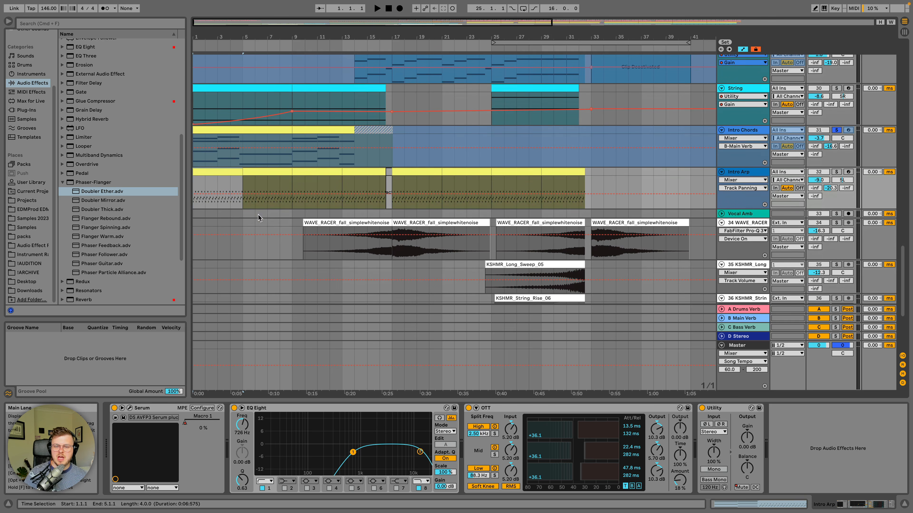
click(756, 181)
click(737, 189)
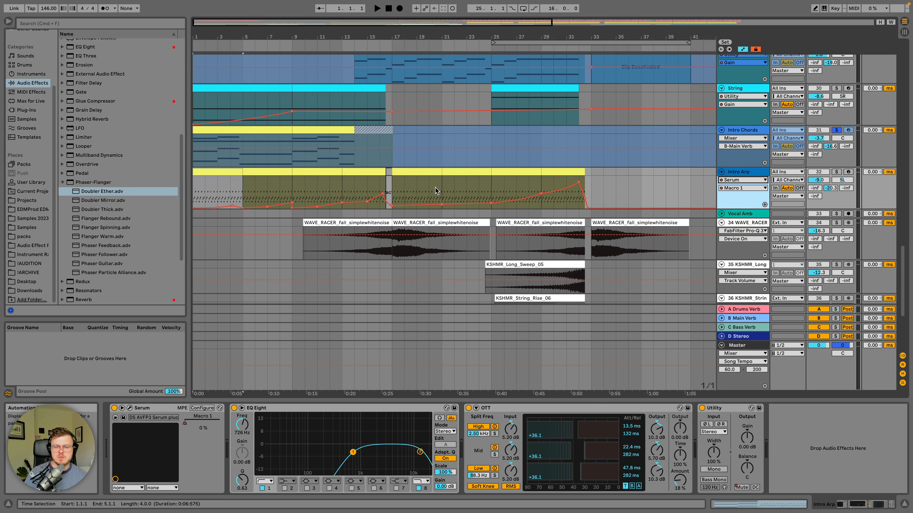
drag(393, 191, 542, 184)
click(222, 175)
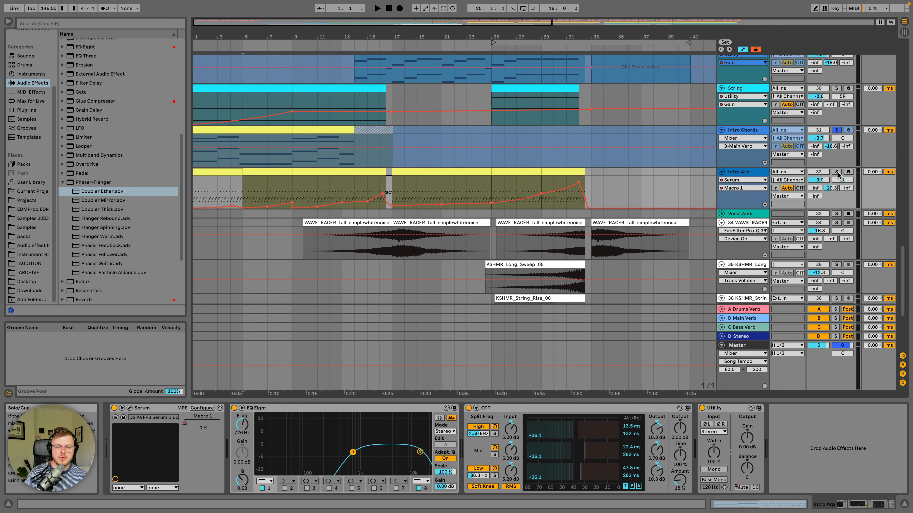
drag(228, 194, 385, 185)
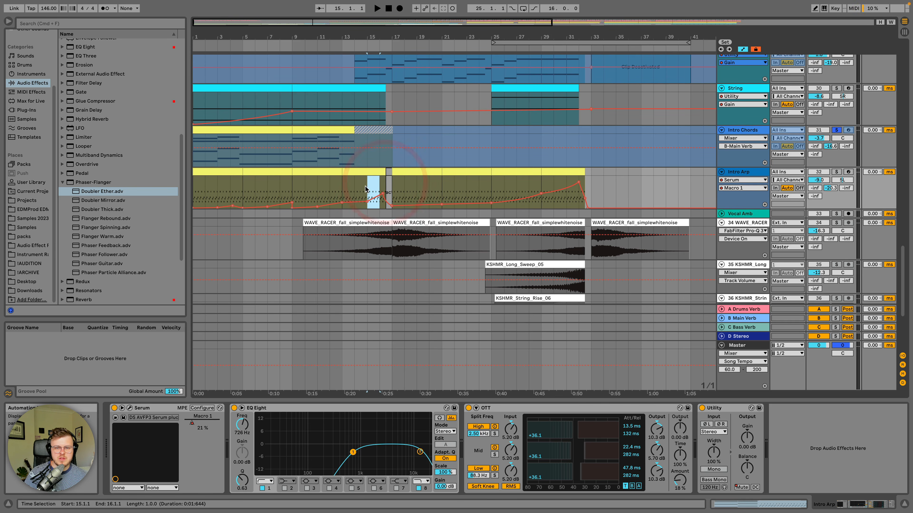
Step: Go to the effects tracks, unfold the EKALI_fx and GANZ_fx tracks, and play the EKALI impact at bar 1 in solo
scroll(357, 252, down, 2)
scroll(373, 222, down, 5)
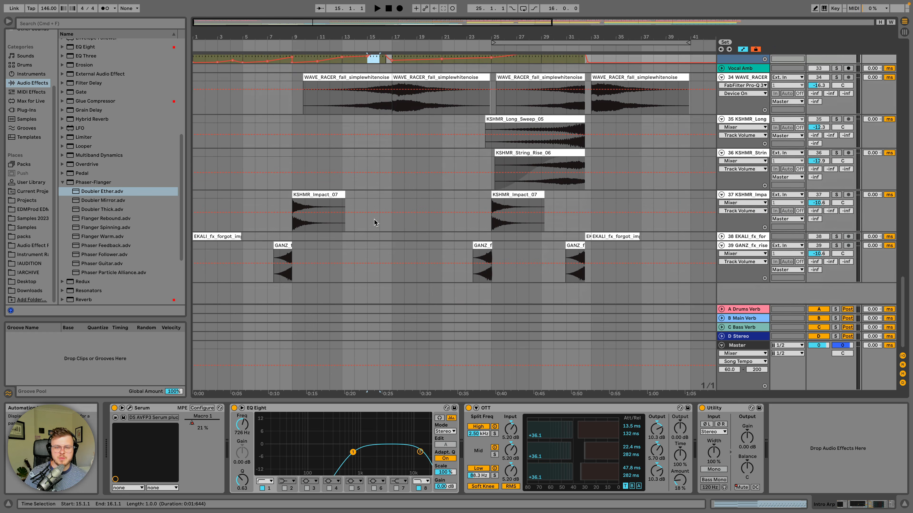
click(721, 255)
click(721, 255)
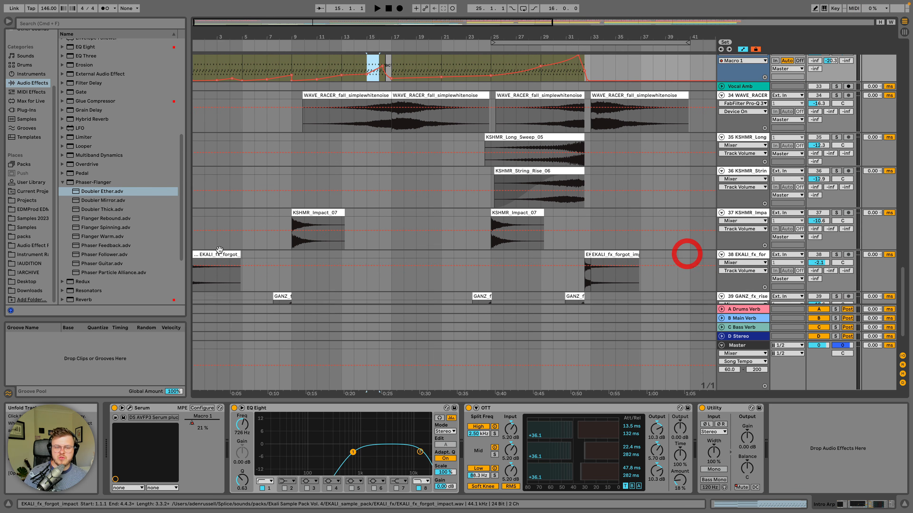
click(214, 255)
key(space)
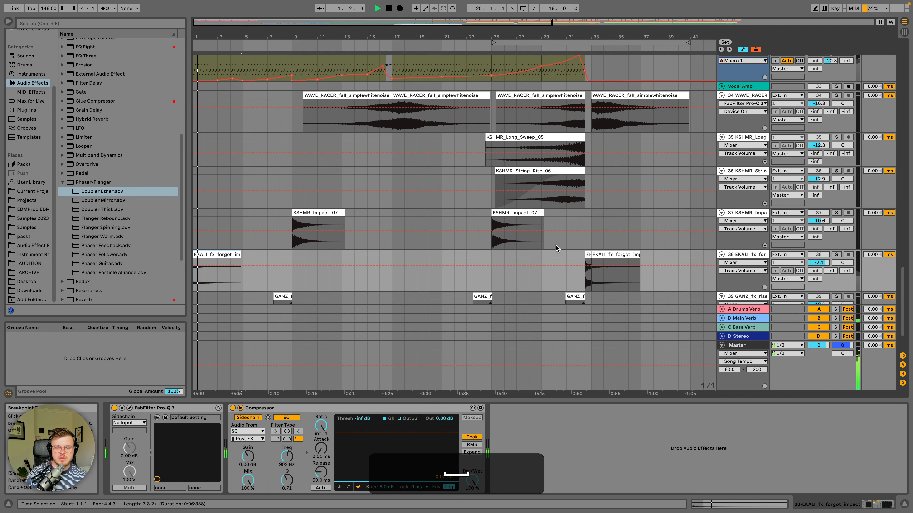
key(s)
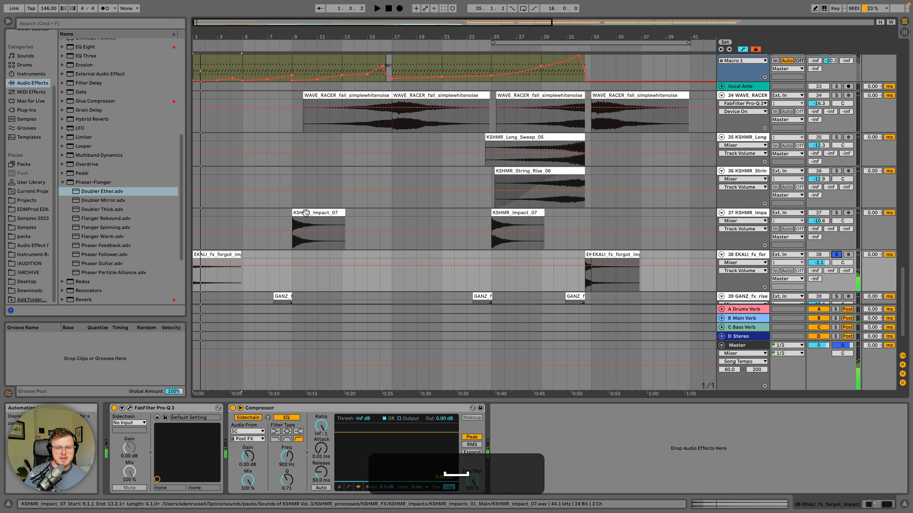
Step: Play the KSHMR_Impact_07 clip at bar 9 in solo and stop playback
click(302, 212)
key(space)
click(837, 206)
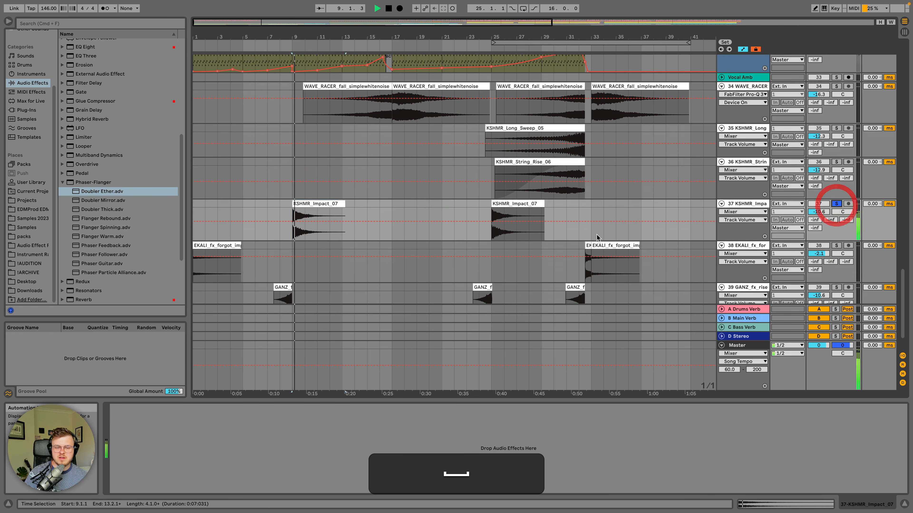
scroll(793, 275, down, 2)
key(space)
Step: Play the GANZ_fx riser leading into bar 9 in solo, and turn its solo off again
click(836, 259)
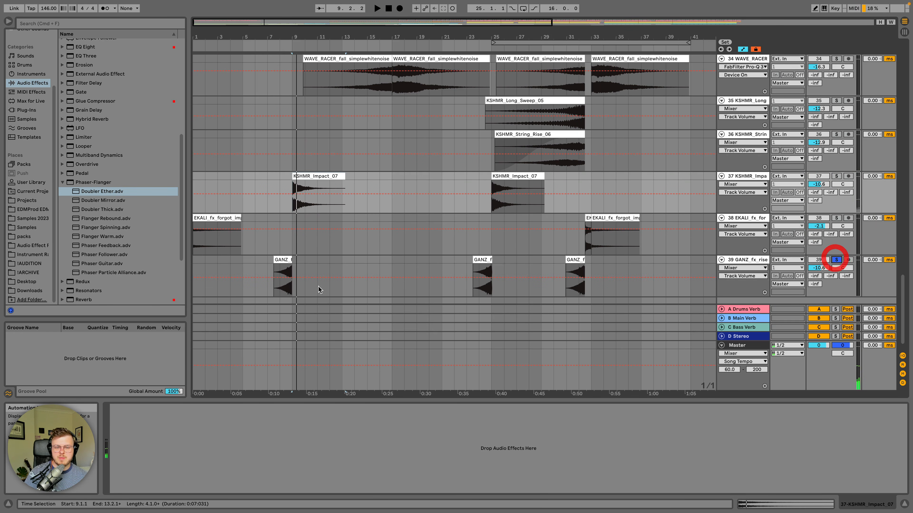
click(282, 263)
key(space)
key(space)
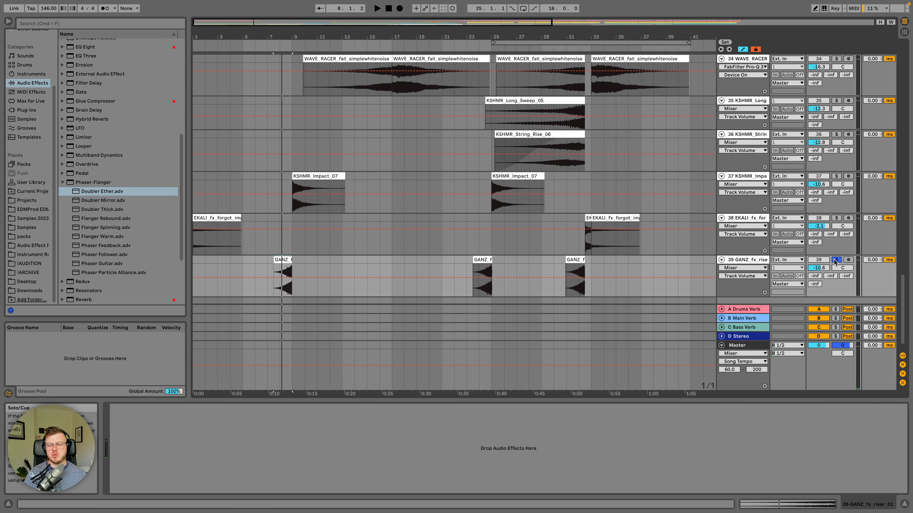
click(836, 260)
Step: Go to the Main Vocal track and mark its two vocal chop sections, starting at bars 9 and 25
scroll(309, 201, up, 15)
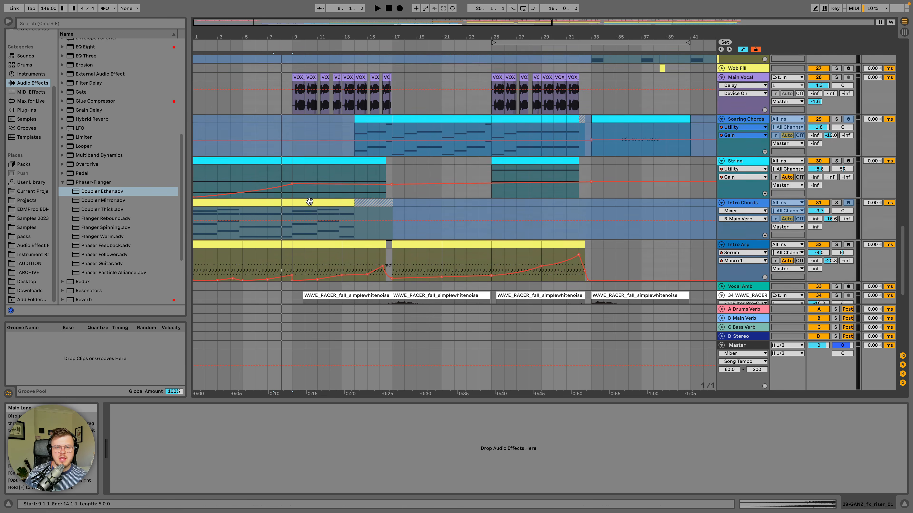
scroll(309, 202, up, 4)
drag(290, 148, 379, 150)
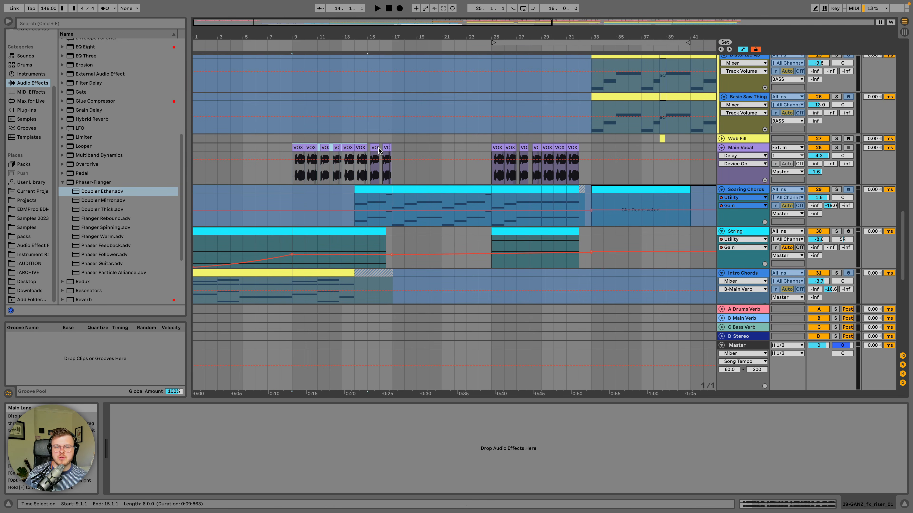
click(399, 151)
drag(592, 151, 510, 152)
click(497, 149)
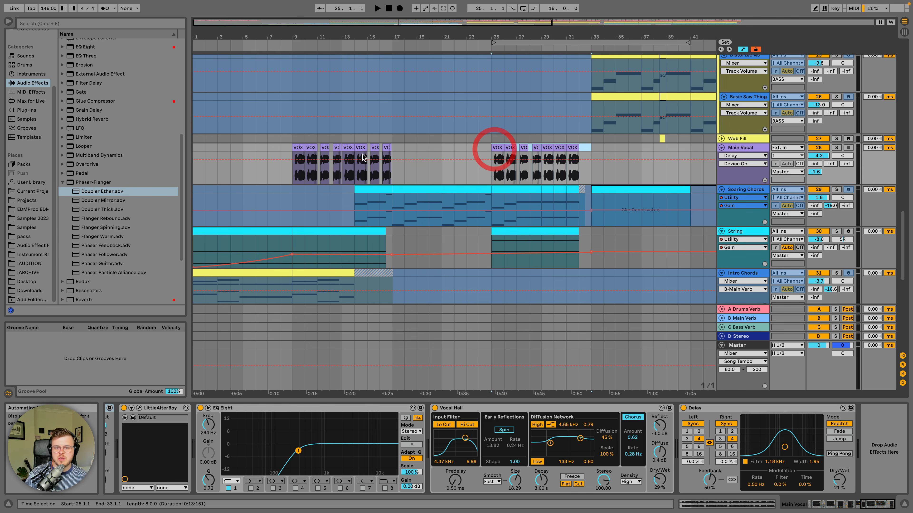
Step: Select the Main Vocal track's opening run of vocal clips from bar 9 to bar 13
click(298, 148)
shift+click(340, 148)
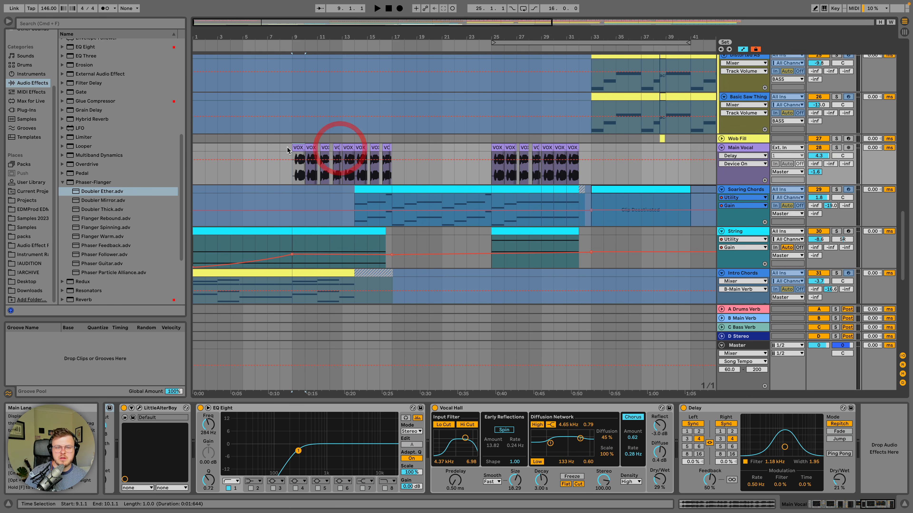
click(342, 147)
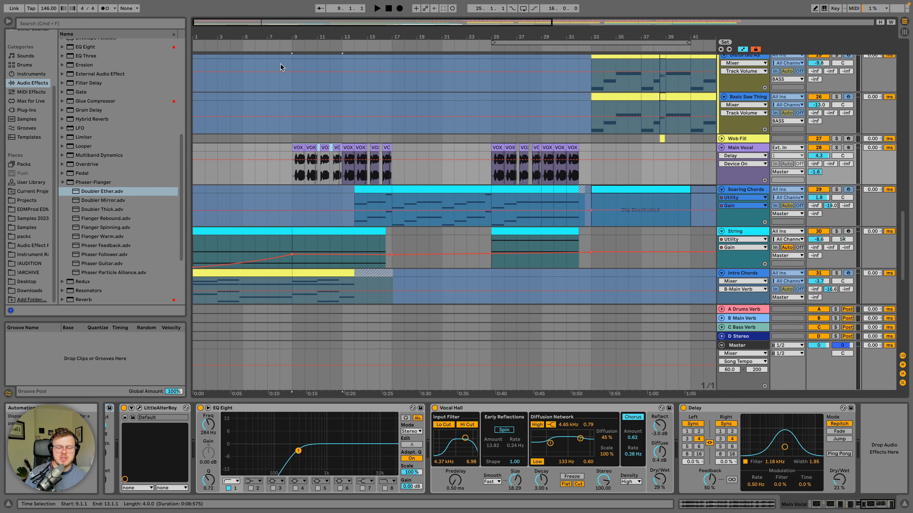
Step: Play the arrangement from about bar 7 into the vocal chops at bar 9 and pause during bar 10
click(260, 47)
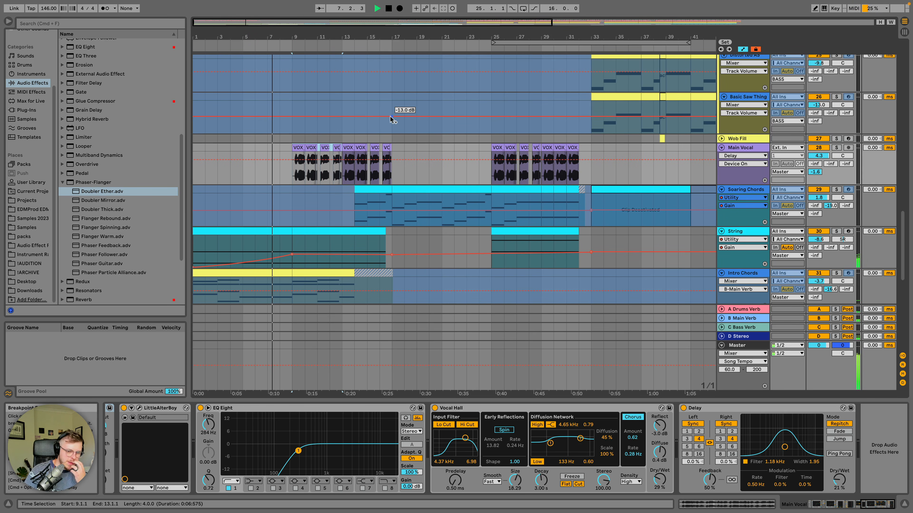
scroll(379, 132, up, 3)
scroll(378, 131, up, 5)
scroll(379, 134, down, 15)
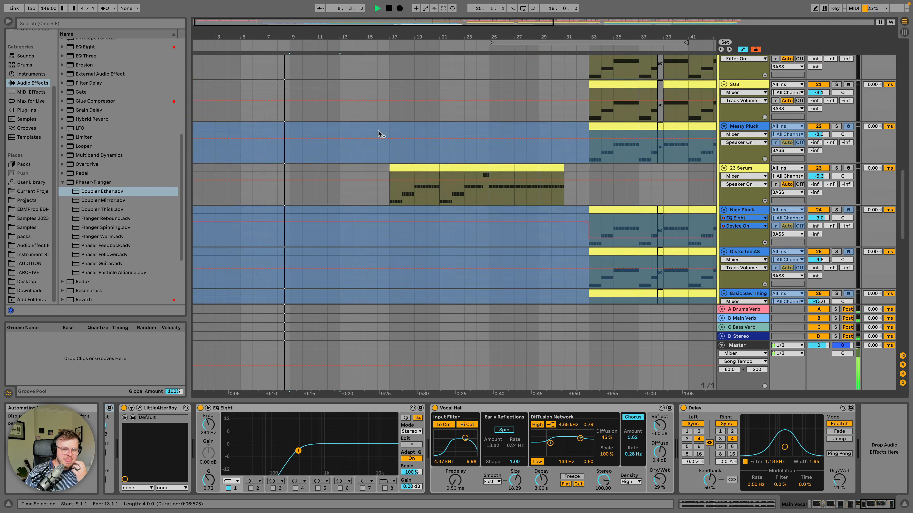
scroll(378, 136, up, 1)
scroll(378, 136, up, 3)
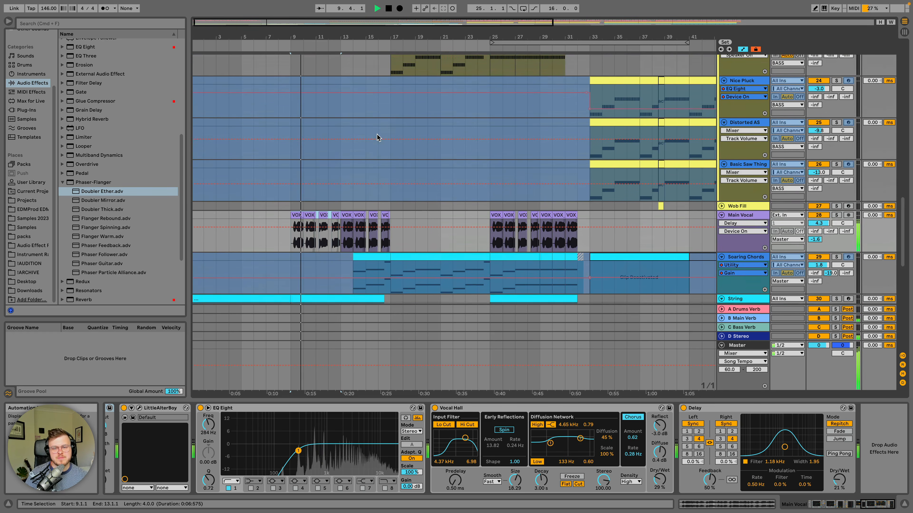
key(shift+space)
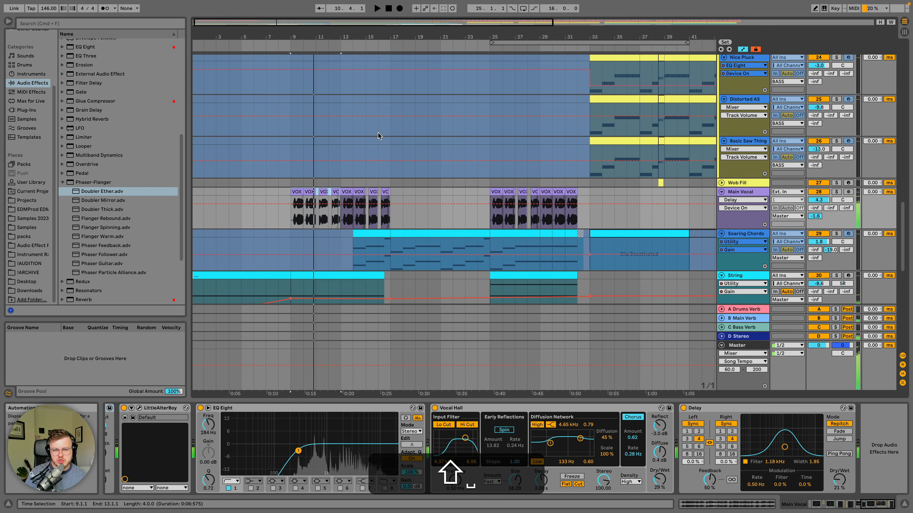
Step: Resume playback through the rest of the opening vocal chops and stop it at the start of bar 17
key(shift+space)
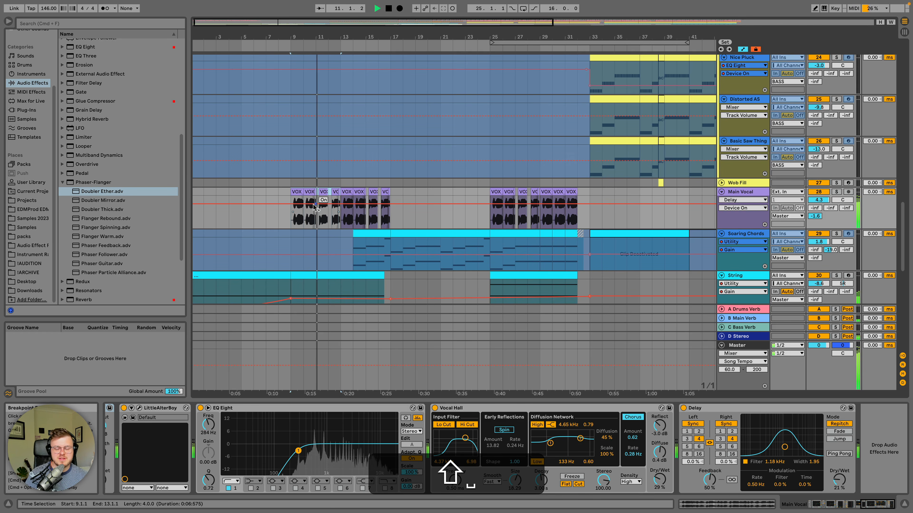
scroll(313, 208, down, 4)
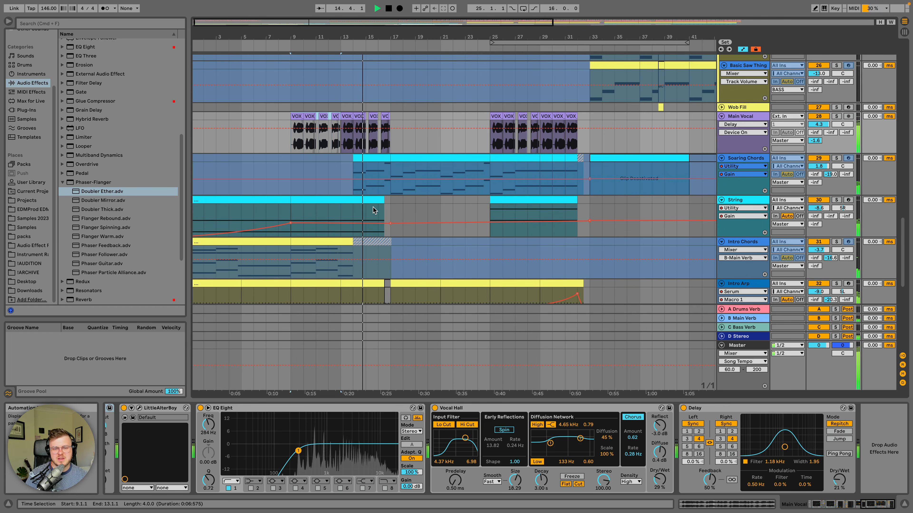
scroll(467, 208, down, 2)
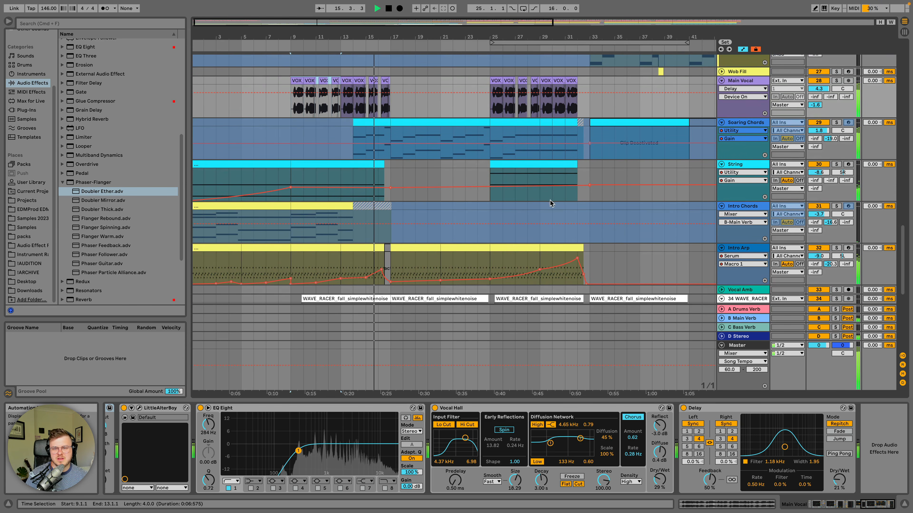
key(space)
Step: Show the Auto Filter Frequency automation on the Soaring Chords track and select its half bar from 16.3.1 to 17.1.1
click(746, 132)
click(748, 179)
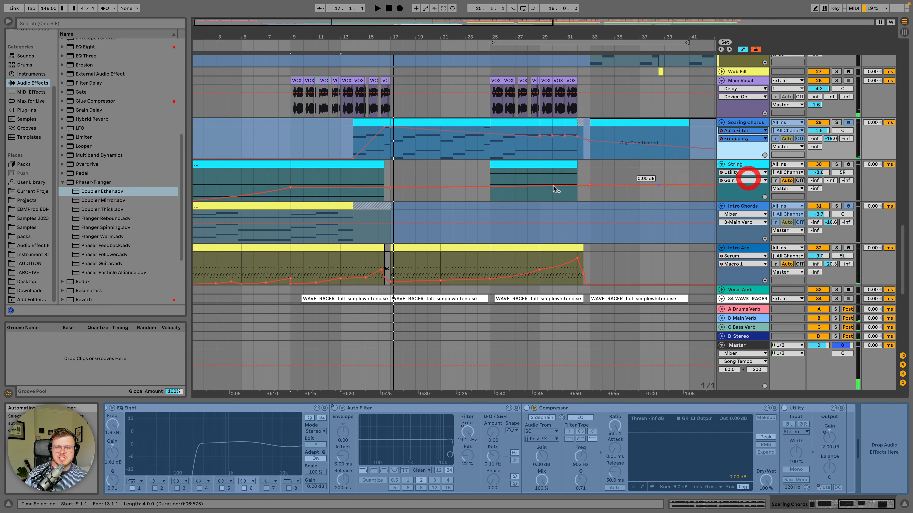
drag(359, 147, 416, 148)
scroll(392, 149, up, 5)
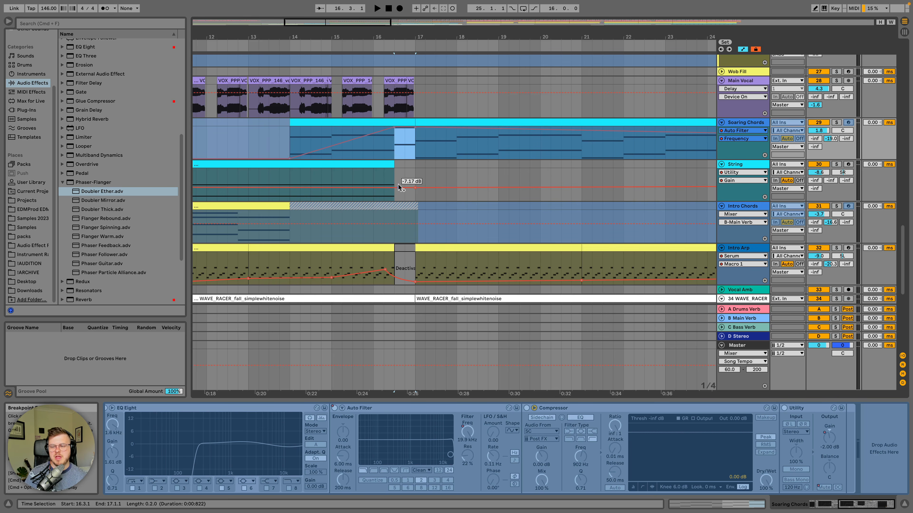
Step: Mark the silent half bar before bar 17 on the Intro Arp track and on the String track
scroll(399, 172, down, 3)
click(396, 164)
scroll(397, 144, up, 2)
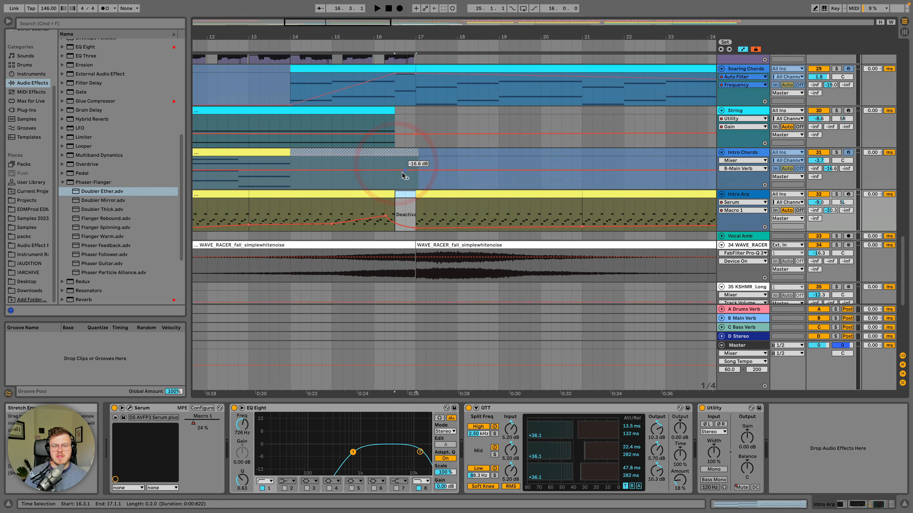
click(413, 119)
scroll(417, 144, up, 3)
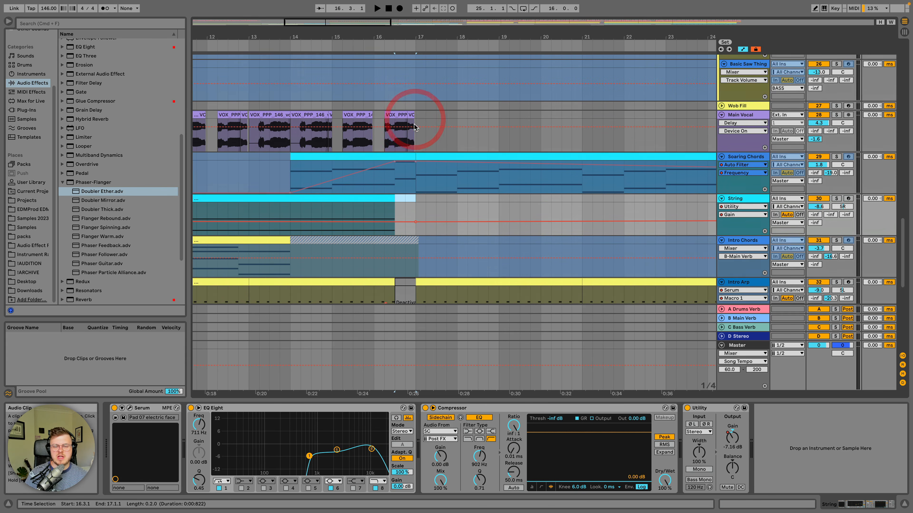
Step: Mark the Soaring Chords from bar 17 to 21.3, and reselect their half bar from 16.3.1 to 17.1.1
drag(420, 182, 603, 175)
scroll(474, 183, down, 2)
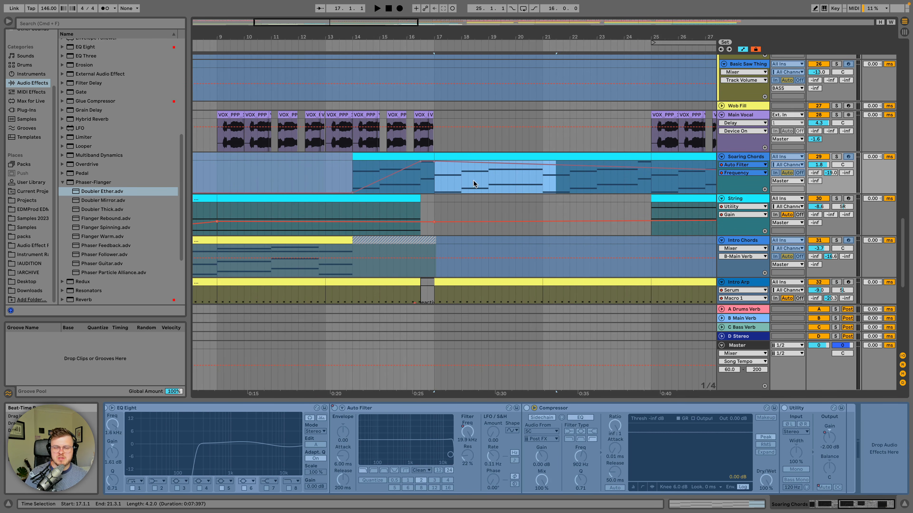
drag(422, 190, 539, 184)
mouse_move(422, 185)
mouse_down()
mouse_move(451, 185)
mouse_move(431, 185)
mouse_up()
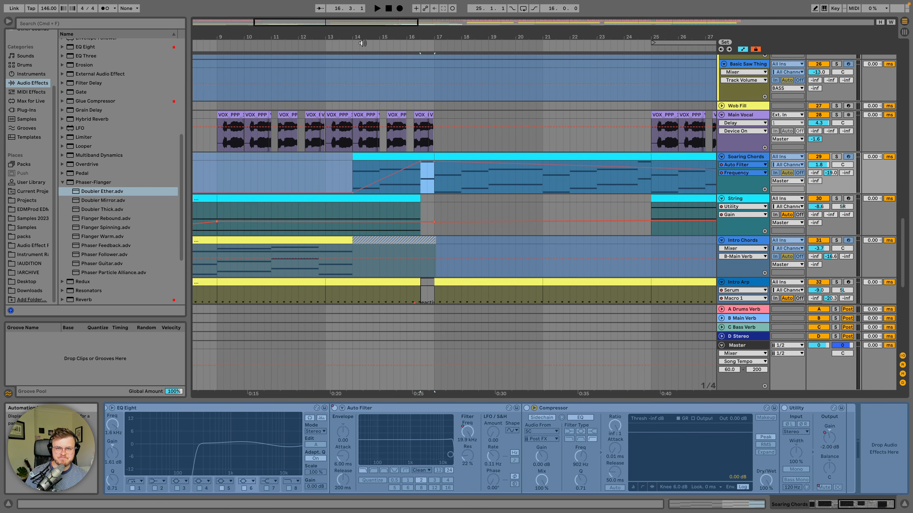
Step: Play the transition from bar 14 into the build and stop playback in bar 19
click(355, 46)
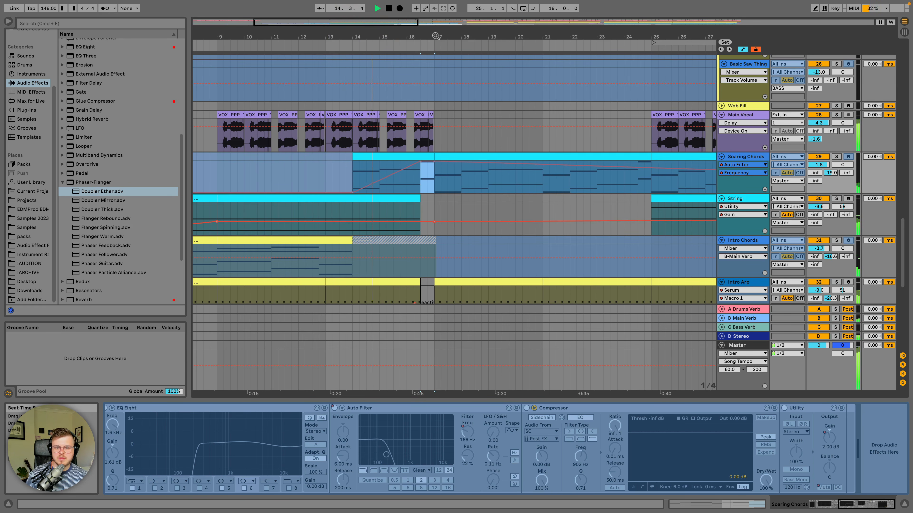
key(minus)
key(minus)
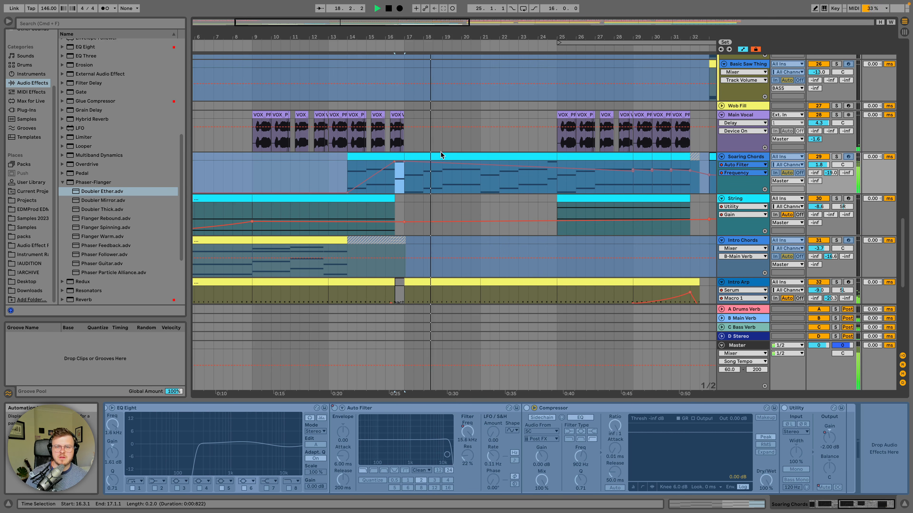
key(minus)
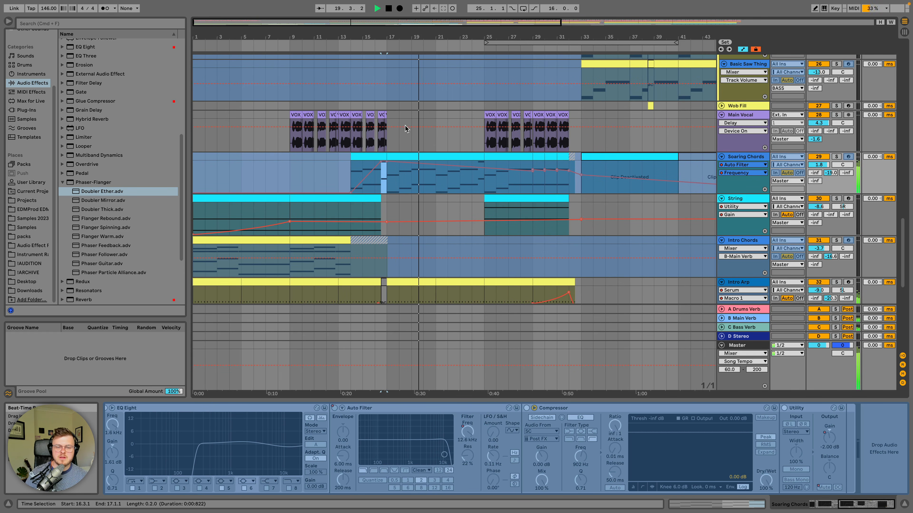
key(space)
Step: Look over the build section's tracks from the effects at the end of the list up to the DRUMS group
scroll(406, 136, down, 5)
scroll(405, 136, down, 4)
scroll(405, 136, up, 7)
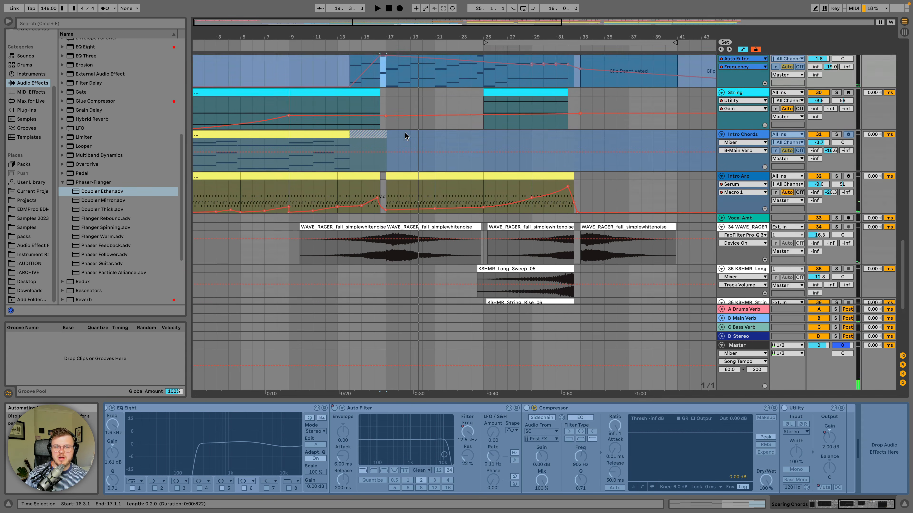
scroll(405, 135, up, 10)
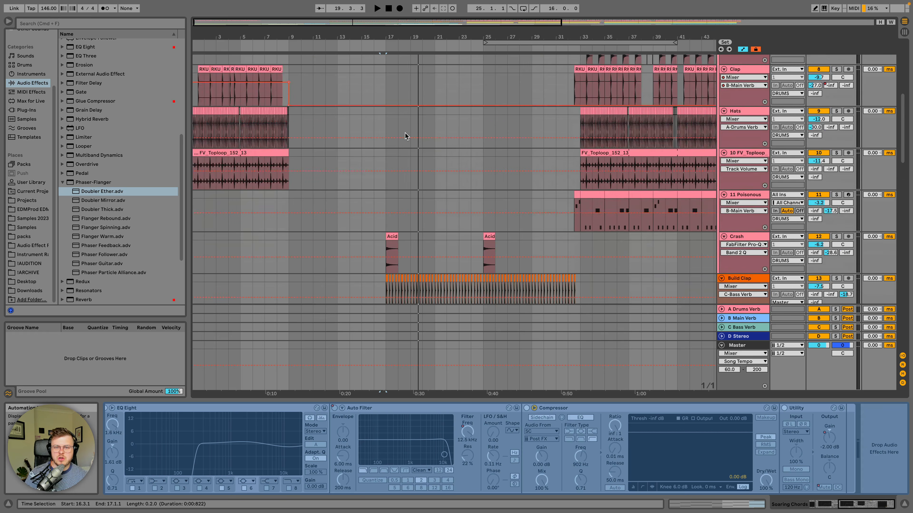
scroll(405, 136, up, 3)
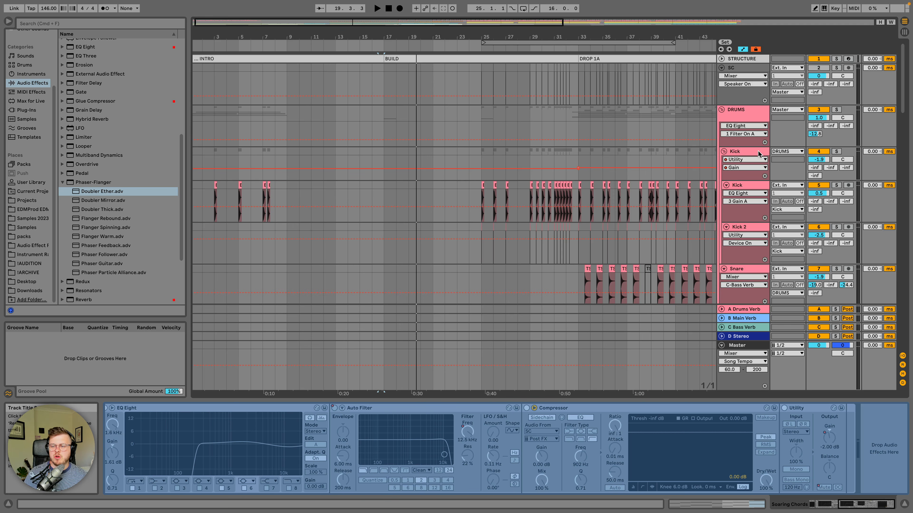
Step: Examine the drum tracks in DROP 1A from bar 33 and open the DRUMS group's device chain
scroll(576, 204, right, 10)
scroll(576, 204, down, 2)
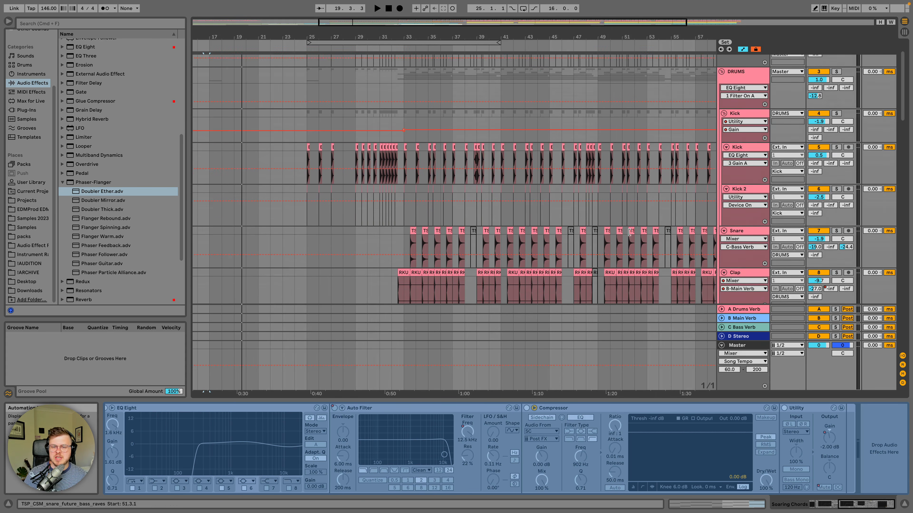
scroll(629, 233, down, 5)
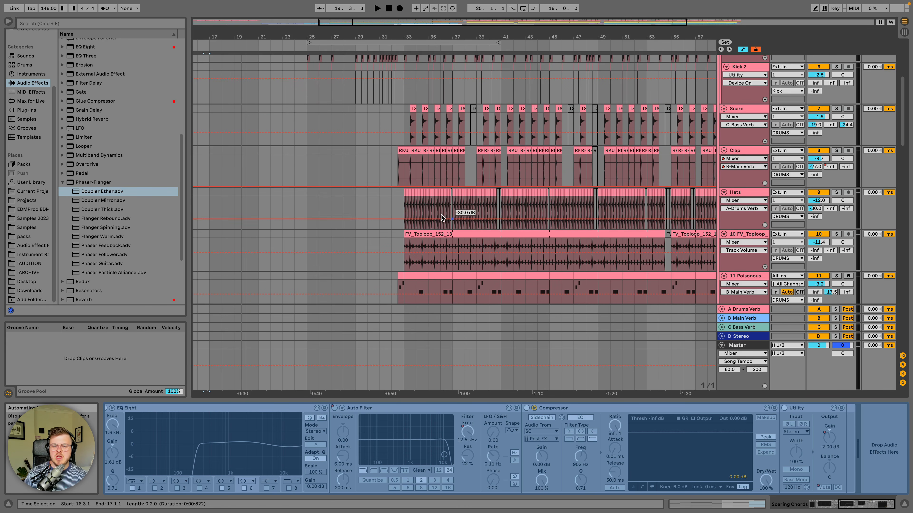
scroll(427, 209, up, 4)
scroll(427, 208, right, 1)
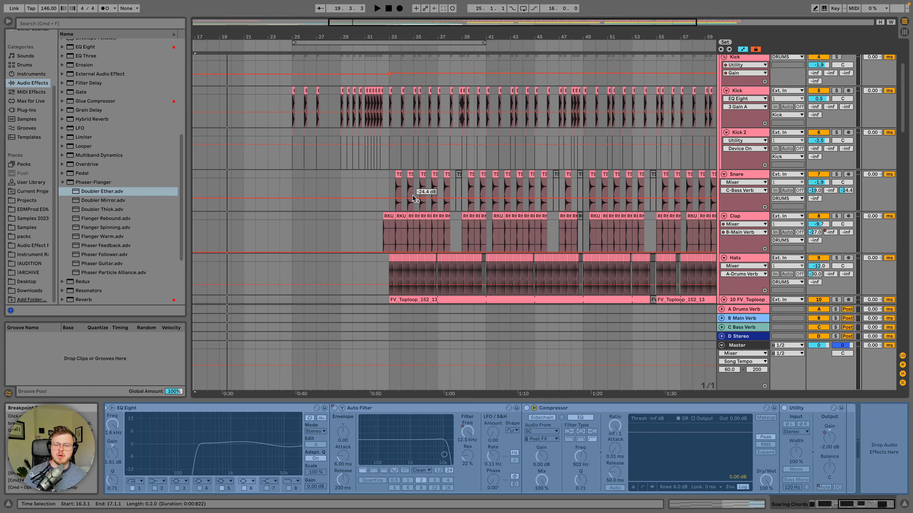
scroll(427, 56, up, 10)
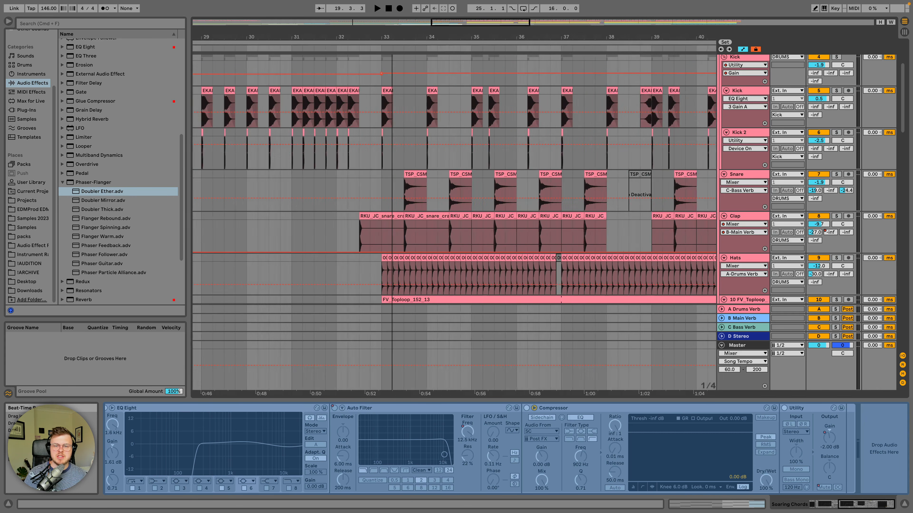
scroll(711, 93, up, 3)
click(736, 112)
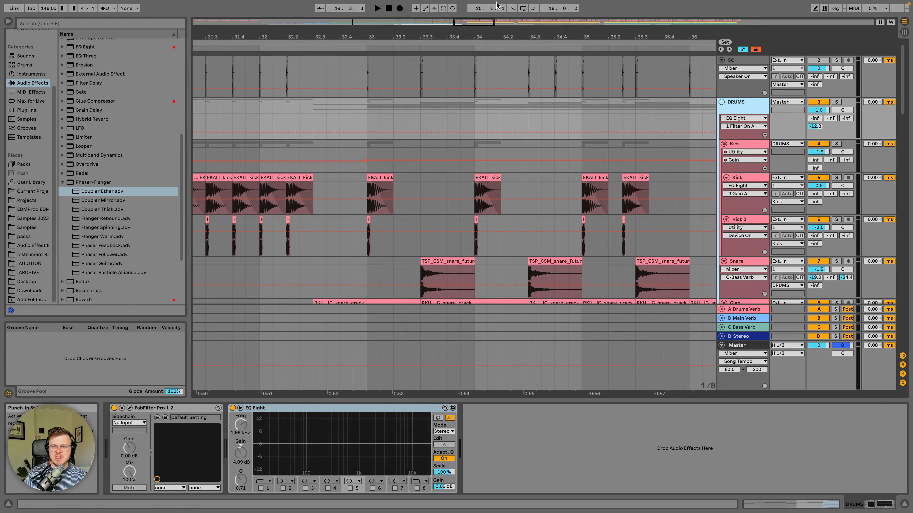
scroll(390, 38, down, 5)
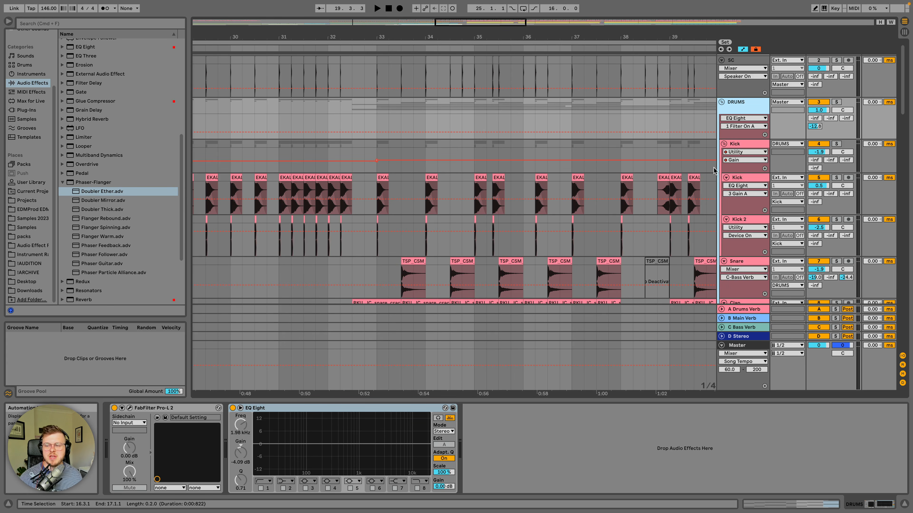
Step: Try a band 4 boost in the Kick track's EQ Eight and switch that band off again
click(740, 180)
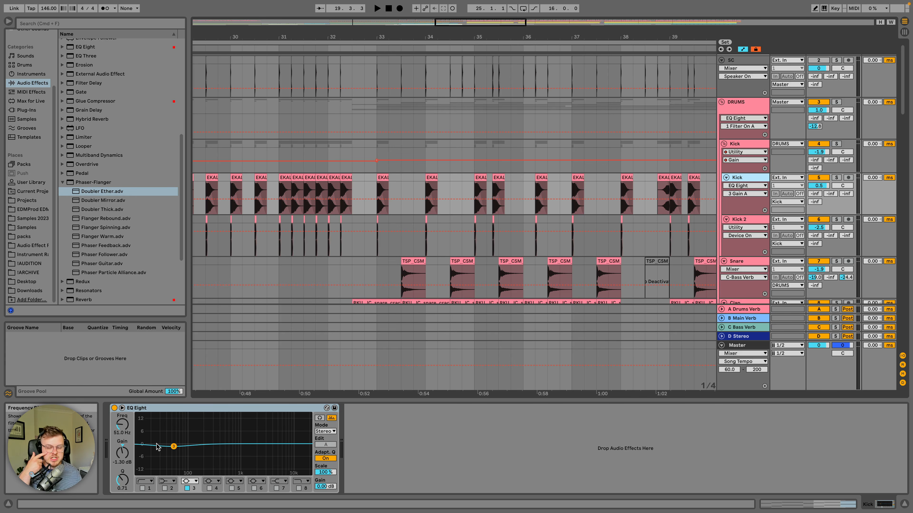
click(208, 488)
drag(224, 444, 234, 426)
click(231, 488)
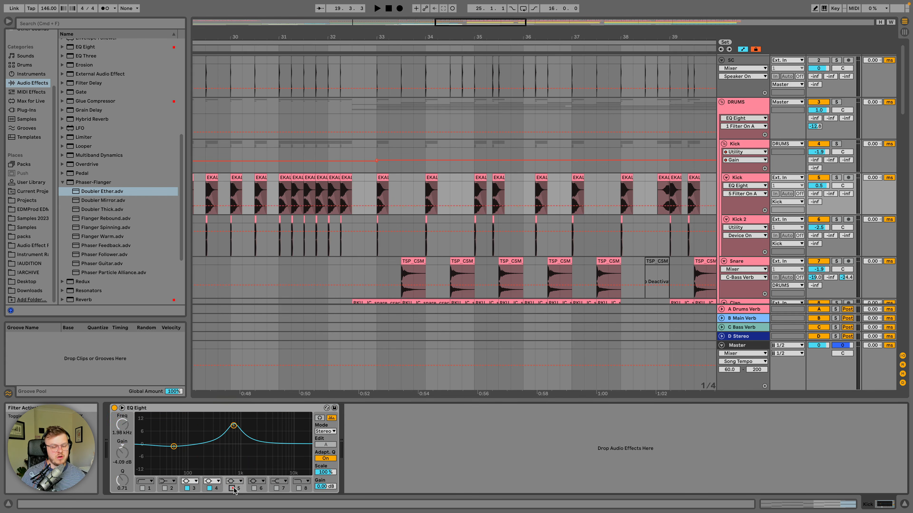
click(209, 488)
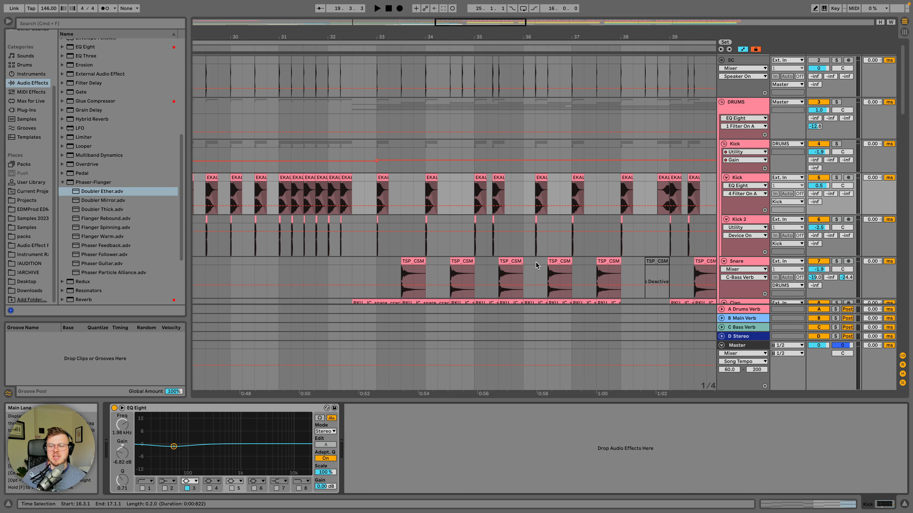
Step: Look through the drop's drum tracks and show the Track Volume automation of the Kick group
scroll(514, 276, down, 5)
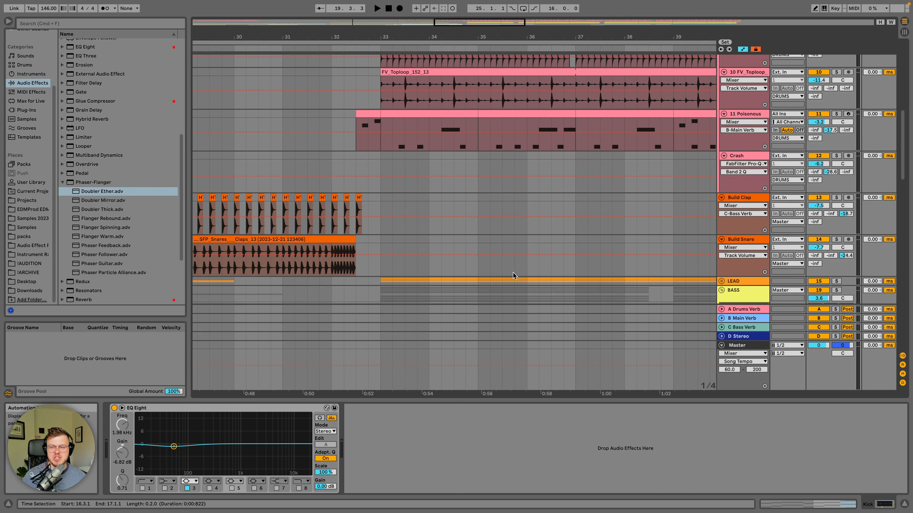
scroll(516, 277, up, 5)
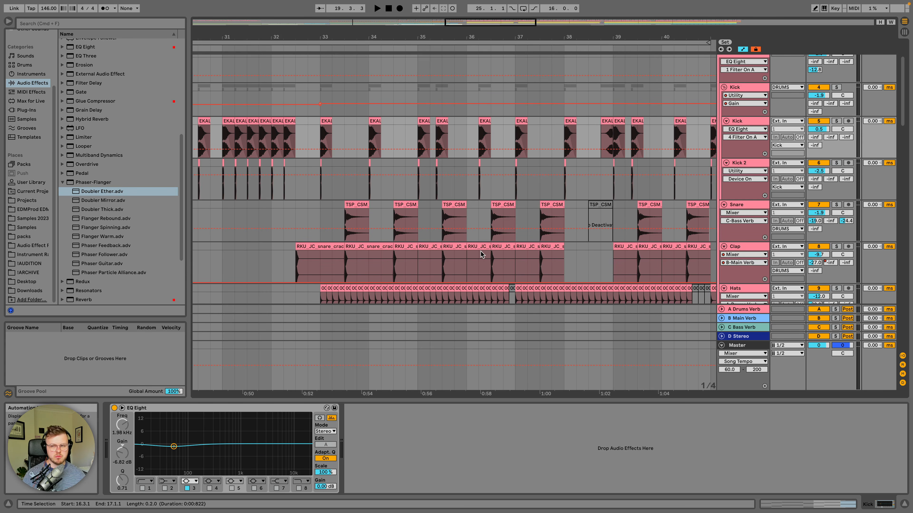
scroll(481, 254, up, 5)
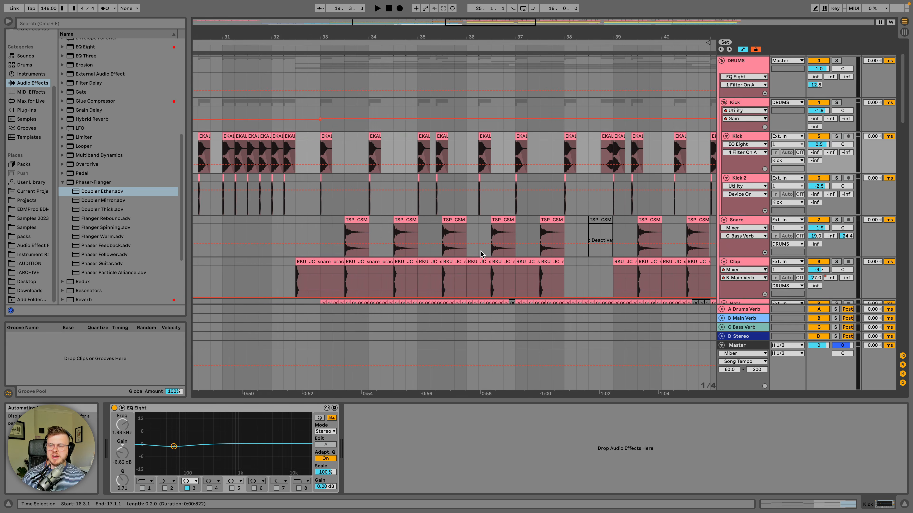
scroll(480, 253, left, 2)
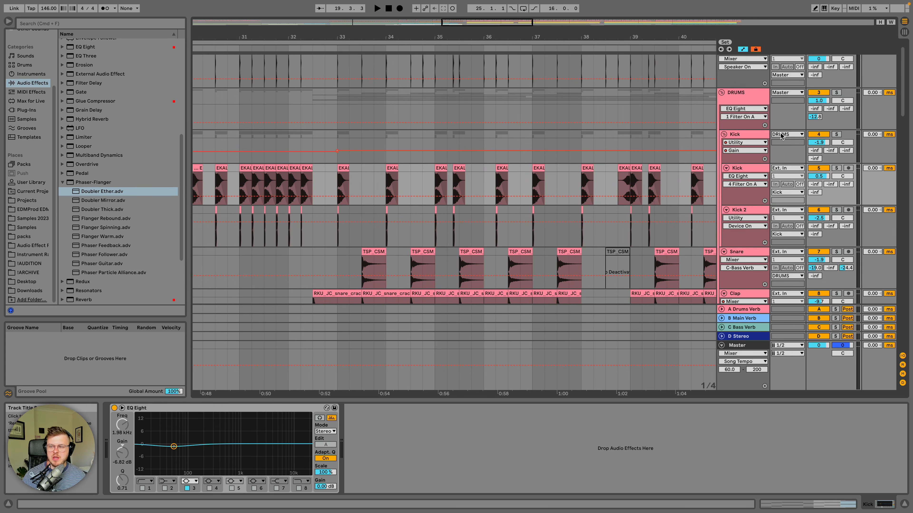
click(816, 144)
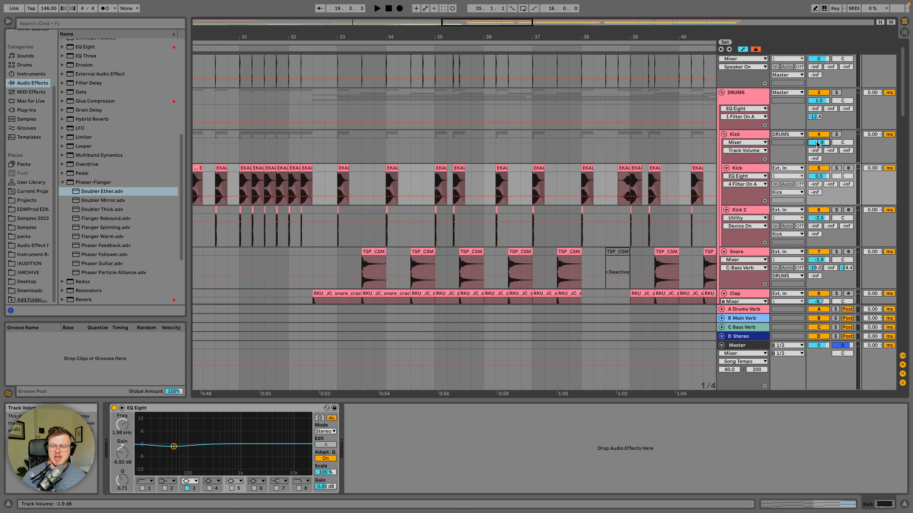
Step: Check the device chains of the Clap and Snare tracks
click(746, 210)
scroll(654, 230, down, 8)
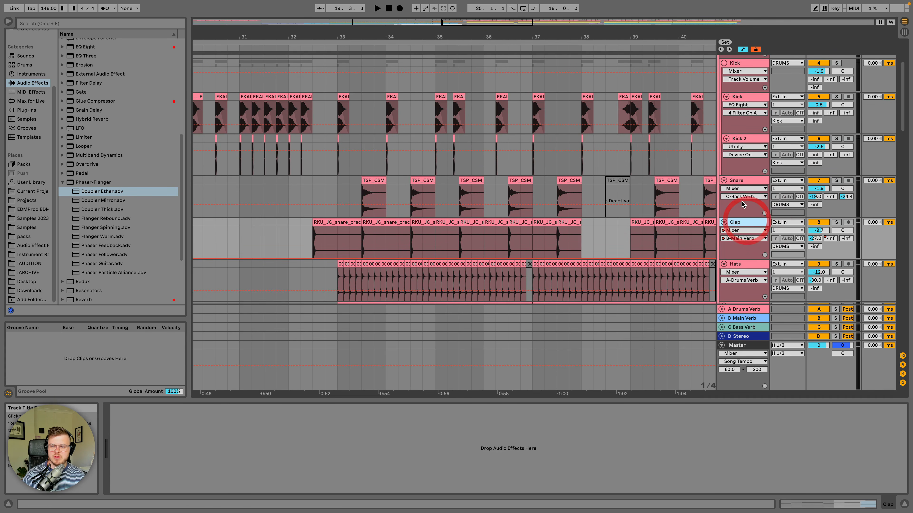
click(741, 182)
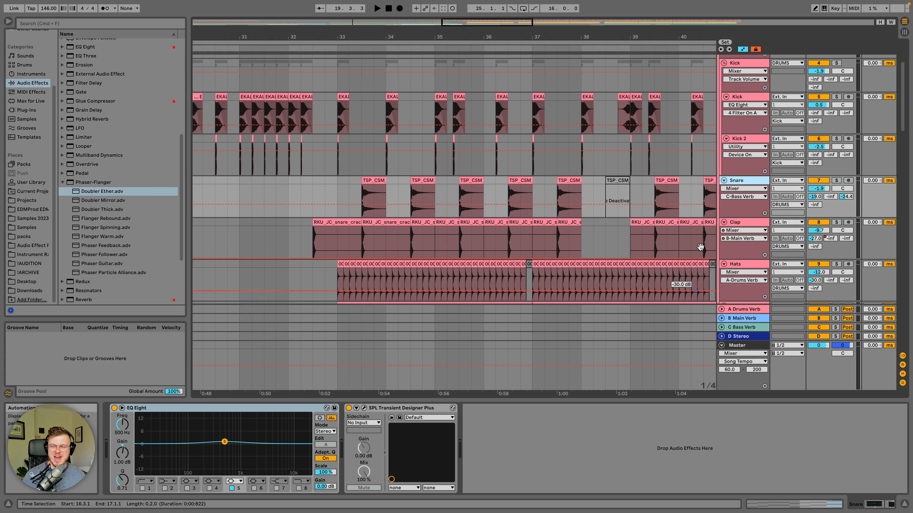
Step: Look through the remaining drum tracks and check the device chains of the BASS group, MAIN BASS and SUB
scroll(643, 229, down, 15)
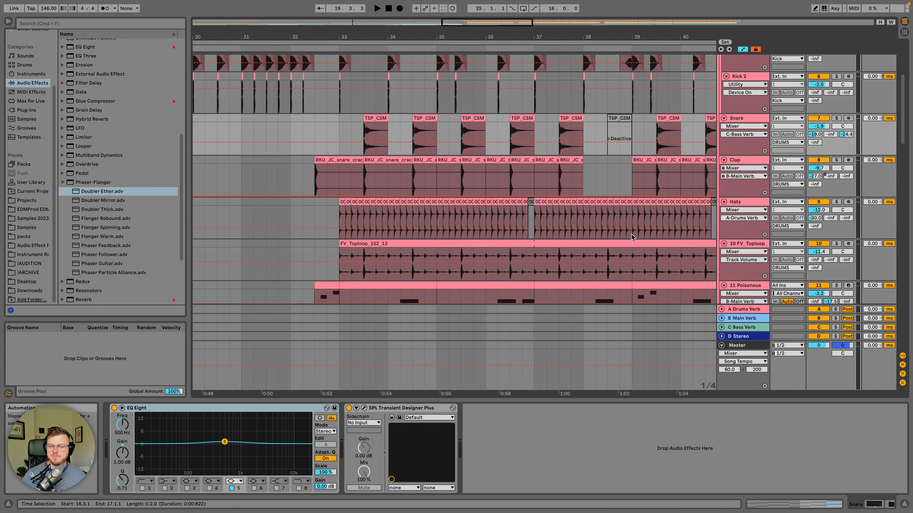
click(745, 240)
scroll(745, 239, down, 5)
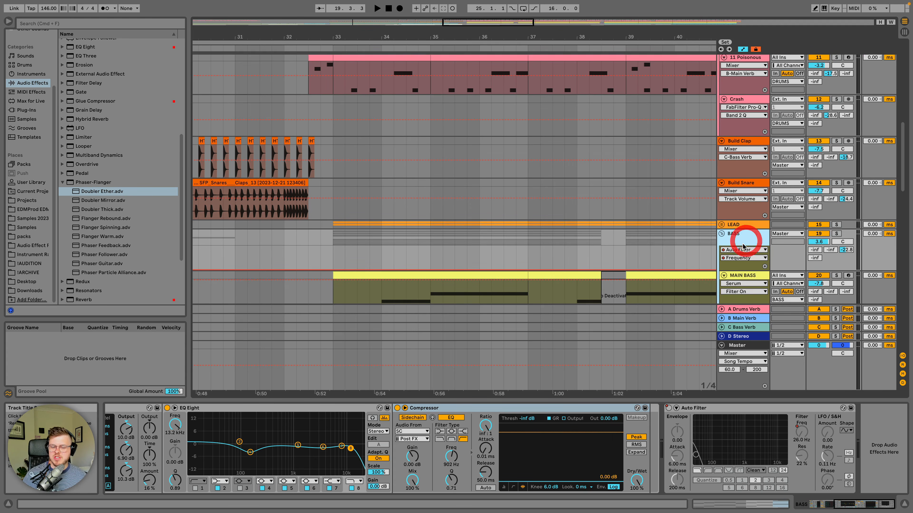
click(741, 223)
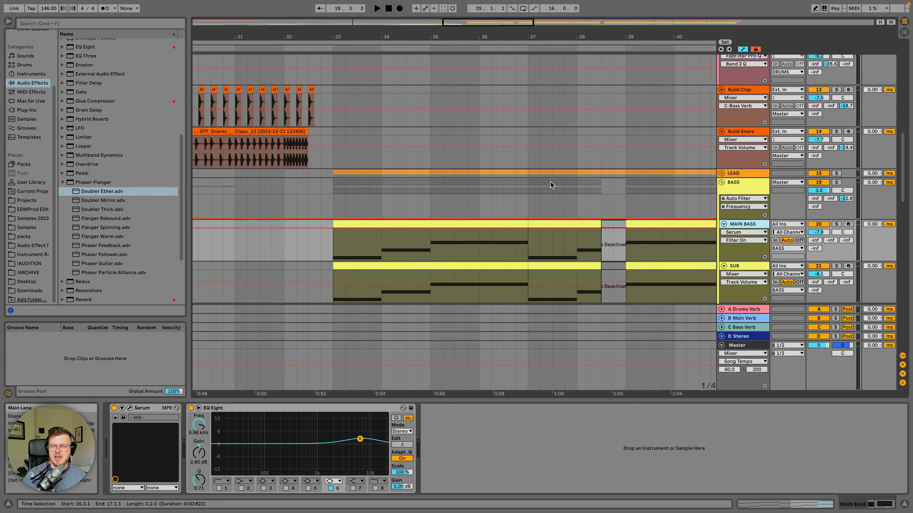
scroll(551, 182, up, 10)
scroll(554, 188, down, 8)
scroll(616, 202, down, 4)
click(740, 215)
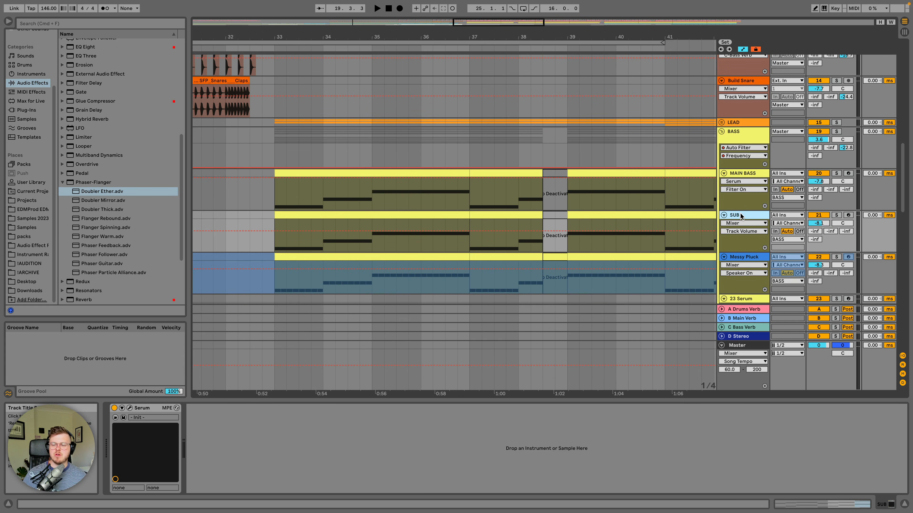
Step: Check the device chains of the Messy Pluck and 23 Serum bass layers
click(744, 257)
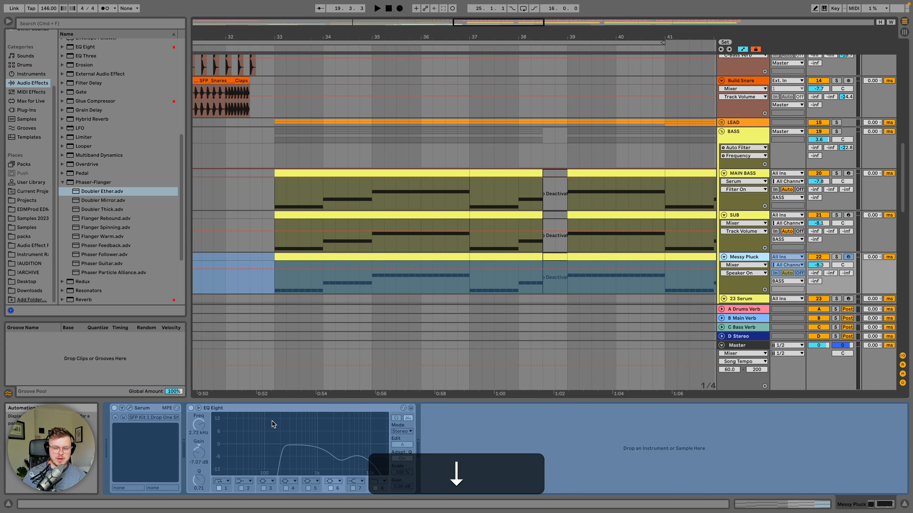
key(Down)
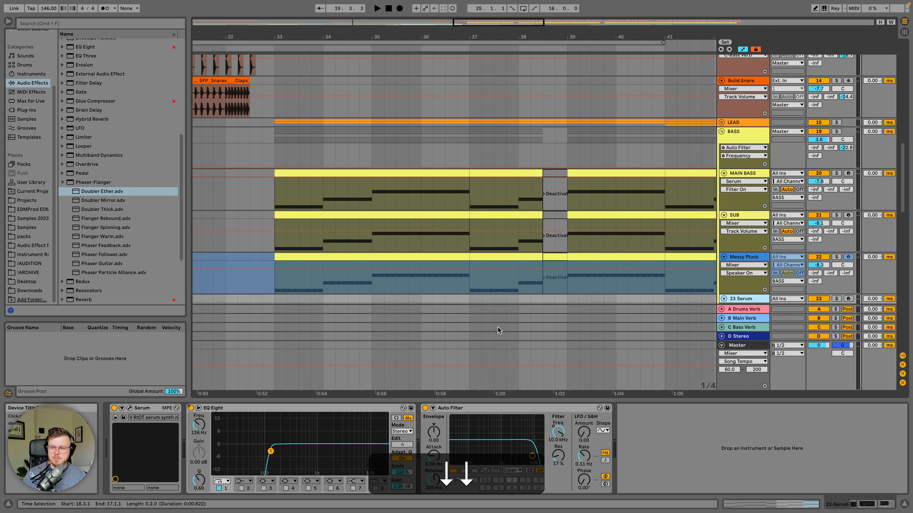
key(Right)
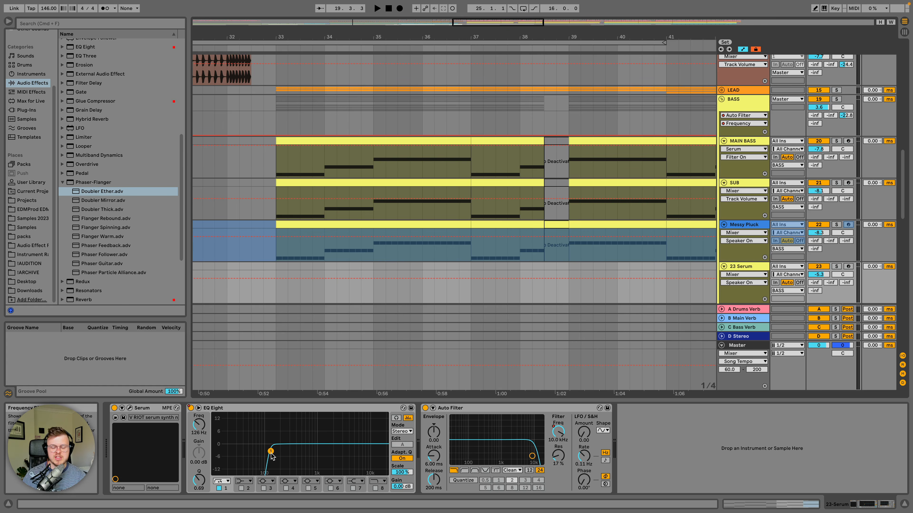
Step: Step through the tracks' device chains from Nice Pluck down to Intro Chords and go back to Distorted AS
key(Down)
key(Down)
key(Down)
key(Down)
key(Down)
key(Down)
key(Down)
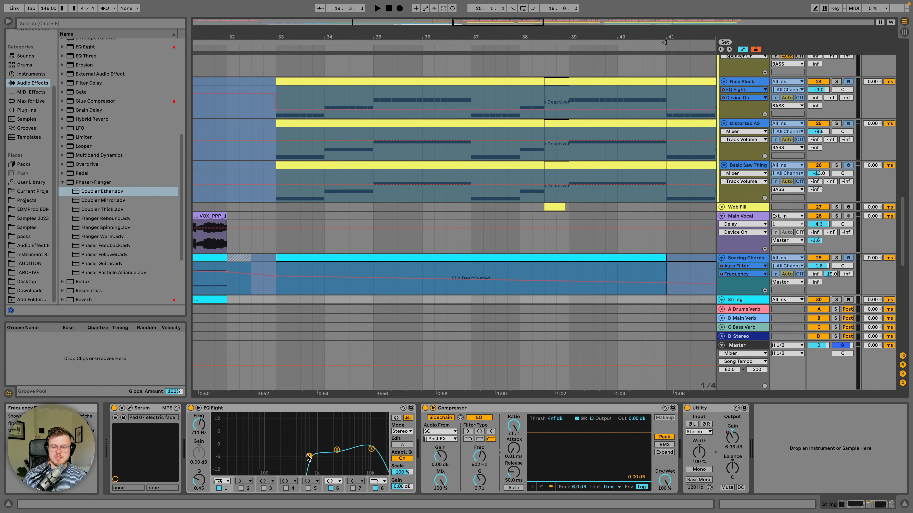
key(Right)
key(Down)
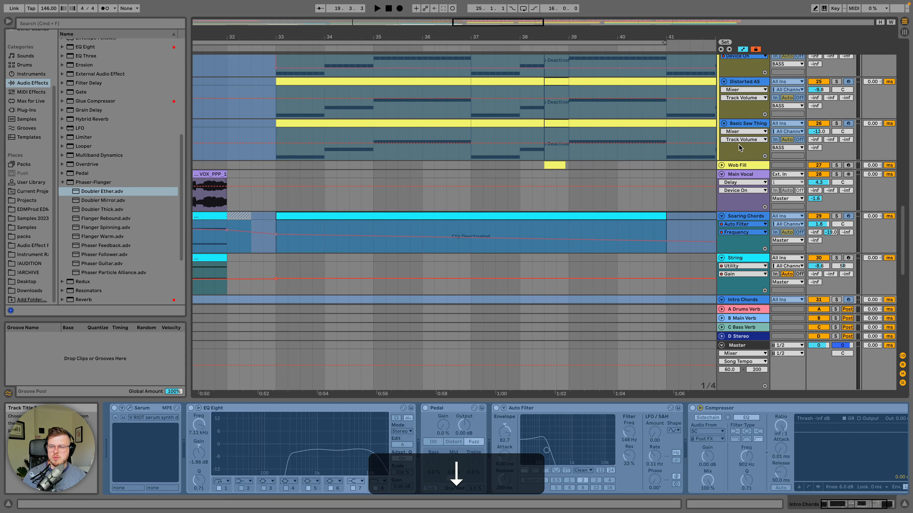
click(745, 123)
key(Up)
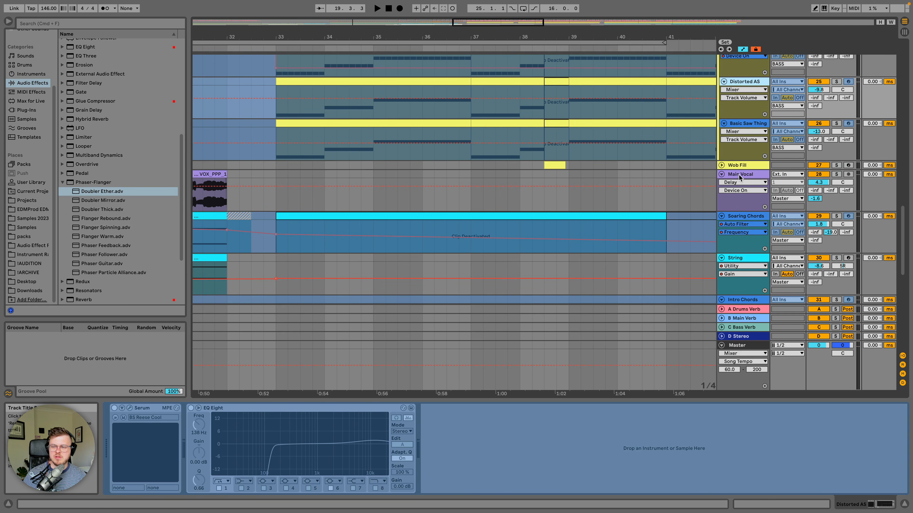
Step: Return to the drum tracks and select the Kick hit at bar 33 to show its EQ Eight
scroll(460, 161, up, 15)
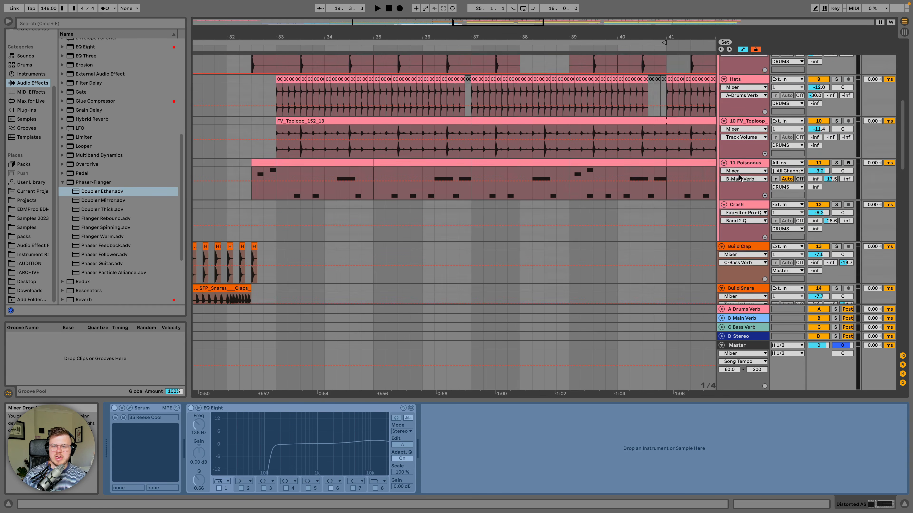
scroll(459, 161, up, 10)
click(285, 181)
scroll(288, 186, down, 6)
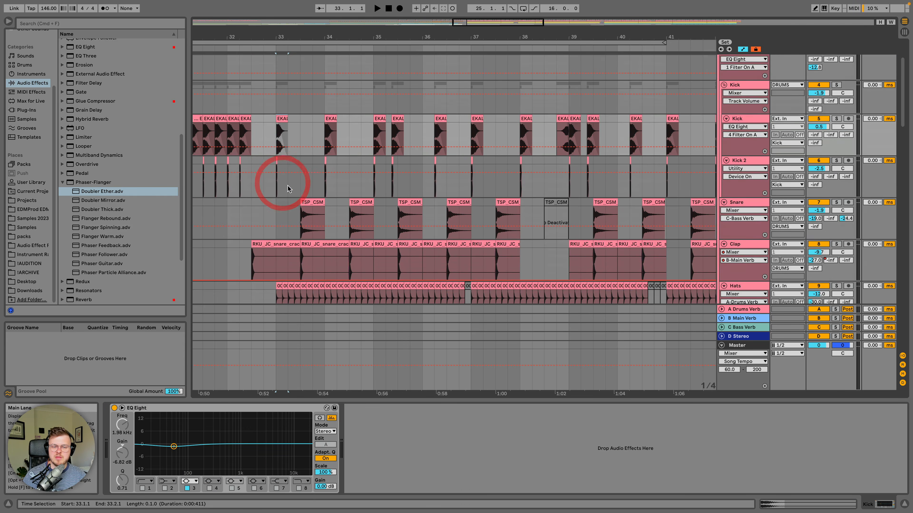
Step: Solo the SUB track and play its clip from bar 33
scroll(293, 186, down, 8)
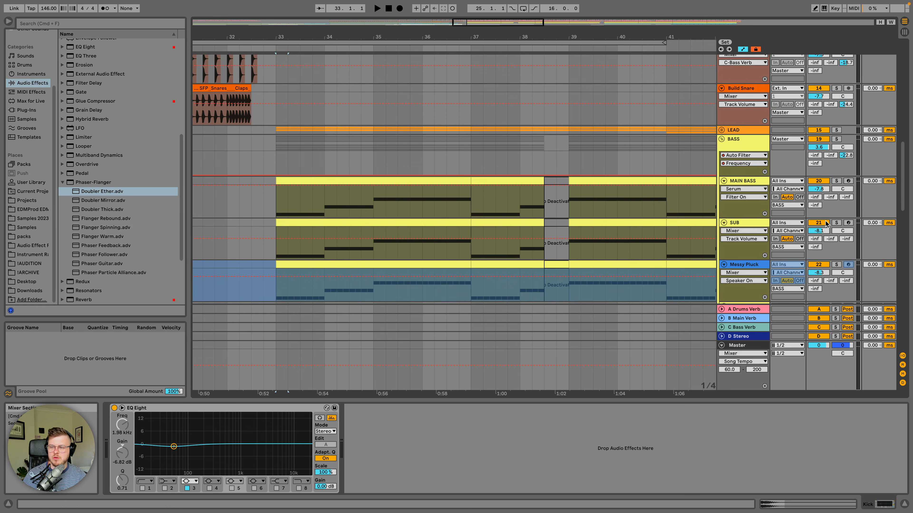
click(836, 223)
click(287, 225)
key(space)
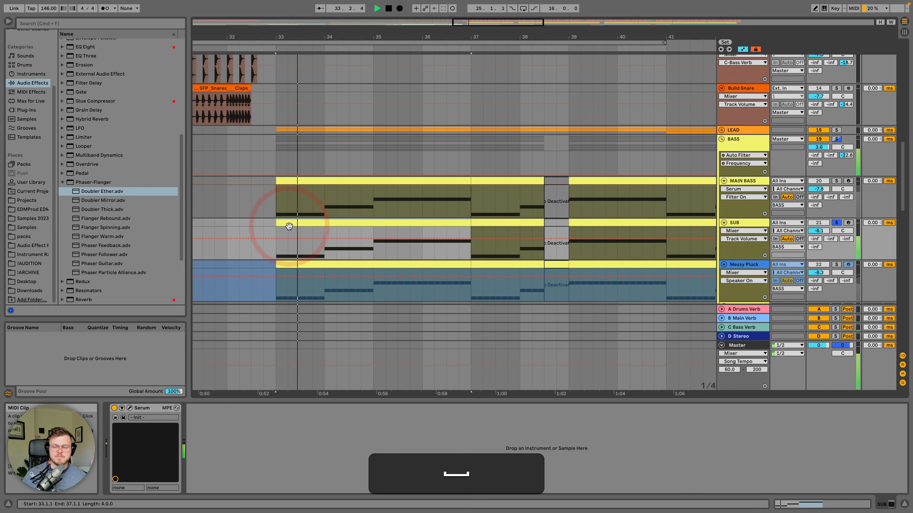
Step: Show the Master track's device chain and open and close its FabFilter Pro-L 2 window
click(743, 345)
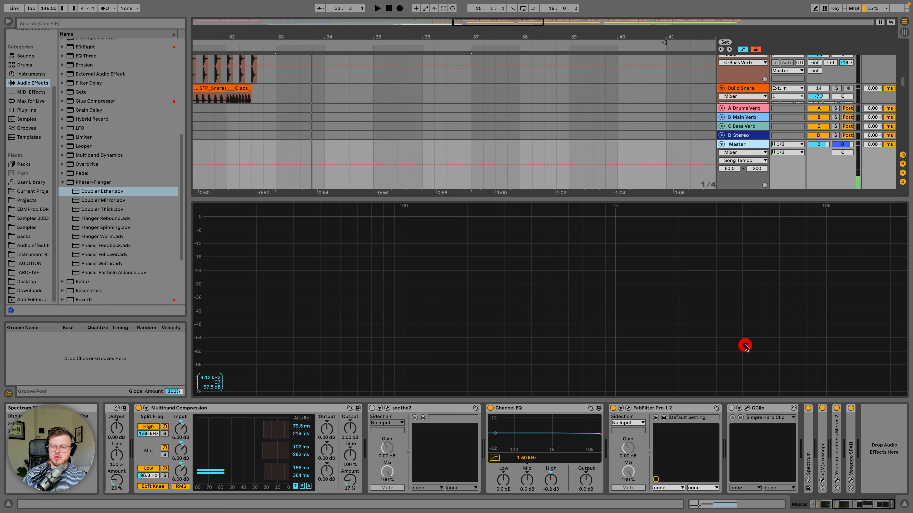
click(628, 408)
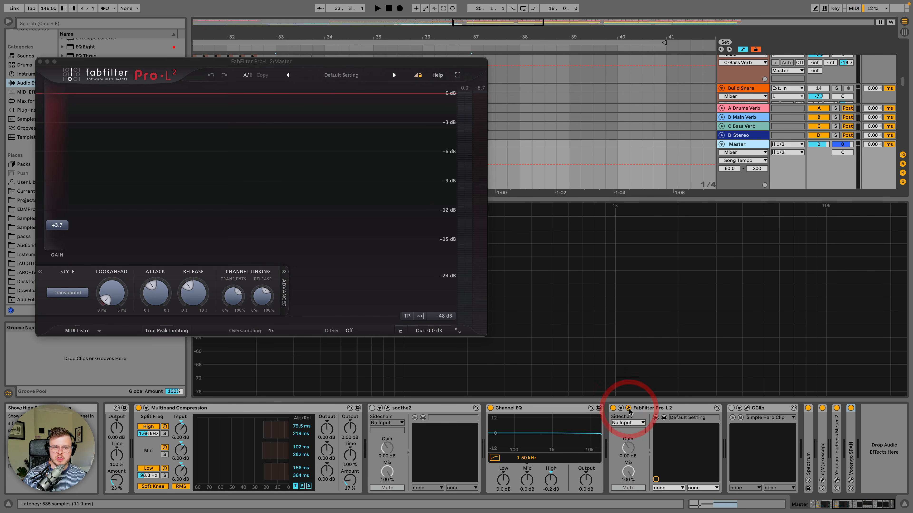
click(628, 408)
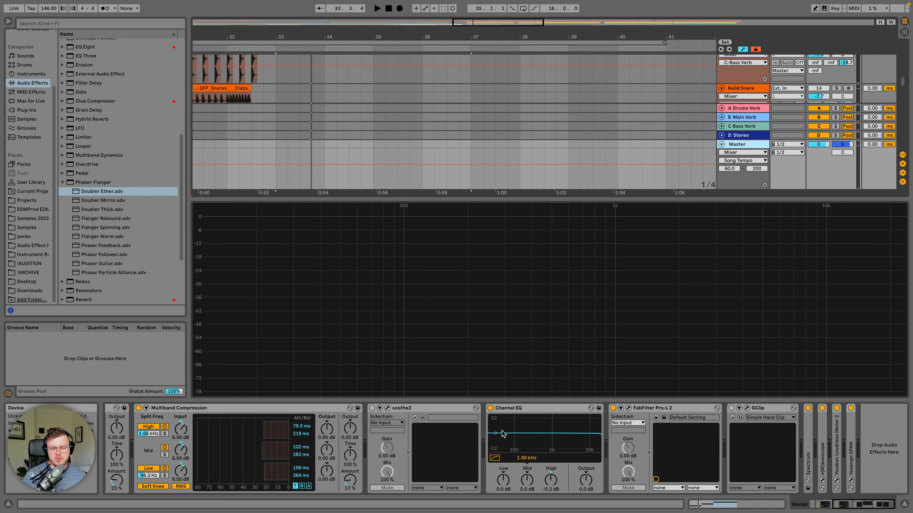
Step: Look through the Master's effects, including both Multiband Compression devices, and return to the Build Snare track in a wider timeline view
scroll(448, 405, left, 8)
scroll(449, 406, right, 8)
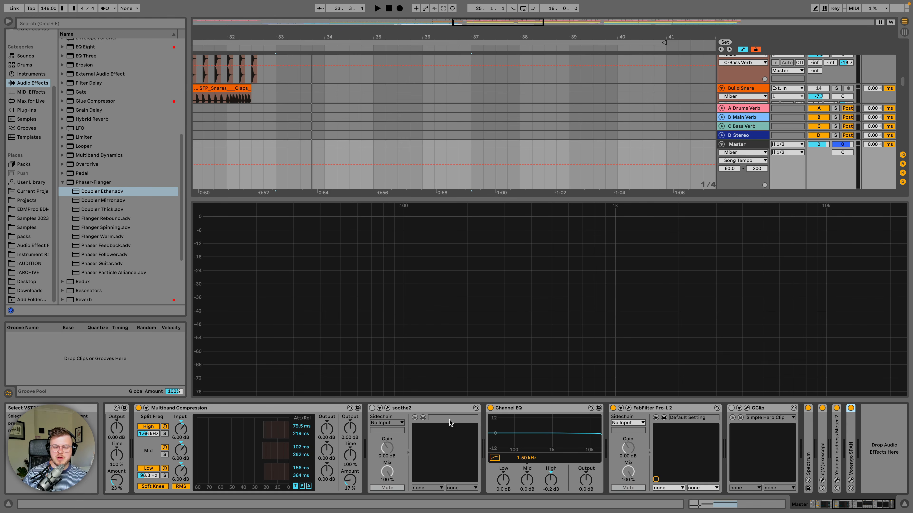
scroll(449, 423, left, 4)
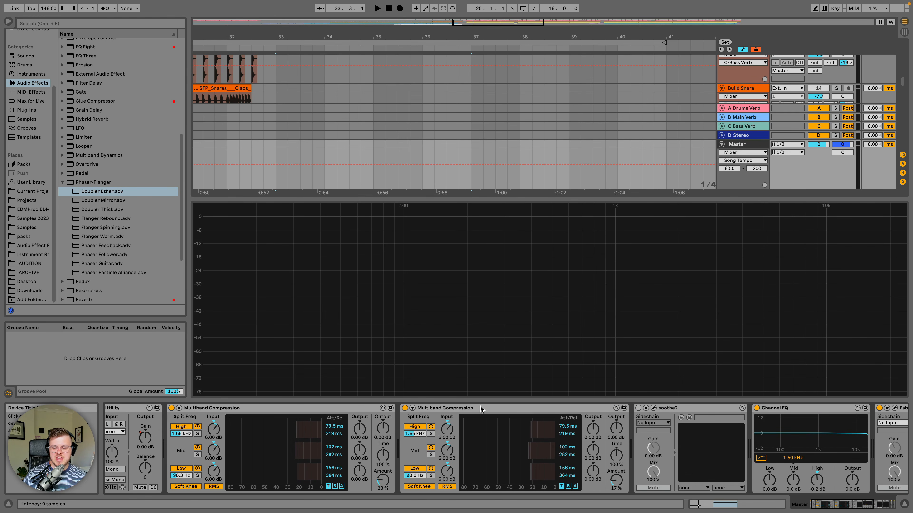
scroll(480, 409, right, 4)
click(669, 408)
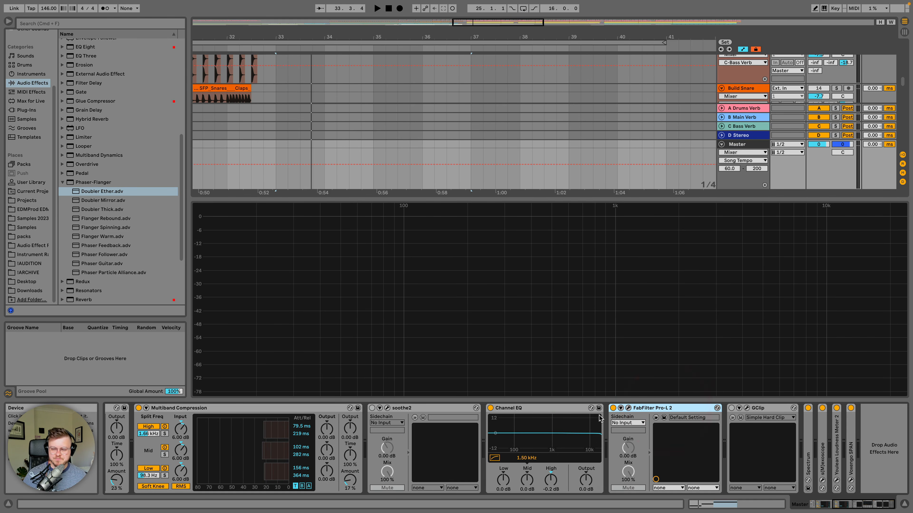
click(738, 89)
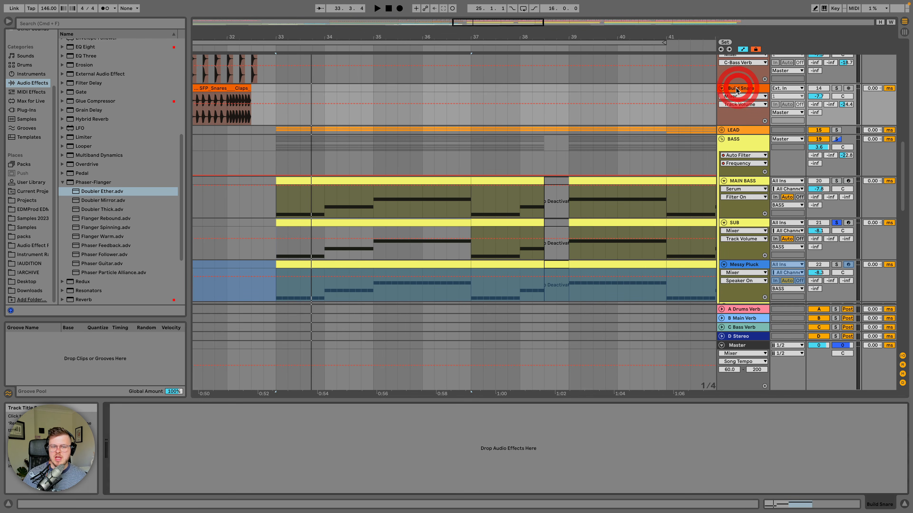
scroll(551, 206, down, 5)
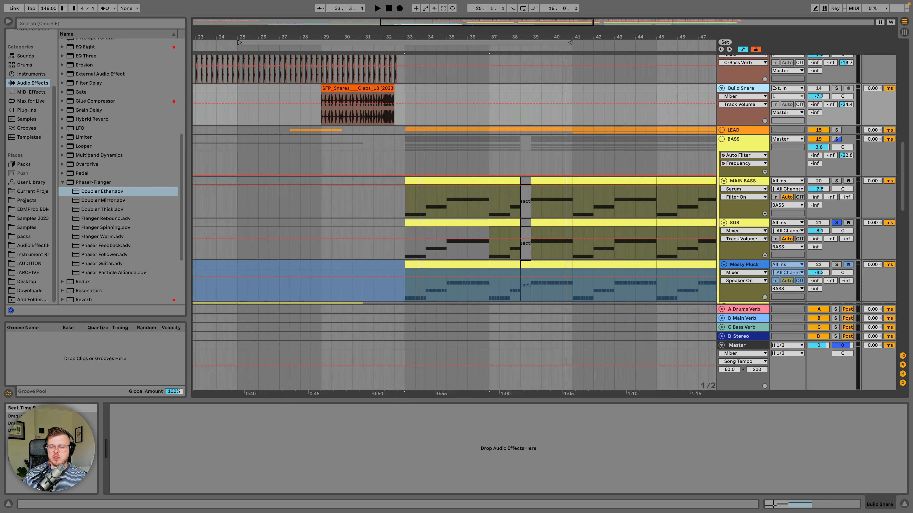
Step: Open the Master's FabFilter Pro-L 2 window and play from bar 29 with the SUB solo cleared
click(745, 344)
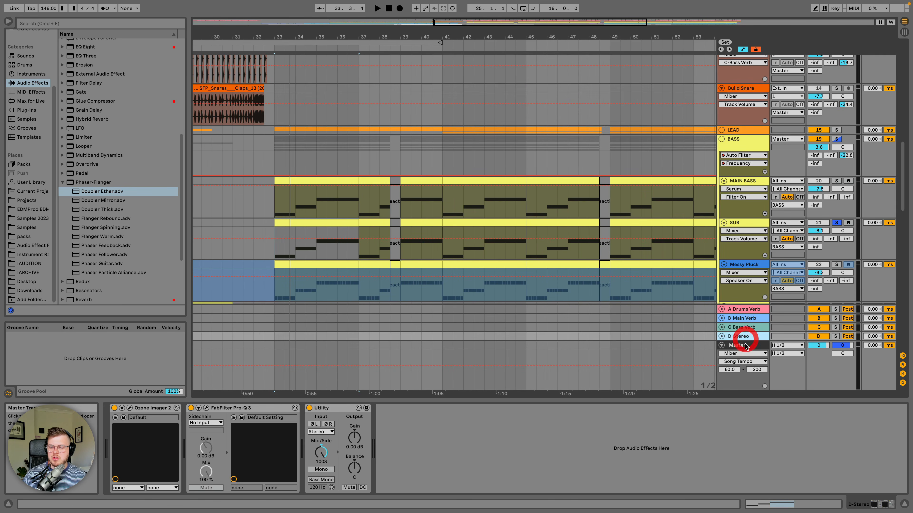
click(628, 408)
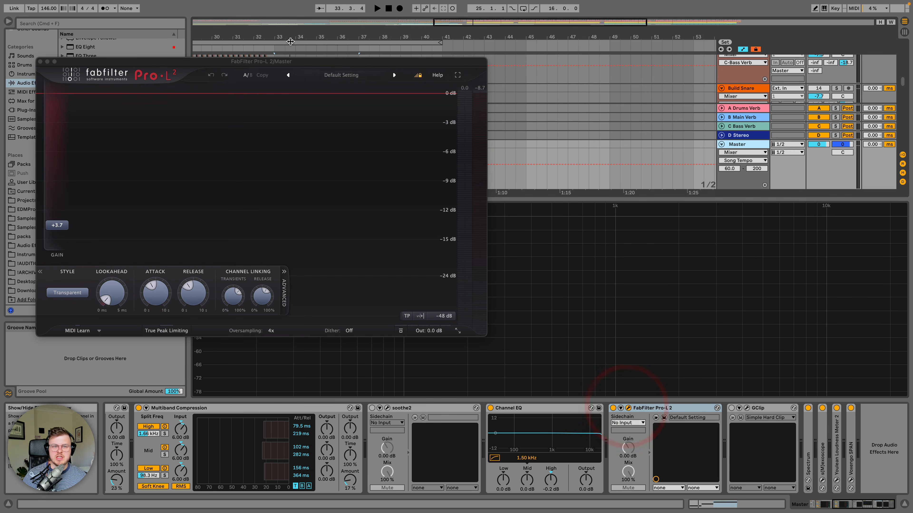
scroll(399, 44, left, 8)
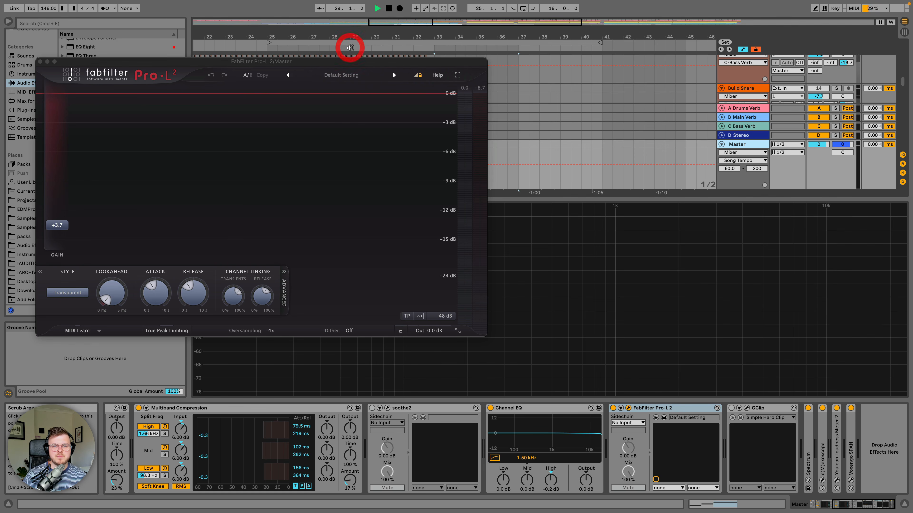
click(826, 89)
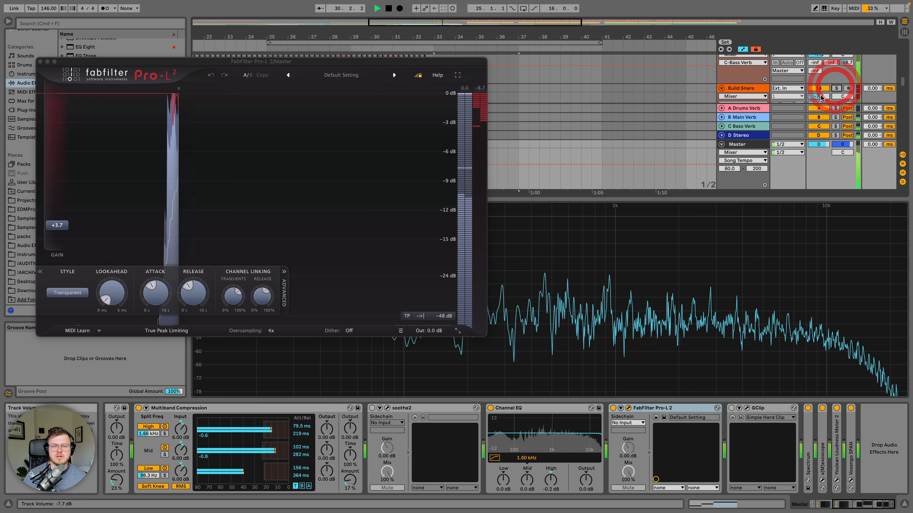
Step: Play the drop from bar 33, restart it once and stop, watching the limiter's gain reduction in Pro-L 2
click(442, 49)
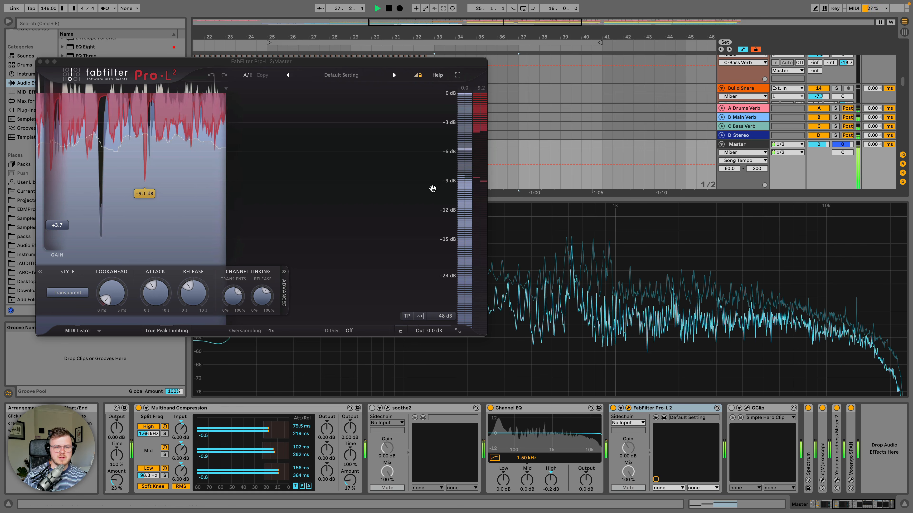
key(space)
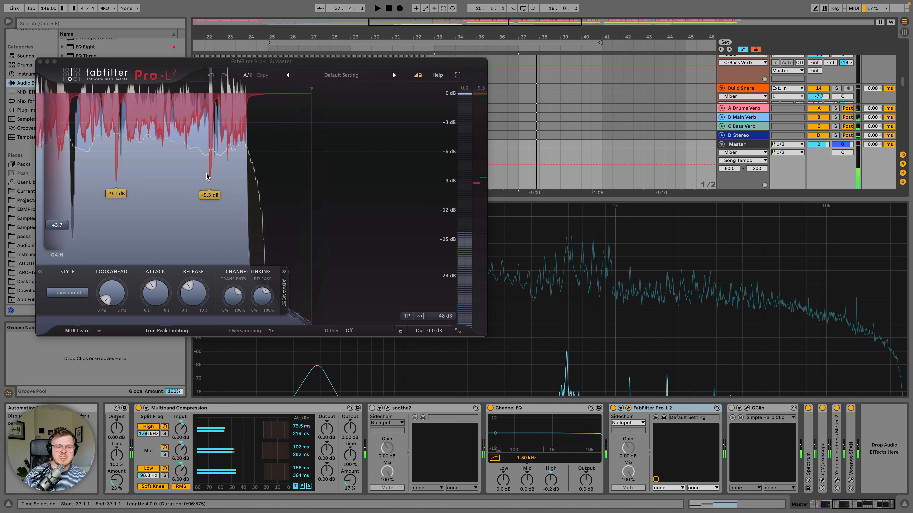
key(space)
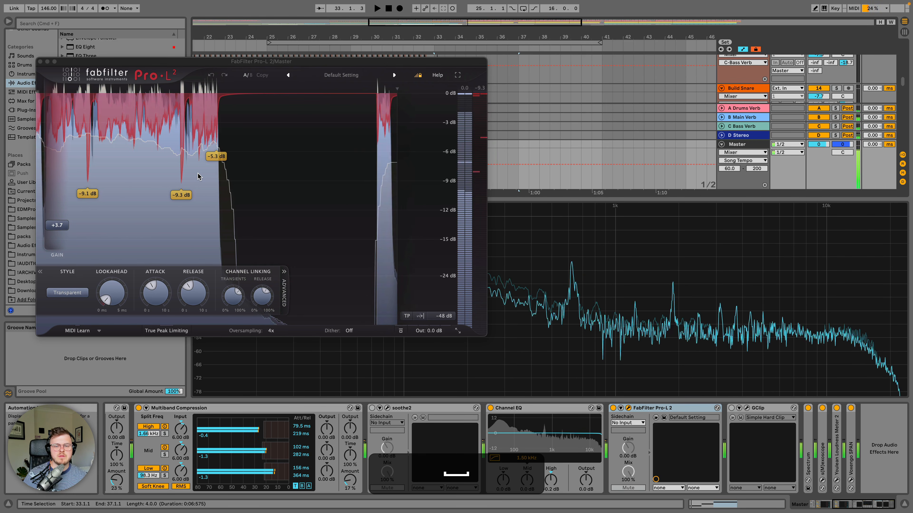
key(space)
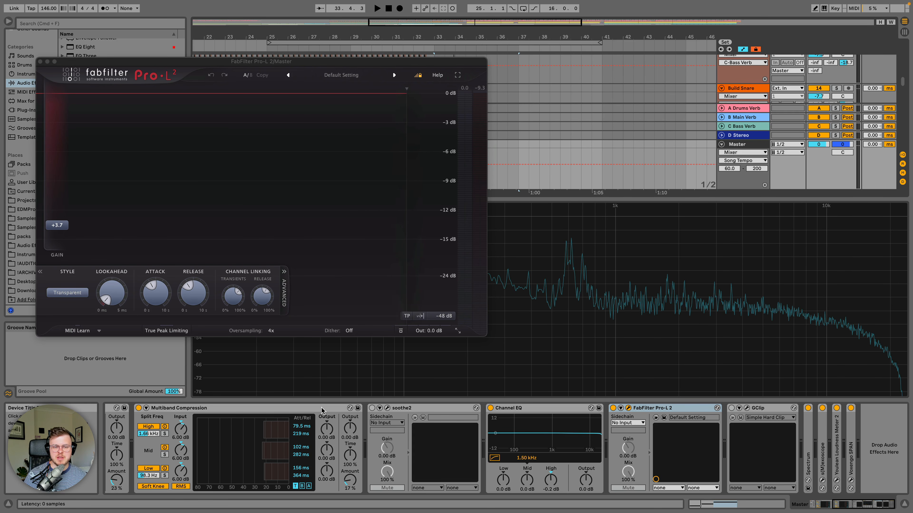
Step: Inspect the two Multiband Compression devices on the Master, close the Pro-L 2 window and return to the Build Snare track
scroll(318, 410, left, 5)
click(286, 409)
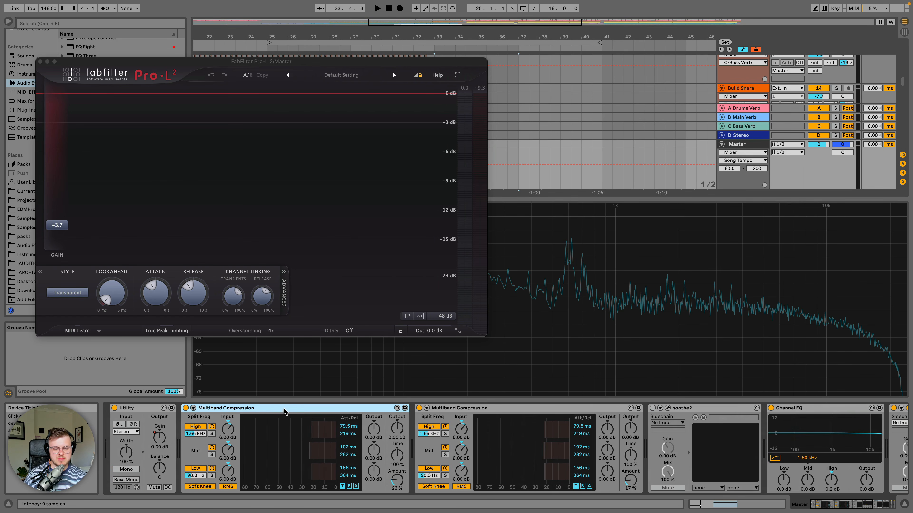
click(459, 409)
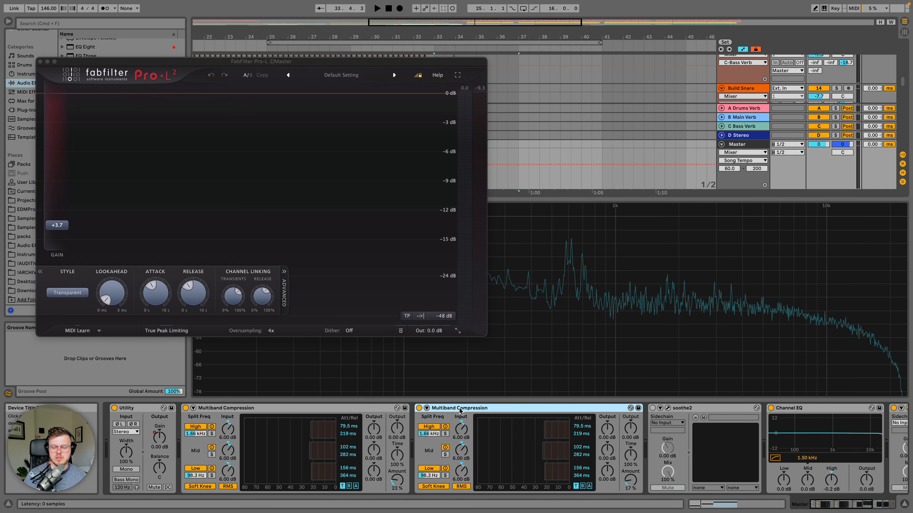
scroll(460, 414, right, 5)
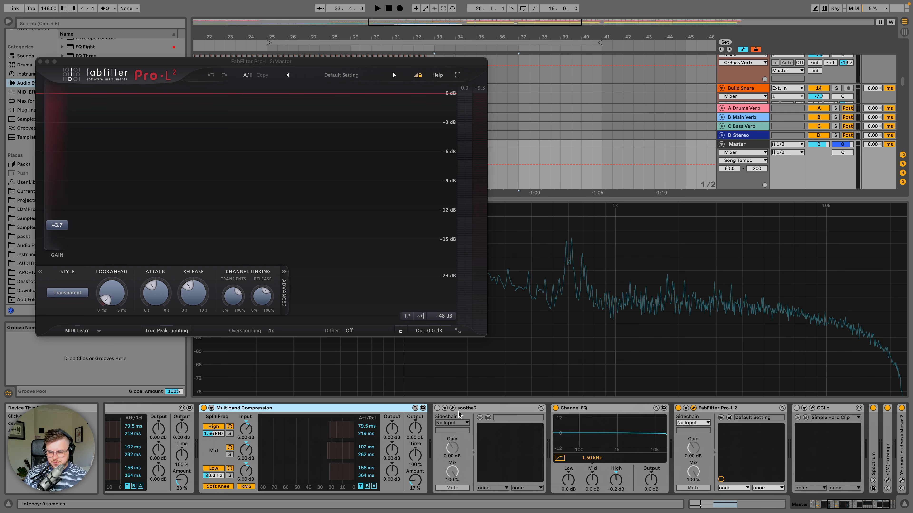
click(40, 61)
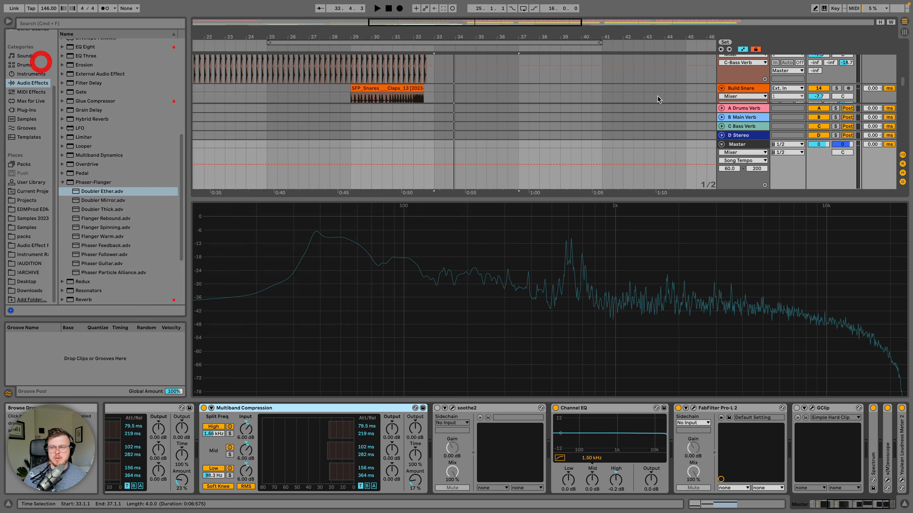
click(751, 87)
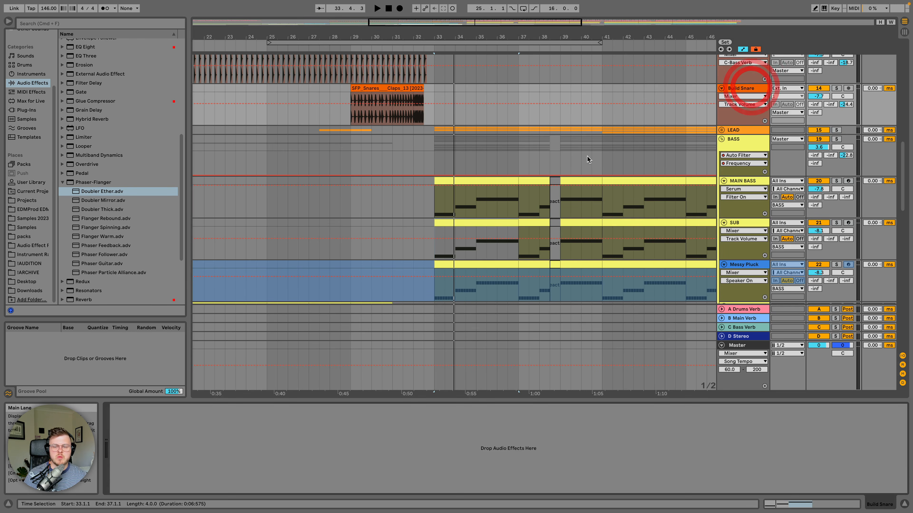
Step: Look over the drop's bass and pluck tracks from MAIN BASS down to Distorted AS
scroll(586, 160, right, 5)
scroll(586, 159, down, 3)
scroll(587, 160, right, 1)
scroll(587, 160, down, 1)
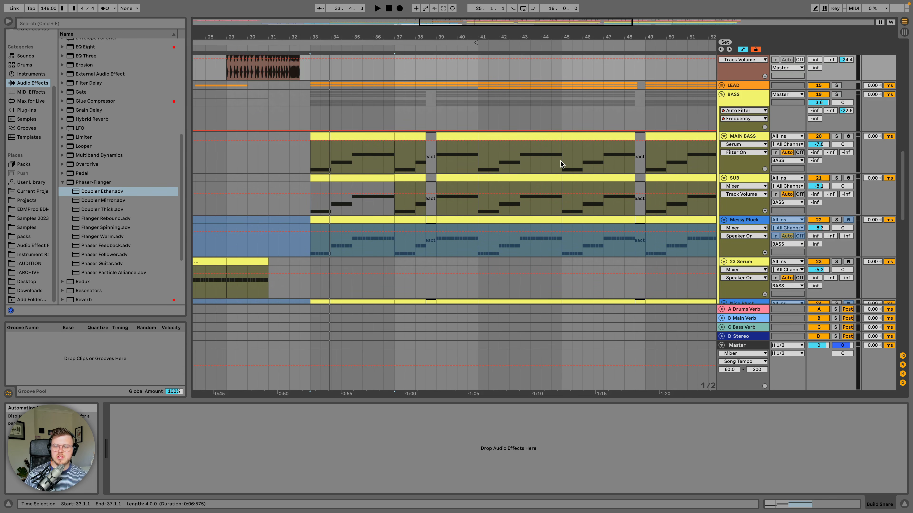
scroll(559, 162, down, 1)
scroll(559, 162, down, 6)
scroll(561, 160, up, 3)
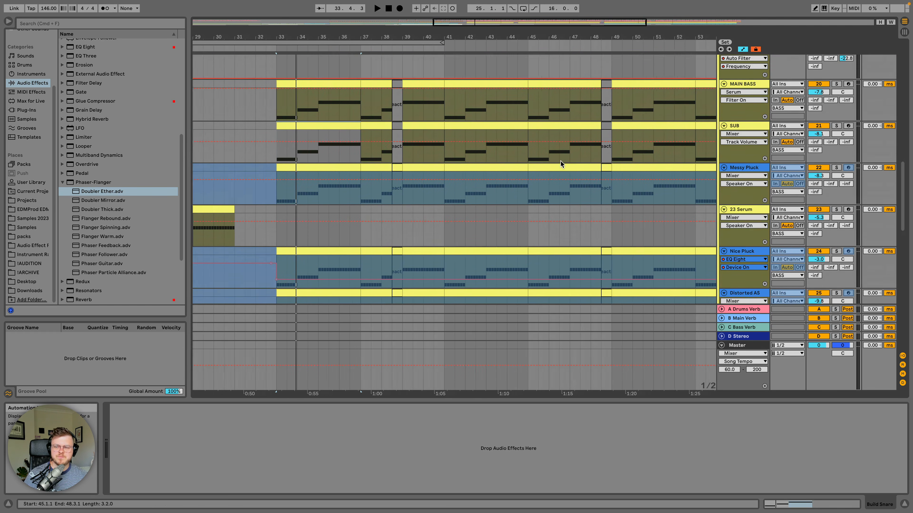
scroll(560, 161, right, 2)
Step: Solo the DRUMS group, play the drop from bar 33 and stop
scroll(613, 161, up, 15)
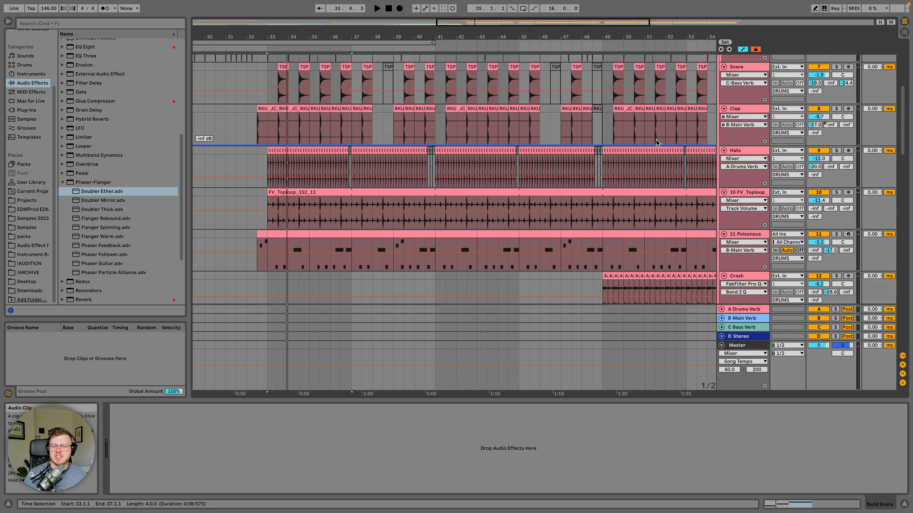
scroll(837, 87, up, 7)
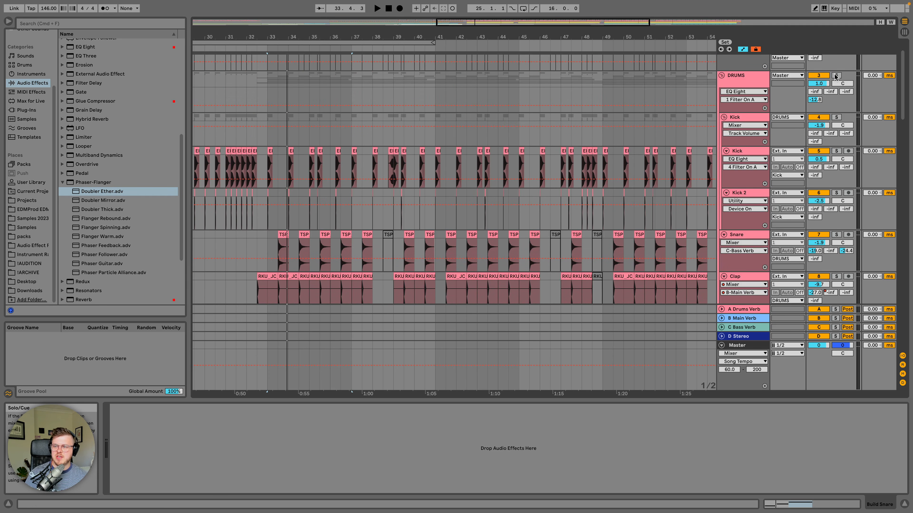
click(835, 76)
click(267, 45)
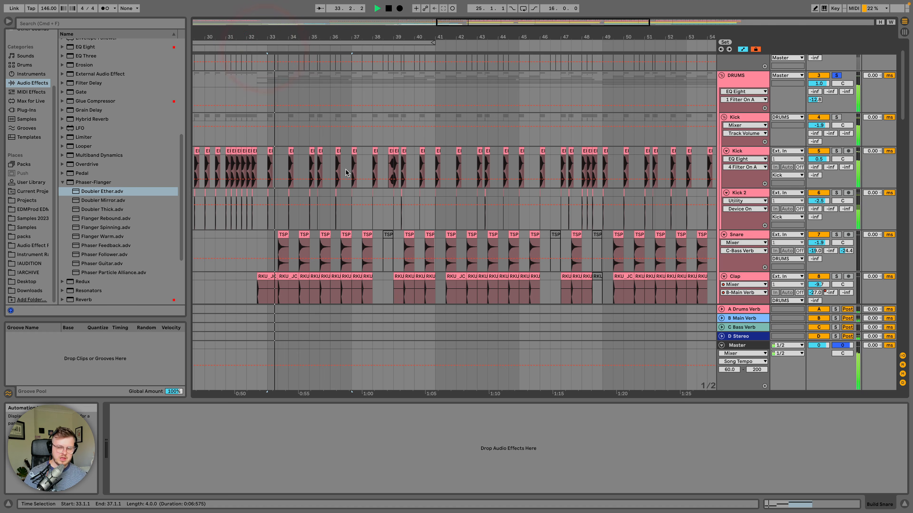
key(space)
Step: Add the BASS group to the solo, fold the BASS and DRUMS groups and play from bar 33
scroll(589, 172, down, 10)
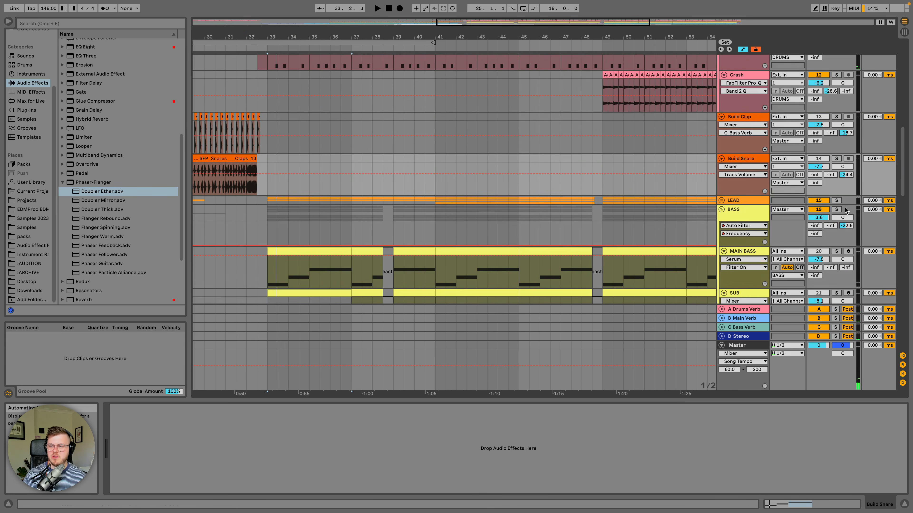
super+click(836, 209)
super+click(721, 209)
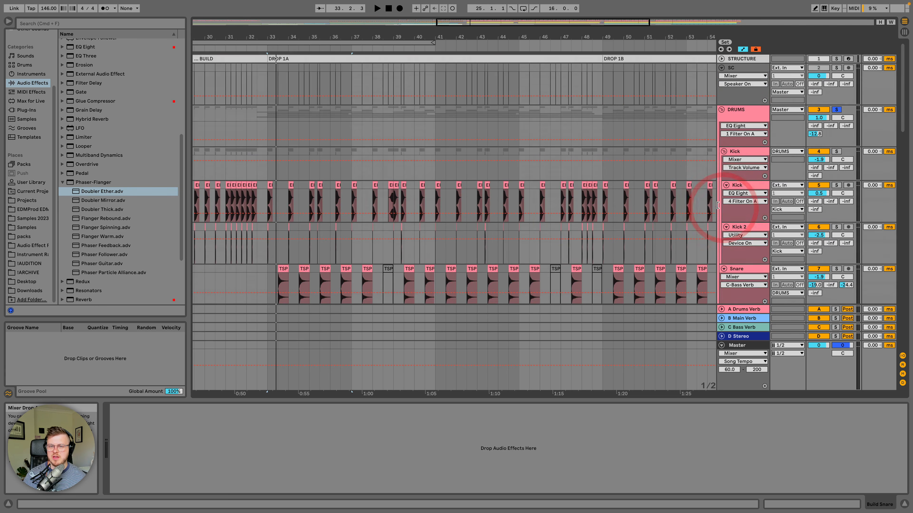
click(722, 109)
click(264, 49)
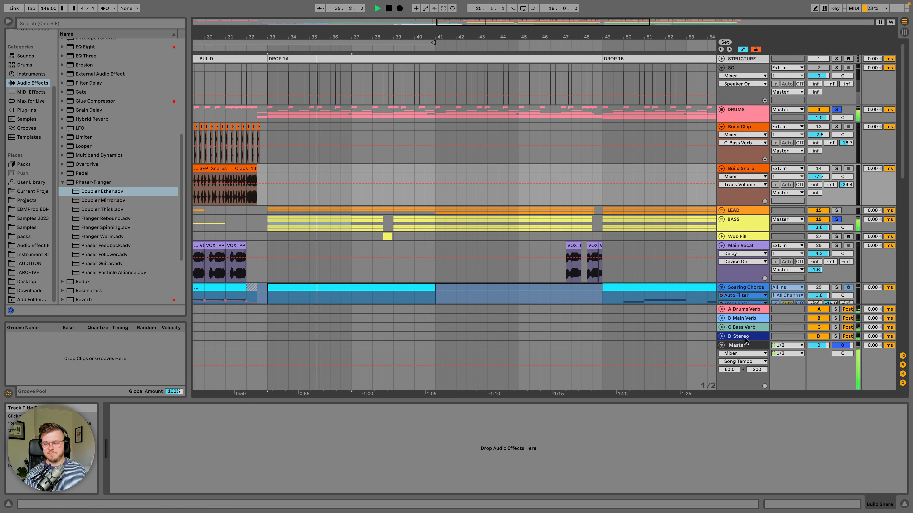
Step: Check the drop's loudness in the Master's Youlean Loudness Meter 2, stop playback and close the meter window
click(740, 344)
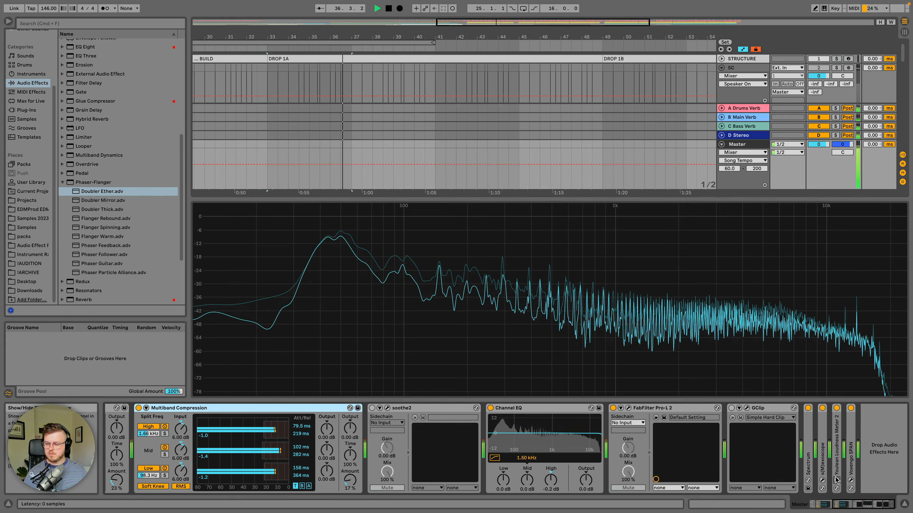
click(836, 480)
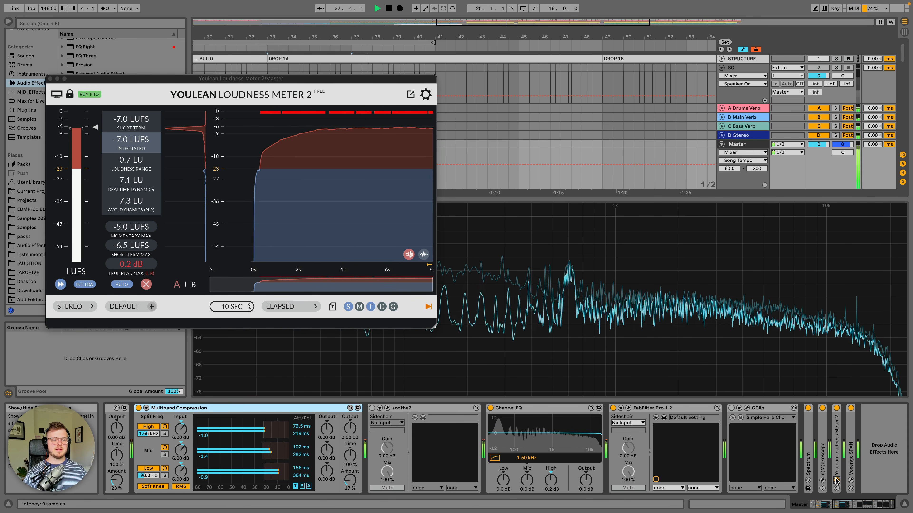
key(space)
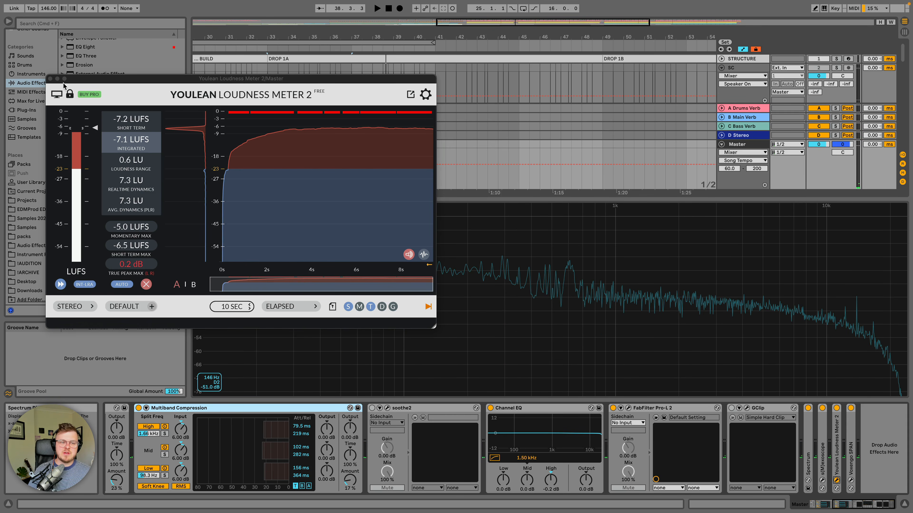
click(50, 79)
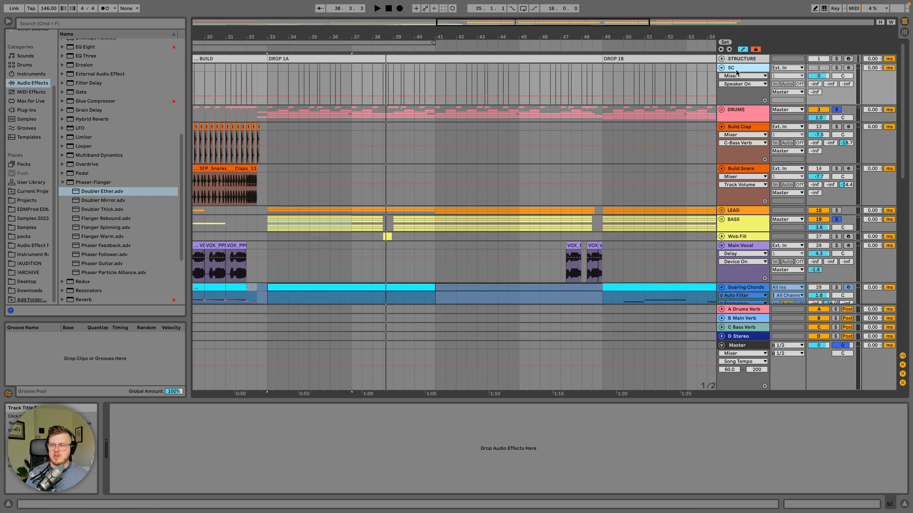
Step: Add the LEAD group, Main Vocal and Soaring Chords to the soloed DRUMS and BASS groups
click(732, 68)
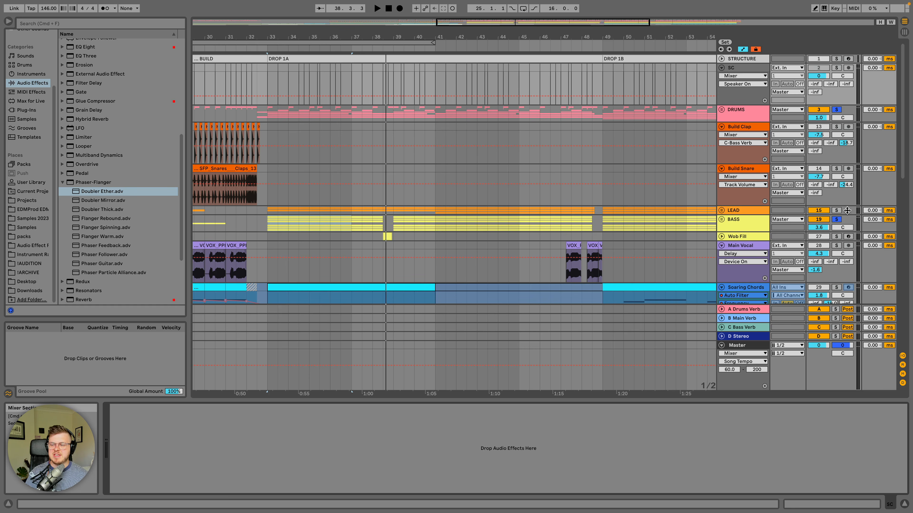
super+click(836, 211)
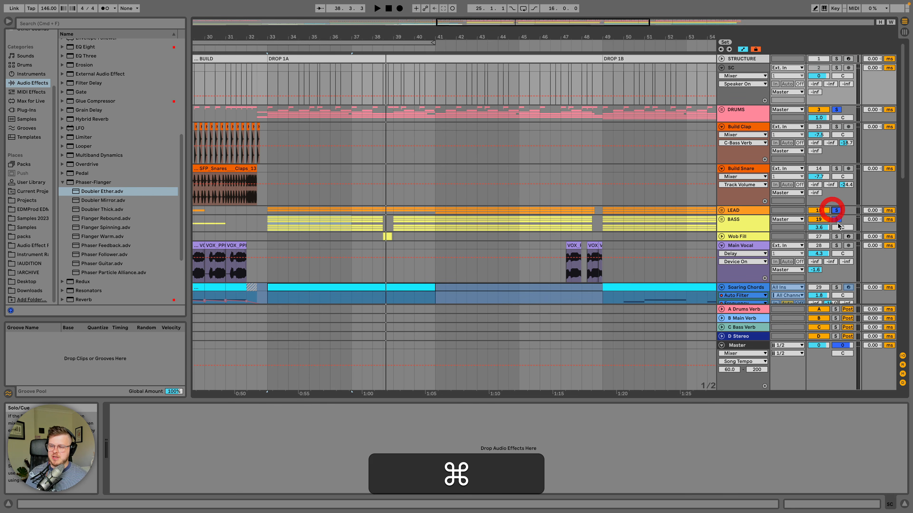
super+click(836, 245)
scroll(835, 258, down, 2)
super+click(836, 263)
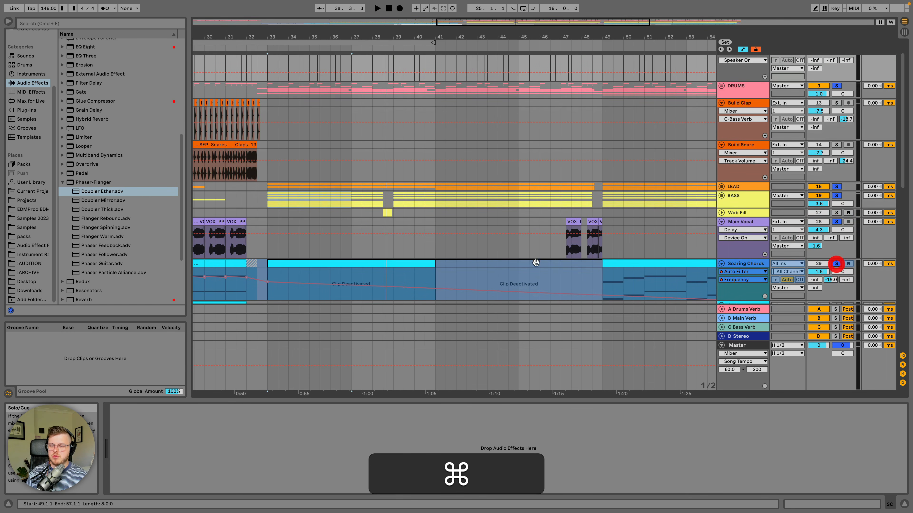
Step: Play DROP 1B from bar 49, view the Soaring Chords and BASS effects, and stop playback
click(598, 200)
key(space)
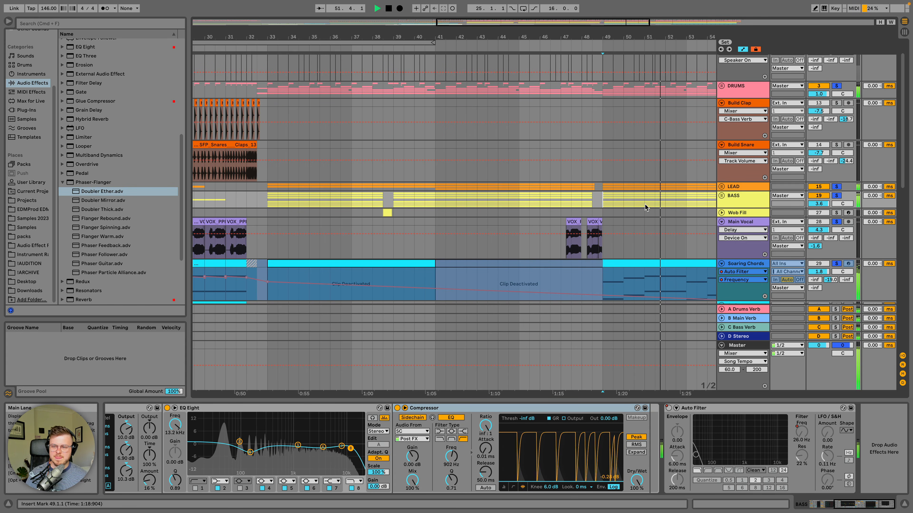
click(744, 265)
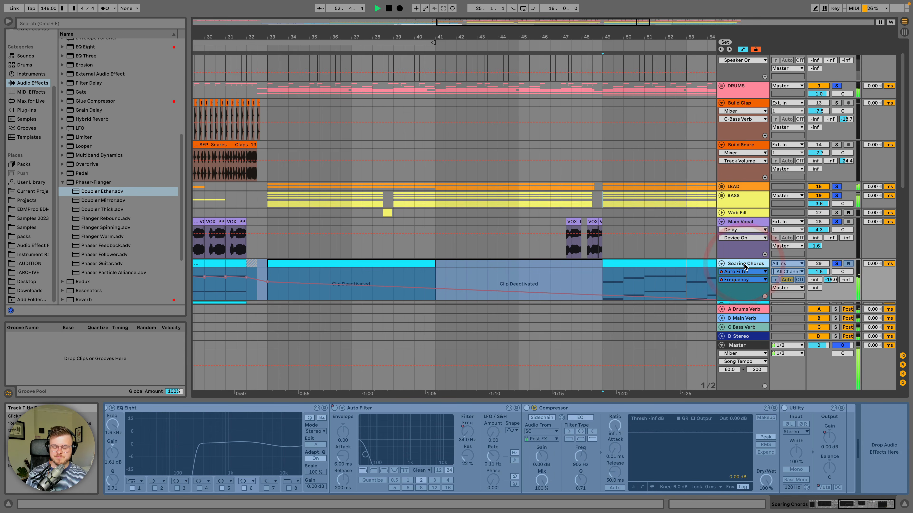
click(748, 200)
scroll(747, 198, up, 3)
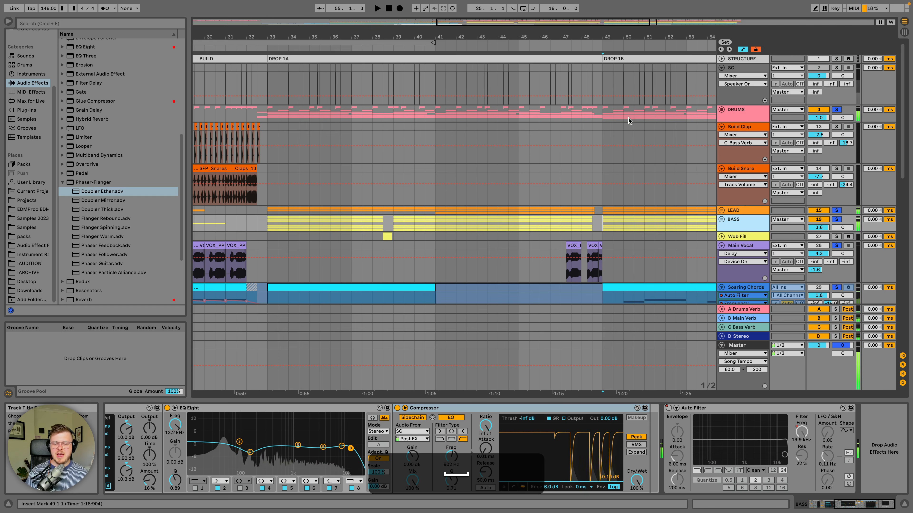
key(space)
Step: Show both drops in a wider timeline view, select the BASS group and unfold the LEAD group
key(minus)
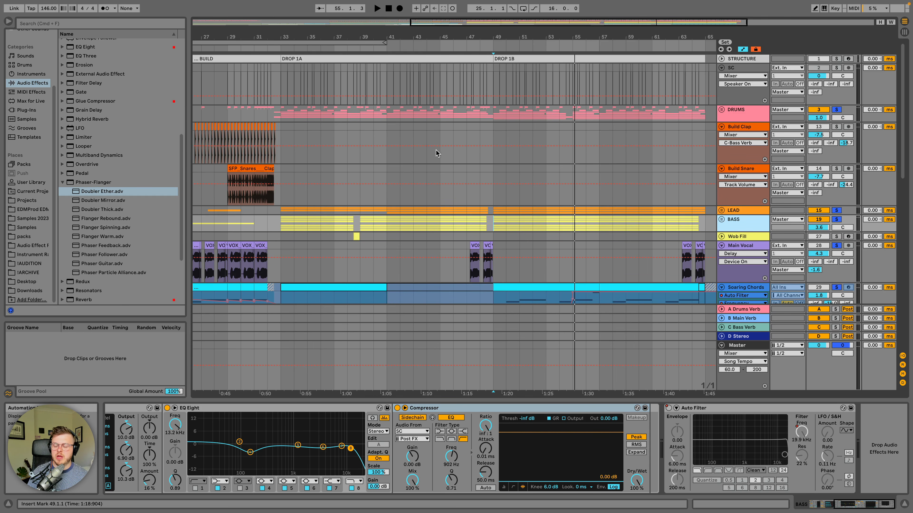
click(737, 116)
click(746, 221)
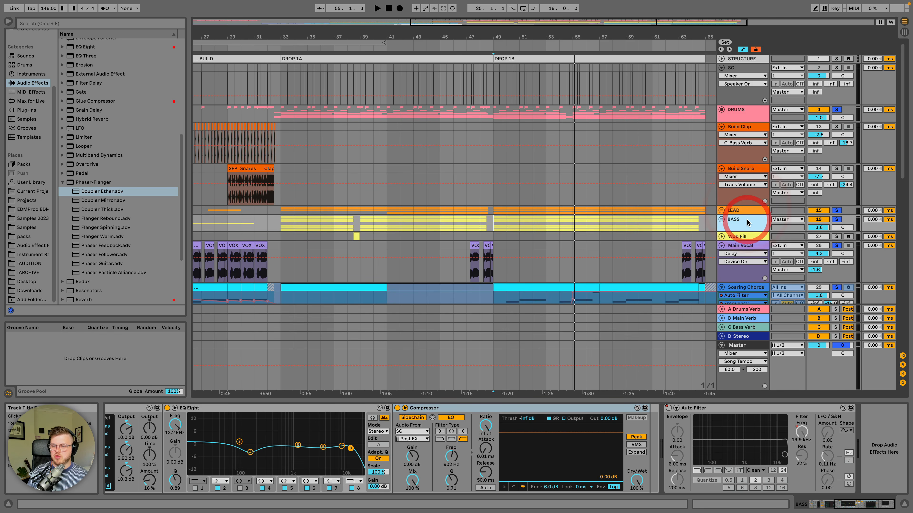
click(721, 210)
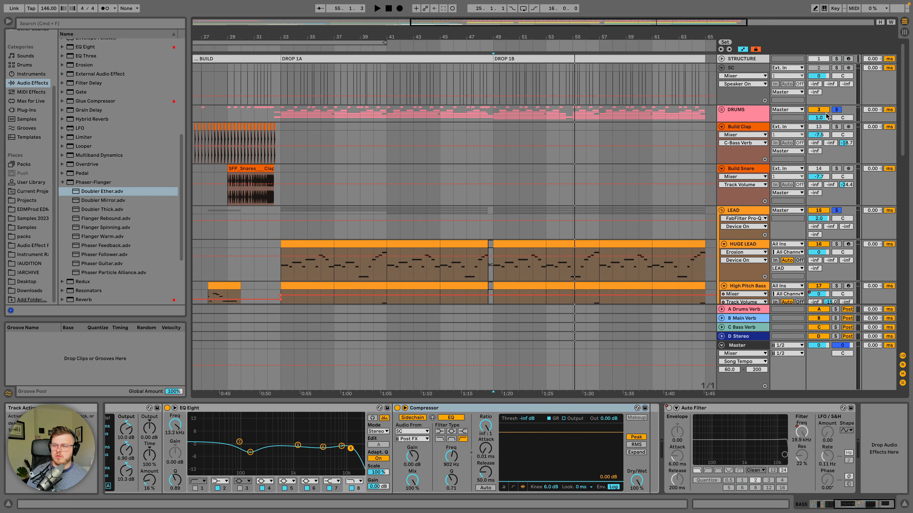
Step: Replay the start of DROP 1B from bar 49 with the drums, lead, bass, vocal and chords soloed, and stop
key(Down)
key(Down)
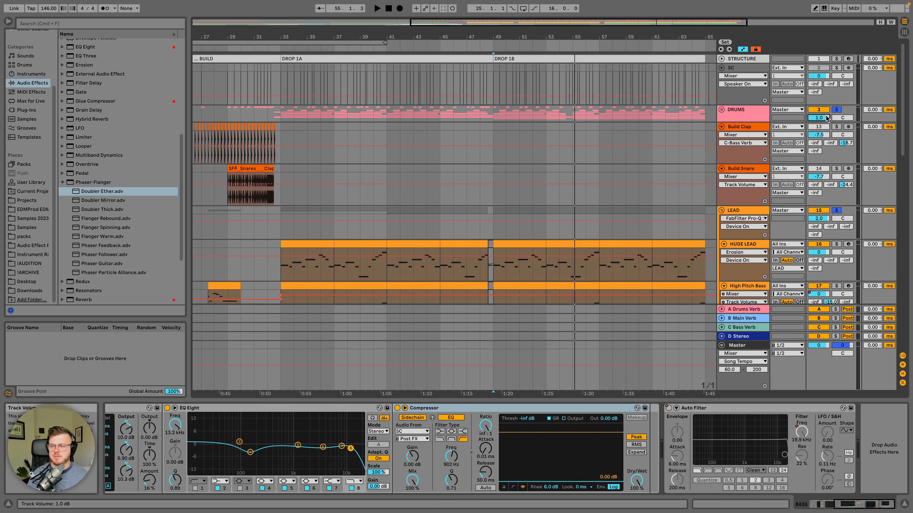
key(space)
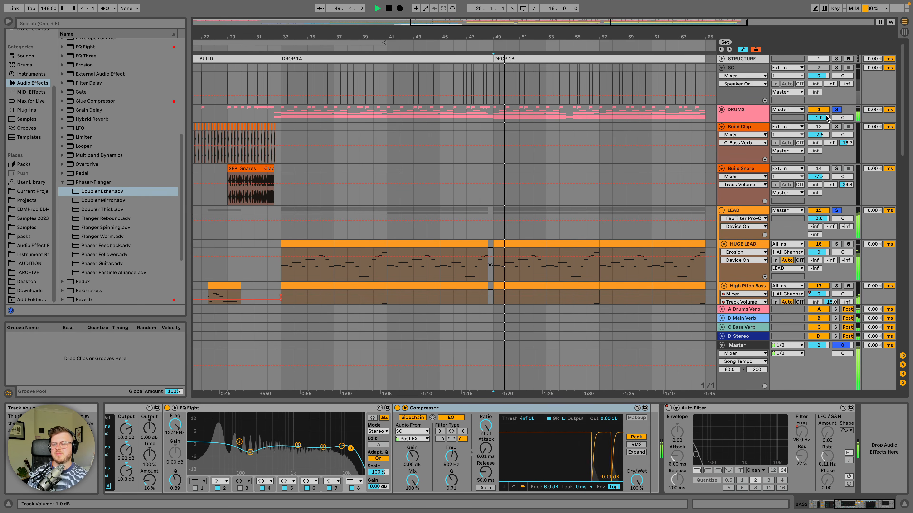
key(space)
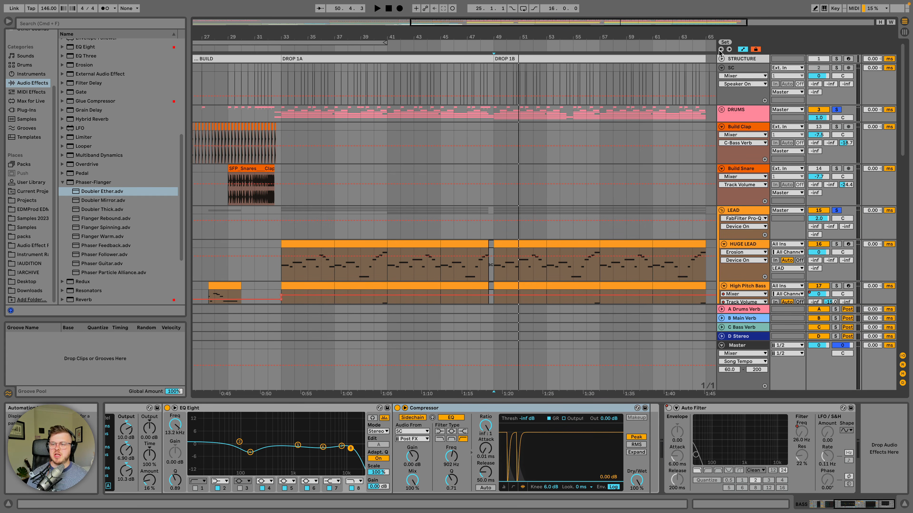
Step: Insert a new audio track and move it above the STRUCTURE track
click(734, 60)
key(super+t)
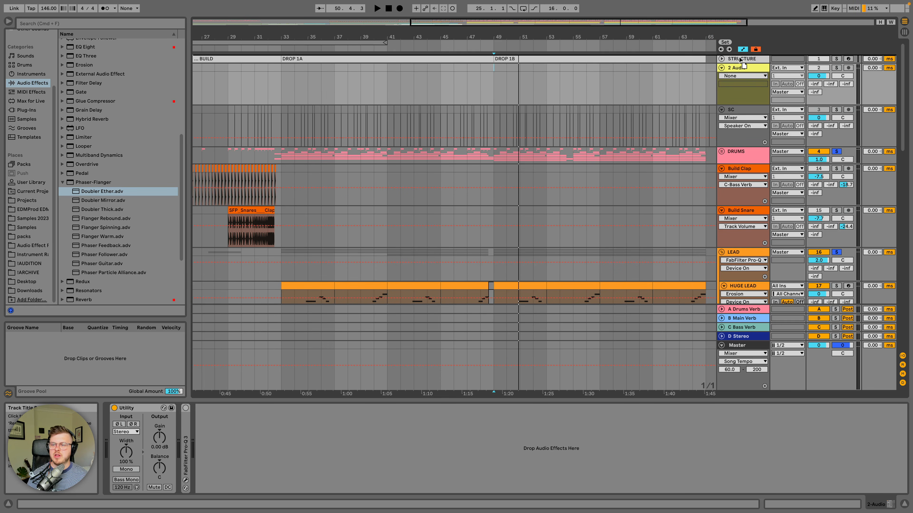
drag(739, 58, 739, 58)
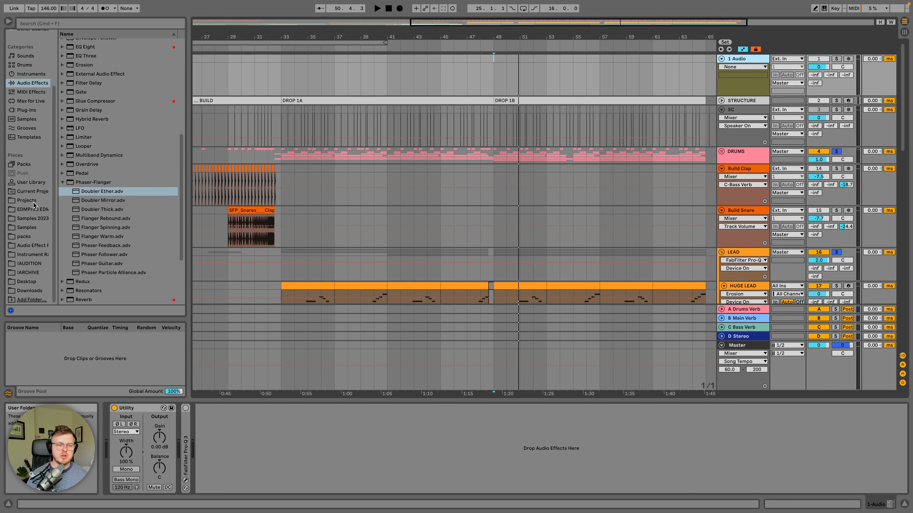
Step: Browse the Desktop folder through The Producer Launchpad and EDMProd Refs - Templates, and expand Genre Tracks
click(27, 281)
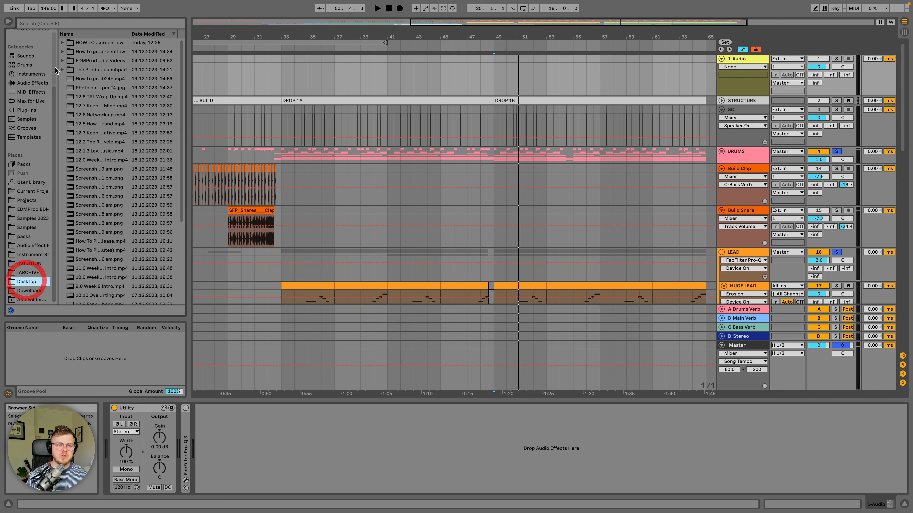
click(62, 61)
click(62, 60)
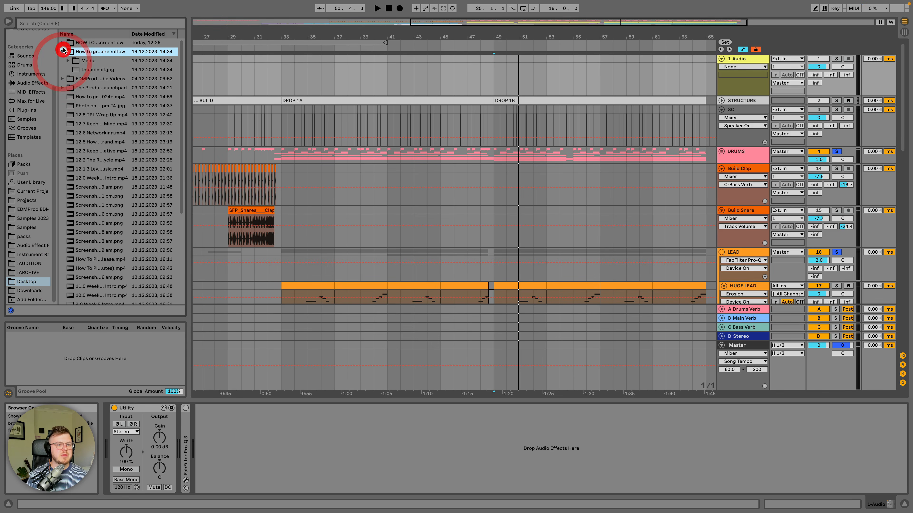
click(61, 60)
click(61, 70)
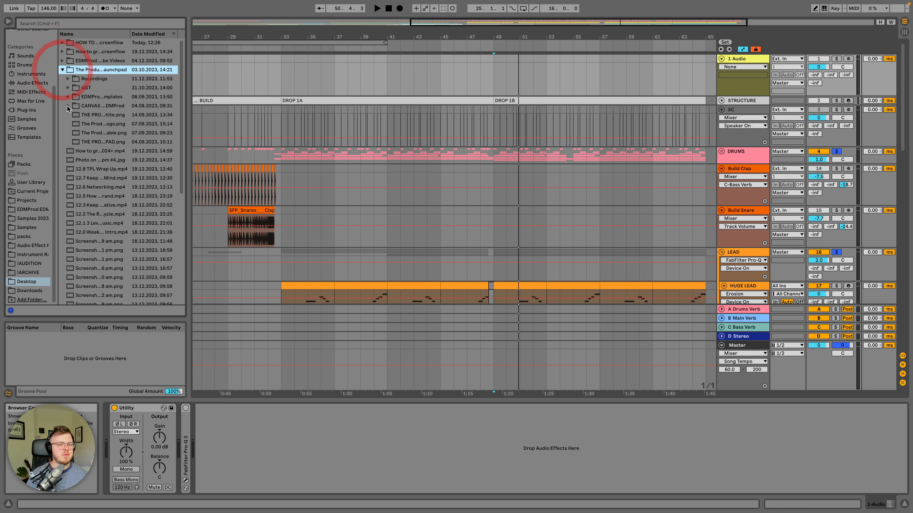
click(68, 97)
click(73, 106)
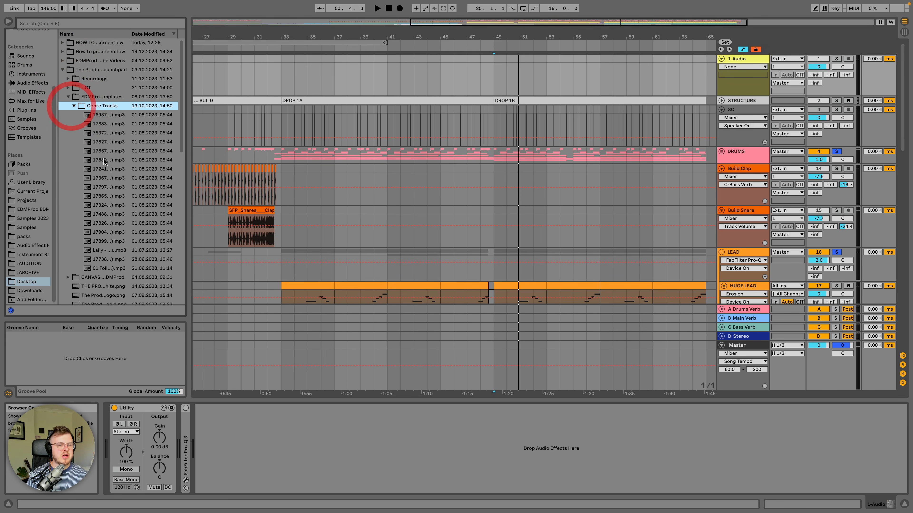
Step: Widen the browser to read the Genre Tracks file names, narrow it again and look over the LEAD tracks
drag(190, 123, 290, 113)
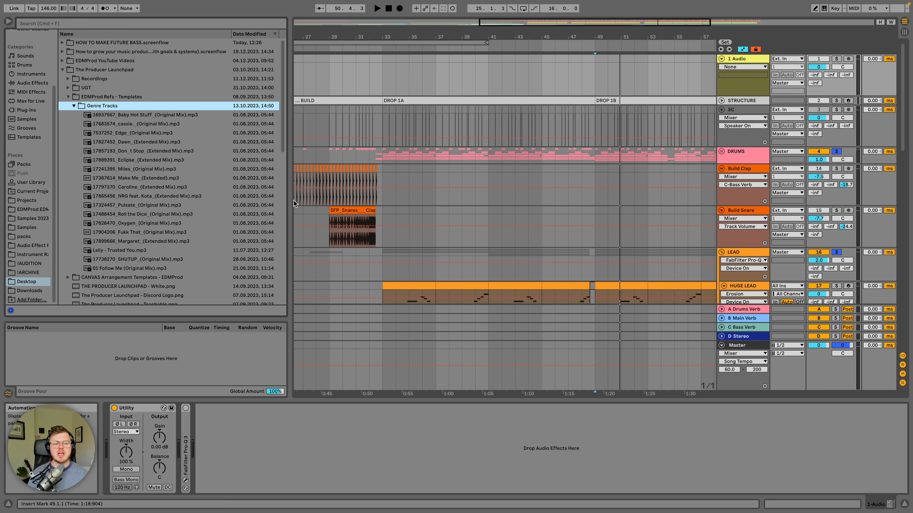
drag(283, 202, 193, 202)
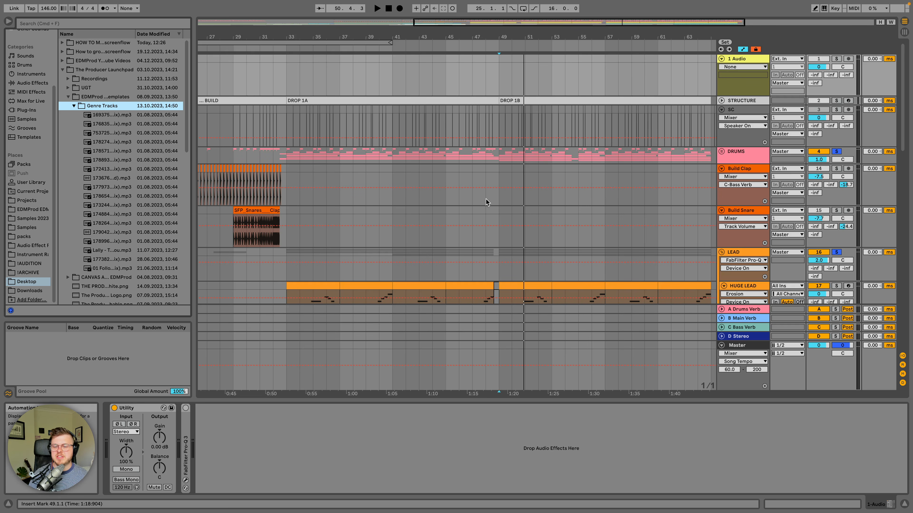
scroll(596, 209, down, 5)
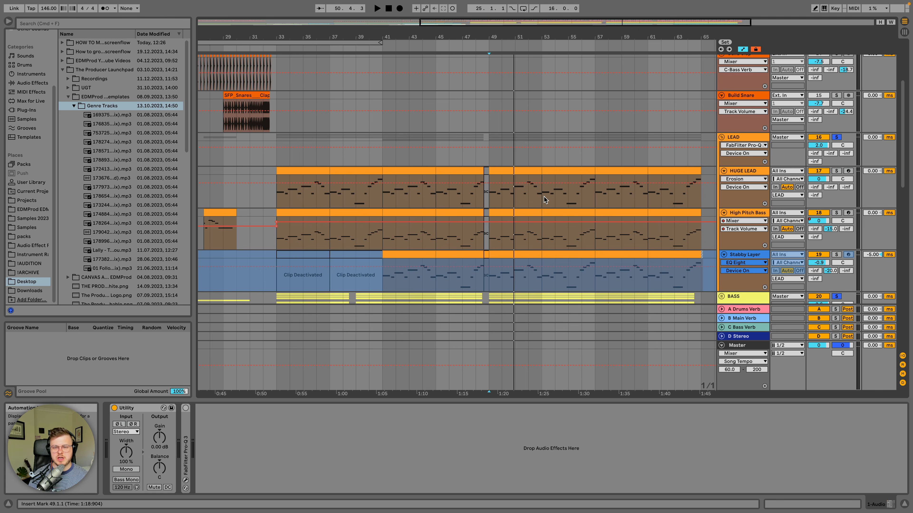
scroll(544, 197, up, 5)
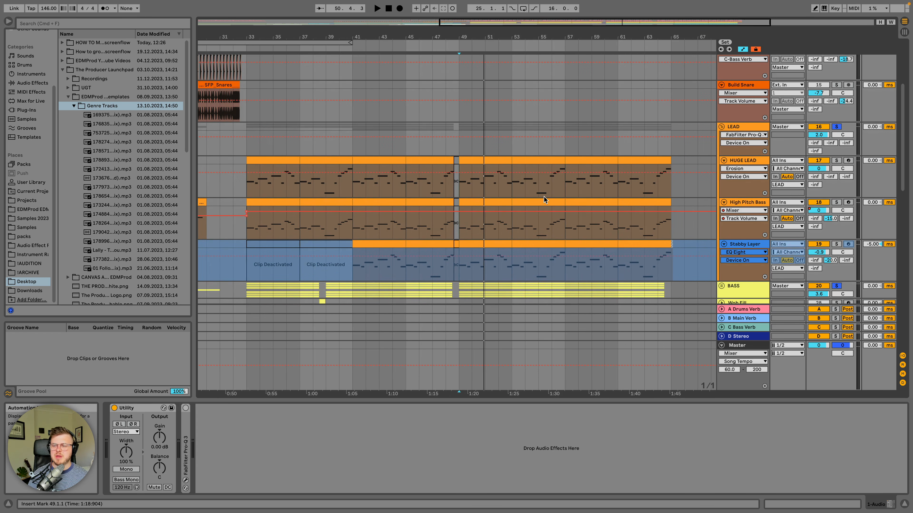
scroll(544, 200, down, 1)
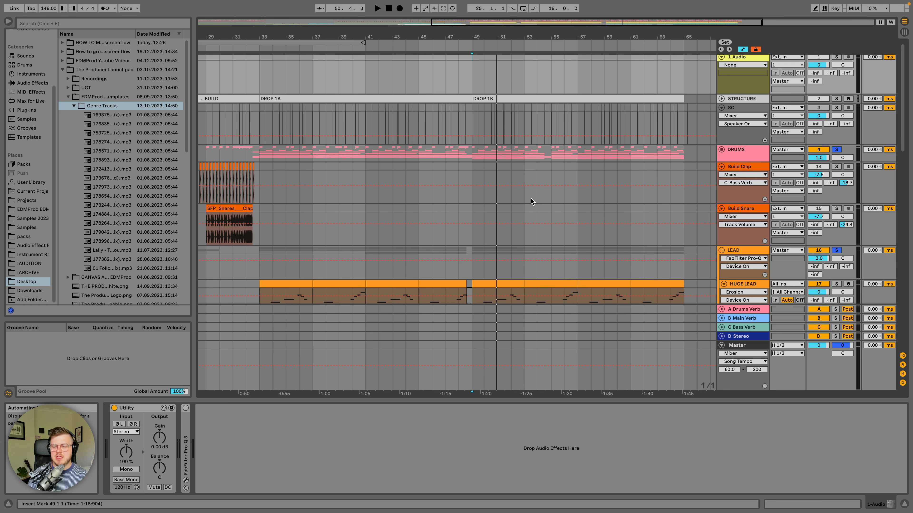
Step: Look over the device chains of the DRUMS and BASS groups and the Main Vocal track
click(748, 159)
scroll(746, 157, down, 4)
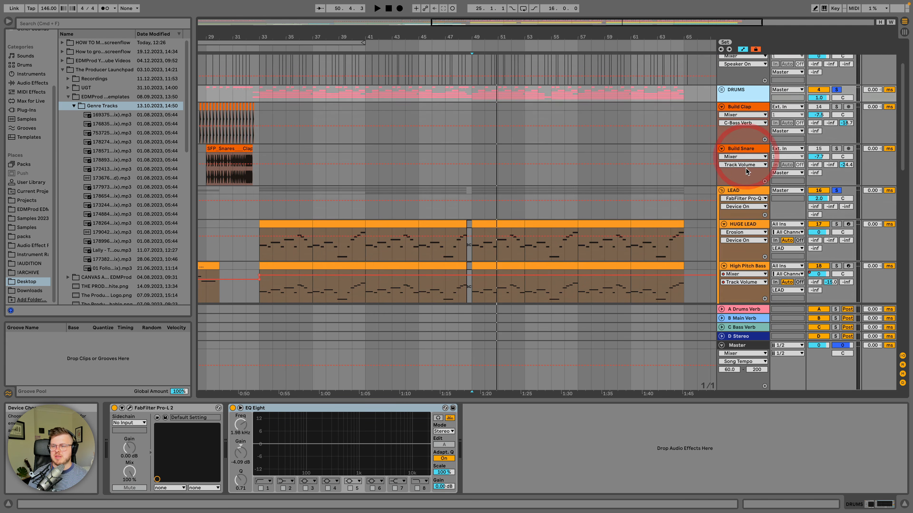
click(738, 191)
scroll(738, 191, down, 4)
click(744, 284)
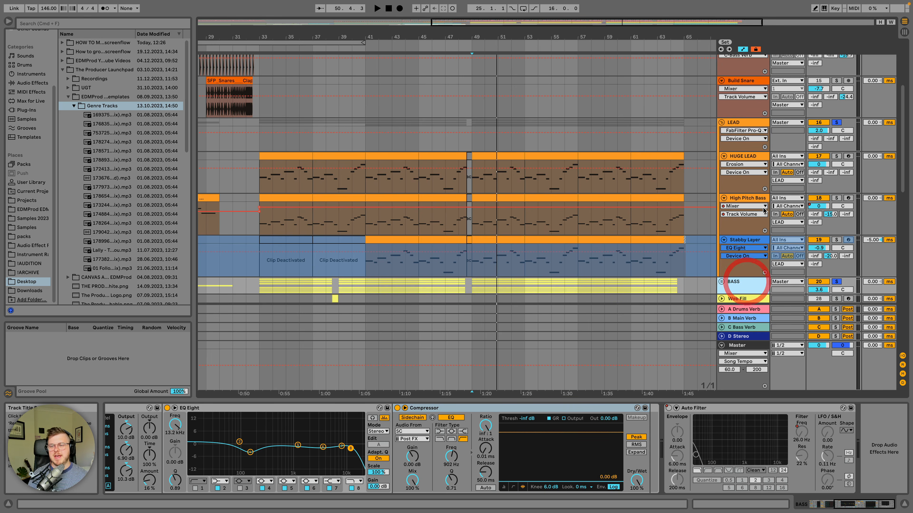
scroll(745, 224, down, 3)
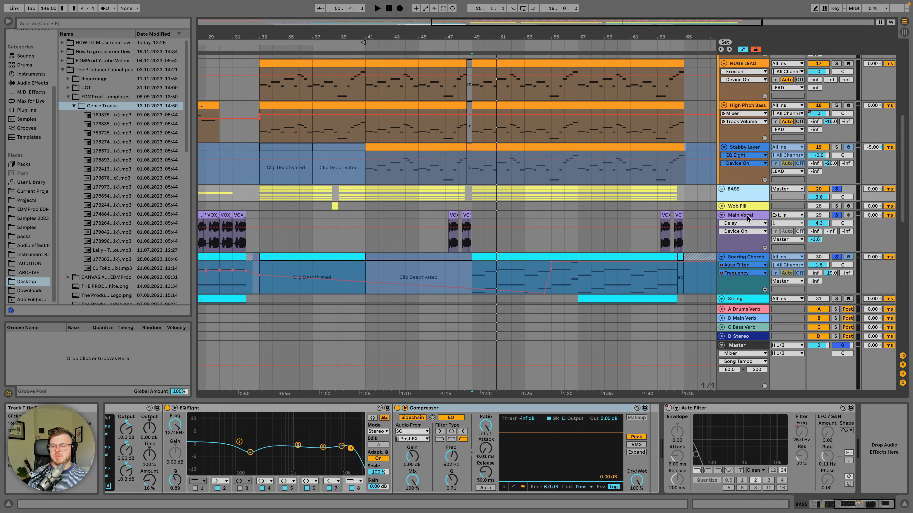
click(747, 216)
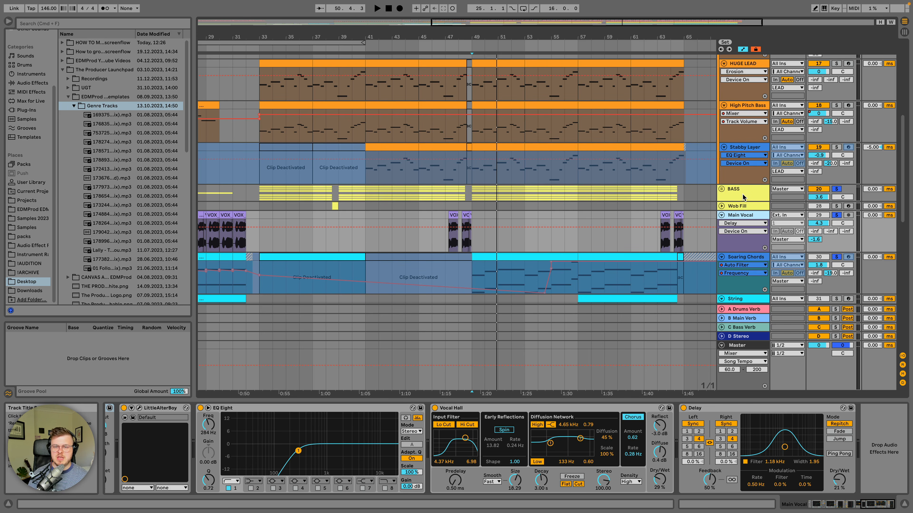
Step: Go back through the DRUMS, BASS and LEAD group device chains and compare their processing
scroll(742, 194, up, 10)
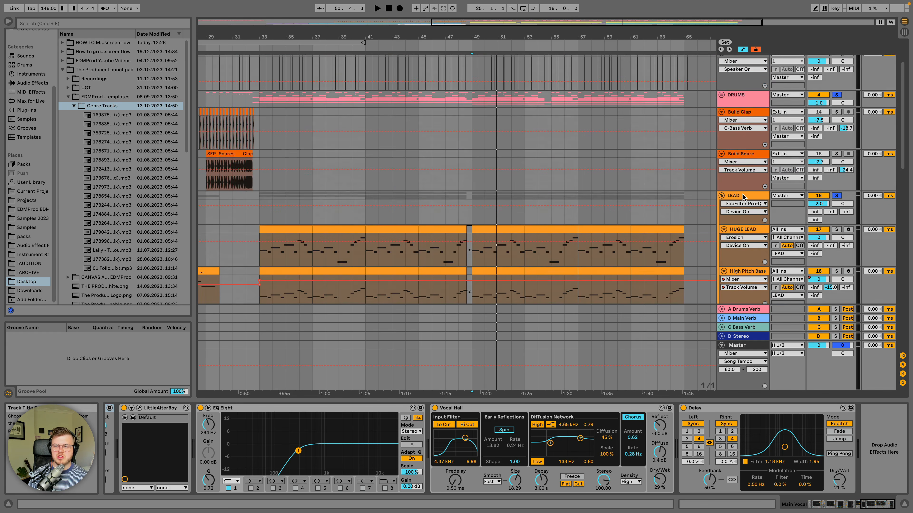
click(743, 155)
scroll(746, 155, down, 5)
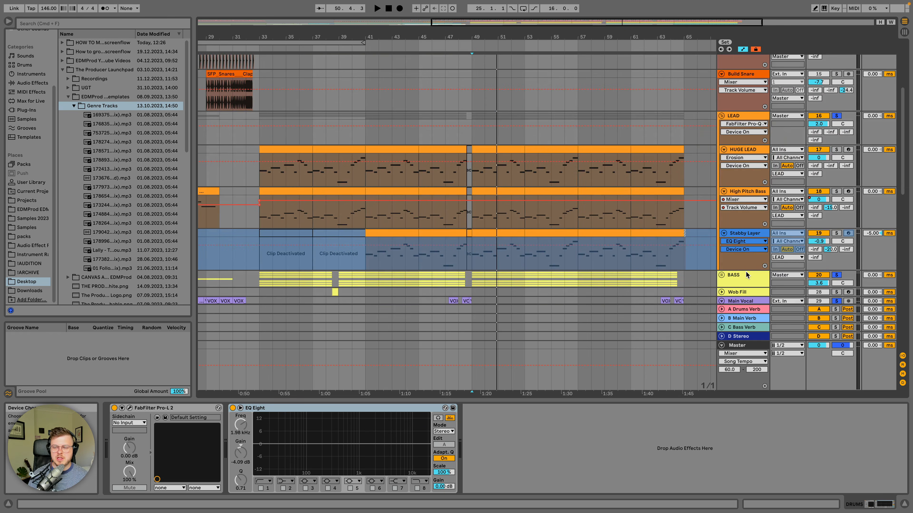
click(747, 275)
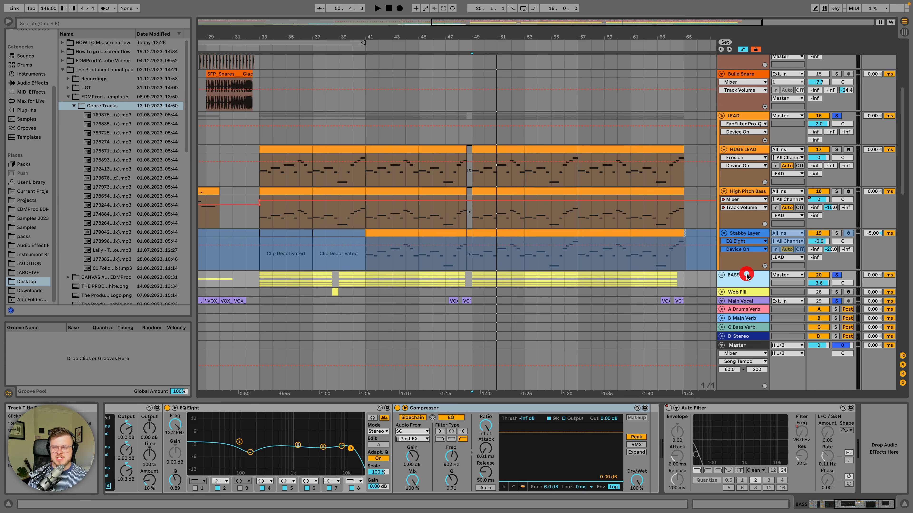
click(742, 116)
scroll(743, 117, up, 5)
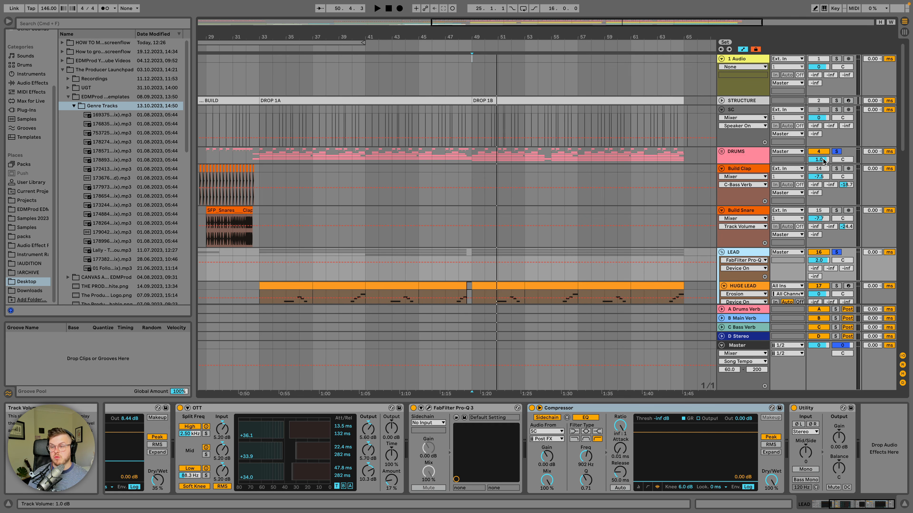
Step: Play DROP 1A from bar 33 while watching the Master's Spectrum, and stop
click(744, 343)
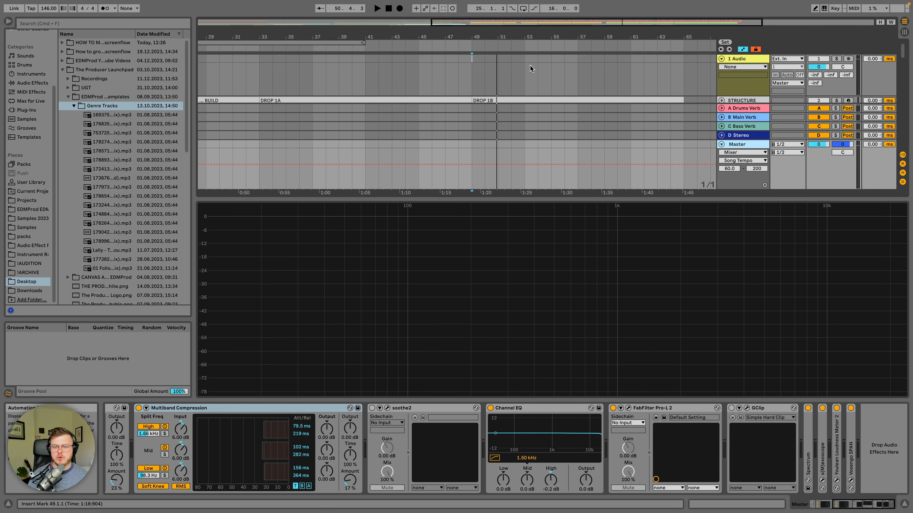
scroll(531, 68, down, 3)
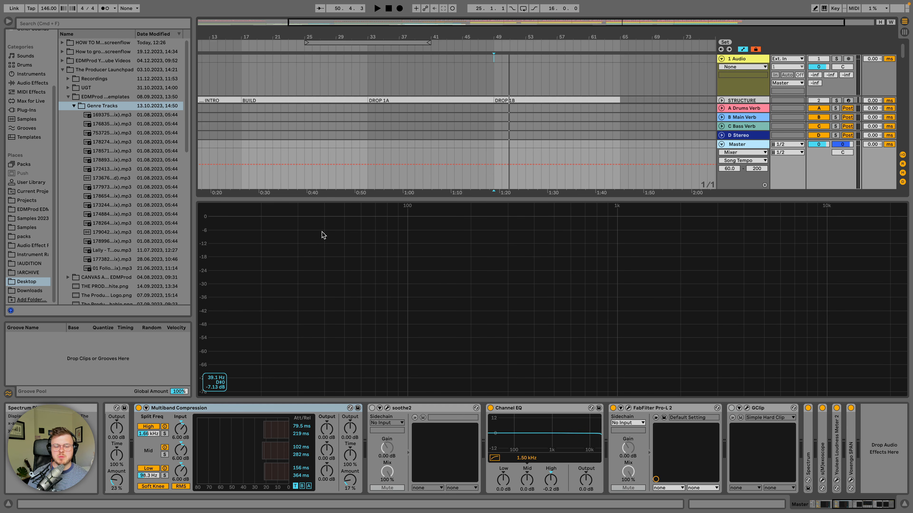
click(367, 60)
key(space)
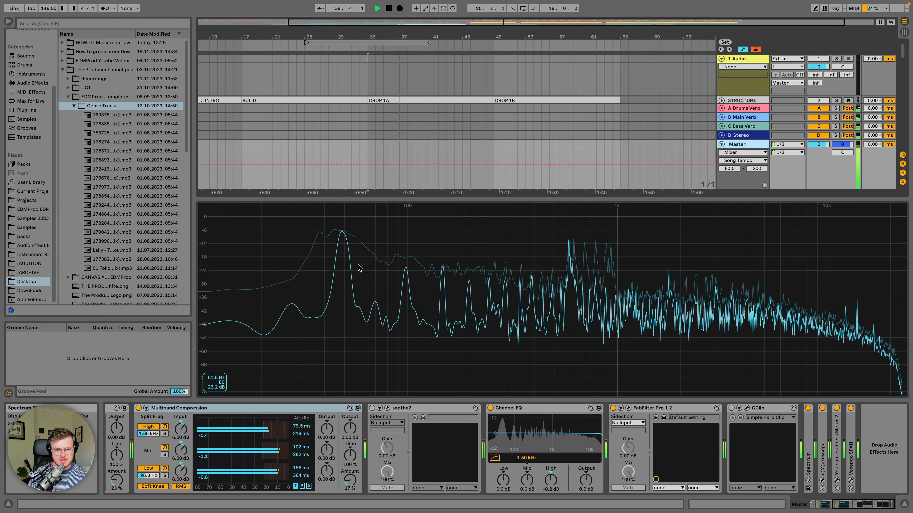
key(space)
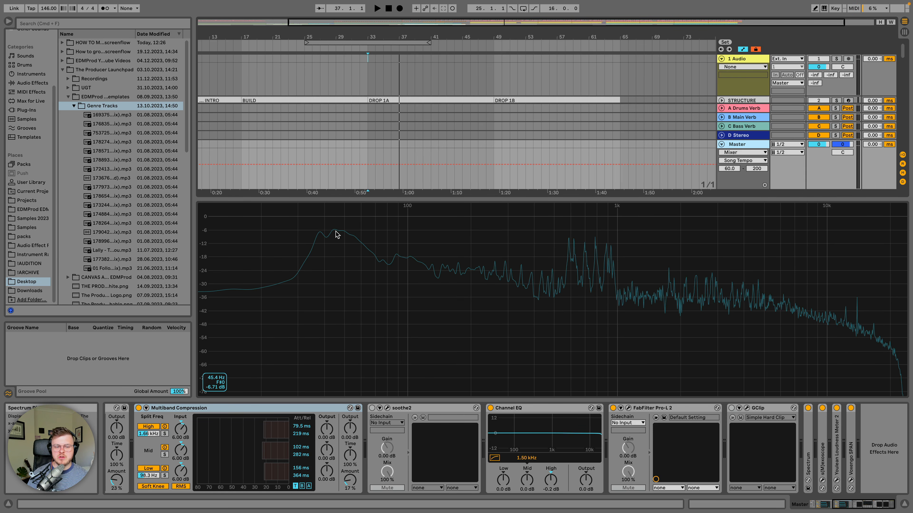
Step: Solo only the DRUMS group, replay DROP 1A from bar 33 while watching the Master's Spectrum, and stop
click(742, 100)
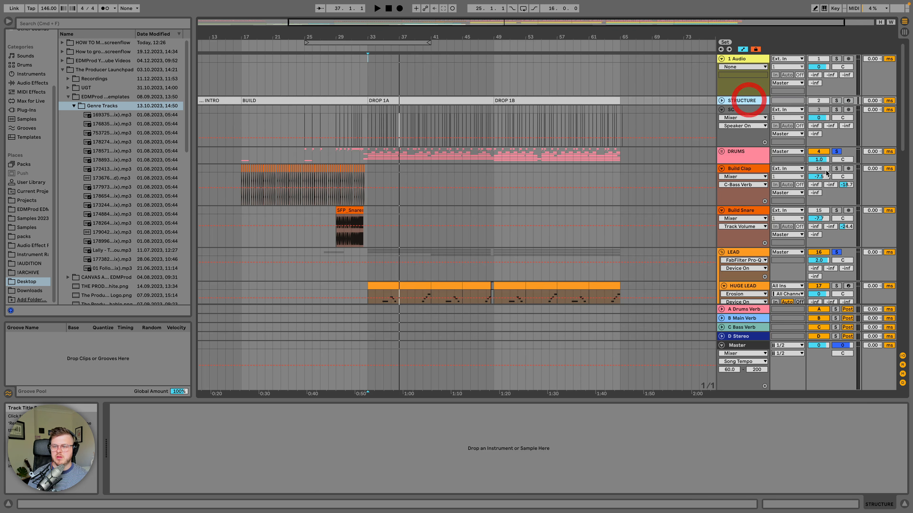
click(832, 151)
click(759, 345)
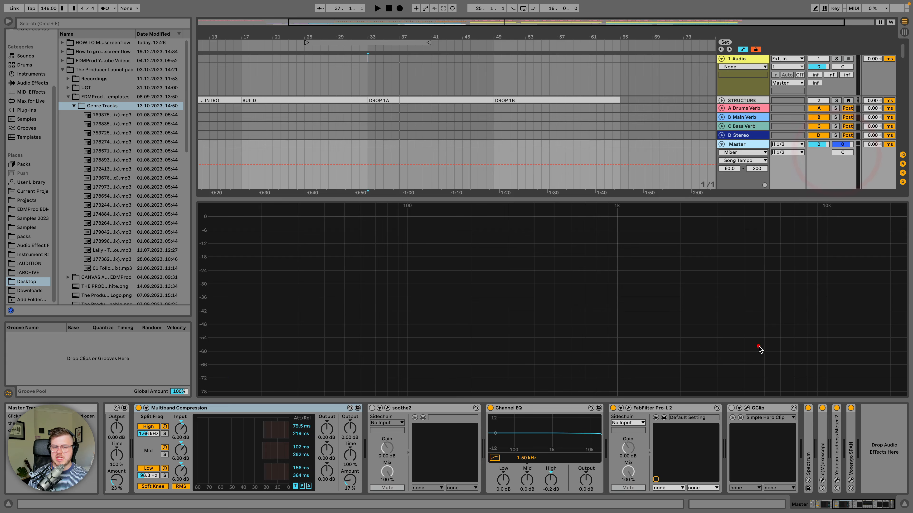
key(space)
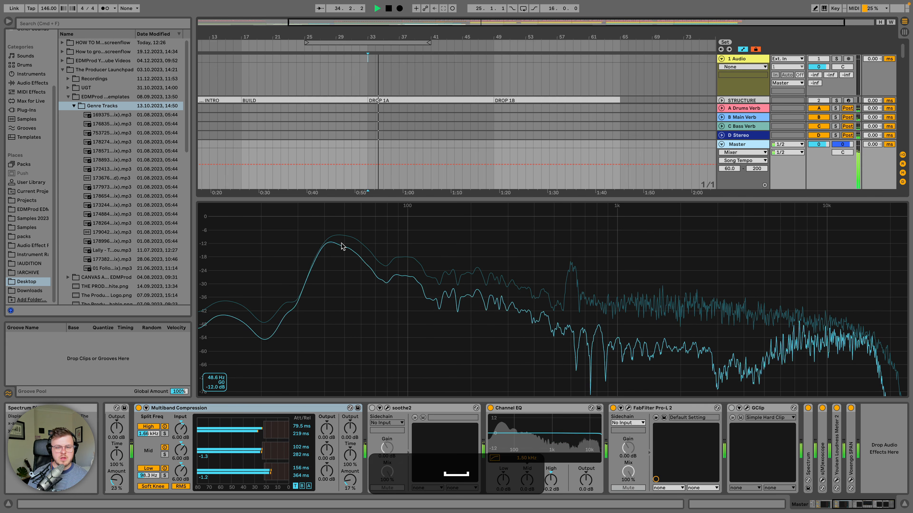
key(space)
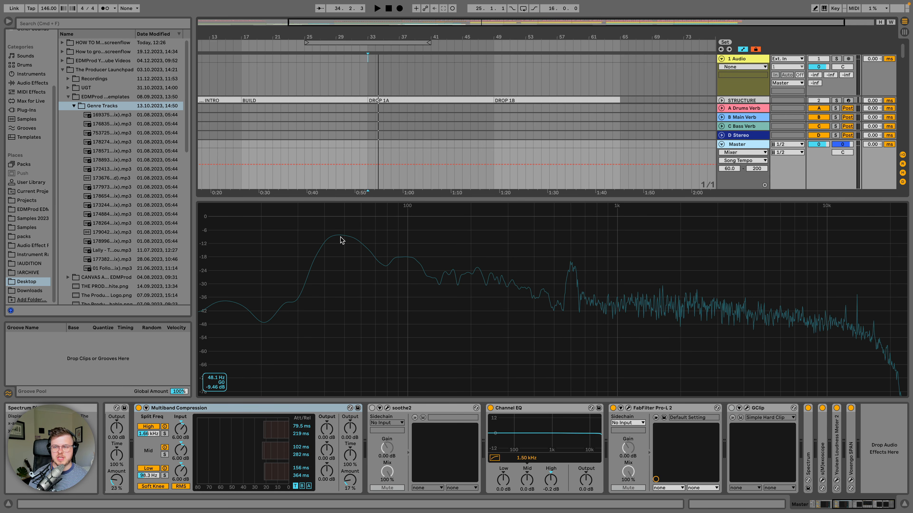
Step: Examine the Master and DRUMS device chains and the OTT device on the LEAD group
click(748, 101)
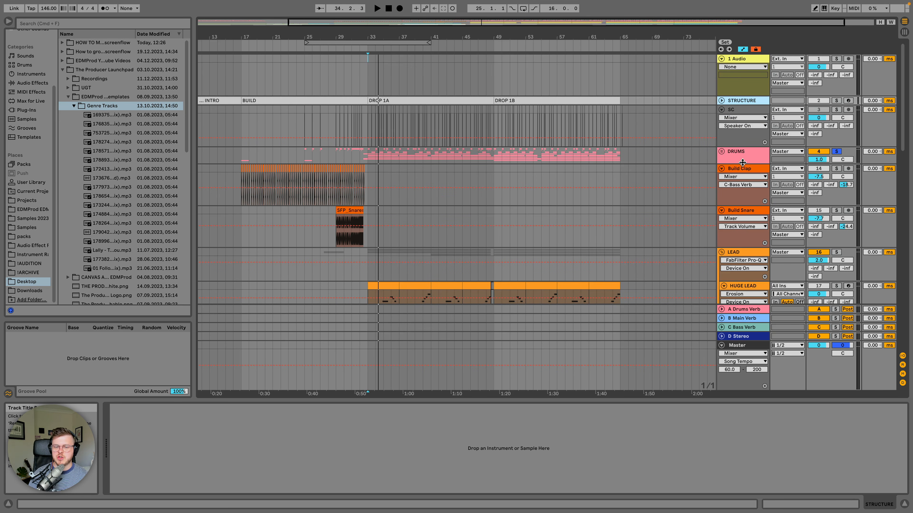
scroll(742, 162, down, 3)
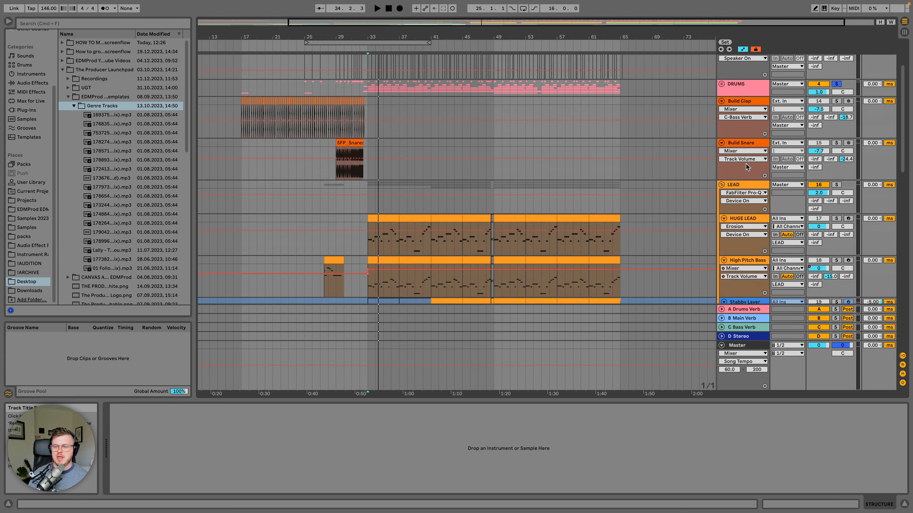
click(751, 345)
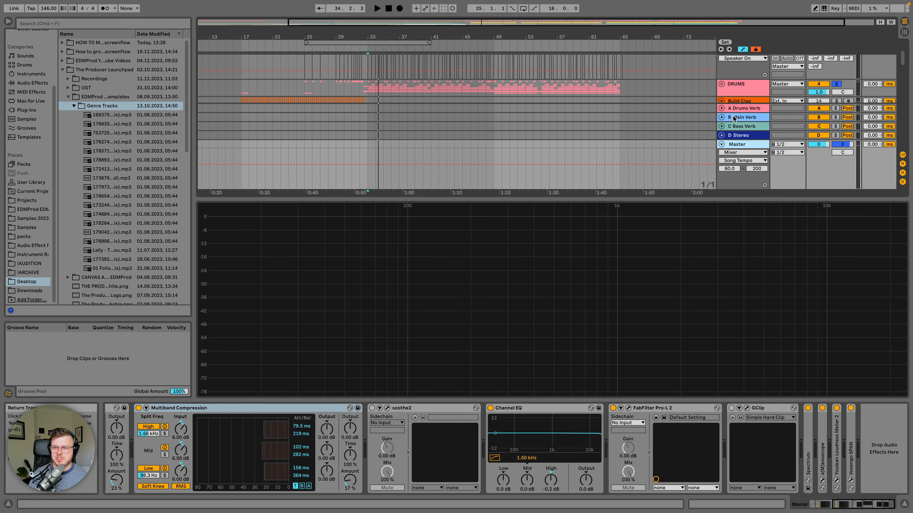
click(738, 87)
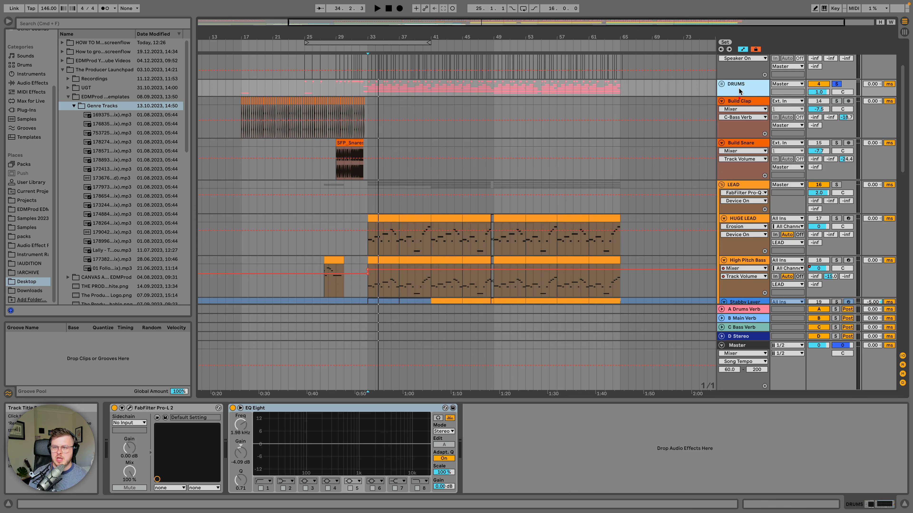
click(743, 184)
click(327, 408)
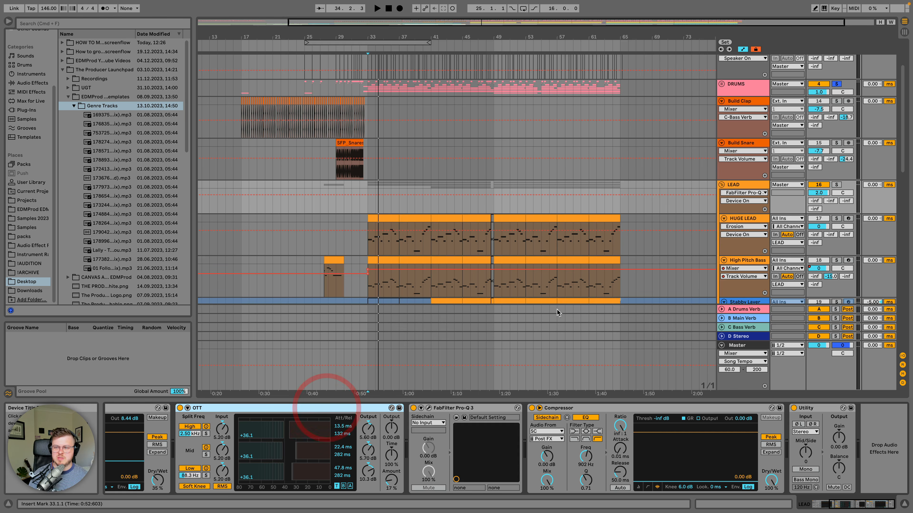
Step: Look over the device chains of the Main Vocal and Soaring Chords tracks below the LEAD group
click(744, 190)
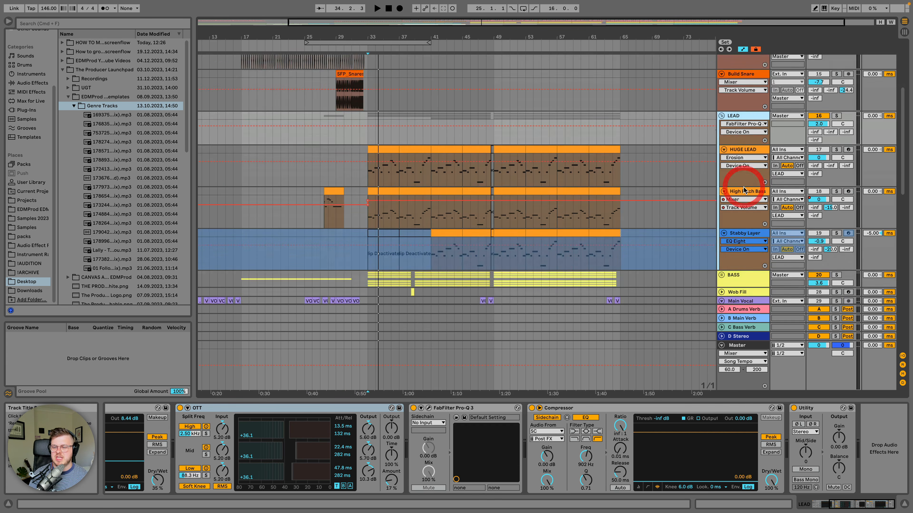
scroll(747, 216, down, 5)
click(749, 223)
scroll(749, 223, down, 1)
click(749, 220)
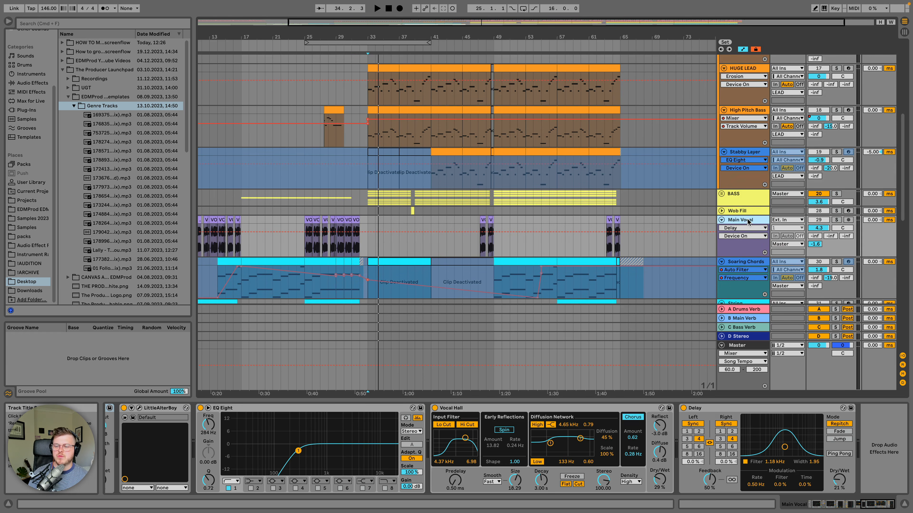
click(744, 263)
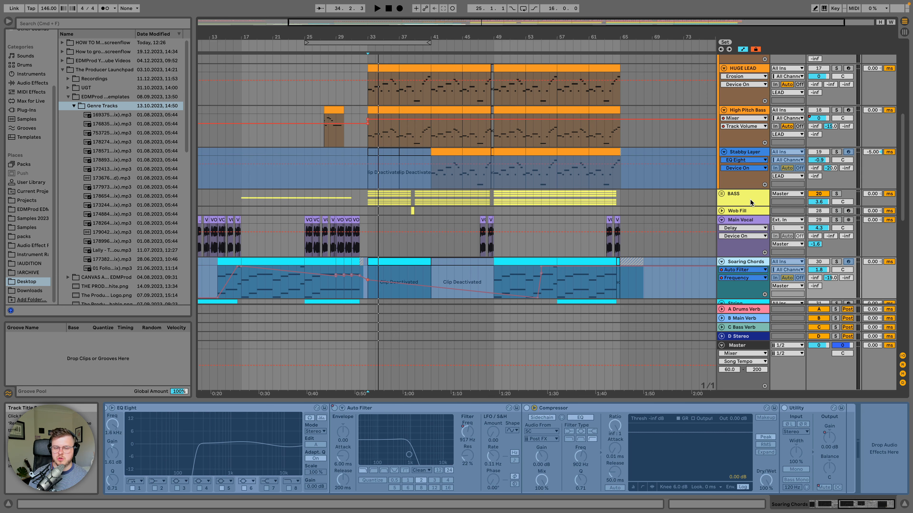
scroll(750, 202, up, 6)
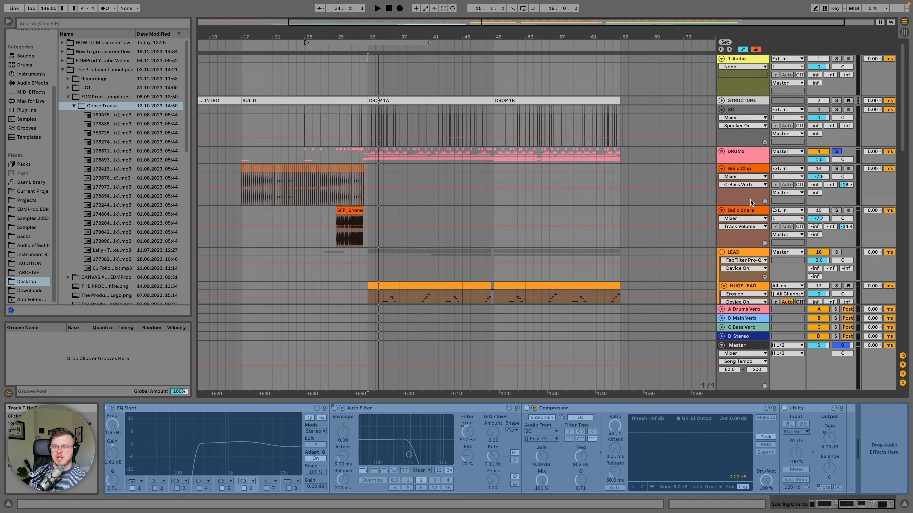
Step: Check the FabFilter Pro-L 2 limiter on the DRUMS group
click(744, 149)
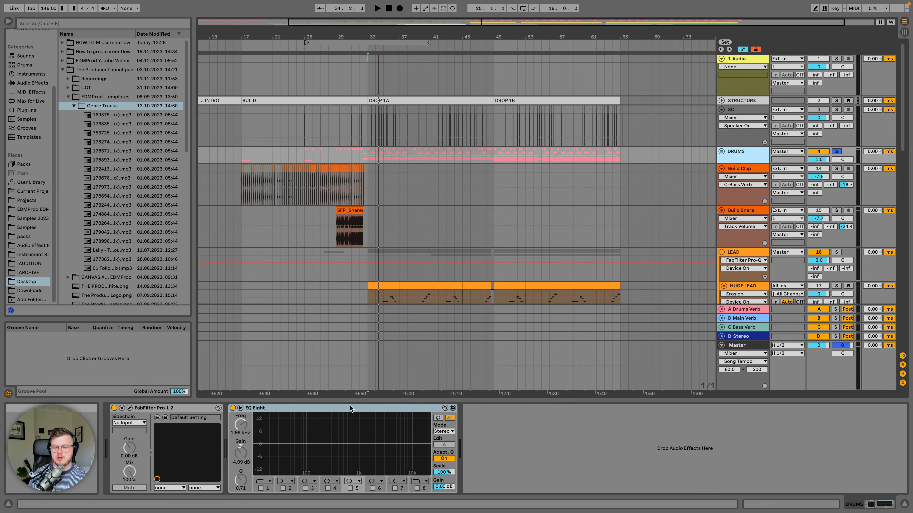
click(130, 408)
click(129, 407)
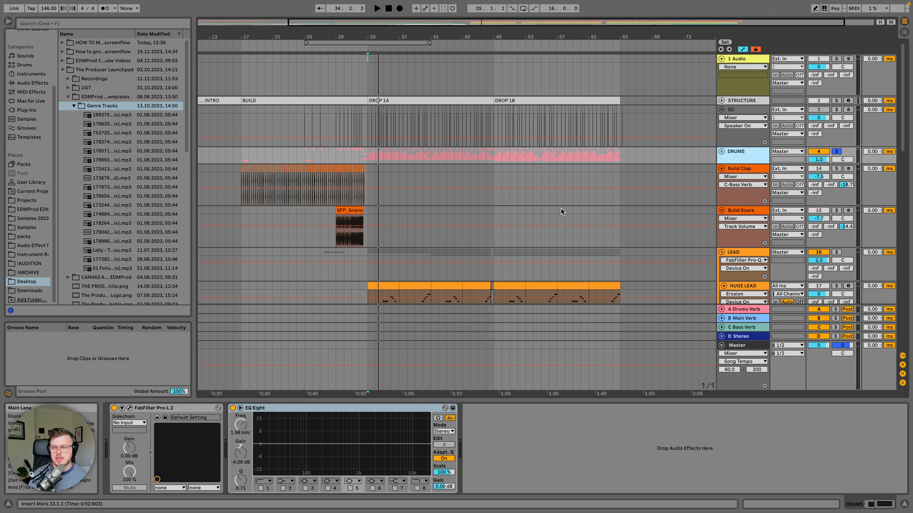
Step: Mark bars 33 to 39 of the HUGE LEAD track, and select the build section from bar 17 to 33
scroll(561, 209, down, 6)
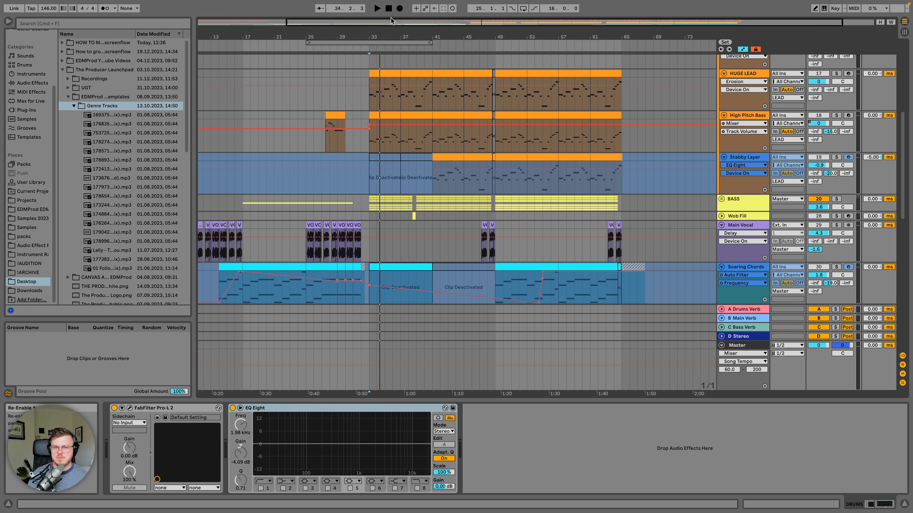
drag(385, 32, 446, 74)
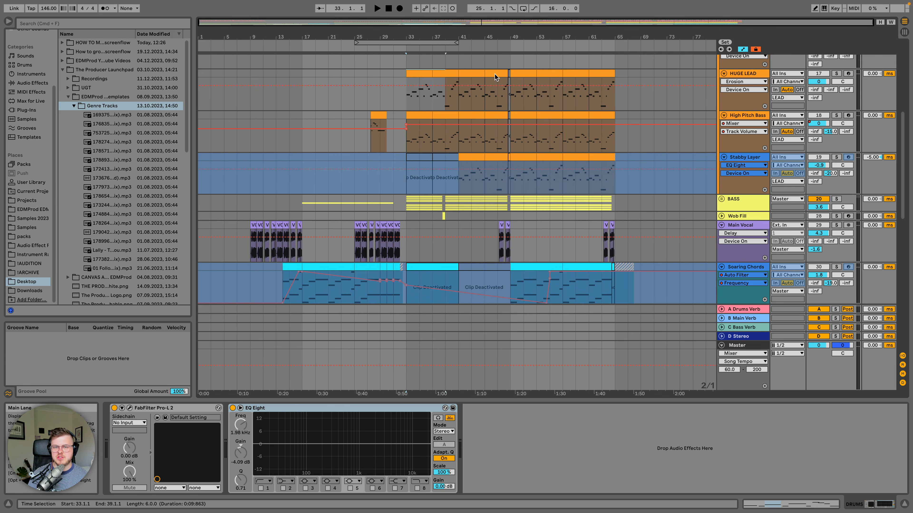
click(585, 76)
drag(301, 72, 404, 76)
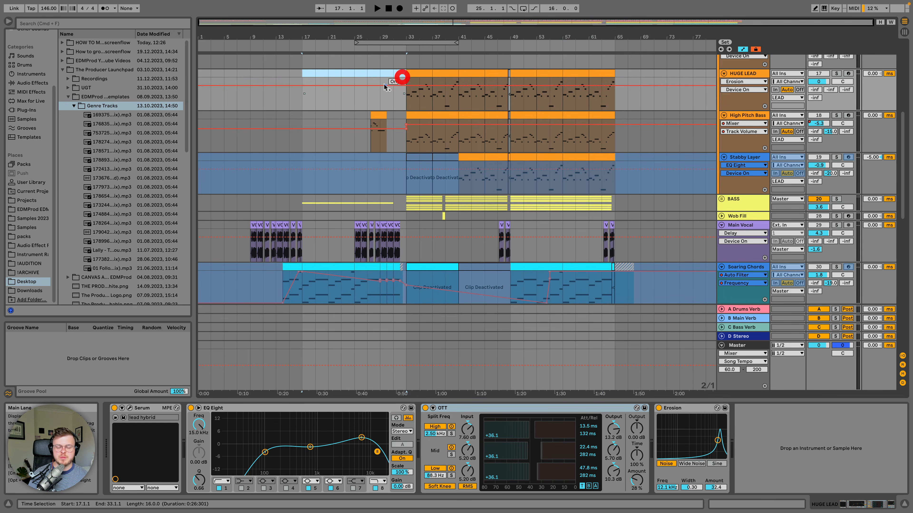
Step: Show the Utility Gain automation in the Master track's lane
scroll(388, 83, up, 5)
scroll(503, 180, down, 3)
scroll(602, 258, down, 10)
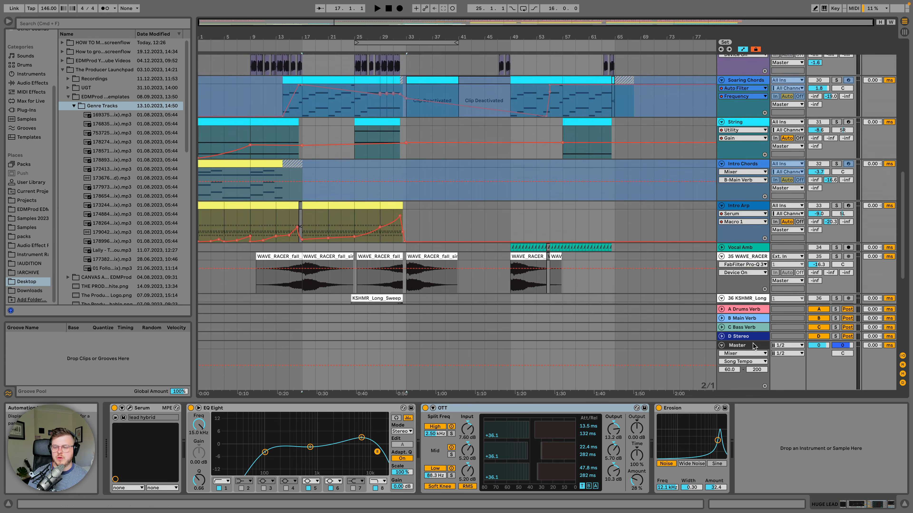
click(744, 353)
click(740, 368)
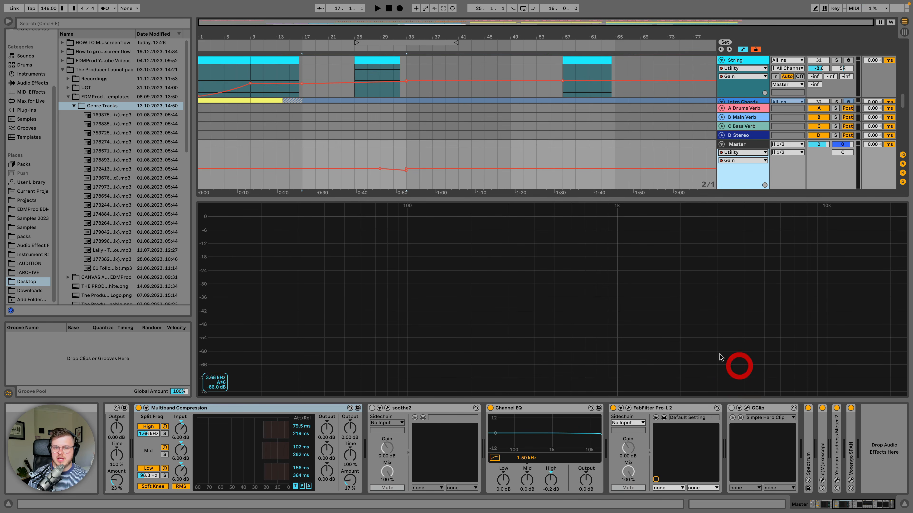
click(749, 146)
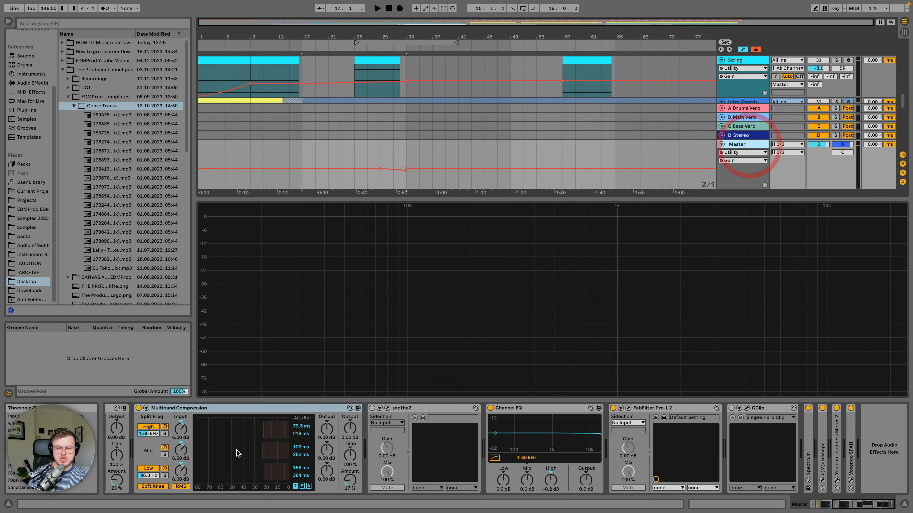
click(744, 147)
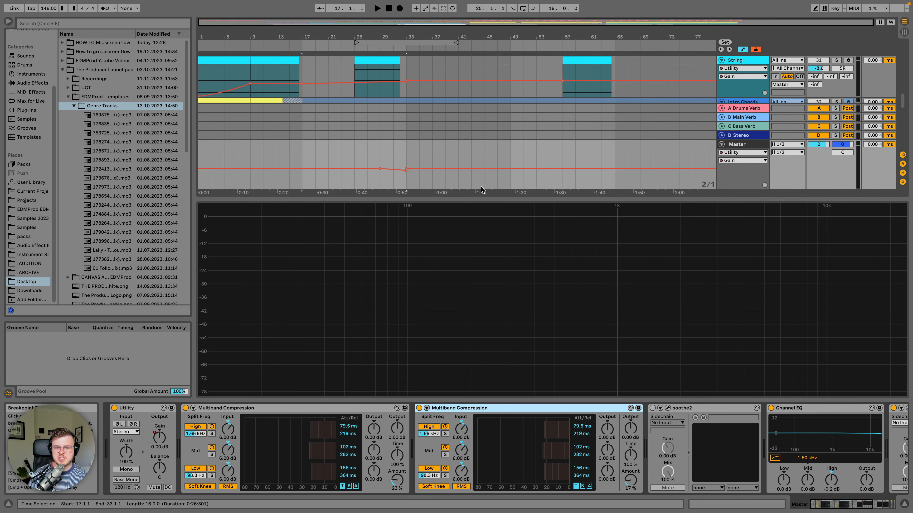
mouse_move(376, 179)
mouse_down()
mouse_move(393, 183)
mouse_move(407, 171)
mouse_up()
click(391, 169)
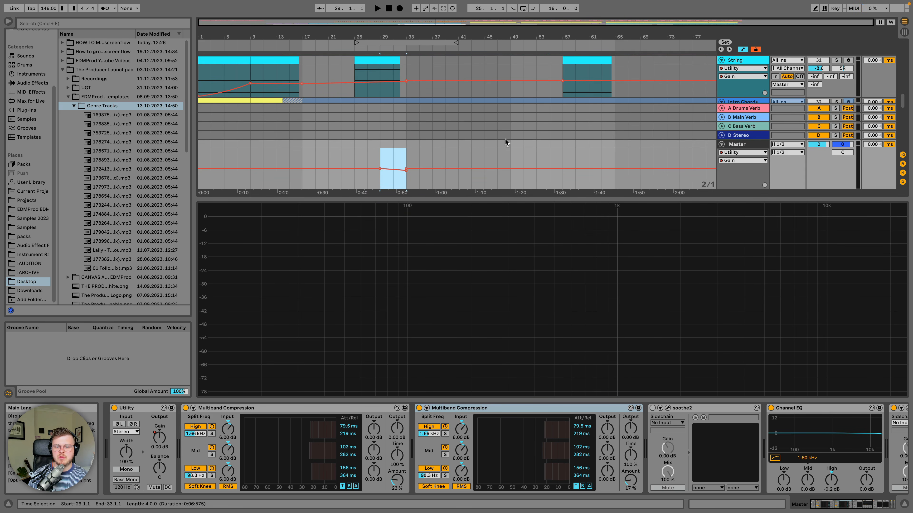
Step: Unfold the D Stereo return track and bring up its device chain
click(737, 145)
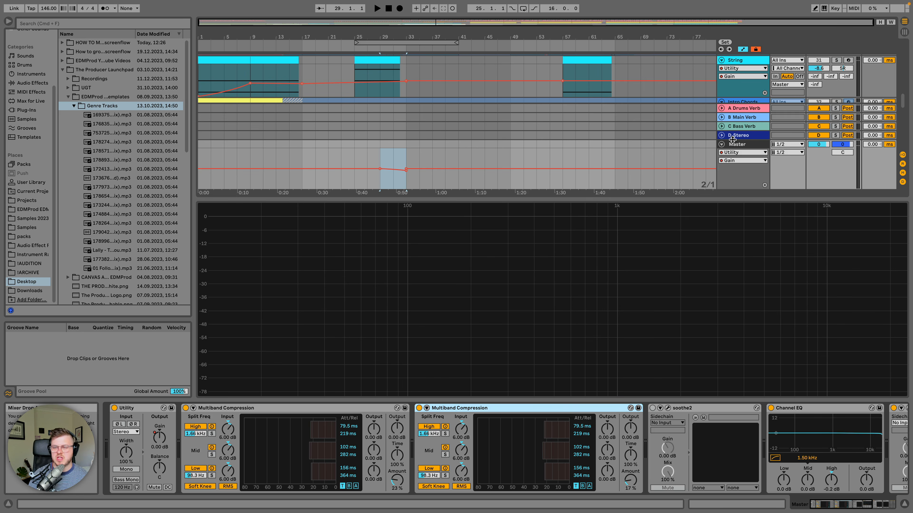
click(741, 58)
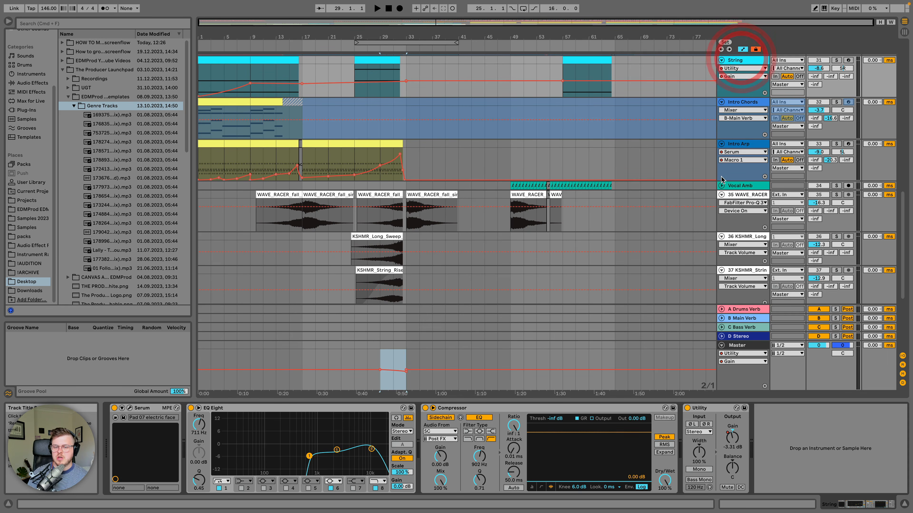
scroll(722, 179, down, 5)
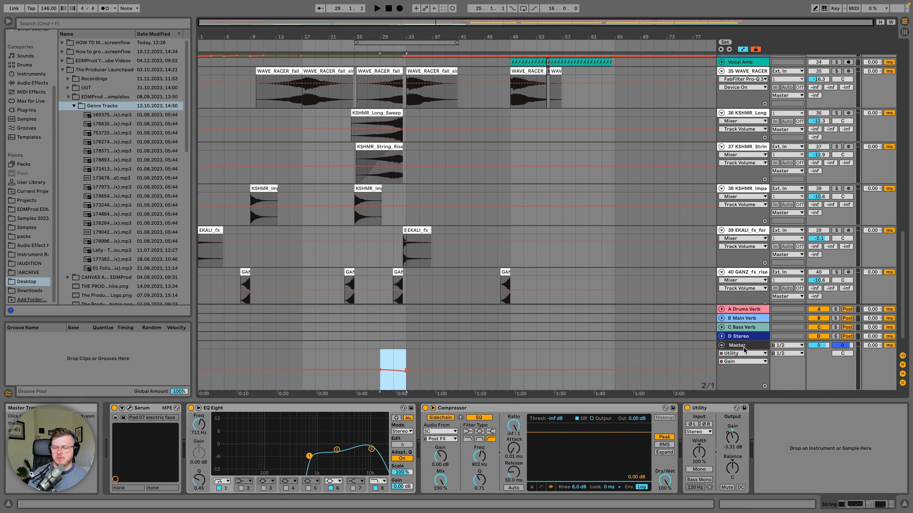
click(722, 337)
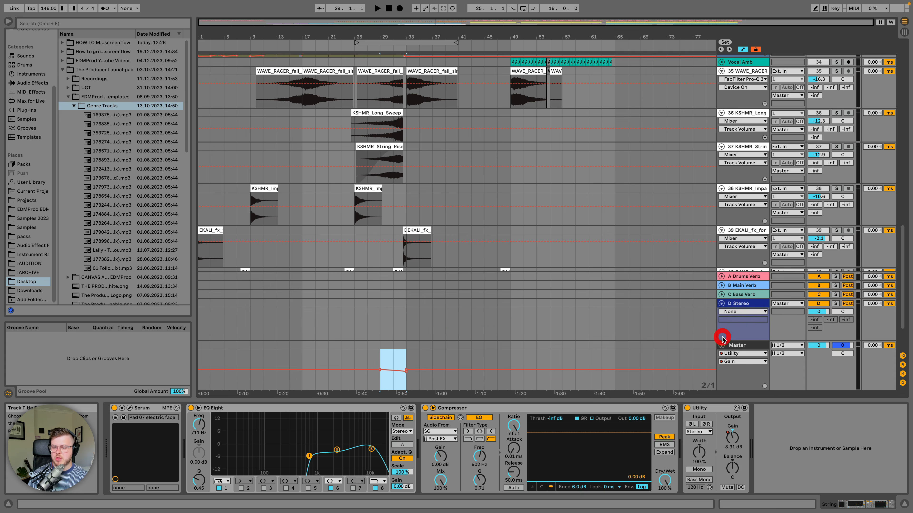
click(740, 305)
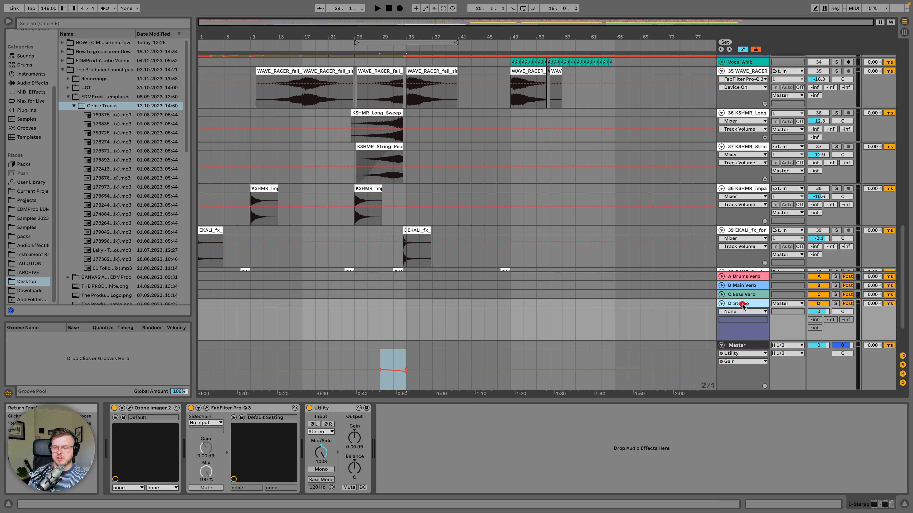
Step: Inspect the Ozone Imager 2 settings and the Utility's Mid/Side balance on D Stereo, and close the imager window
click(130, 409)
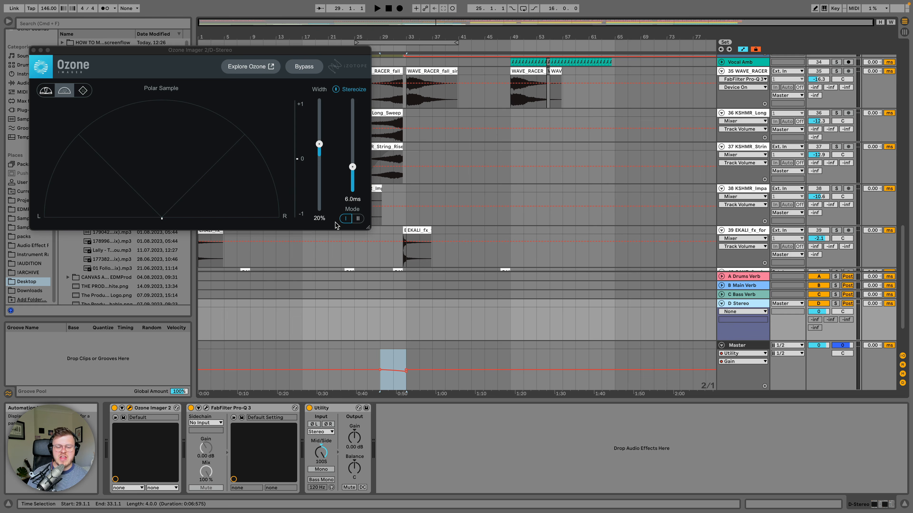
click(321, 452)
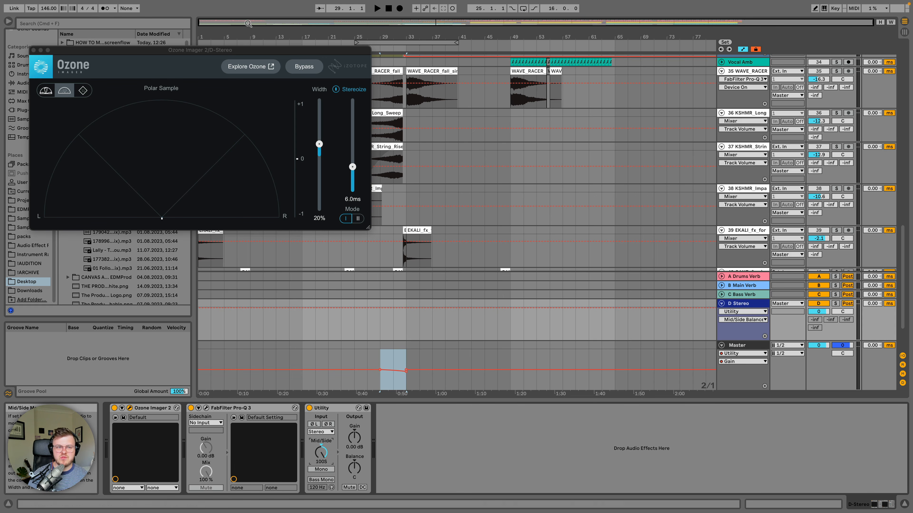
drag(201, 49, 261, 63)
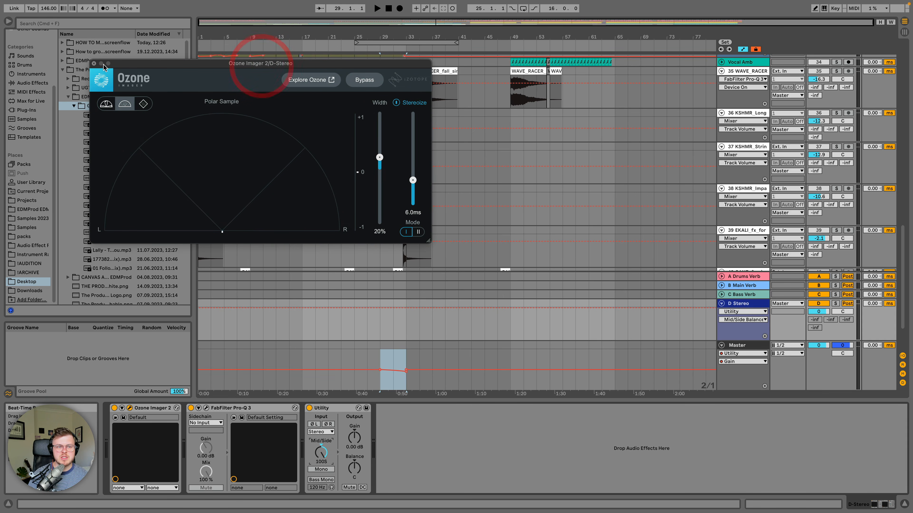
click(93, 64)
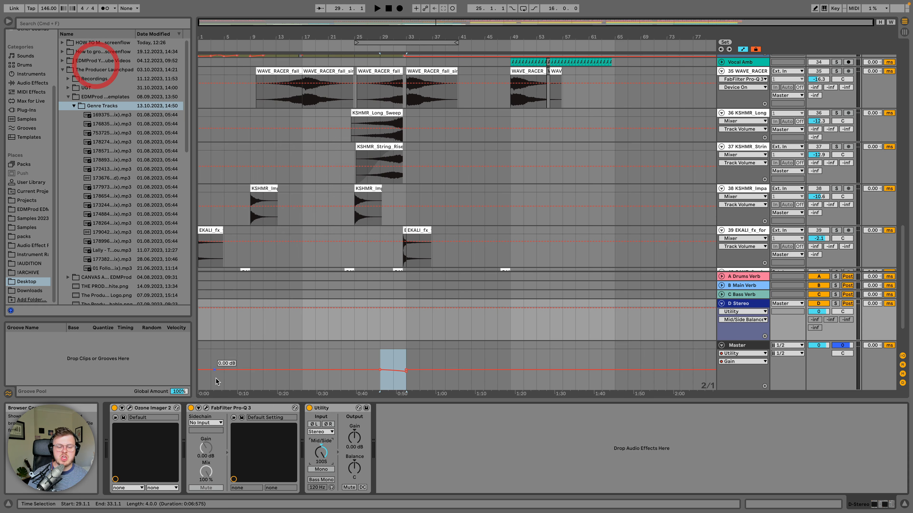
Step: Check the low-cut curve in D Stereo's FabFilter Pro-Q 3 and close its window
click(206, 408)
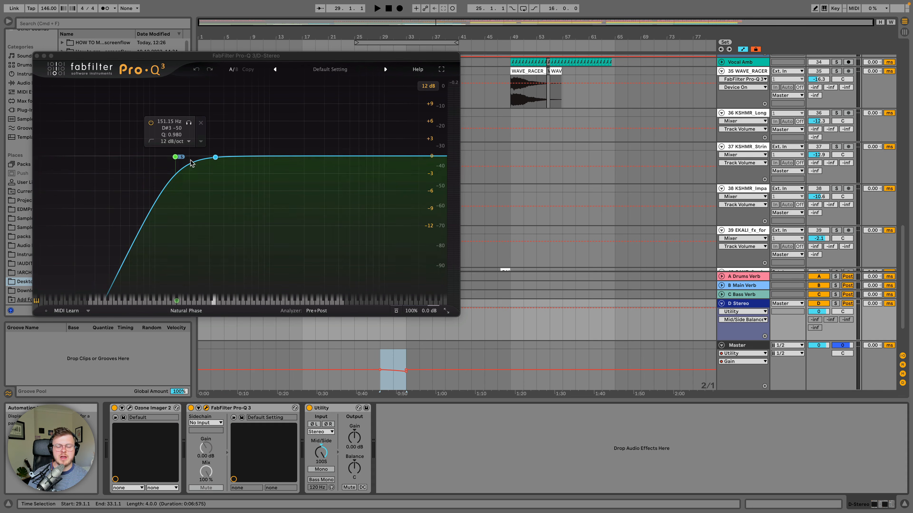
click(755, 306)
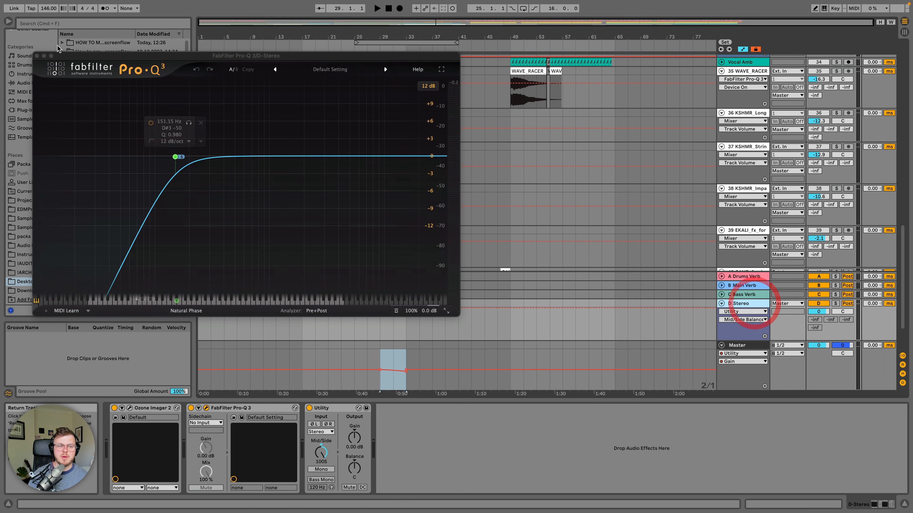
click(37, 56)
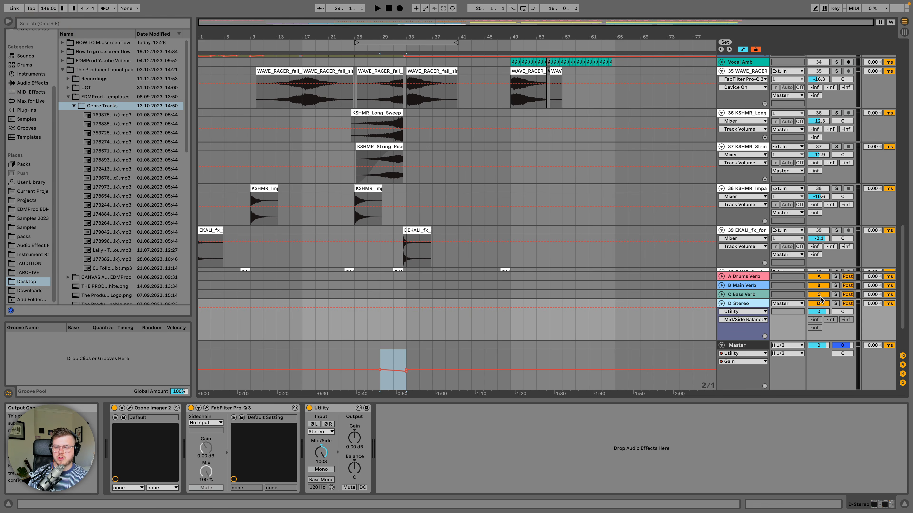
Step: Solo the D Stereo return and audition it from bar 29 into the drop, with its device chain shown
click(835, 303)
scroll(585, 224, up, 10)
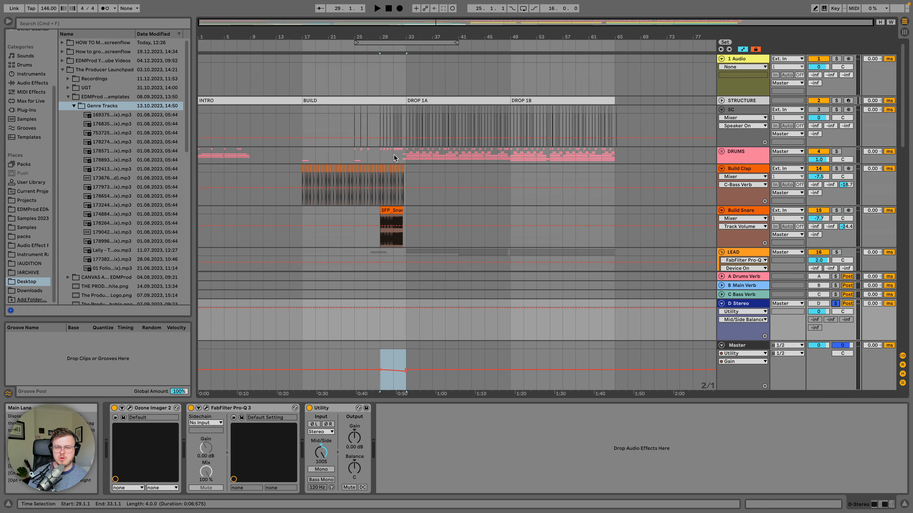
click(402, 157)
scroll(402, 155, down, 2)
click(383, 119)
key(space)
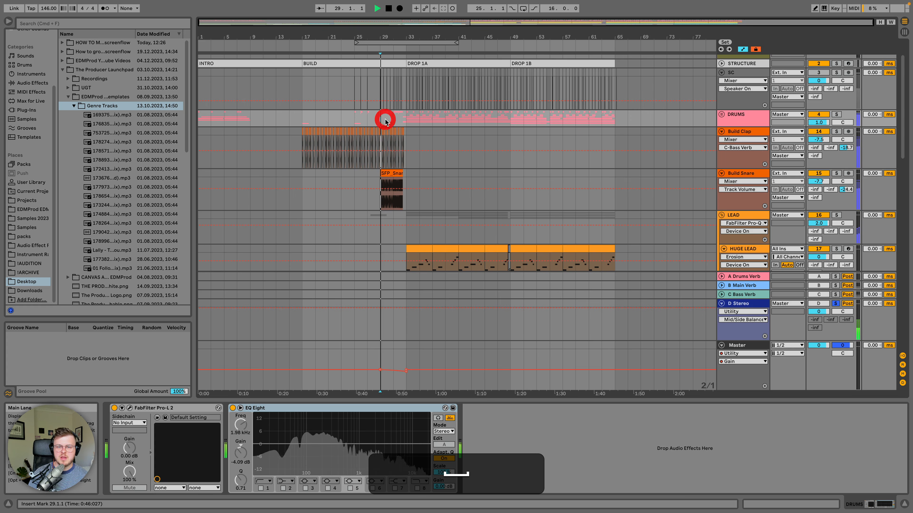
scroll(457, 150, down, 6)
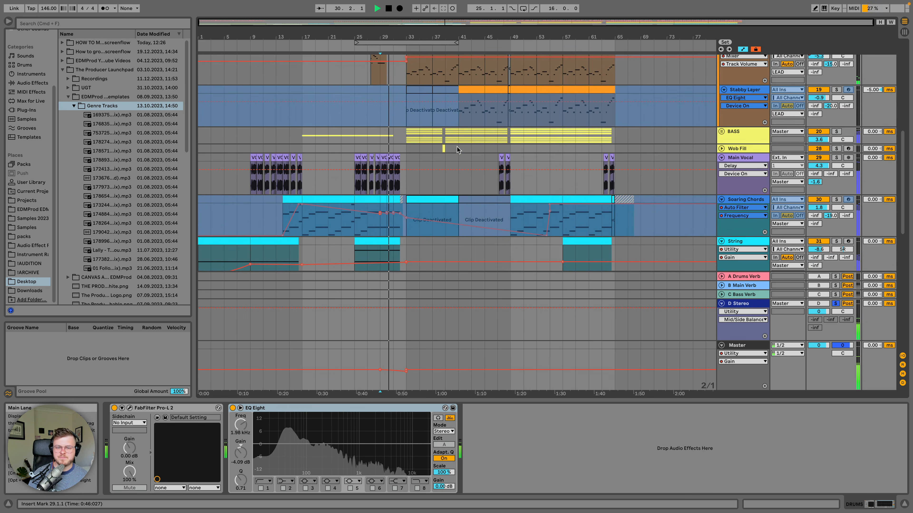
scroll(453, 155, down, 2)
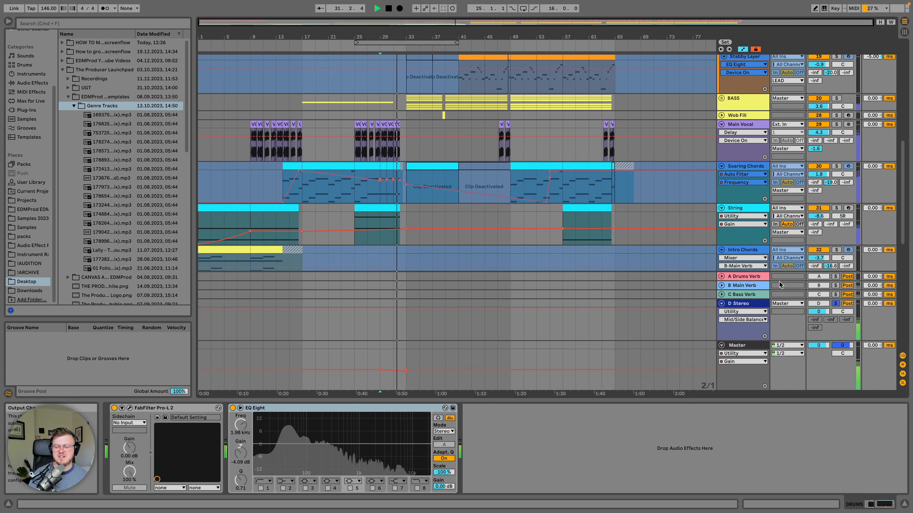
click(753, 304)
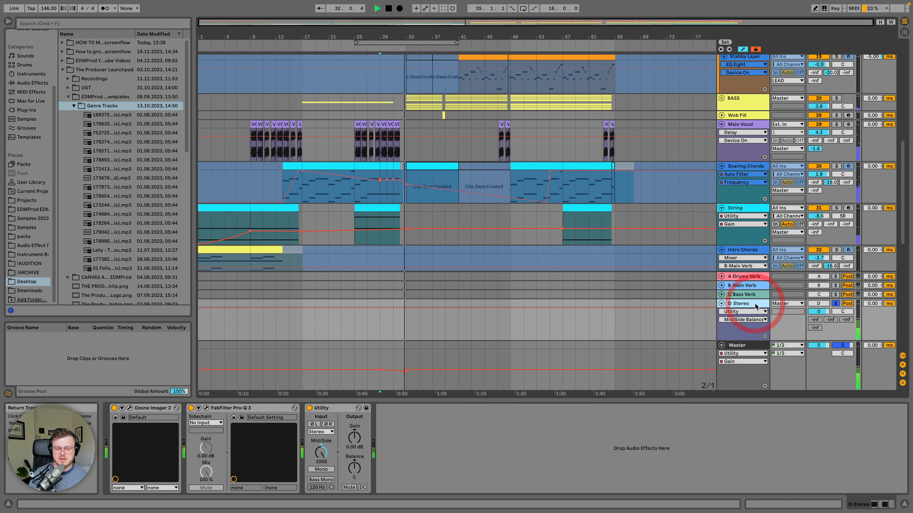
key(space)
Step: Unsolo D Stereo, turn the return off, and play the drop from bar 33 without it
click(835, 305)
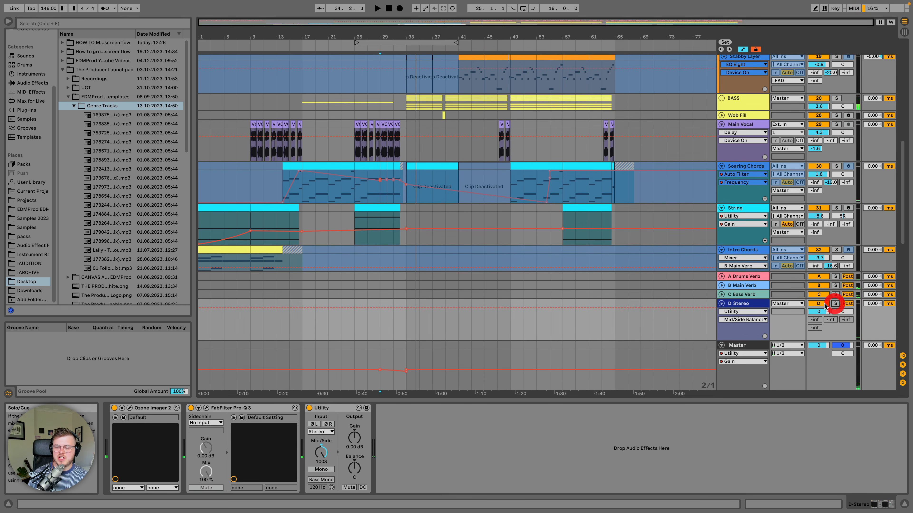
click(819, 304)
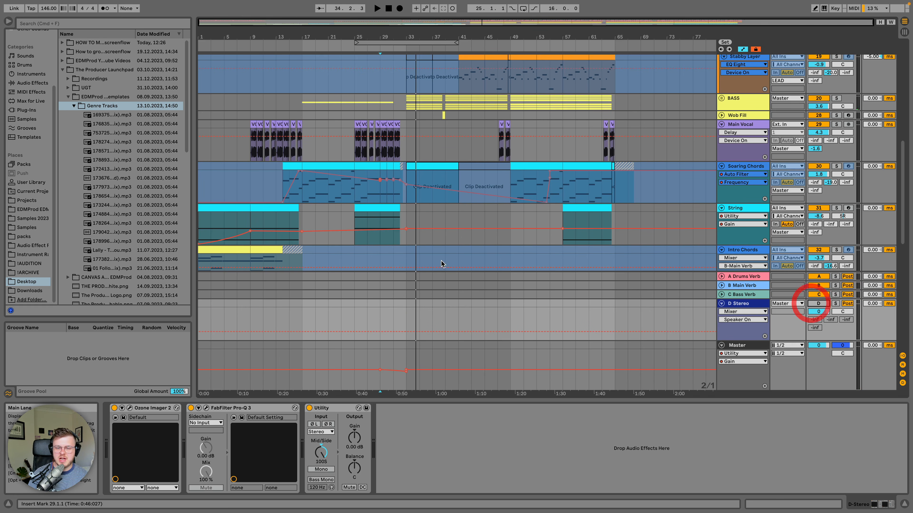
click(406, 303)
key(space)
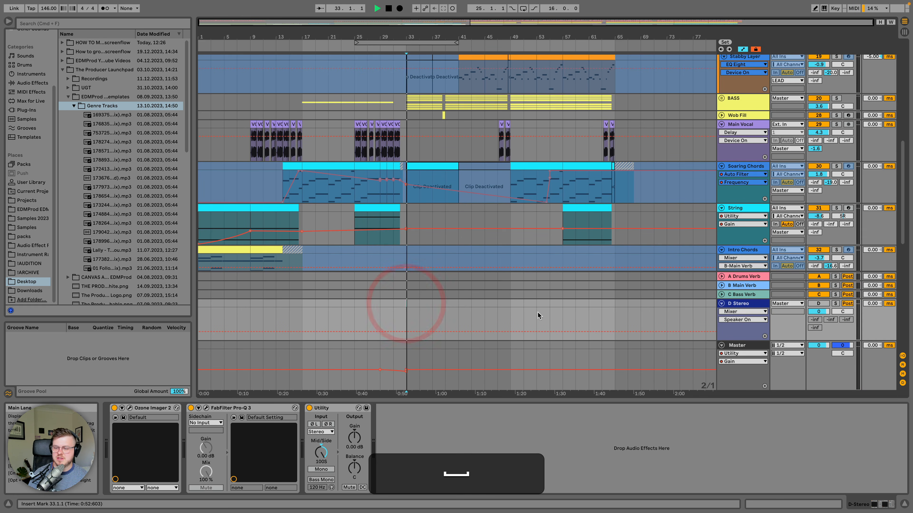
Step: Turn D Stereo back on during playback, compare it soloed against the full mix, and stop playback
click(821, 304)
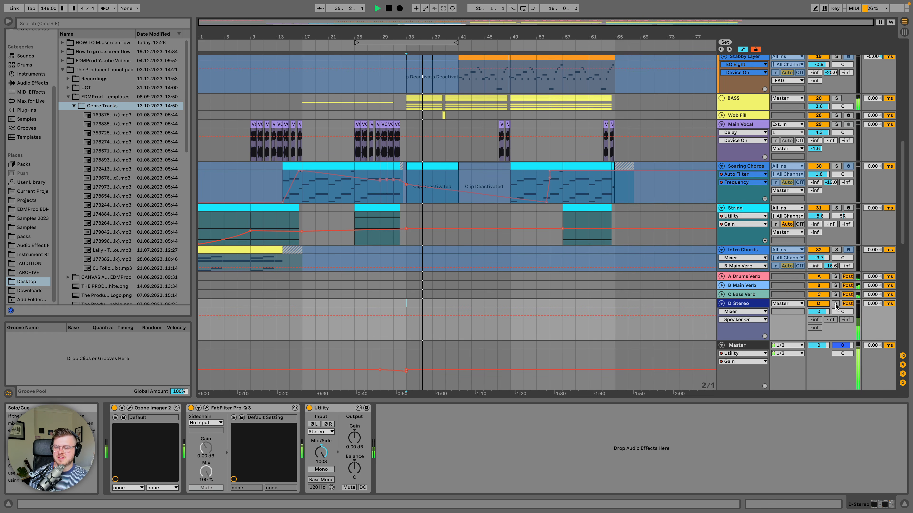
click(836, 304)
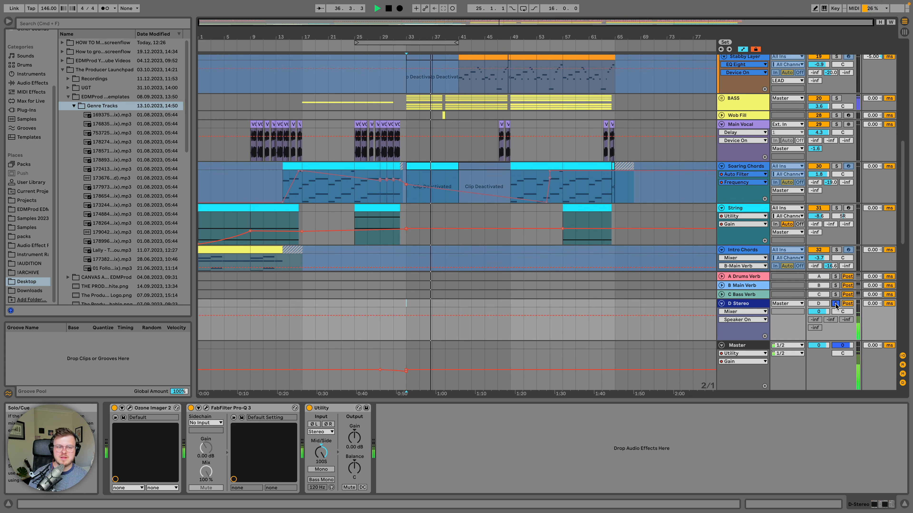
click(835, 304)
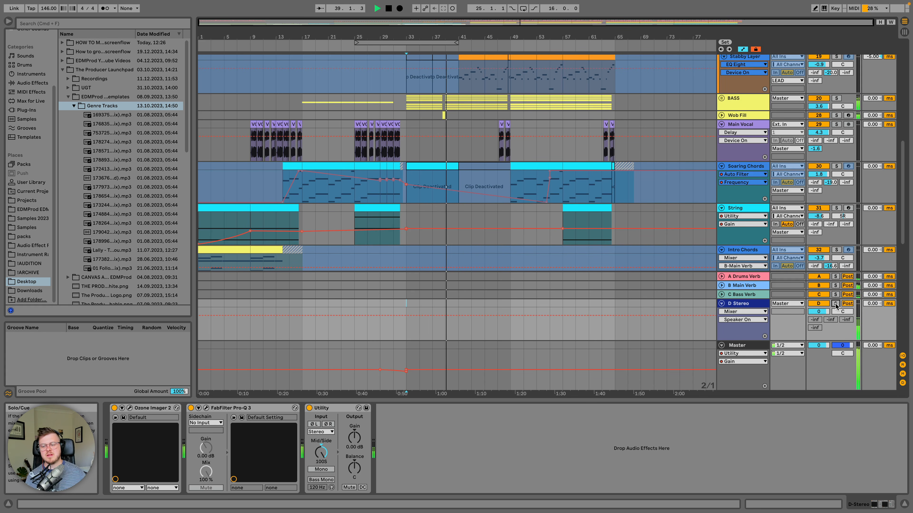
key(space)
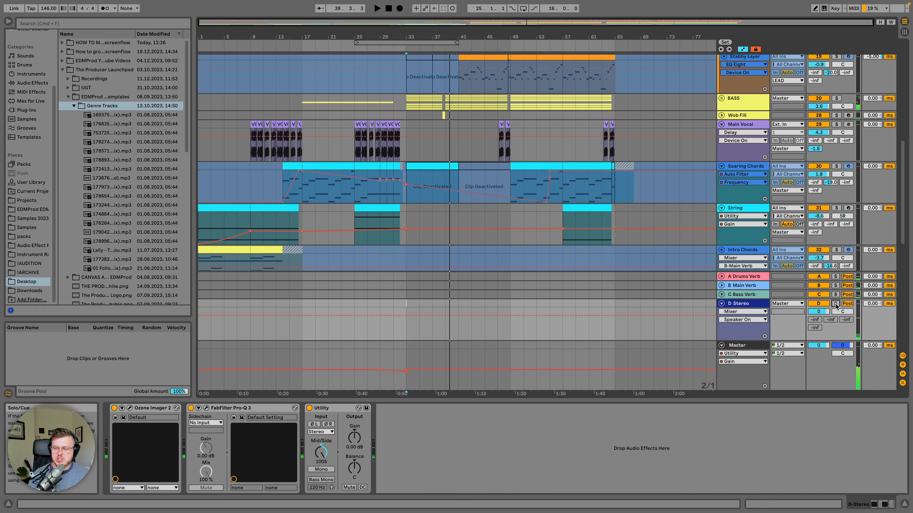
Step: Unfold the A Drums Verb, B Main Verb and C Bass Verb returns and examine the Reverb device on Drums Verb
click(737, 279)
click(721, 277)
click(721, 286)
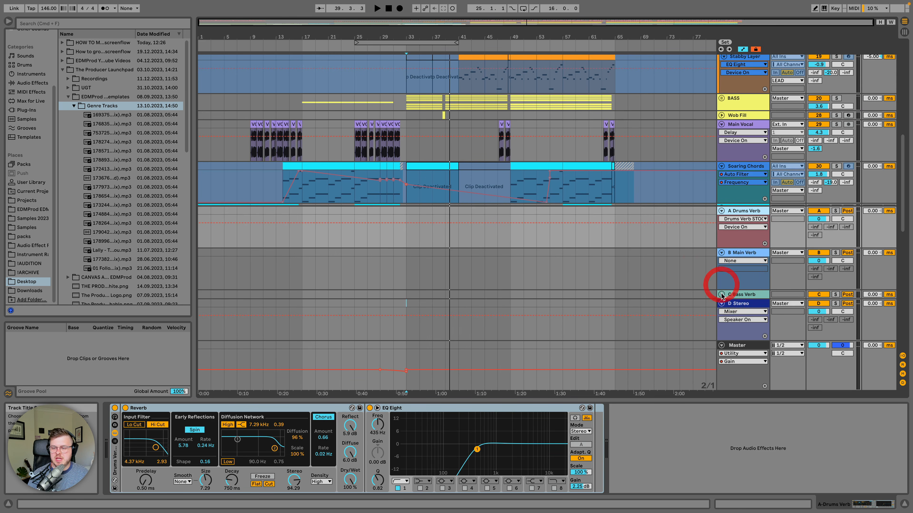
click(721, 294)
click(746, 178)
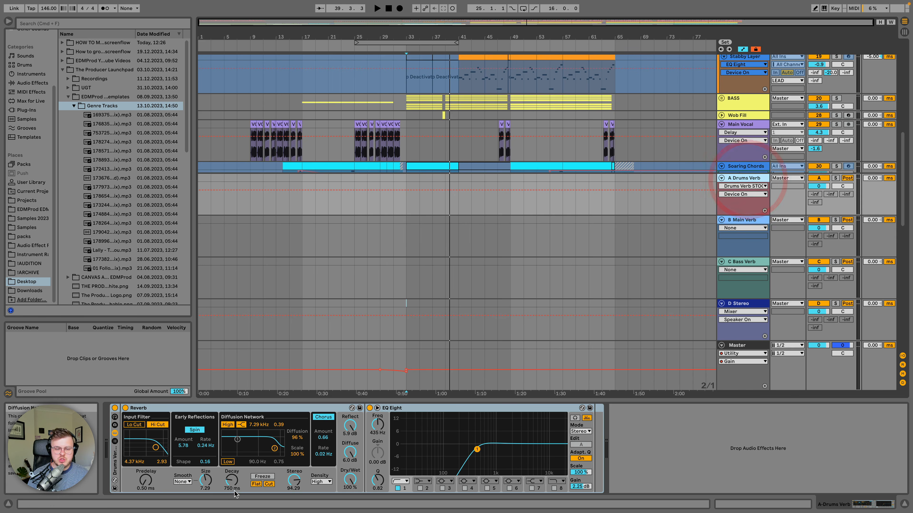
click(211, 411)
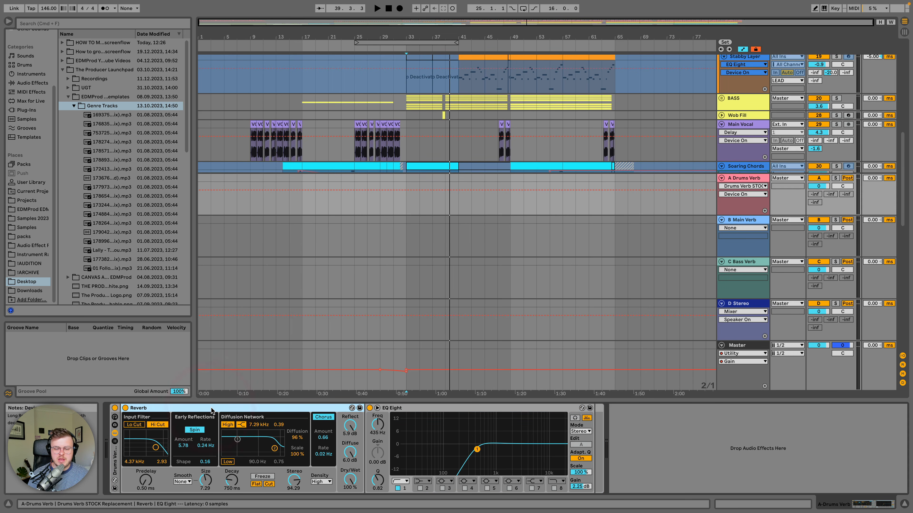
Step: Solo the A Drums Verb return, audition it from bar 33, and stop playback
click(835, 178)
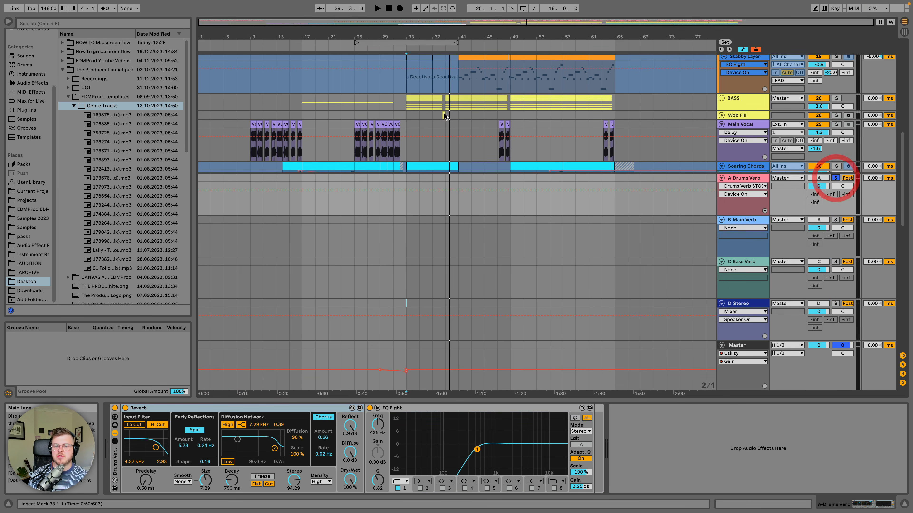
click(405, 123)
key(space)
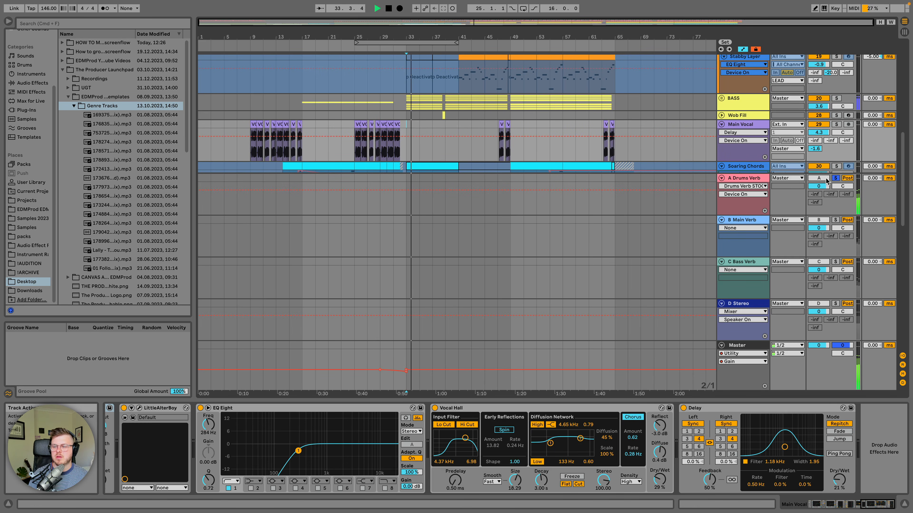
key(space)
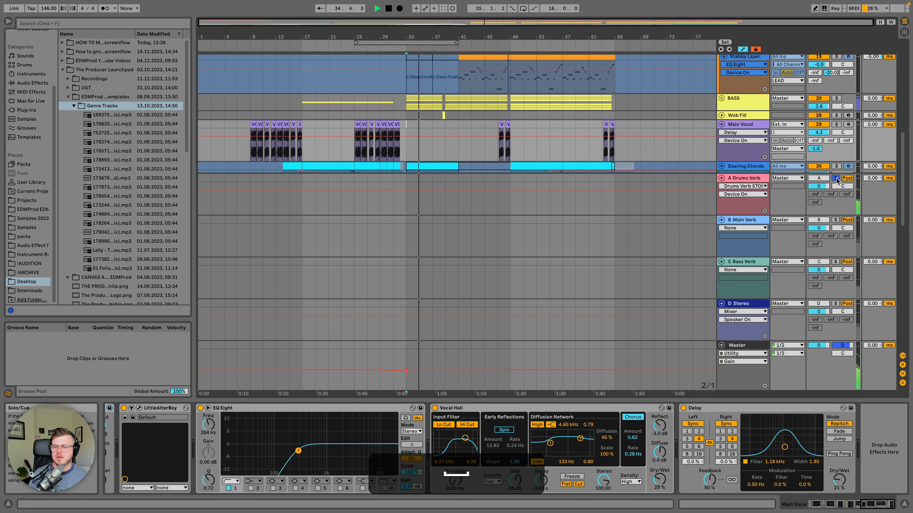
Step: Solo the B Main Verb return and examine its Bright Room reverb settings
click(835, 220)
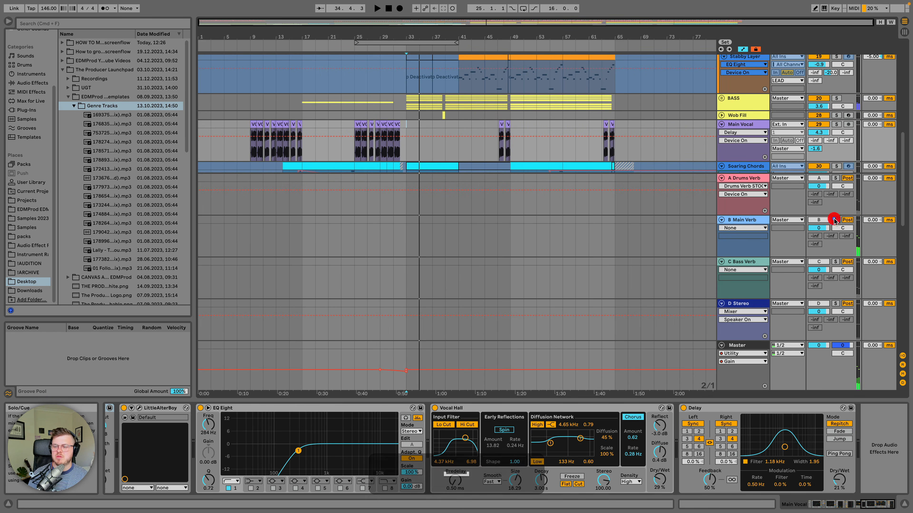
click(407, 179)
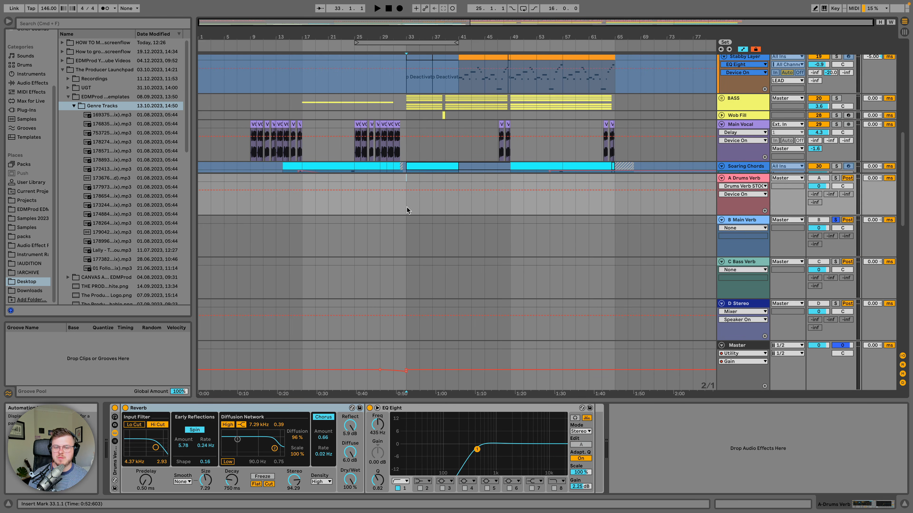
click(407, 219)
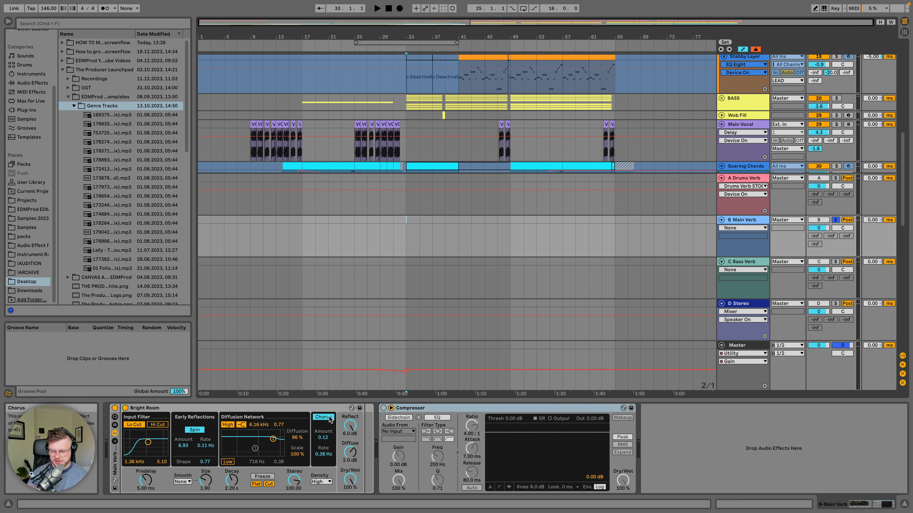
click(322, 410)
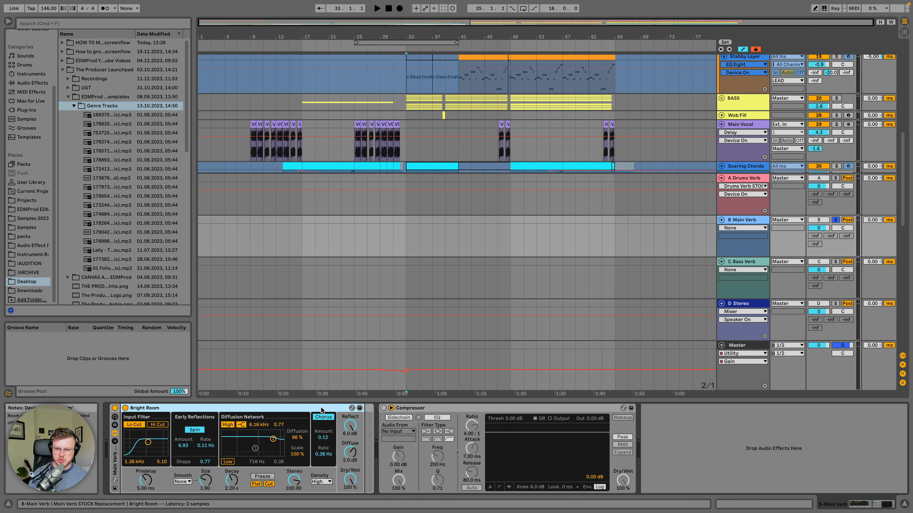
Step: Audition the soloed B Main Verb return from bar 33 and stop playback
click(405, 218)
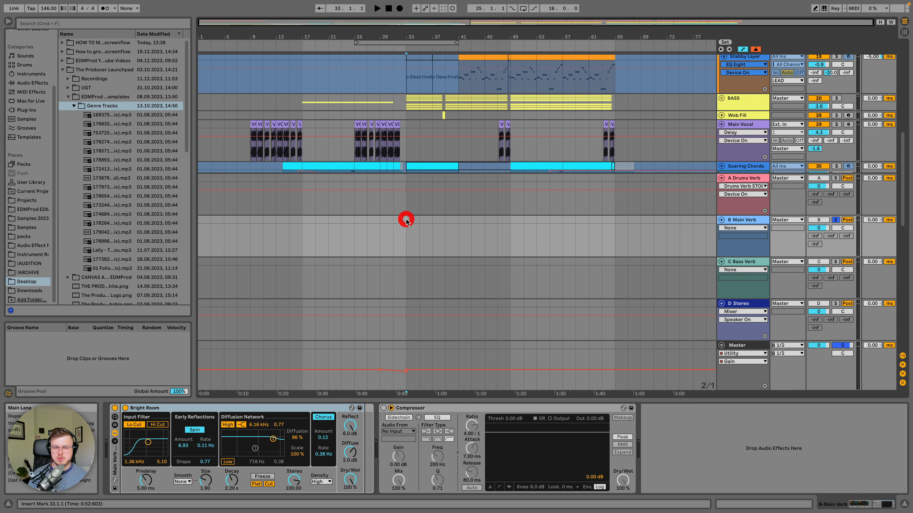
key(space)
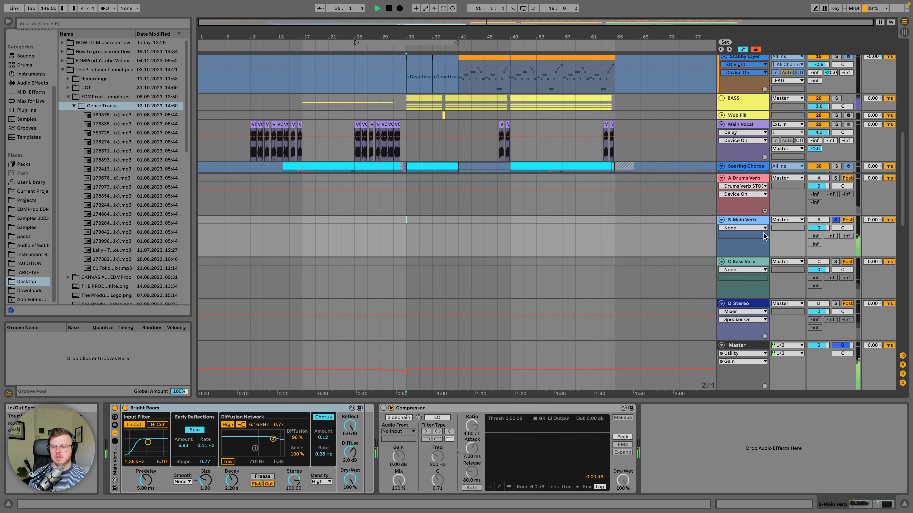
scroll(749, 157, up, 5)
key(space)
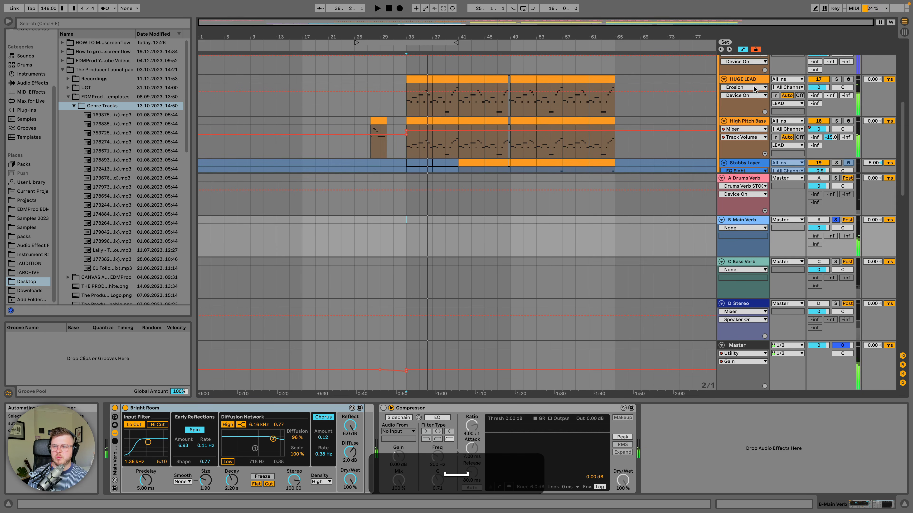
Step: Select the High Pitch Bass and Stabby Layer tracks in the lead group to review them
scroll(749, 111, down, 1)
click(747, 108)
click(754, 146)
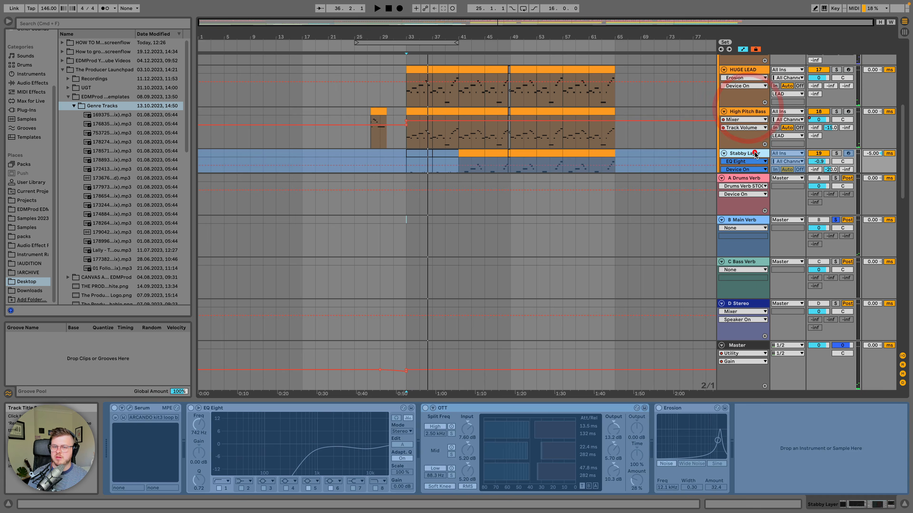
scroll(745, 149, down, 2)
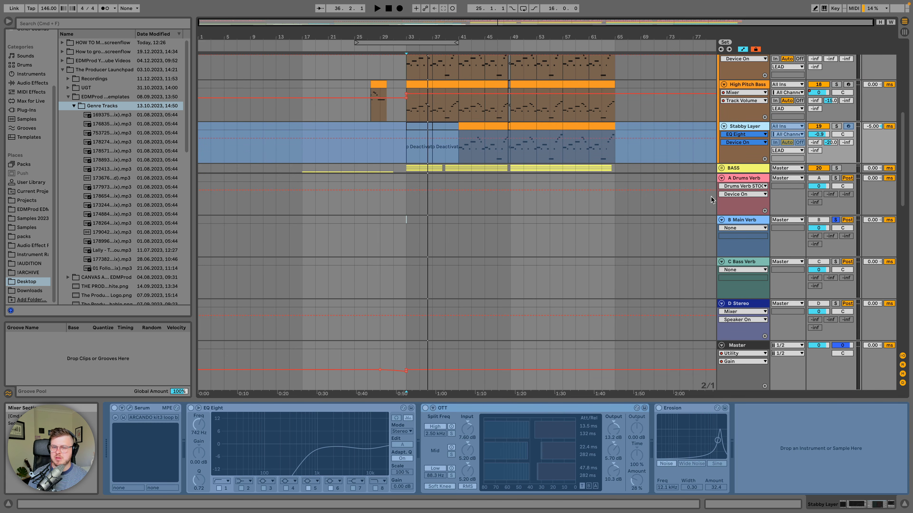
Step: Solo the C Bass Verb return, audition it from bar 33 while viewing its Bright Room reverb, and stop playback
click(834, 262)
scroll(502, 109, down, 6)
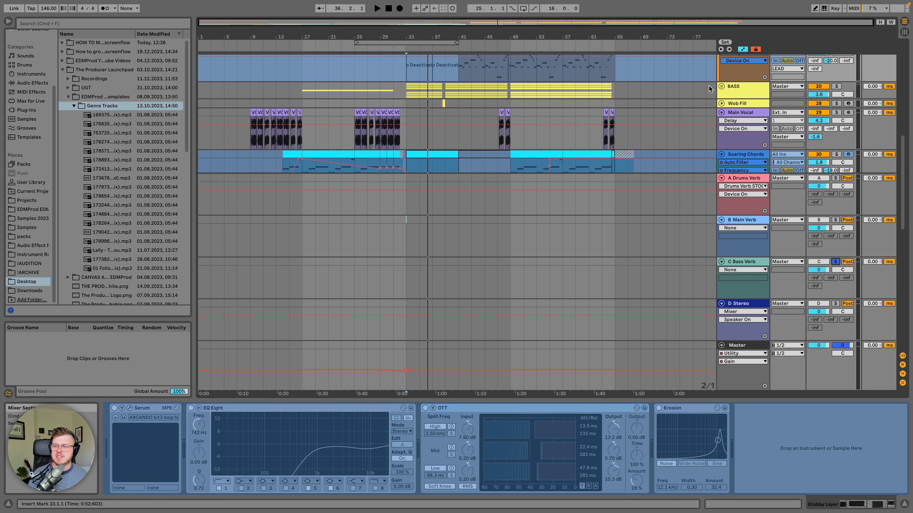
click(405, 90)
key(space)
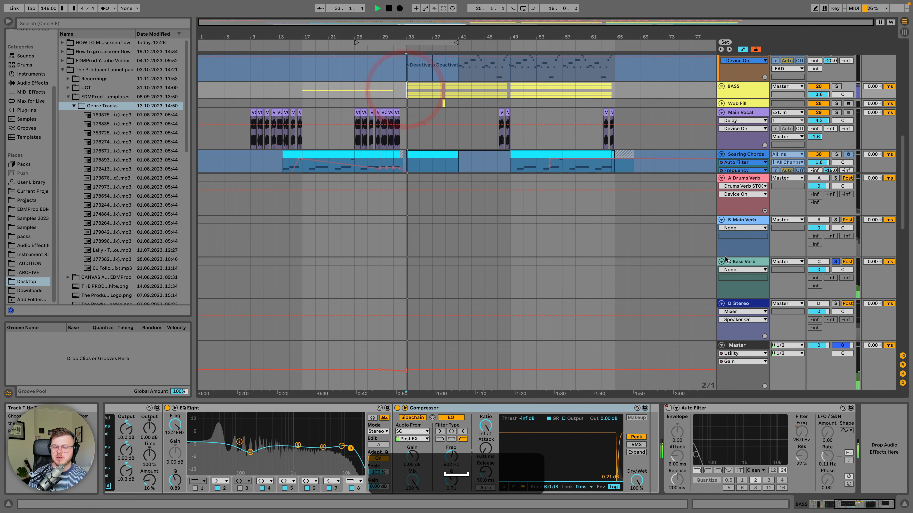
click(745, 262)
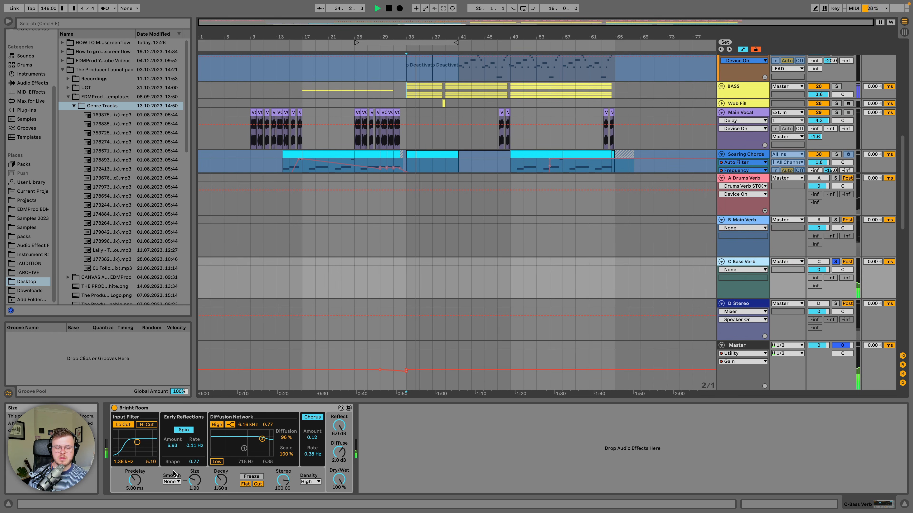
key(space)
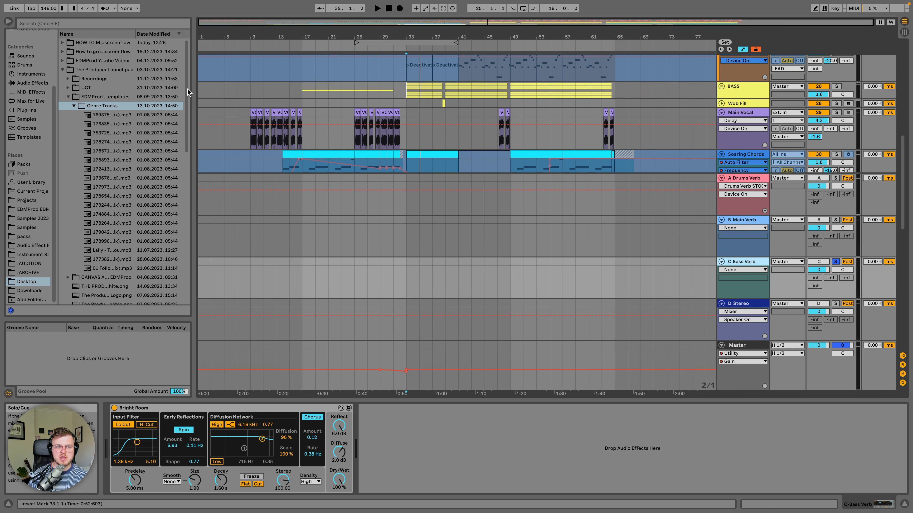
Step: Try an EQ Eight with a low cut at about 144 Hz after the C Bass Verb reverb, and delete the device
click(32, 83)
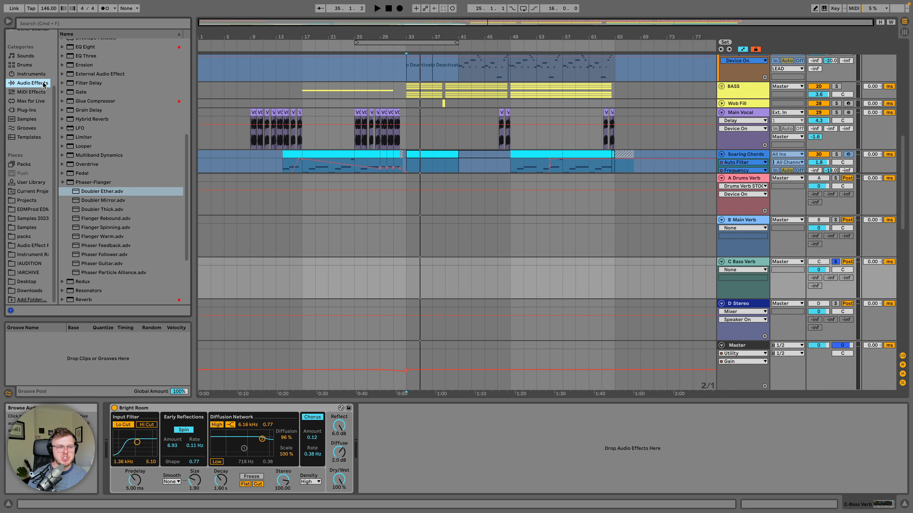
click(86, 47)
double_click(85, 46)
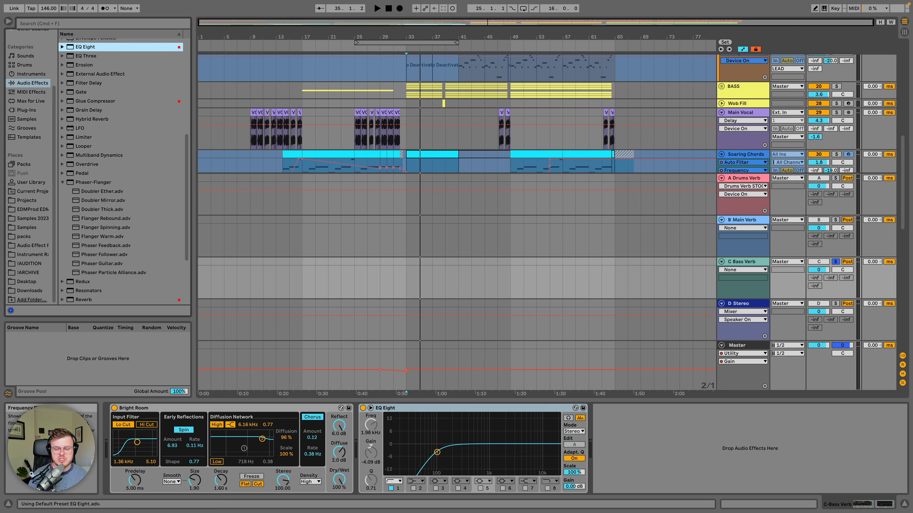
drag(437, 451, 445, 455)
click(391, 488)
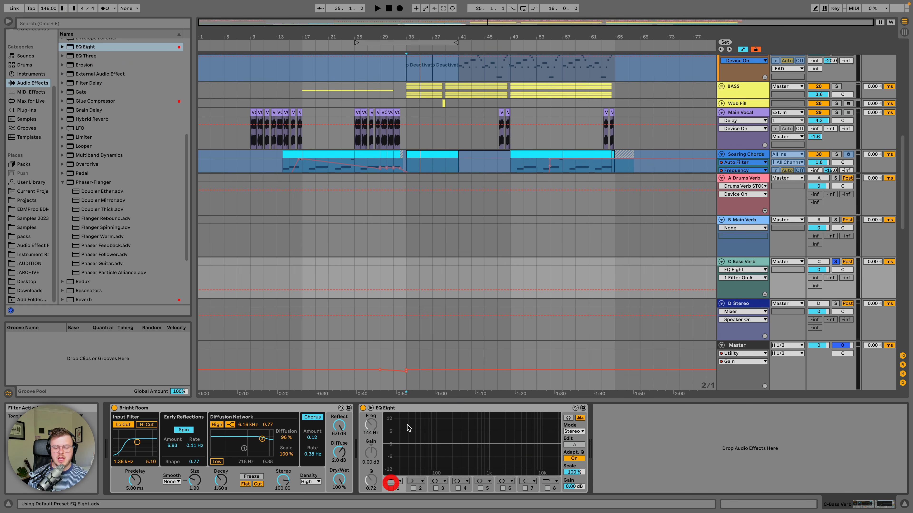
click(409, 409)
key(BackSpace)
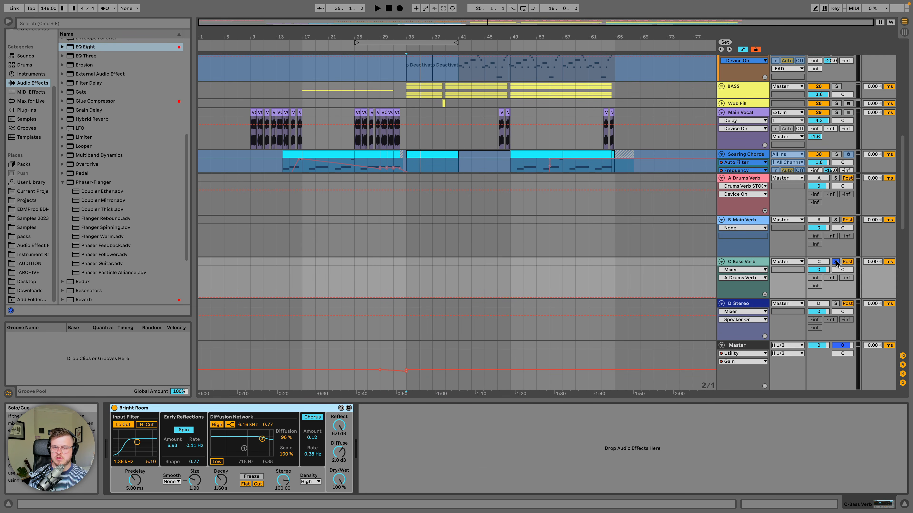
Step: Play the soloed C Bass Verb from bar 33, unsolo it to hear the full mix, and stop playback
key(space)
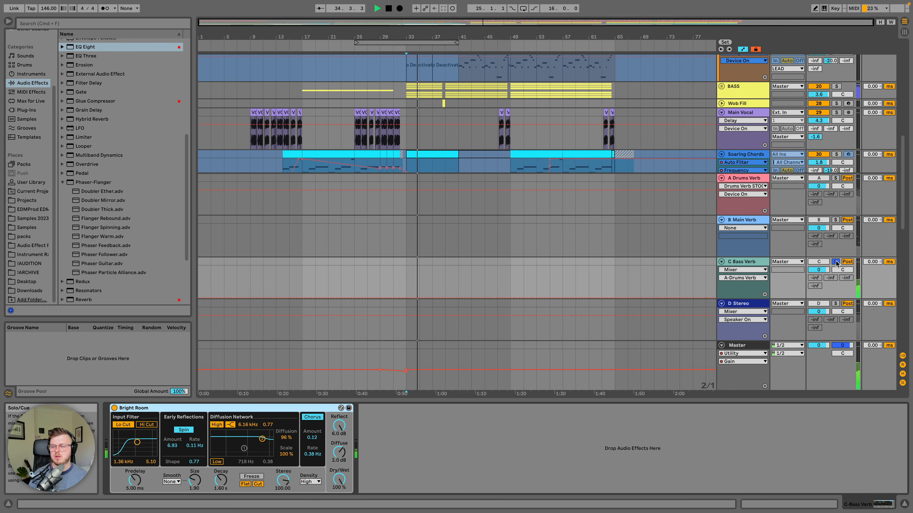
click(835, 263)
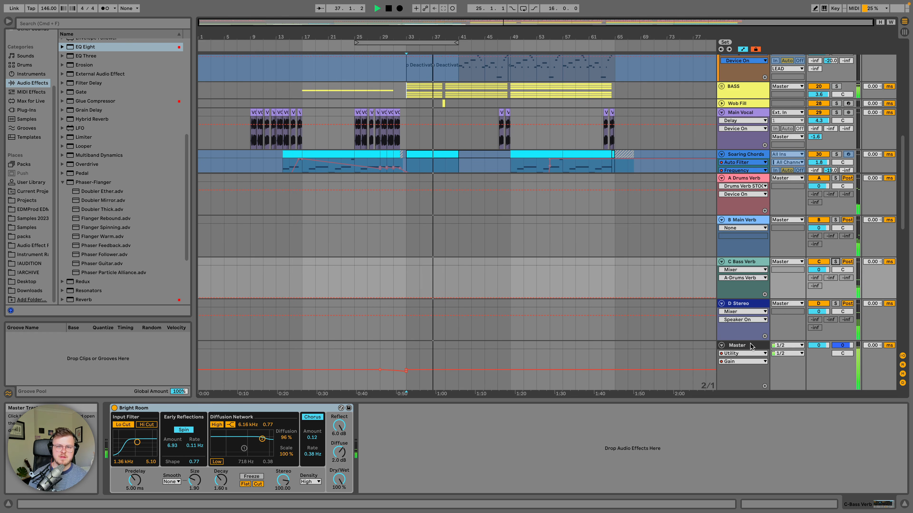
key(space)
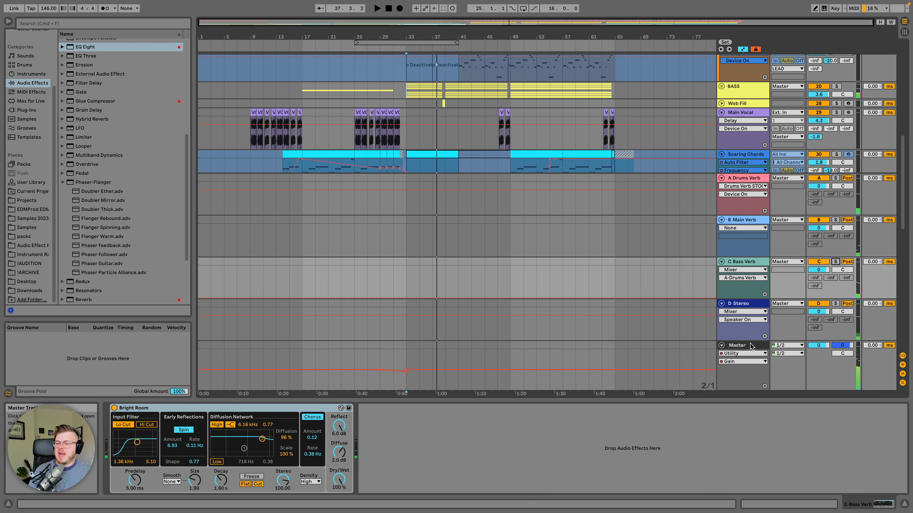
Step: Show the Master track's device chain and examine its two Multiband Compression devices
click(750, 345)
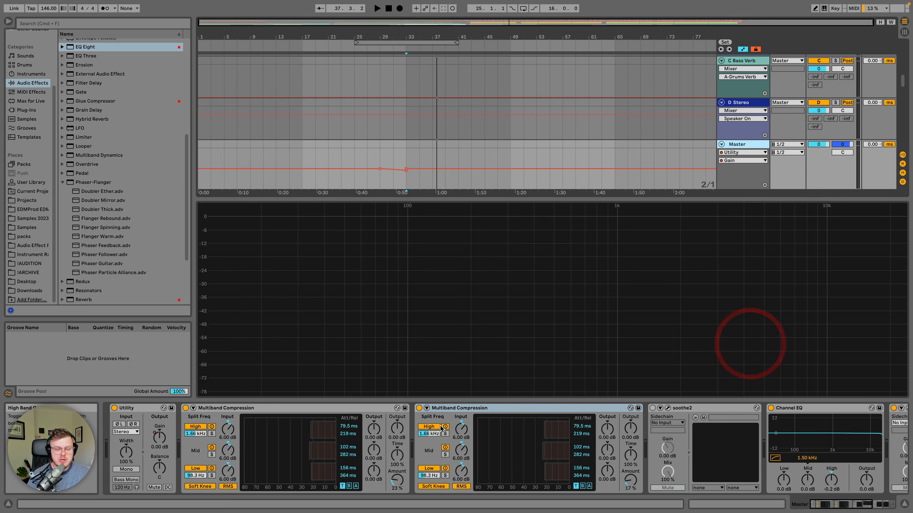
click(348, 408)
click(476, 408)
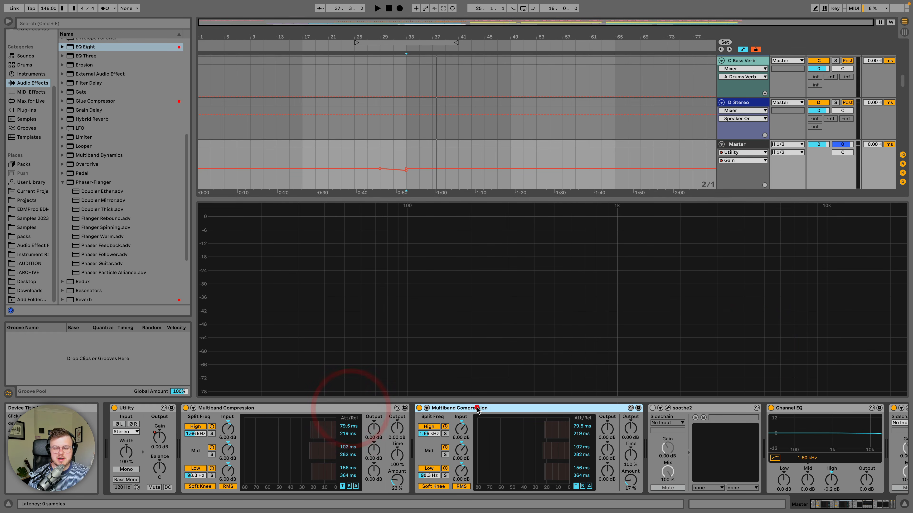
scroll(431, 446, right, 3)
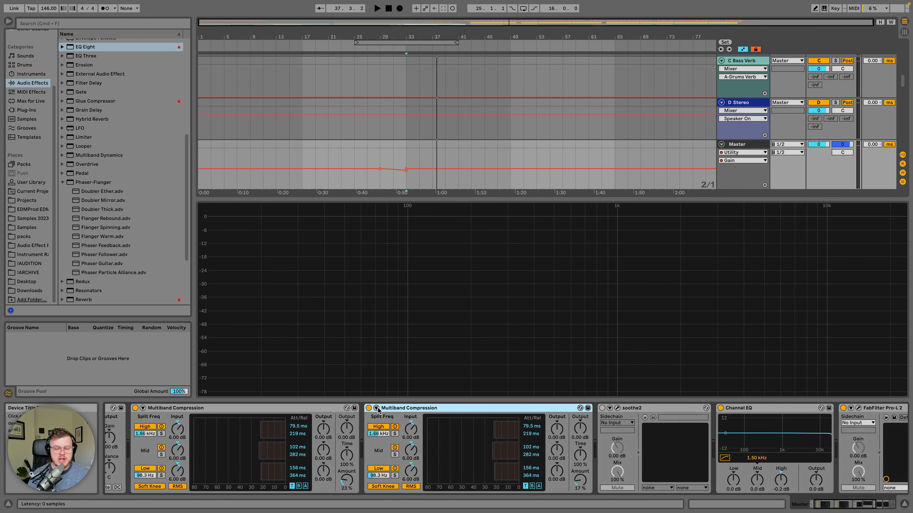
click(327, 409)
scroll(328, 411, left, 3)
click(451, 409)
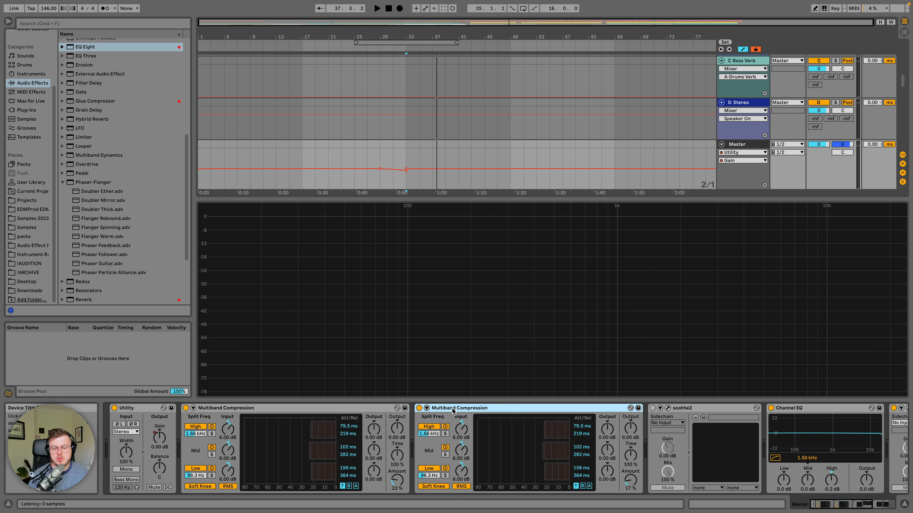
click(377, 410)
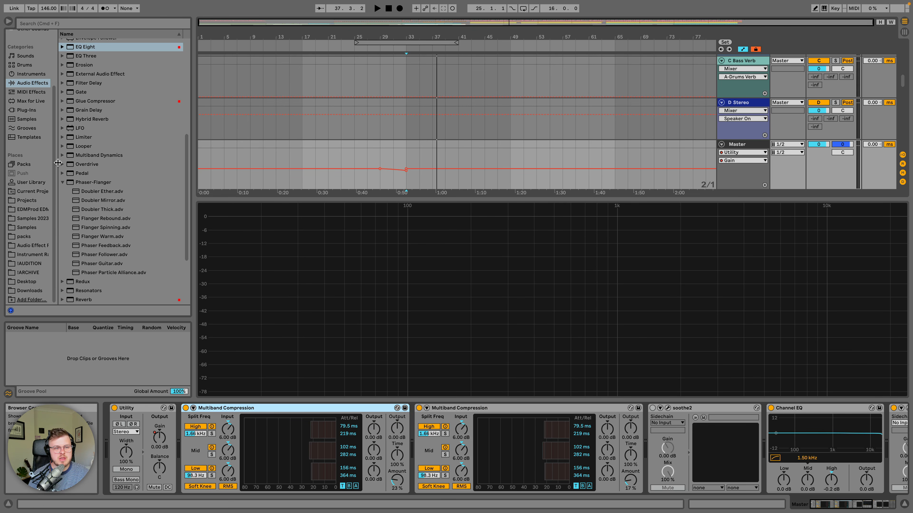
Step: Expand the Multiband Dynamics presets and look through the remaining devices in the Master chain
click(63, 156)
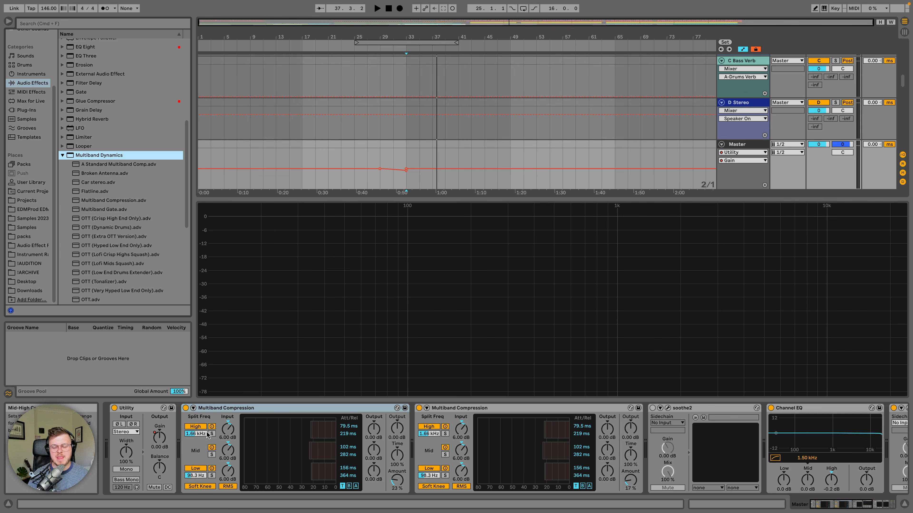
click(462, 409)
scroll(539, 450, right, 5)
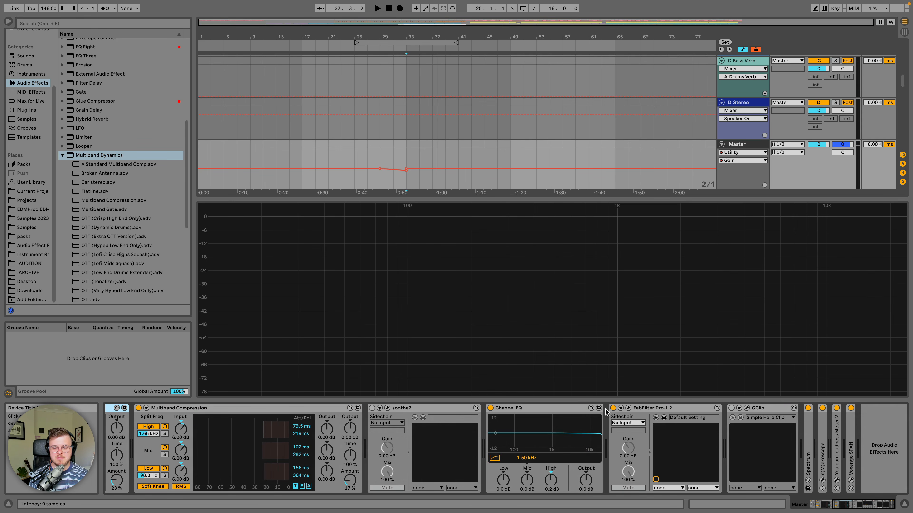
scroll(539, 412, left, 5)
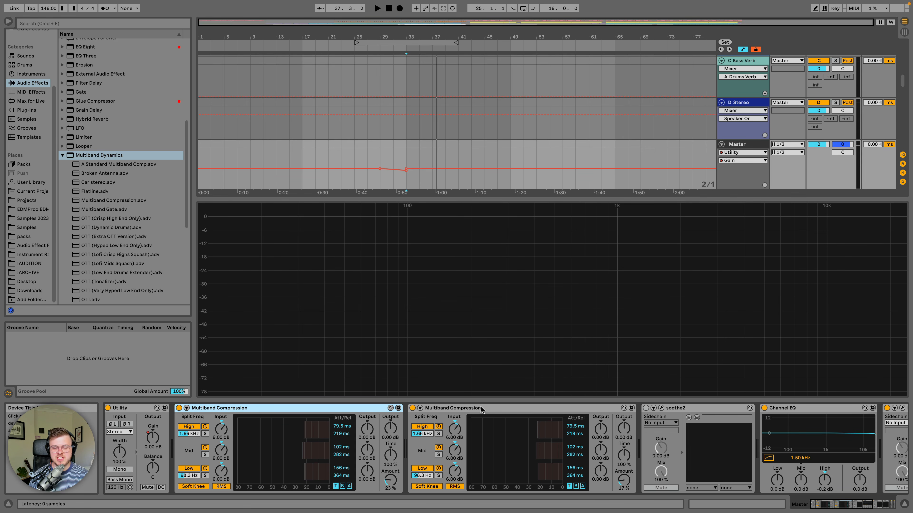
Step: Group the Master's two Multiband Compression devices into one Audio Effect Rack
click(435, 408)
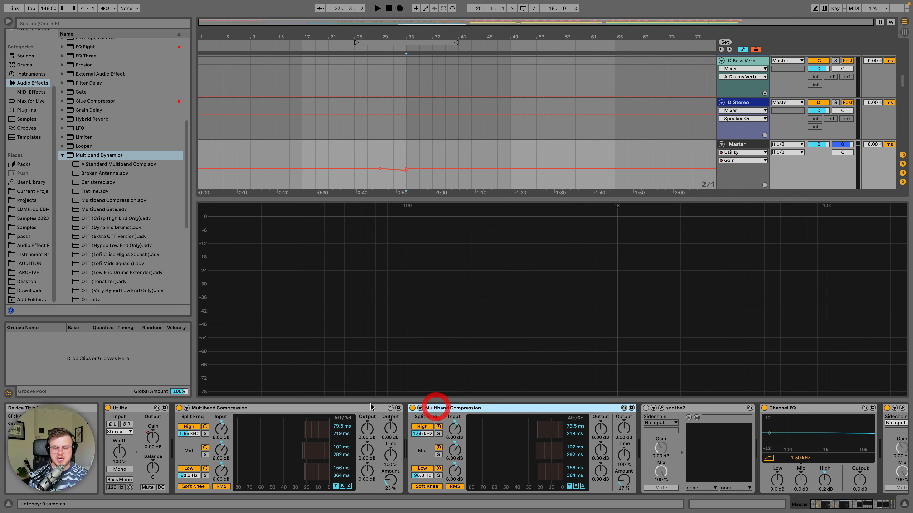
click(363, 407)
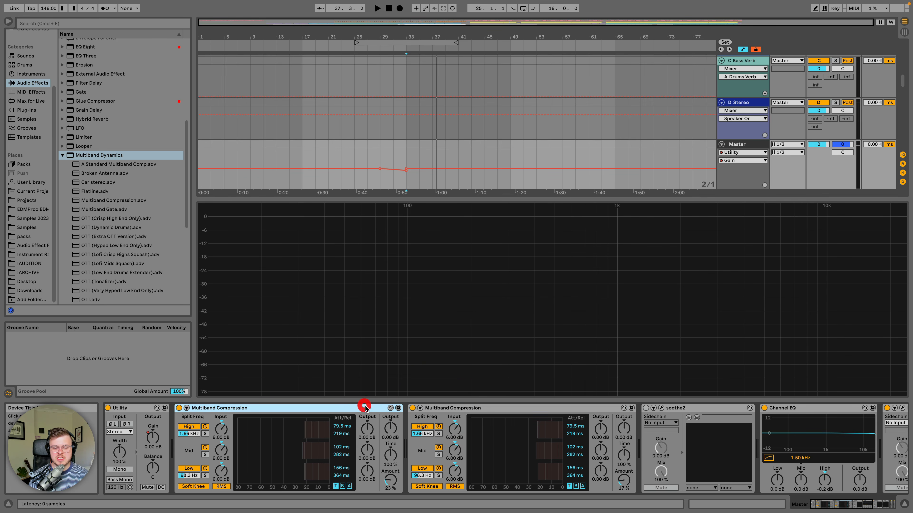
click(457, 409)
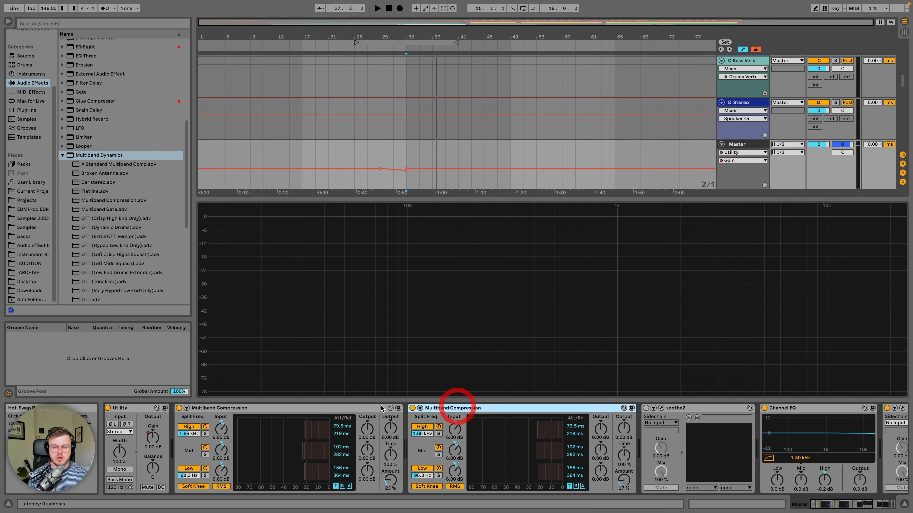
shift+click(365, 407)
key(shift+super+g)
key(super+g)
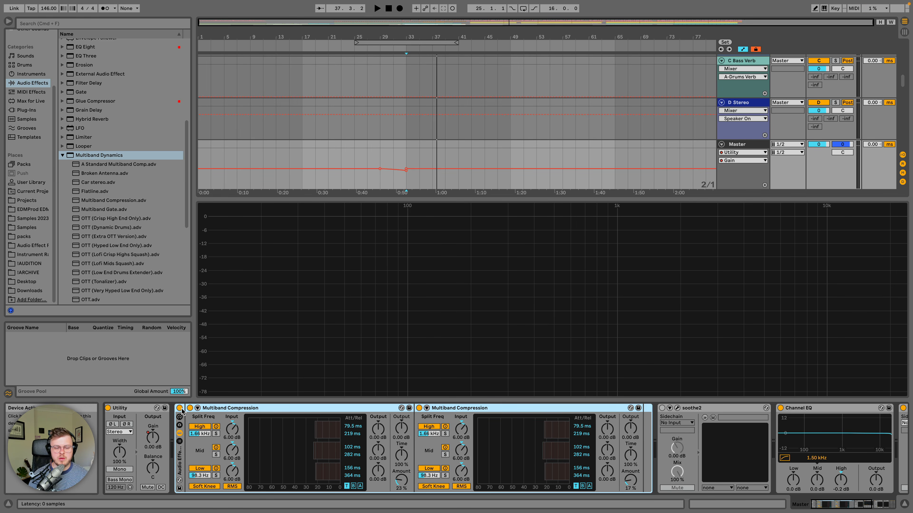
Step: Compare the drop from bar 33 with the multiband compression rack turned off and with it turned back on
click(179, 408)
key(space)
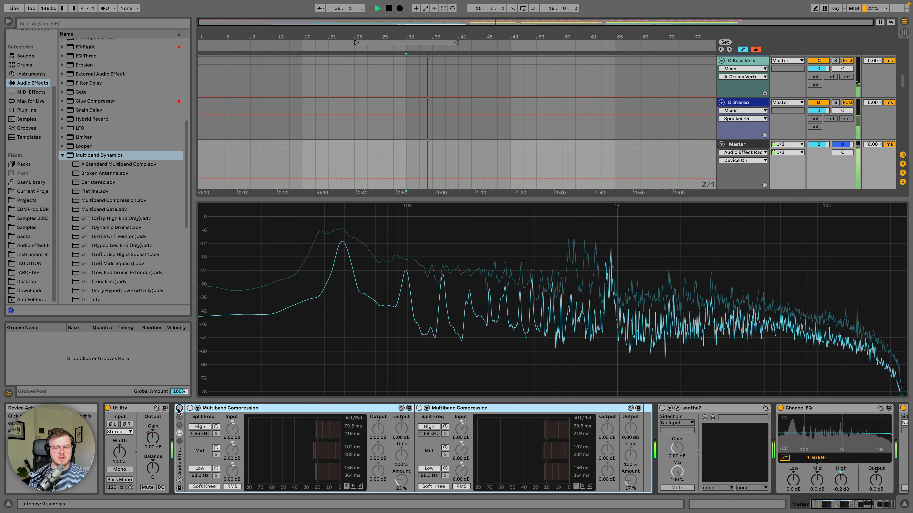
key(space)
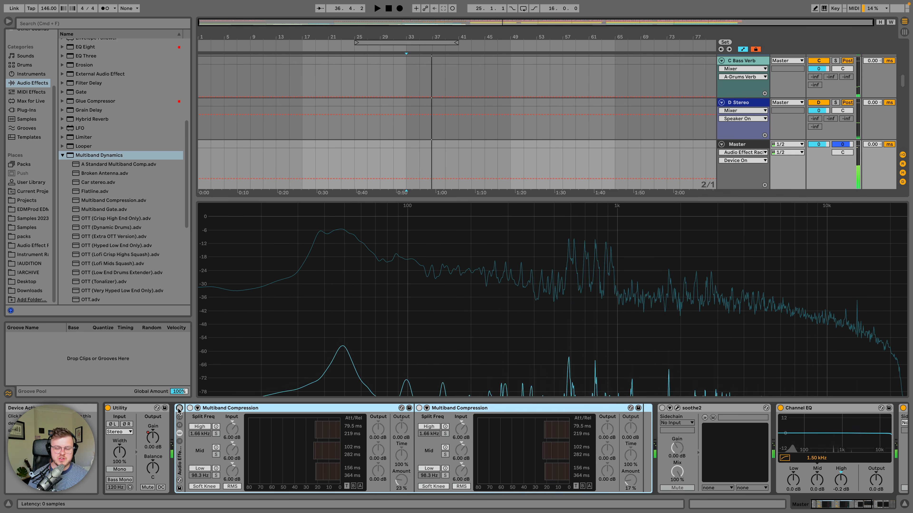
click(179, 408)
key(space)
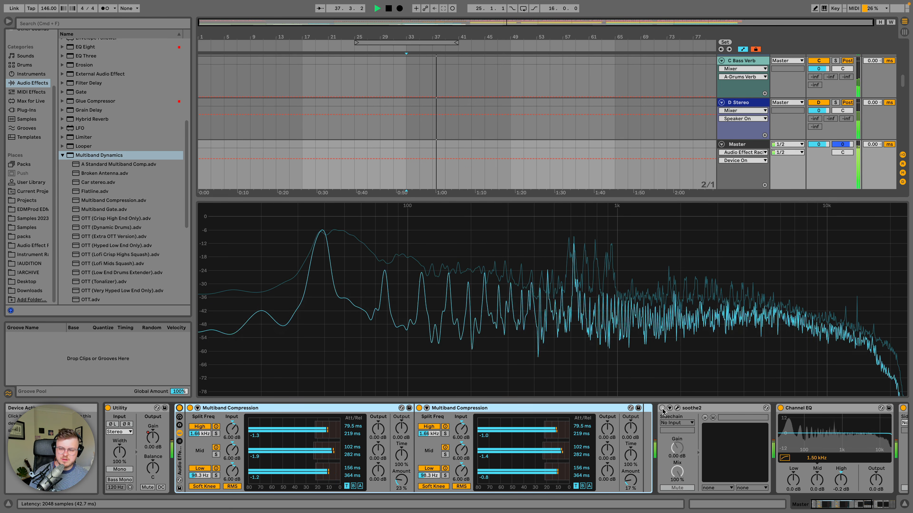
Step: Stop playback, turn on soothe2 in the Master chain and open its plugin window
key(space)
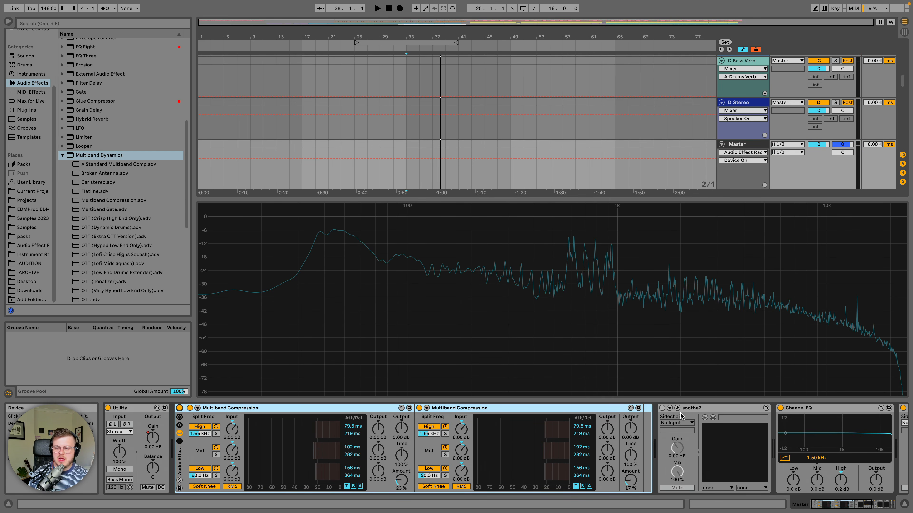
scroll(681, 415, right, 5)
click(493, 408)
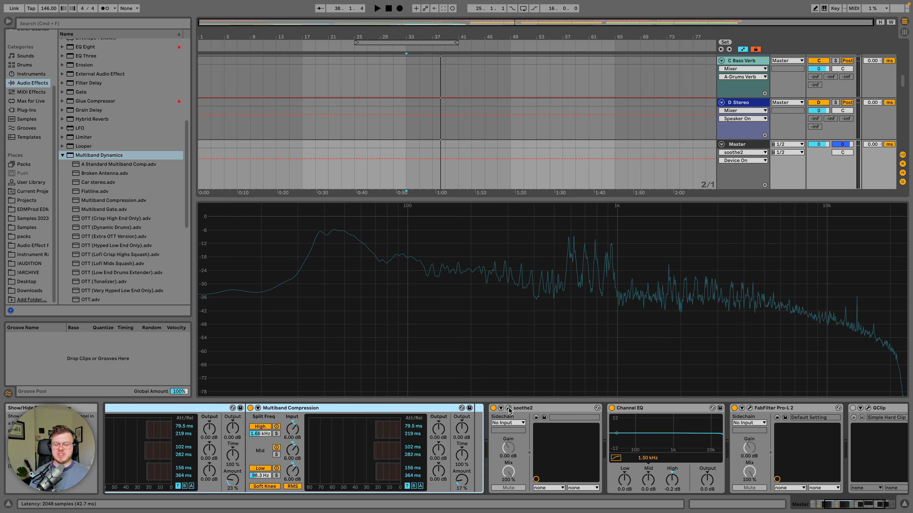
click(509, 409)
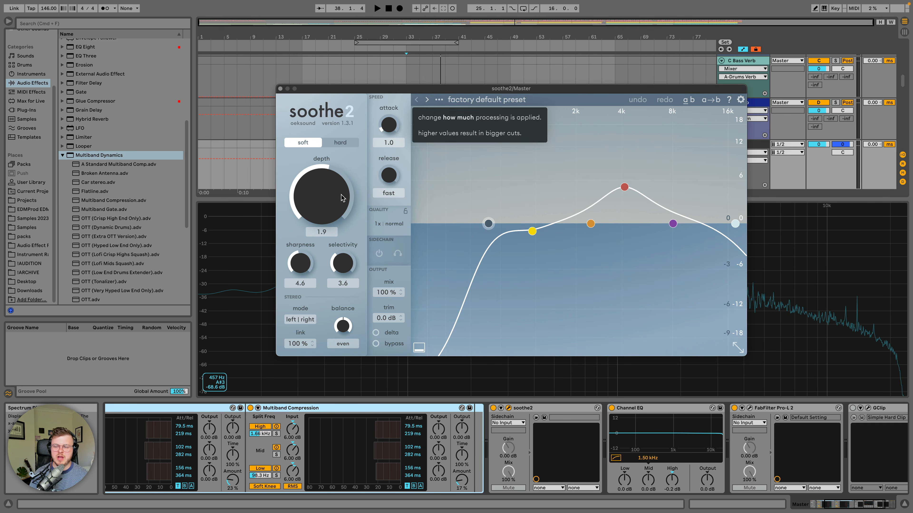
Step: Play the drop through soothe2, audition its delta signal, switch delta back off and close the plugin
key(space)
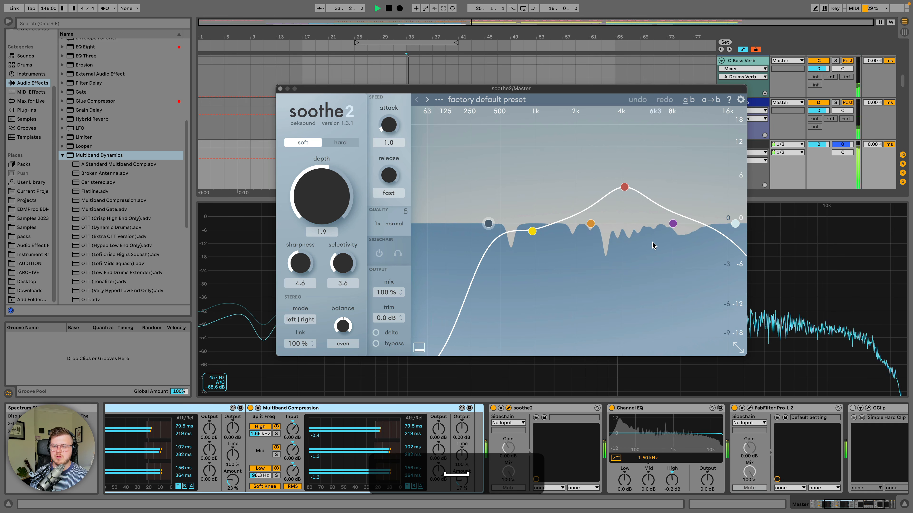
click(375, 333)
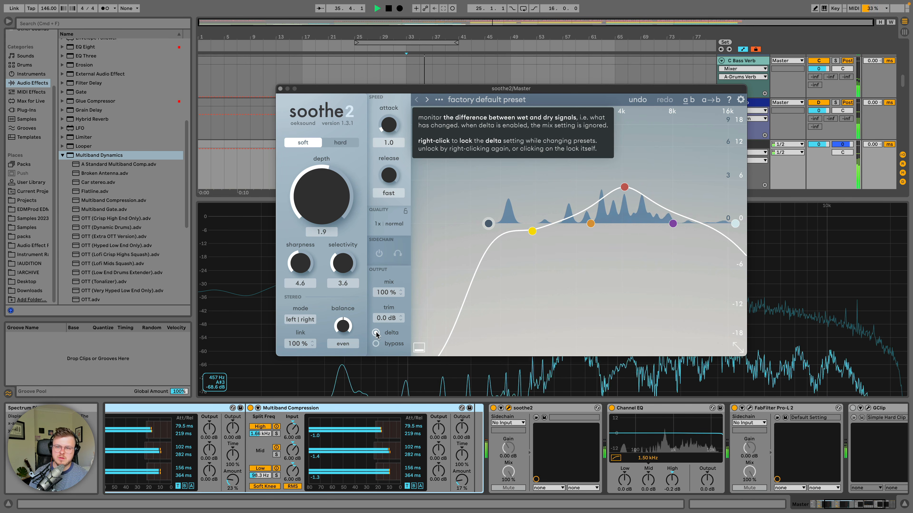
click(376, 332)
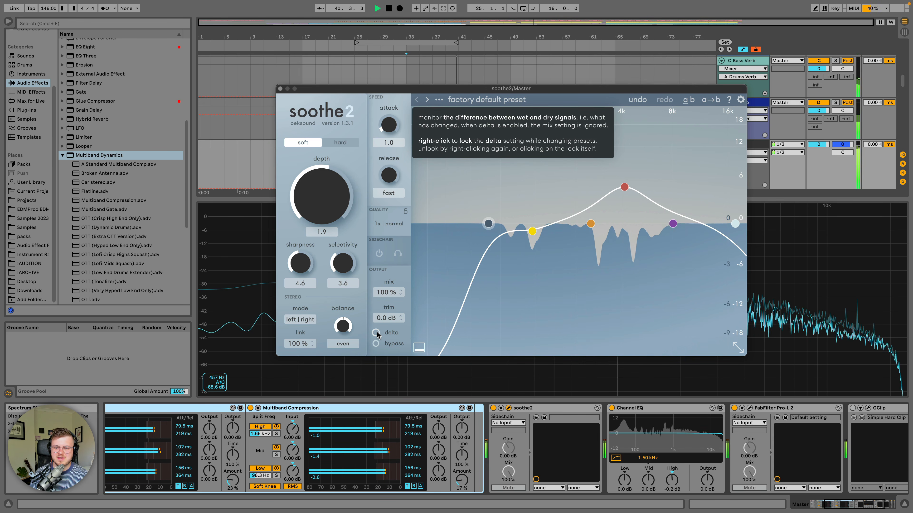
key(space)
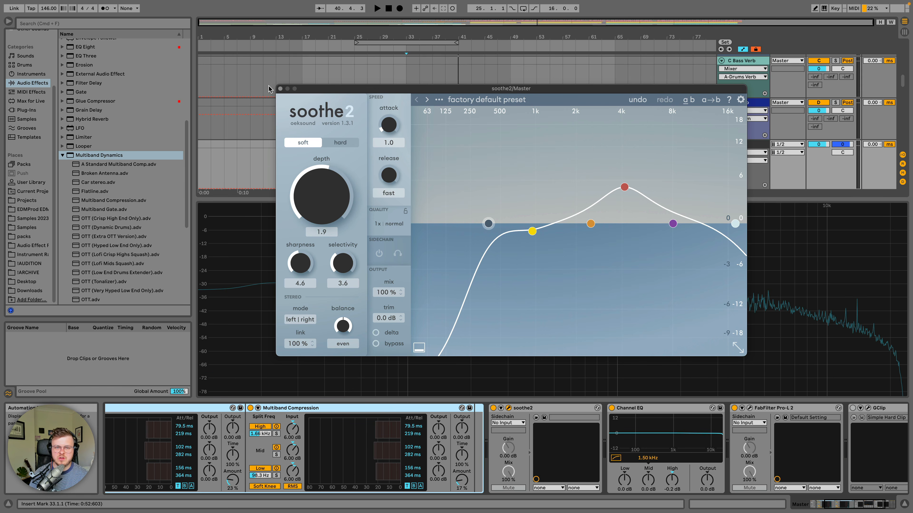
click(281, 89)
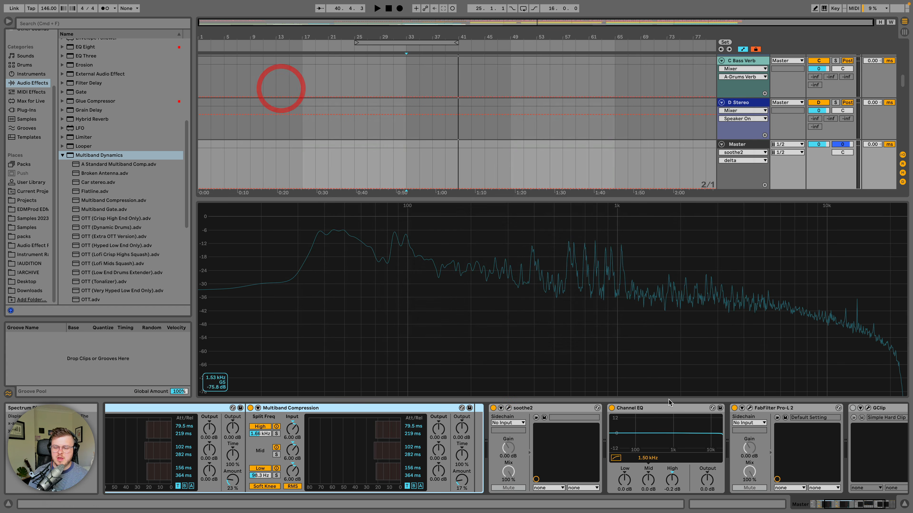
Step: Examine the Master's FabFilter Pro-L 2 settings, watch its limiting during the drop and close it
scroll(659, 448, right, 3)
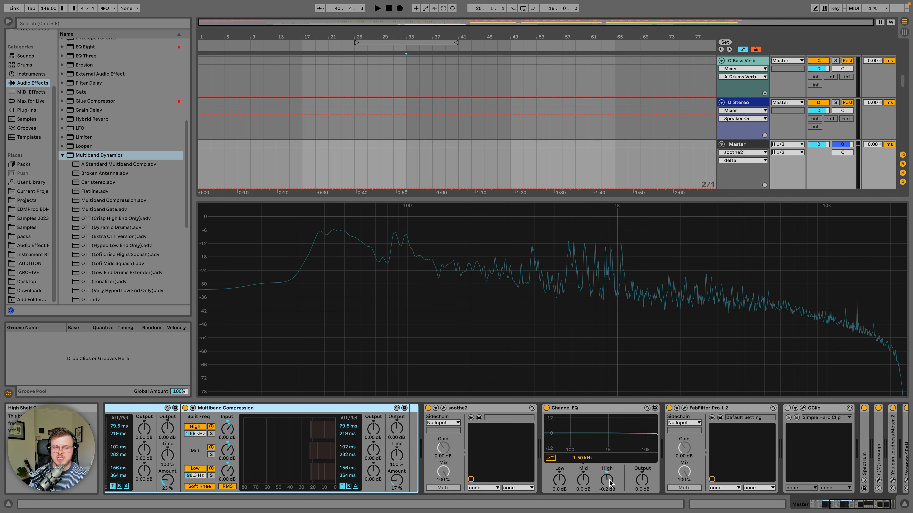
scroll(623, 462, right, 2)
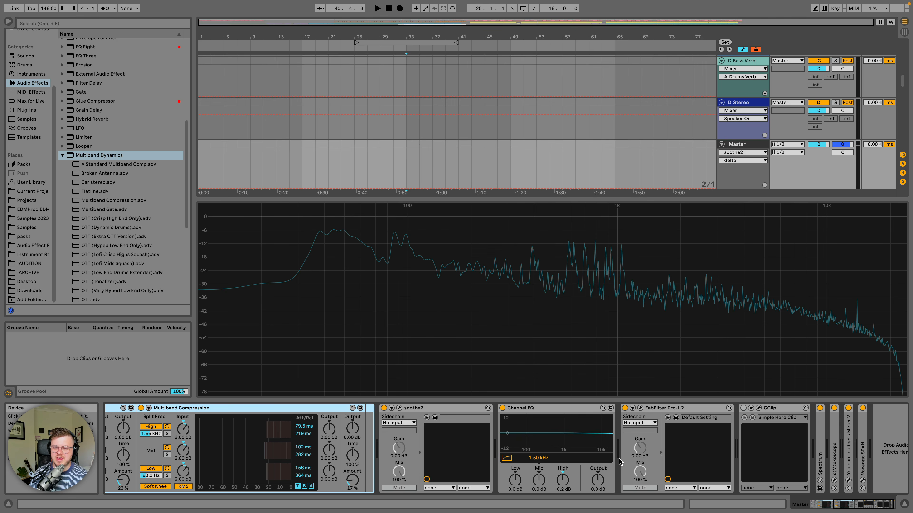
click(640, 408)
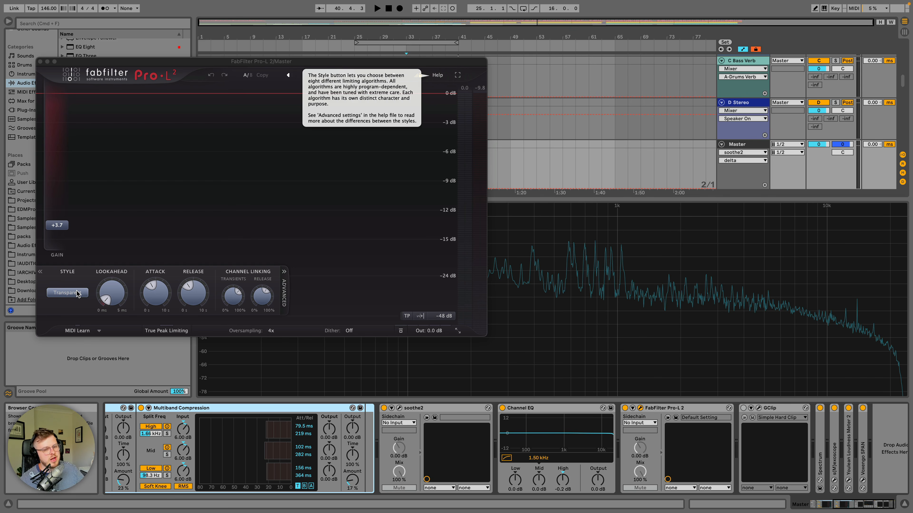
mouse_move(59, 227)
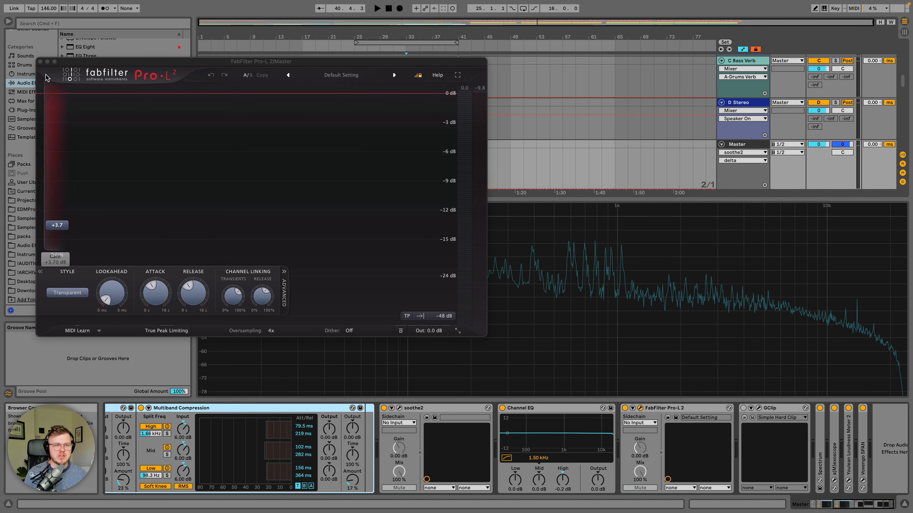
key(space)
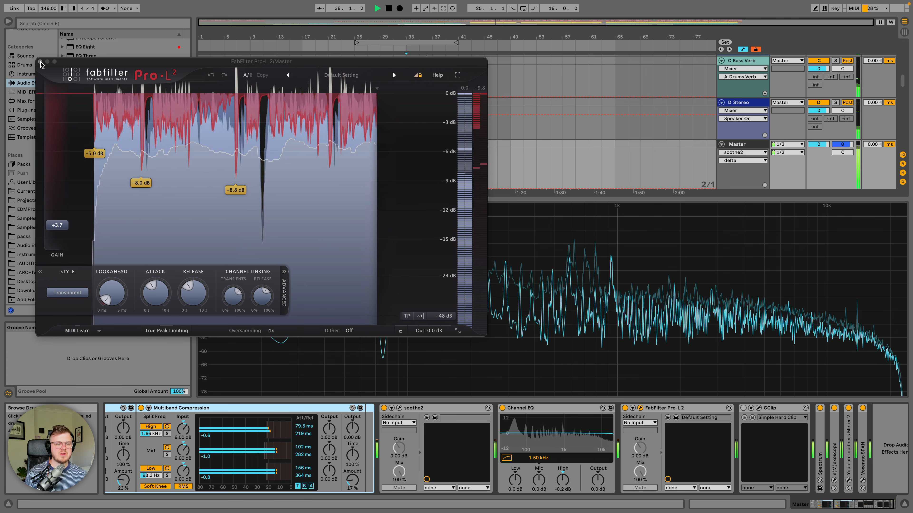
key(space)
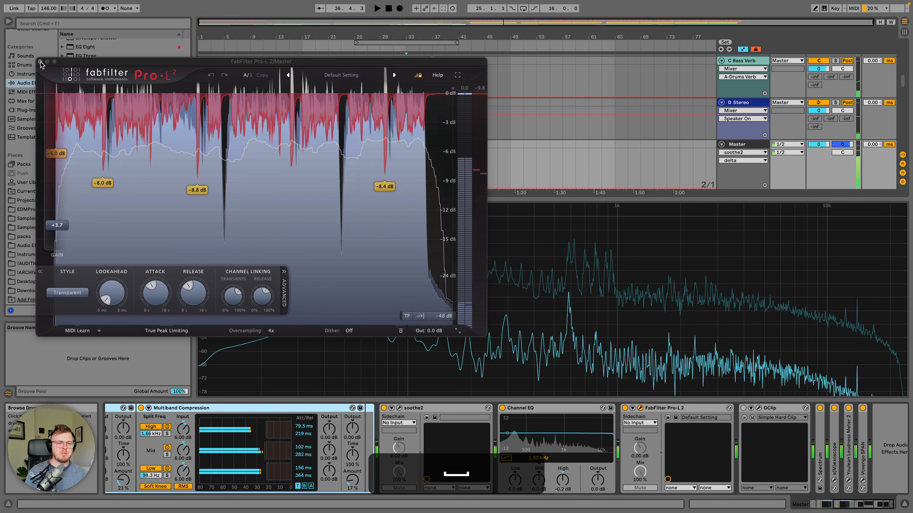
click(40, 63)
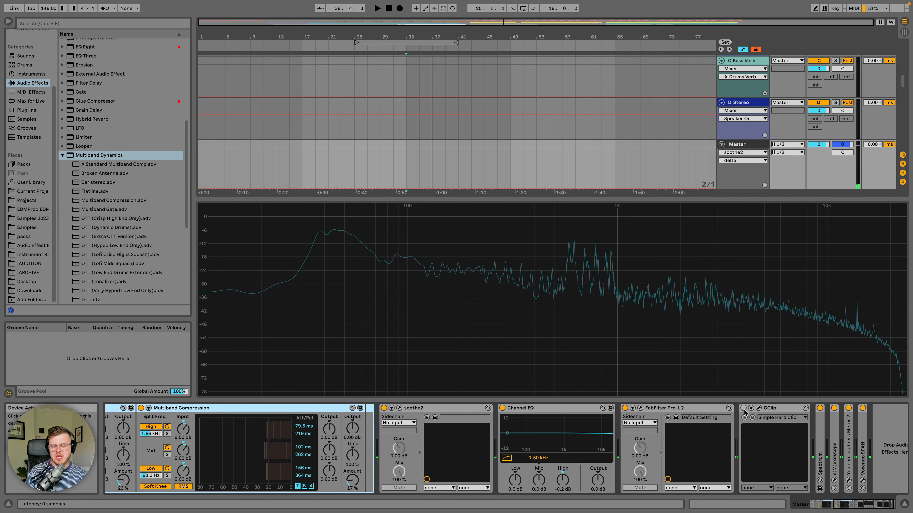
Step: Turn on GClip after the limiter in the Master chain and open its plugin window
scroll(744, 412, right, 2)
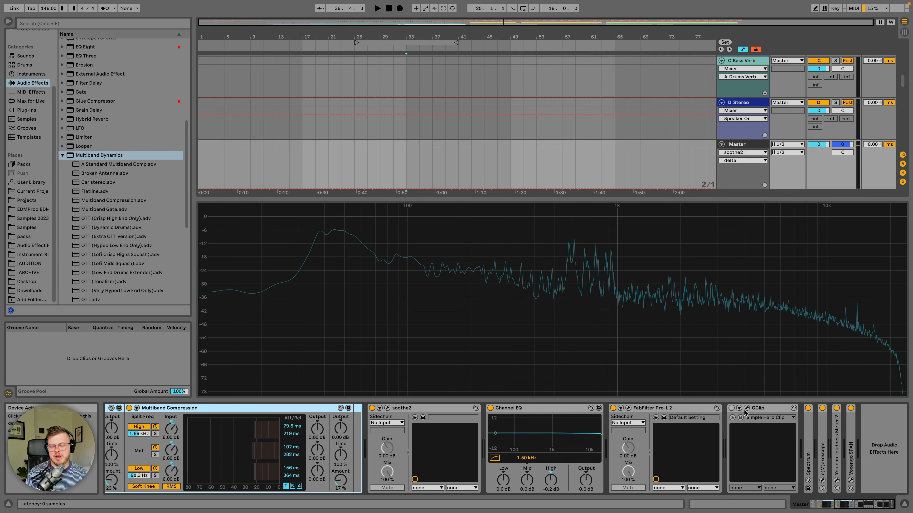
click(731, 408)
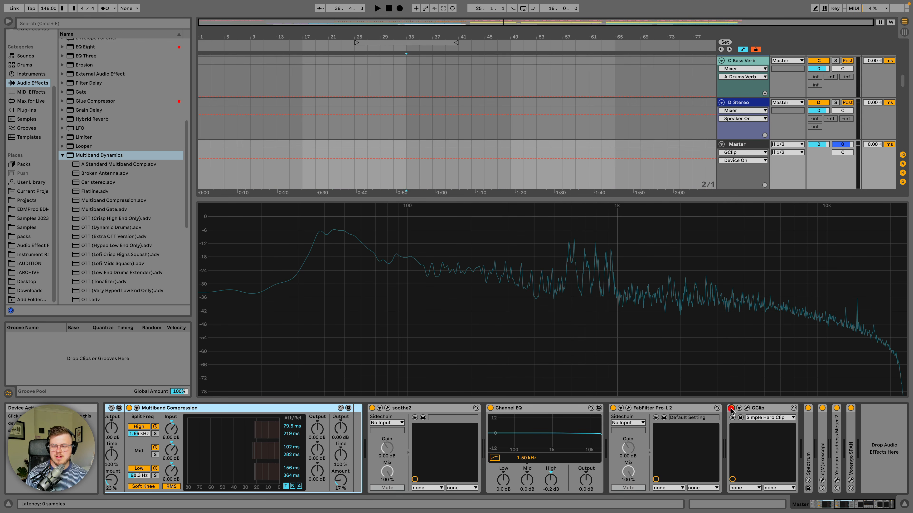
click(747, 409)
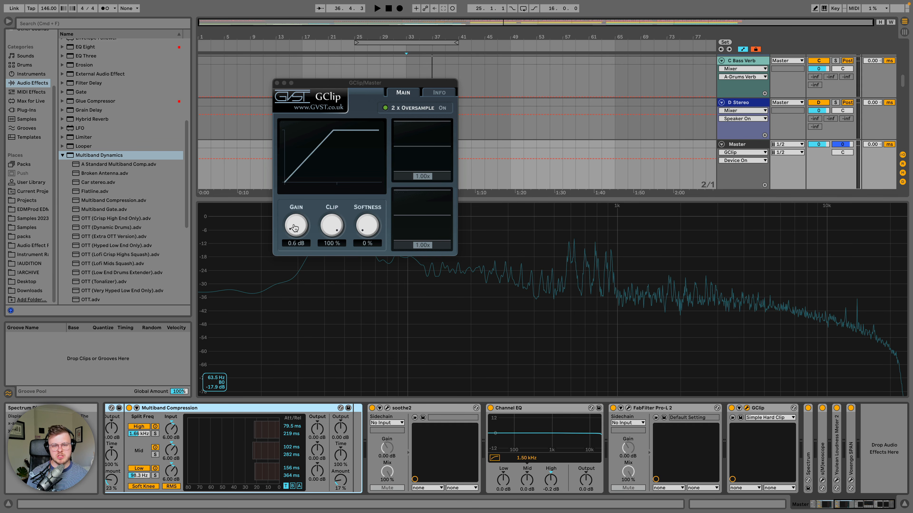
Step: Play the drop and show Youlean Loudness Meter 2 beside GClip to read the loudness
key(space)
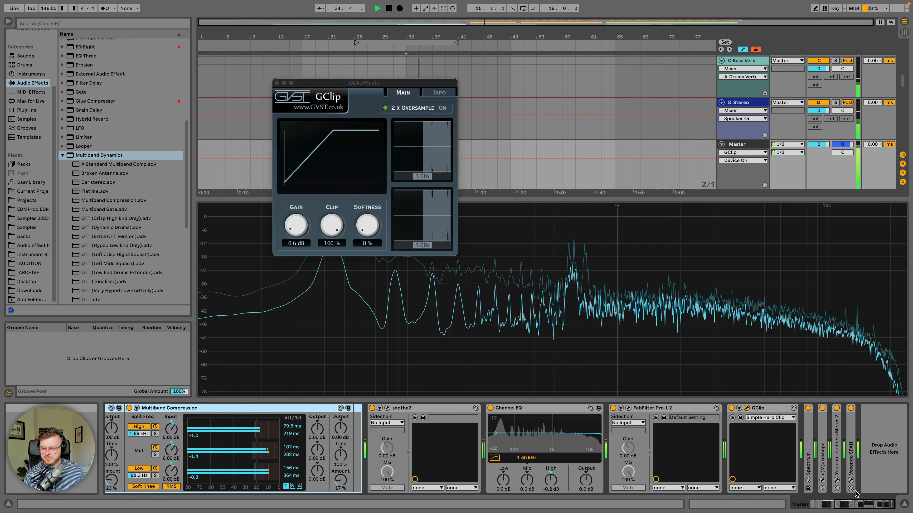
click(836, 480)
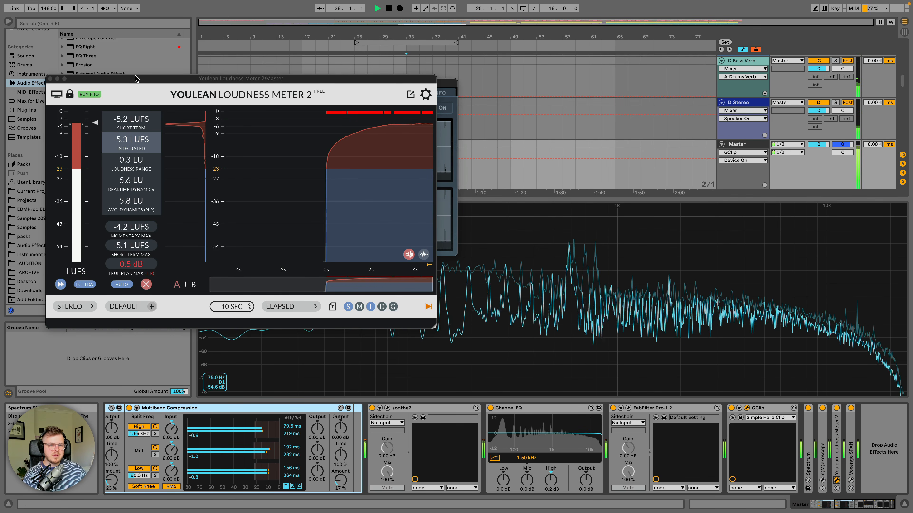
drag(137, 80, 559, 165)
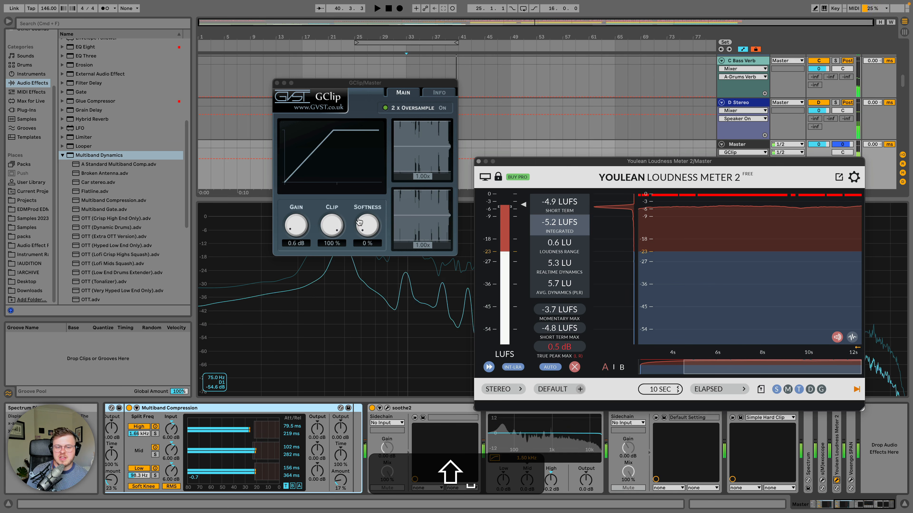
Step: Try raising GClip's gain to about 1.9 dB and check the drop's loudness on the meter
key(space)
drag(299, 232, 299, 226)
key(space)
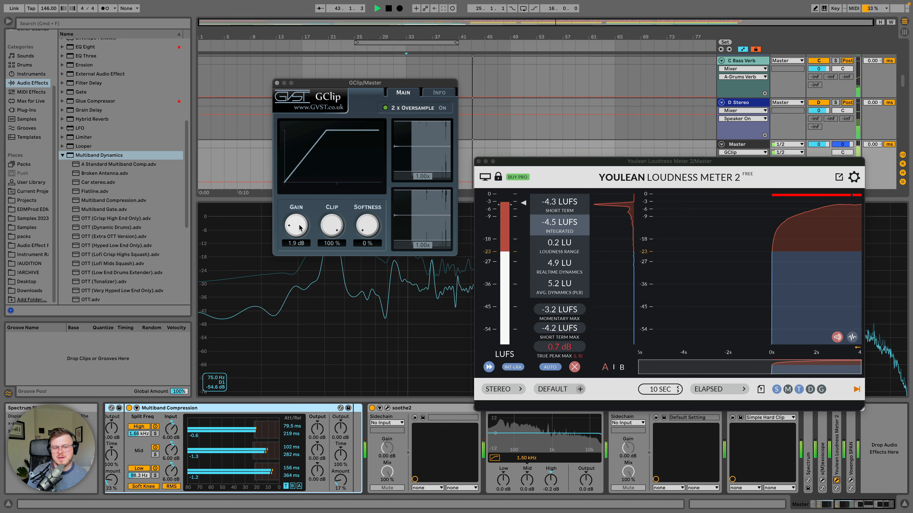
key(shift+space)
click(299, 226)
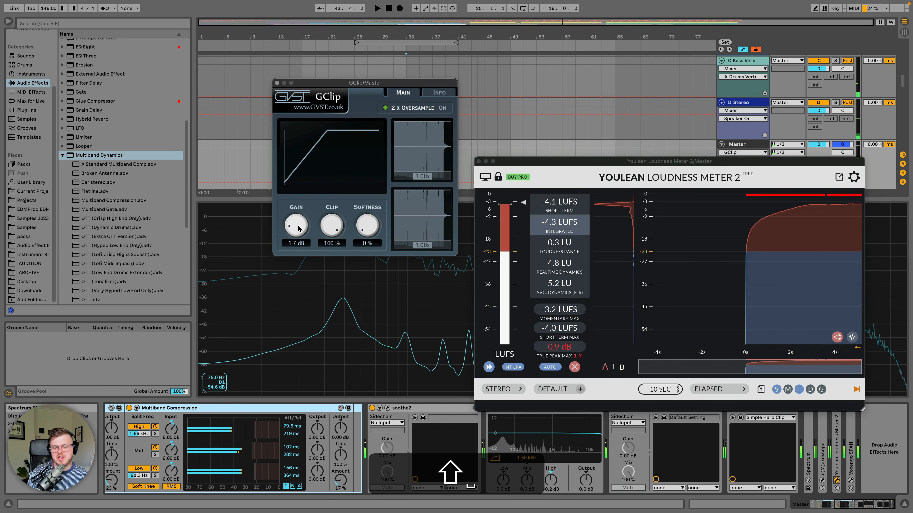
Step: Set GClip's gain to 0.7 dB and close the GClip and loudness meter windows
drag(298, 227, 300, 230)
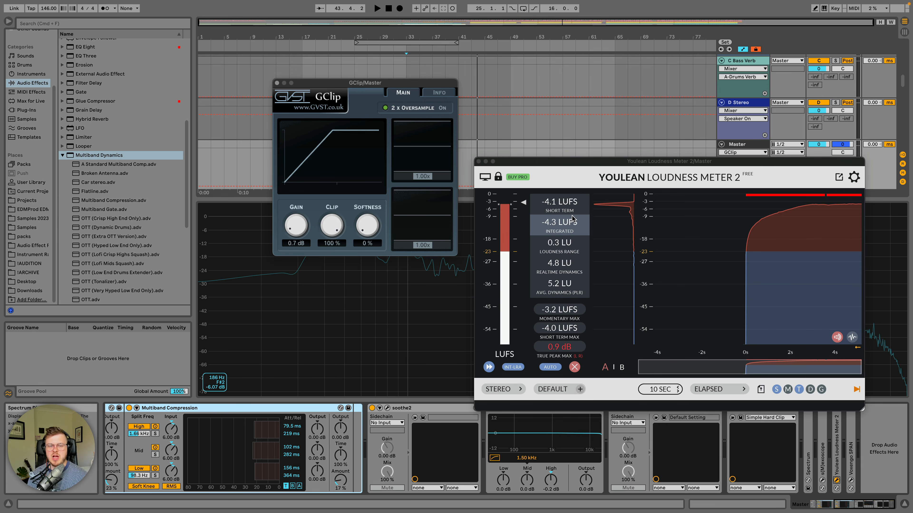
click(277, 83)
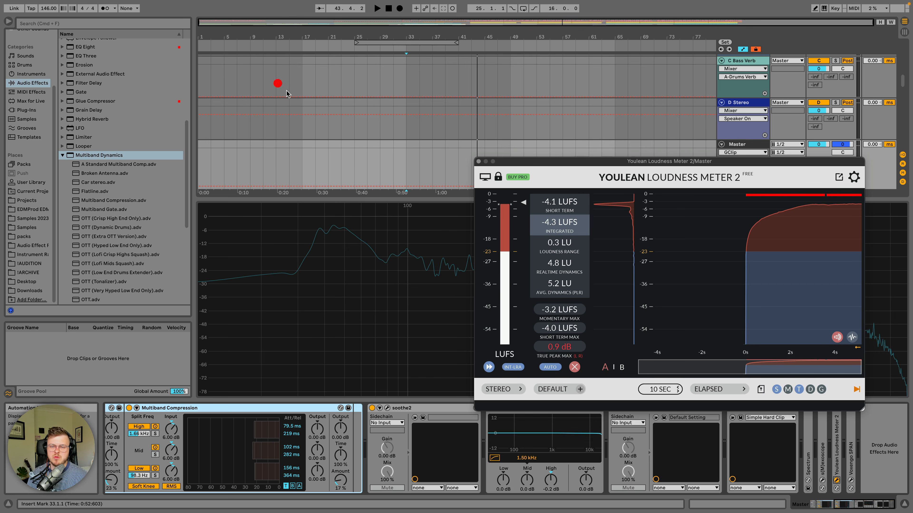
click(478, 161)
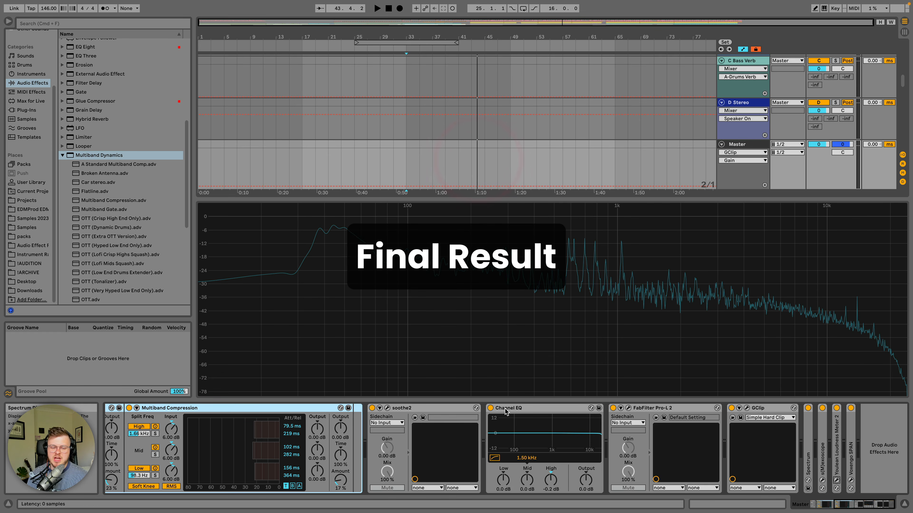
Step: Return to the start of the track list and delete the empty 1 Audio track
key(super+d)
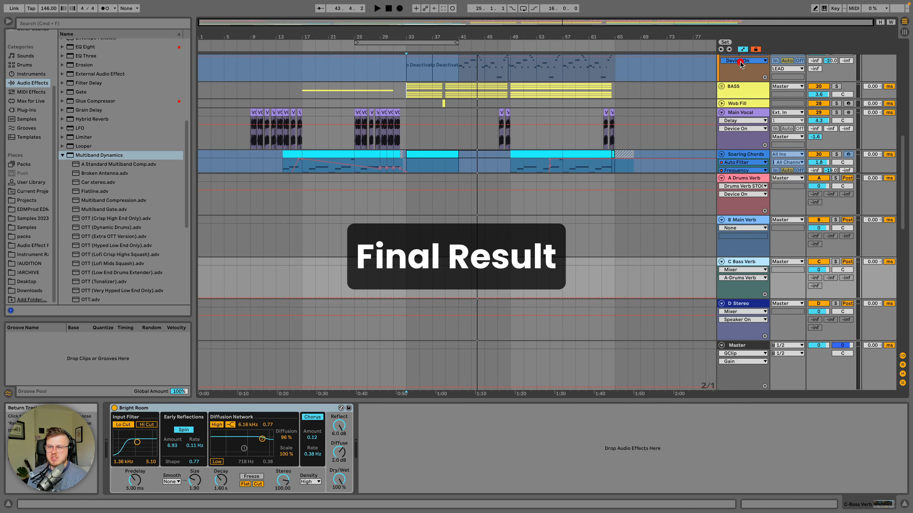
click(737, 61)
click(638, 115)
scroll(644, 112, up, 10)
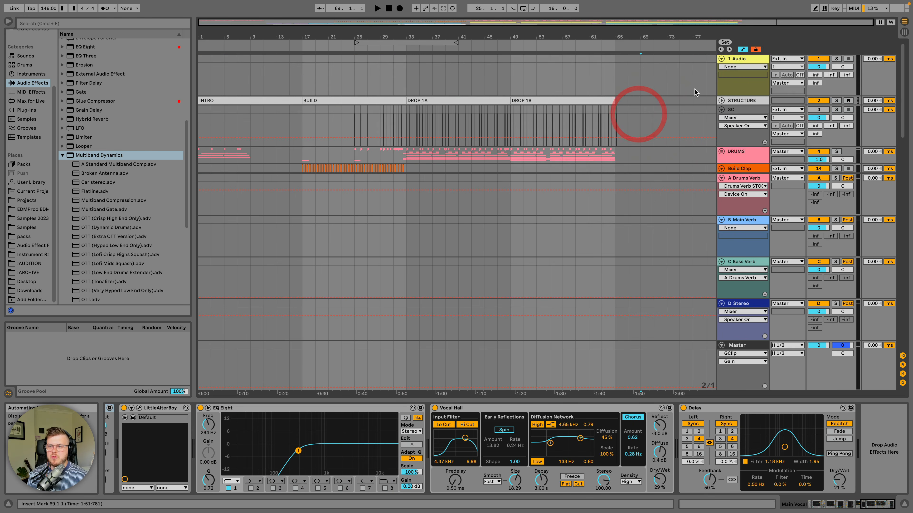
click(739, 60)
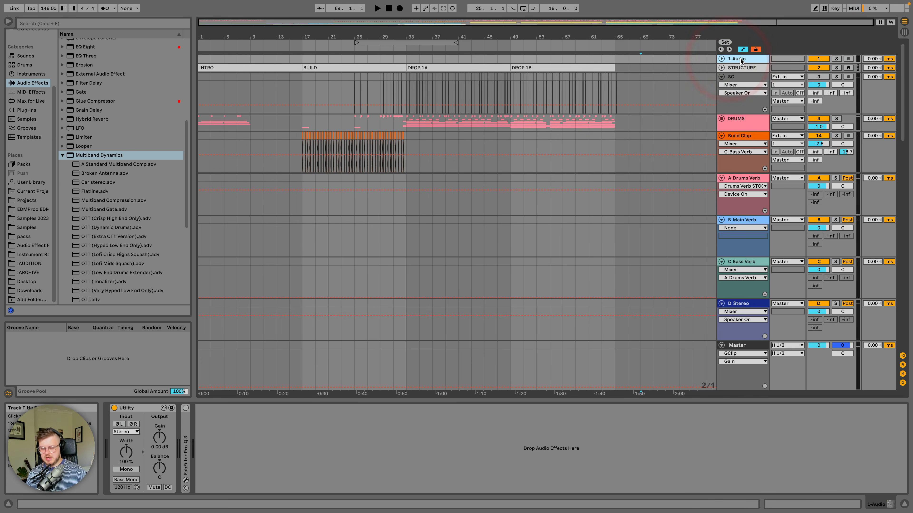
key(BackSpace)
Step: Fold the four return tracks A Drums Verb, B Main Verb, C Bass Verb and D Stereo
click(721, 178)
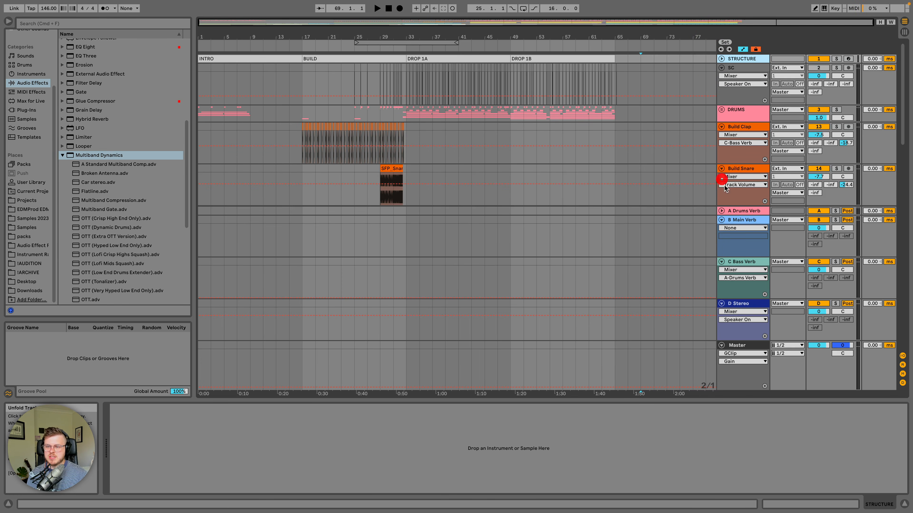
click(721, 221)
click(722, 263)
click(722, 305)
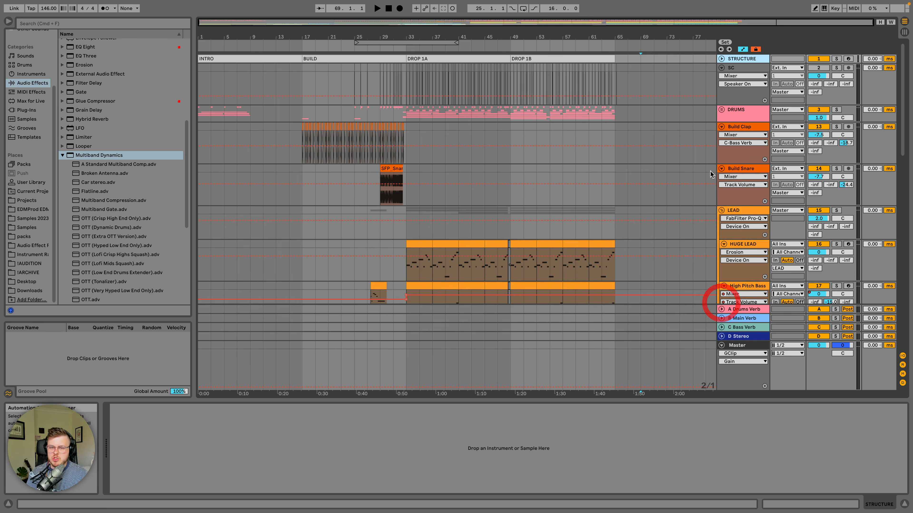
Step: Fold the LEAD group and the Build Snare, Build Clap and SC tracks
click(721, 210)
click(721, 168)
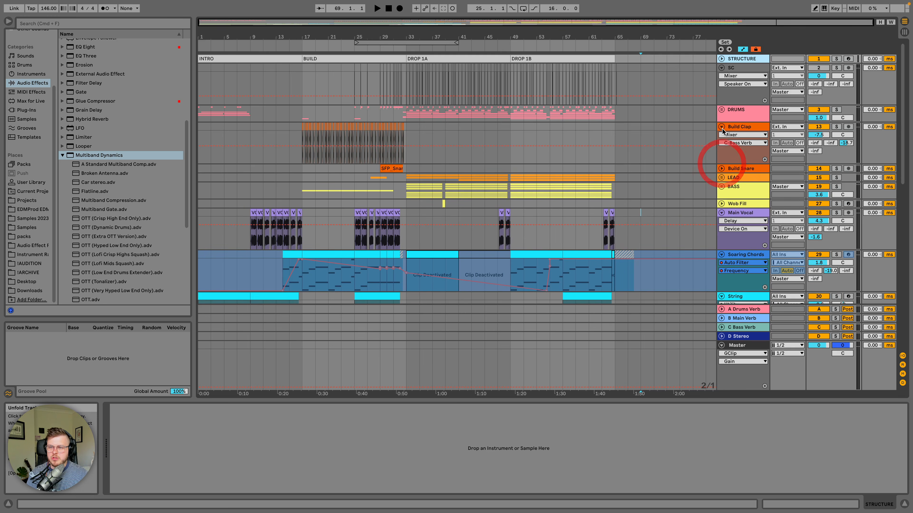
click(721, 127)
click(721, 68)
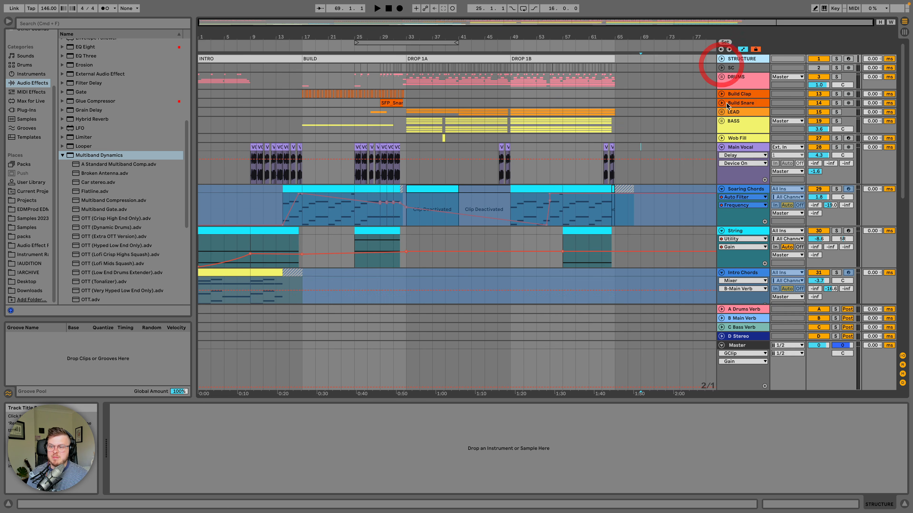
Step: Fold the Main Vocal, Soaring Chords, String, Intro Chords and Intro Arp tracks, keeping Vocal Amb folded
click(722, 147)
click(721, 156)
click(722, 165)
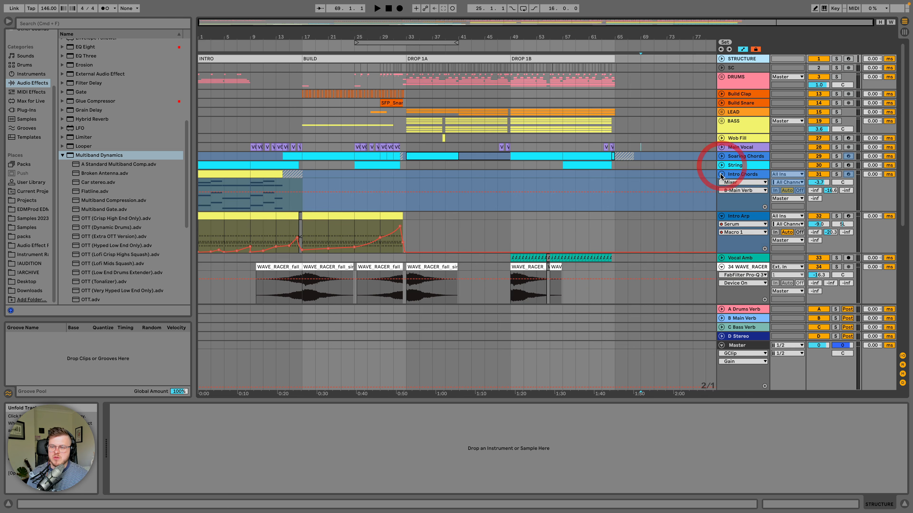
click(721, 174)
click(722, 183)
click(722, 192)
click(723, 192)
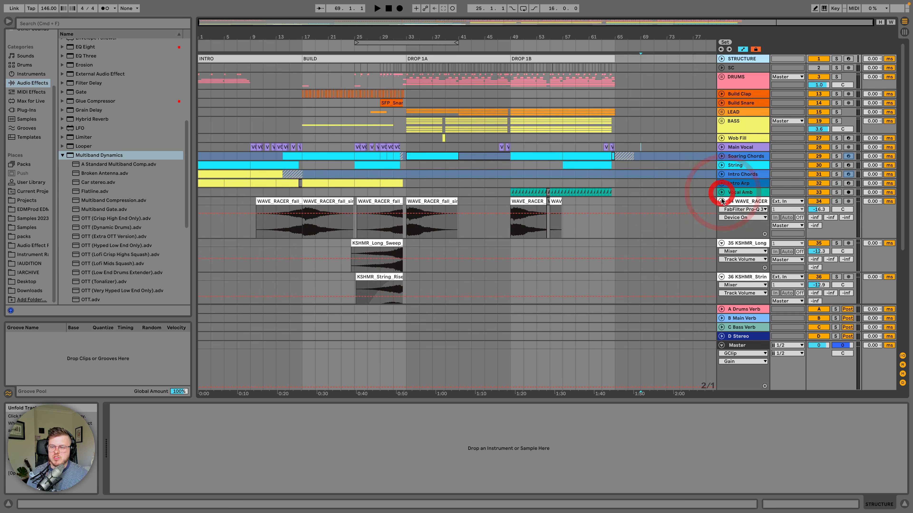
Step: Fold the six sample and effects tracks 34 to 39
click(721, 201)
click(720, 210)
click(722, 219)
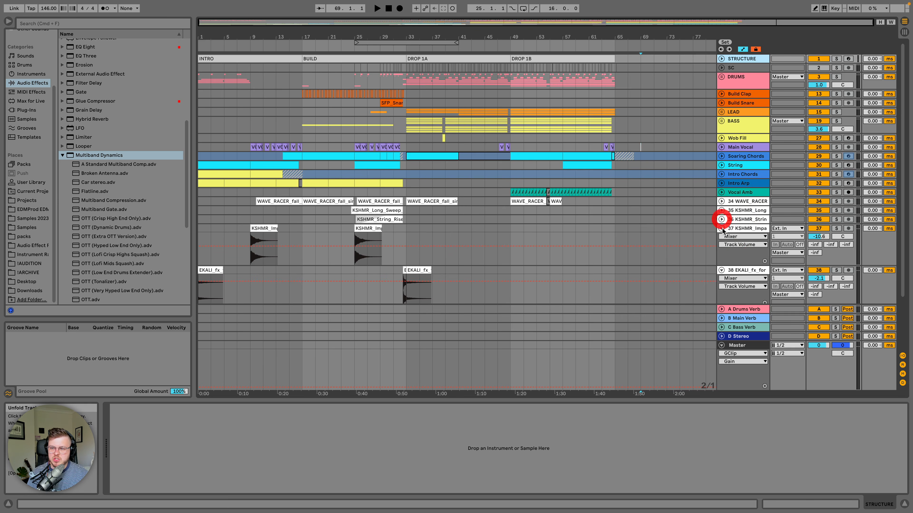
click(722, 228)
click(722, 237)
click(721, 246)
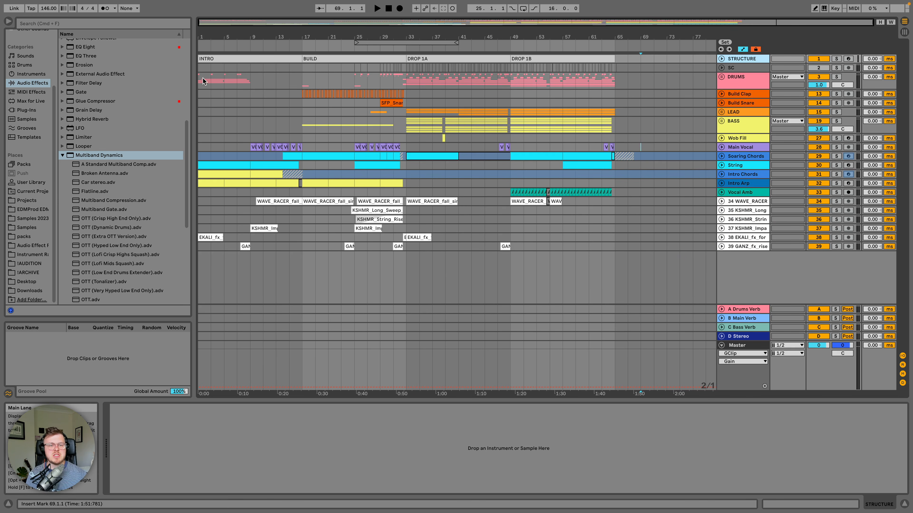
Step: Play the finished arrangement from bar 1
click(198, 82)
key(space)
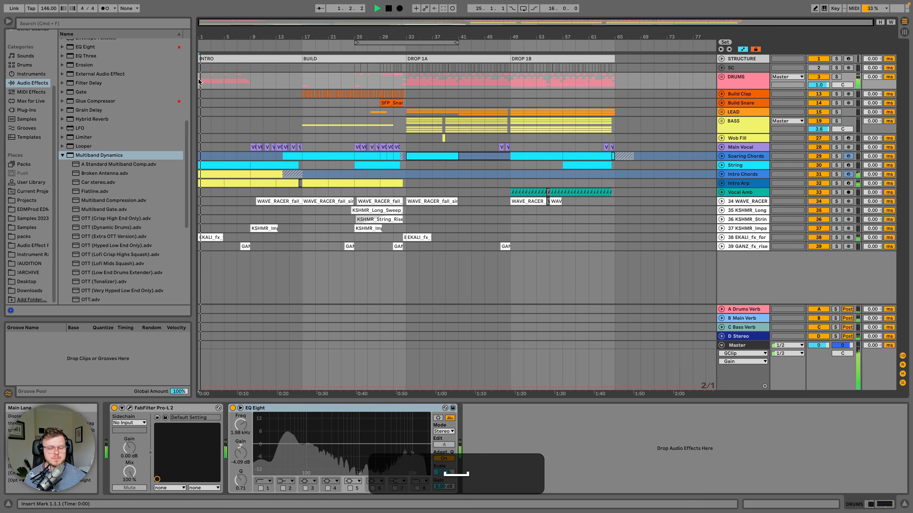